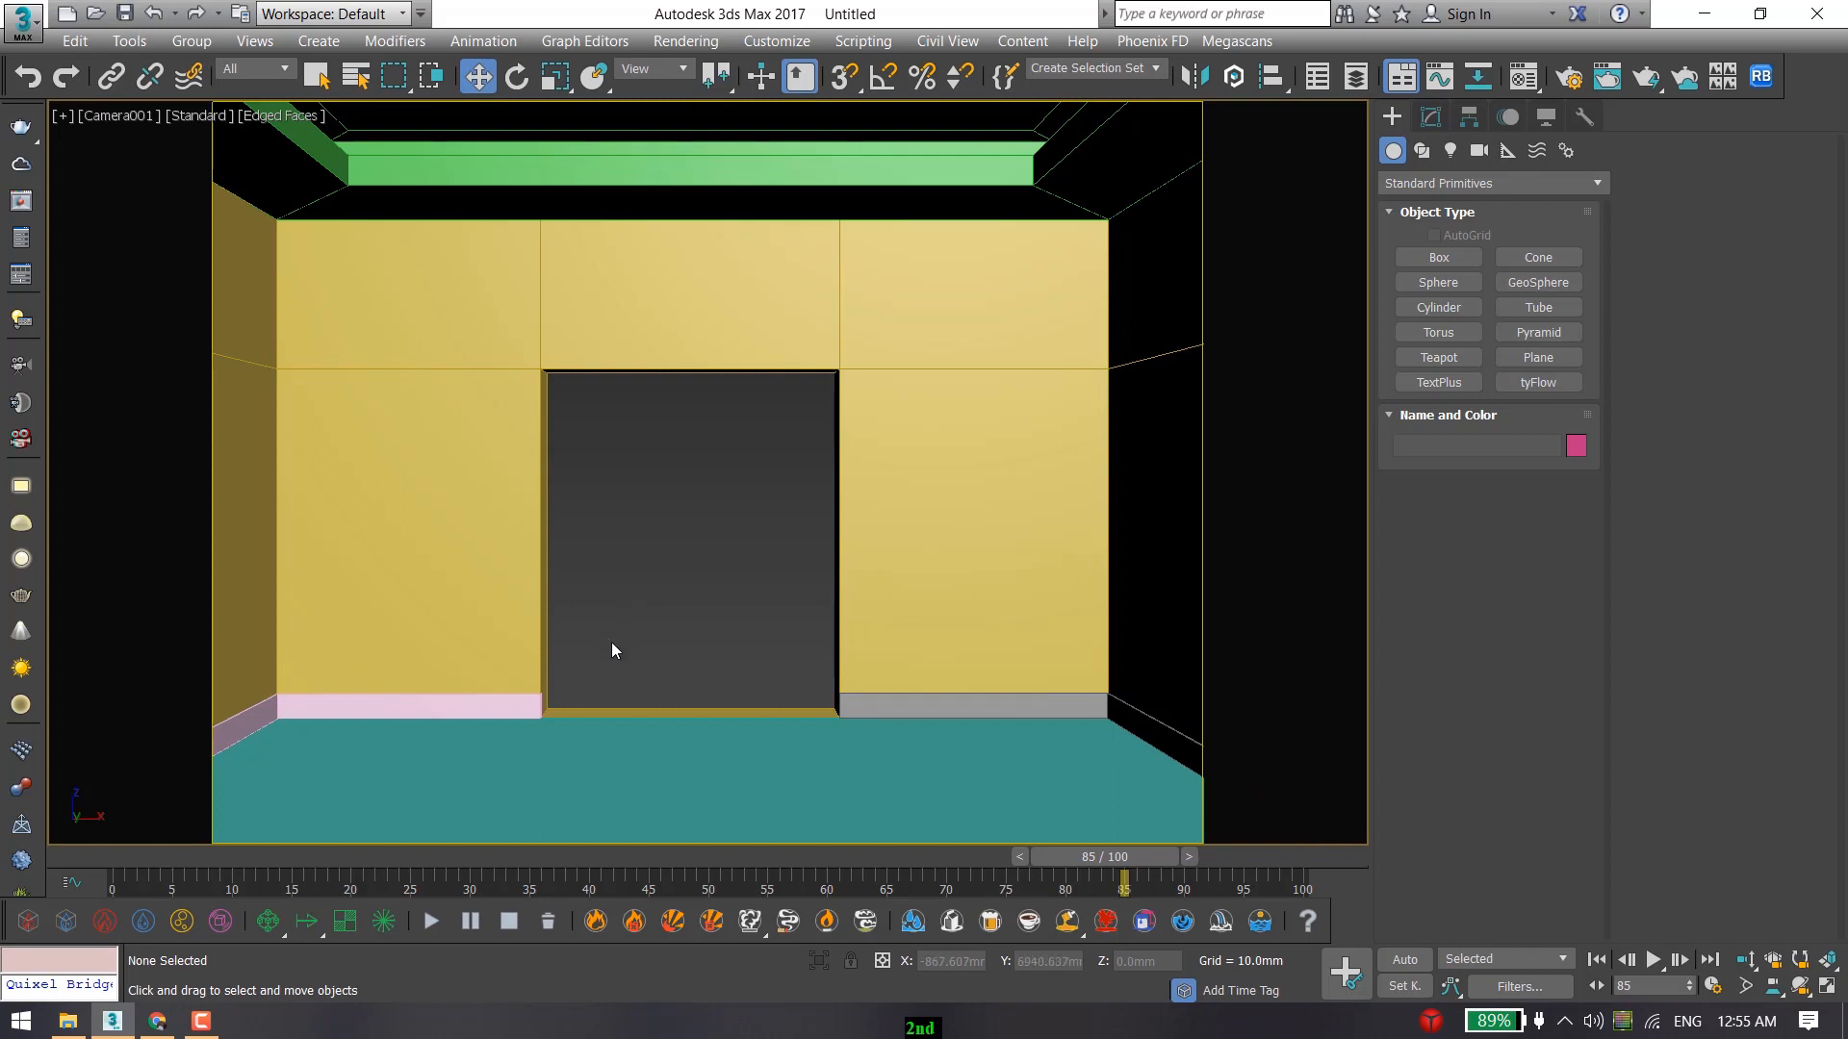
Switch to Chrome and examine the skirting profile image results as reference for the room's skirting.
click(868, 692)
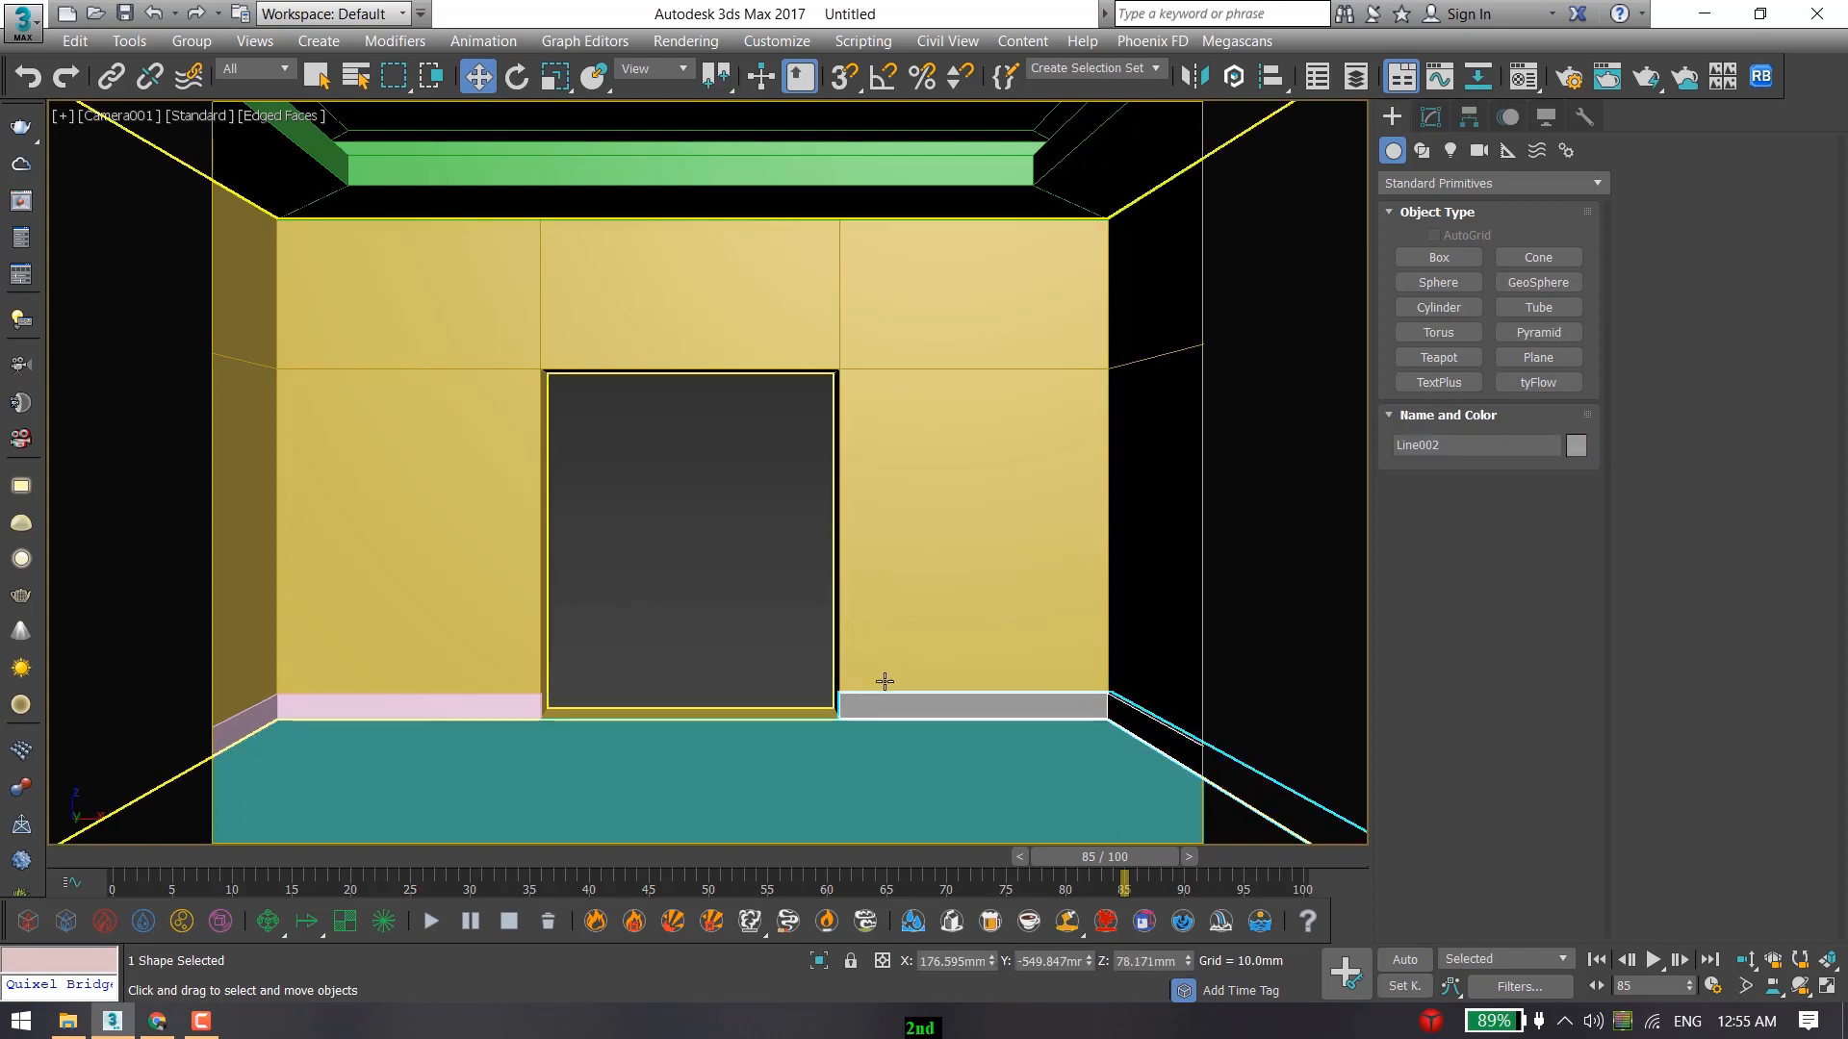
click(752, 545)
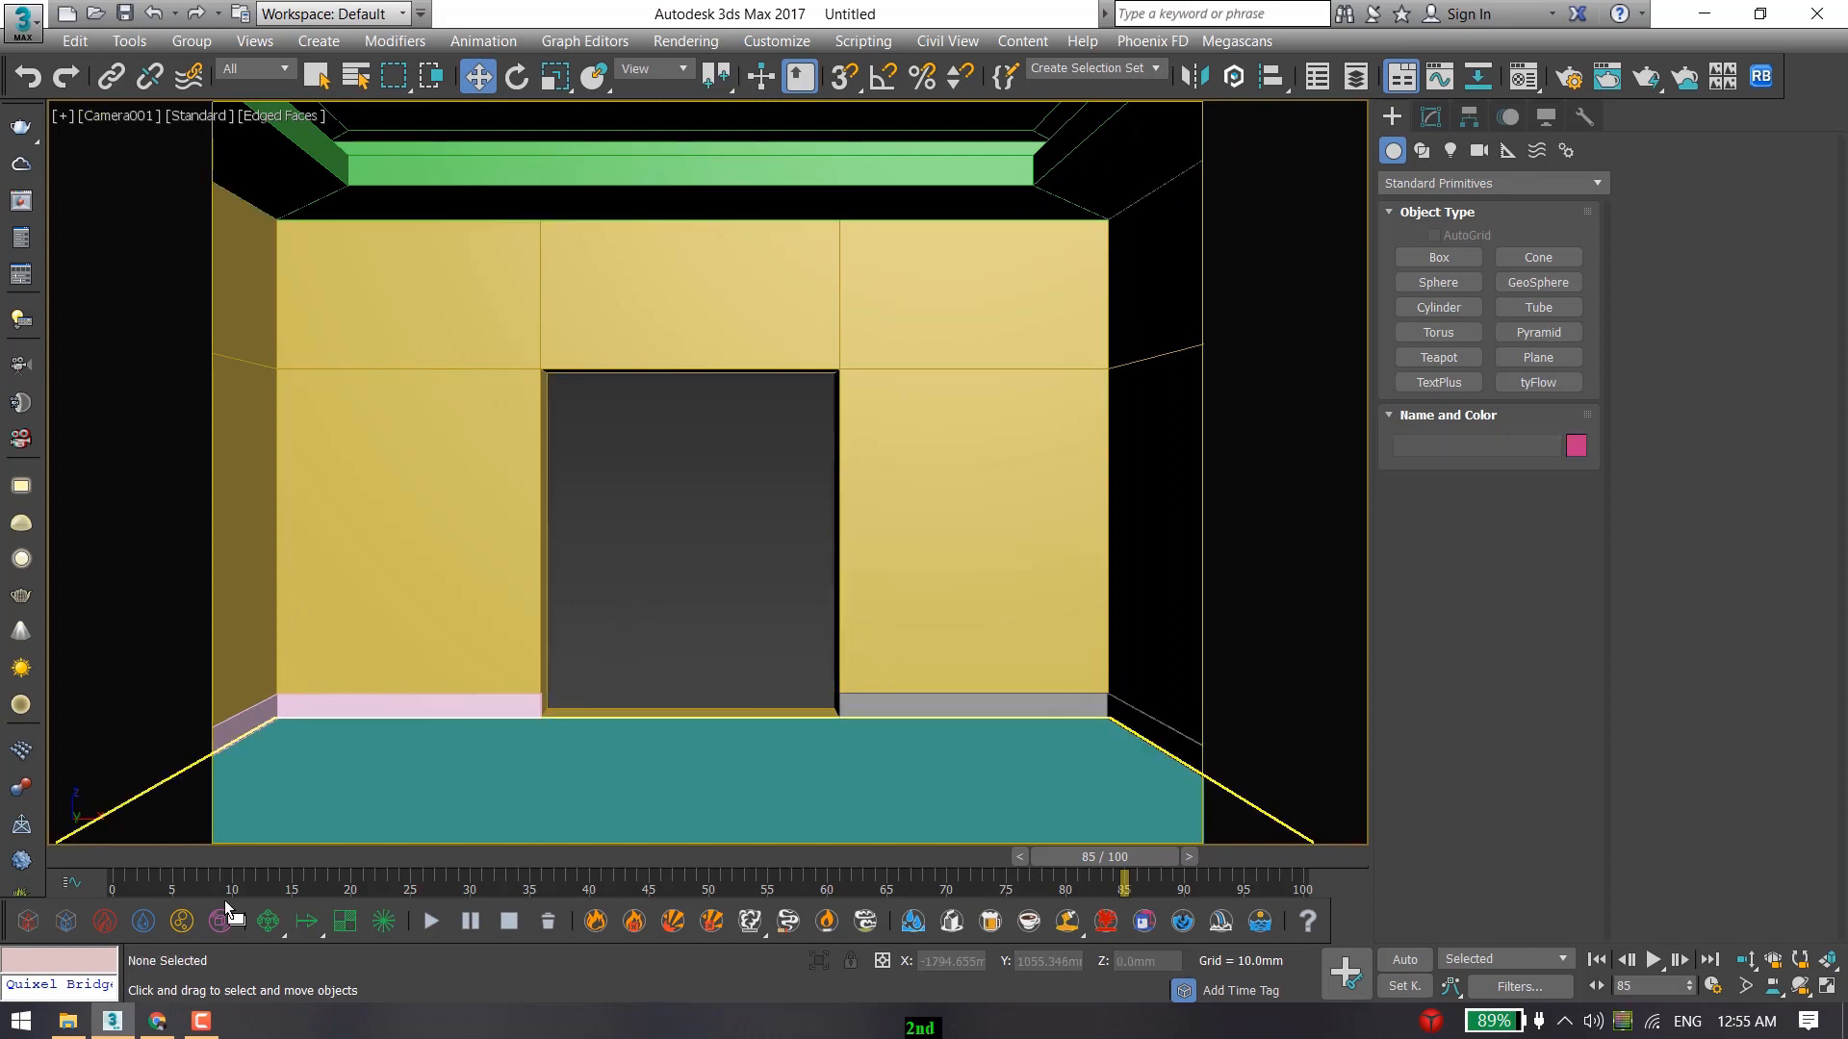
click(146, 1030)
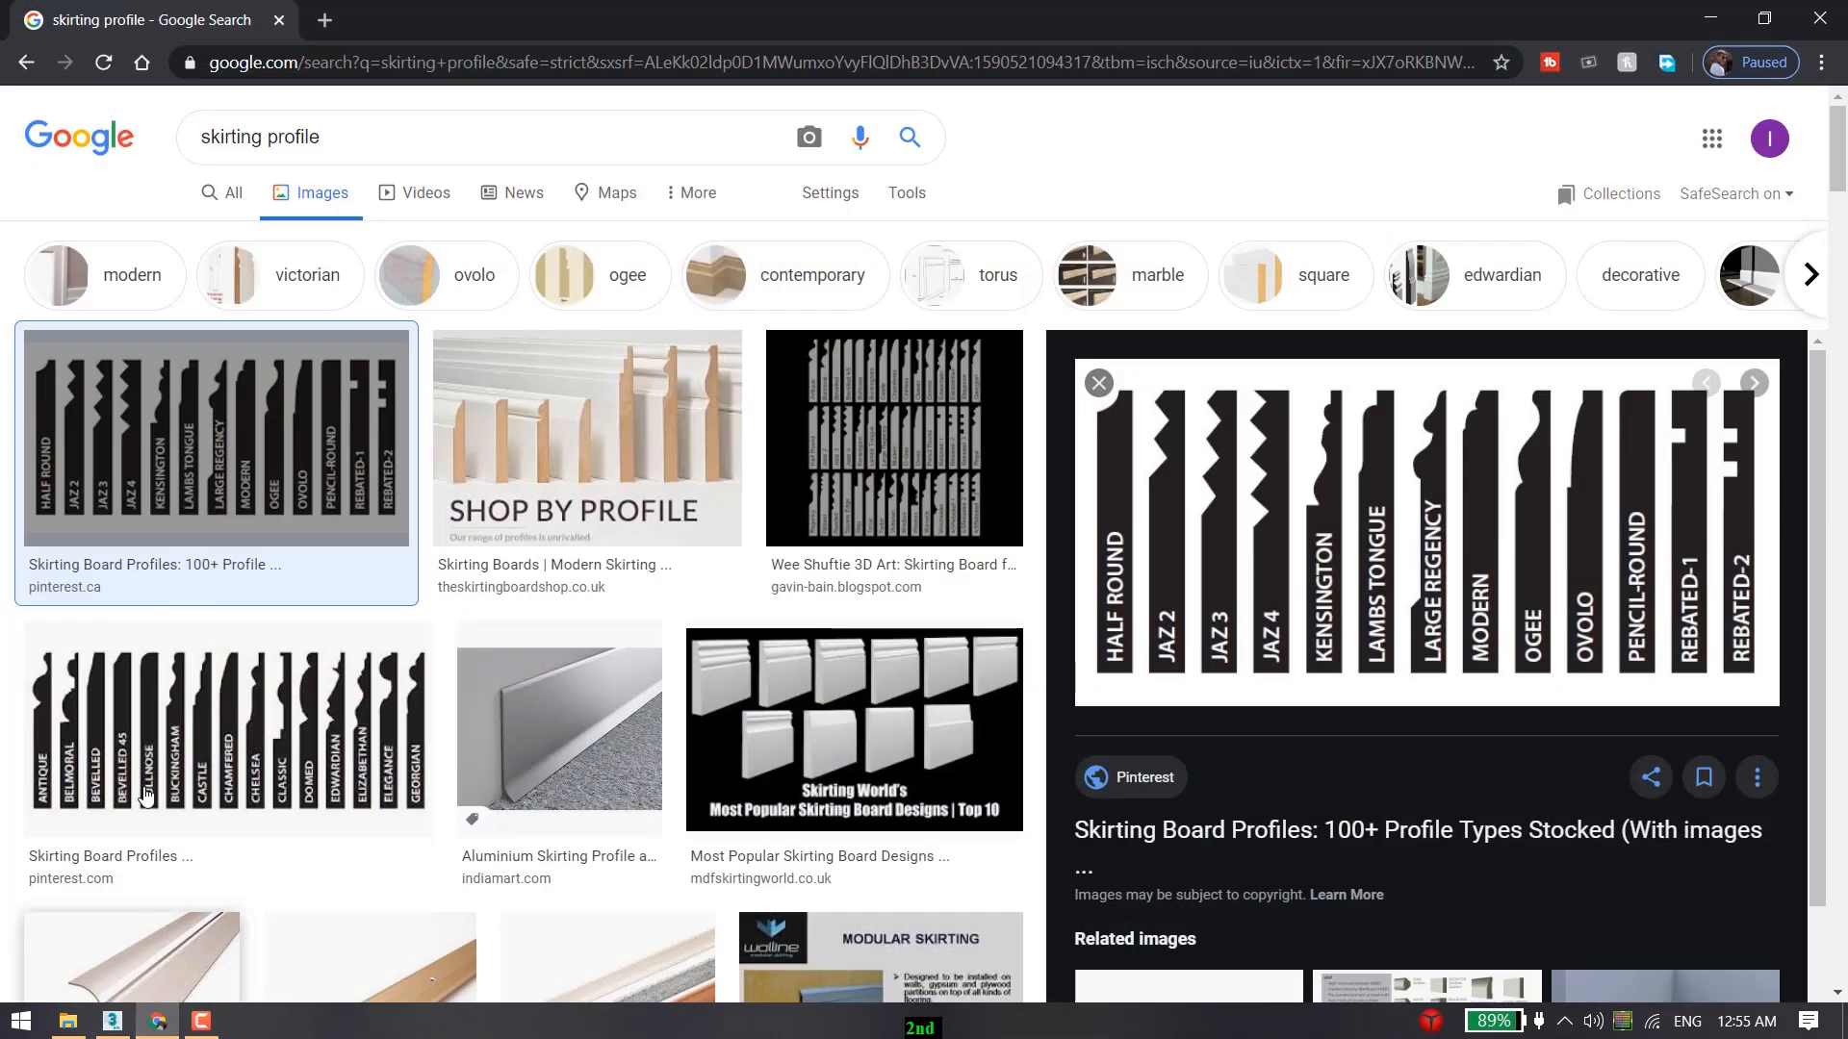
click(317, 142)
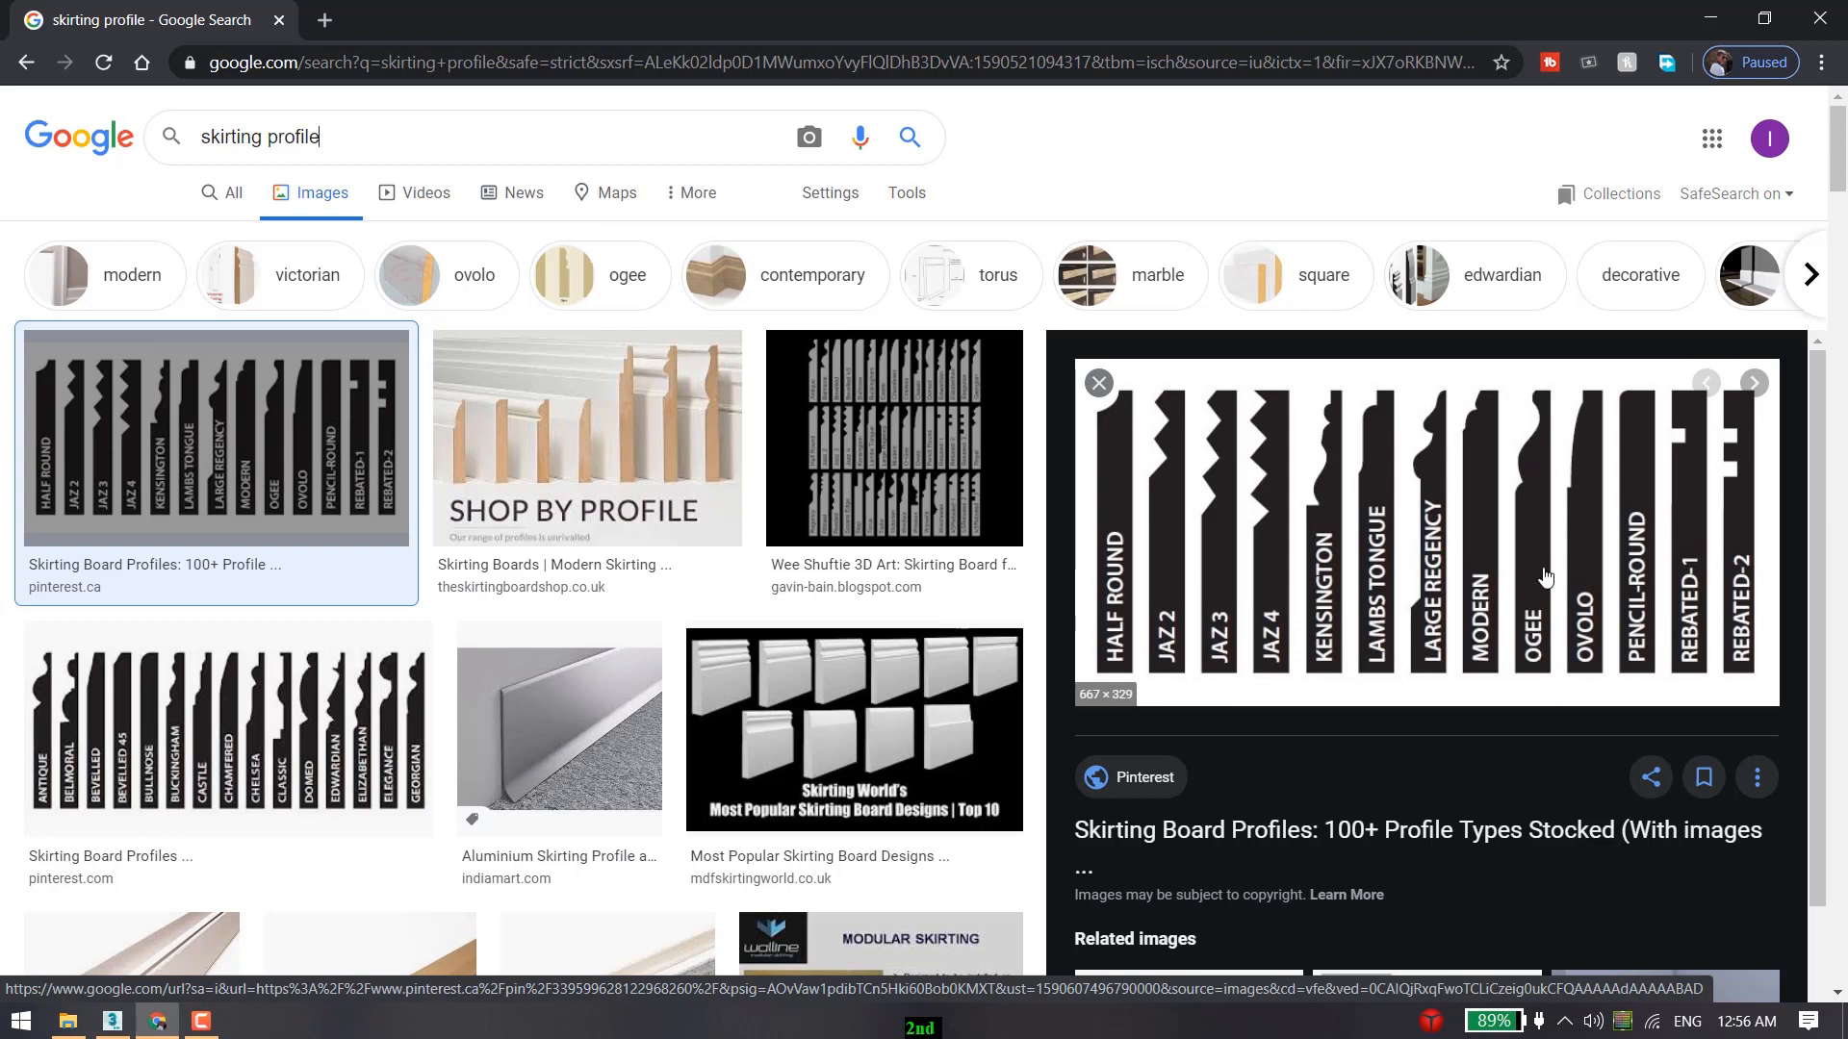
click(1710, 17)
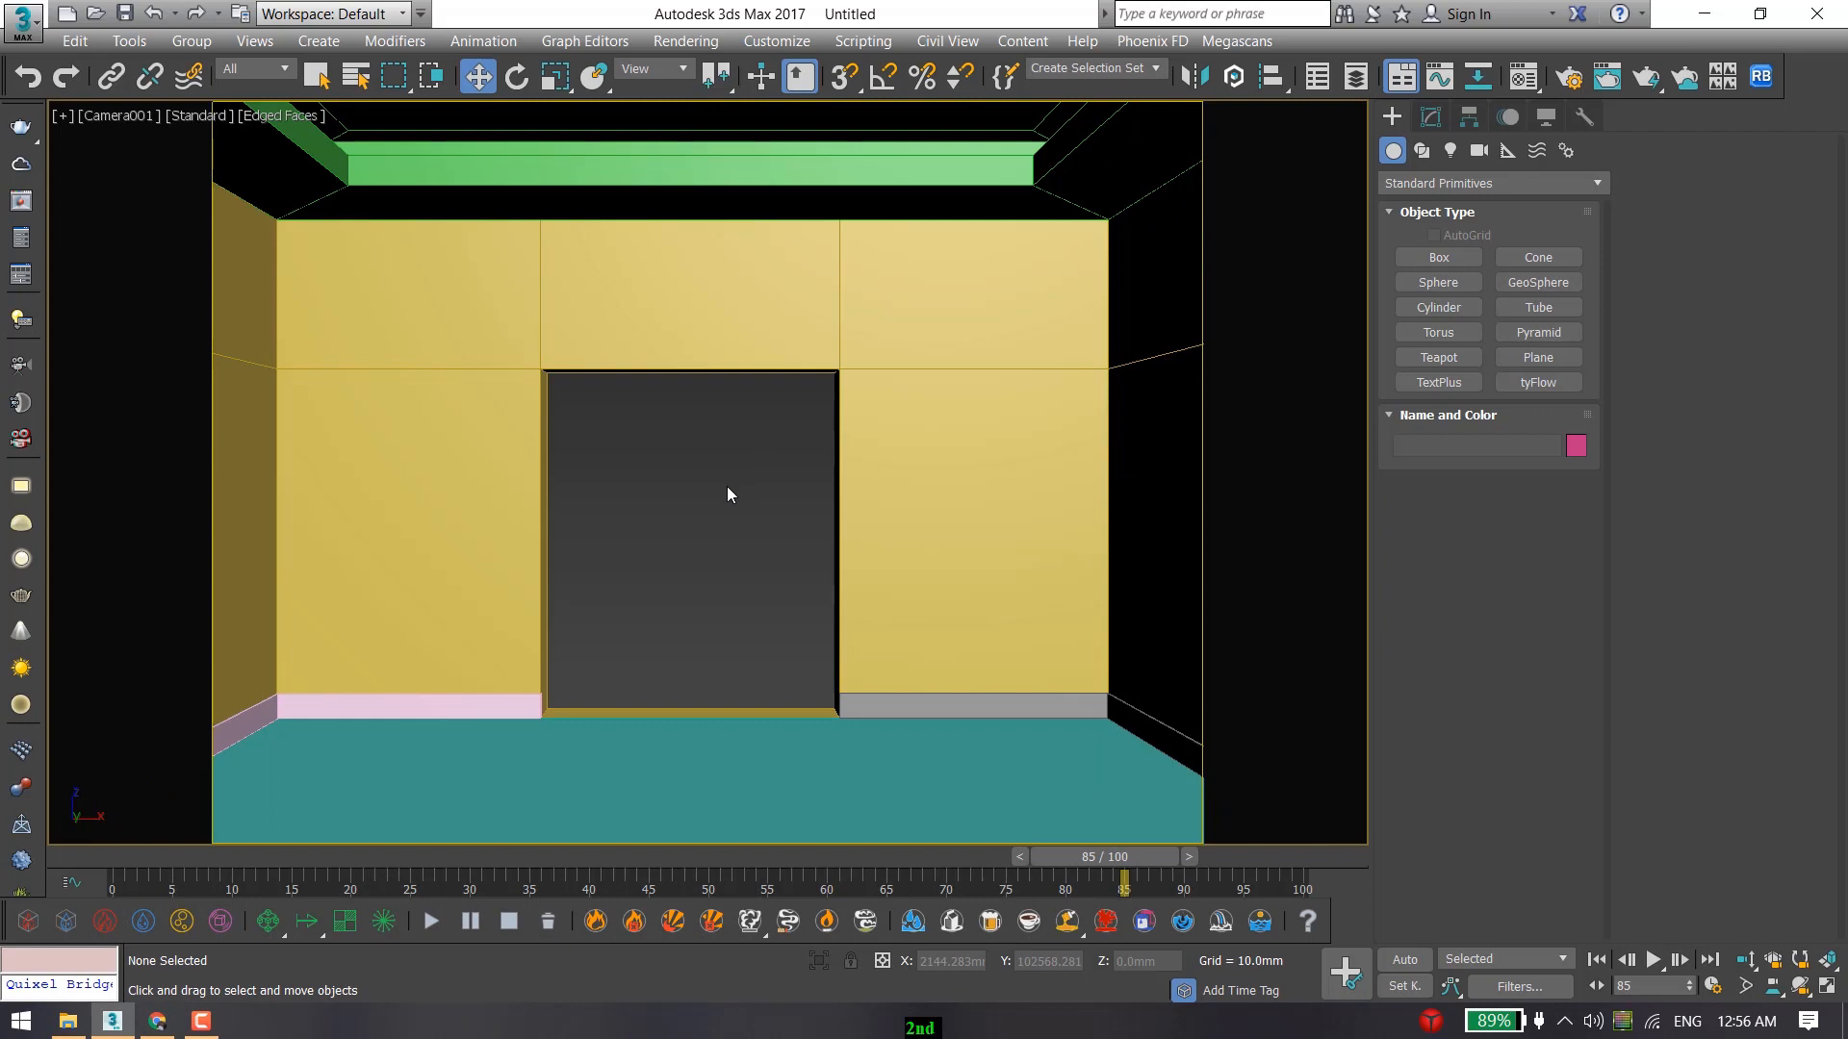
Draw a plane about 953 mm long and 1169 mm wide on the ground outside the room, in perspective view.
key(p)
scroll(698, 510, up, 5)
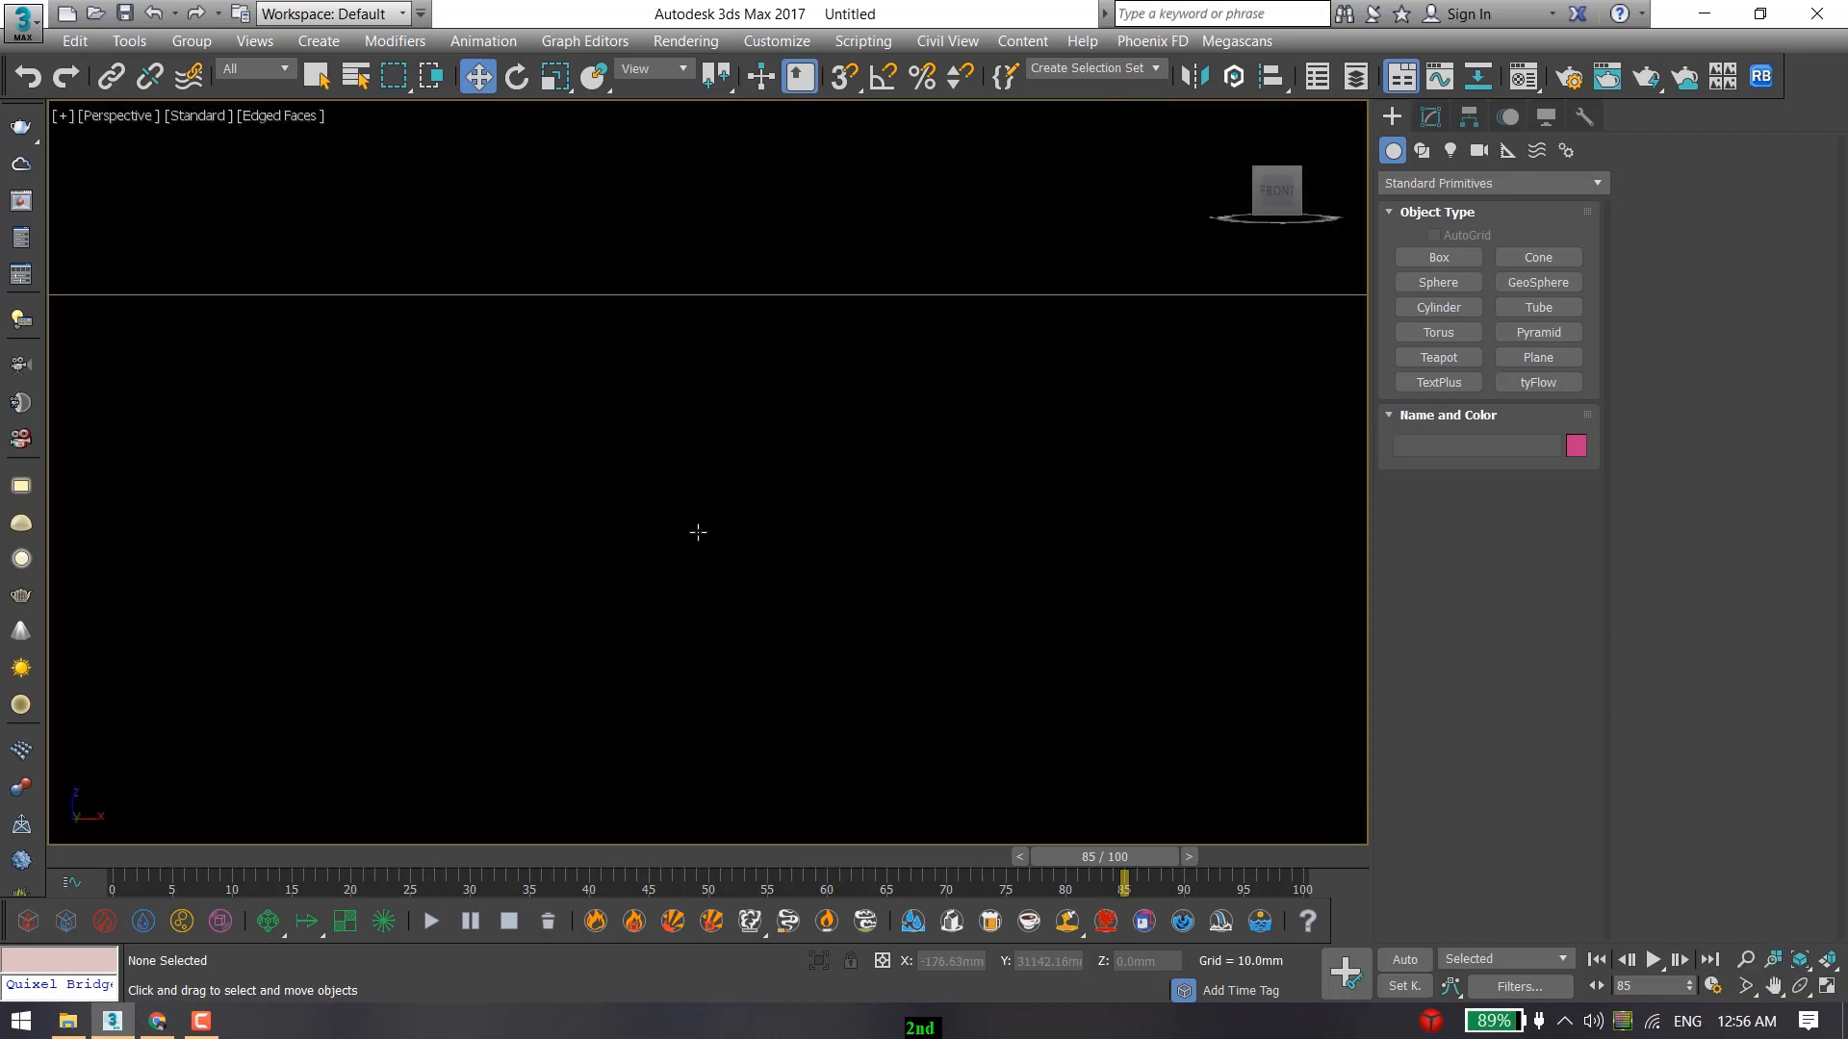
scroll(698, 532, down, 5)
alt+middle_drag(699, 535, 875, 563)
scroll(814, 570, down, 3)
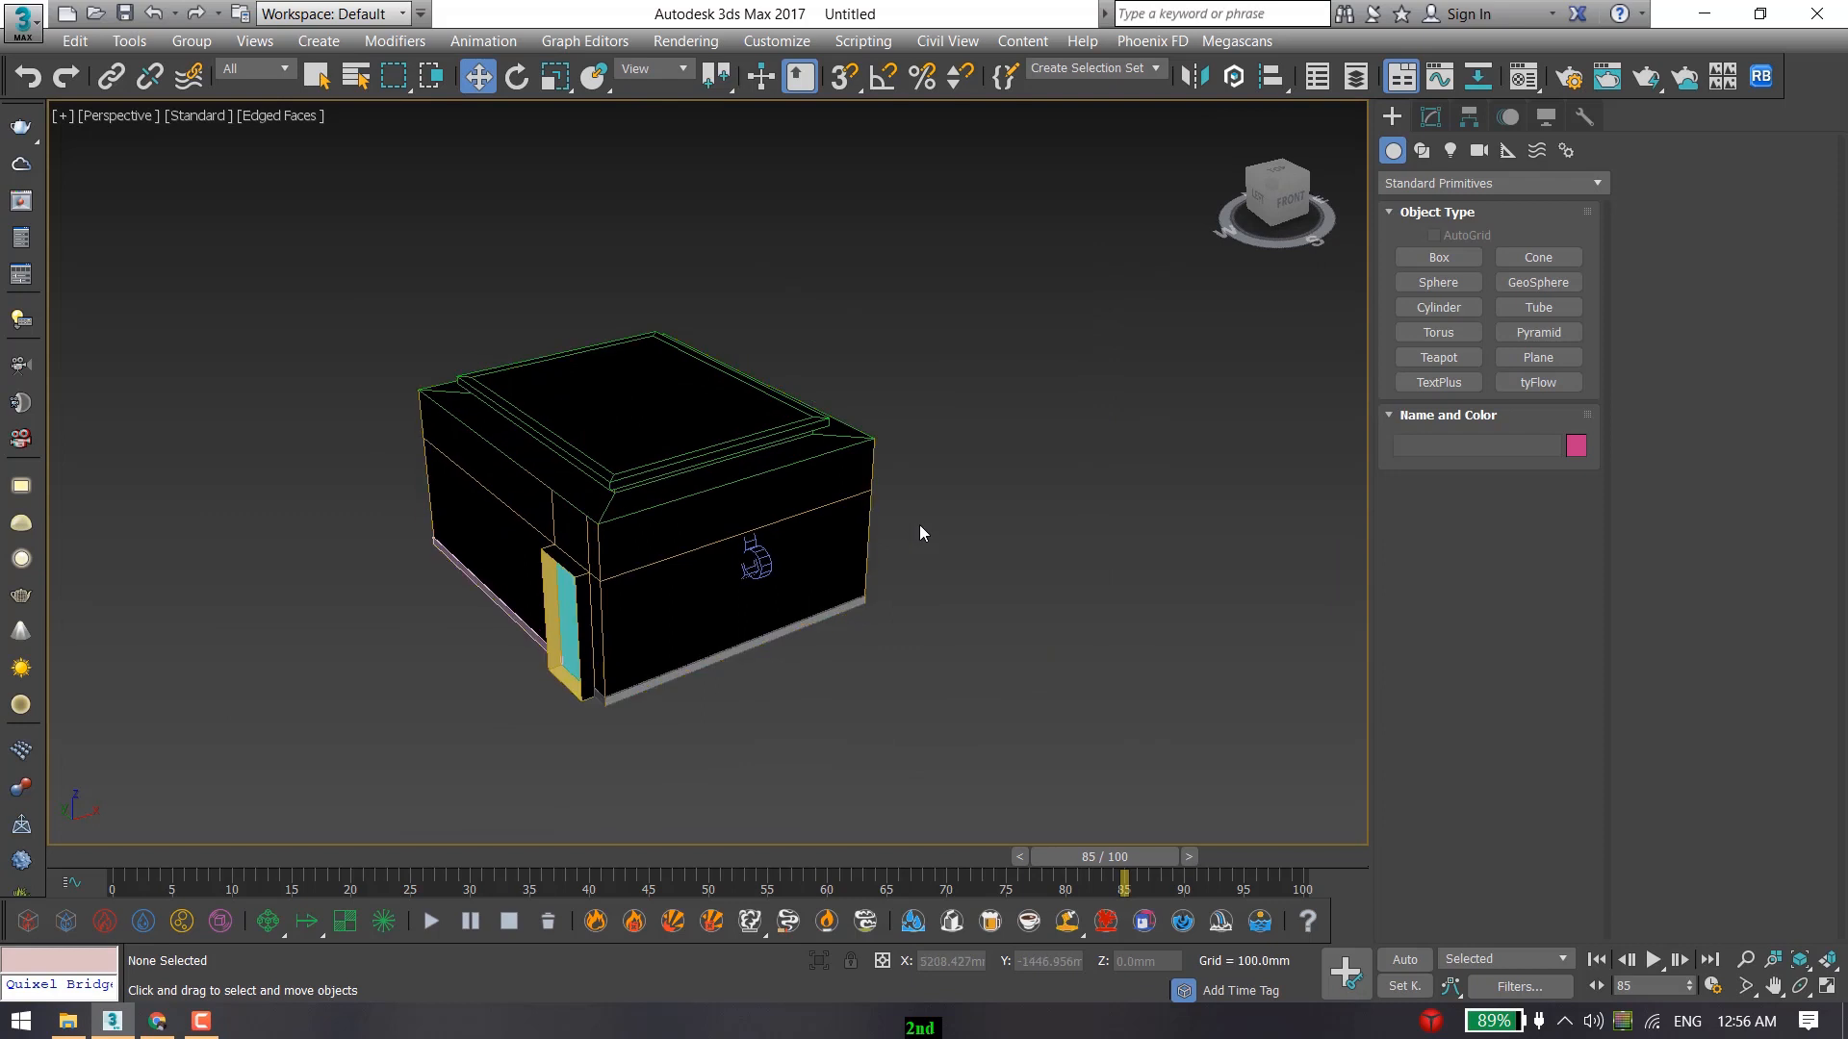
click(1538, 357)
alt+middle_drag(206, 709, 517, 672)
scroll(517, 673, up, 5)
drag(397, 689, 797, 706)
right_click(812, 658)
mouse_move(799, 637)
alt+middle_down()
mouse_move(760, 652)
mouse_move(759, 706)
mouse_move(810, 632)
alt+middle_up()
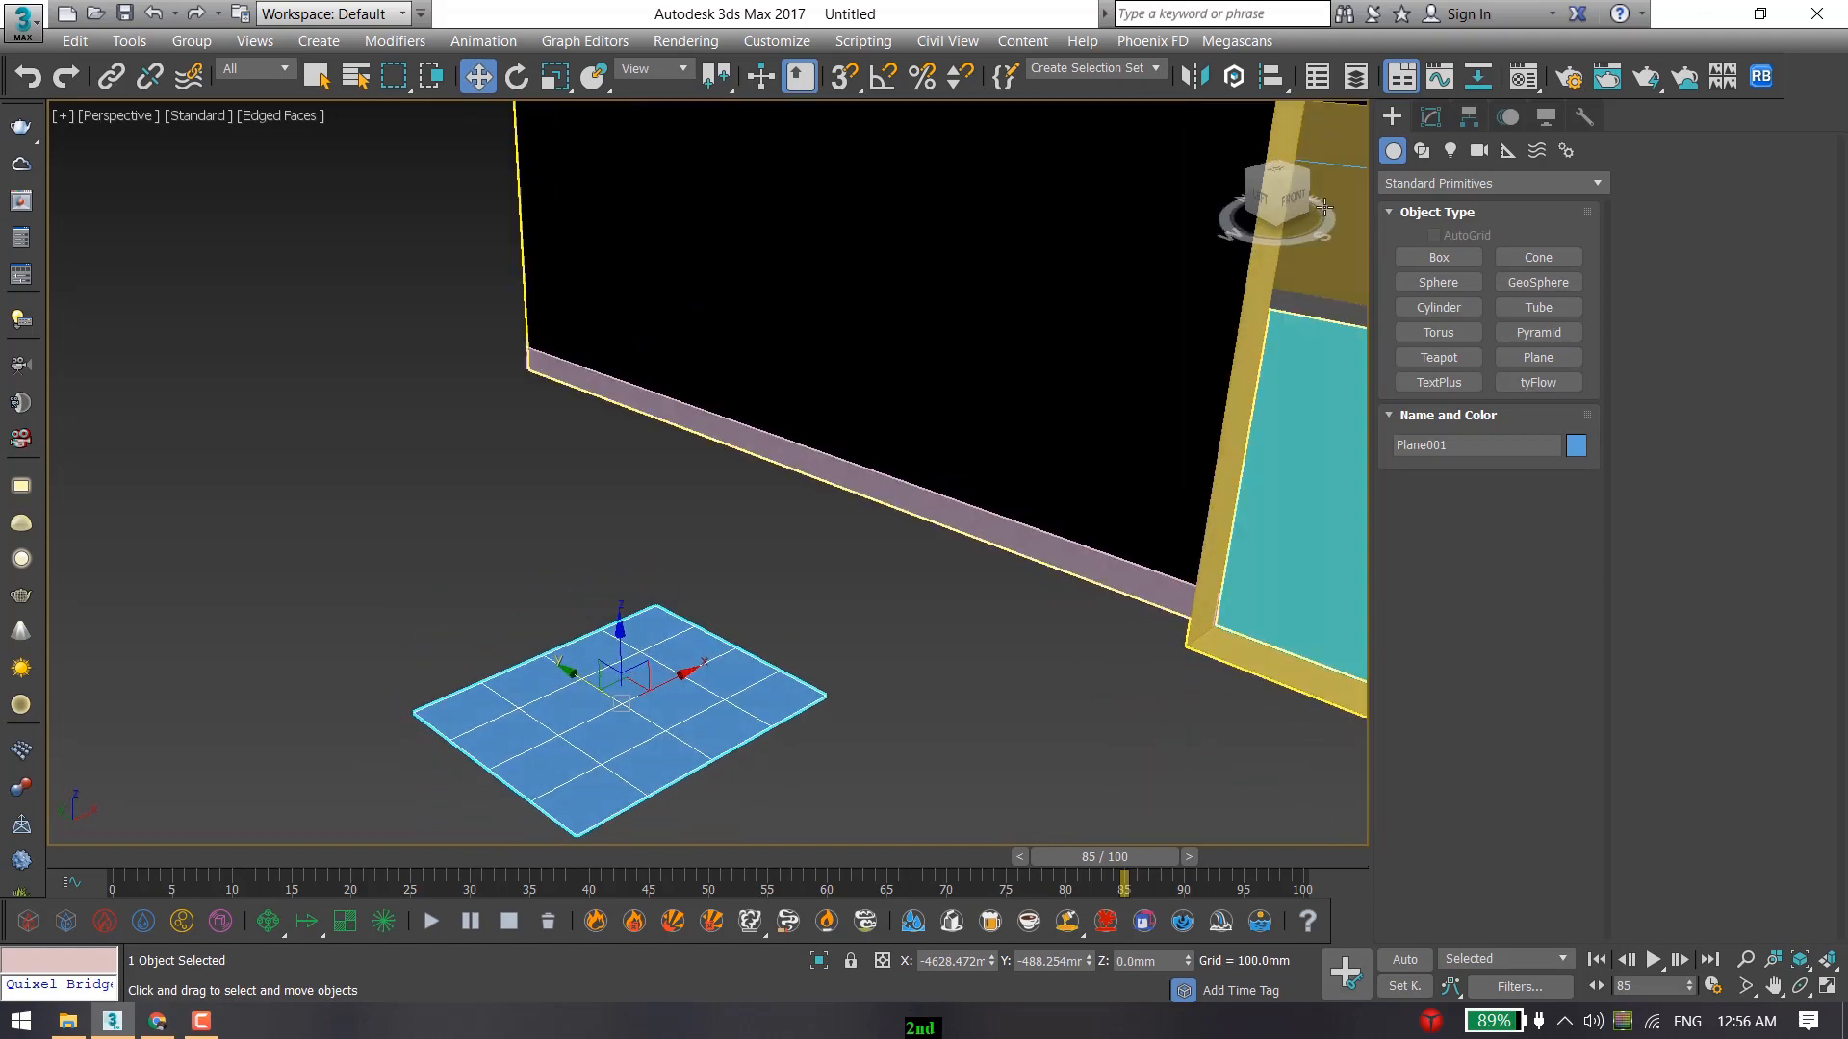
Switch to File Explorer and check the pixel dimensions of the skirting-board-profiles JPG in the Project folder.
click(67, 1020)
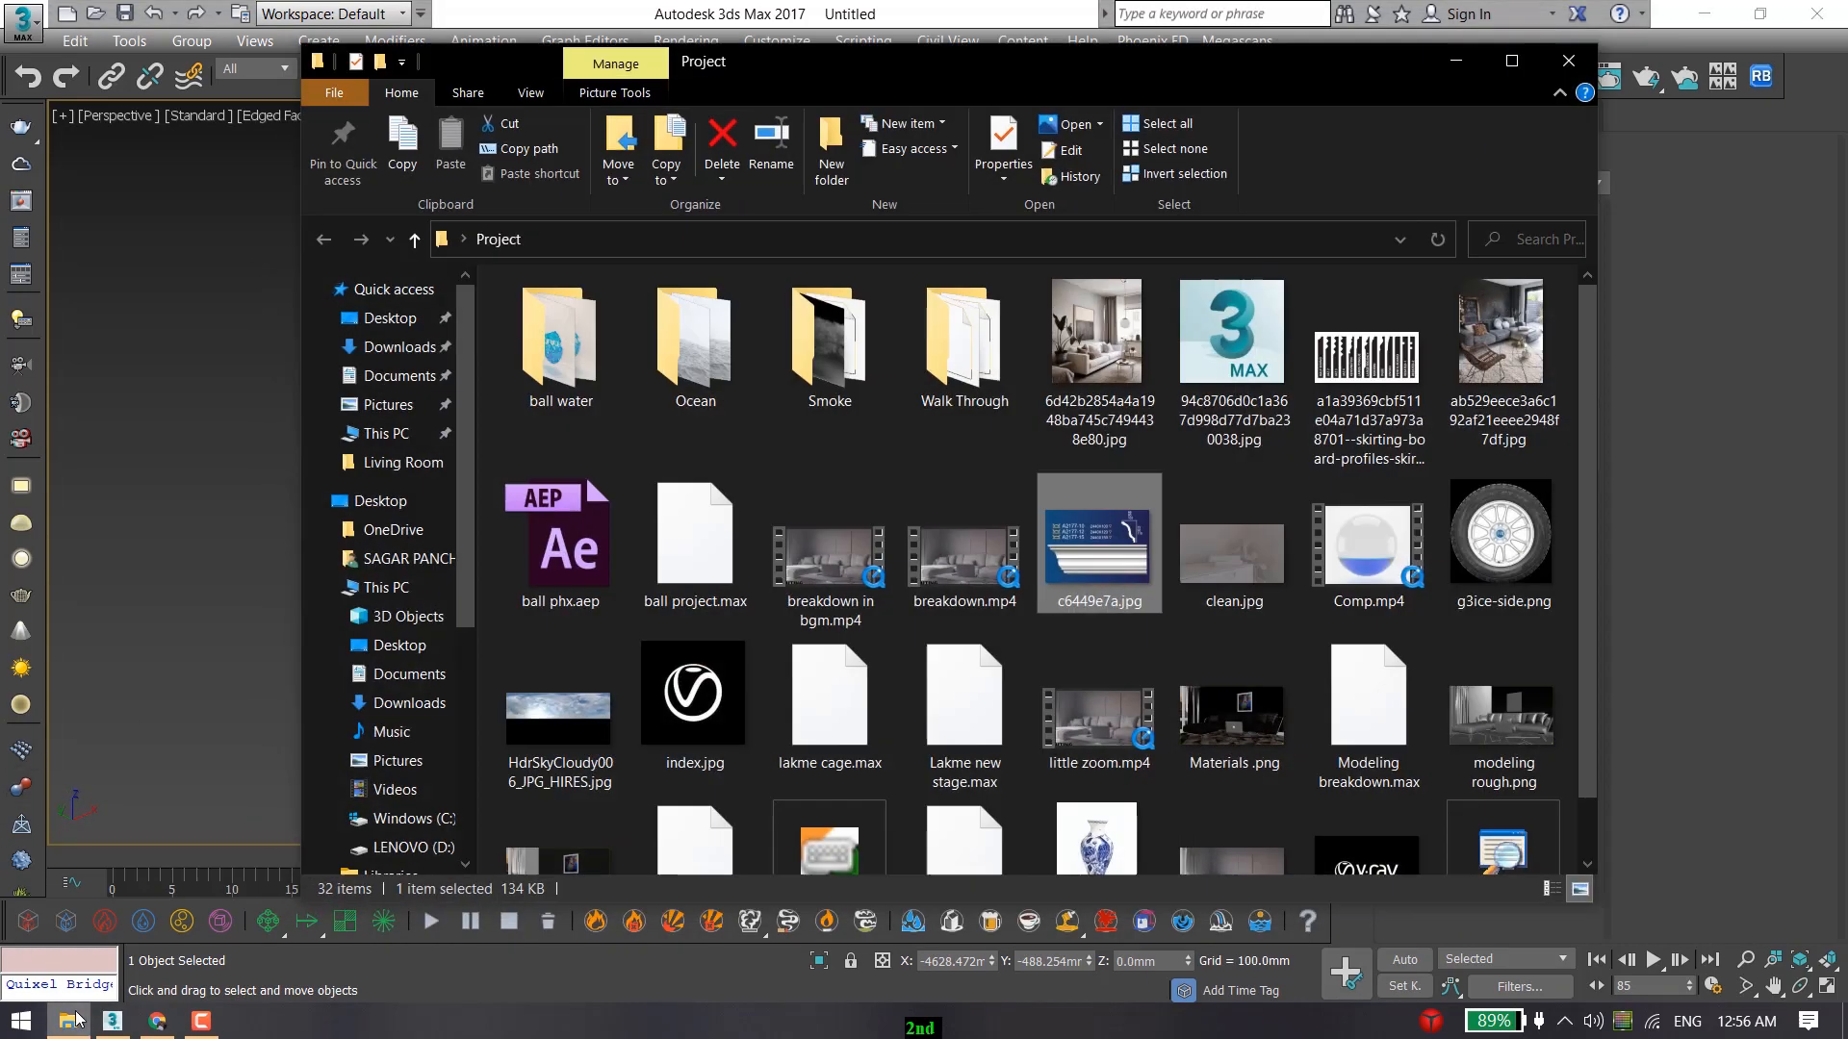
click(1362, 390)
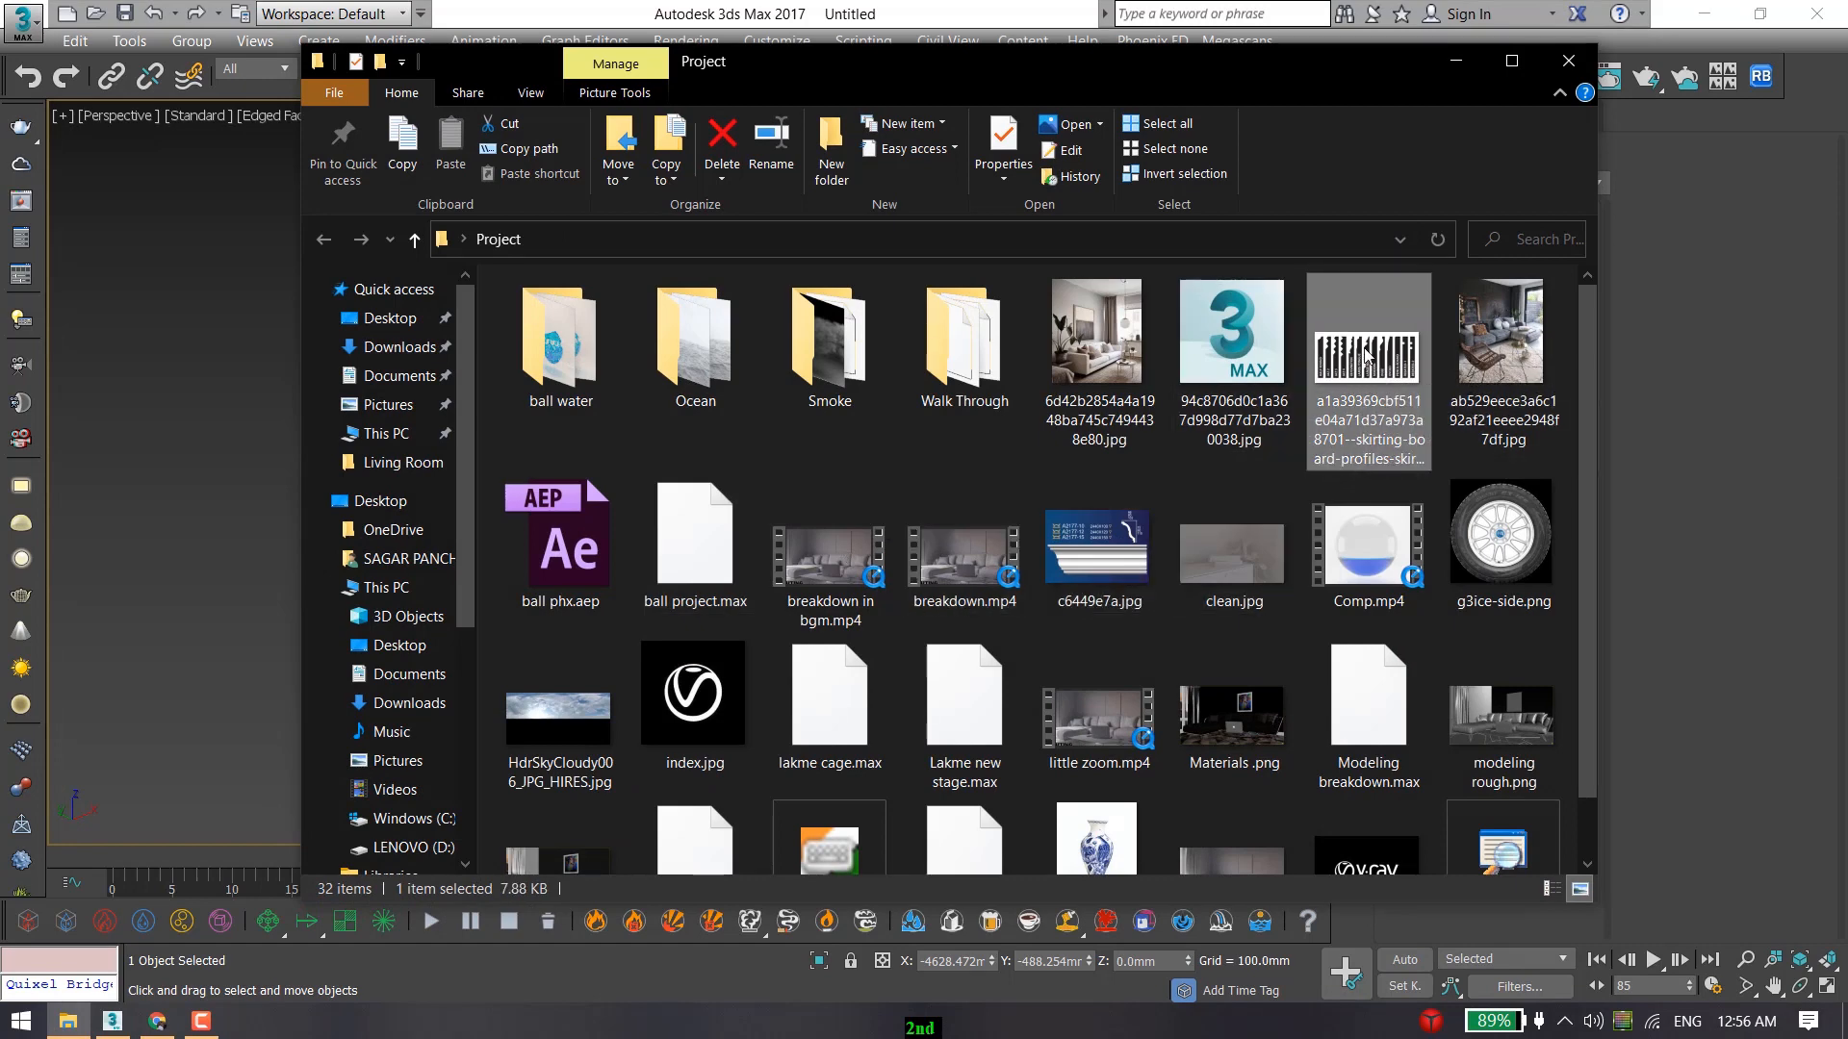
right_click(1364, 356)
click(1227, 983)
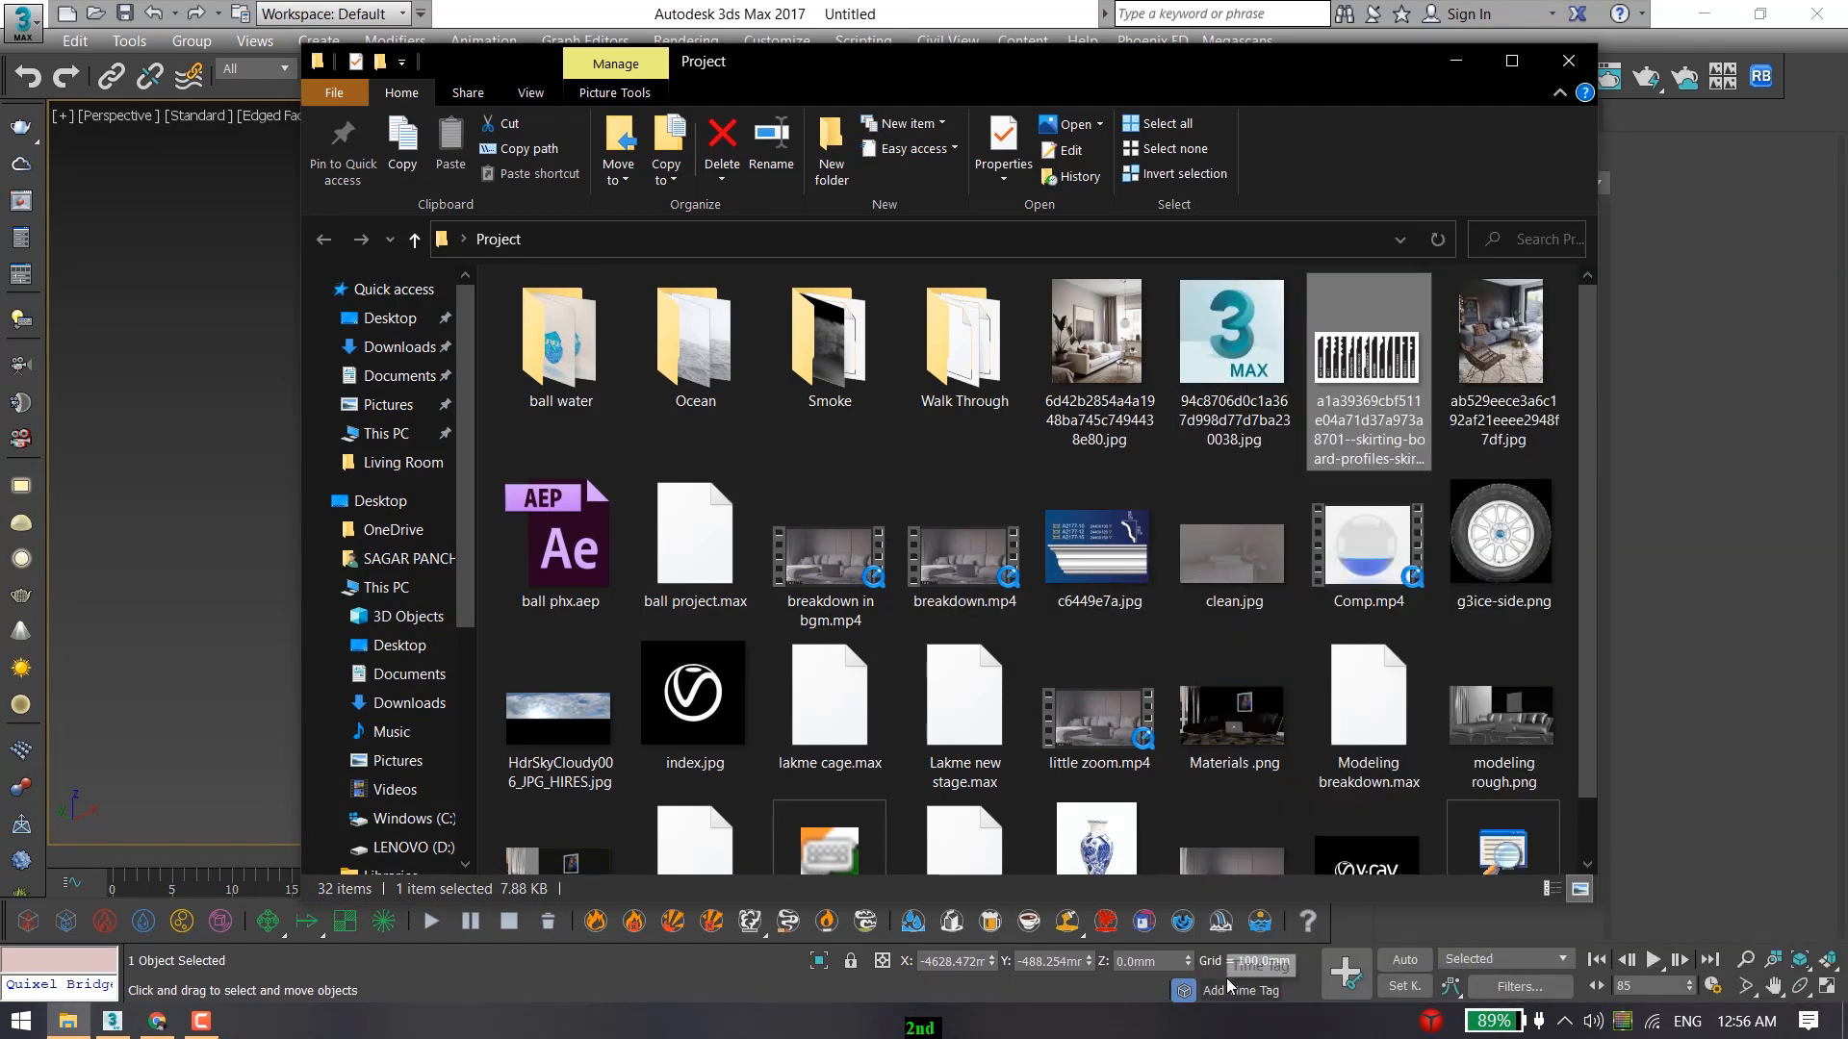
drag(1496, 372, 882, 264)
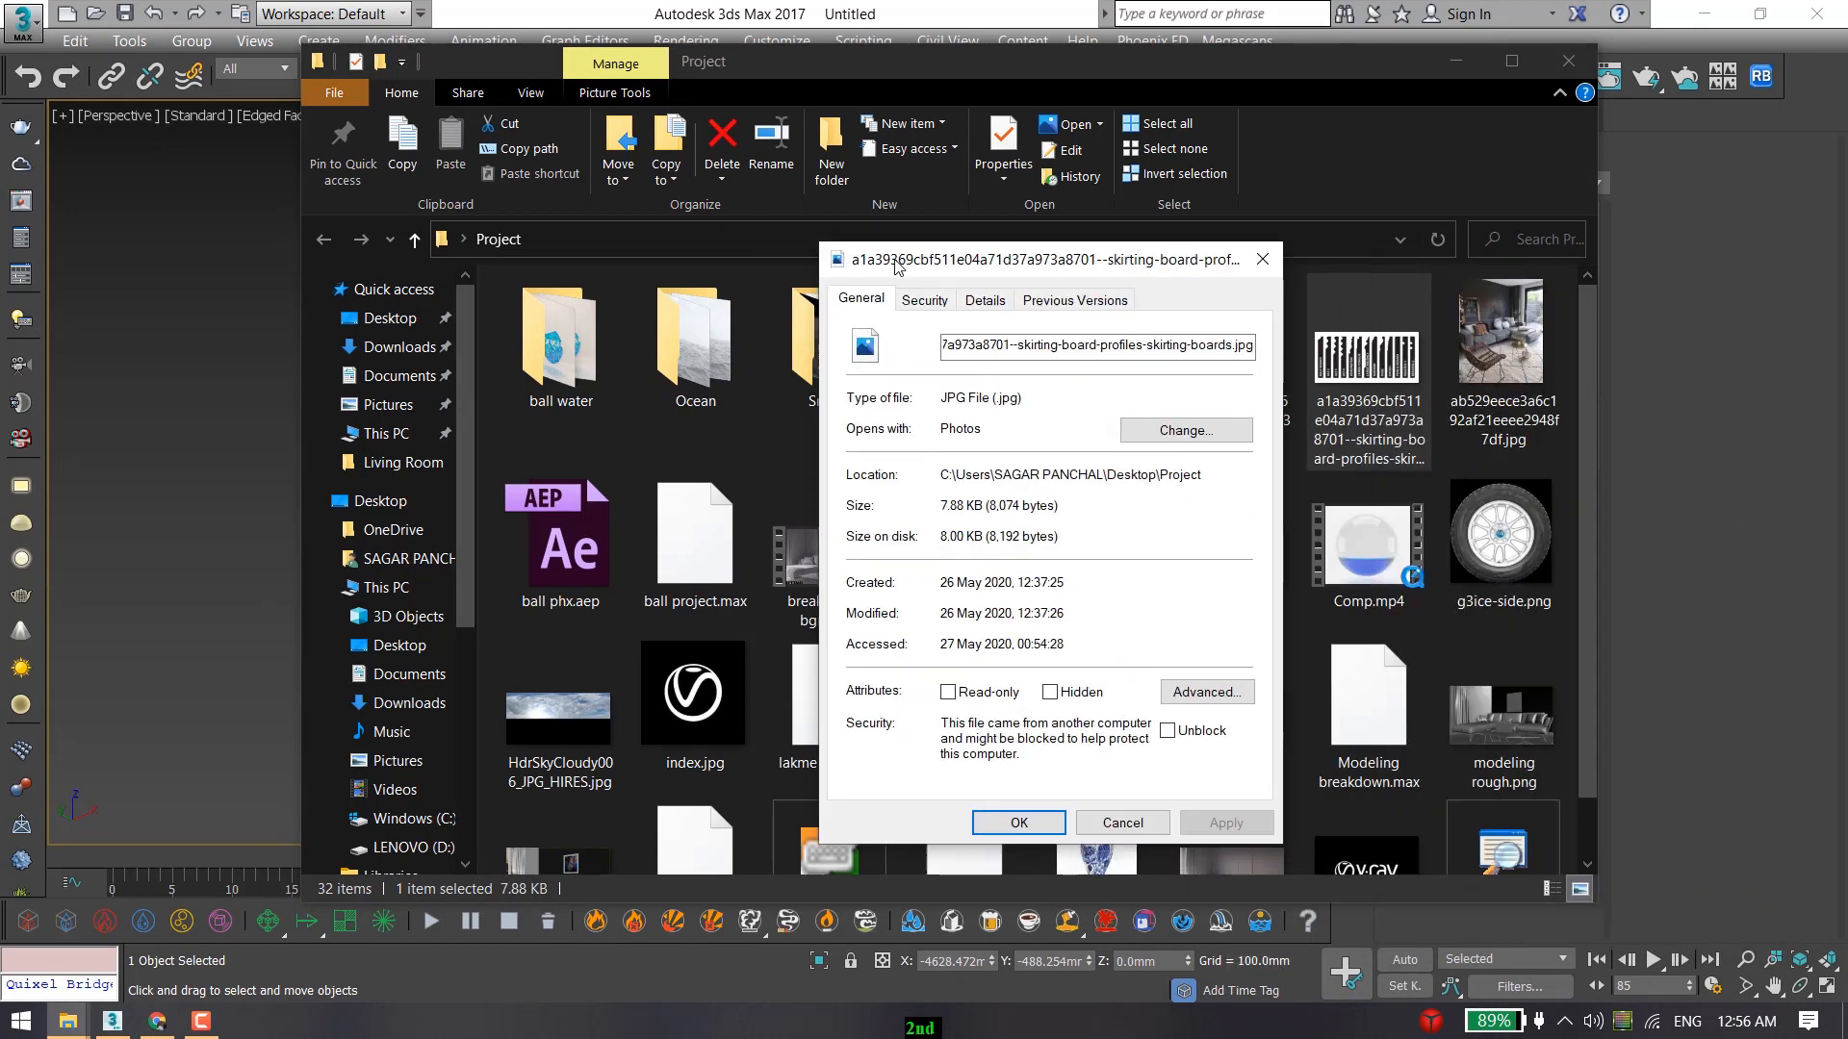
click(921, 299)
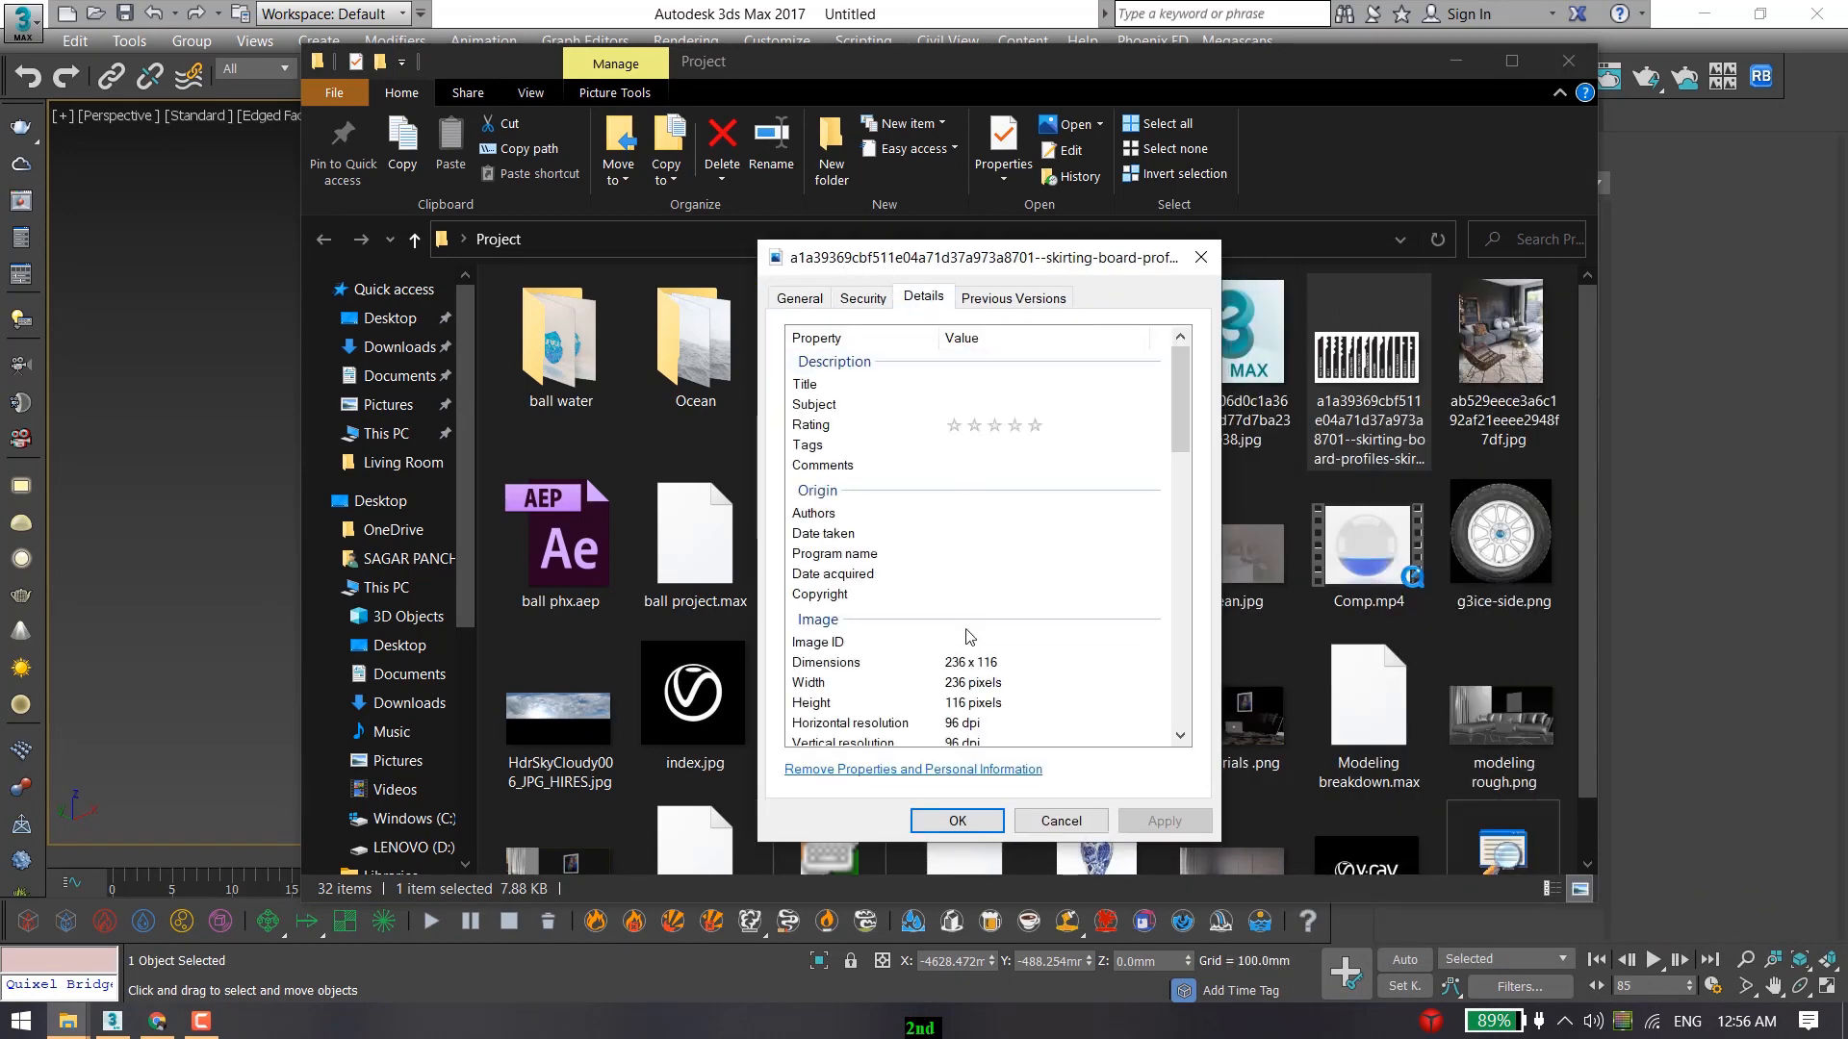
click(992, 664)
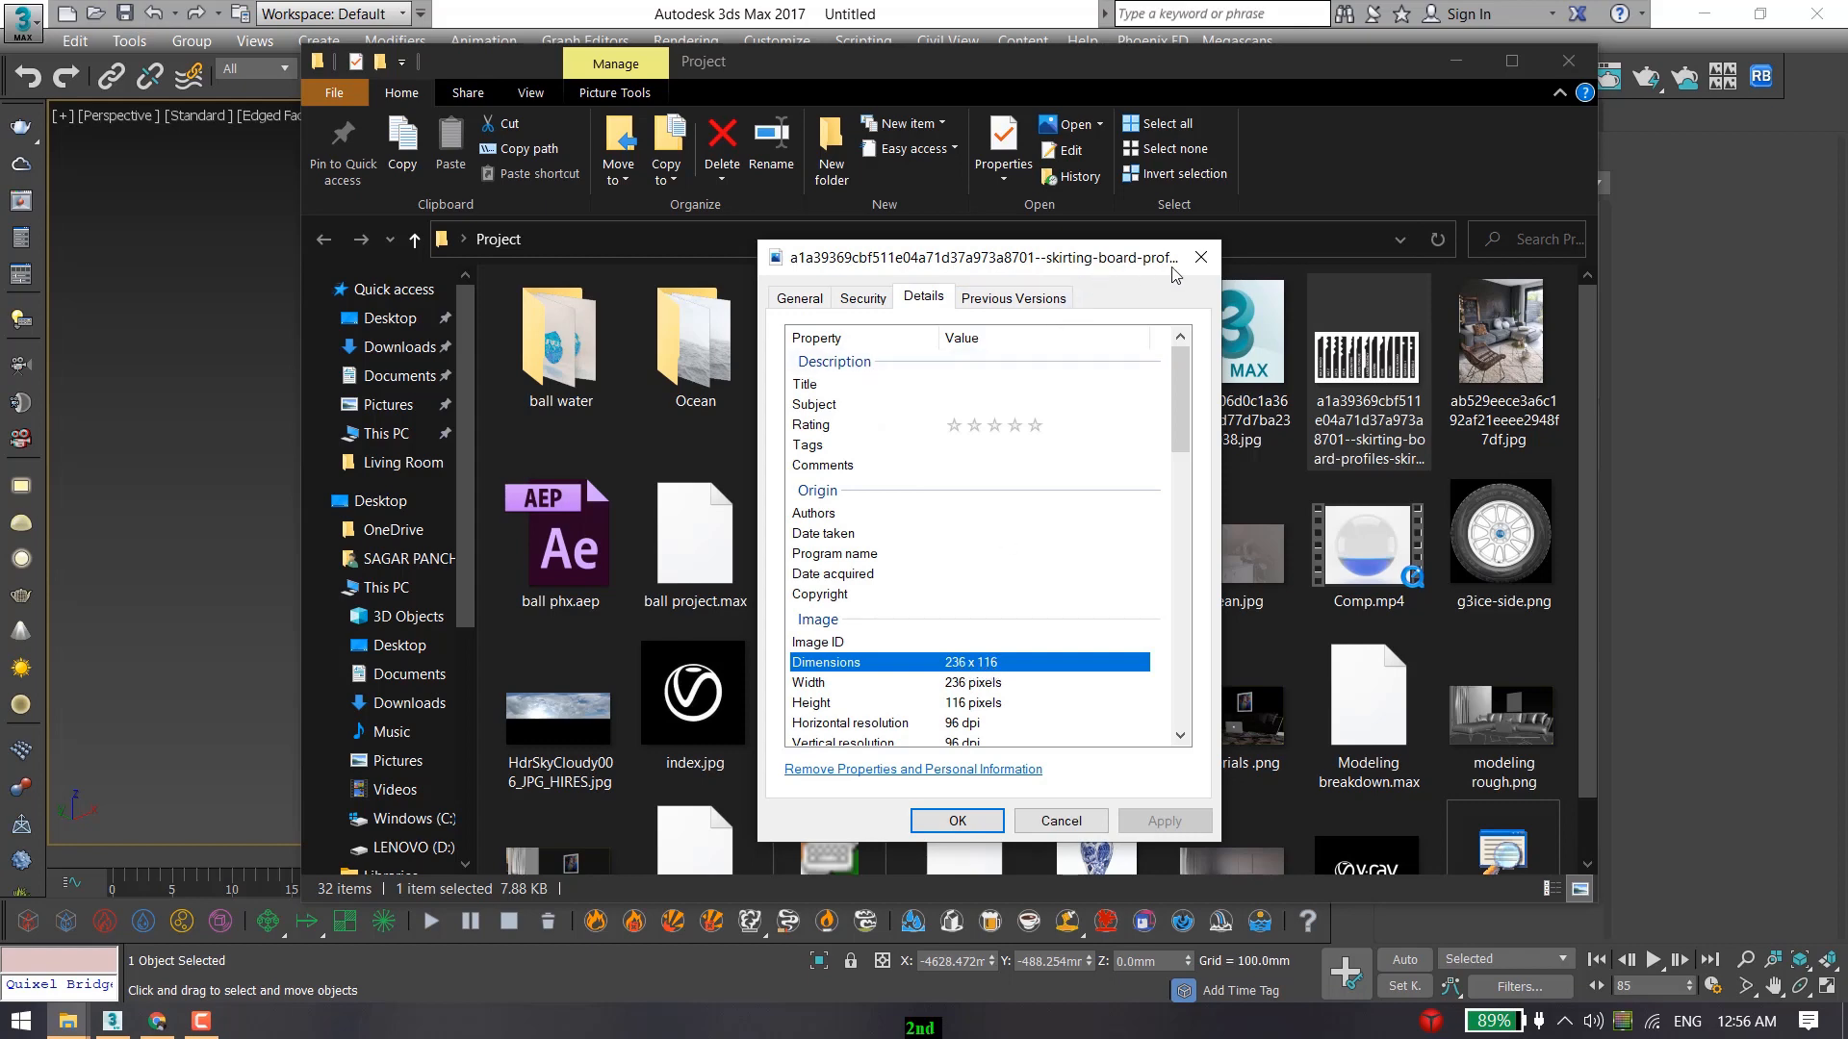
click(1456, 61)
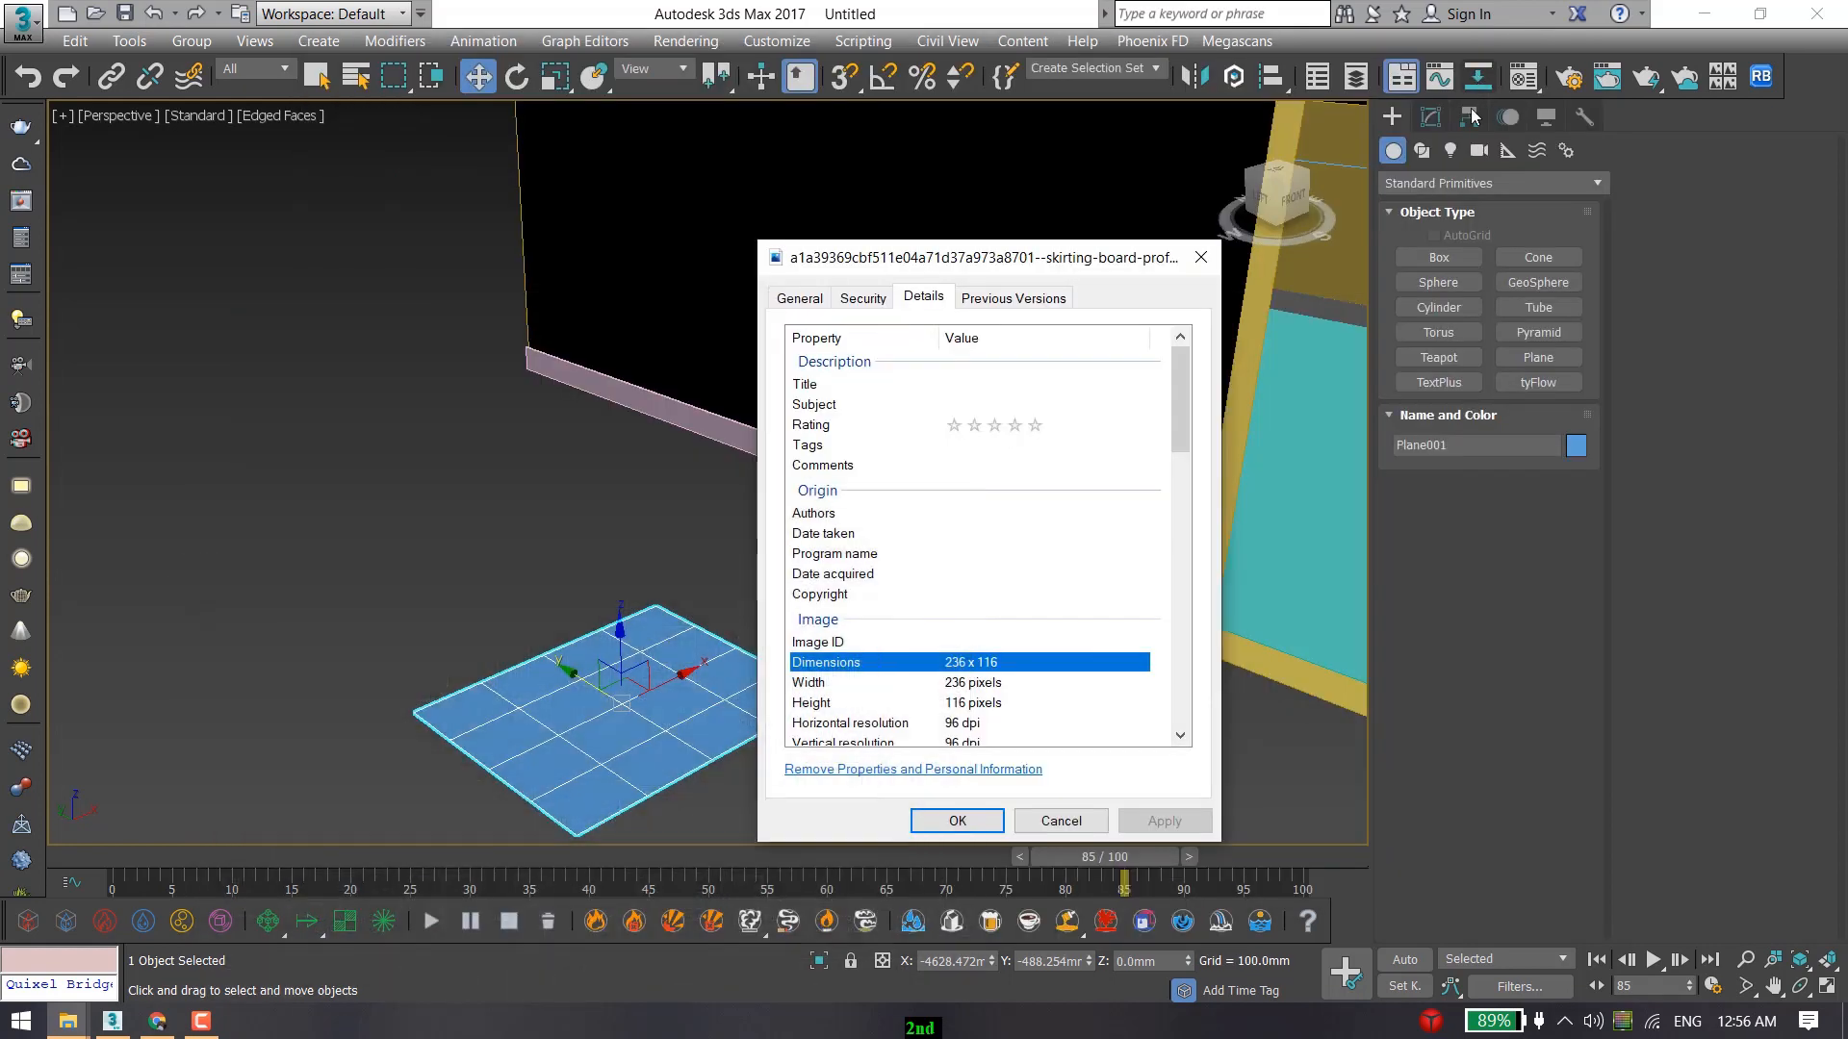
Set the plane's length to 236 mm and its width to 116 mm.
click(590, 757)
click(1434, 117)
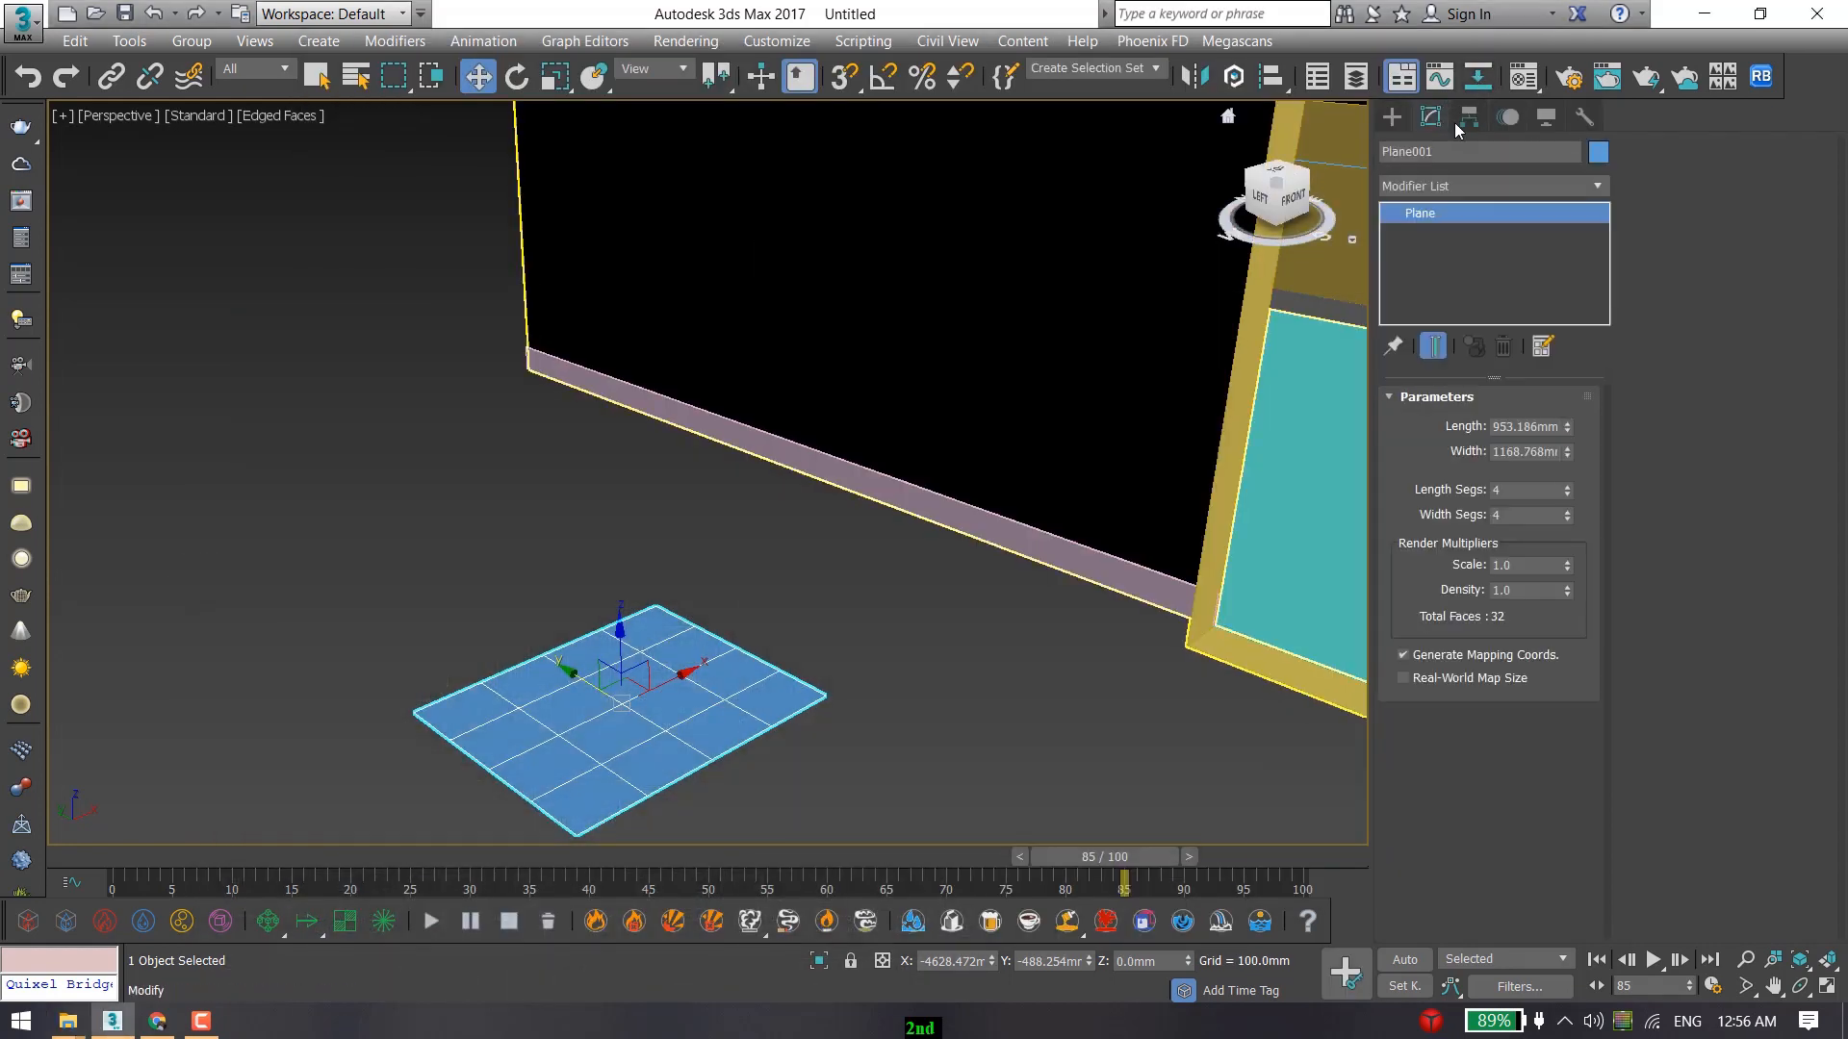
double_click(1530, 426)
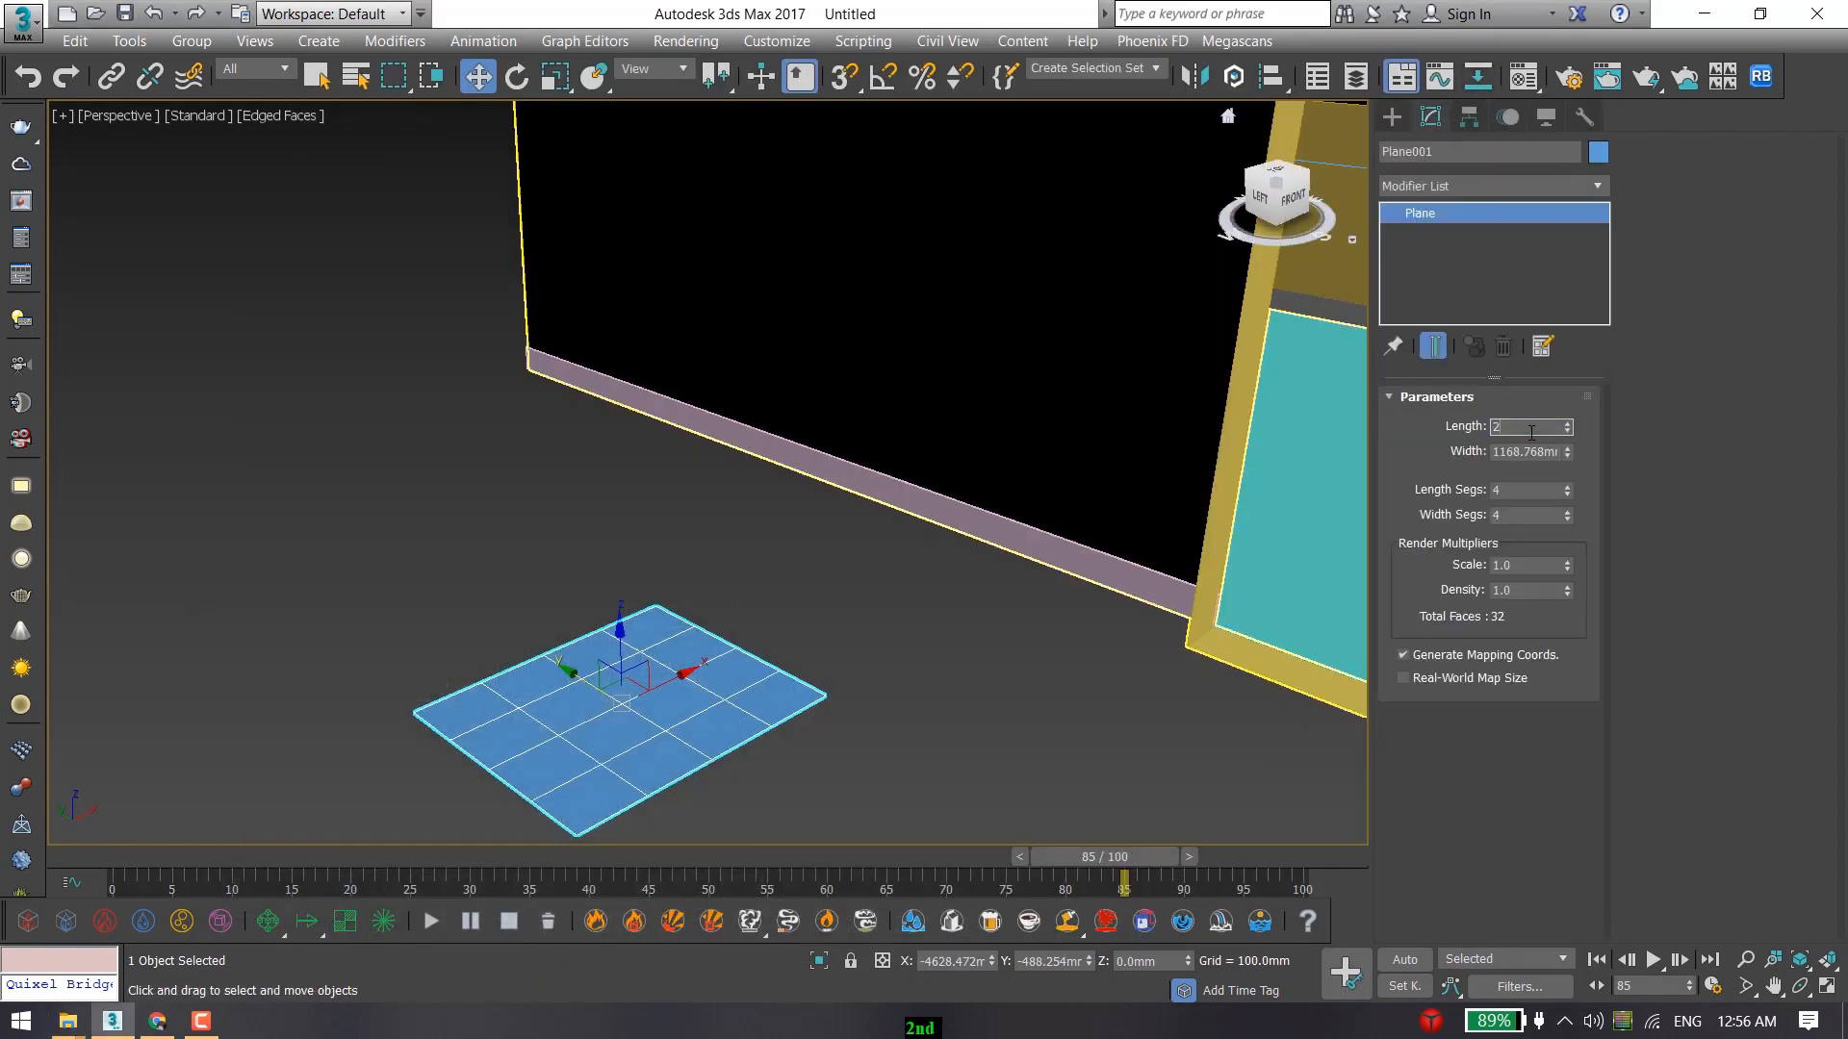
text(236)
key(Return)
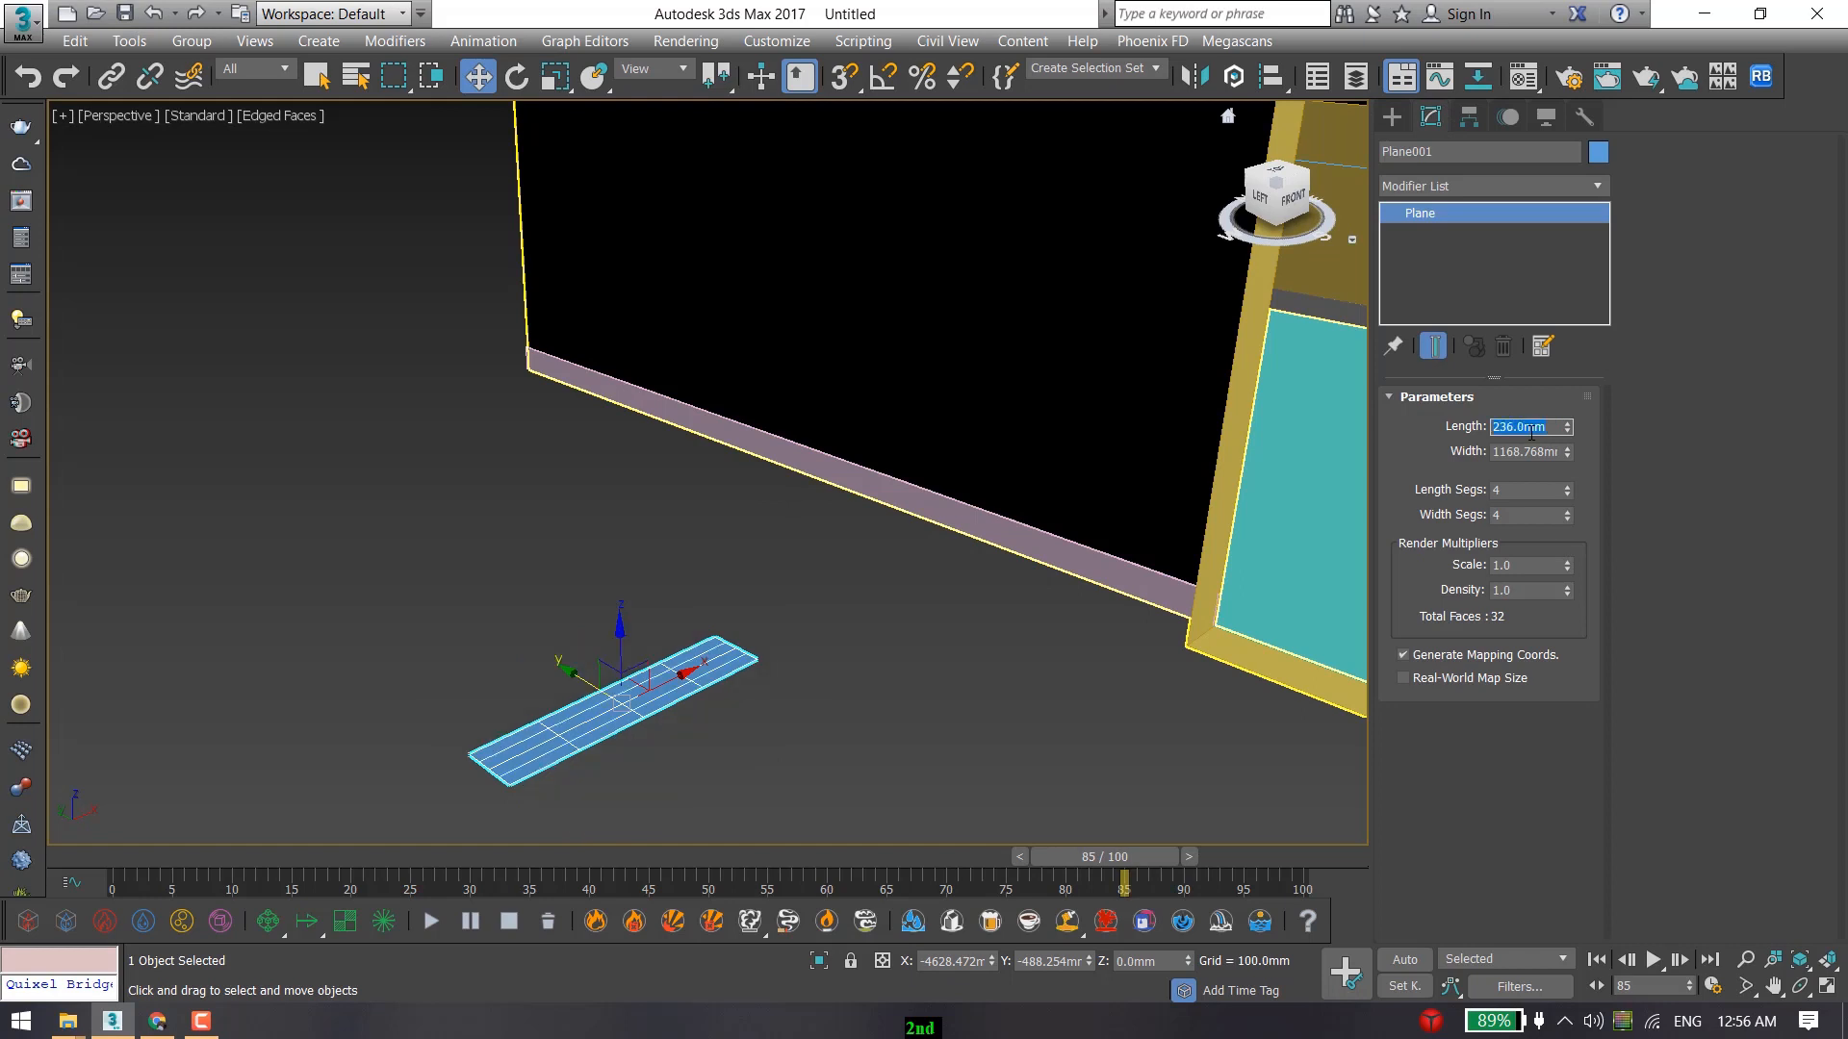
double_click(1526, 451)
text(116)
key(Return)
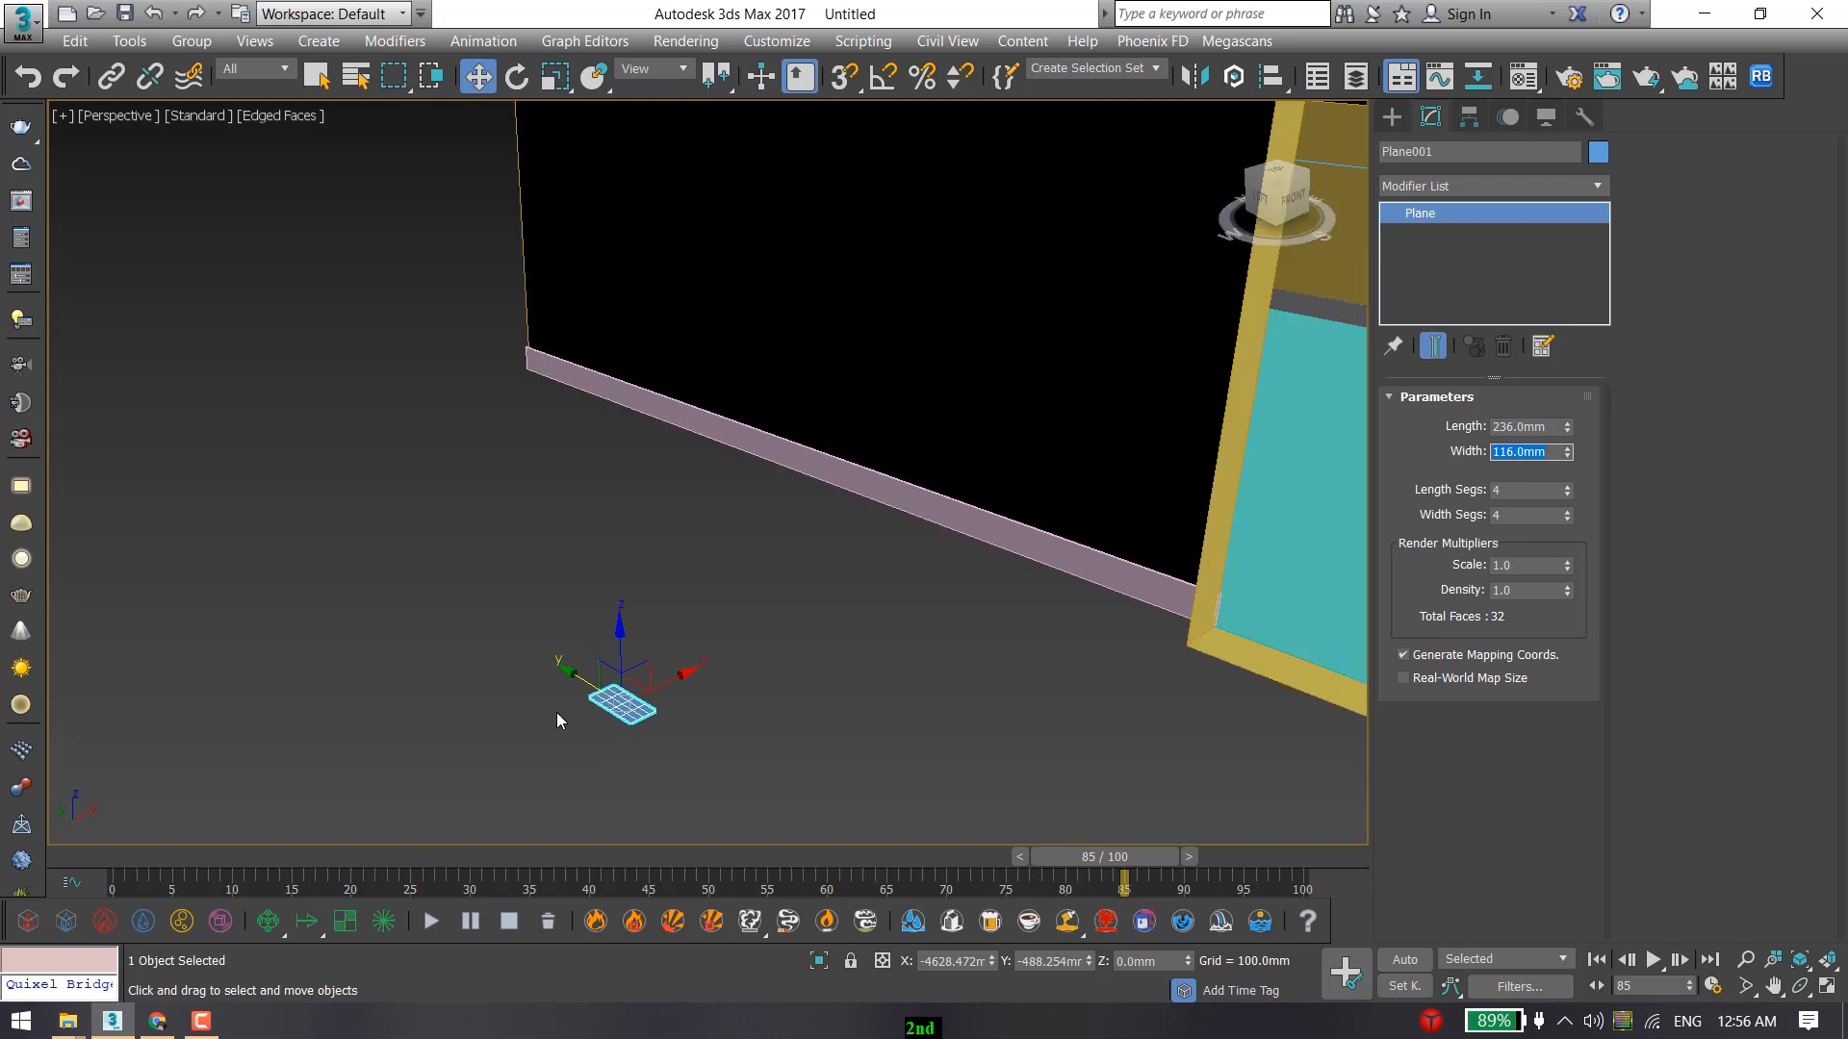
key(z)
click(1014, 417)
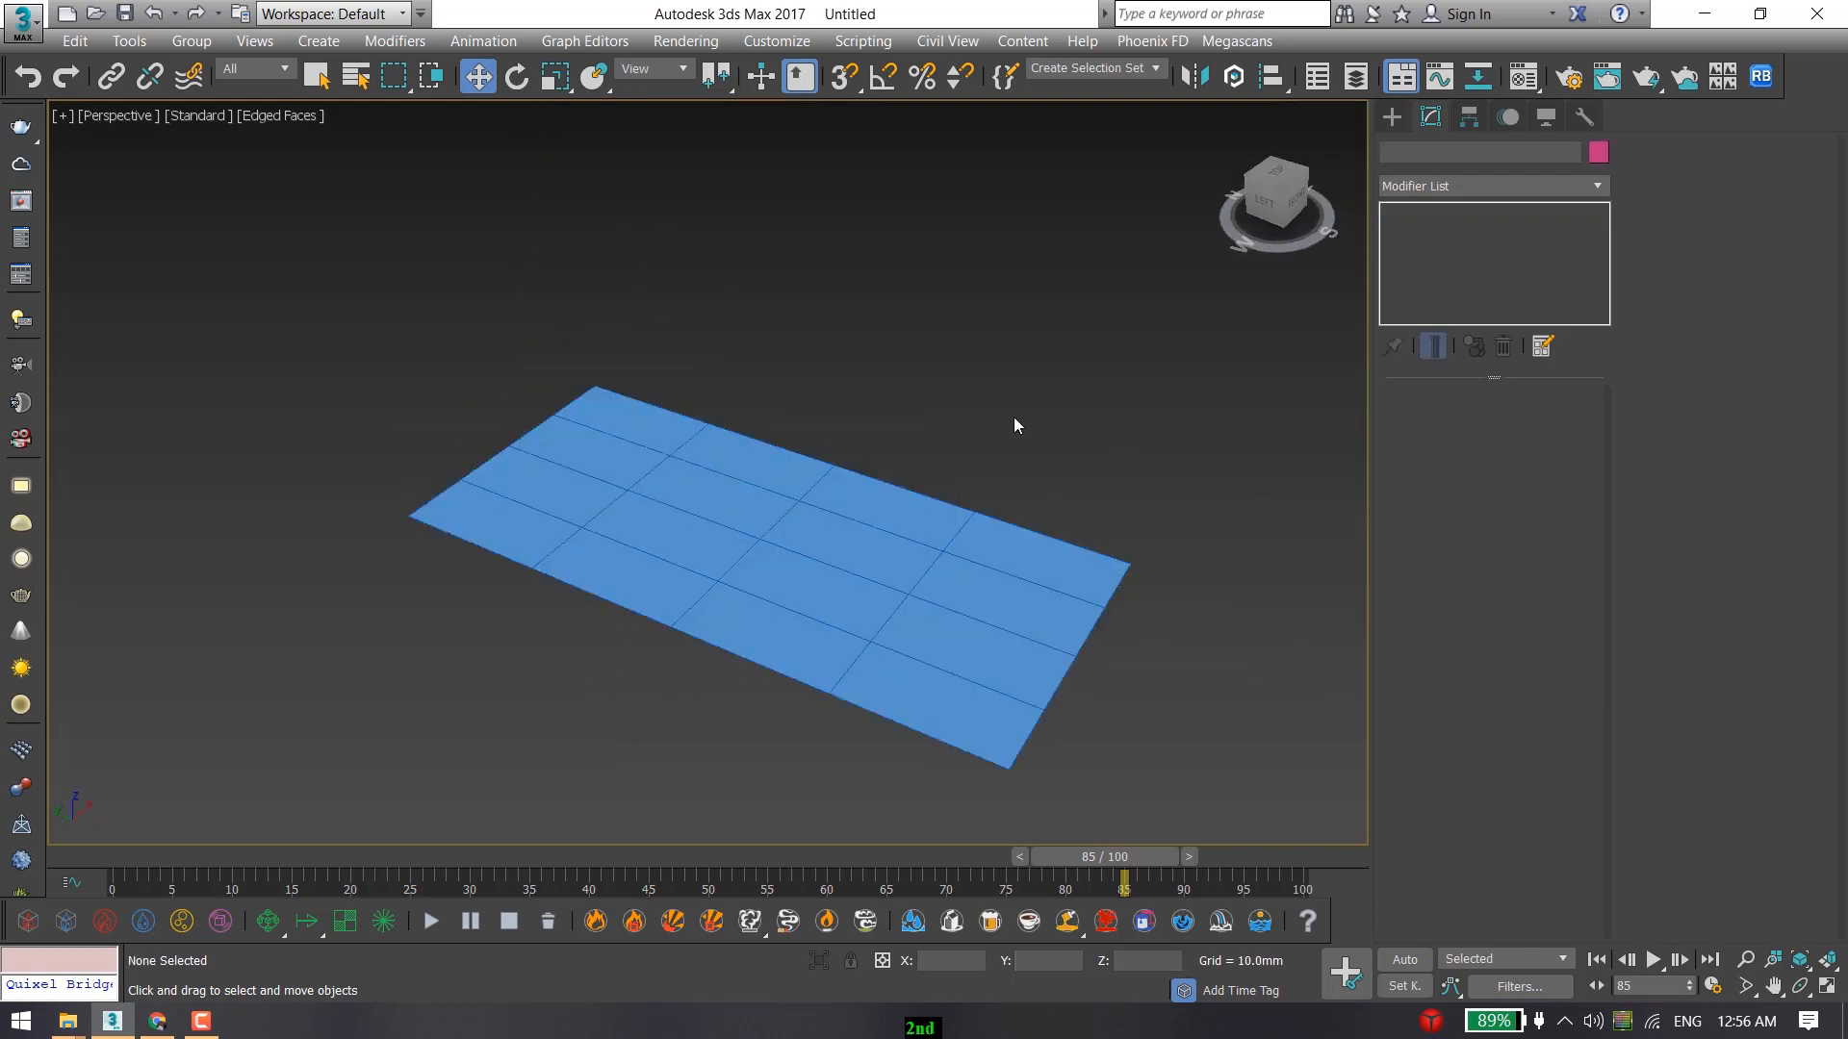
Load the skirting-board-profiles JPG from the desktop's Project folder as a diffuse Bitmap map in the 01 - Default material.
click(1528, 80)
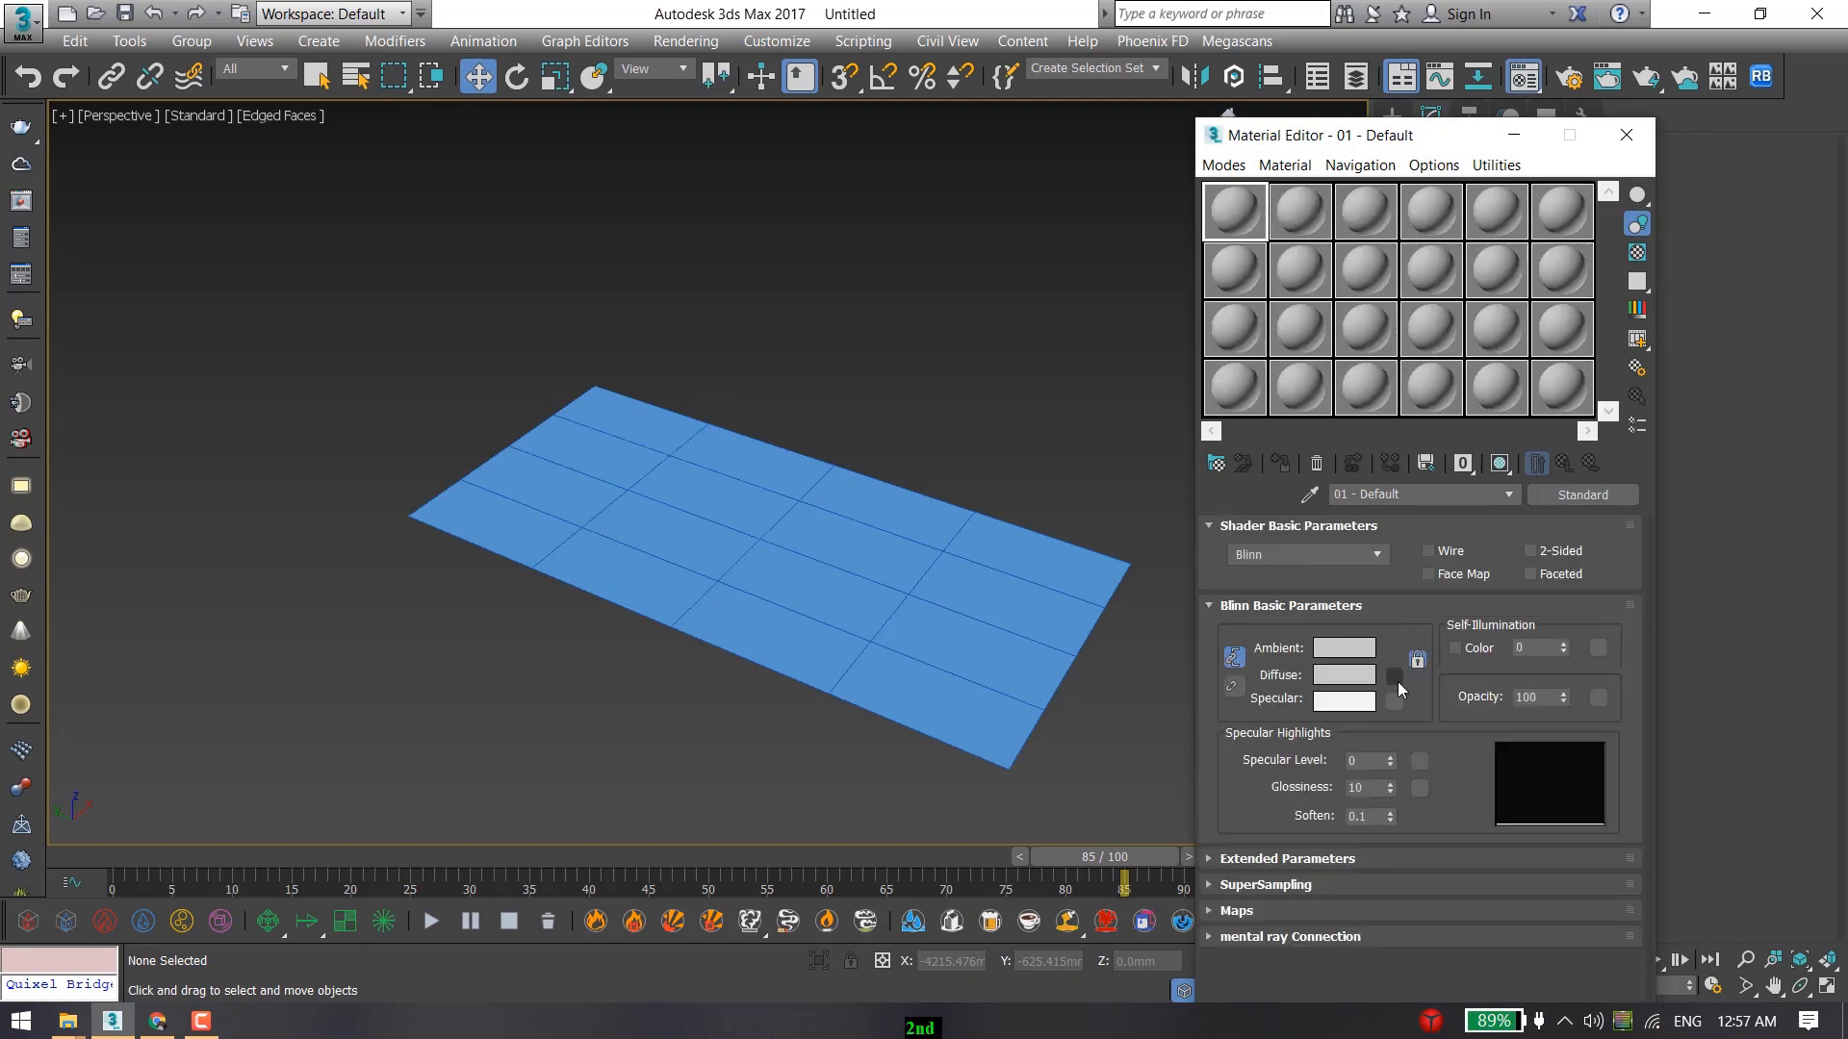
click(1394, 678)
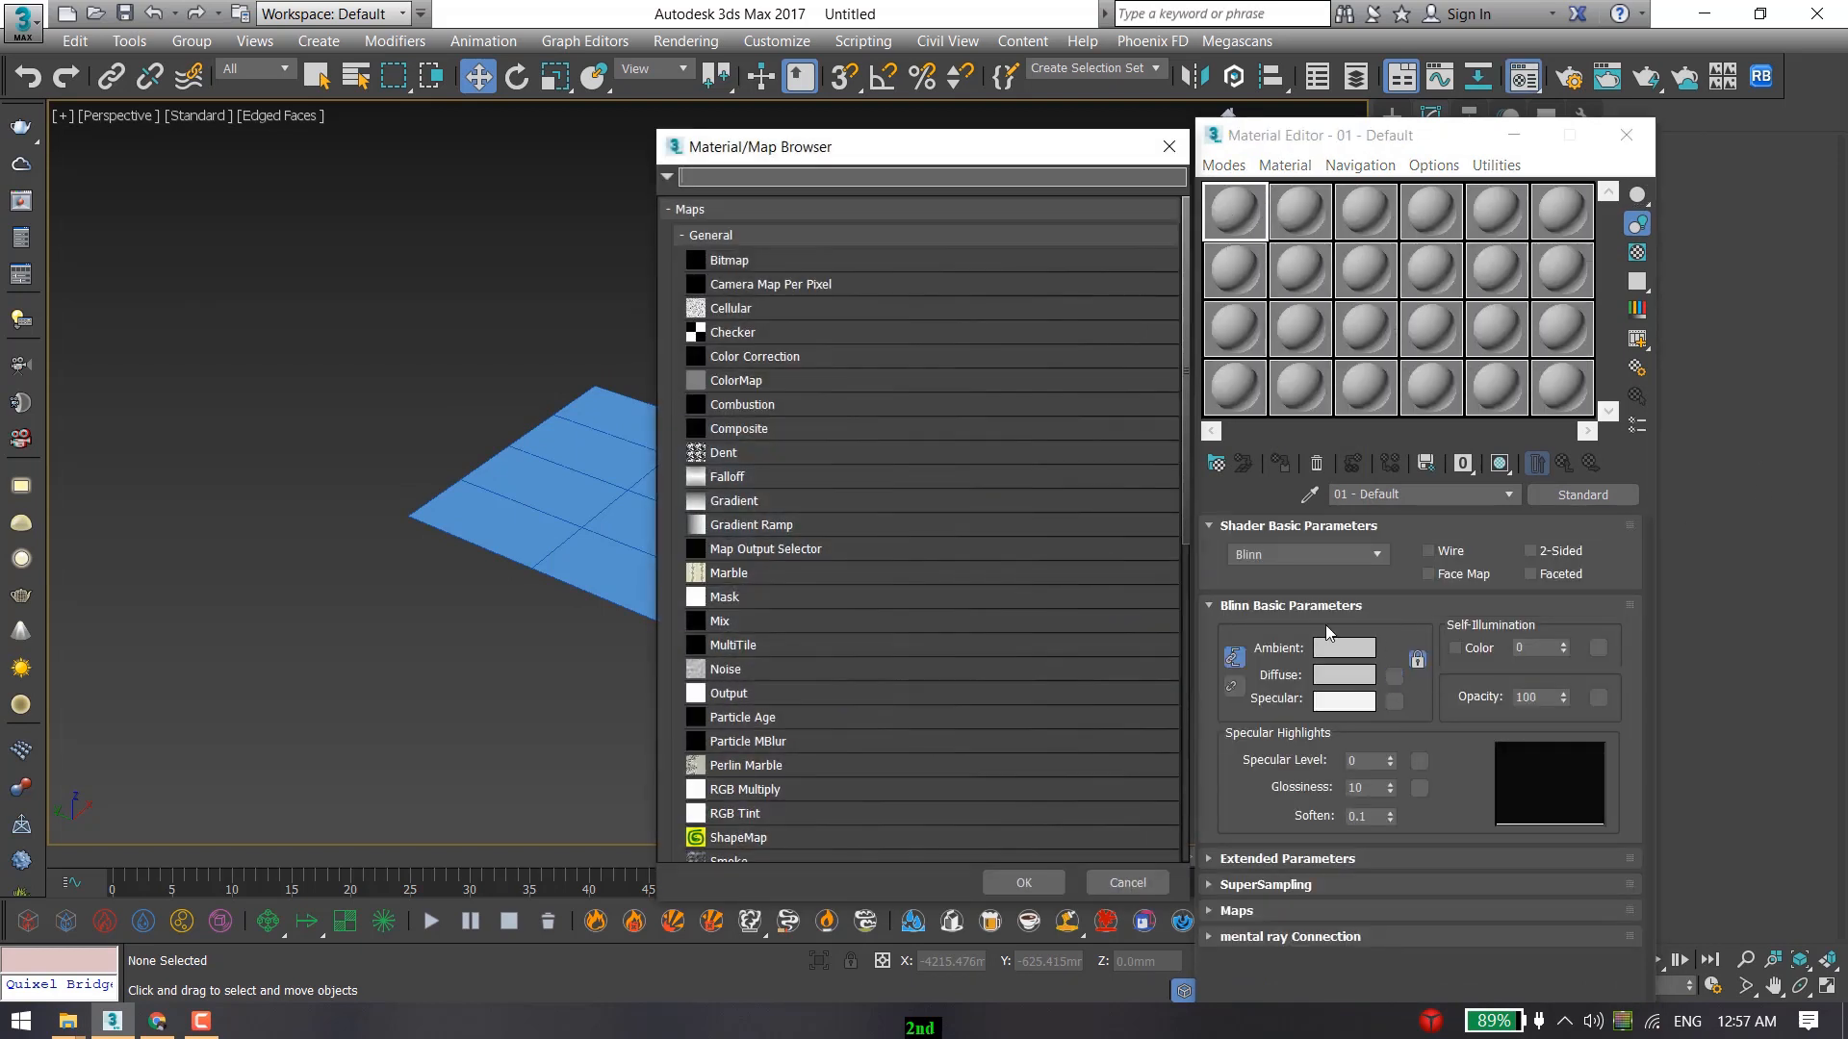
double_click(720, 269)
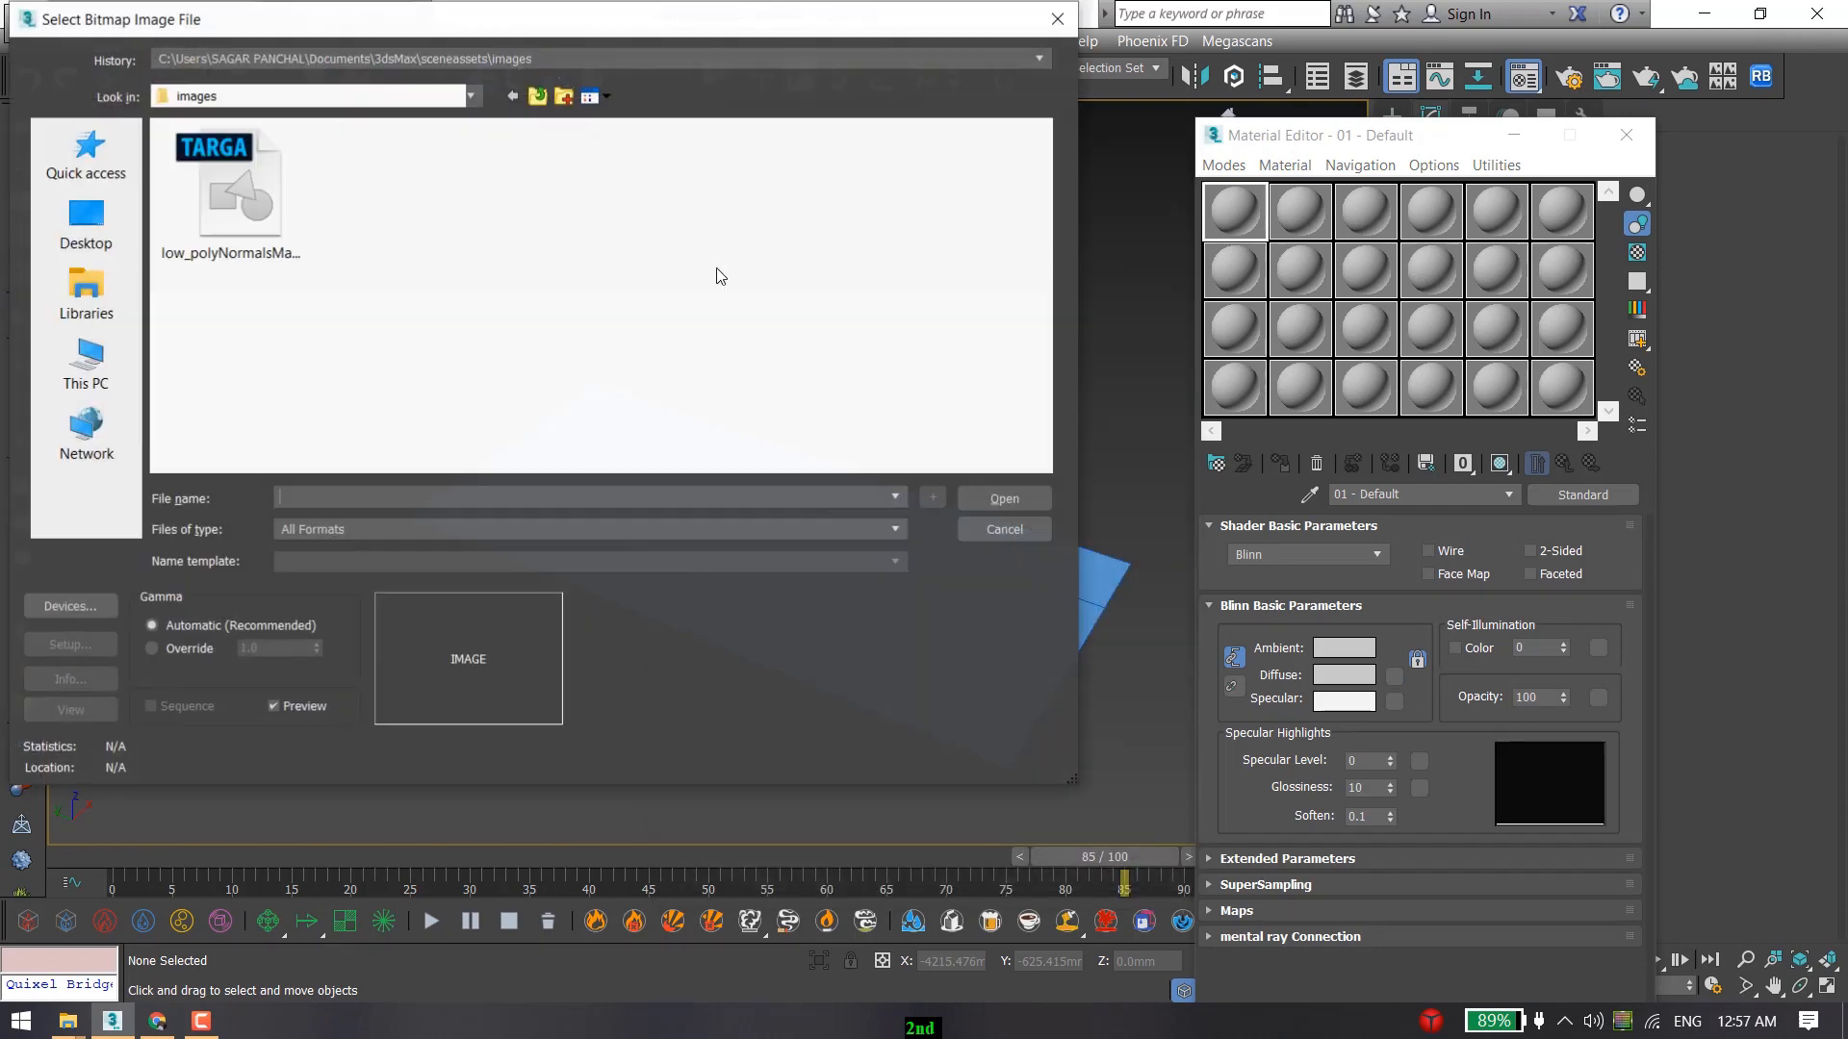
click(116, 241)
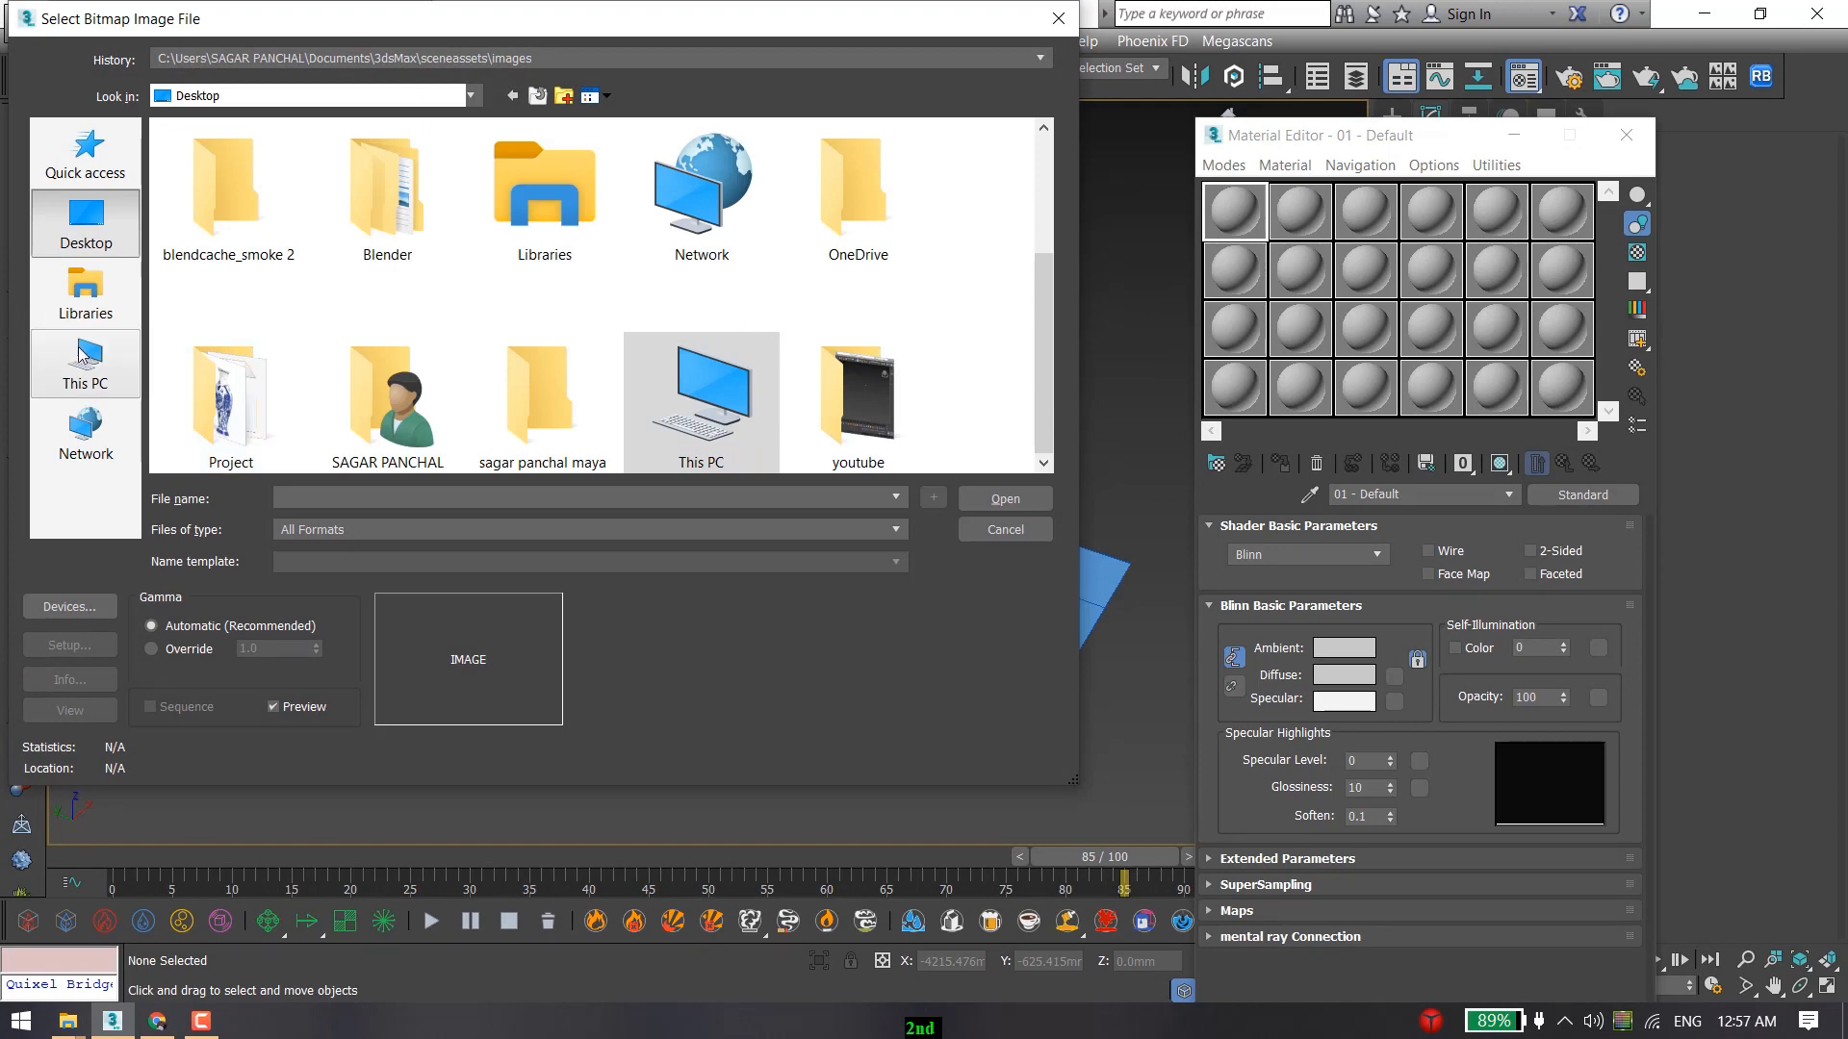
double_click(194, 356)
click(449, 368)
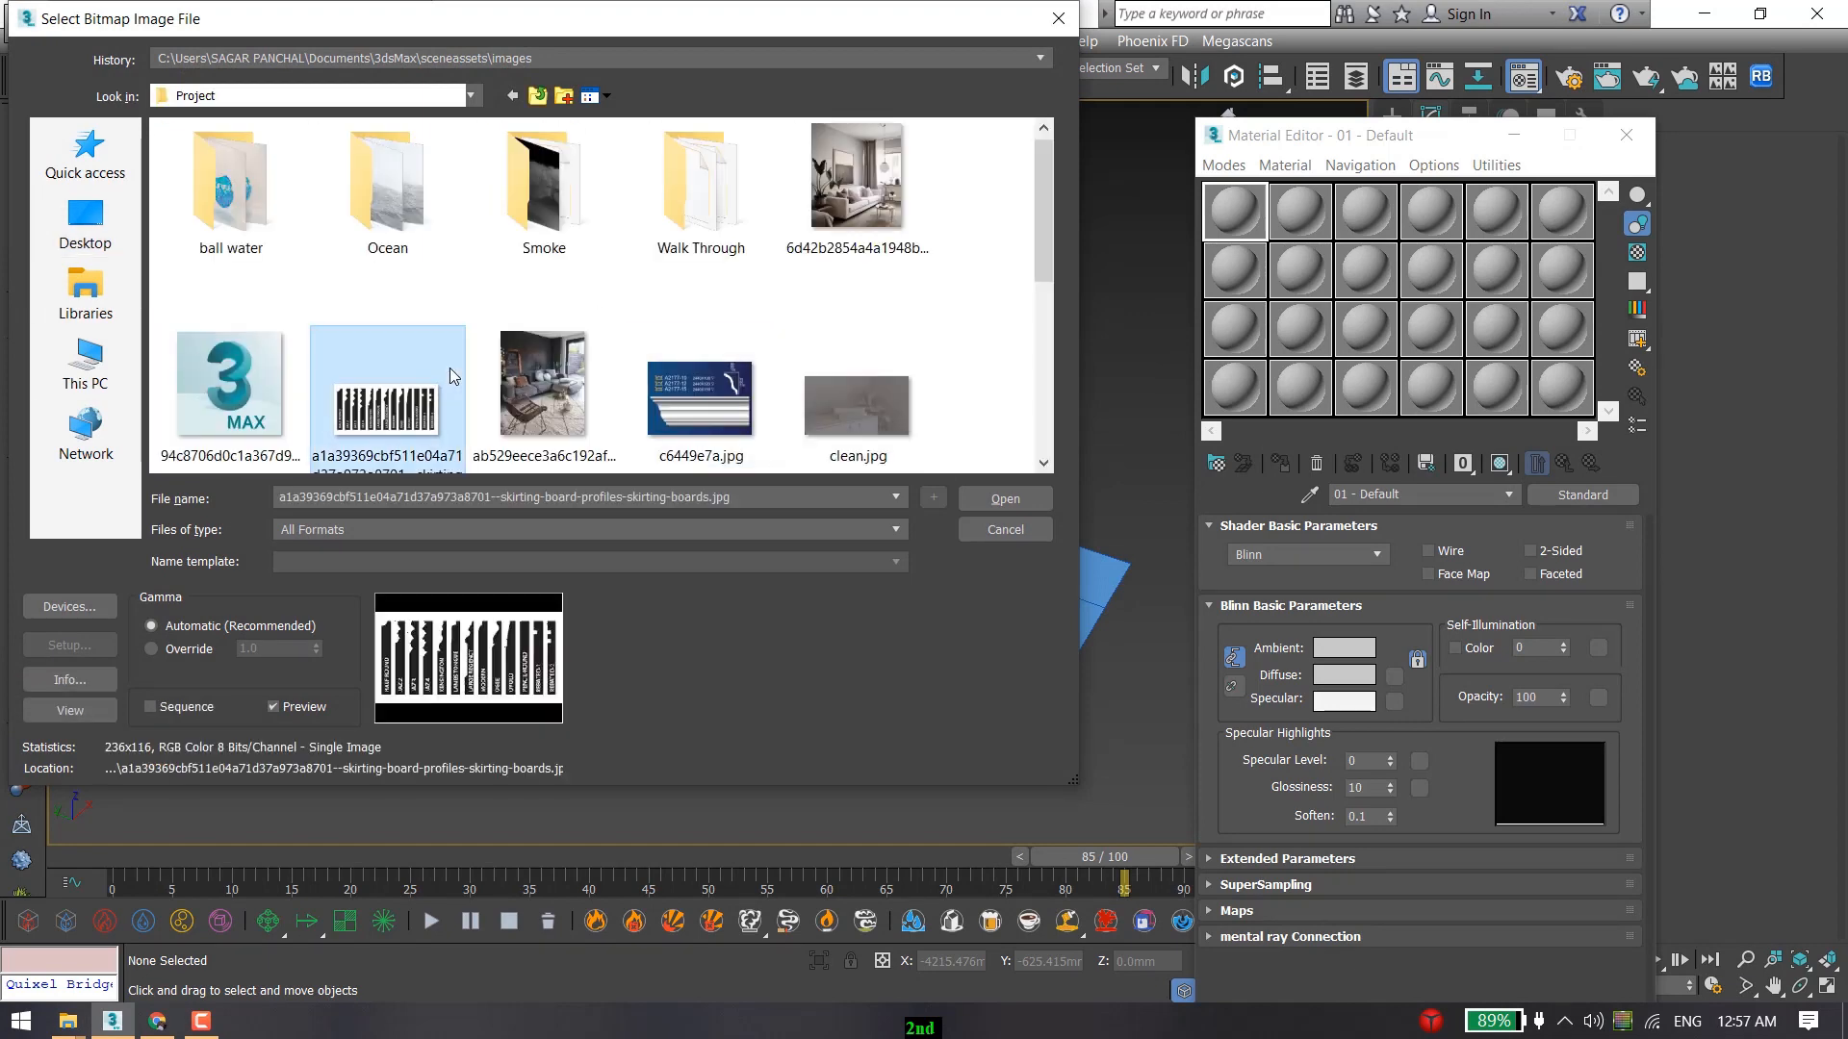
click(1006, 498)
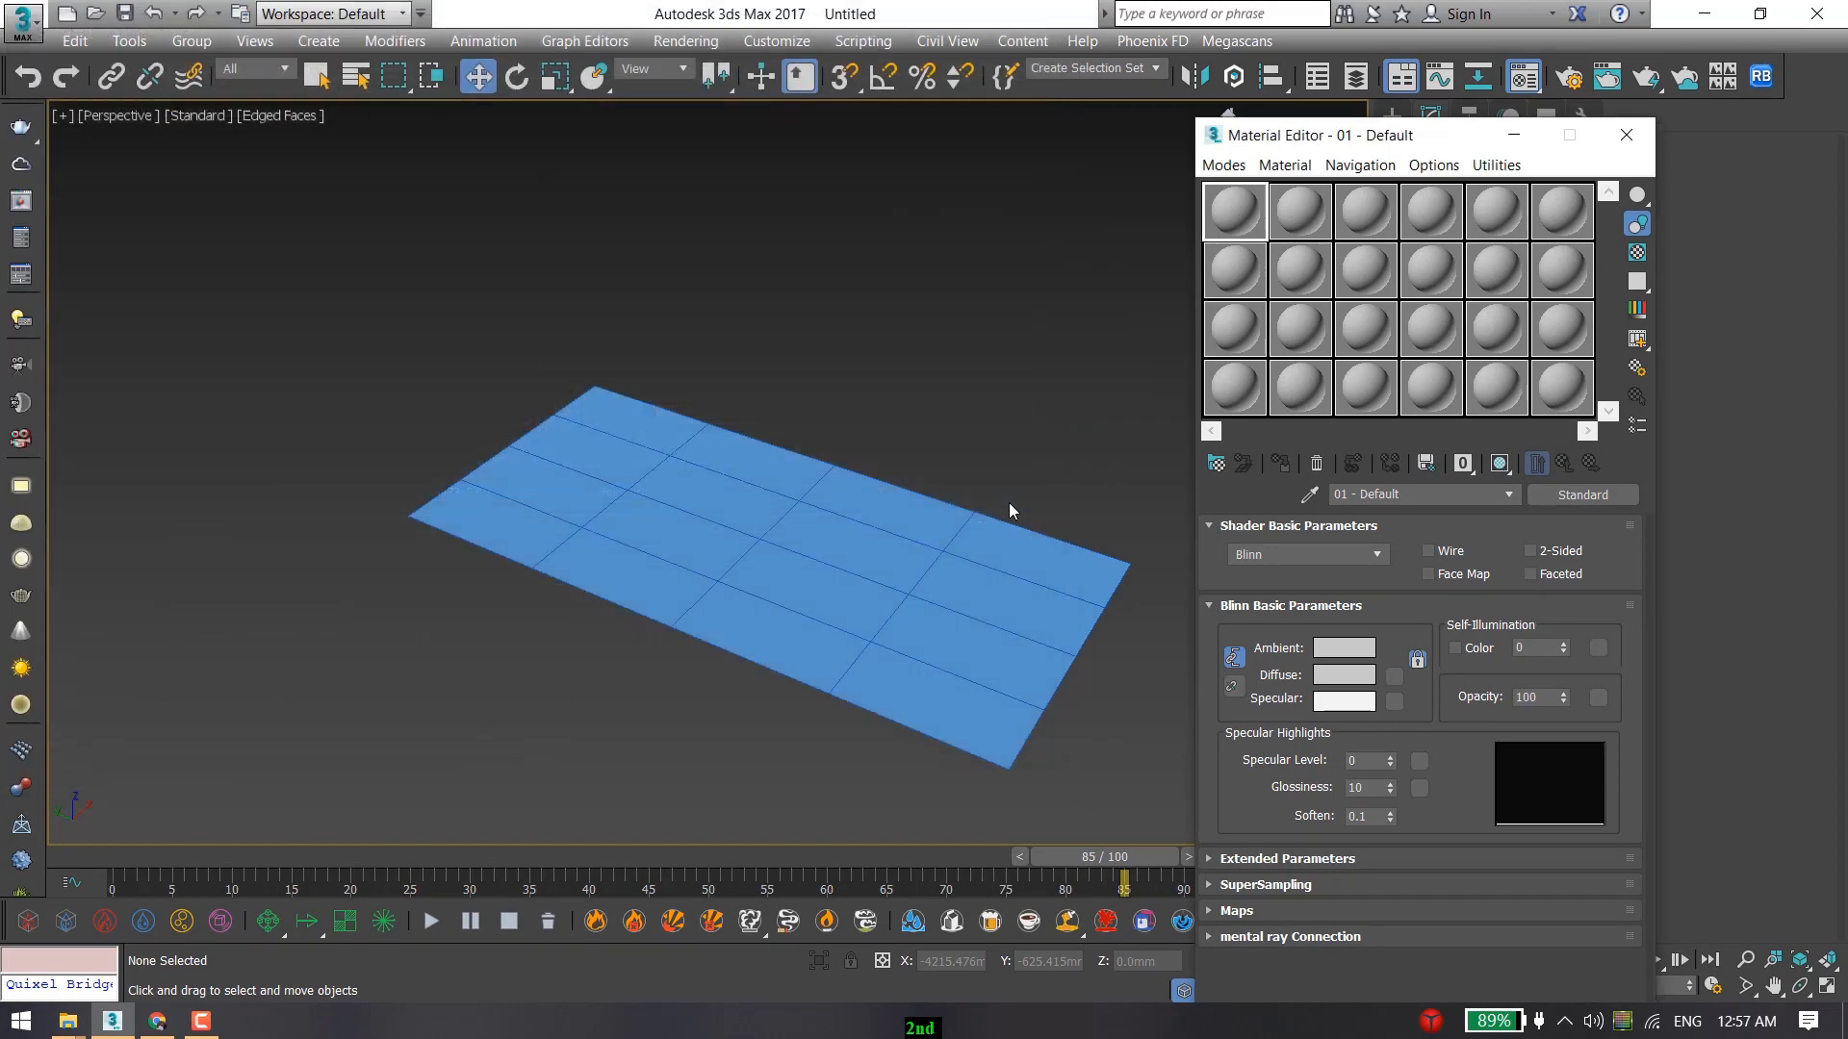
Assign the skirting profile material to the plane and show its map shaded in the viewport.
drag(1234, 218, 648, 464)
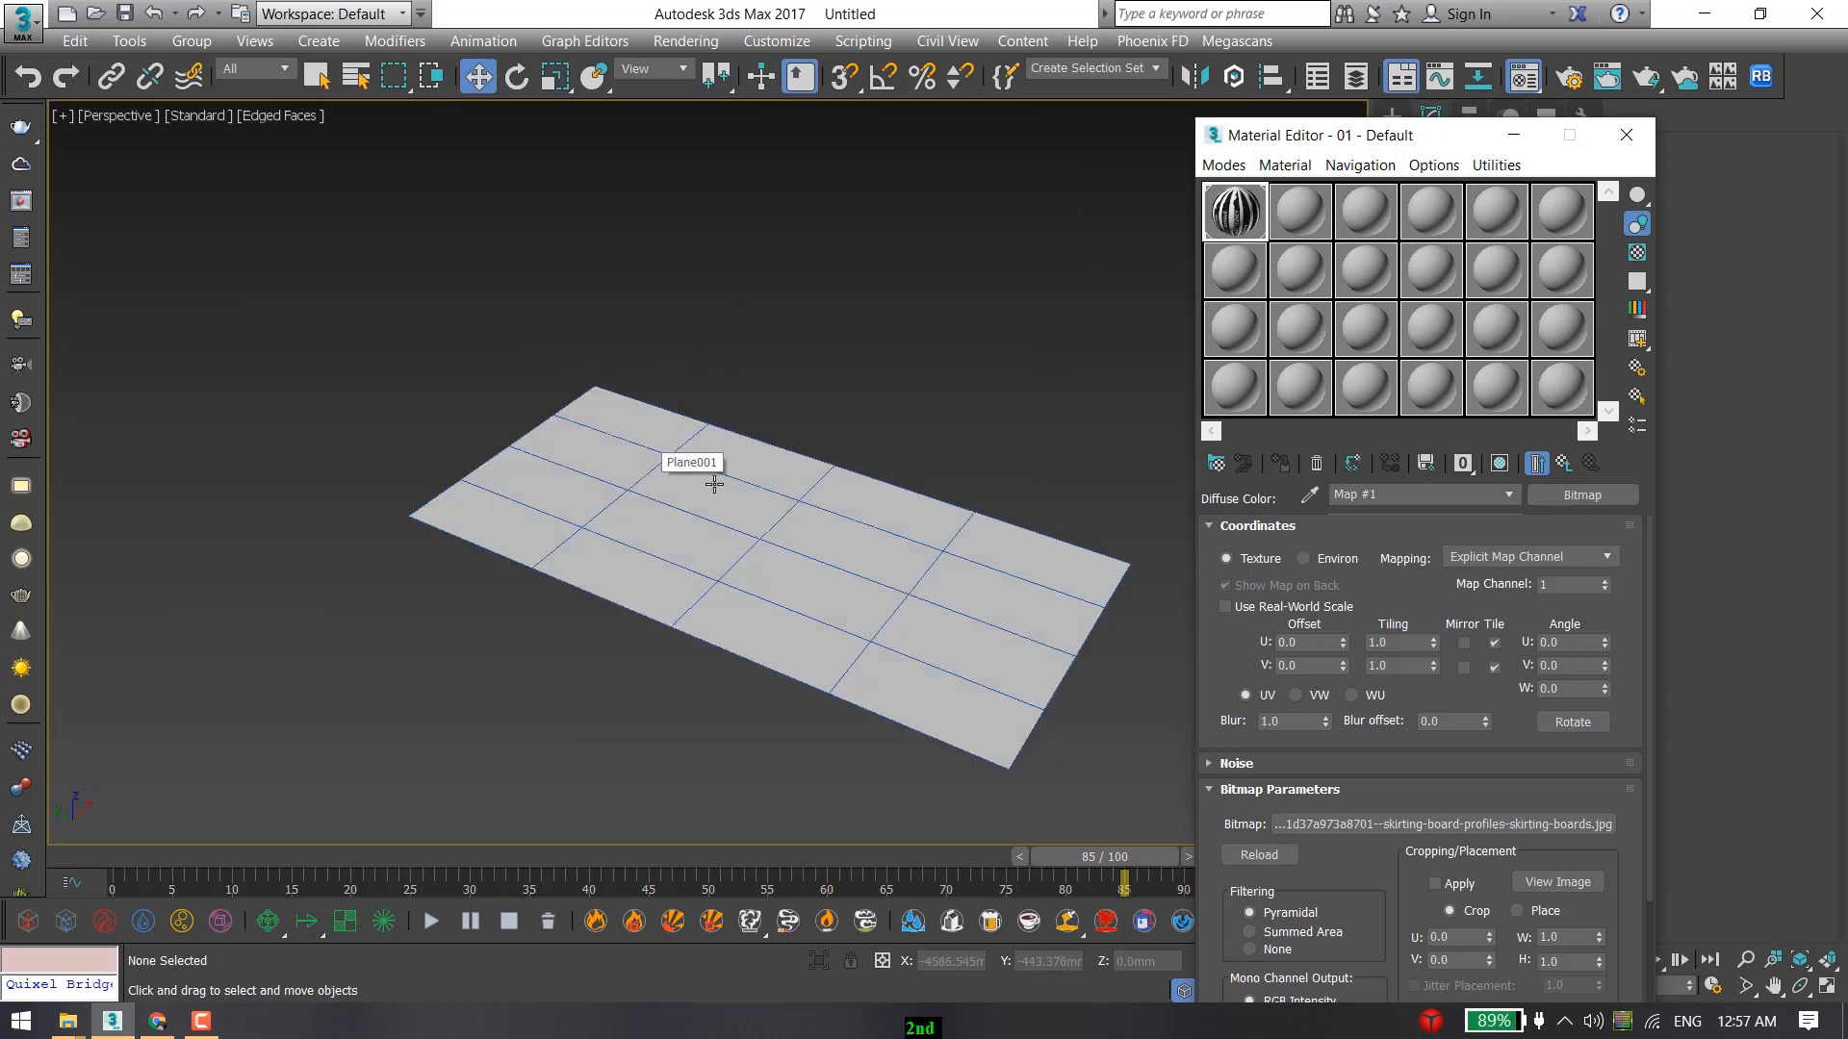
alt+middle_drag(711, 489, 777, 491)
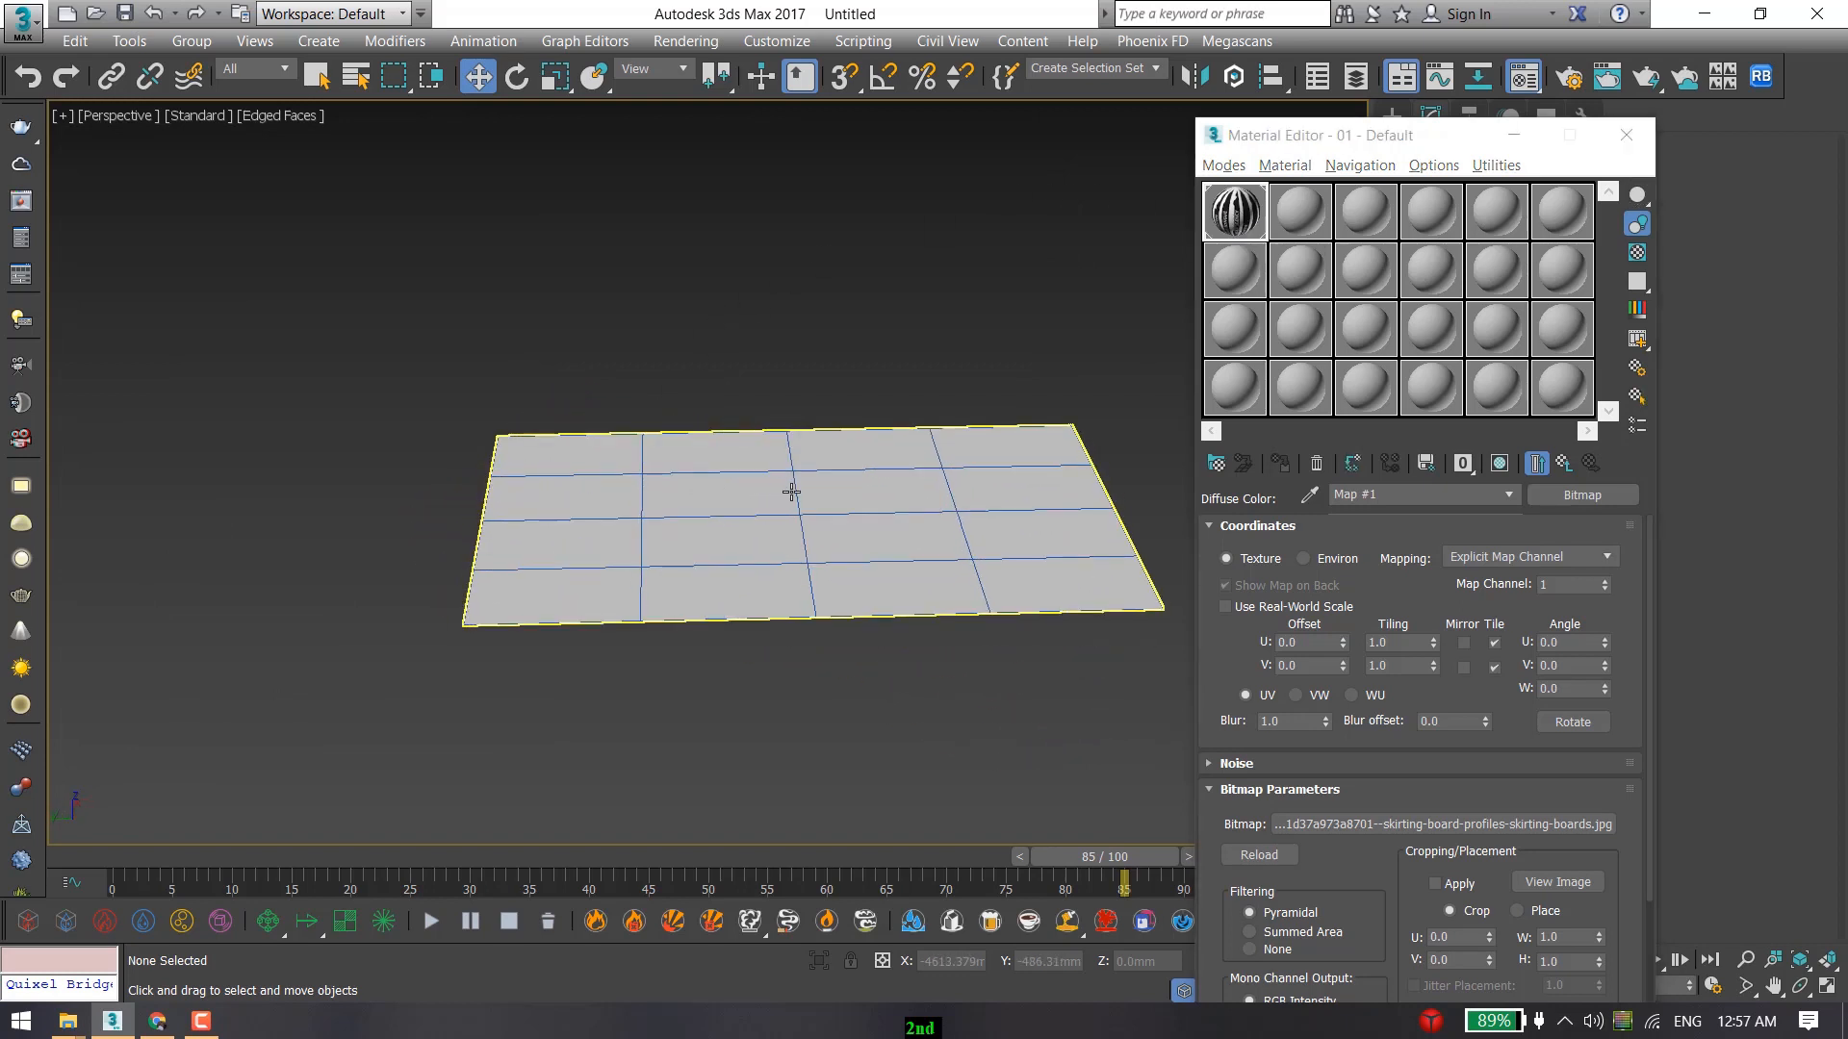
click(1500, 465)
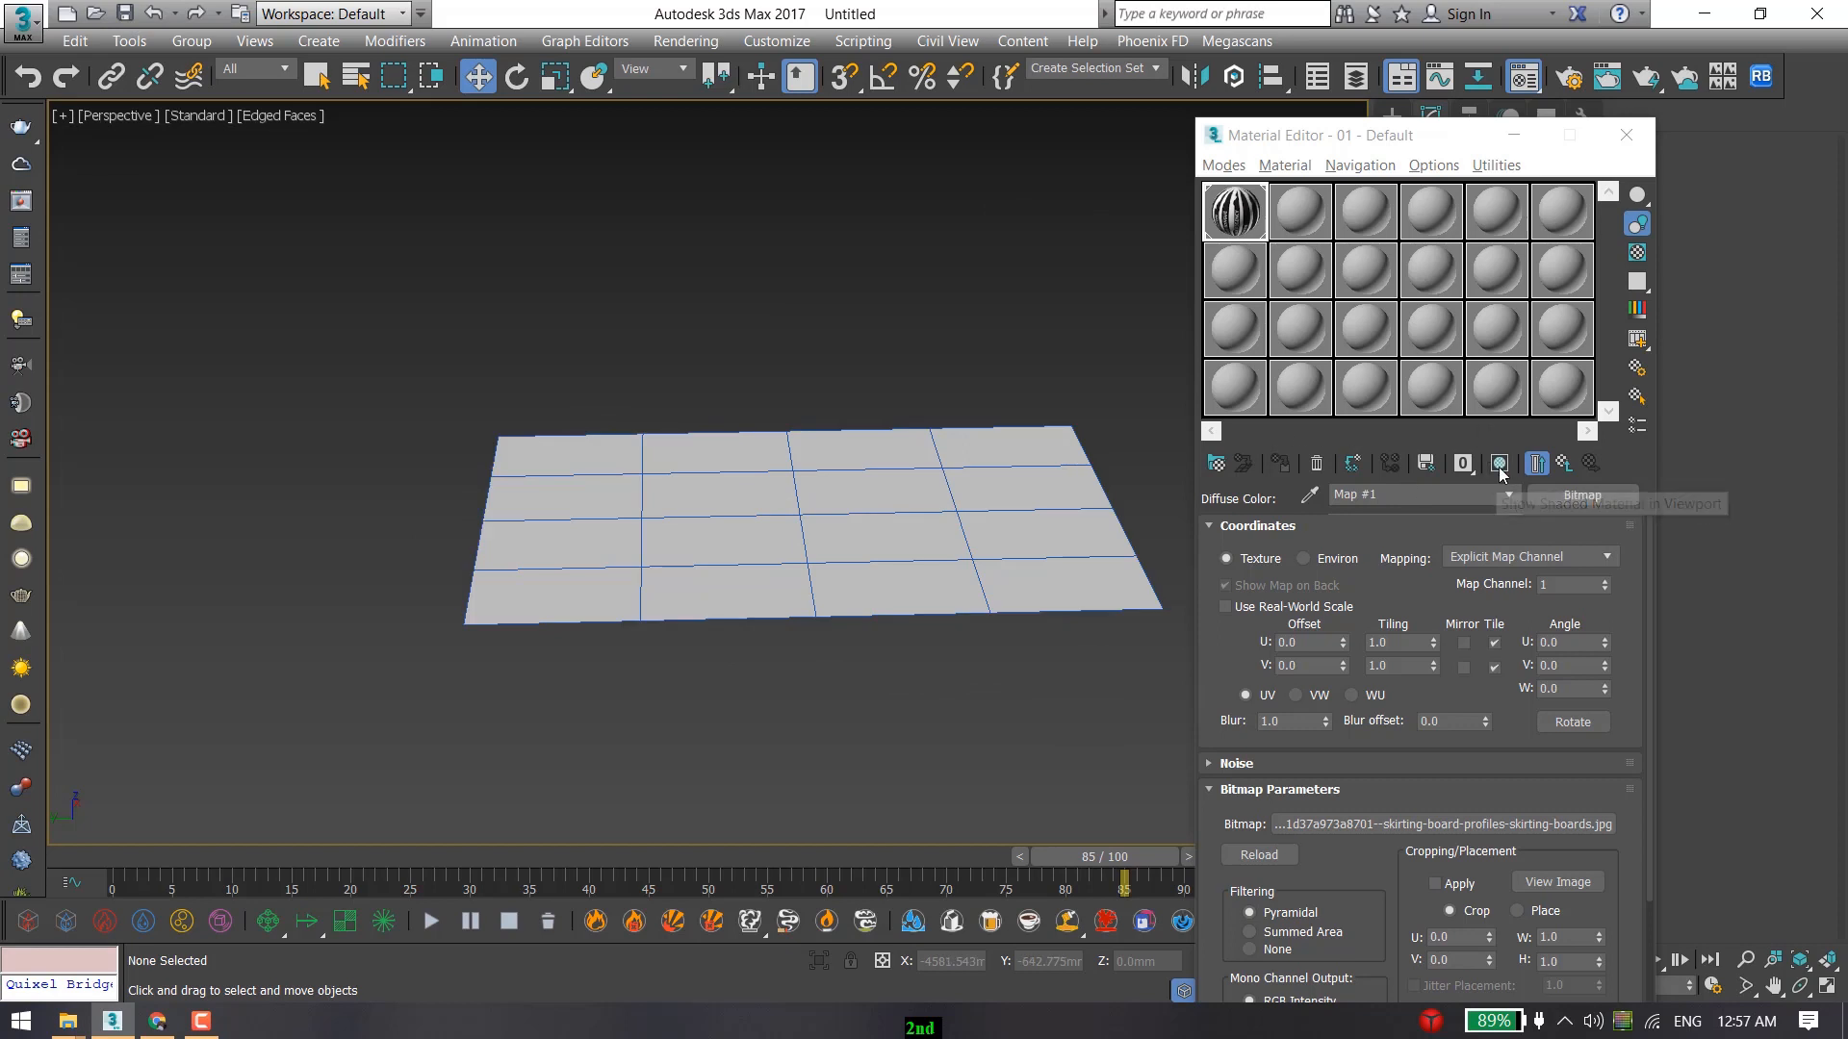
alt+middle_drag(693, 534, 812, 461)
click(1626, 135)
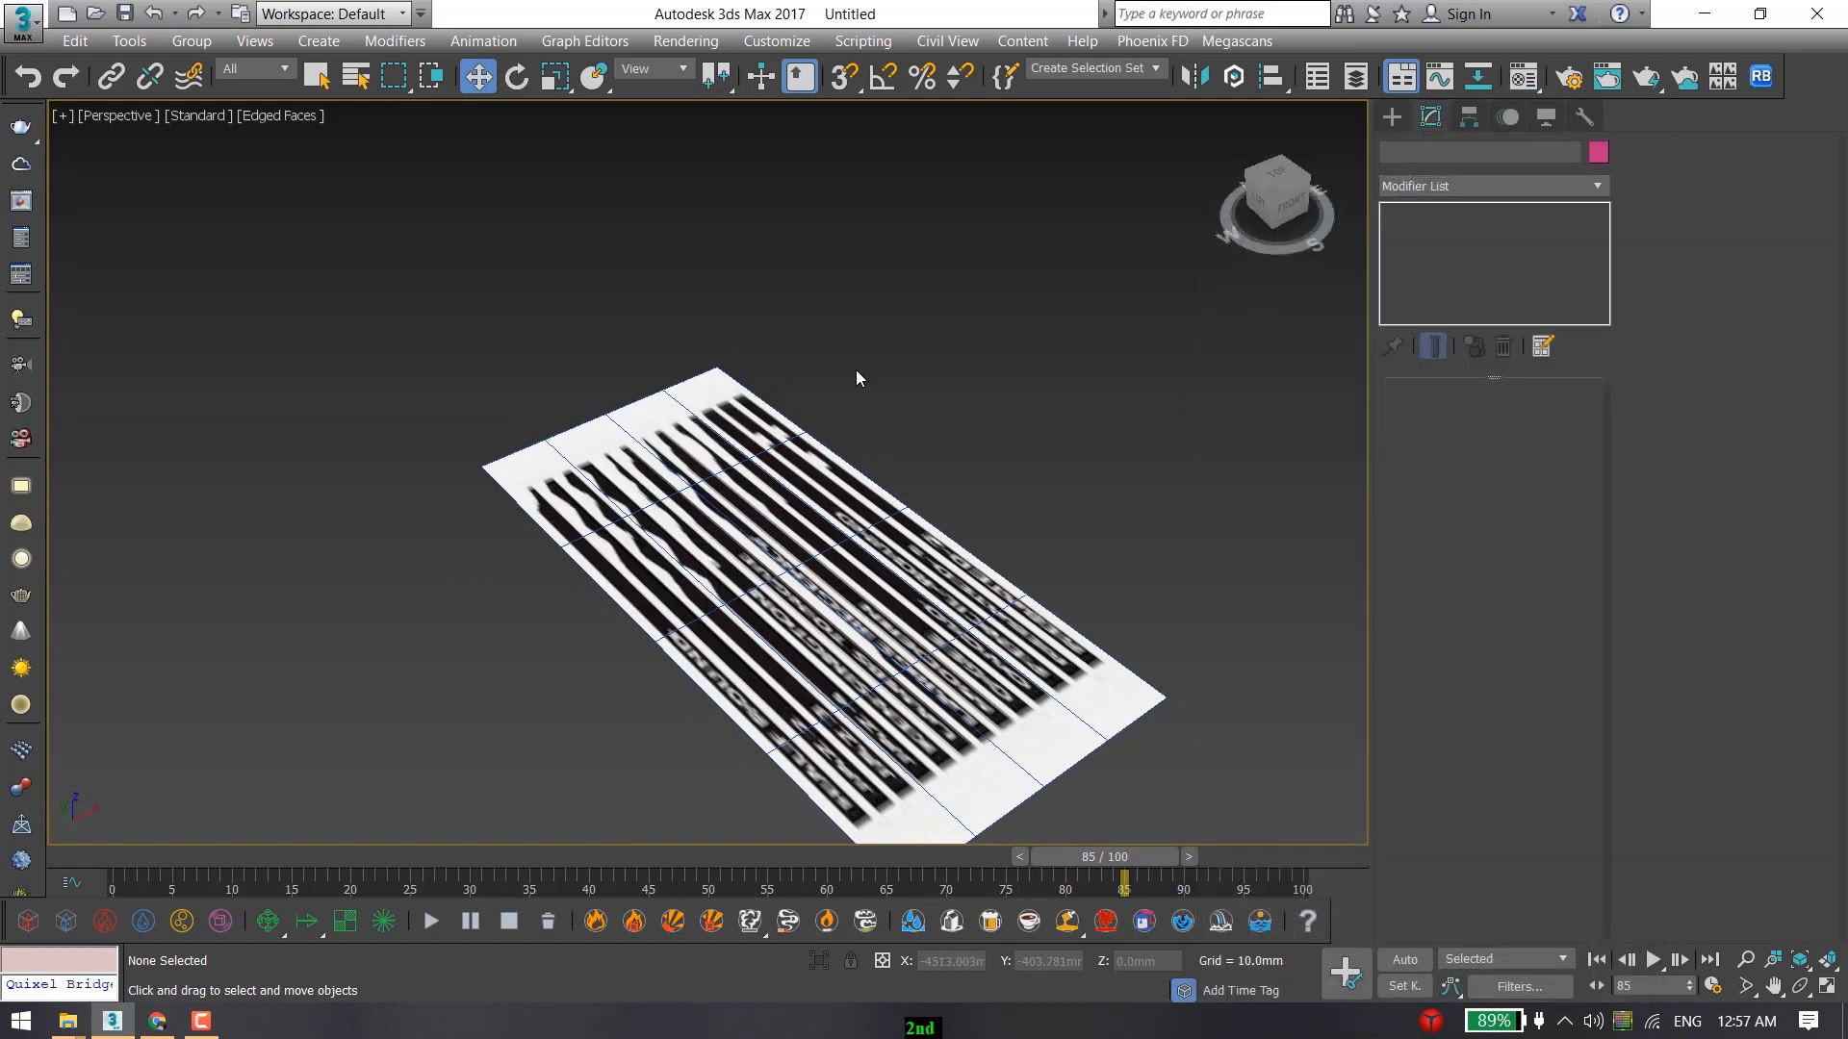
Change the textured plane's length to 116 mm and its width to 226 mm.
click(809, 500)
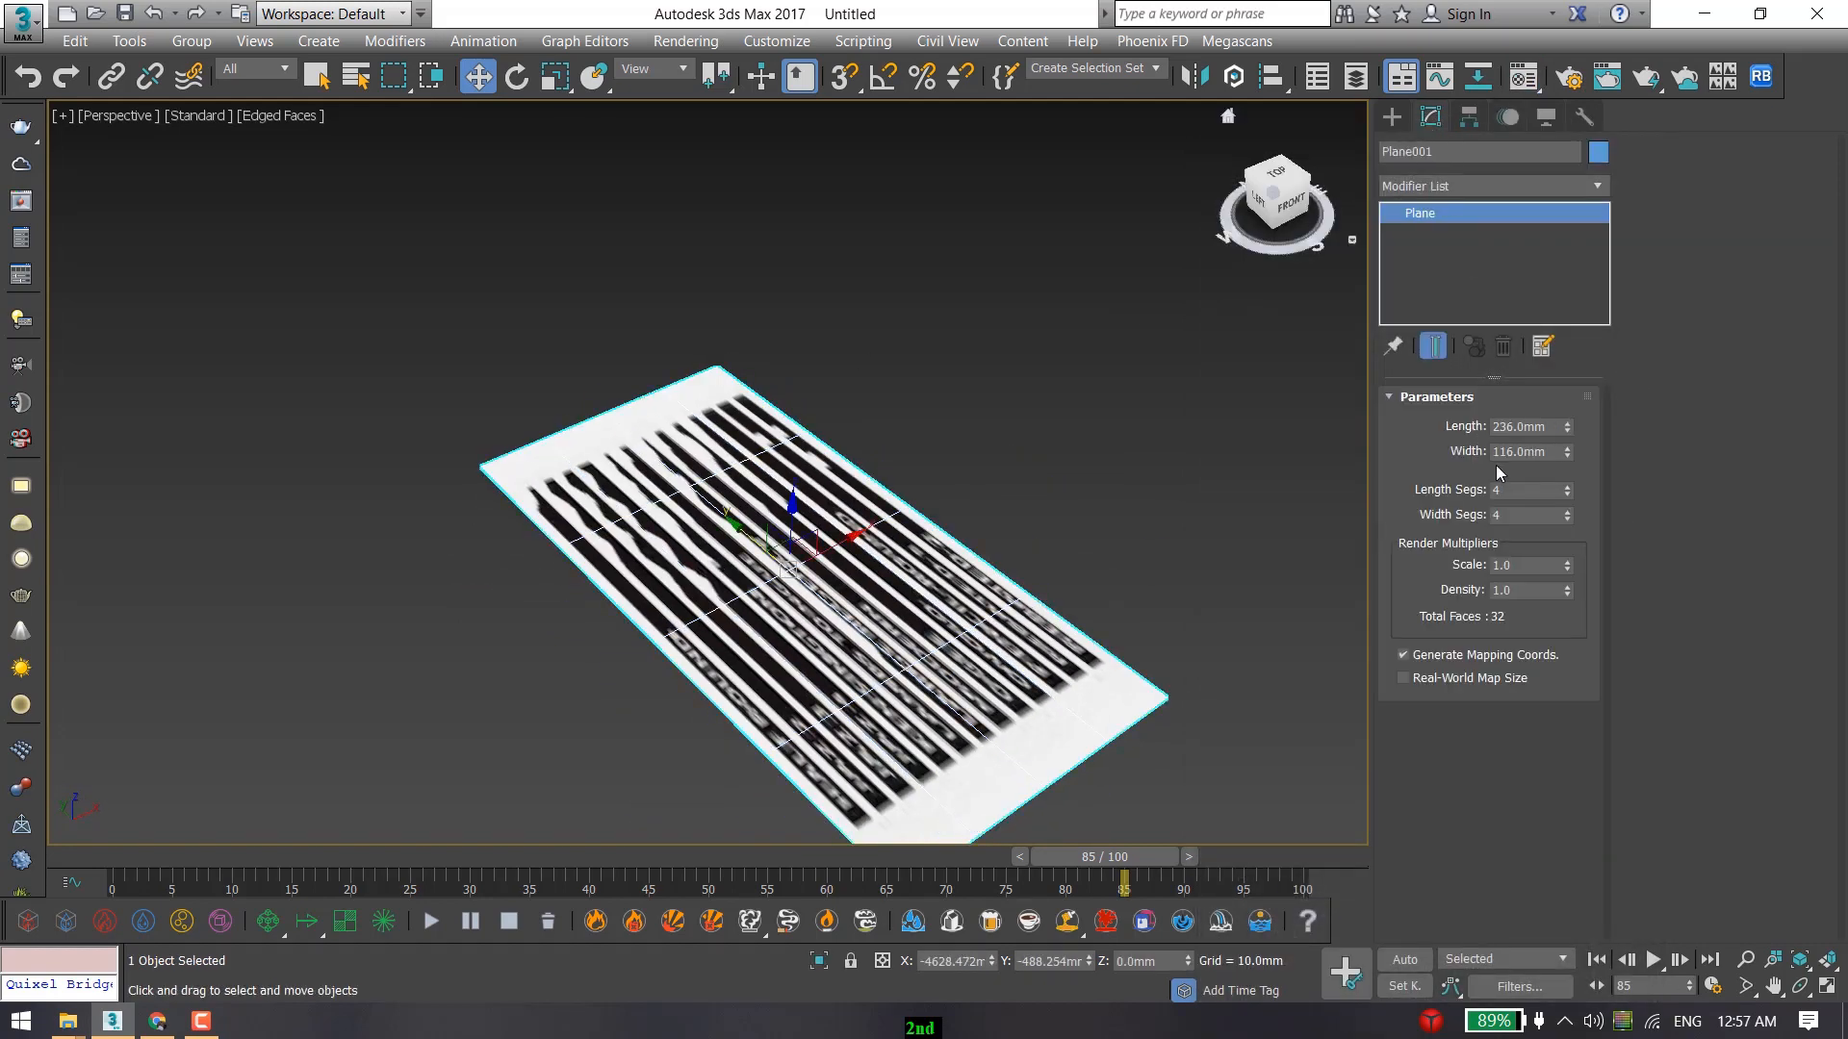
click(1527, 427)
key(Return)
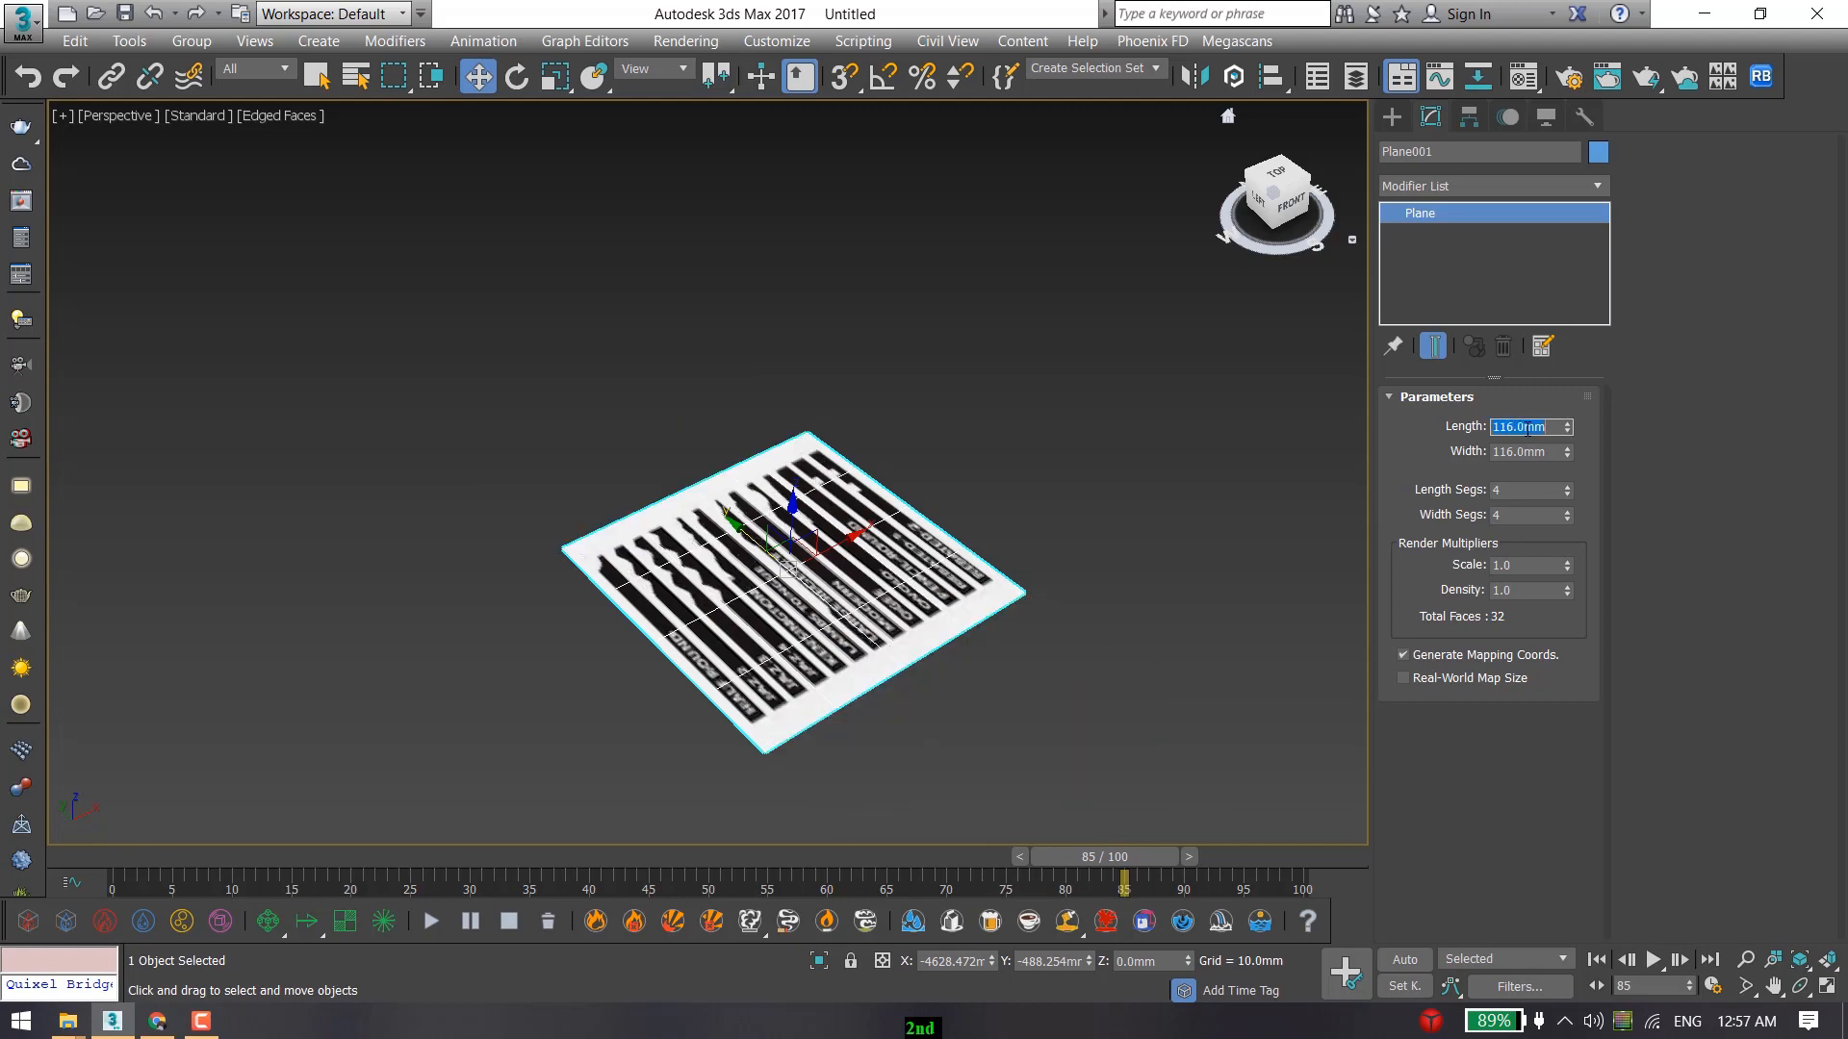
click(1526, 452)
text(226)
key(Return)
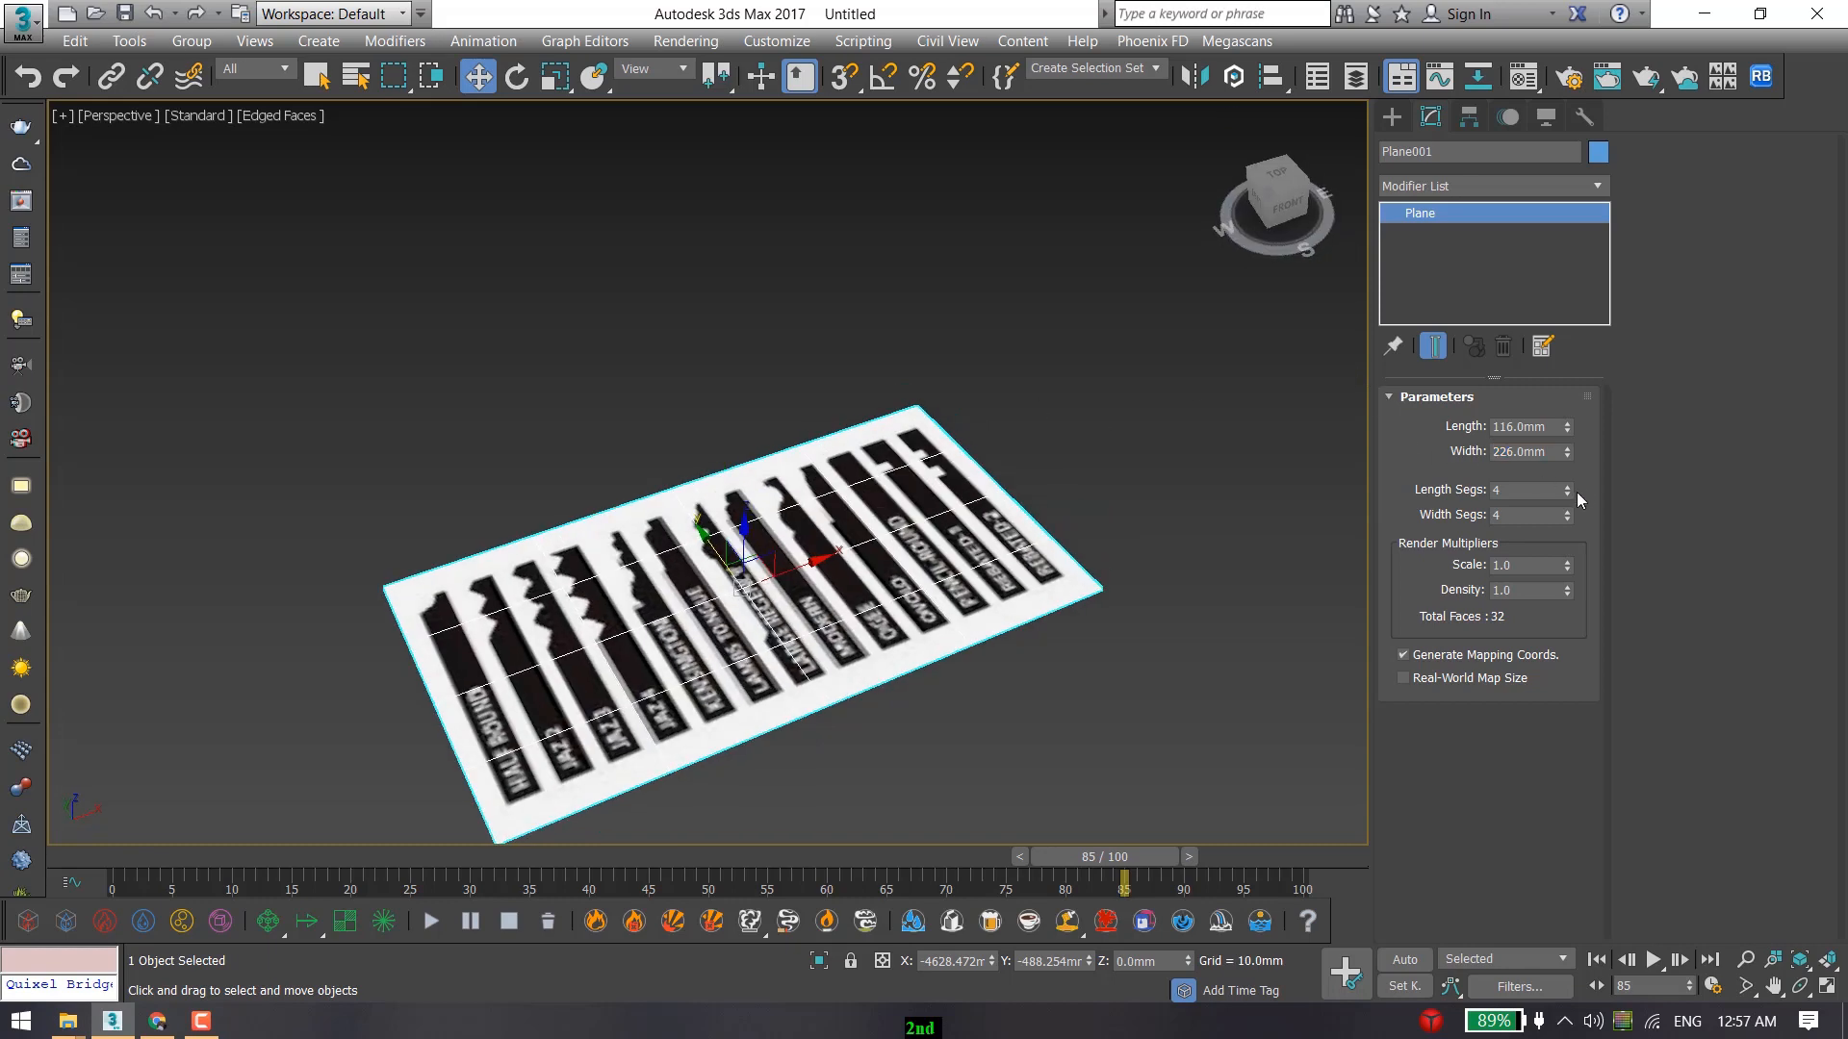
Reduce the plane's length and width segments to 1 each.
right_click(1567, 491)
right_click(1567, 515)
click(797, 421)
click(762, 521)
Show the selected reference plane framed in the Top view with default shading.
middle_drag(760, 523, 780, 505)
key(t)
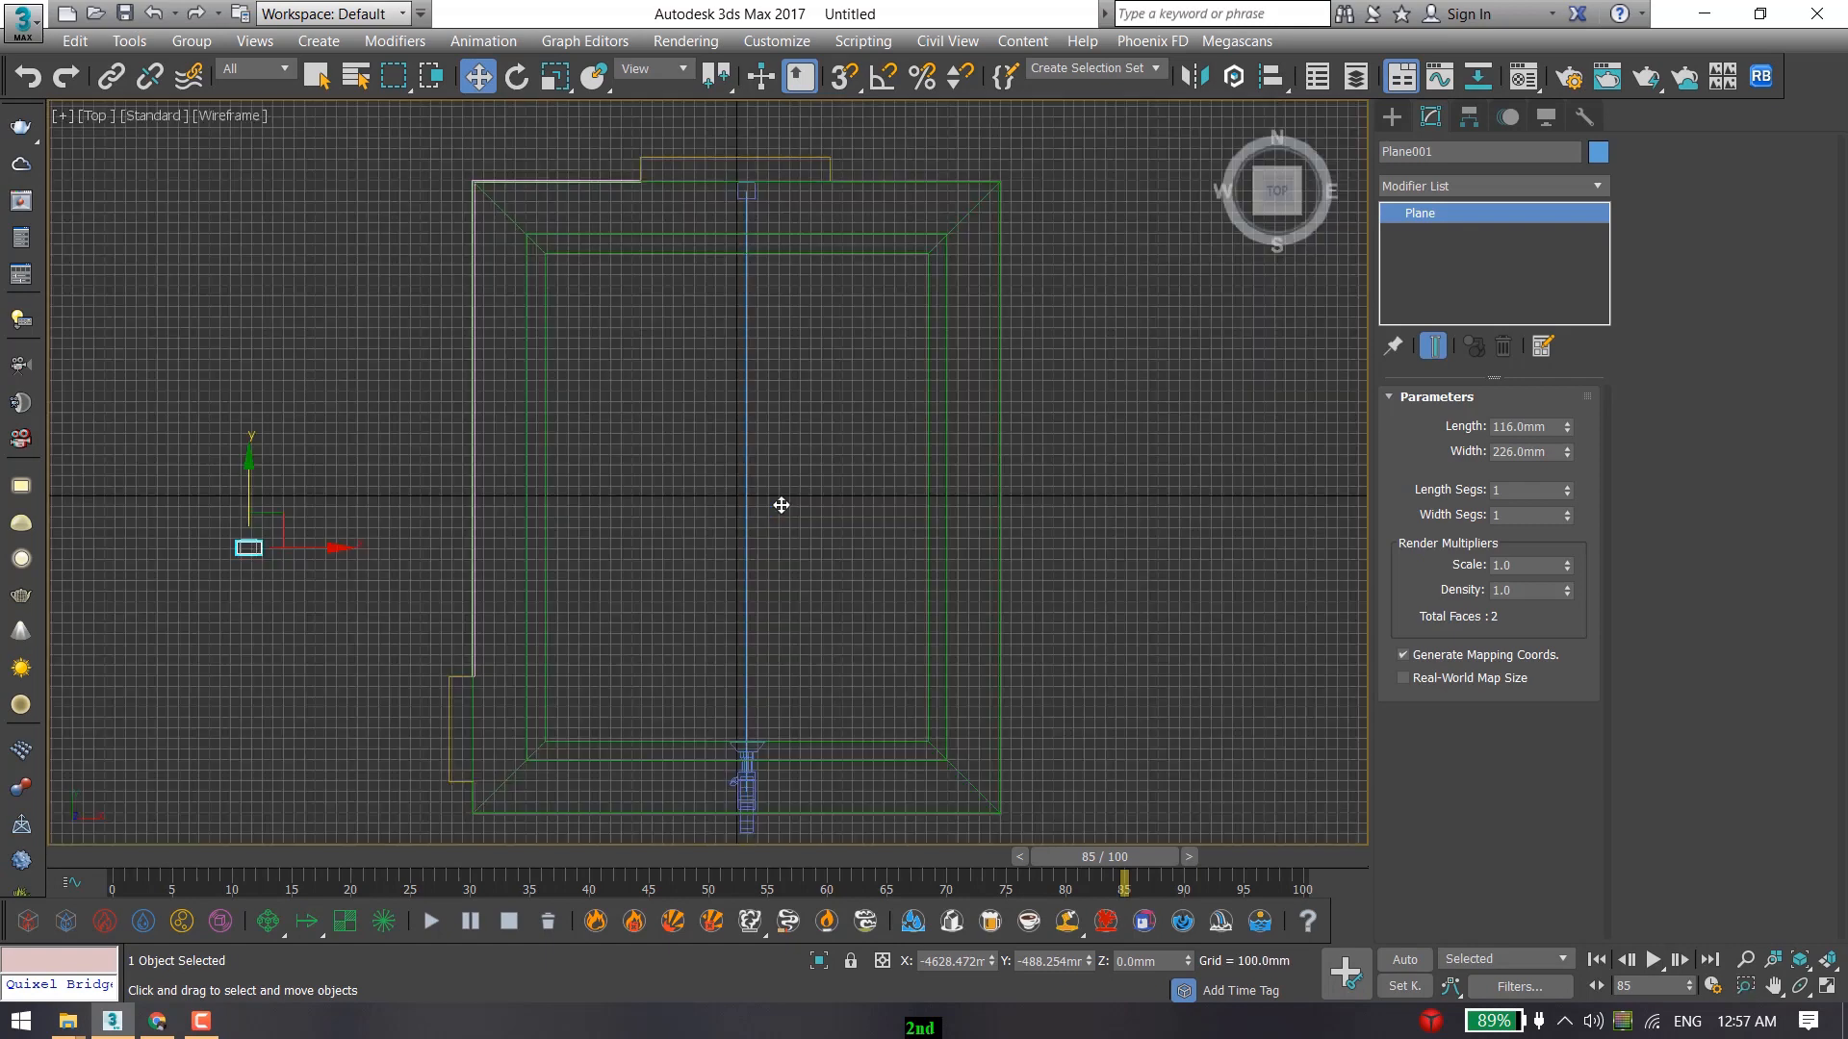
key(z)
middle_drag(425, 529, 435, 517)
key(F3)
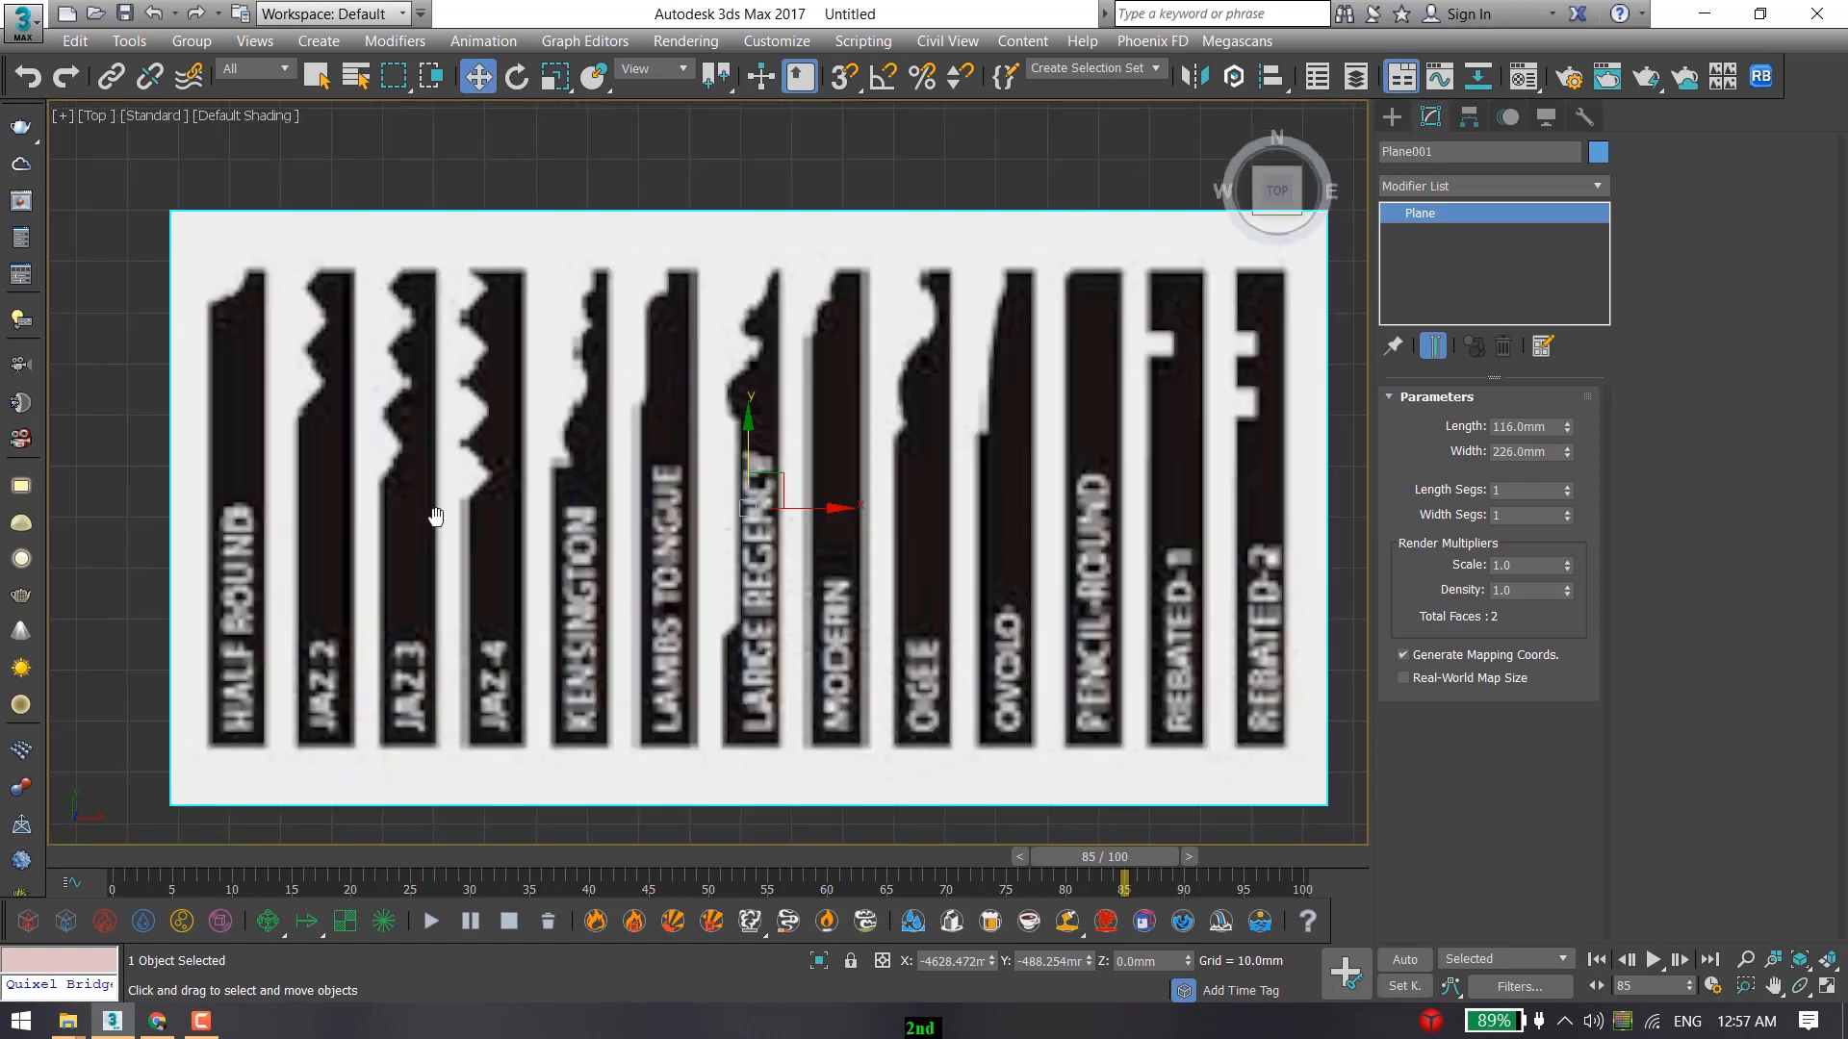
Activate the Line spline tool and turn off its Enable In Renderer and Enable In Viewport options.
click(764, 162)
click(728, 362)
middle_drag(892, 379, 858, 378)
click(1396, 118)
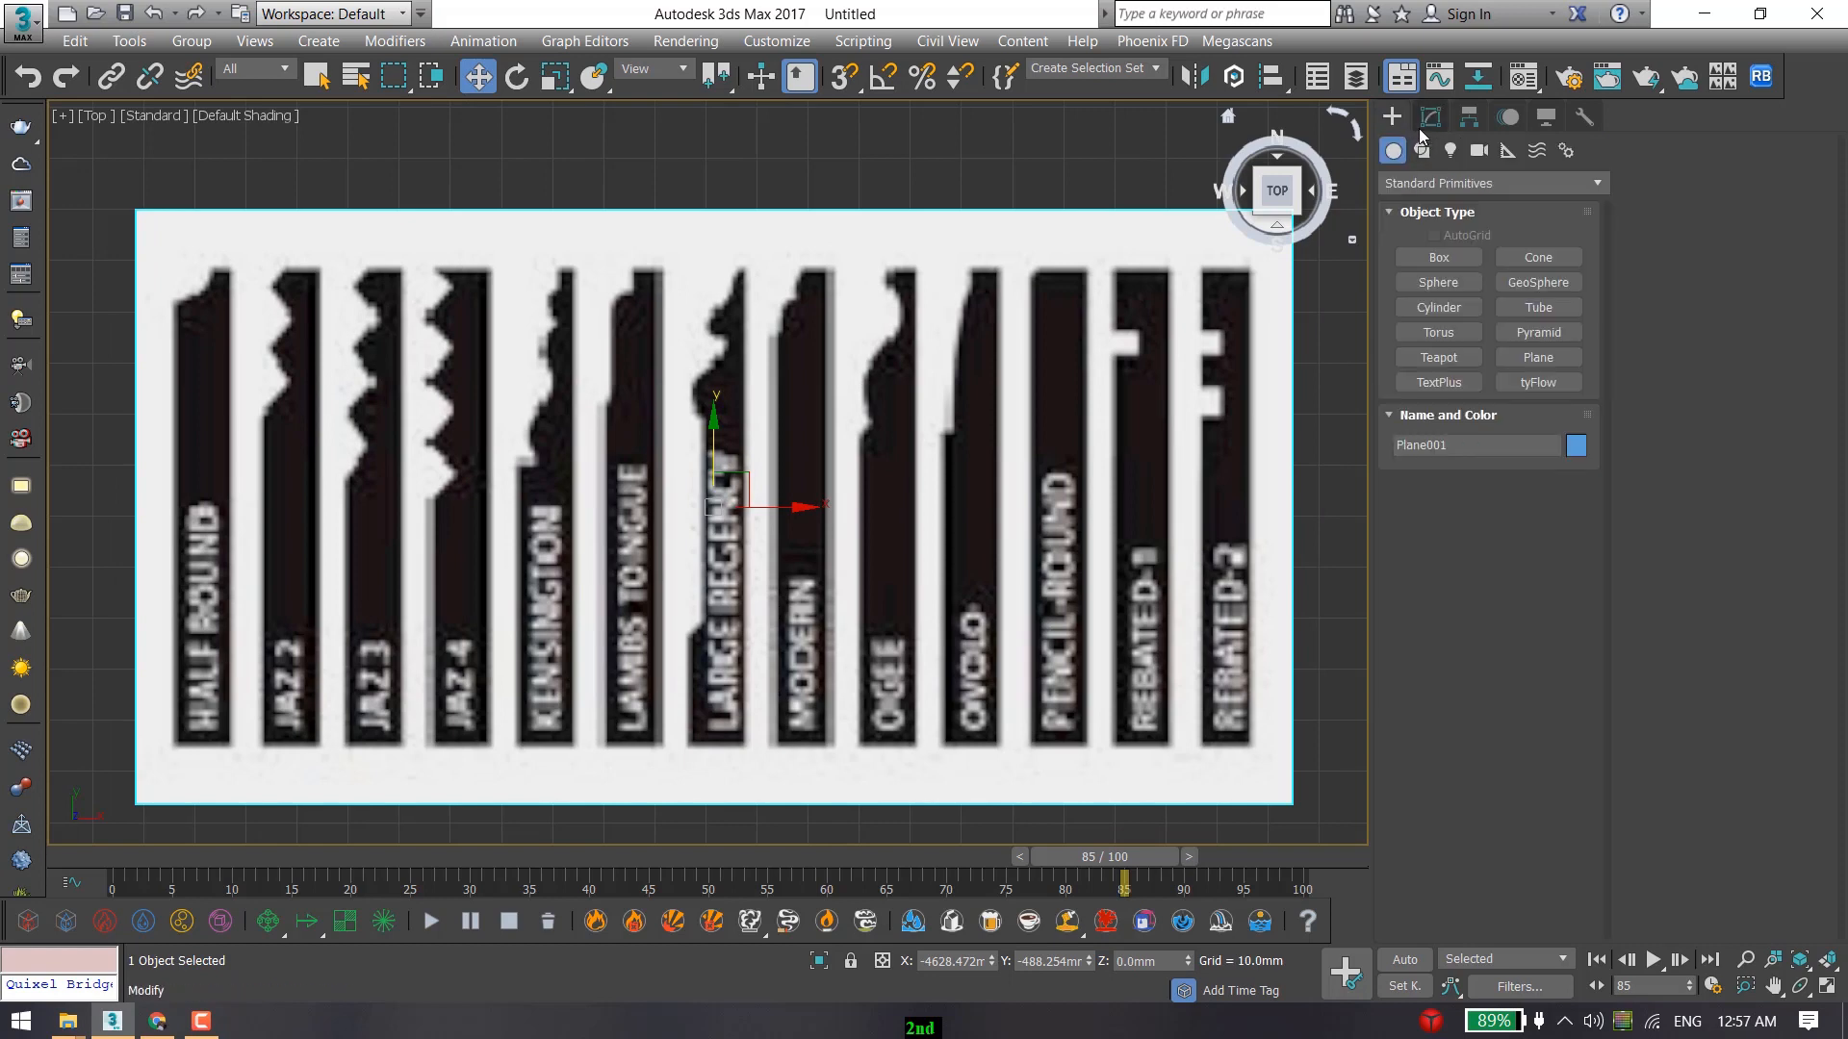
click(1430, 116)
click(1393, 117)
click(1419, 158)
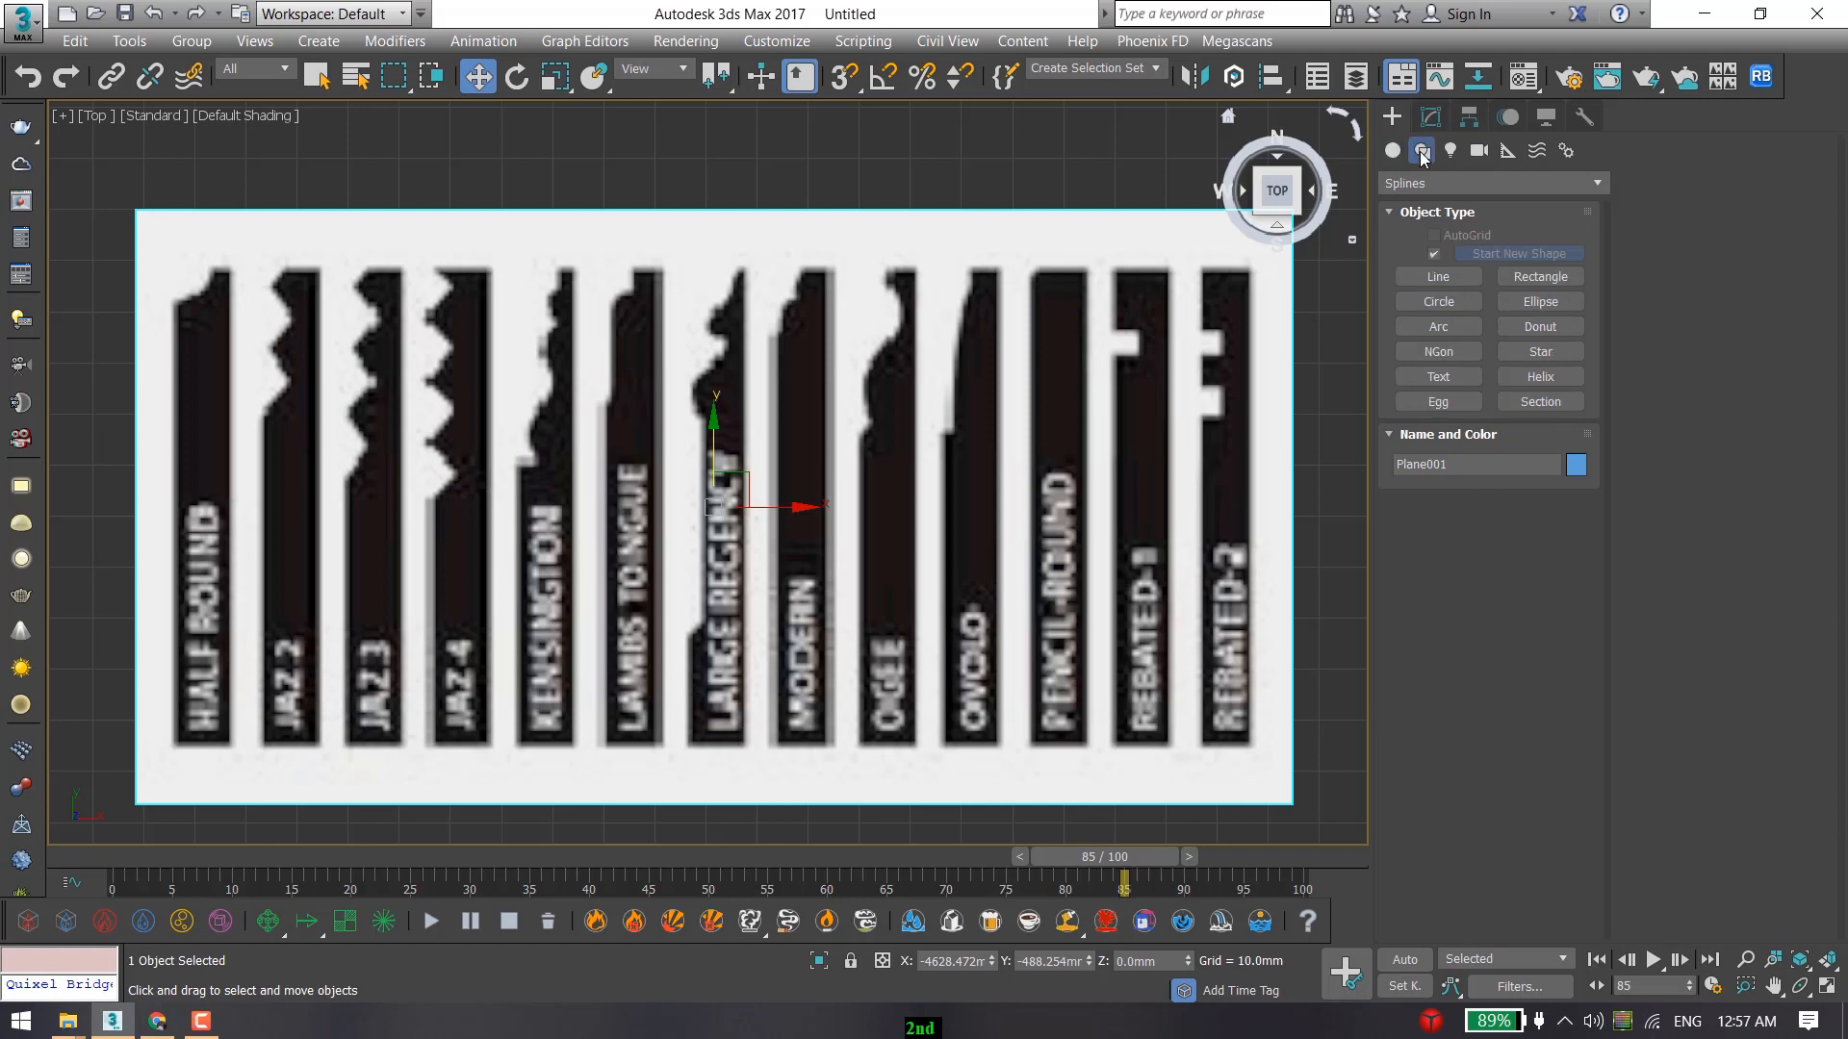
click(1448, 278)
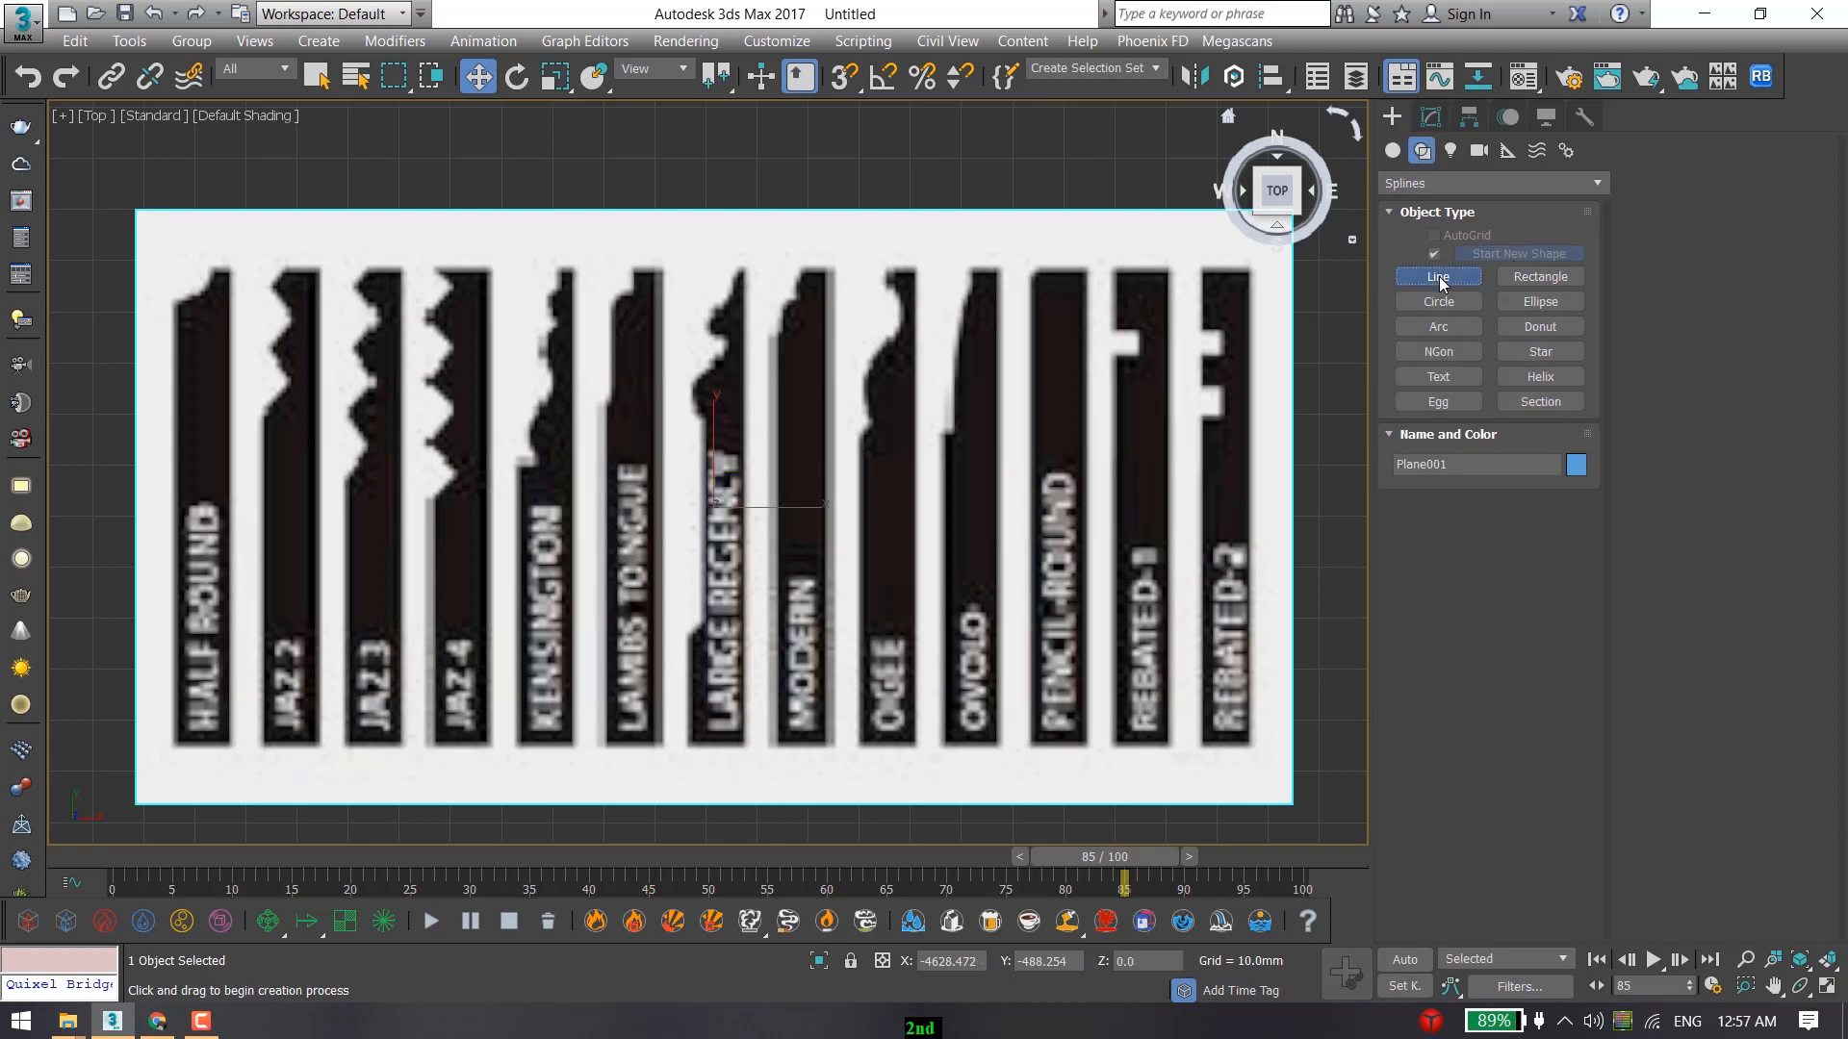
middle_drag(940, 322, 836, 308)
scroll(837, 270, up, 4)
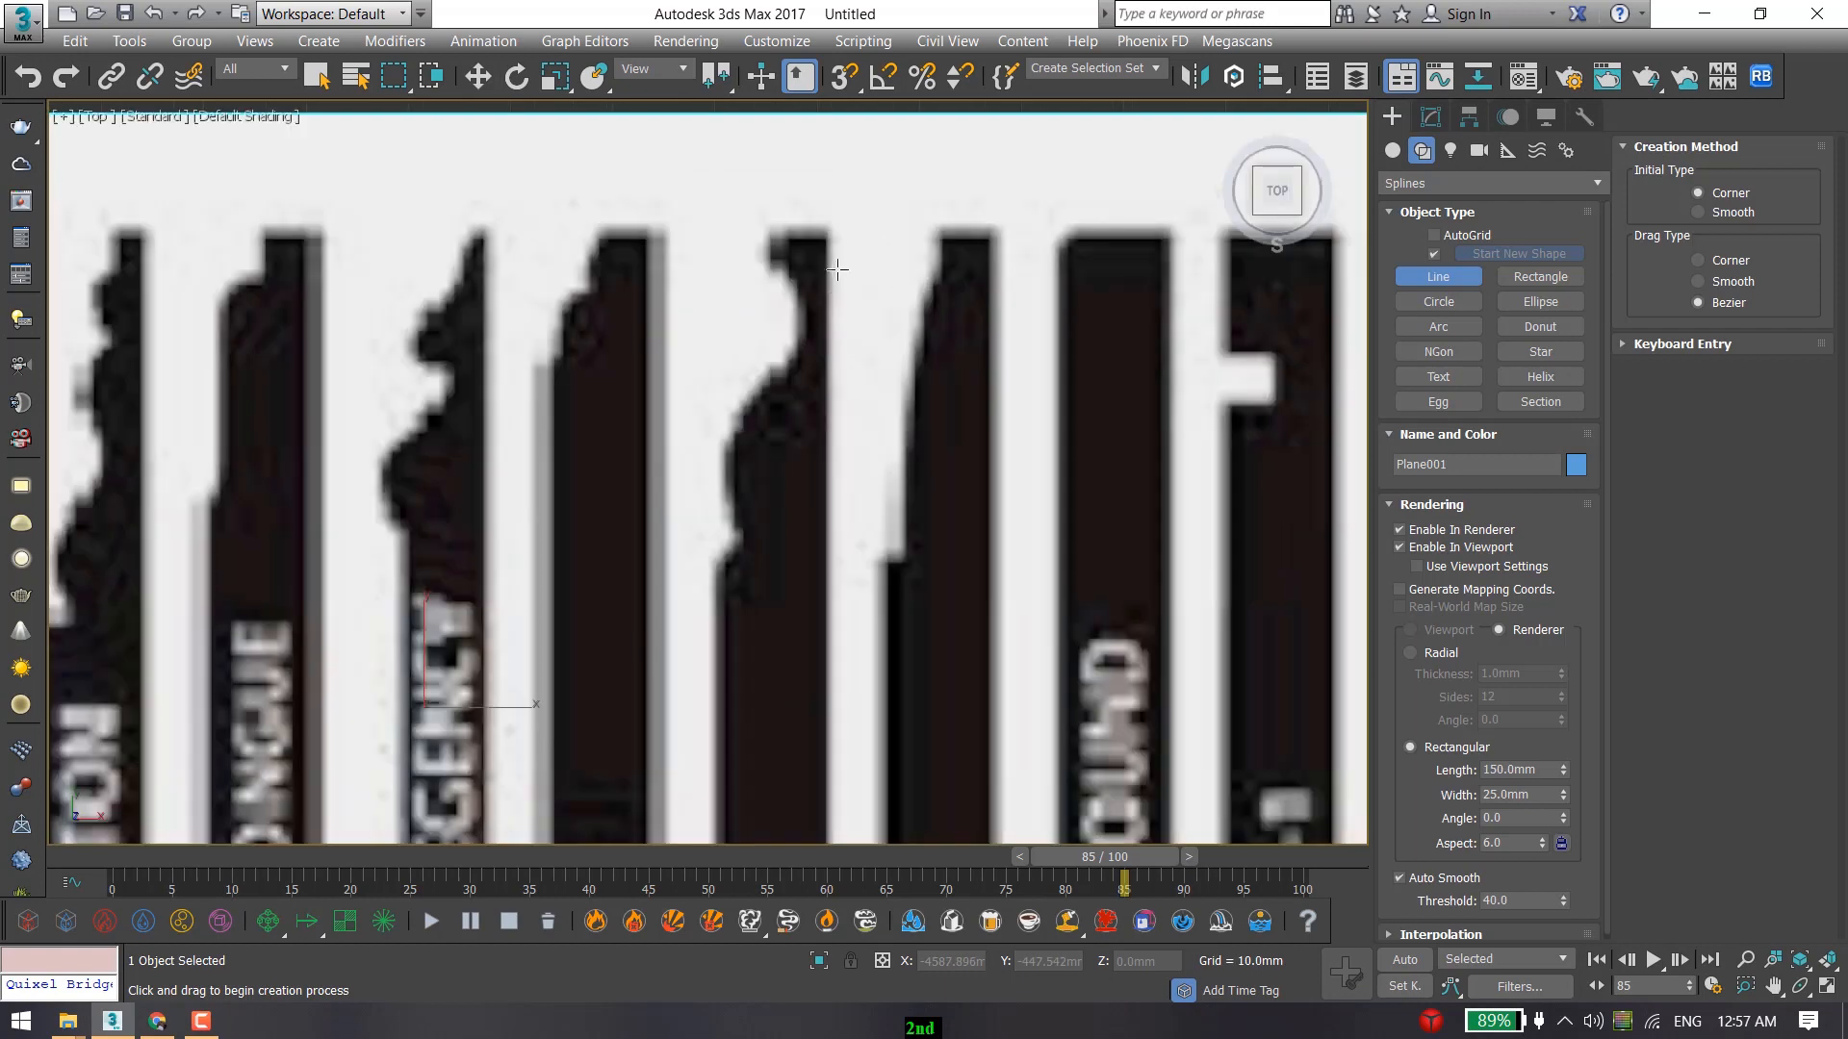
click(829, 231)
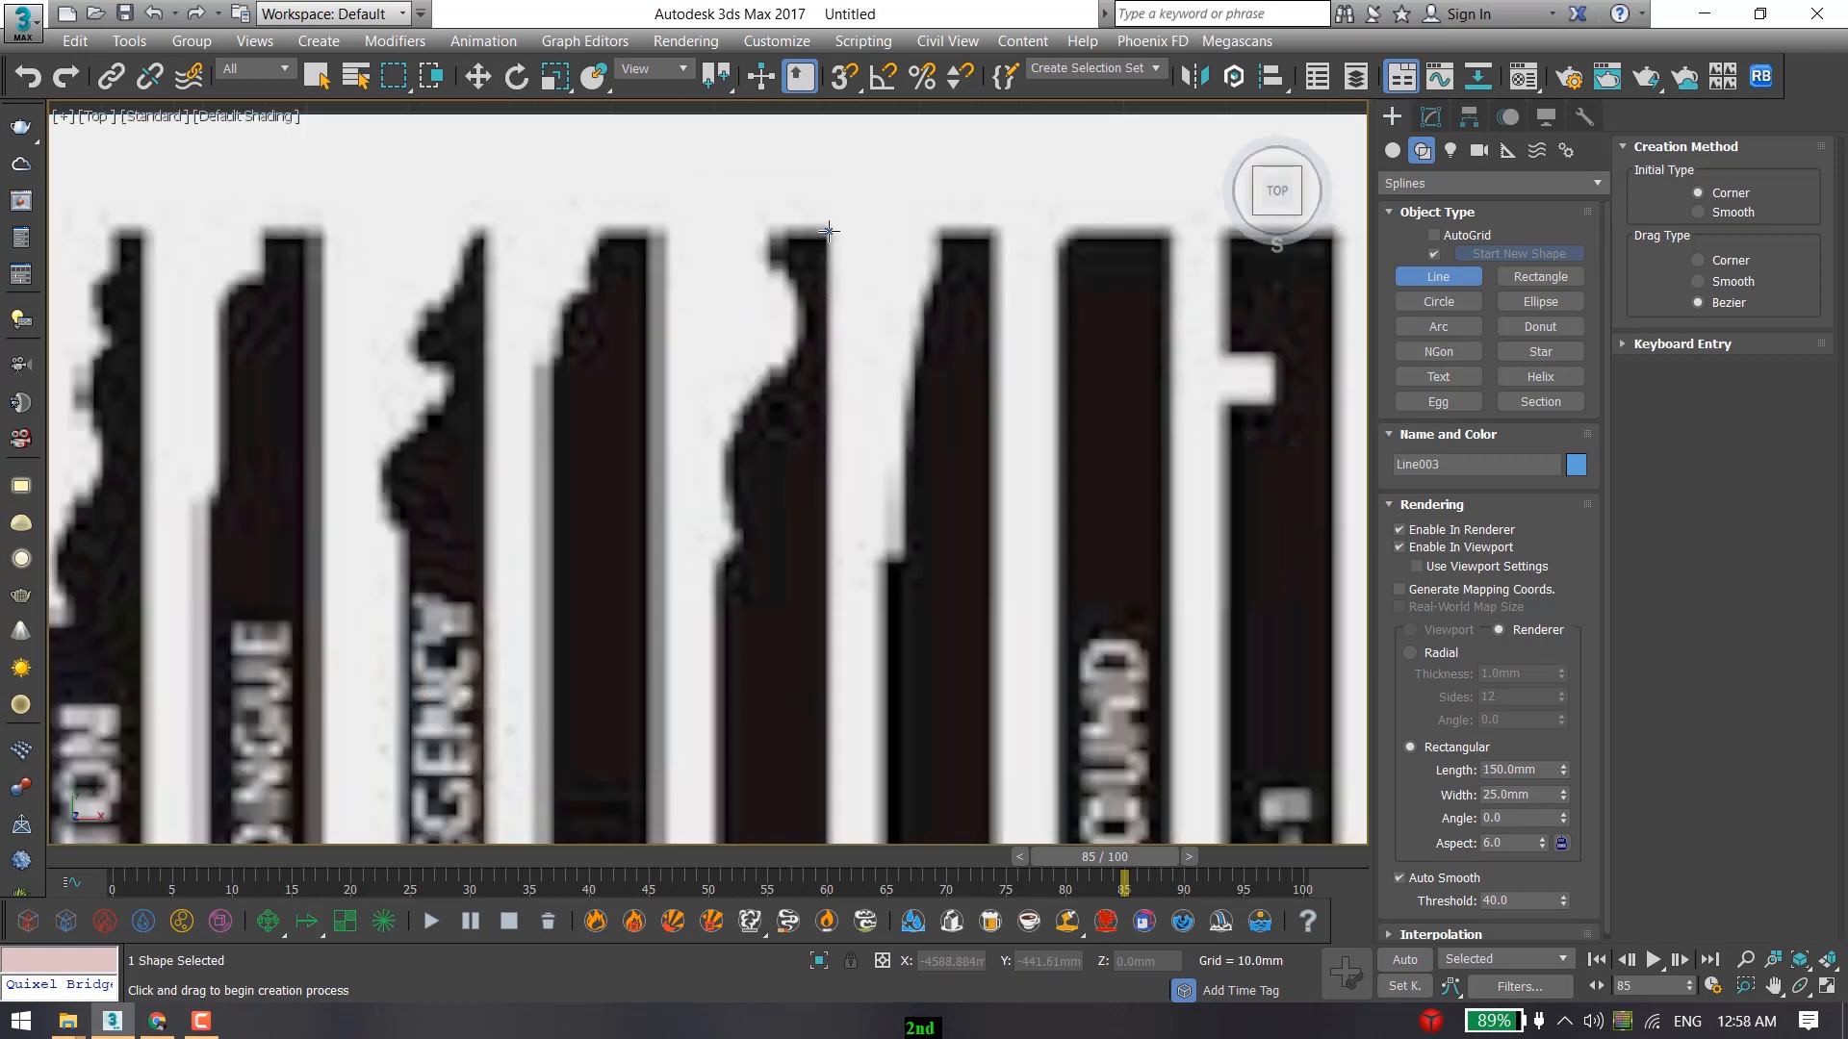
right_click(874, 350)
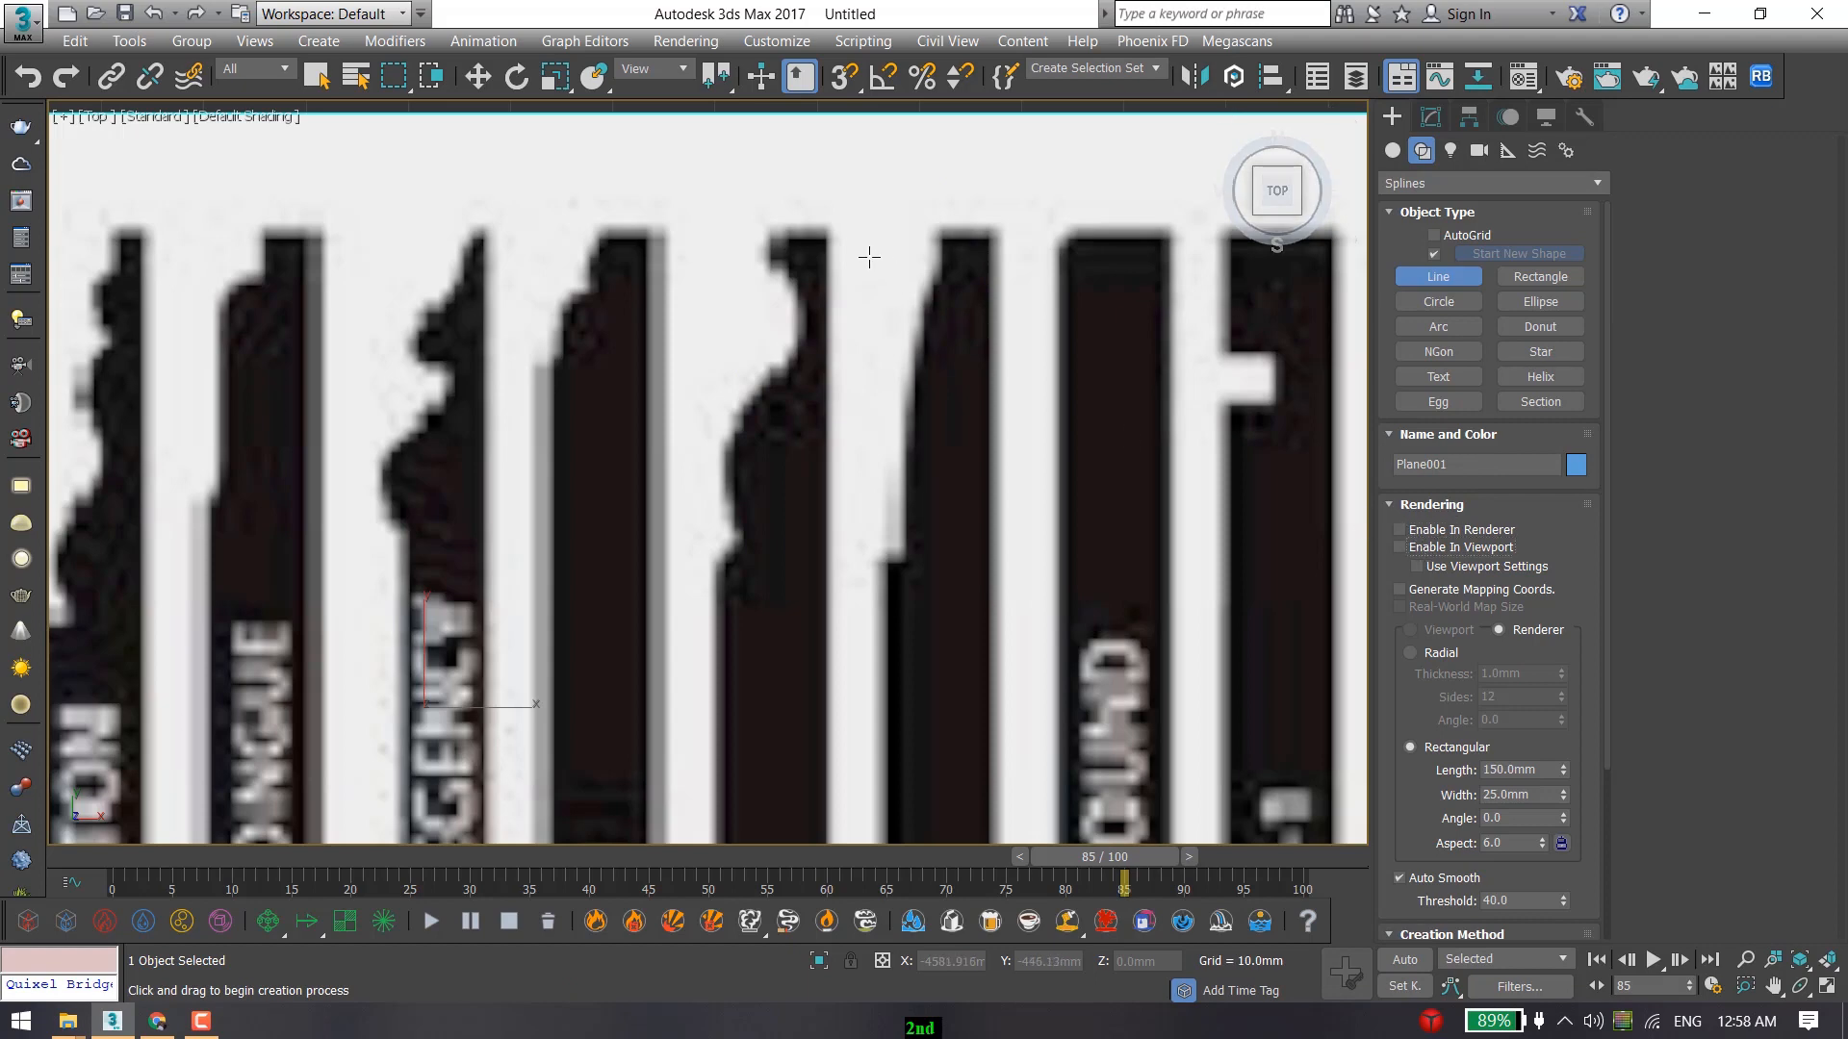
Trace the Ogee profile's straight back edge, about 93 mm long, followed by its flat base and straight front edge.
click(828, 233)
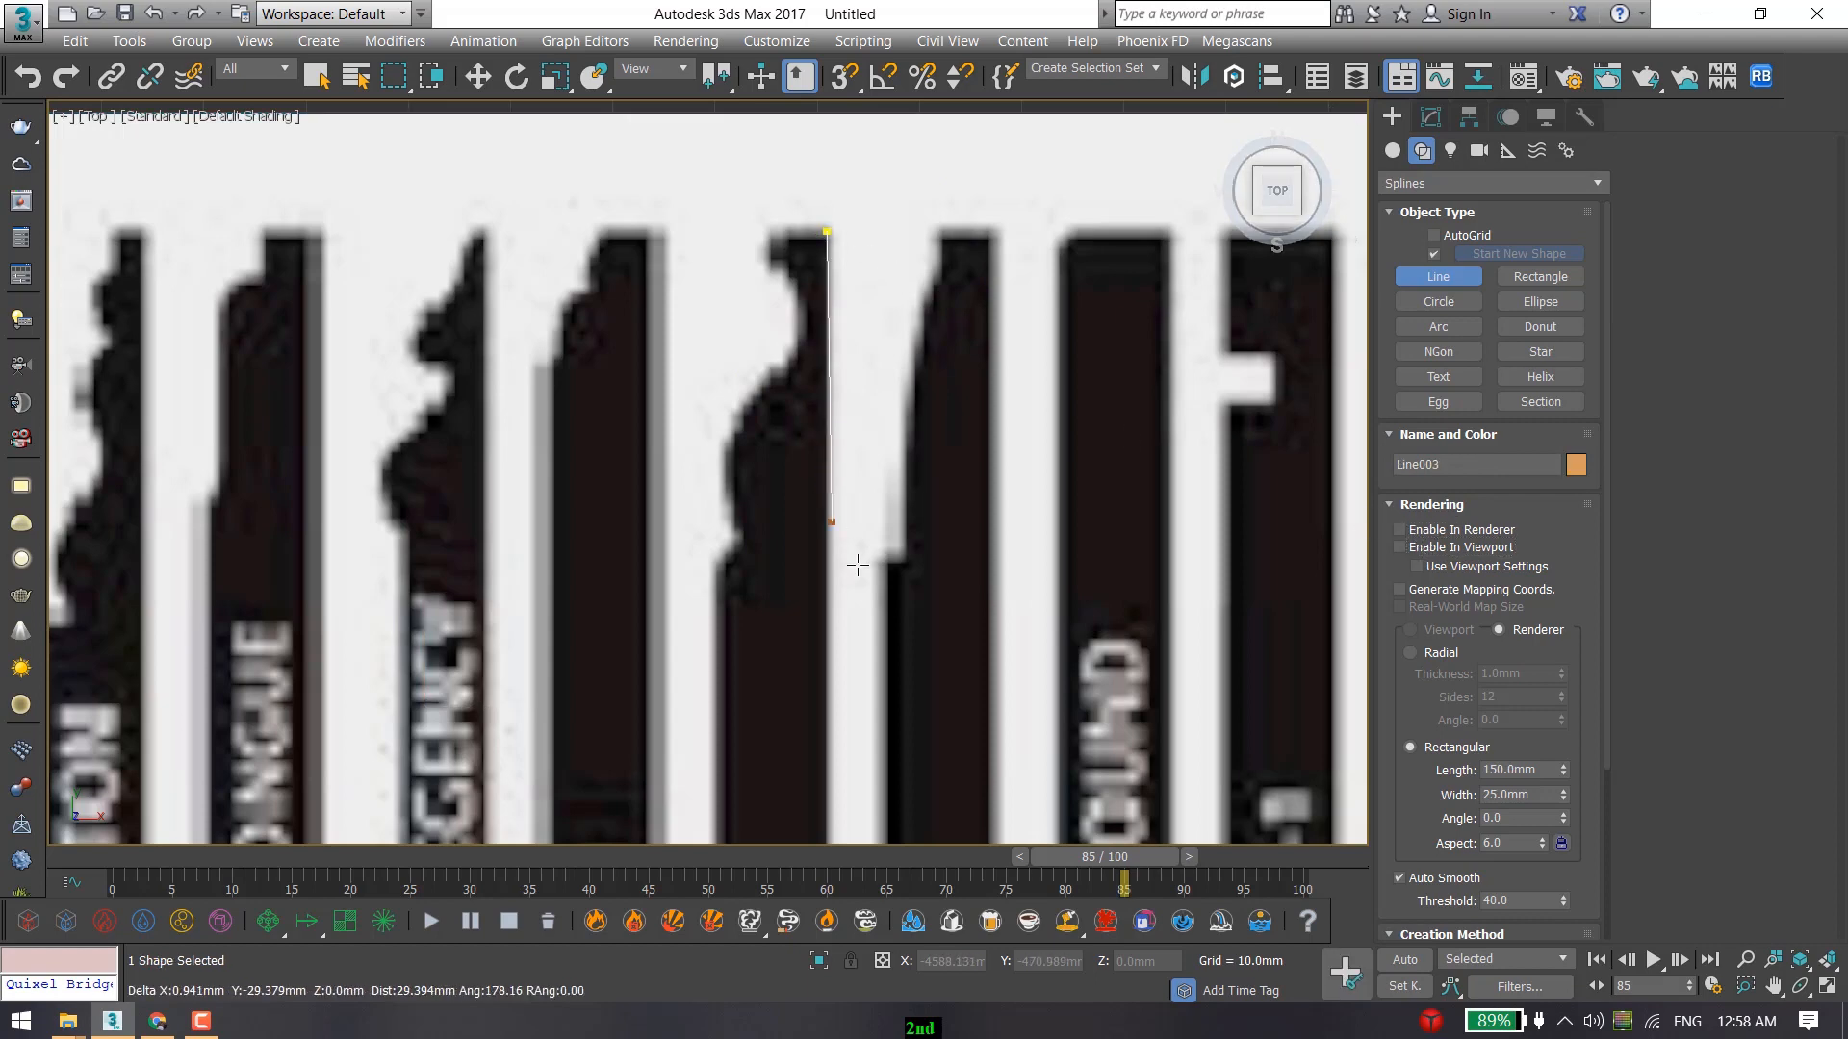
scroll(828, 520, down, 3)
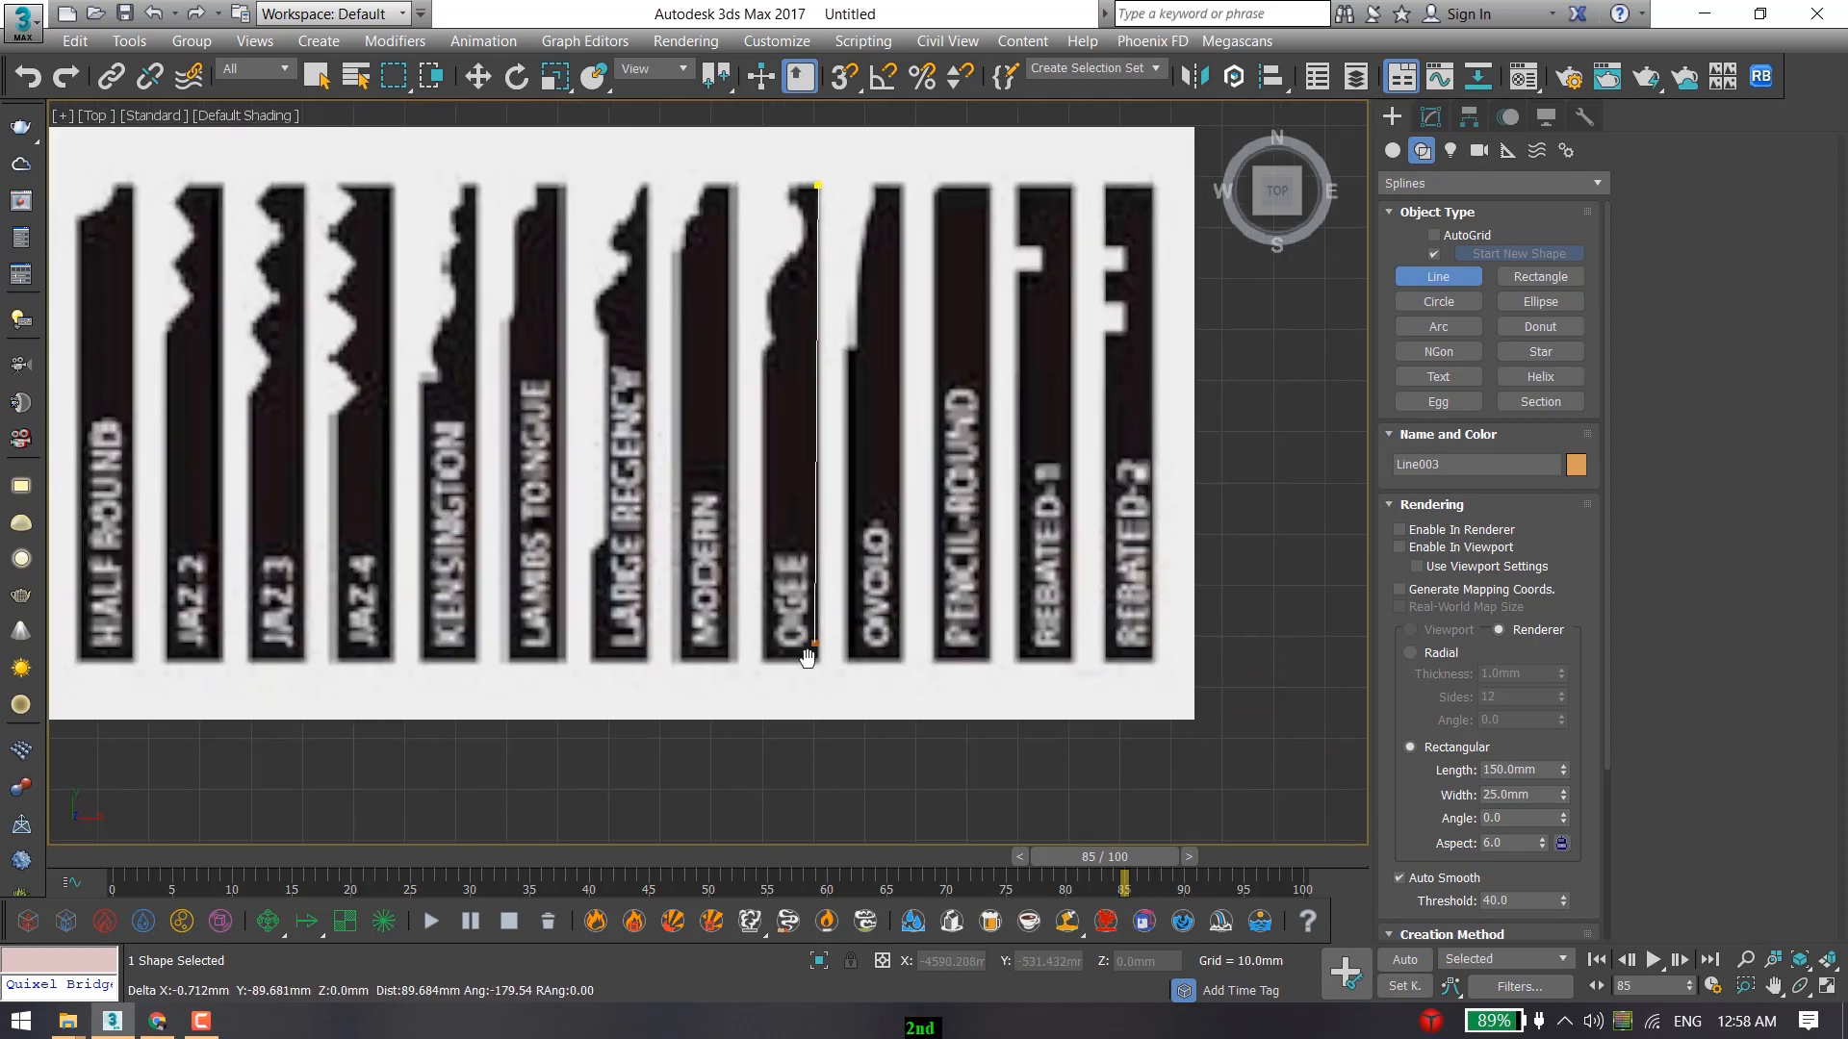
scroll(838, 674, up, 2)
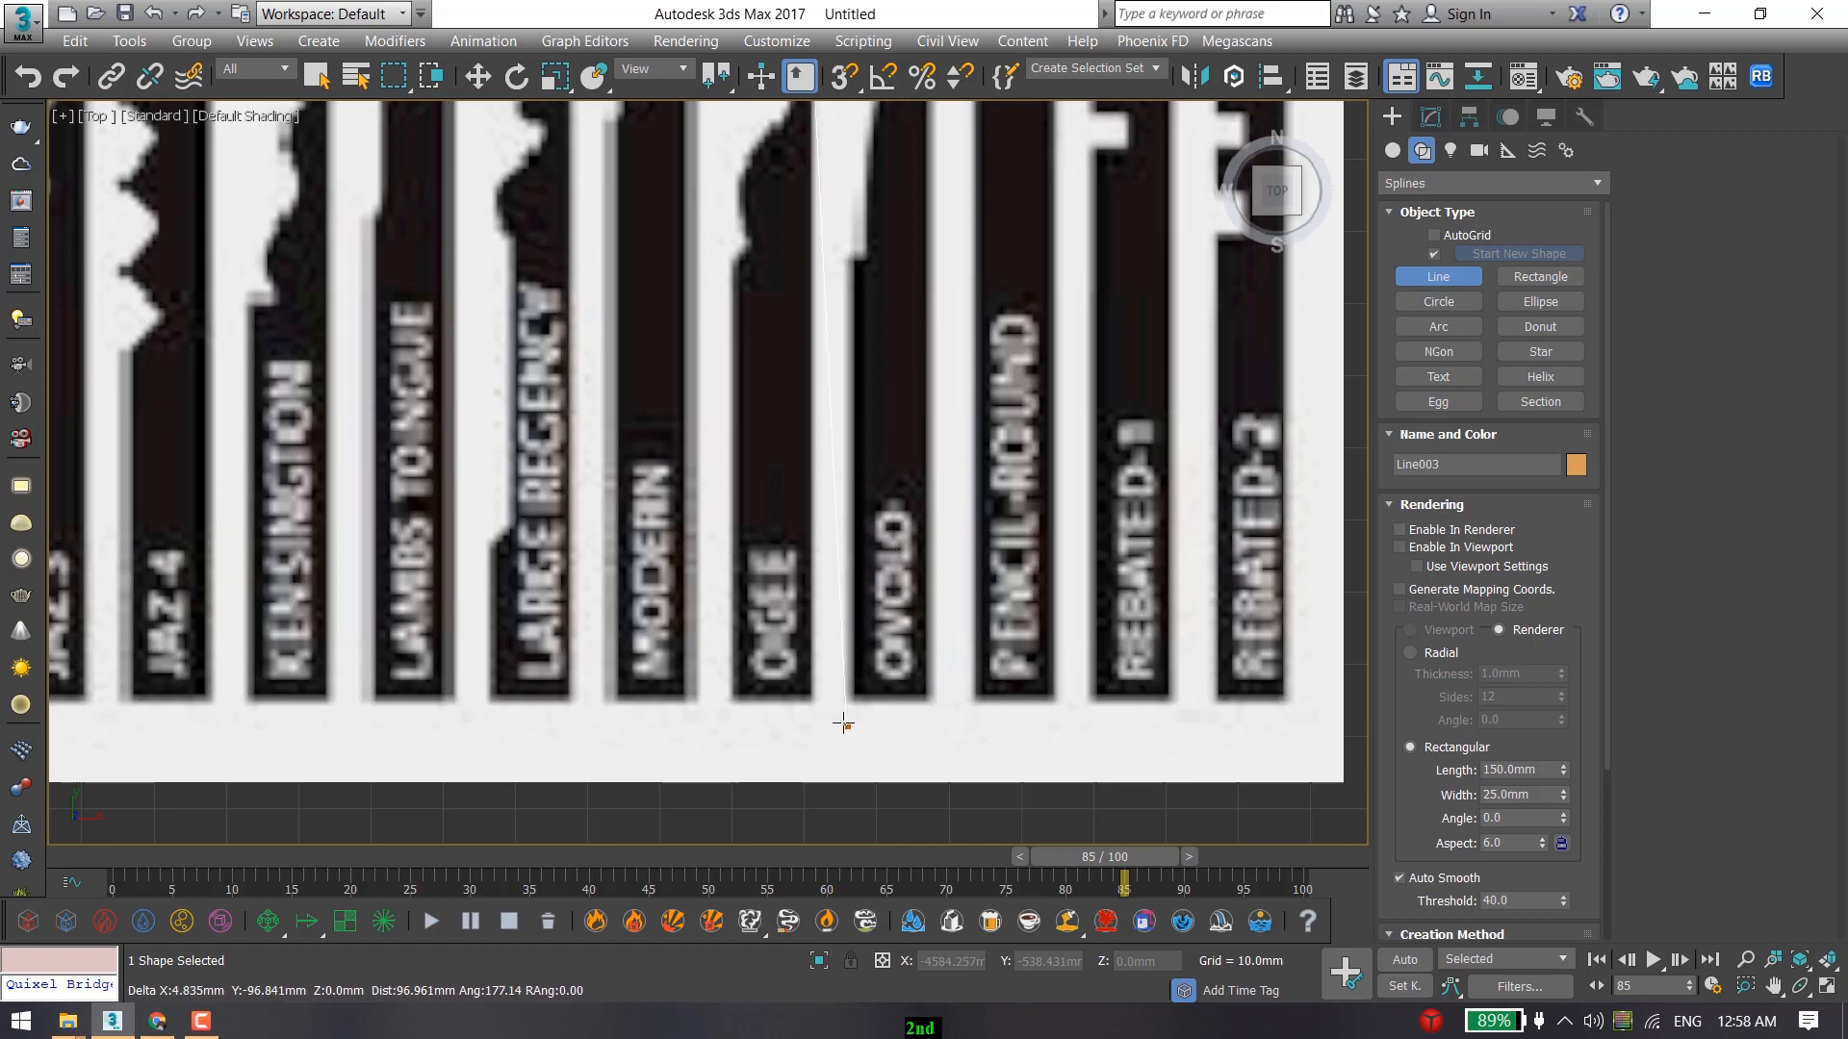
middle_drag(828, 670, 814, 707)
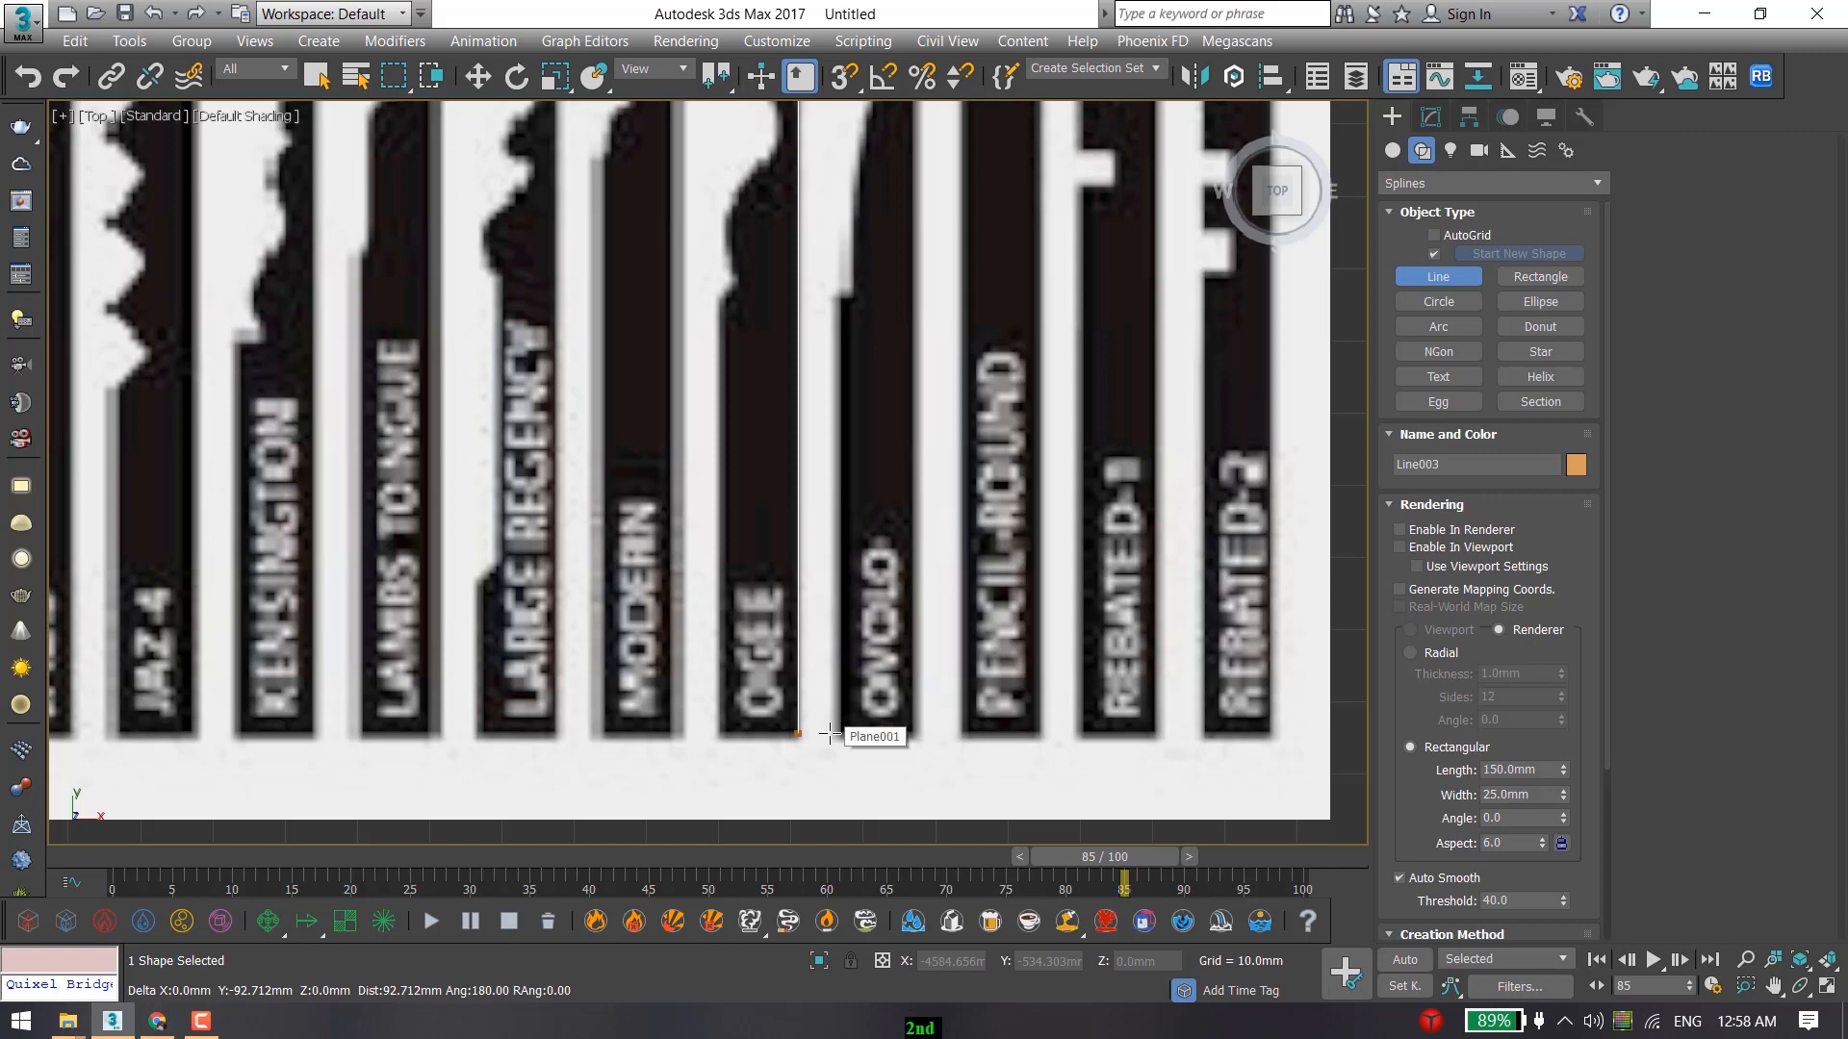
click(830, 734)
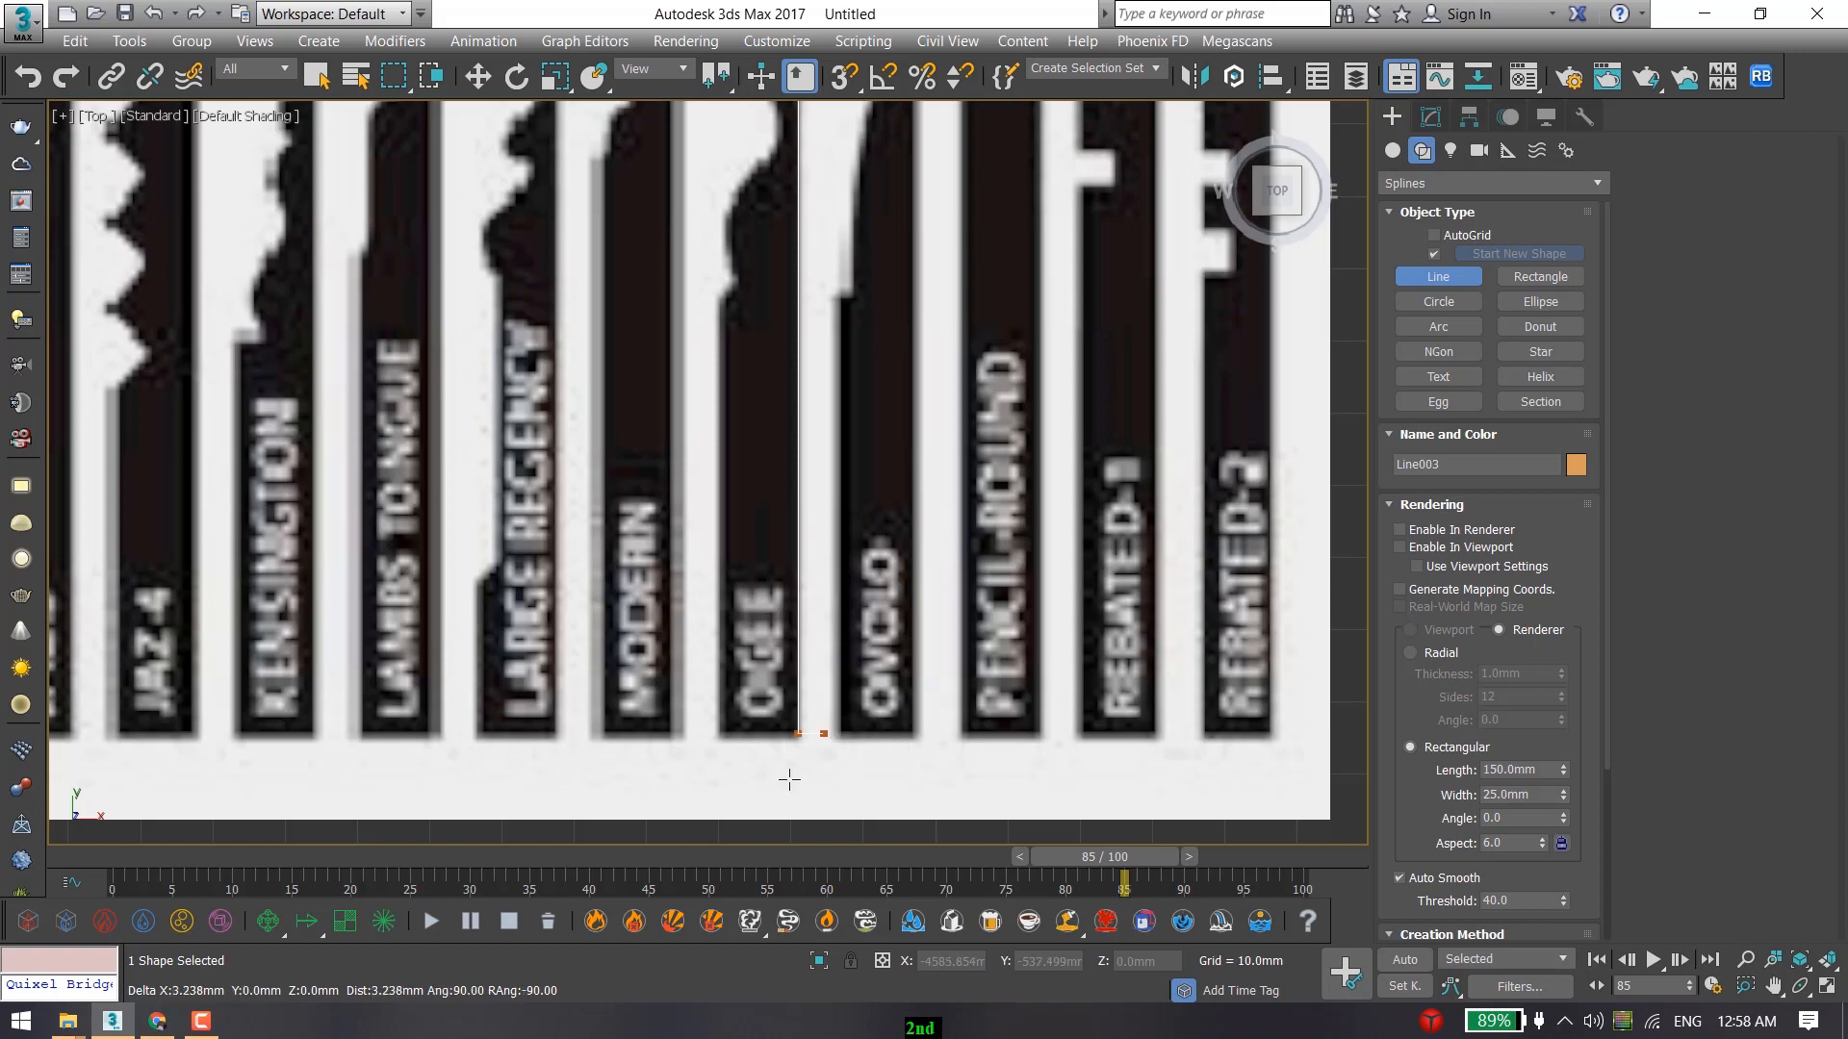
shift+click(720, 782)
middle_drag(754, 311, 718, 380)
scroll(719, 381, up, 5)
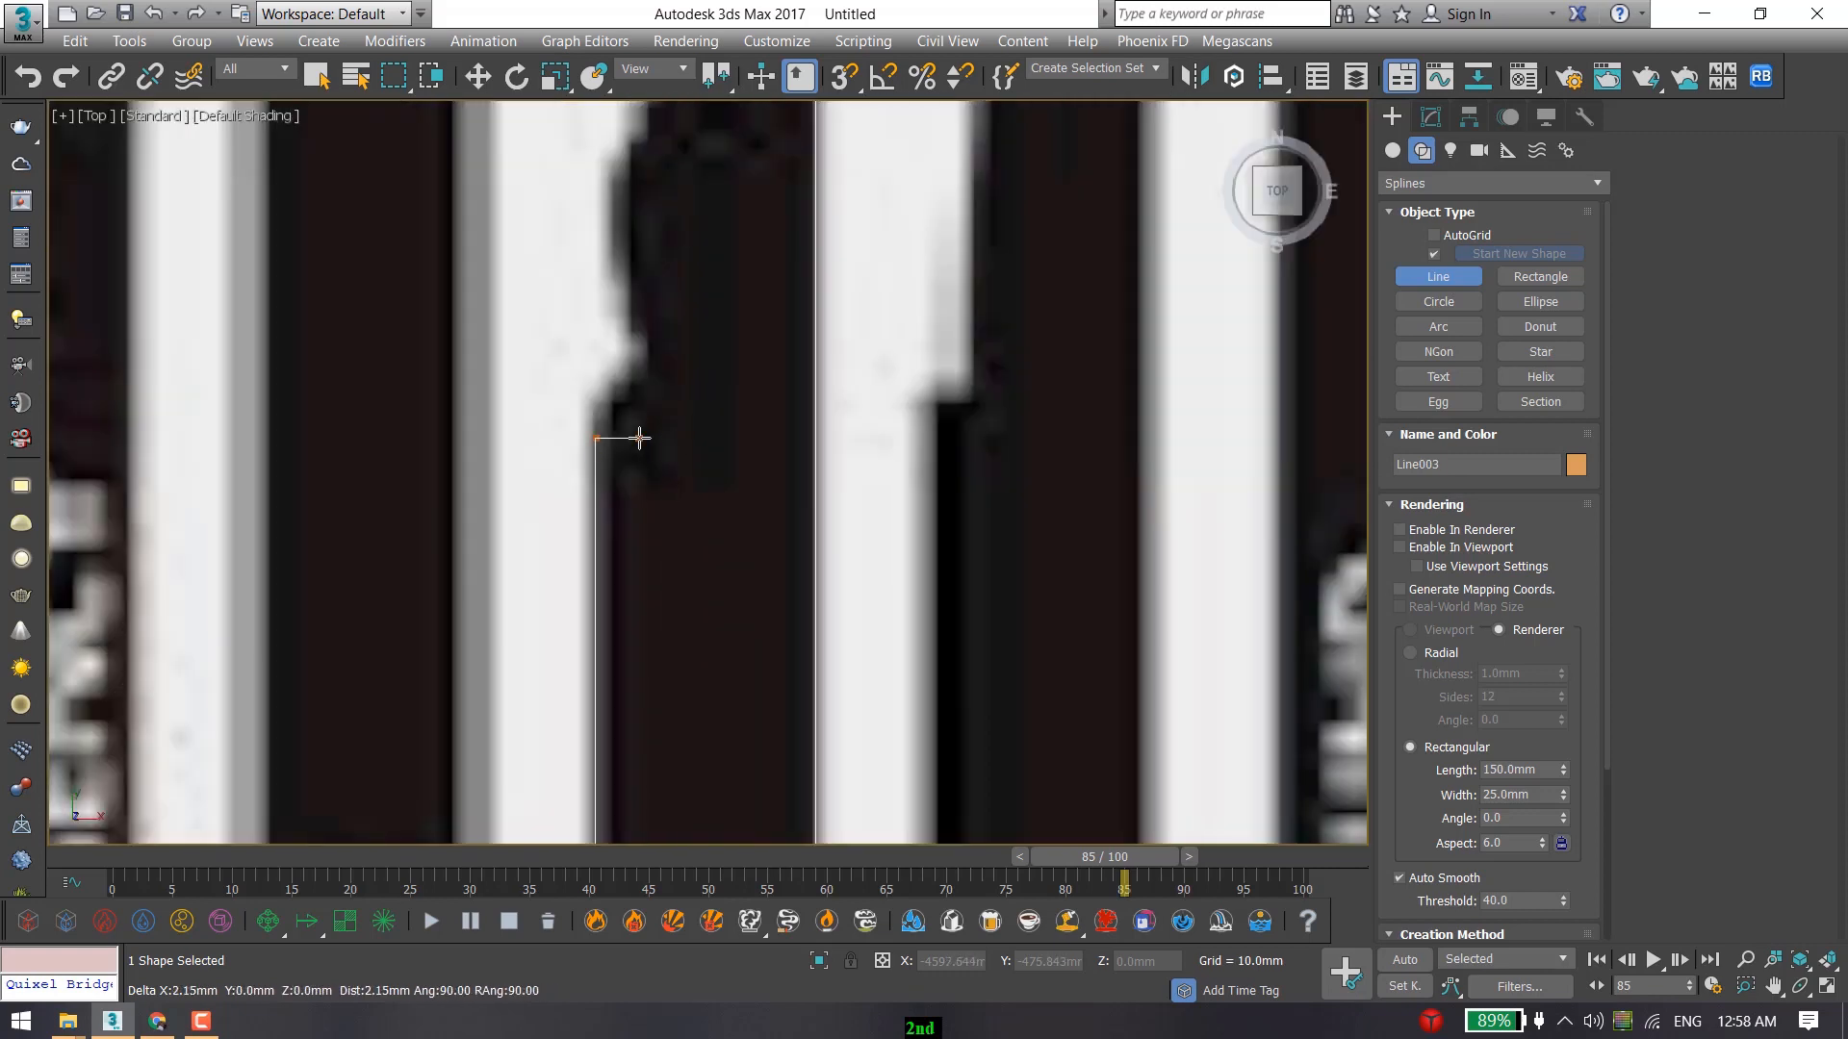
scroll(625, 438, up, 2)
click(585, 450)
Continue the spline around the small notch above the Ogee profile's straight front edge using curved Bezier vertices.
middle_drag(601, 419, 590, 520)
scroll(590, 520, up, 2)
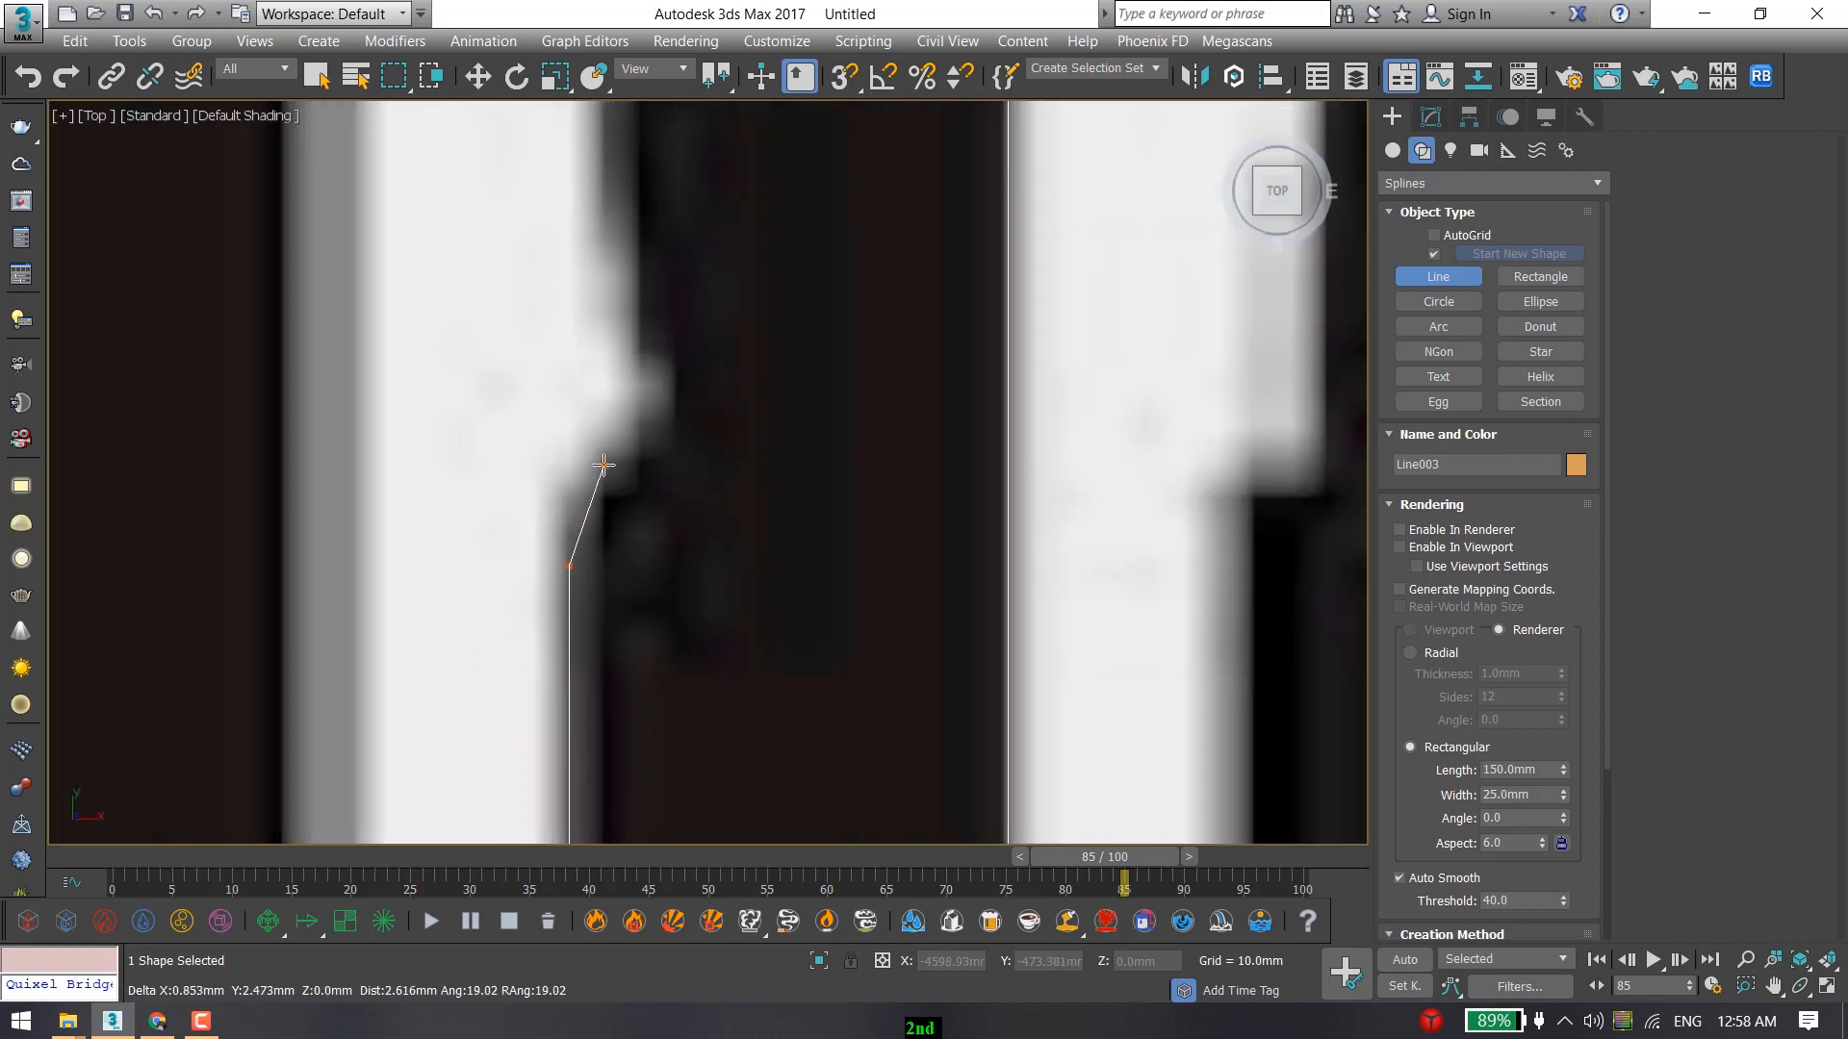
drag(604, 466, 655, 412)
scroll(684, 379, down, 2)
middle_drag(682, 379, 644, 507)
scroll(643, 507, up, 2)
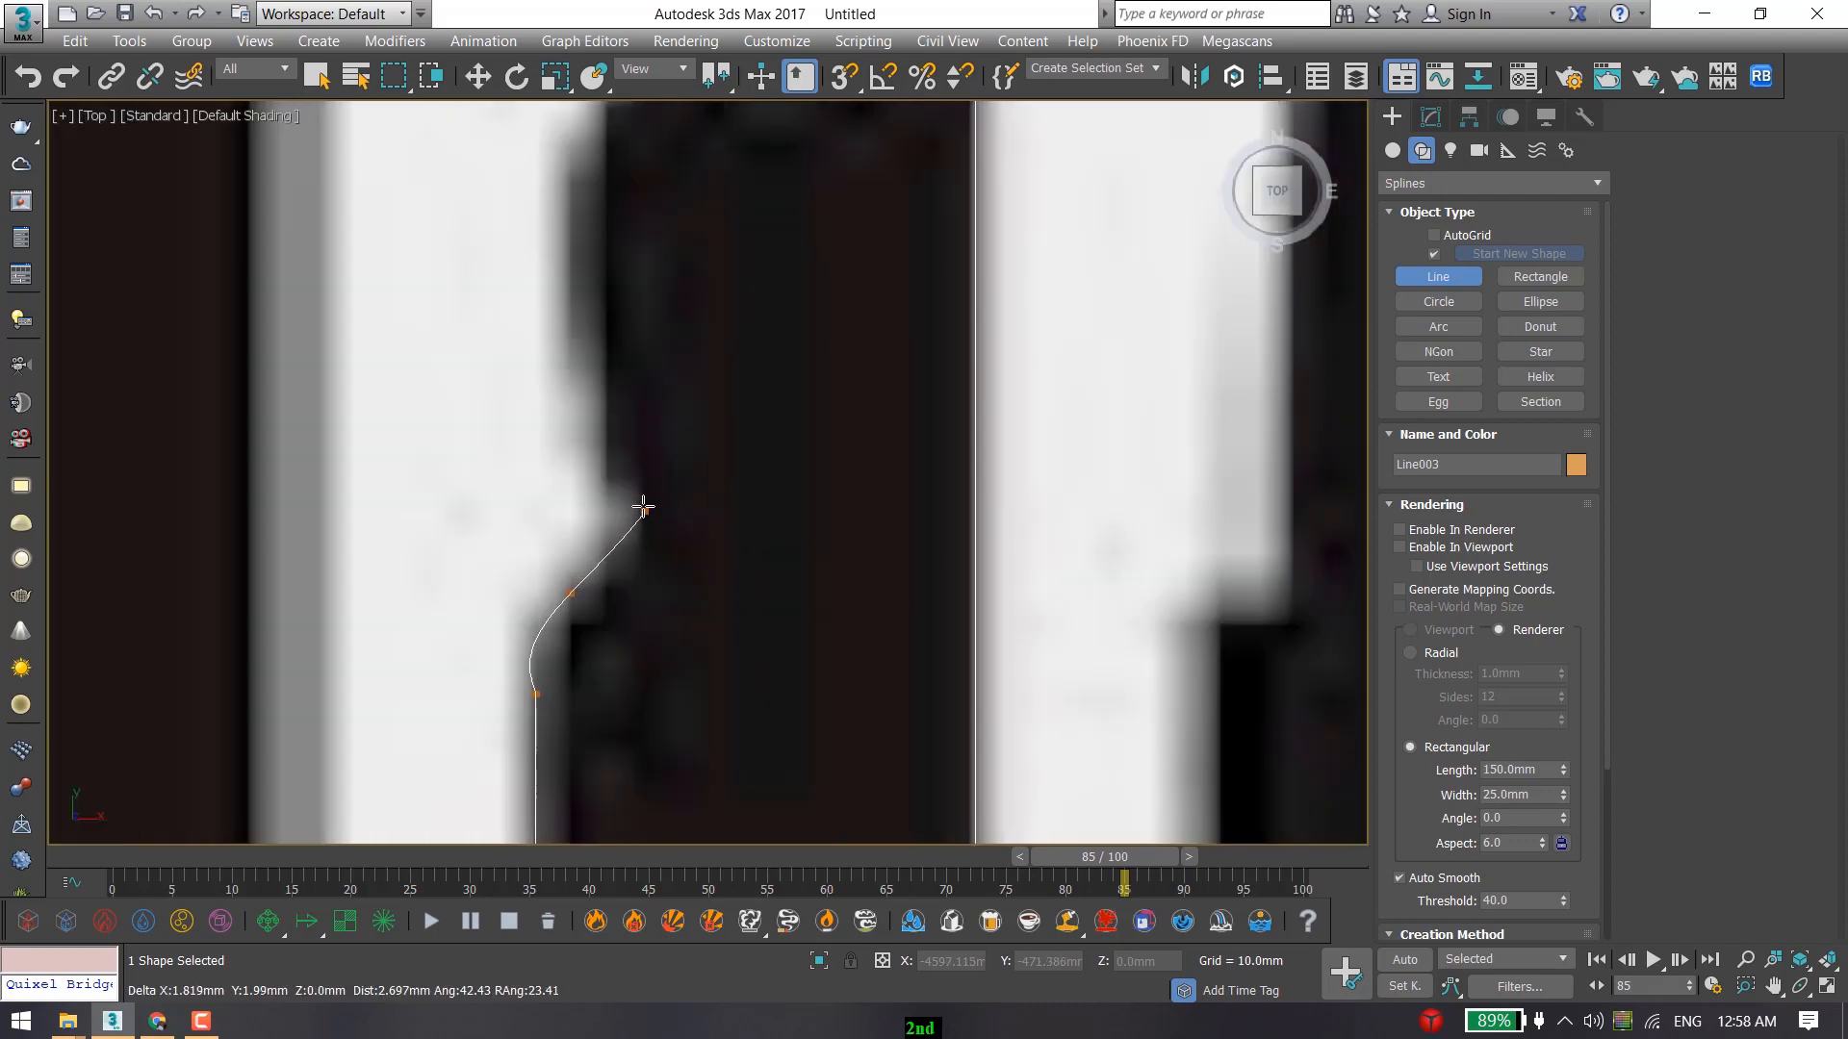
drag(636, 499, 618, 462)
Trace the Ogee profile's bulging curve and the concave curve above it up to the top lip with Bezier vertices.
scroll(615, 460, down, 2)
middle_drag(614, 460, 621, 602)
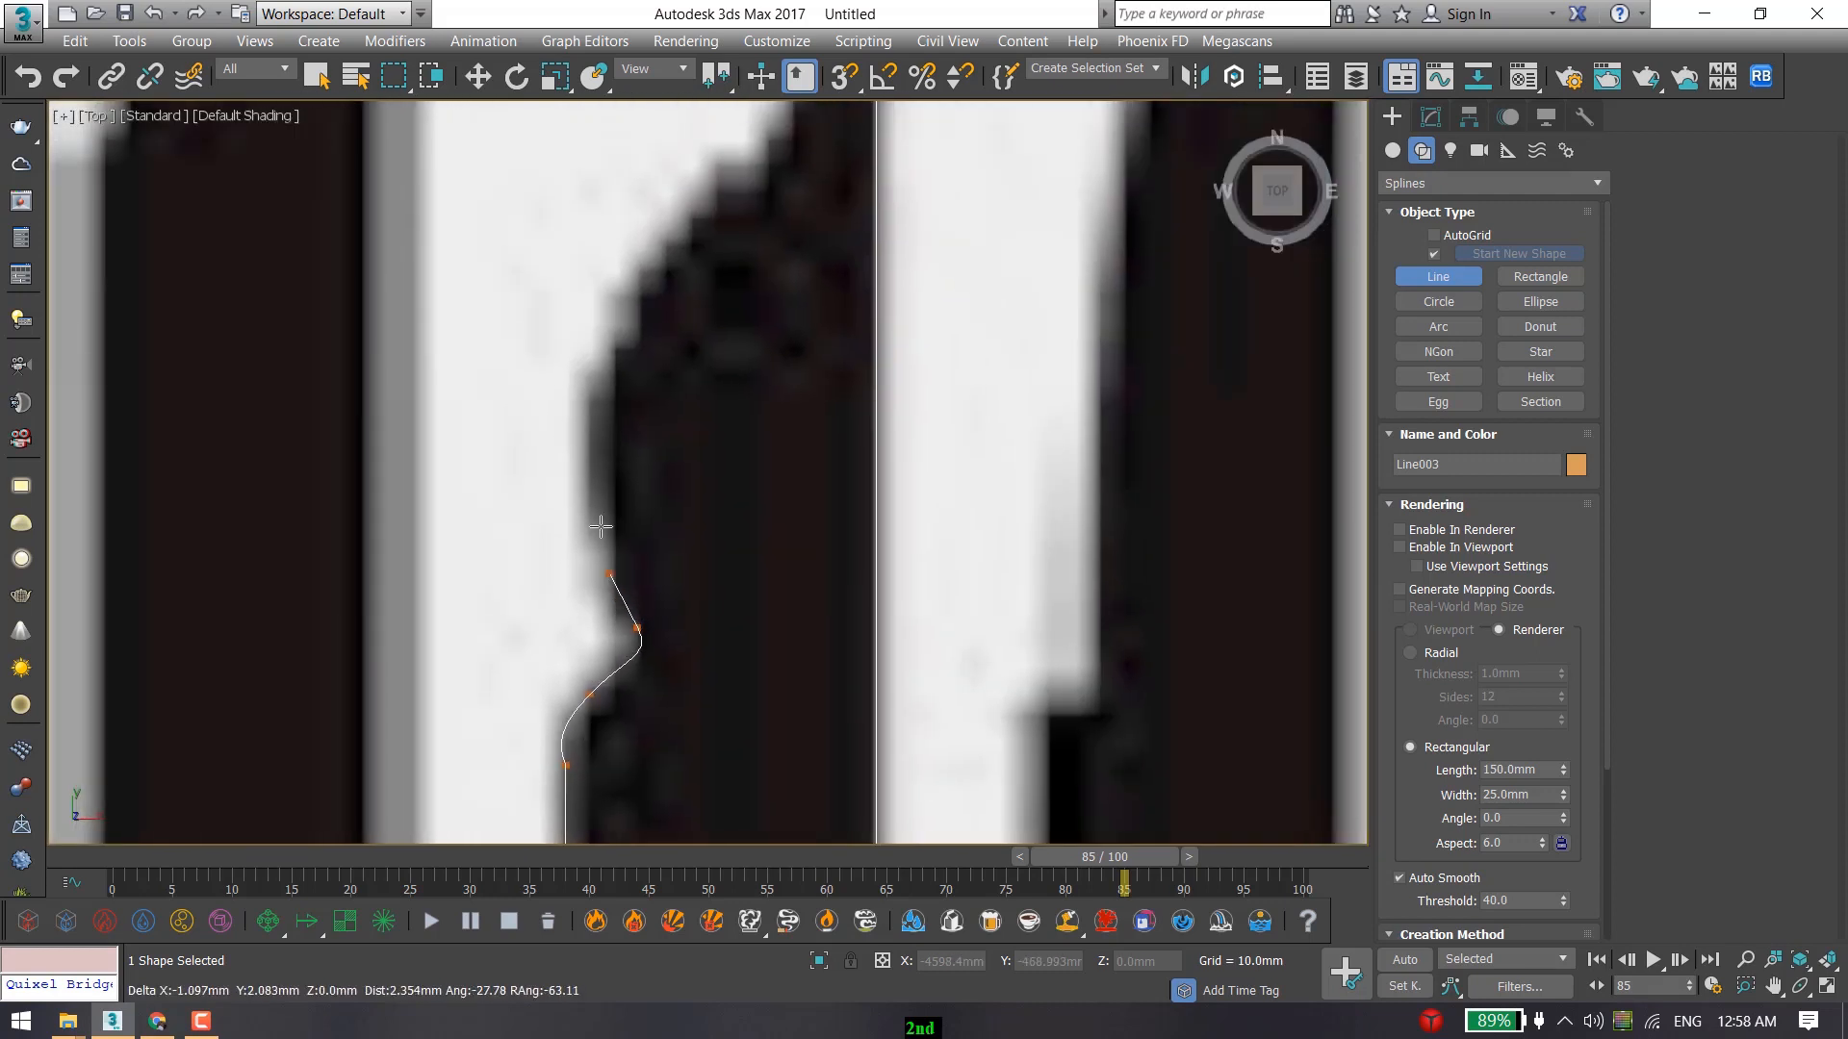
drag(586, 423, 650, 287)
middle_drag(738, 224, 655, 451)
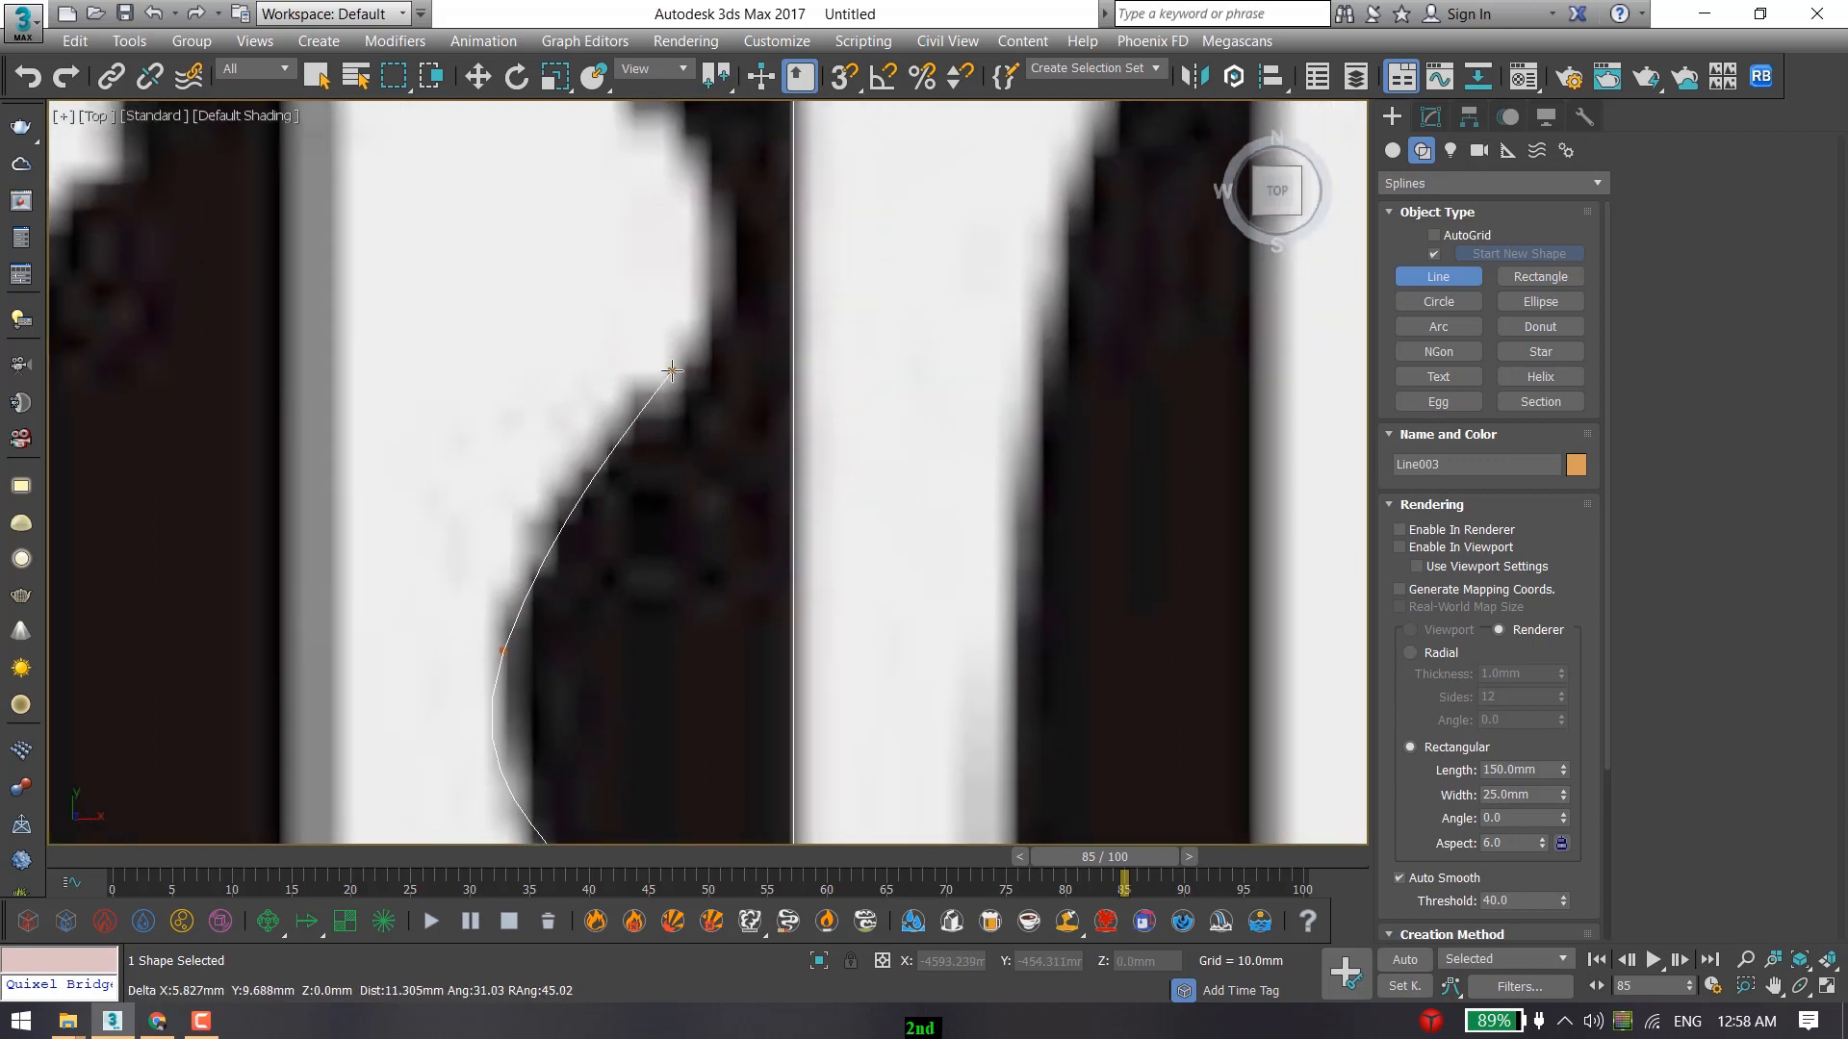
drag(672, 371, 718, 237)
middle_drag(677, 193, 732, 407)
drag(722, 323, 684, 284)
middle_drag(683, 284, 686, 363)
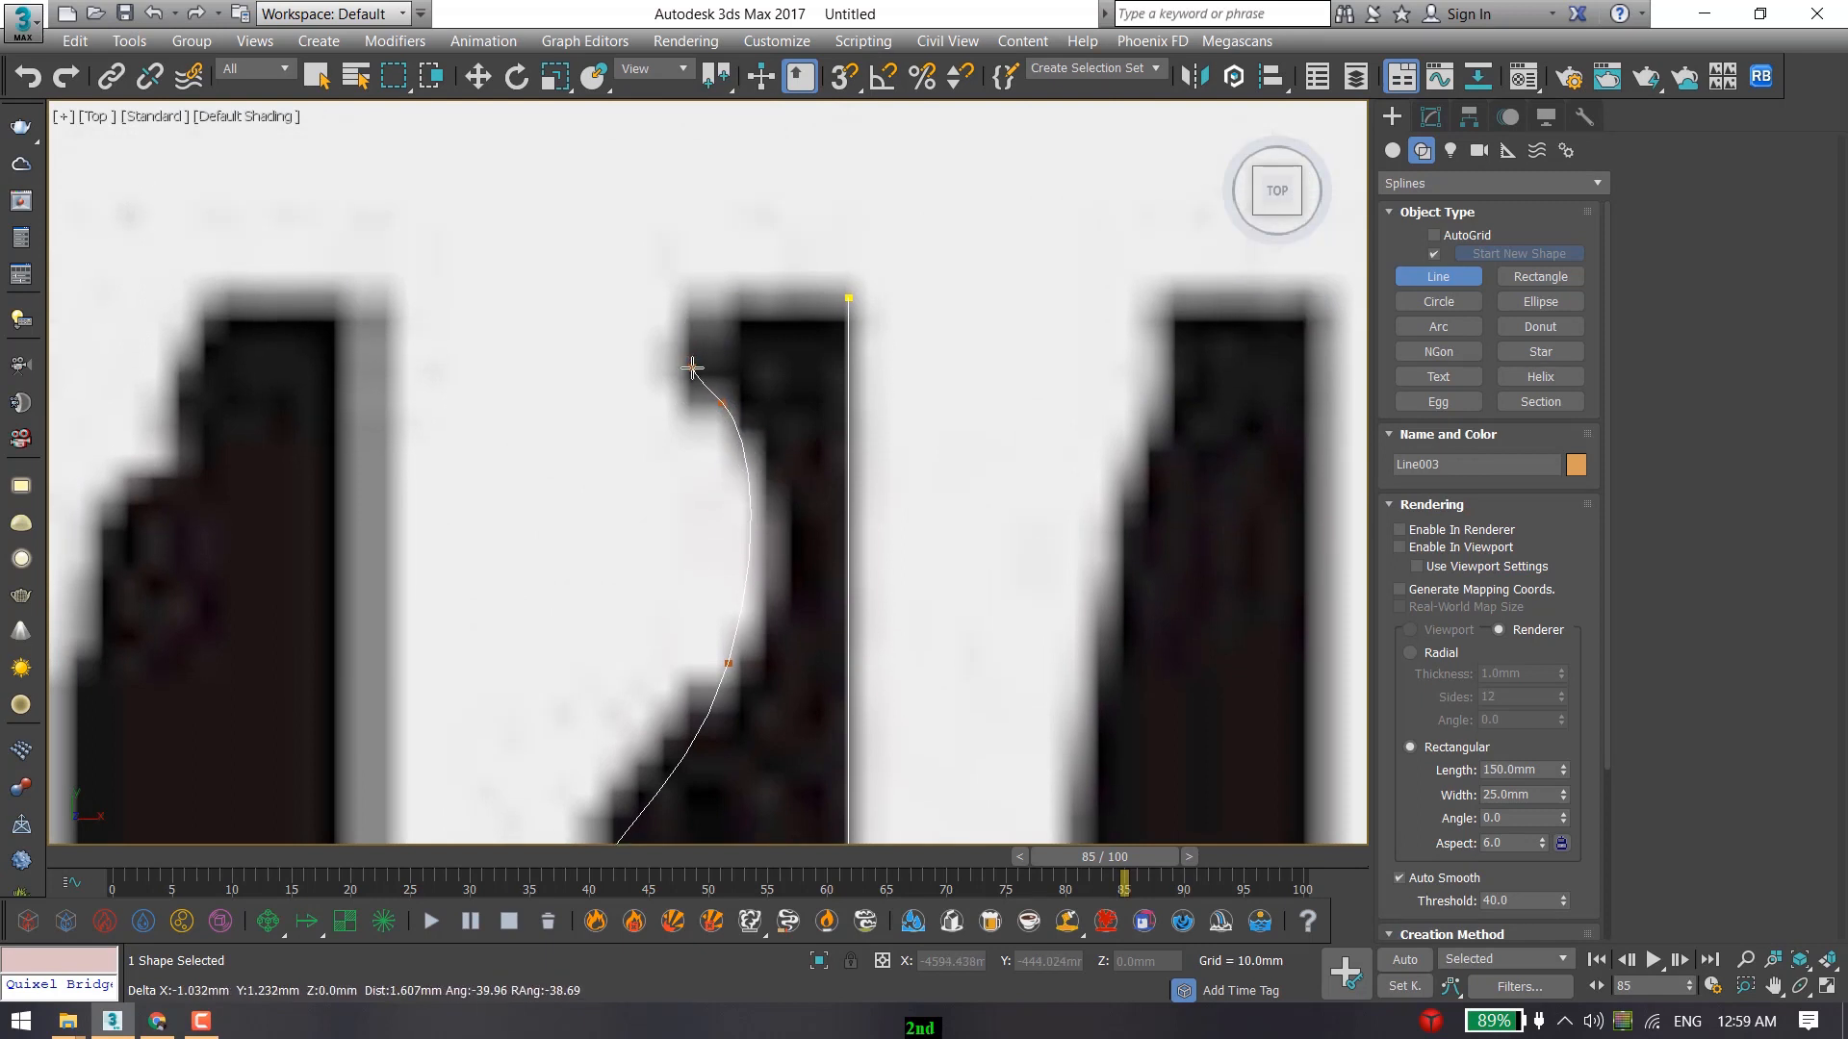
Outline the top lip with corner points and close the spline at its starting vertex.
click(691, 370)
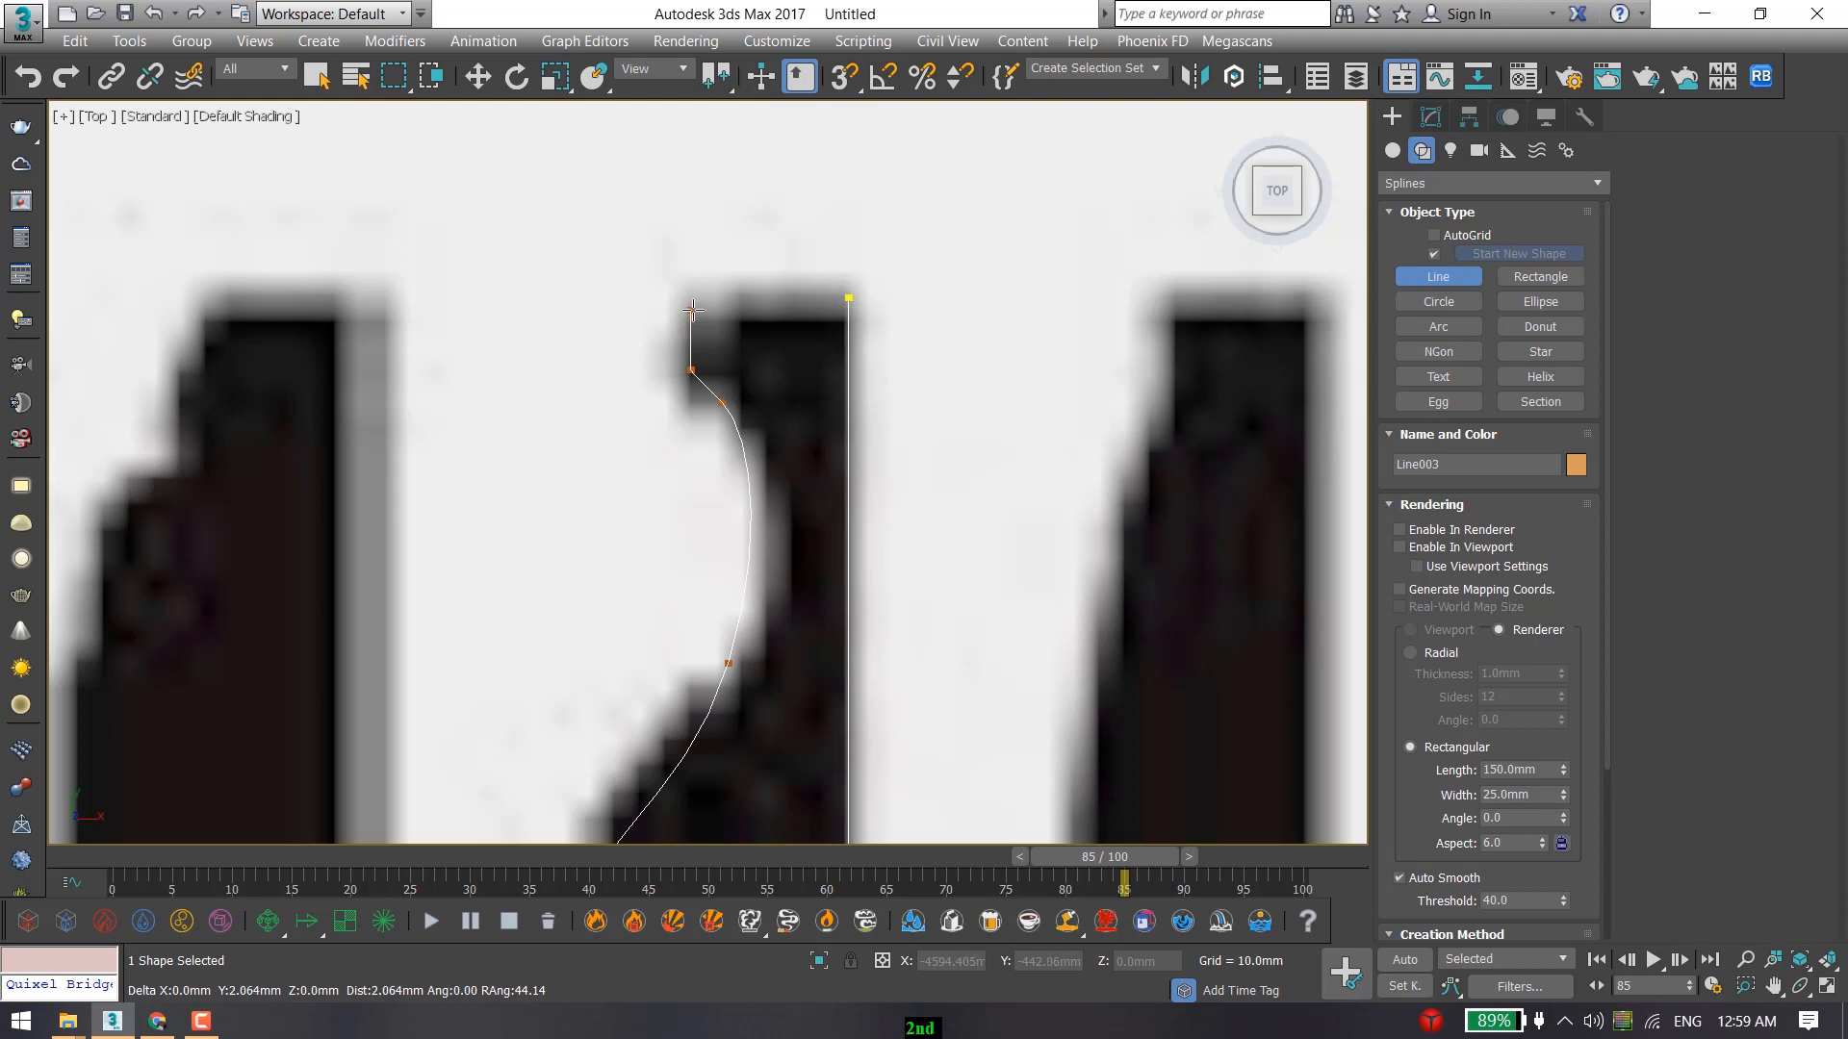
scroll(830, 290, up, 4)
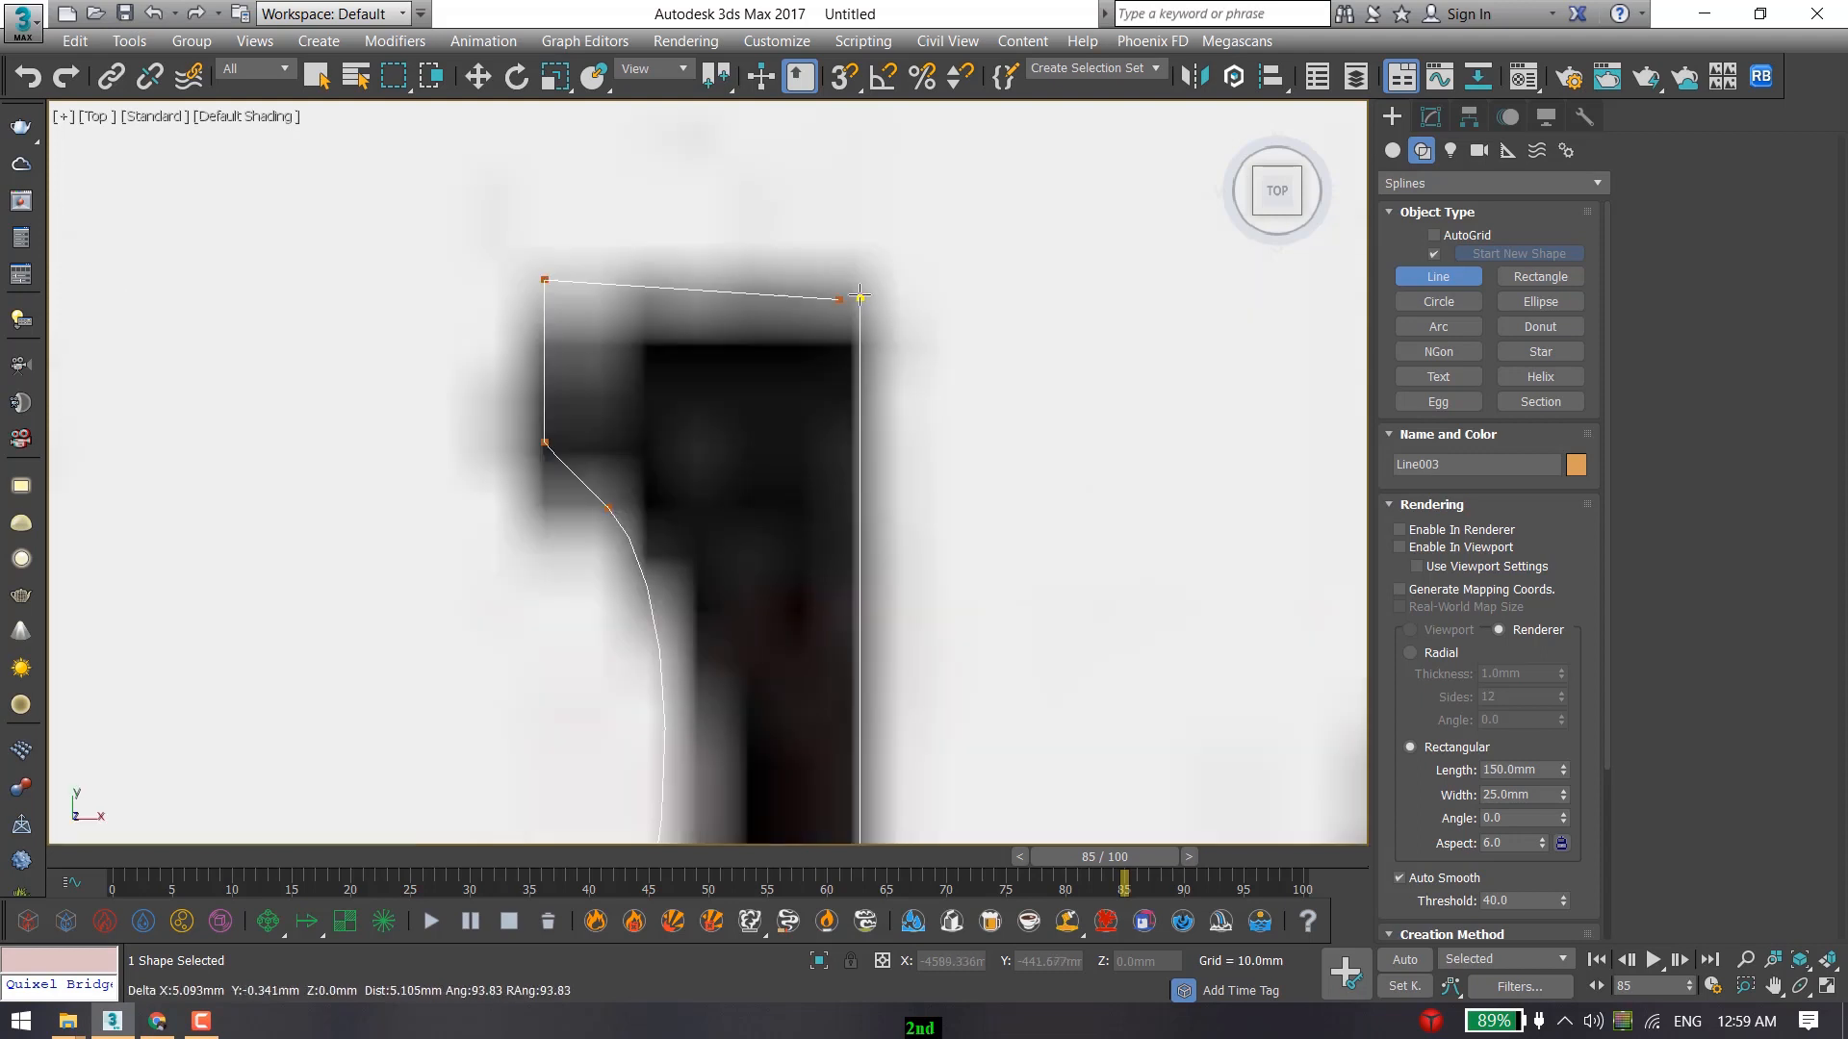
click(860, 297)
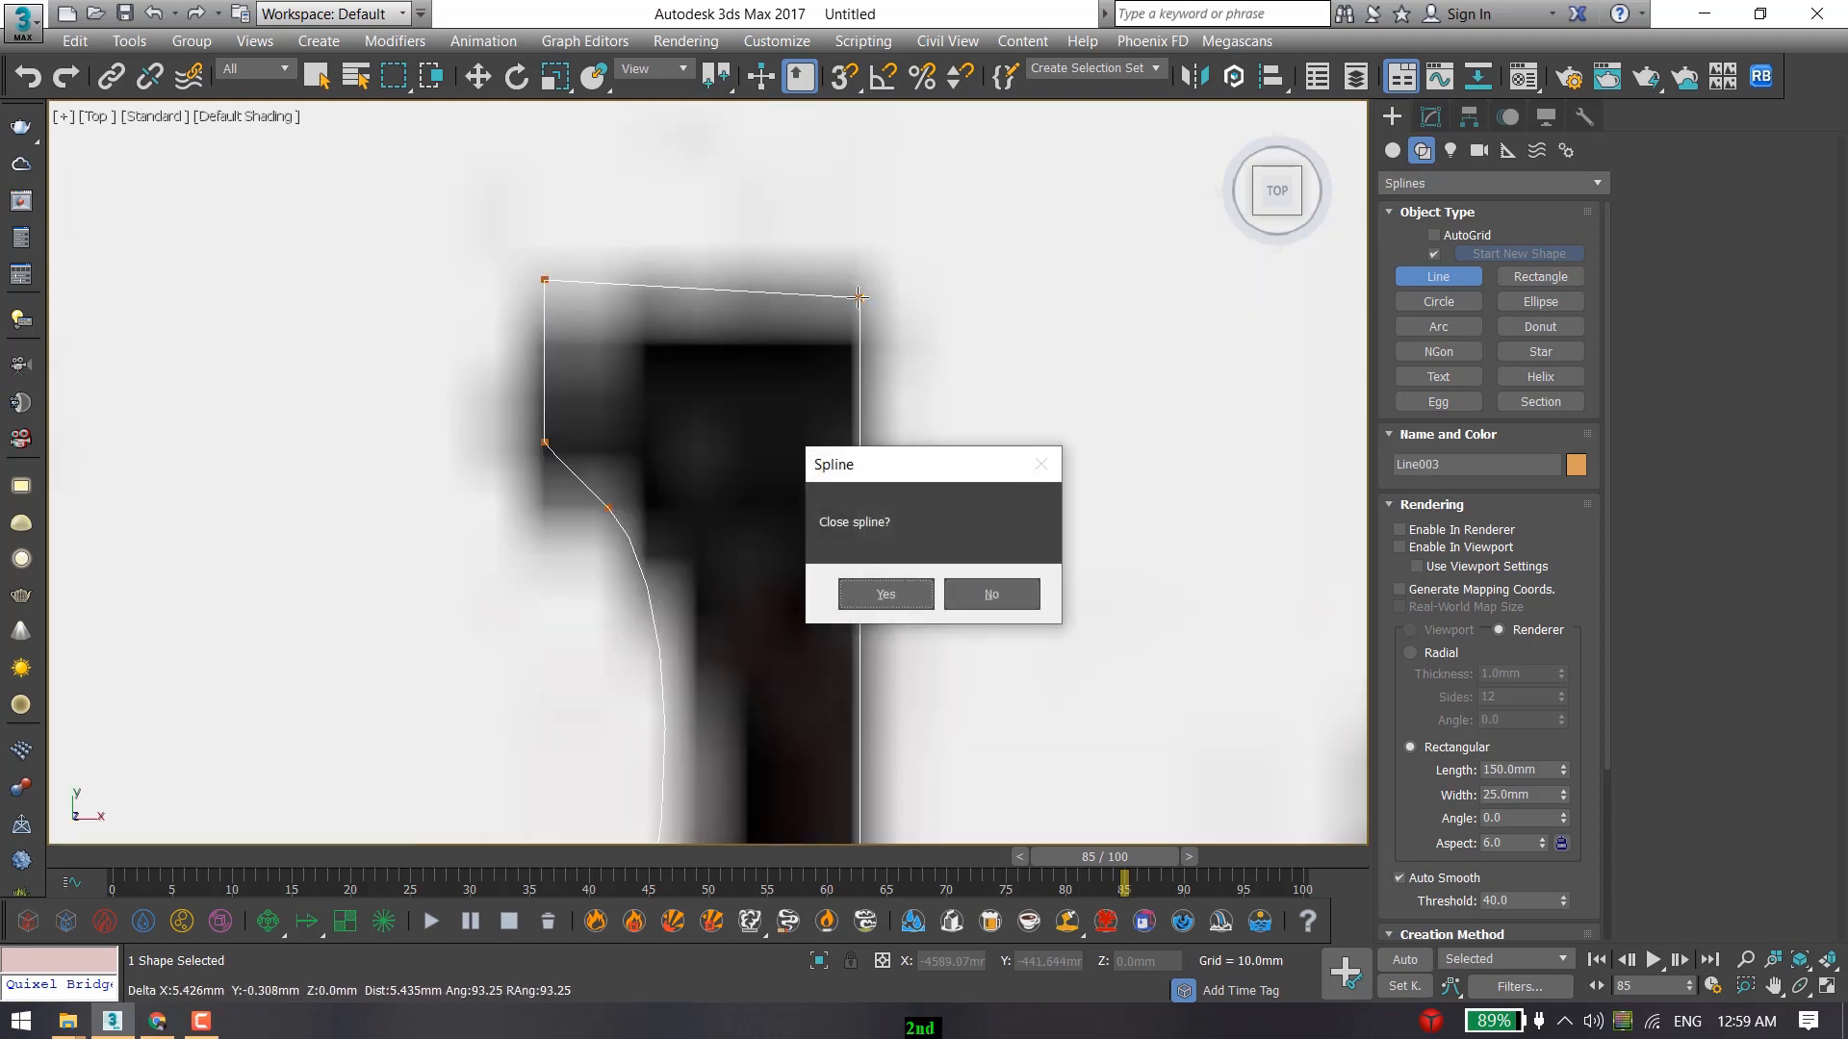
click(871, 592)
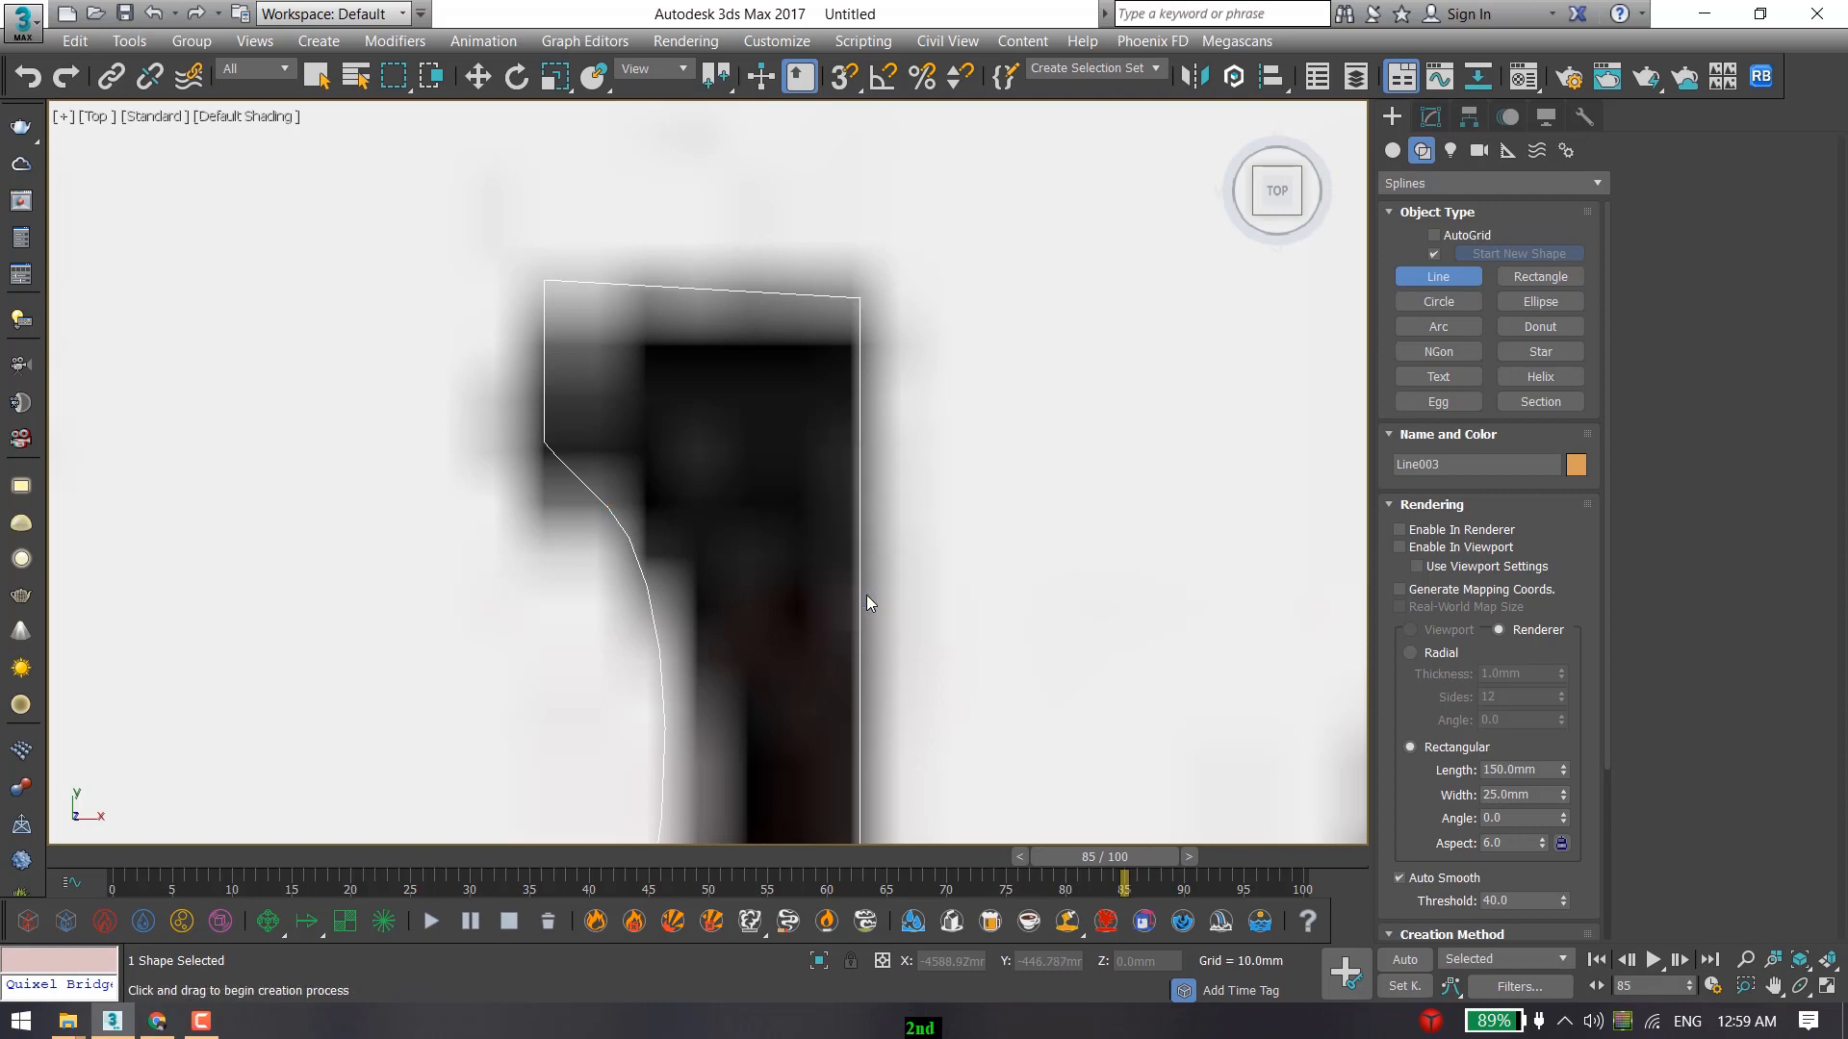
Edit the spline's vertices and lower the top front corner about 0.3 mm to level the top edge.
click(1429, 117)
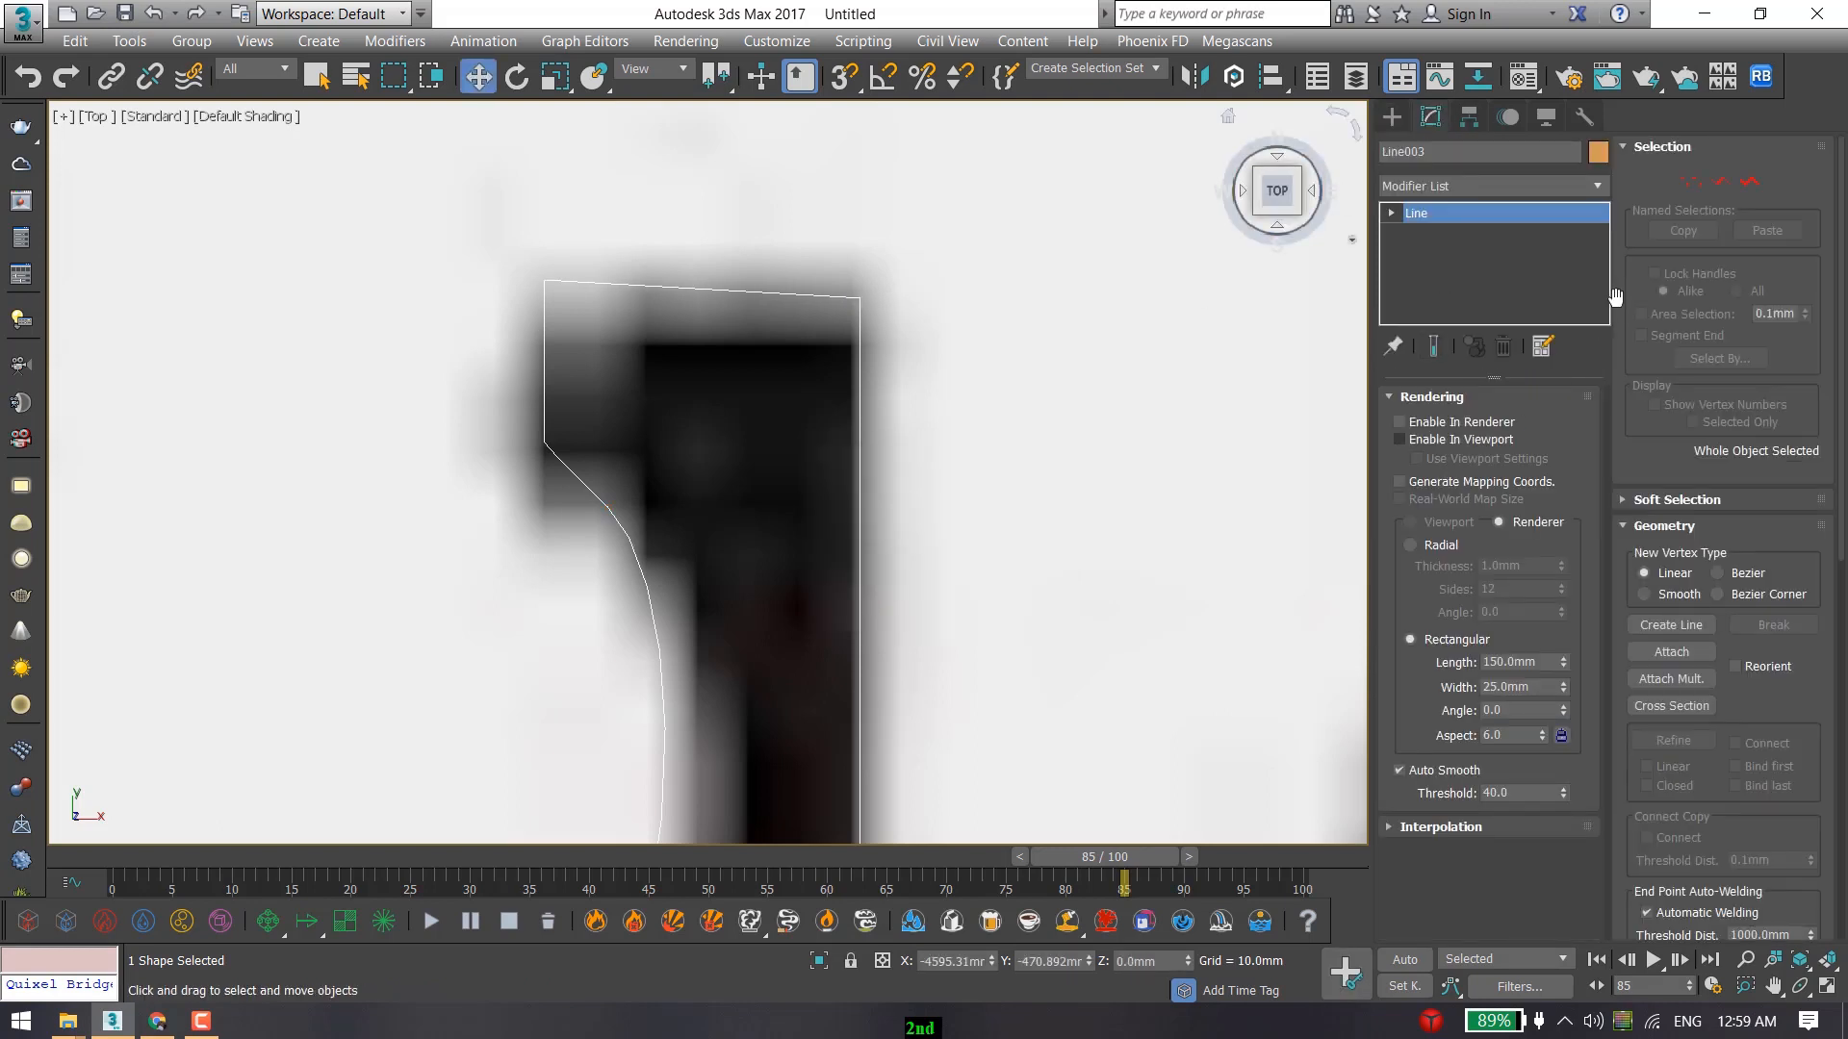
click(1690, 183)
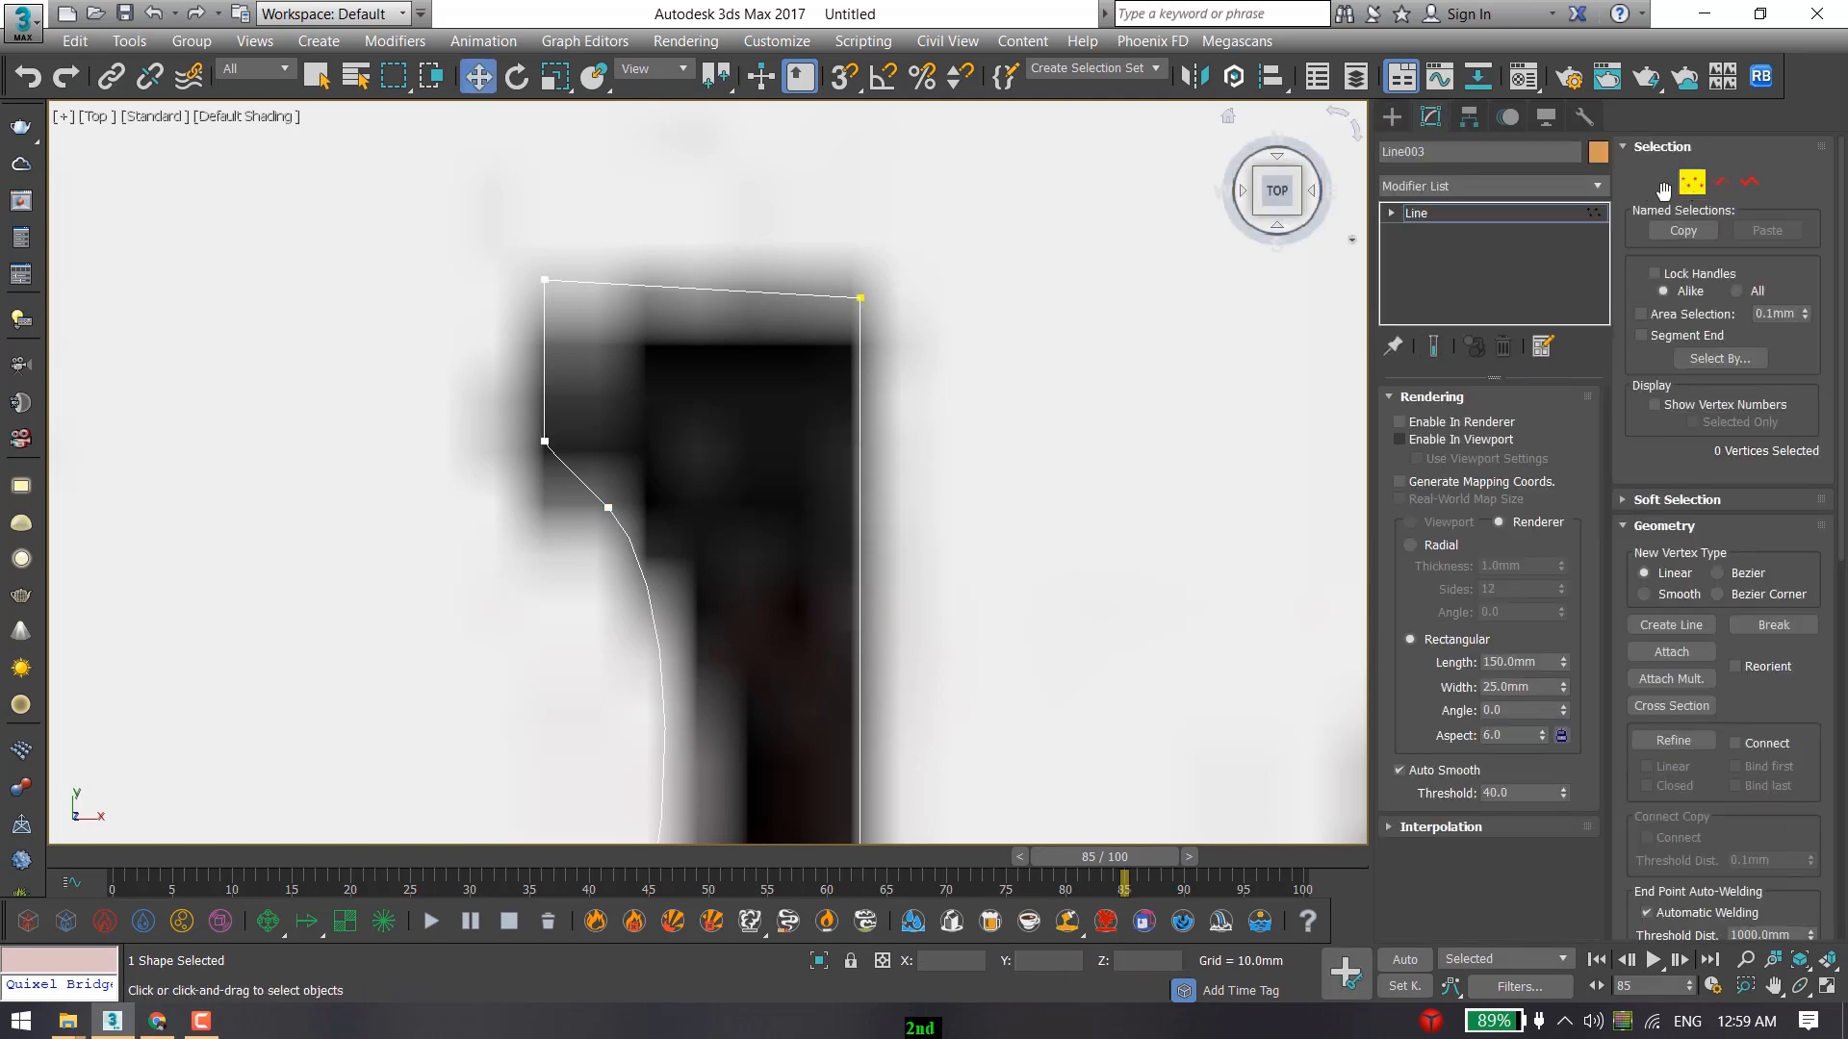
click(545, 280)
scroll(569, 308, up, 3)
scroll(539, 408, down, 2)
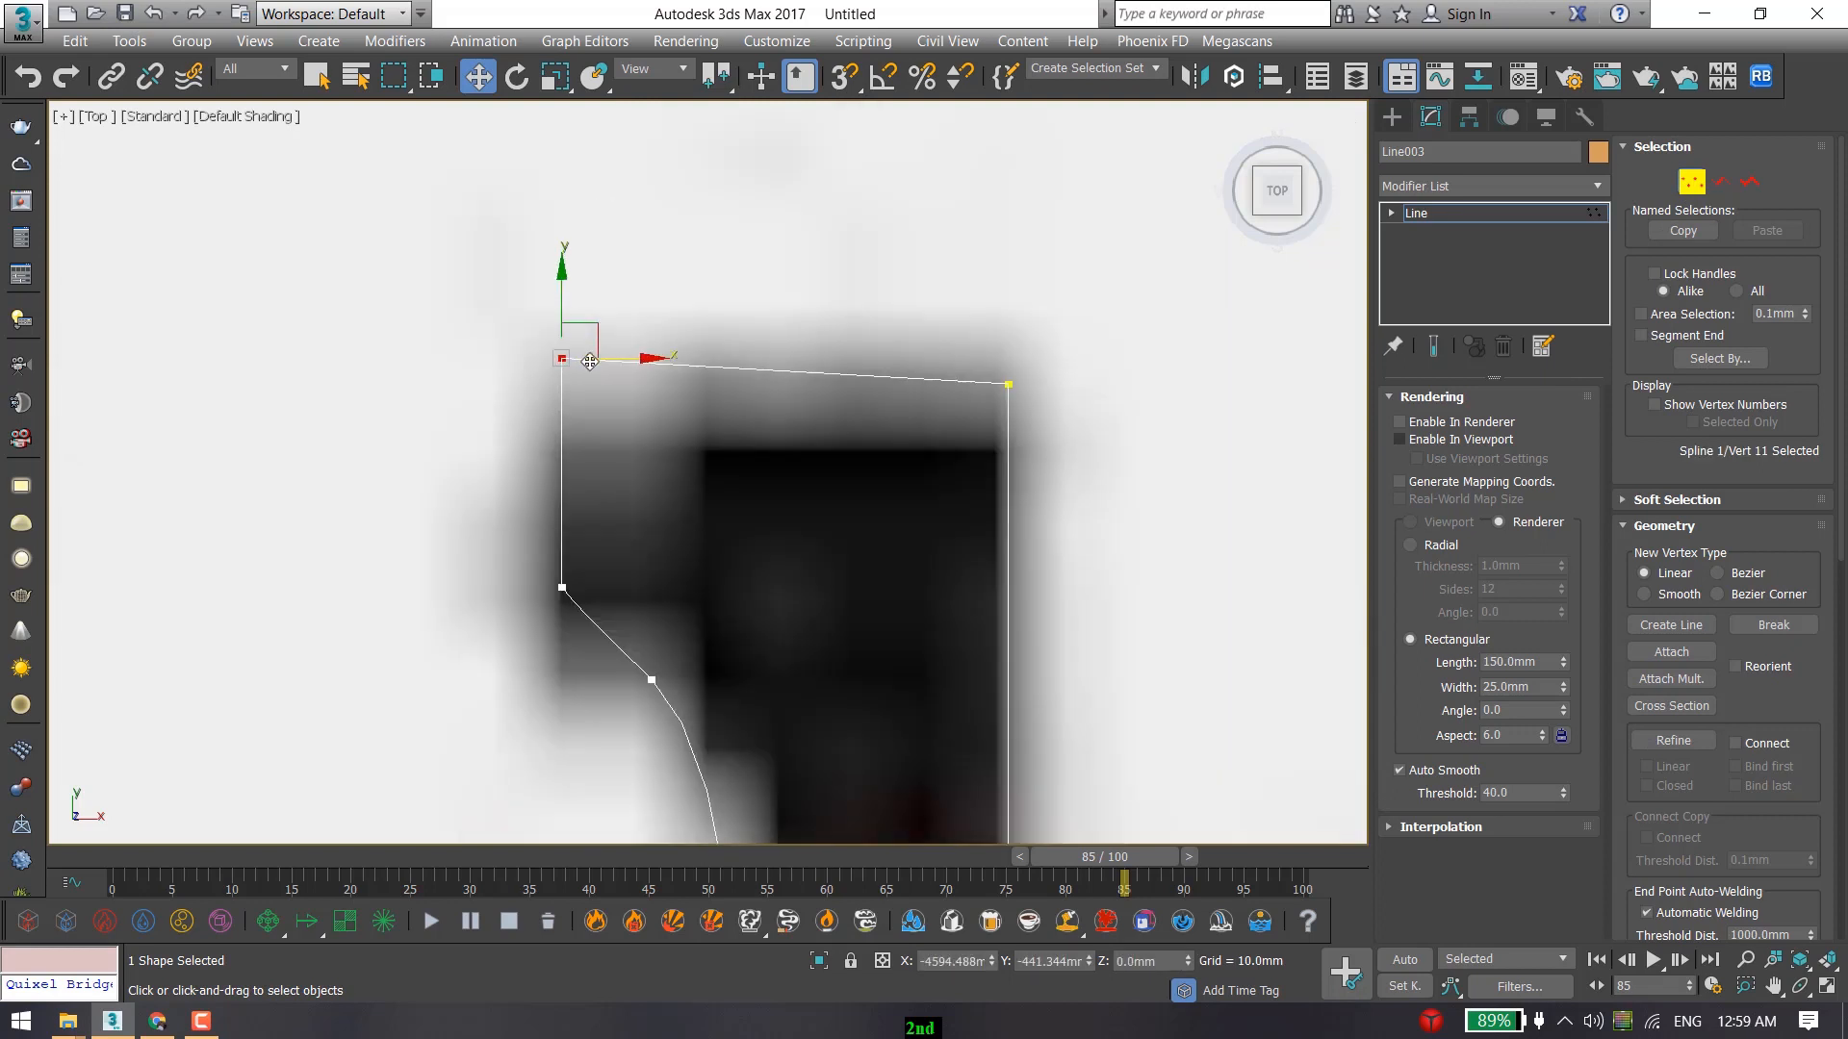
middle_drag(586, 343, 528, 349)
drag(509, 307, 508, 331)
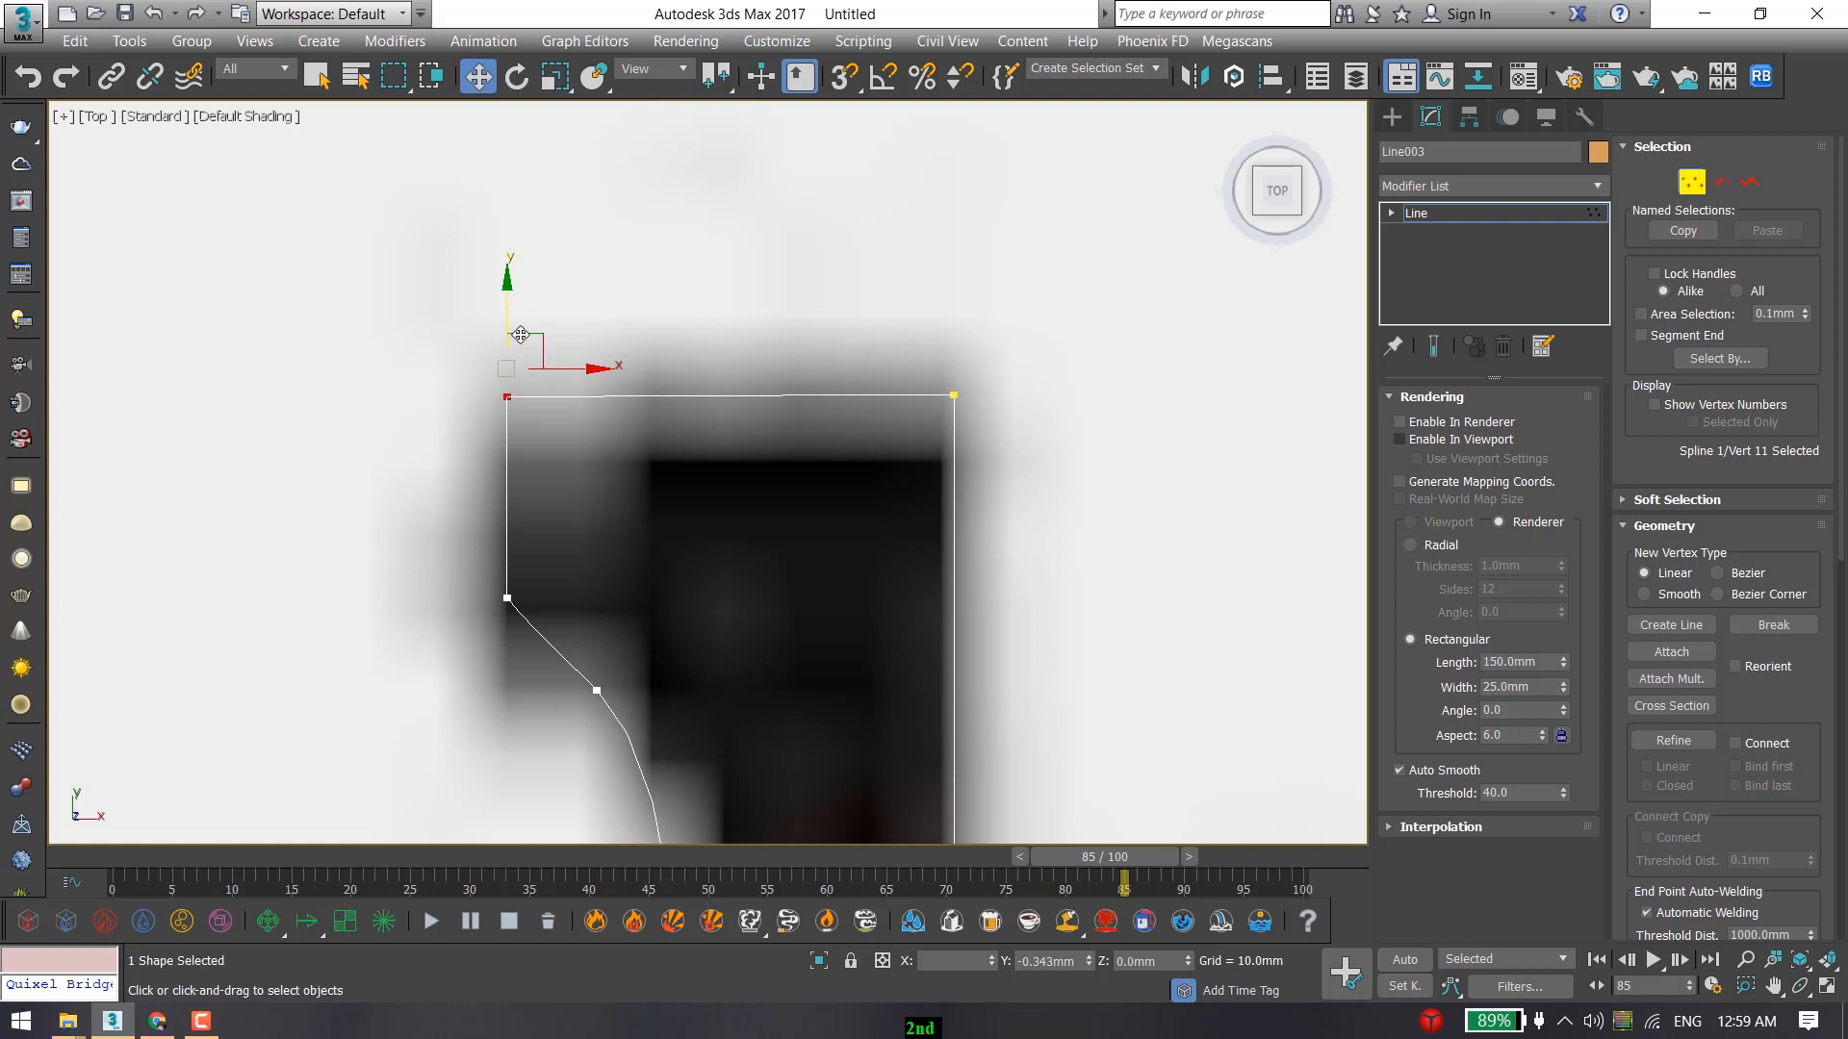
Refine the position and Bezier handles of the vertex just below the top lip to match the concave curve.
scroll(572, 482, down, 3)
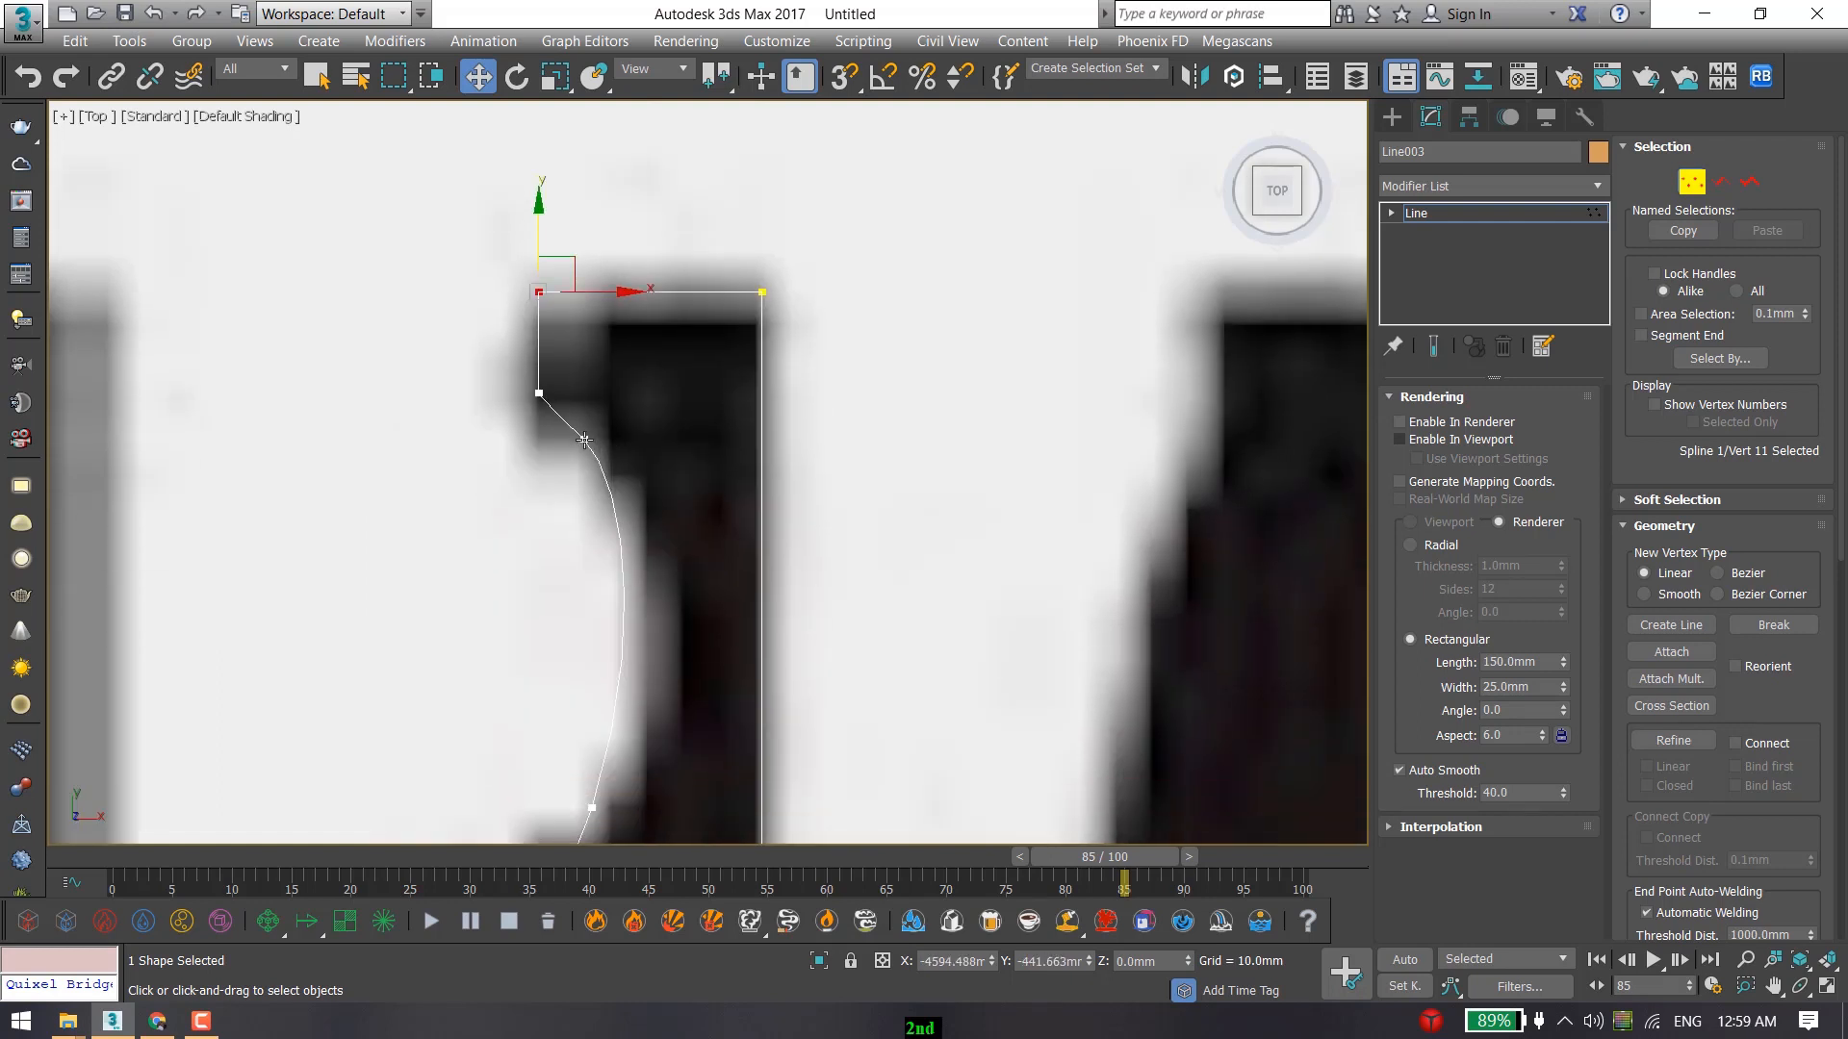
click(584, 440)
scroll(612, 441, up, 2)
scroll(609, 435, down, 2)
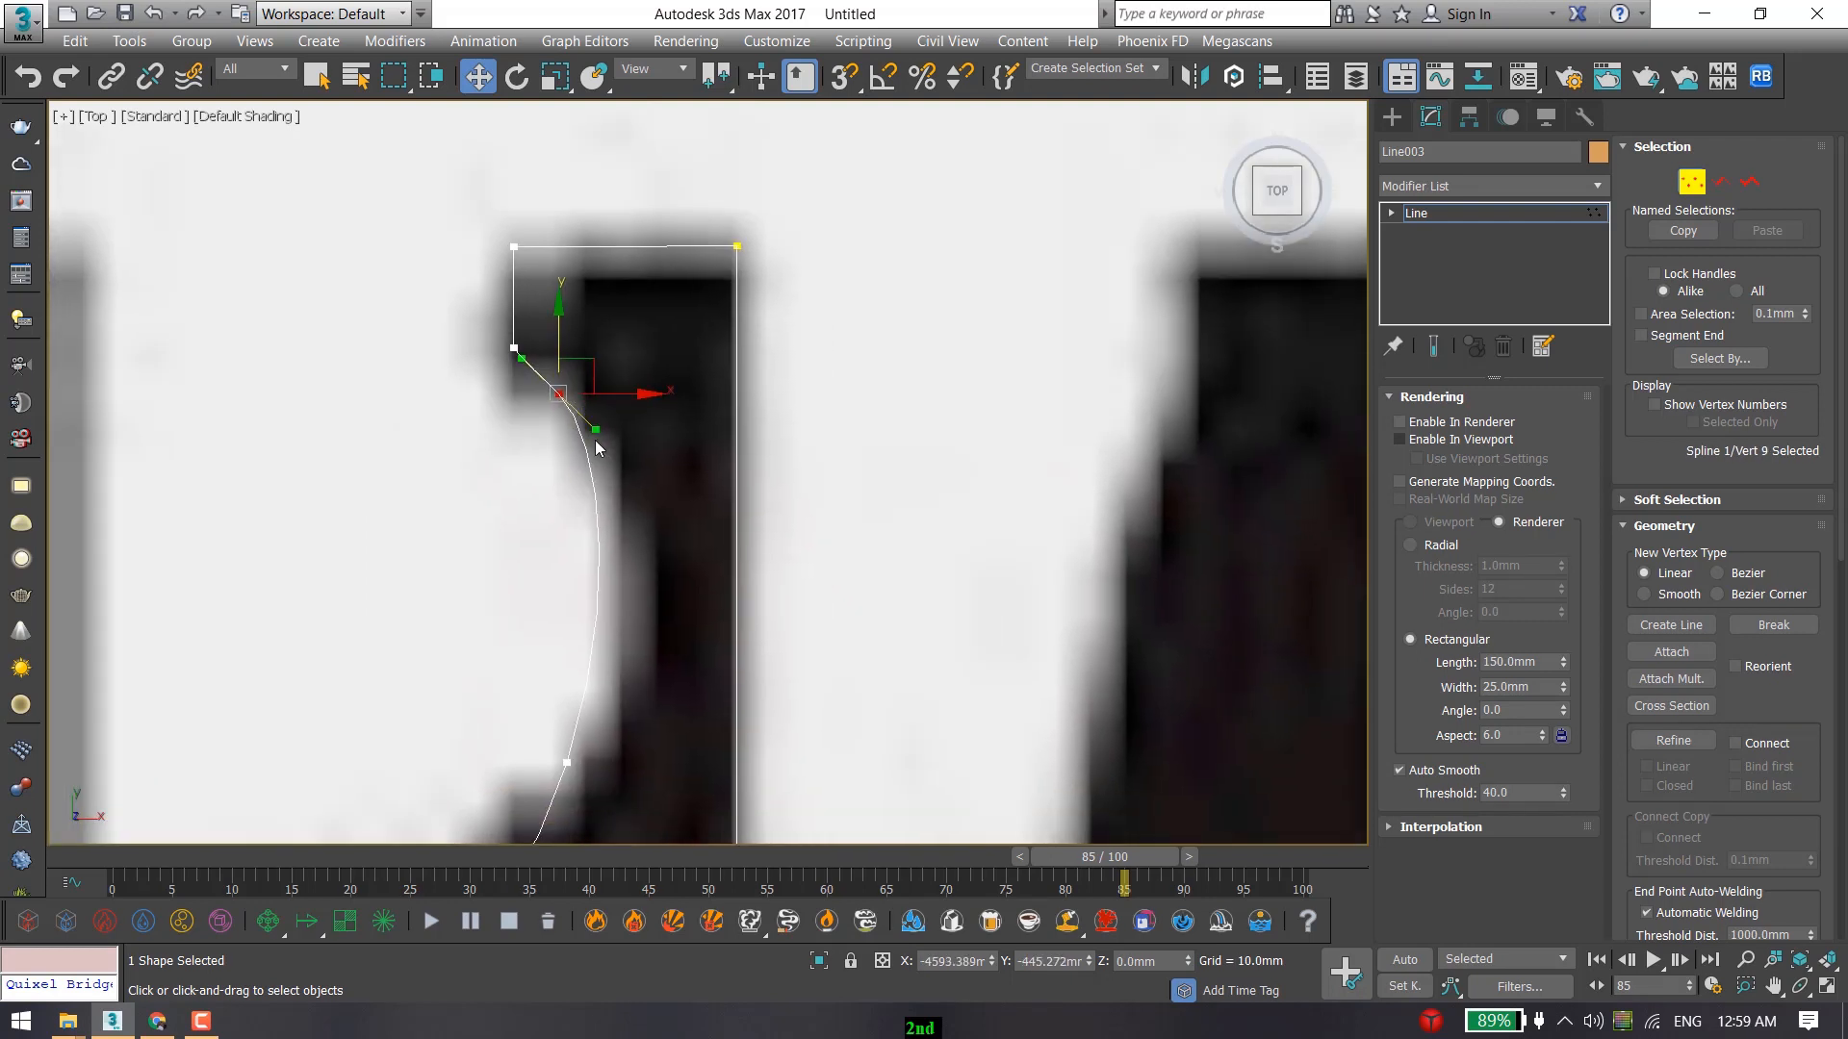
mouse_move(596, 430)
mouse_down()
mouse_move(635, 471)
mouse_move(619, 403)
mouse_up()
scroll(568, 577, down, 5)
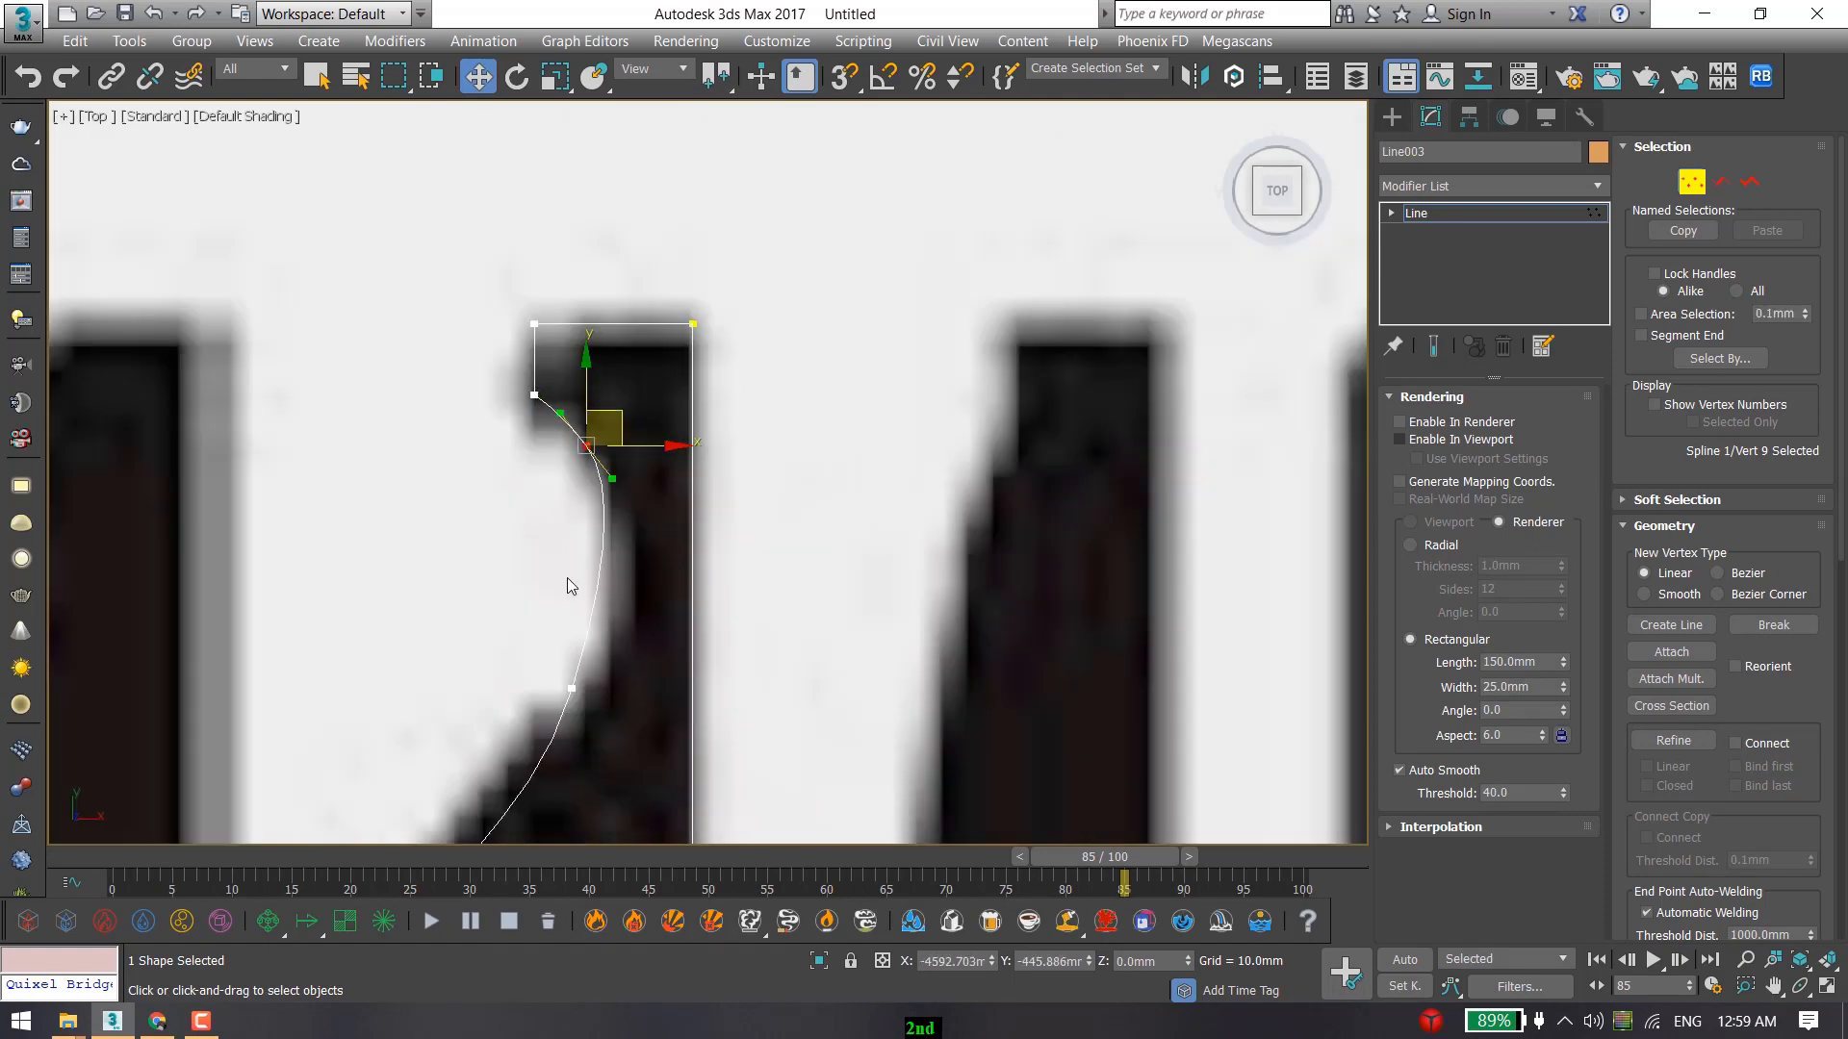
scroll(649, 543, up, 3)
click(597, 488)
drag(617, 487, 642, 479)
Raise the bulge's front vertex and shorten the handles of the vertex above it to fit the S-curve to the image.
scroll(524, 597, down, 2)
click(465, 622)
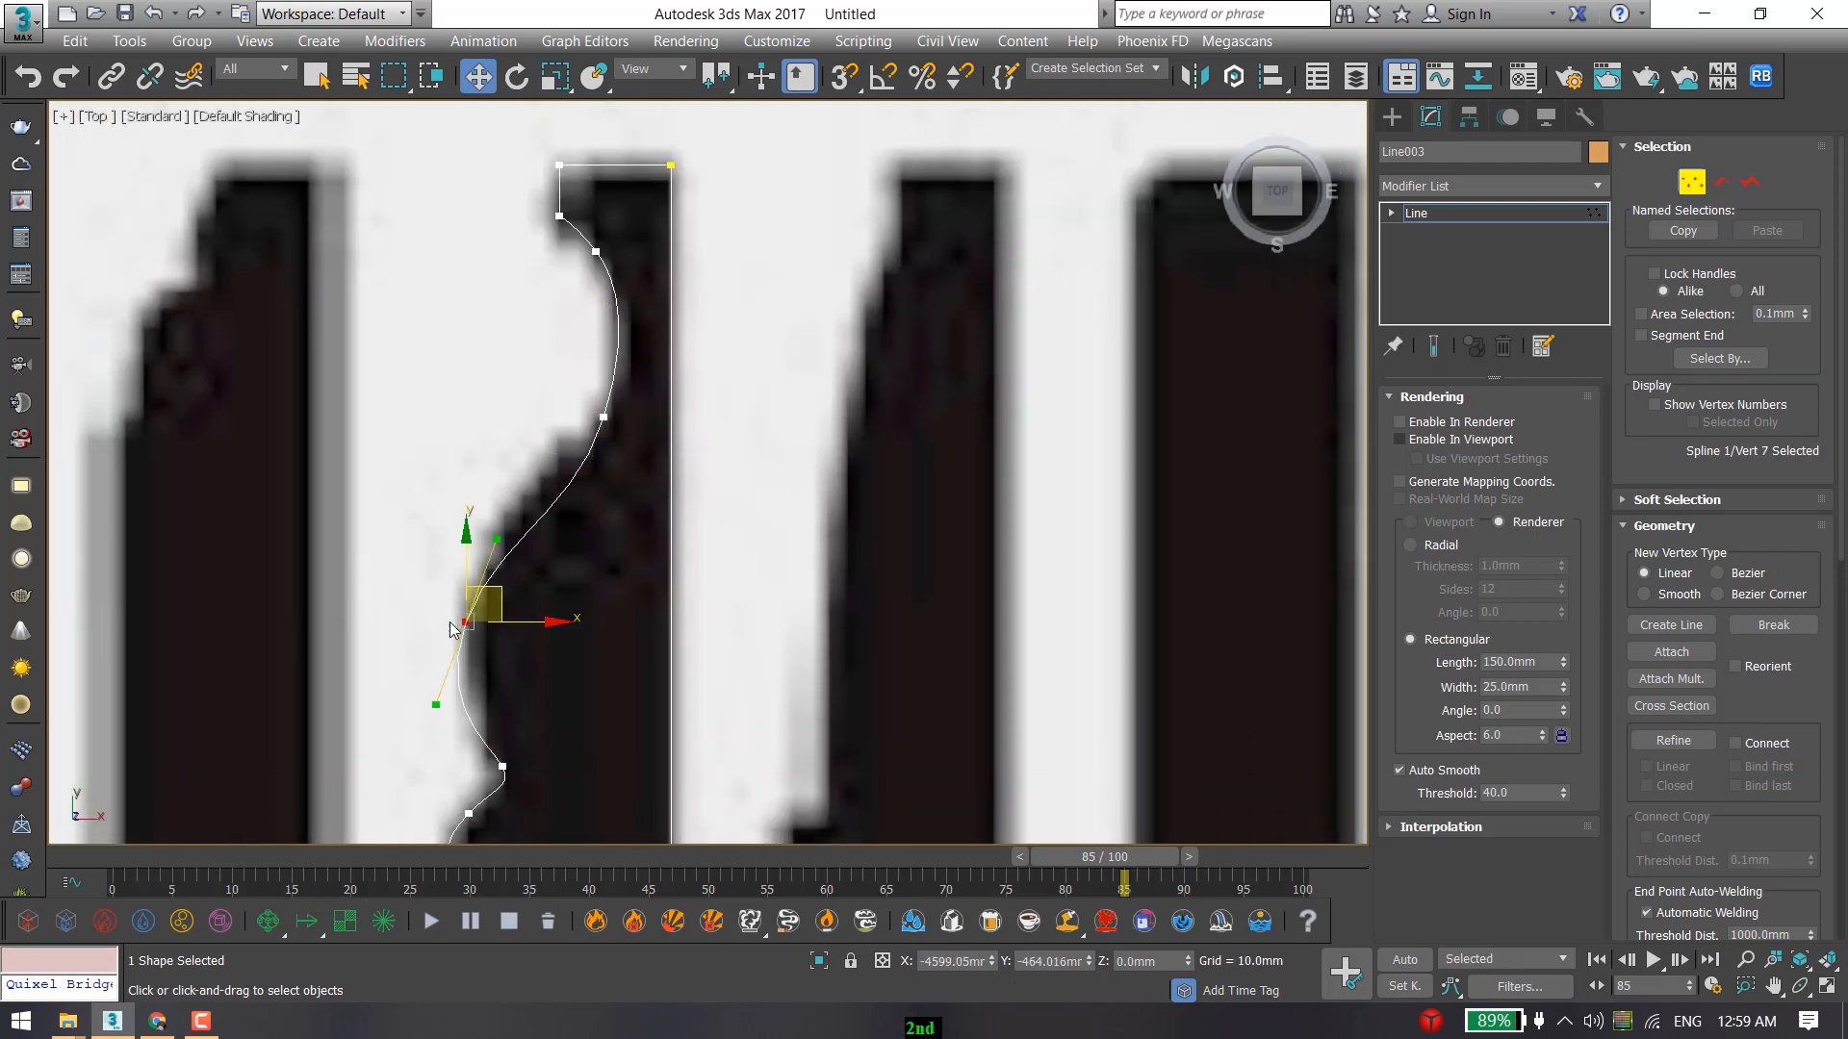
drag(489, 592, 517, 459)
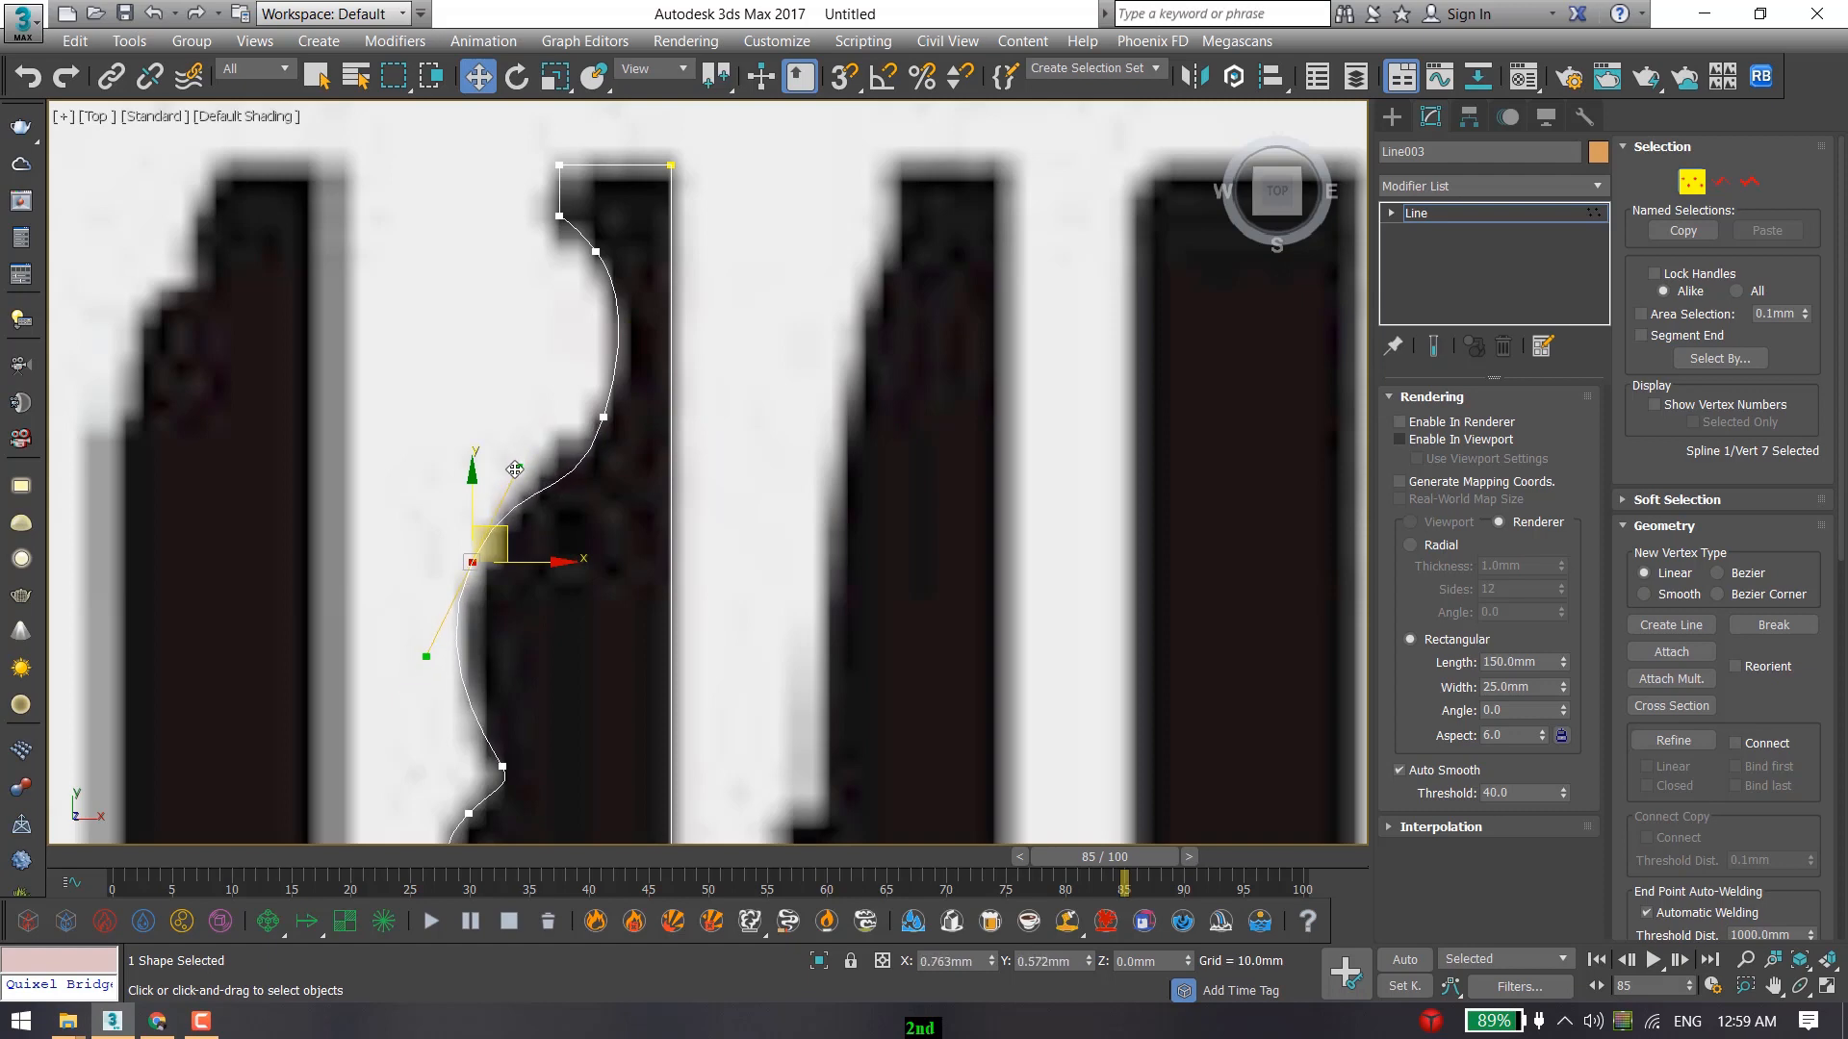
click(603, 419)
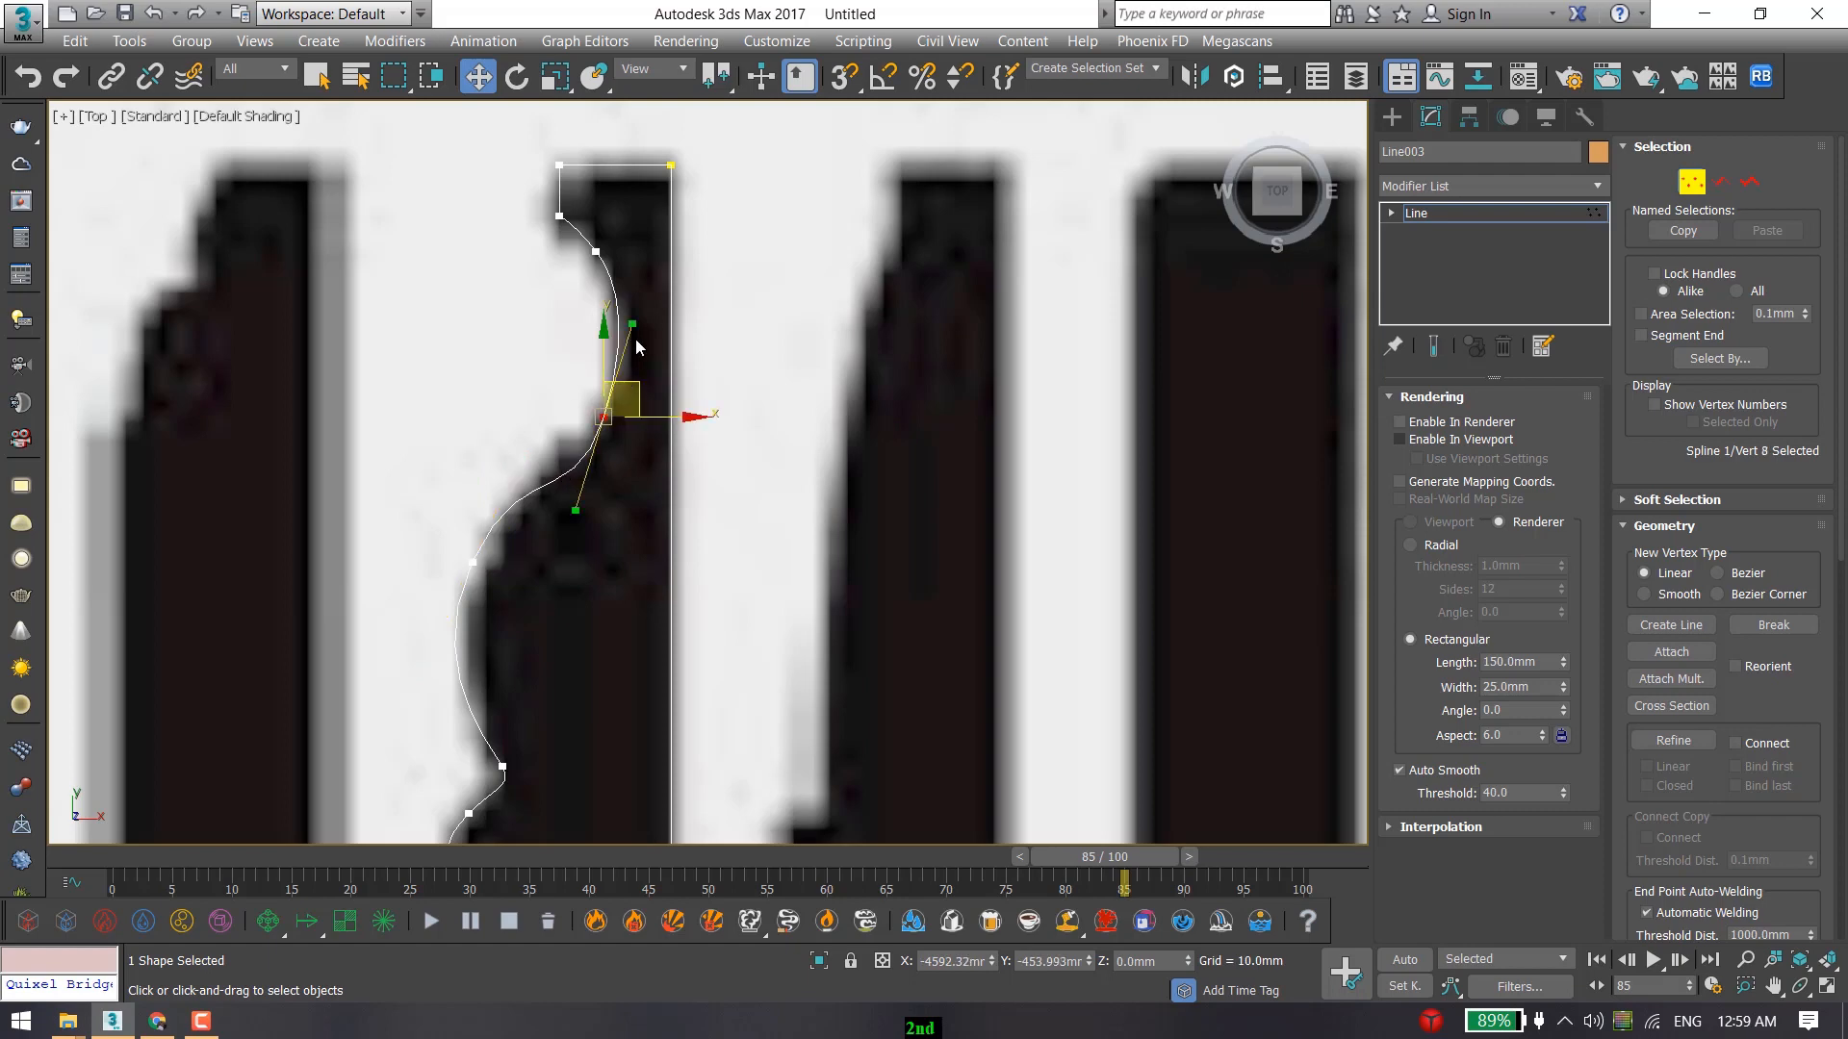
drag(637, 326, 637, 379)
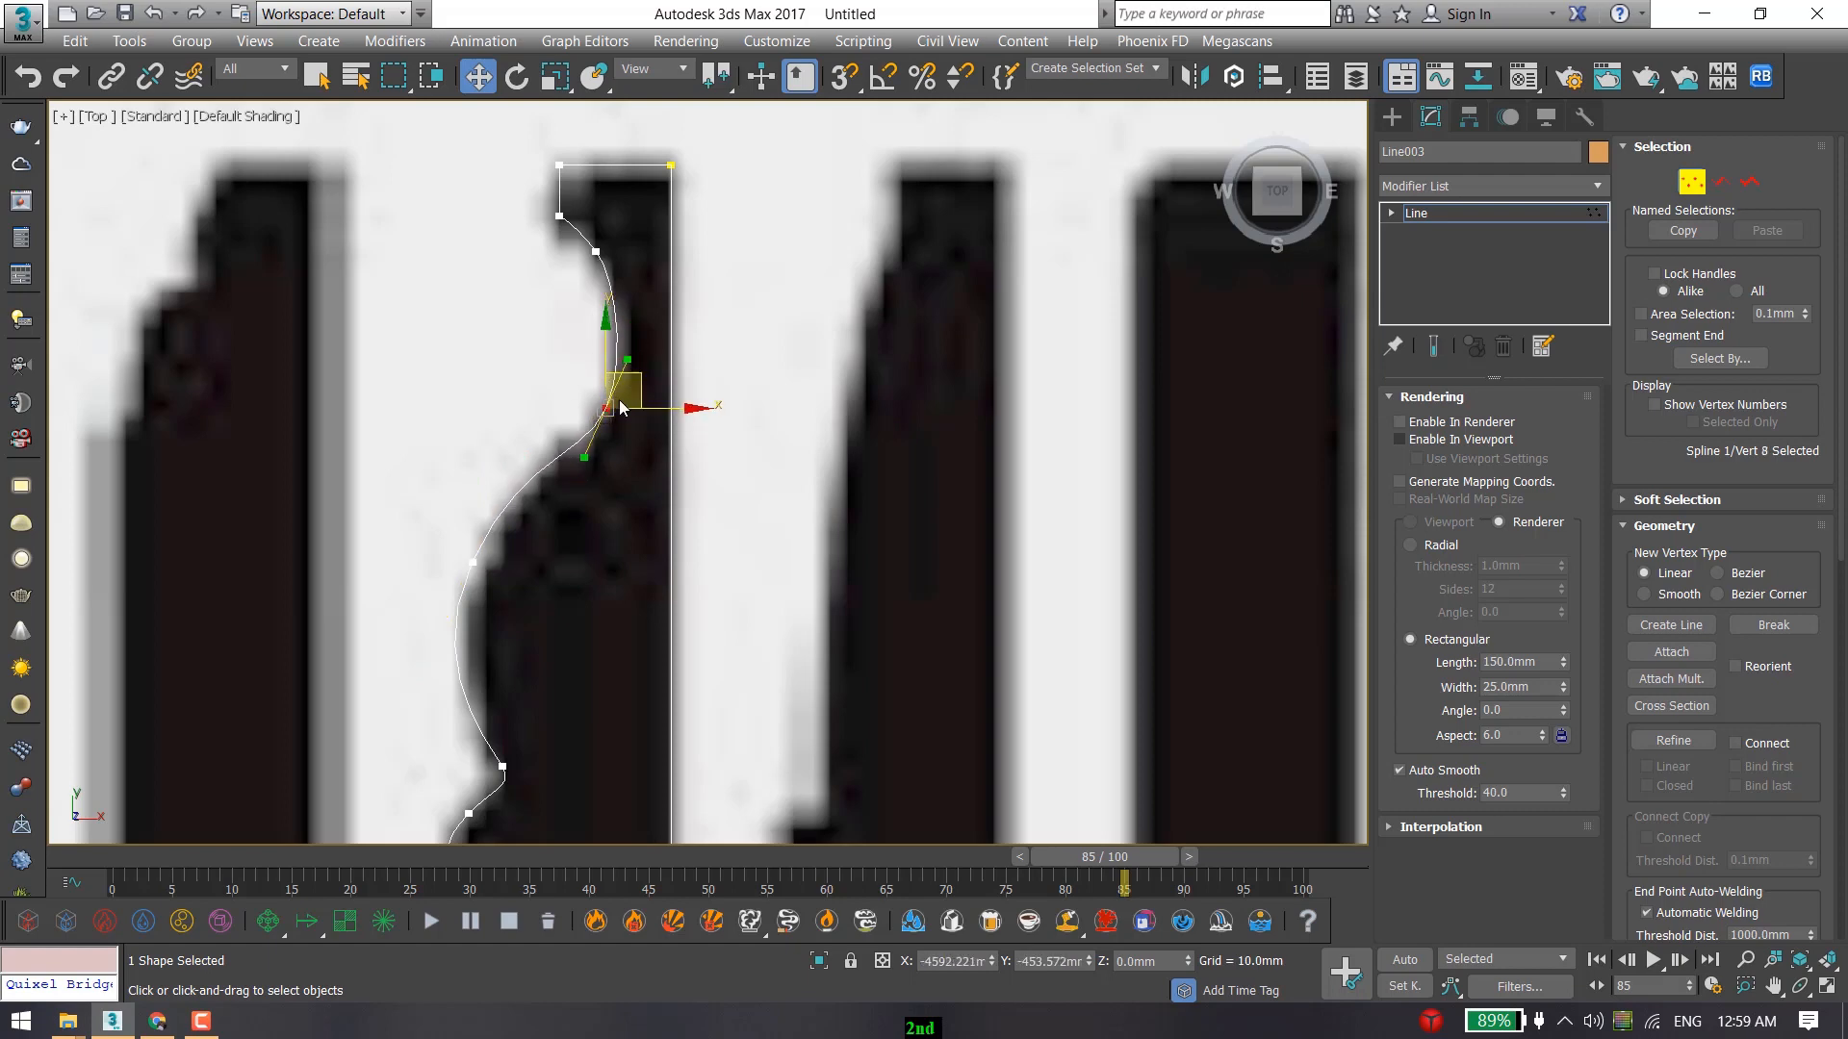
Adjust the Bezier handles and position of the vertex at the notch's innermost point.
scroll(569, 430, down, 4)
scroll(615, 523, up, 4)
click(587, 545)
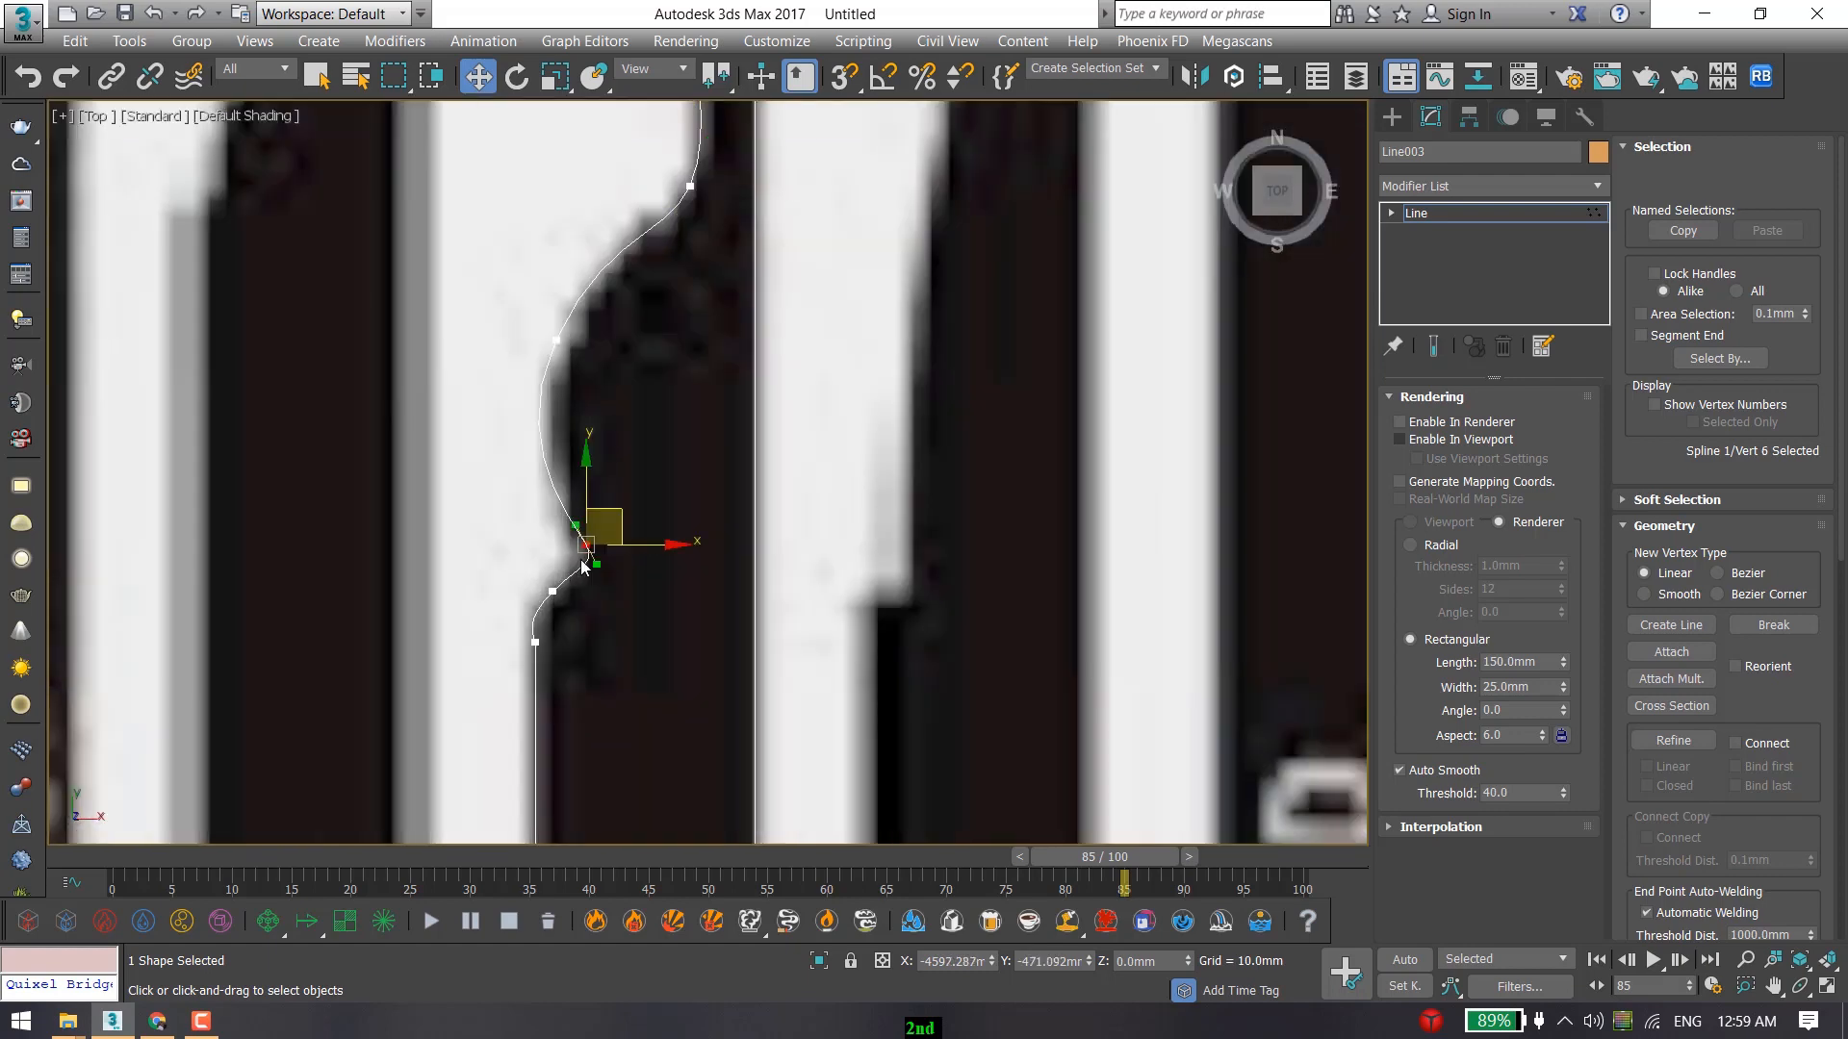
scroll(591, 551, up, 4)
mouse_move(609, 589)
mouse_down()
mouse_move(606, 610)
mouse_move(576, 578)
mouse_up()
drag(613, 517, 601, 518)
Fine-tune the Bezier handle of the vertex just below the notch to smooth the curve into the front edge.
scroll(522, 612, down, 5)
scroll(511, 640, up, 4)
click(558, 572)
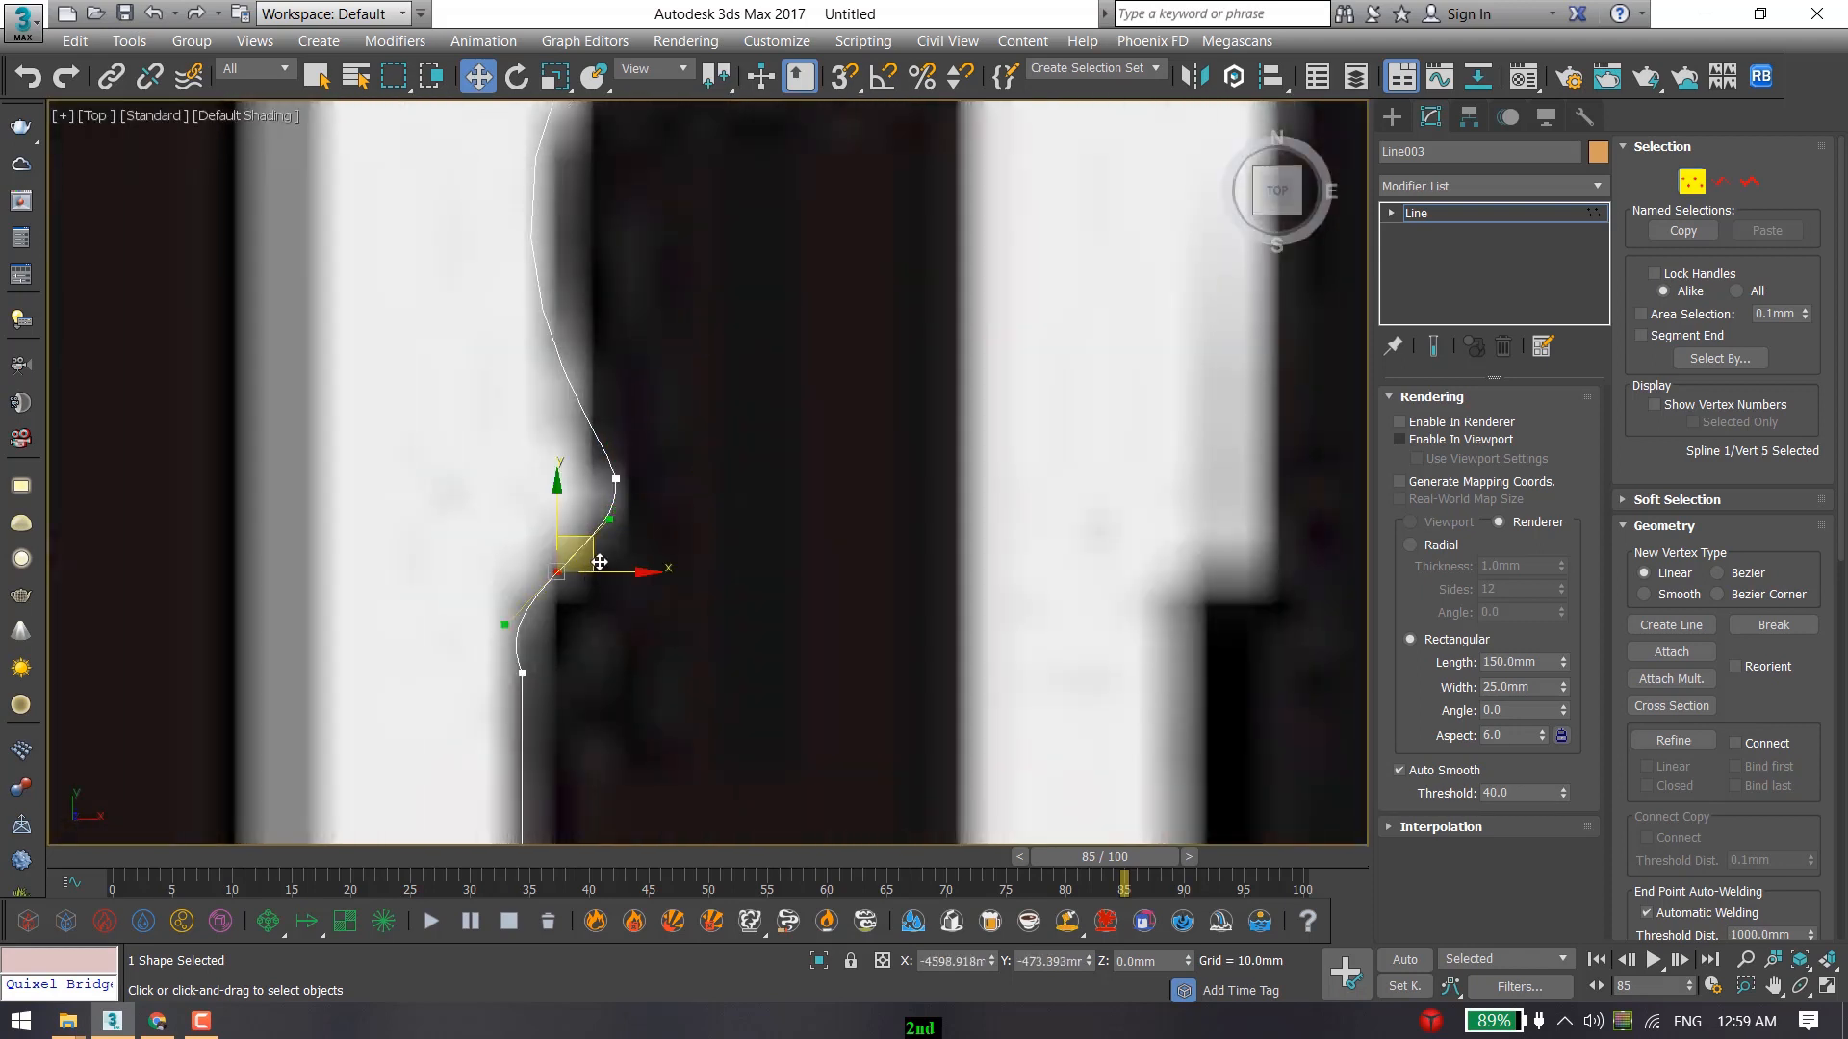
mouse_move(608, 516)
mouse_down()
mouse_move(576, 555)
mouse_move(588, 542)
mouse_up()
scroll(588, 543, down, 10)
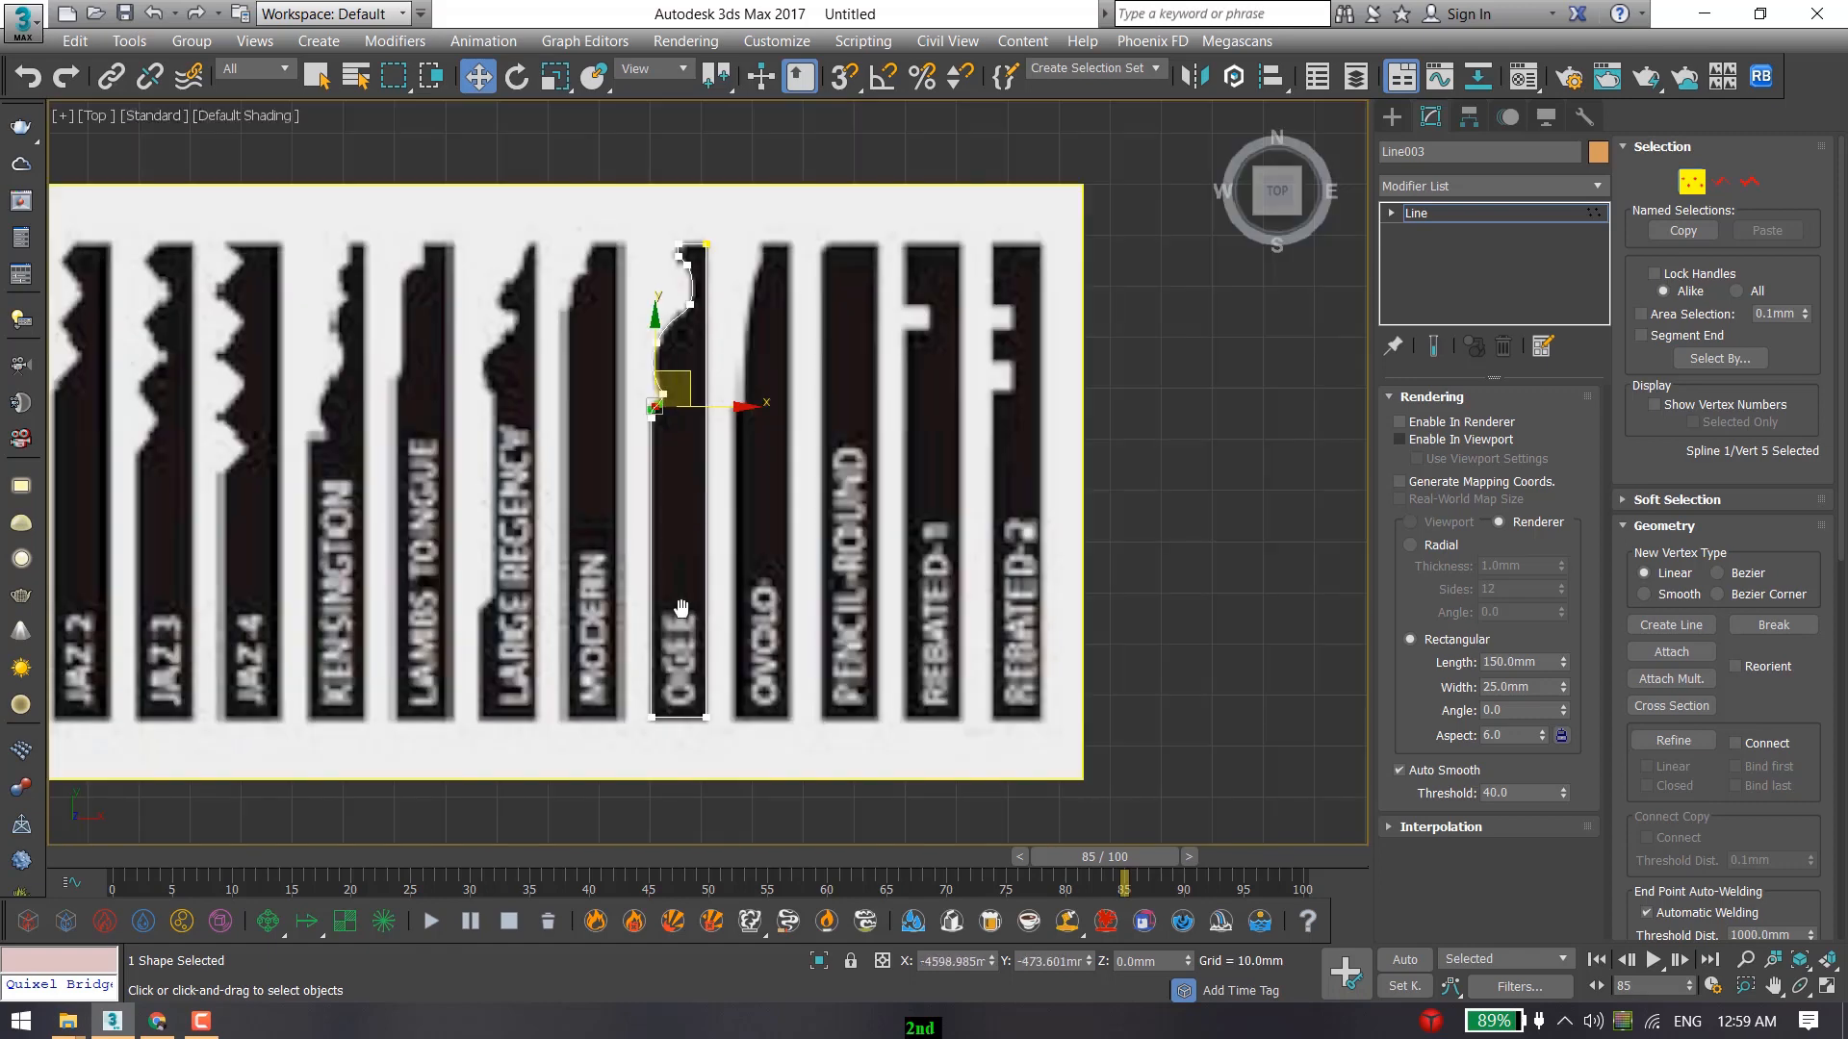
Check the traced profile's two bottom corner vertices against the Ogee image and leave vertex editing.
middle_drag(681, 608, 644, 597)
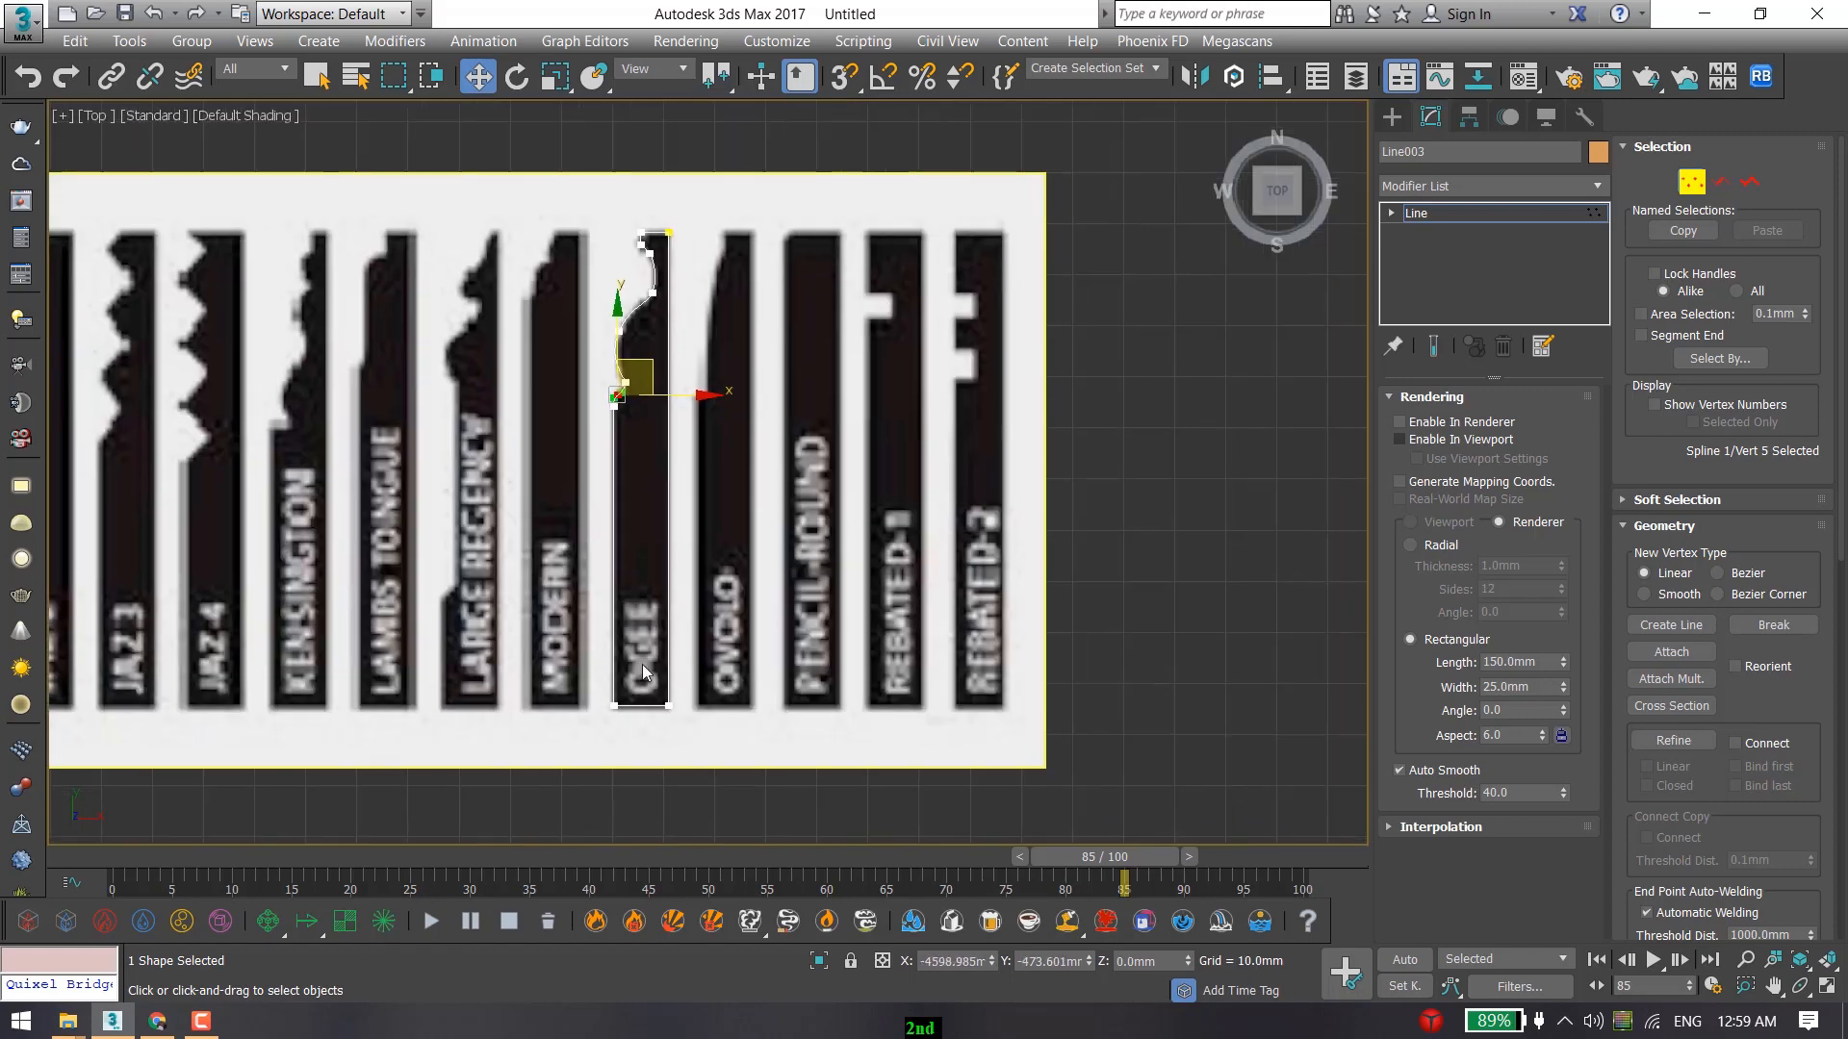
scroll(646, 679, up, 4)
drag(702, 695, 575, 733)
scroll(598, 731, up, 2)
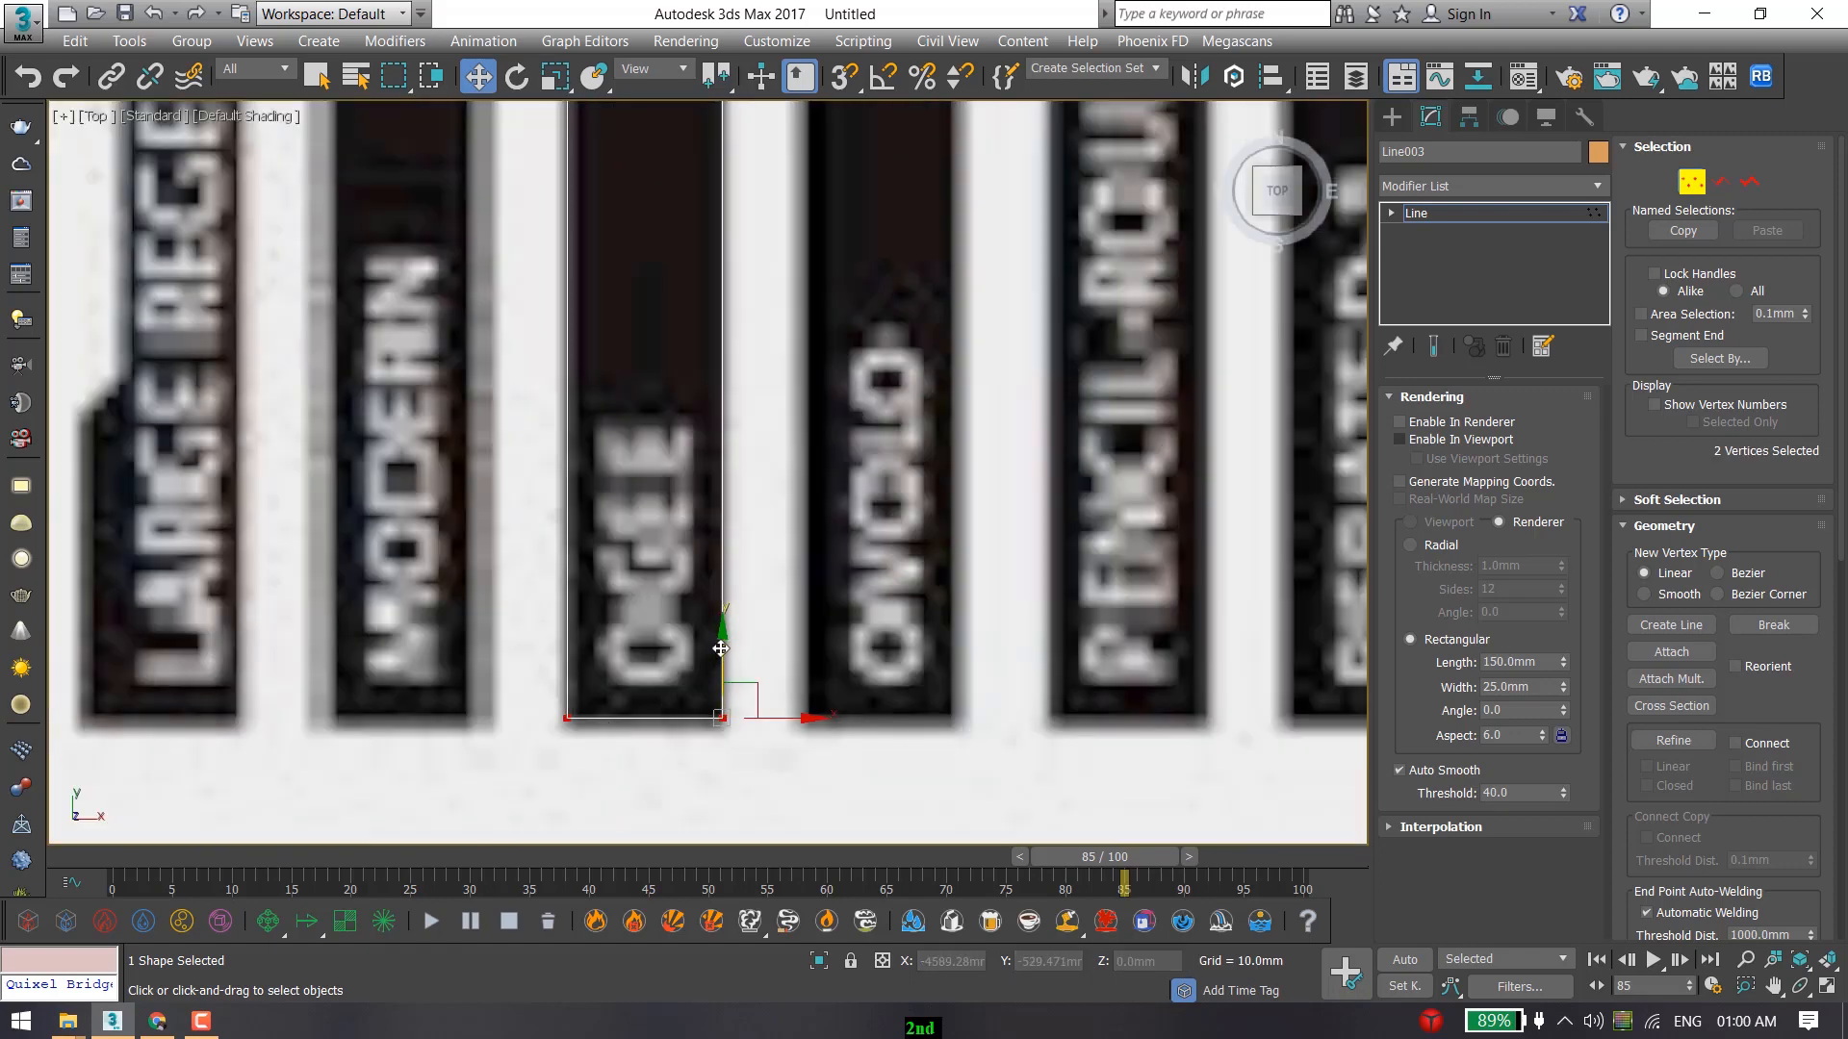
scroll(720, 648, down, 5)
click(1391, 119)
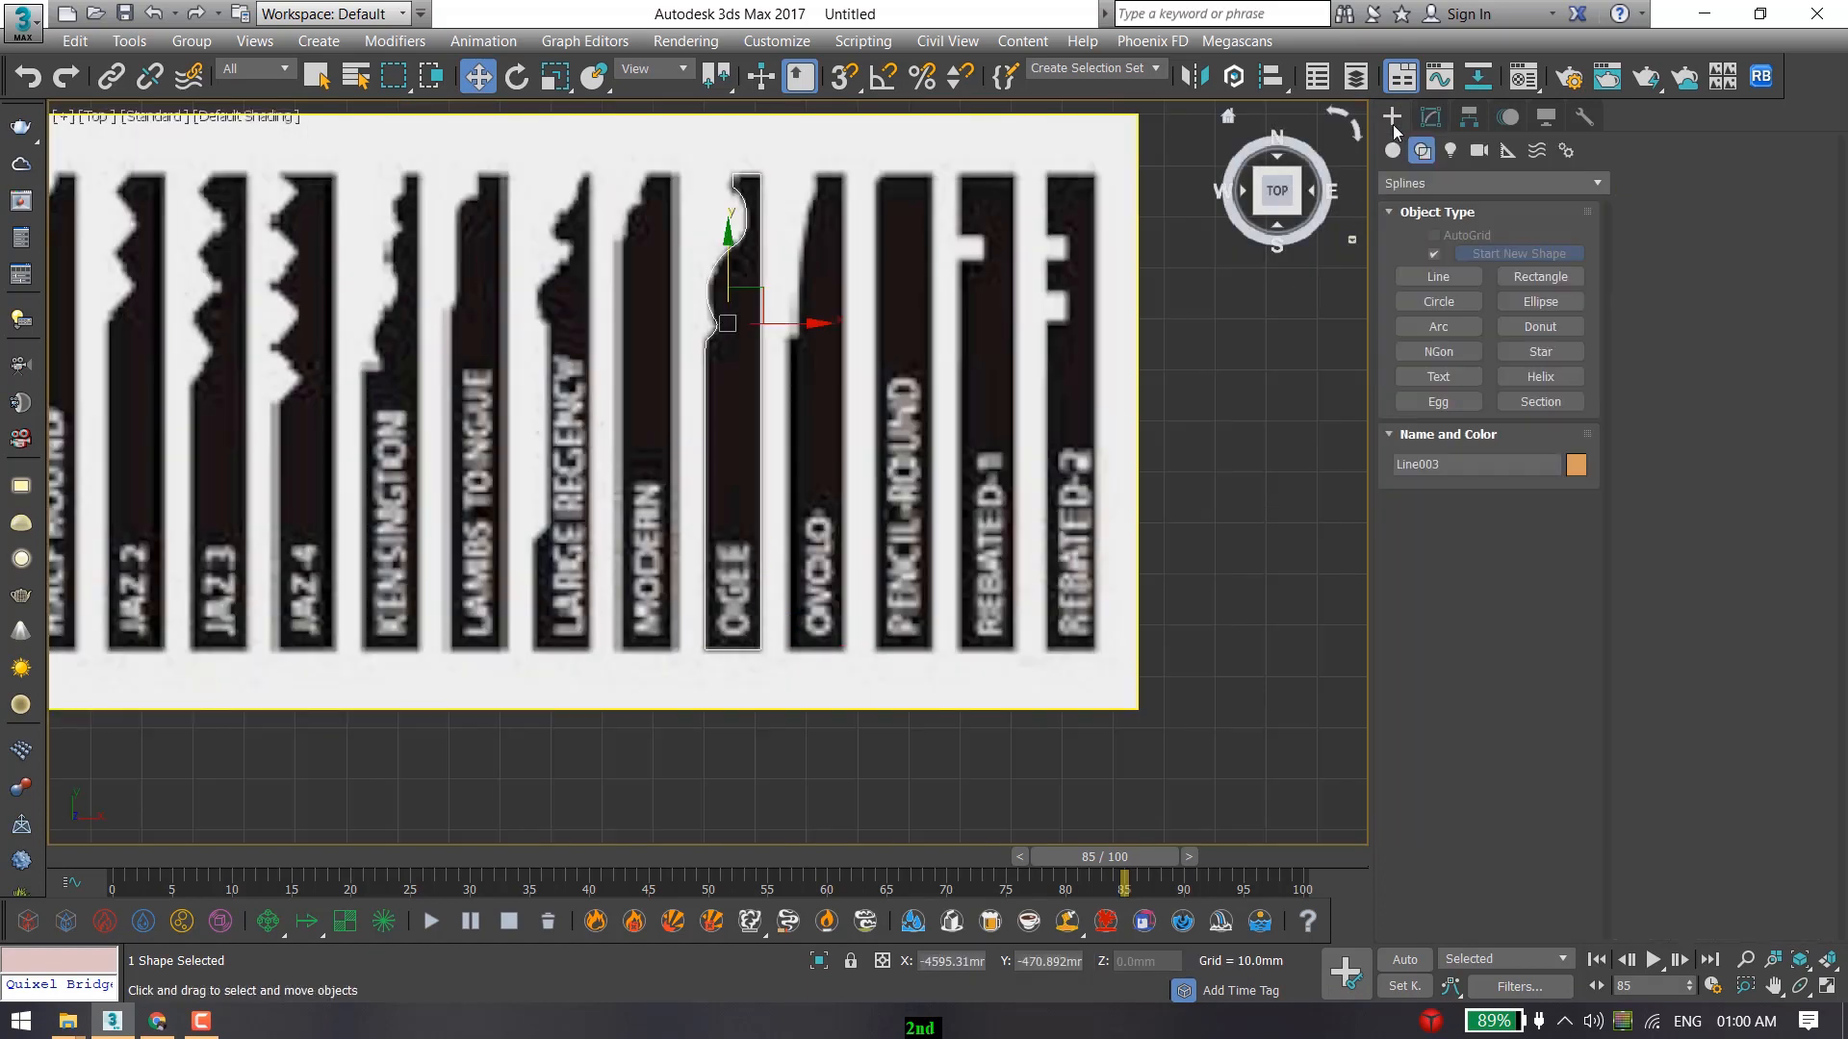
Delete the reference image plane and bring the whole room into view.
click(1262, 454)
click(876, 466)
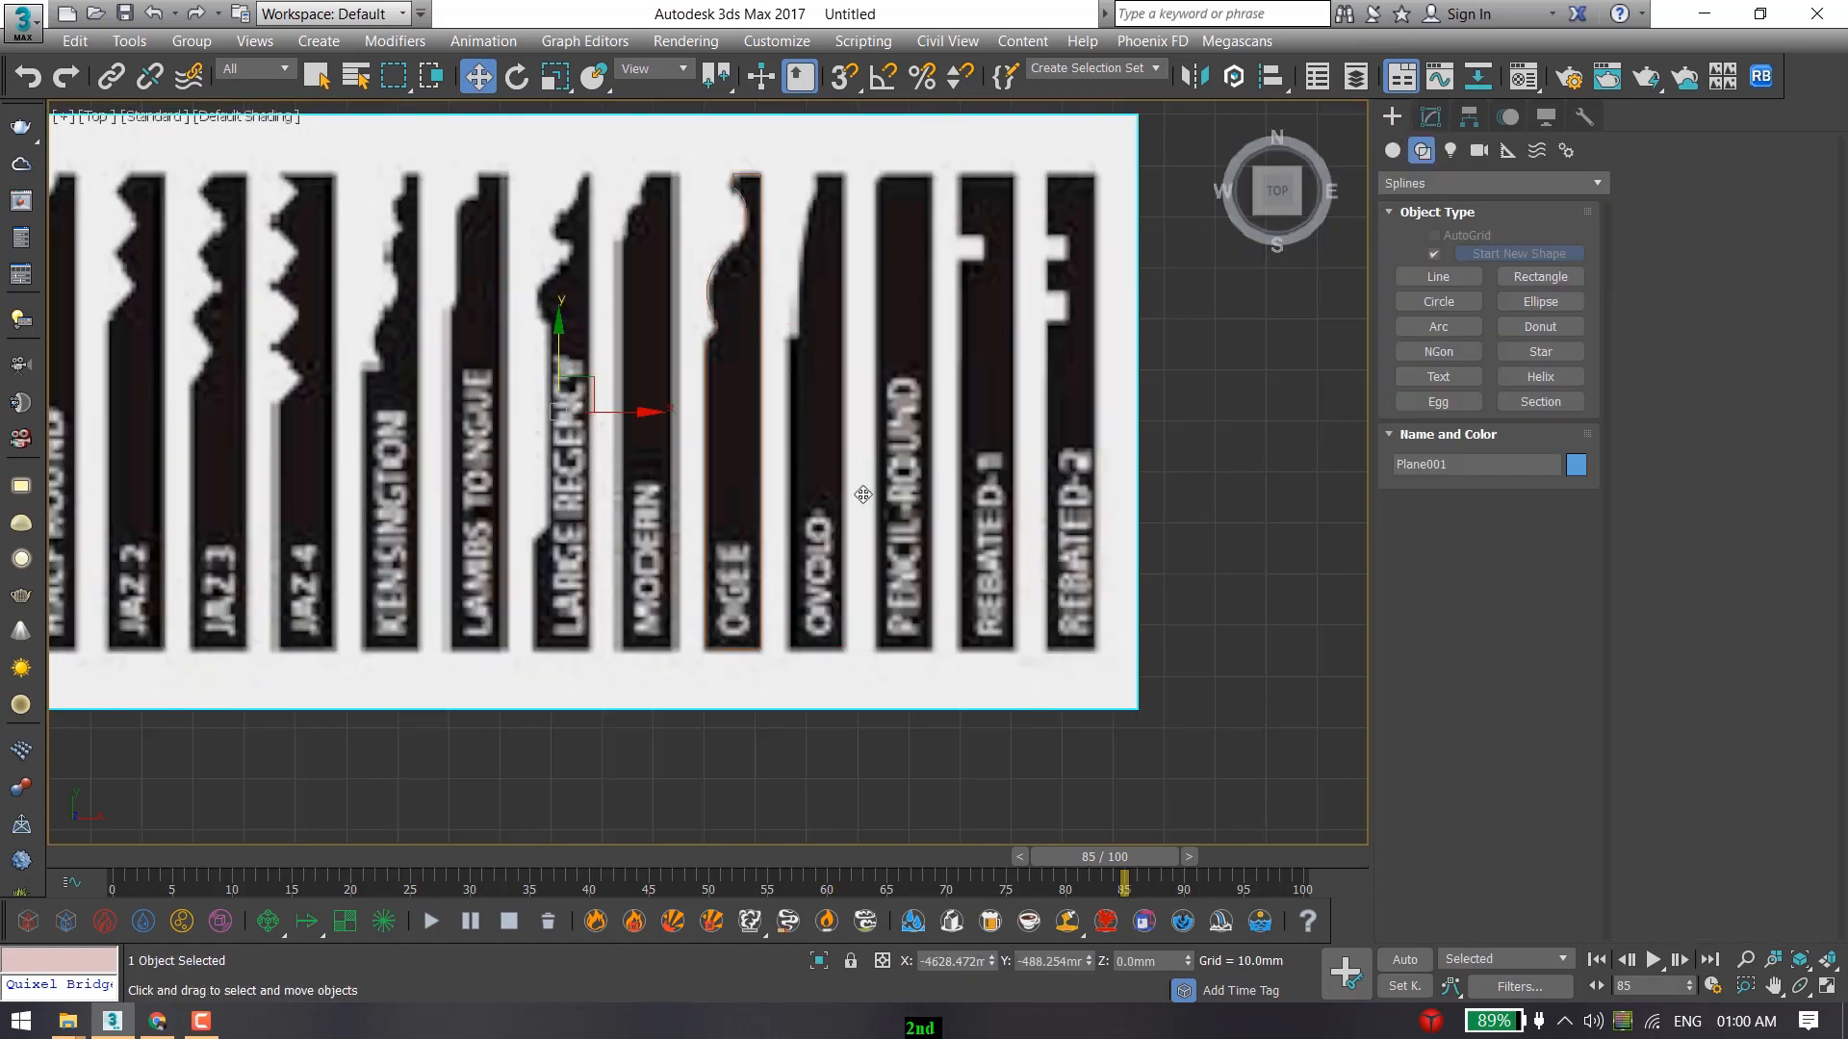
scroll(862, 503, down, 2)
middle_drag(860, 507, 783, 408)
key(Delete)
scroll(921, 554, down, 3)
scroll(729, 646, down, 10)
scroll(745, 642, down, 4)
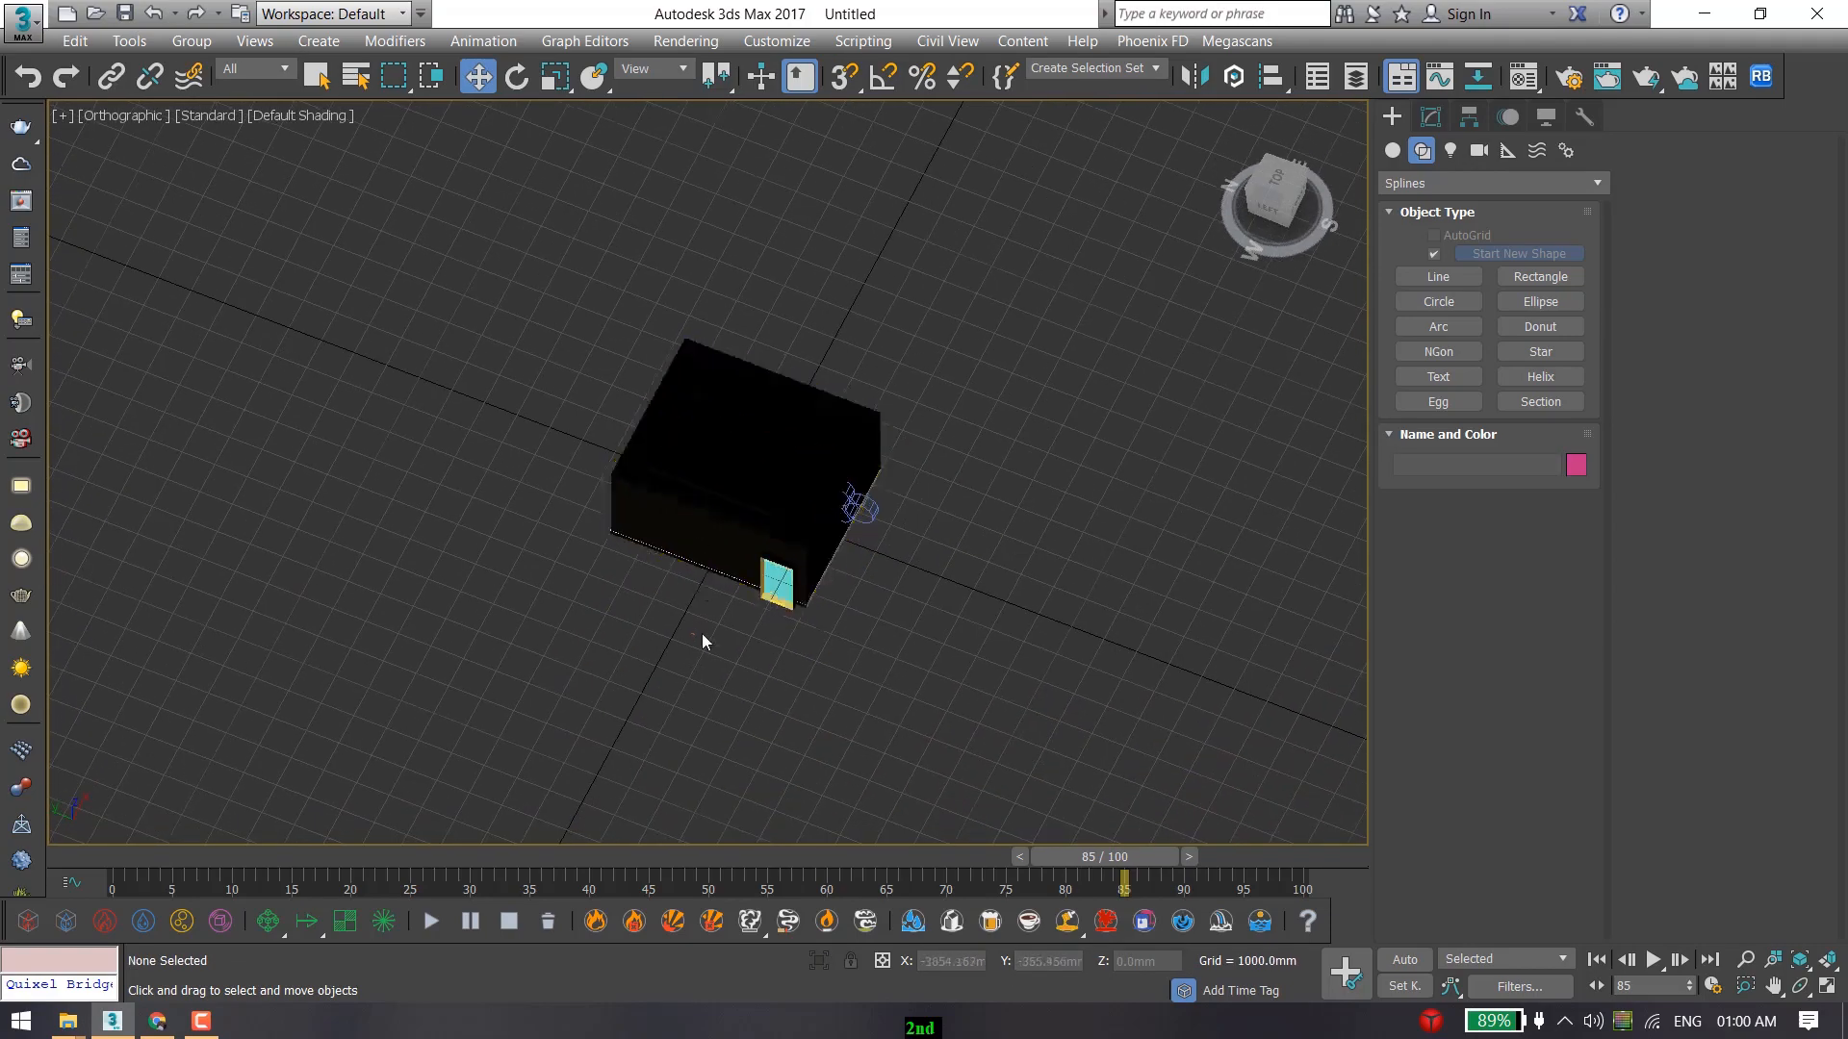
Isolate the skirting path line together with the traced Ogee profile and frame them in a perspective view.
scroll(783, 408, up, 6)
click(782, 408)
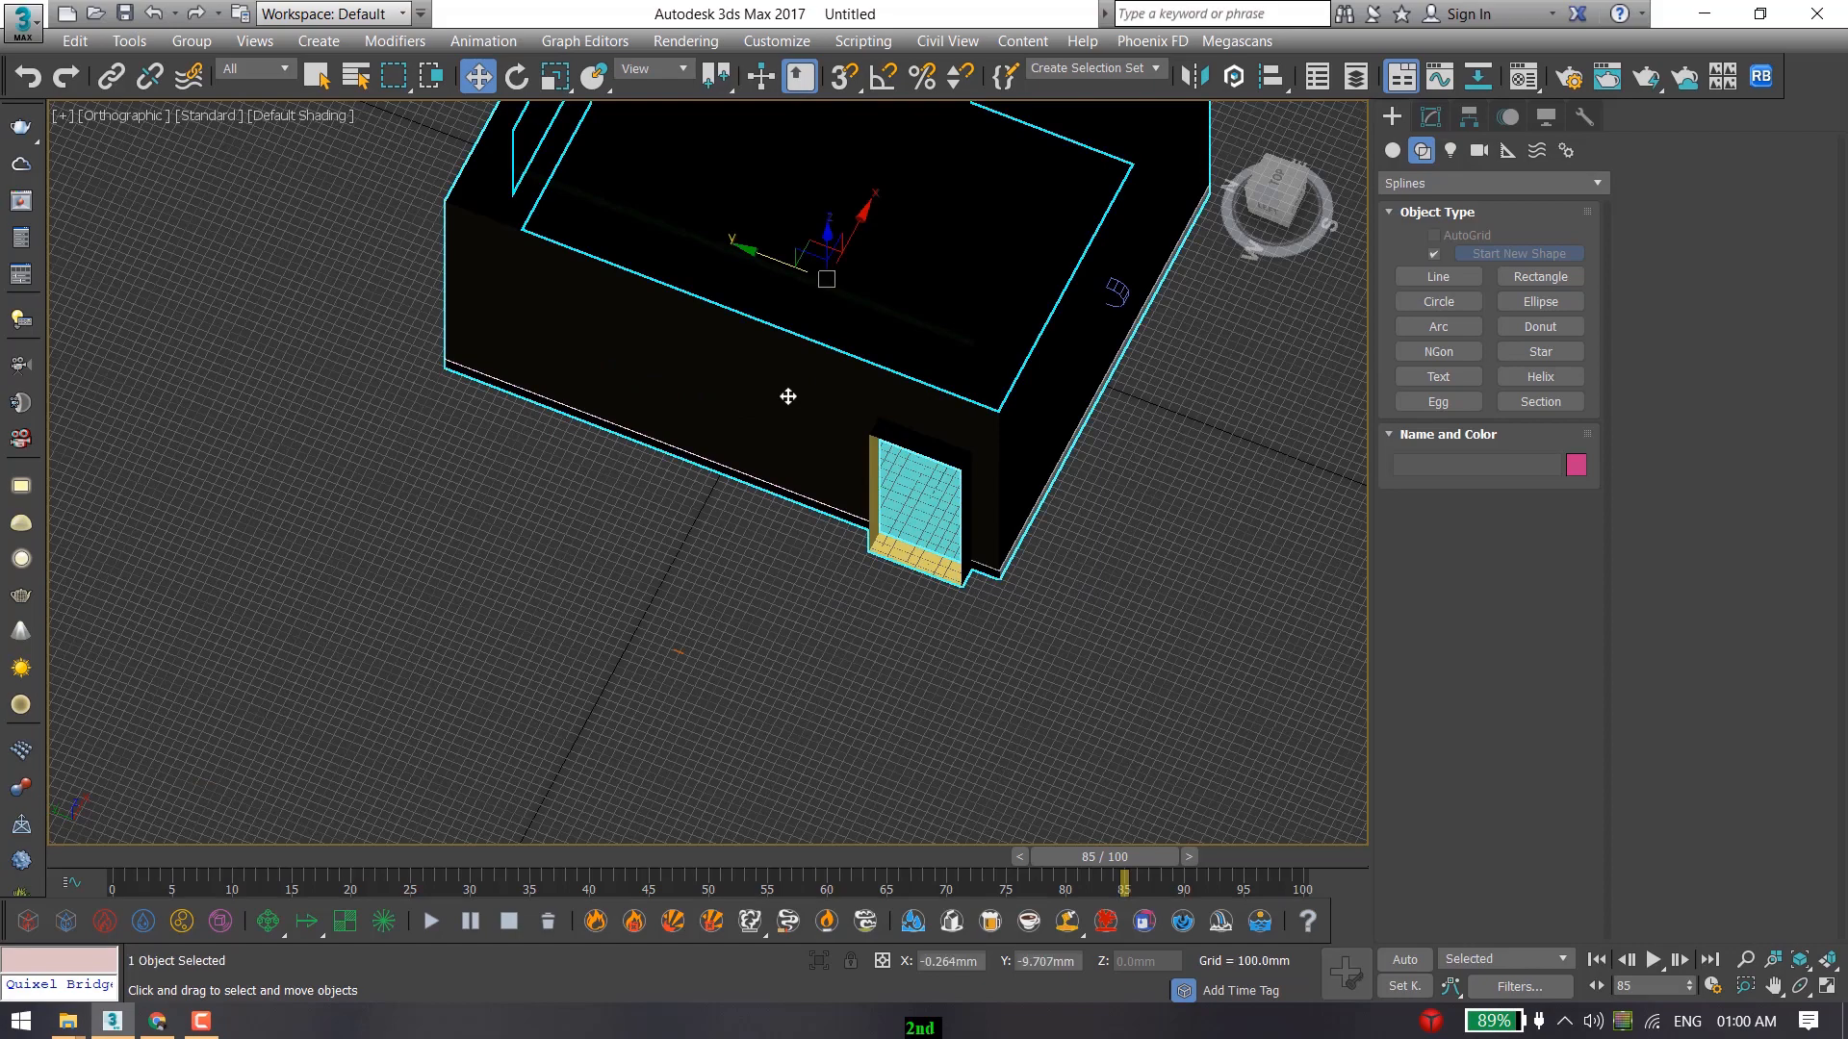
click(799, 495)
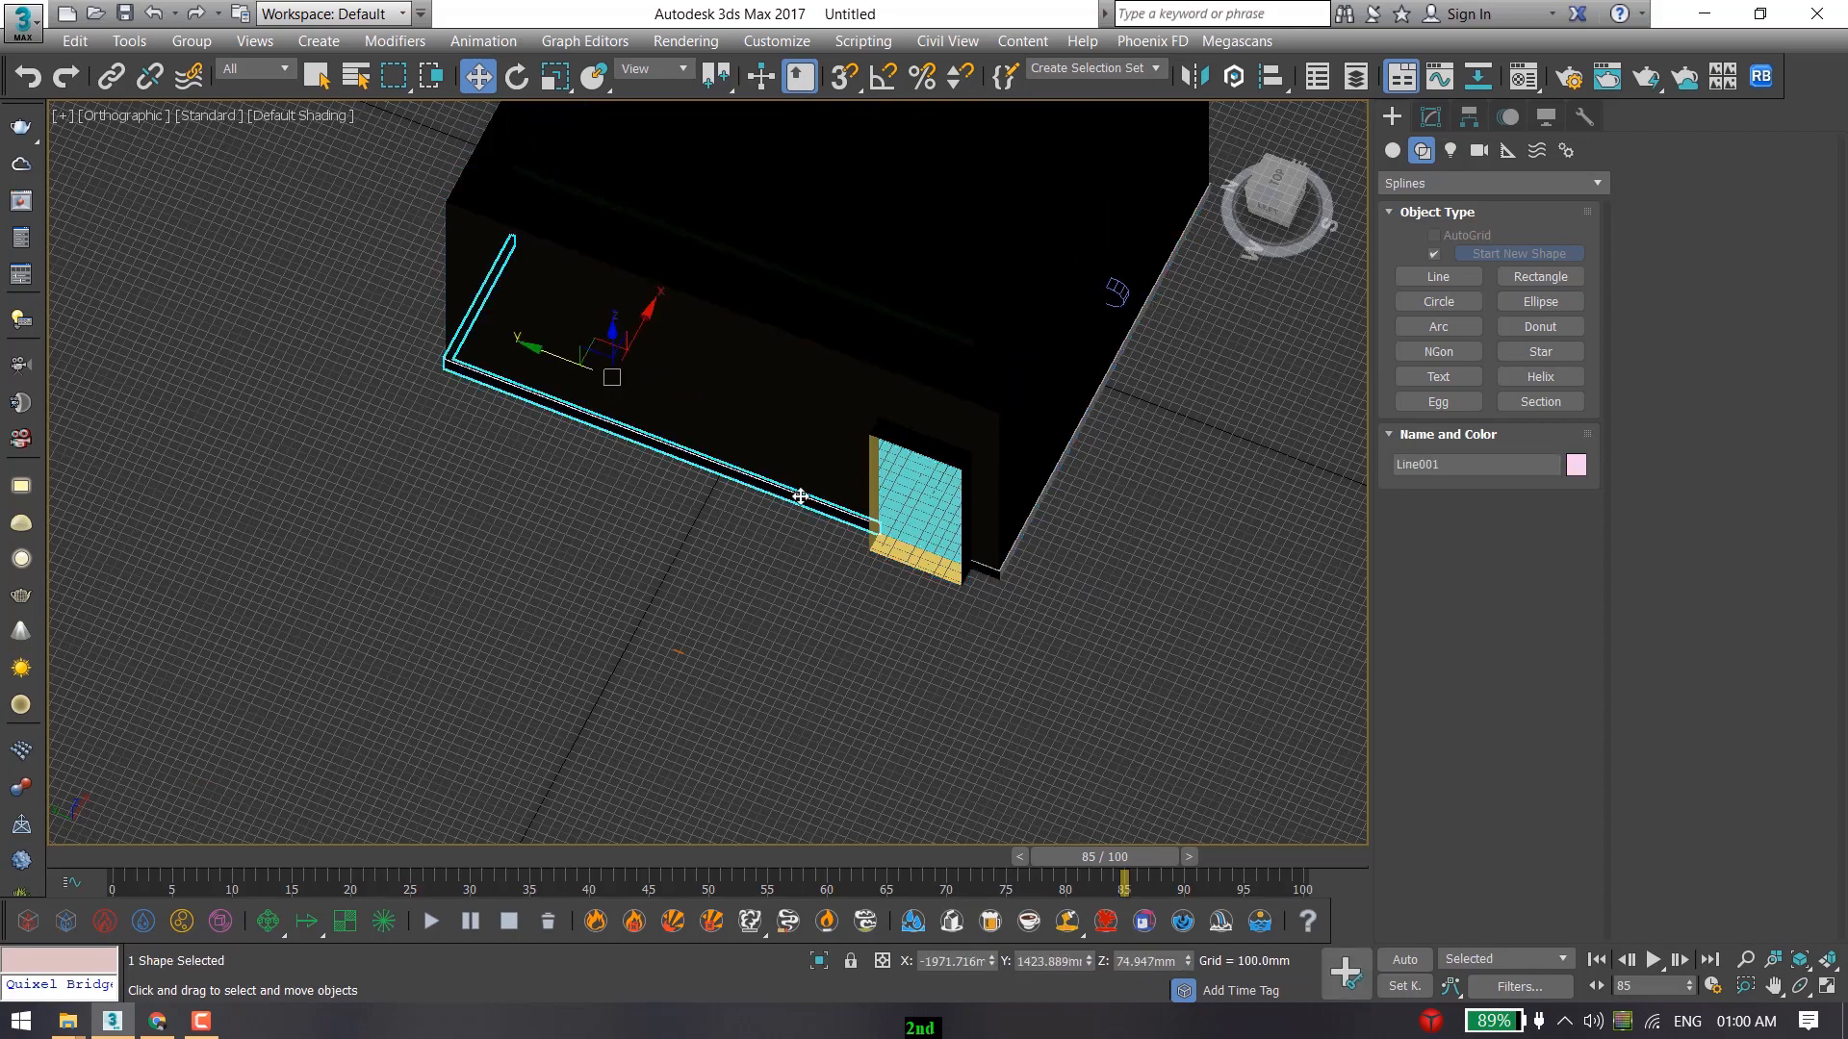
ctrl+drag(649, 687, 650, 685)
scroll(674, 635, up, 5)
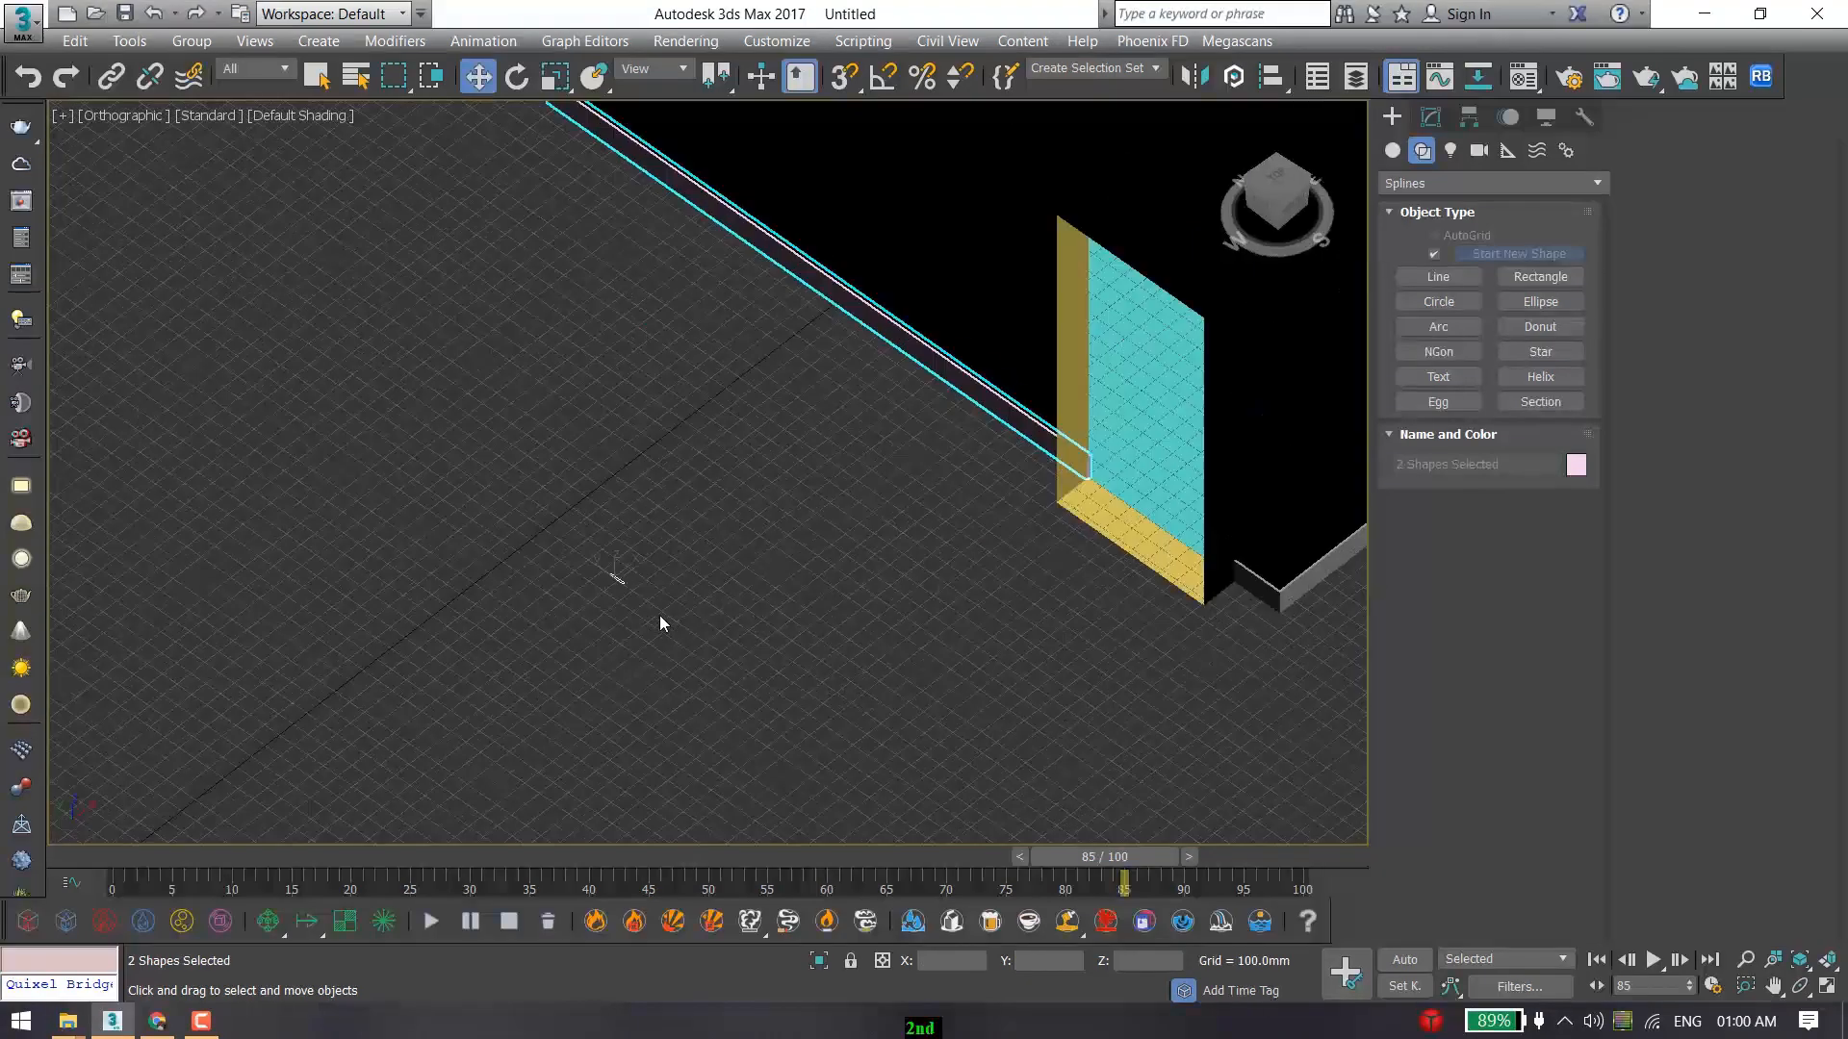
right_click(732, 527)
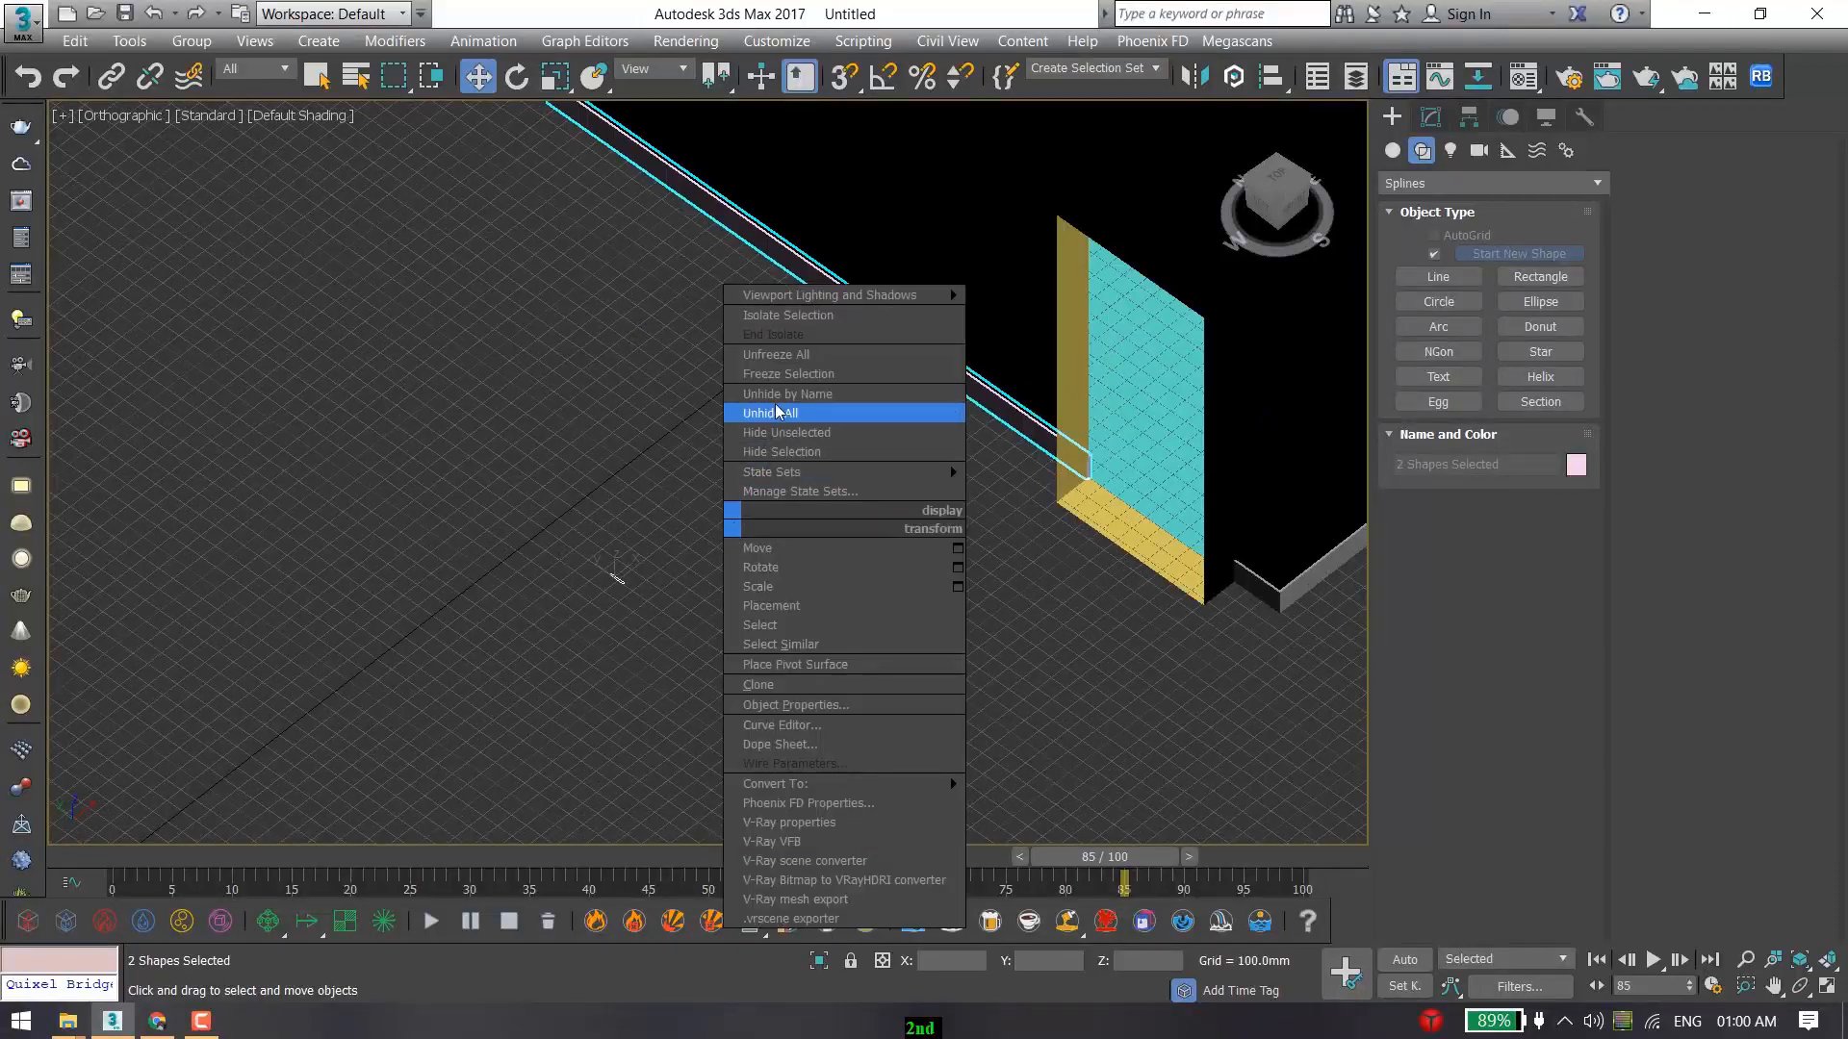
click(831, 321)
alt+middle_drag(812, 438, 741, 599)
key(p)
key(z)
scroll(719, 563, down, 3)
Turn off the viewport rendering of the skirting path so it is a plain line.
click(790, 504)
click(611, 541)
scroll(573, 545, up, 5)
click(1434, 120)
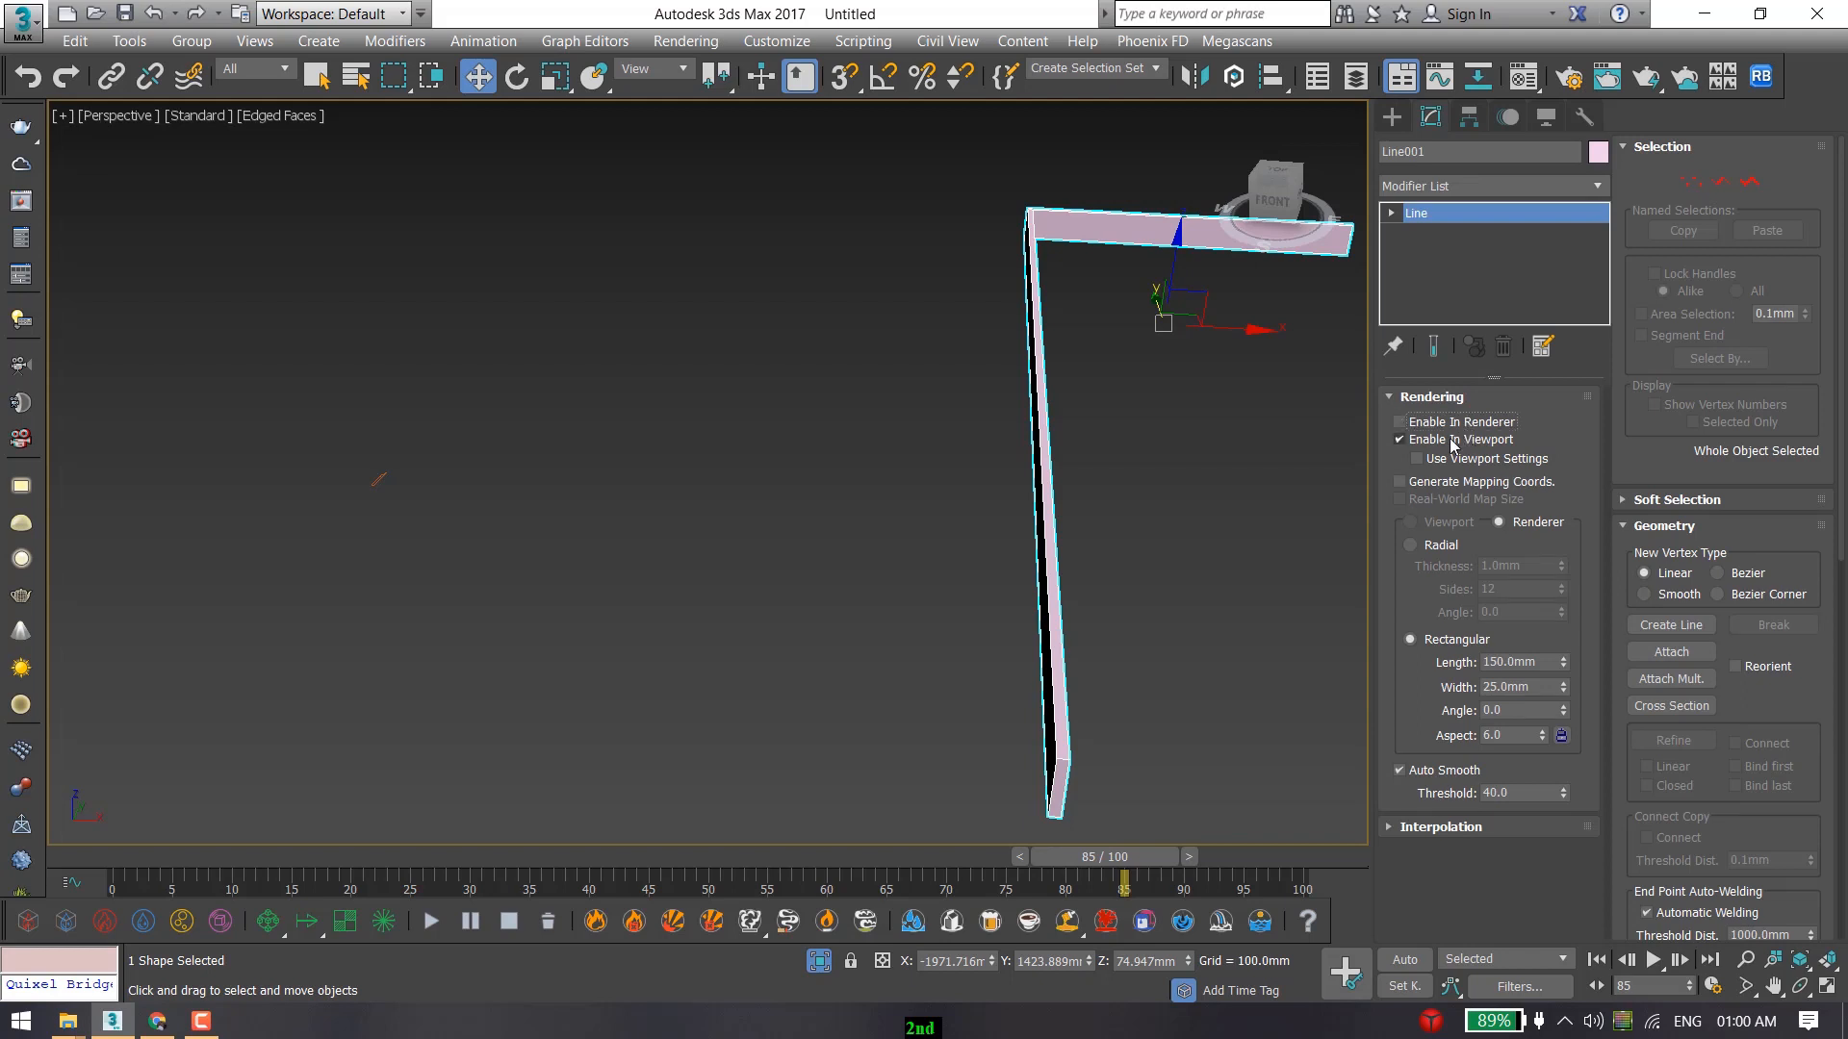
click(1400, 440)
alt+middle_drag(1311, 506, 1340, 402)
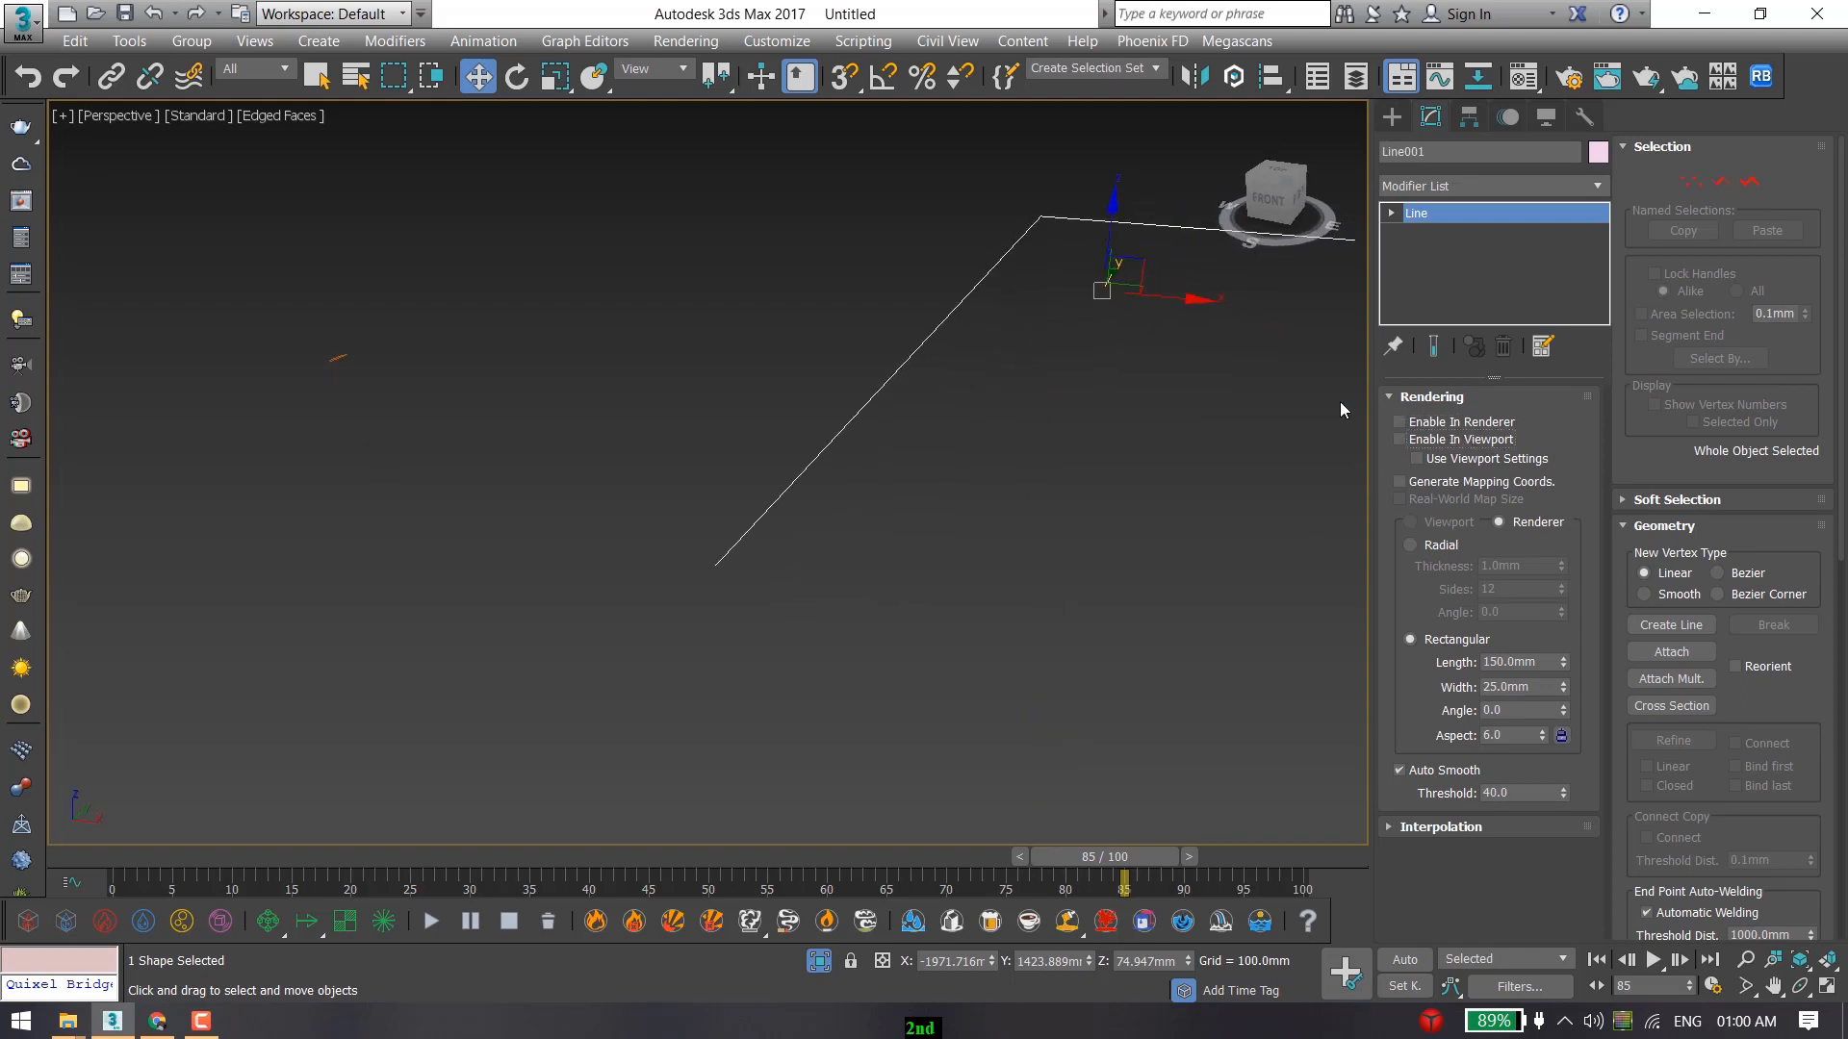
Add a Sweep modifier to the skirting path line.
click(1506, 193)
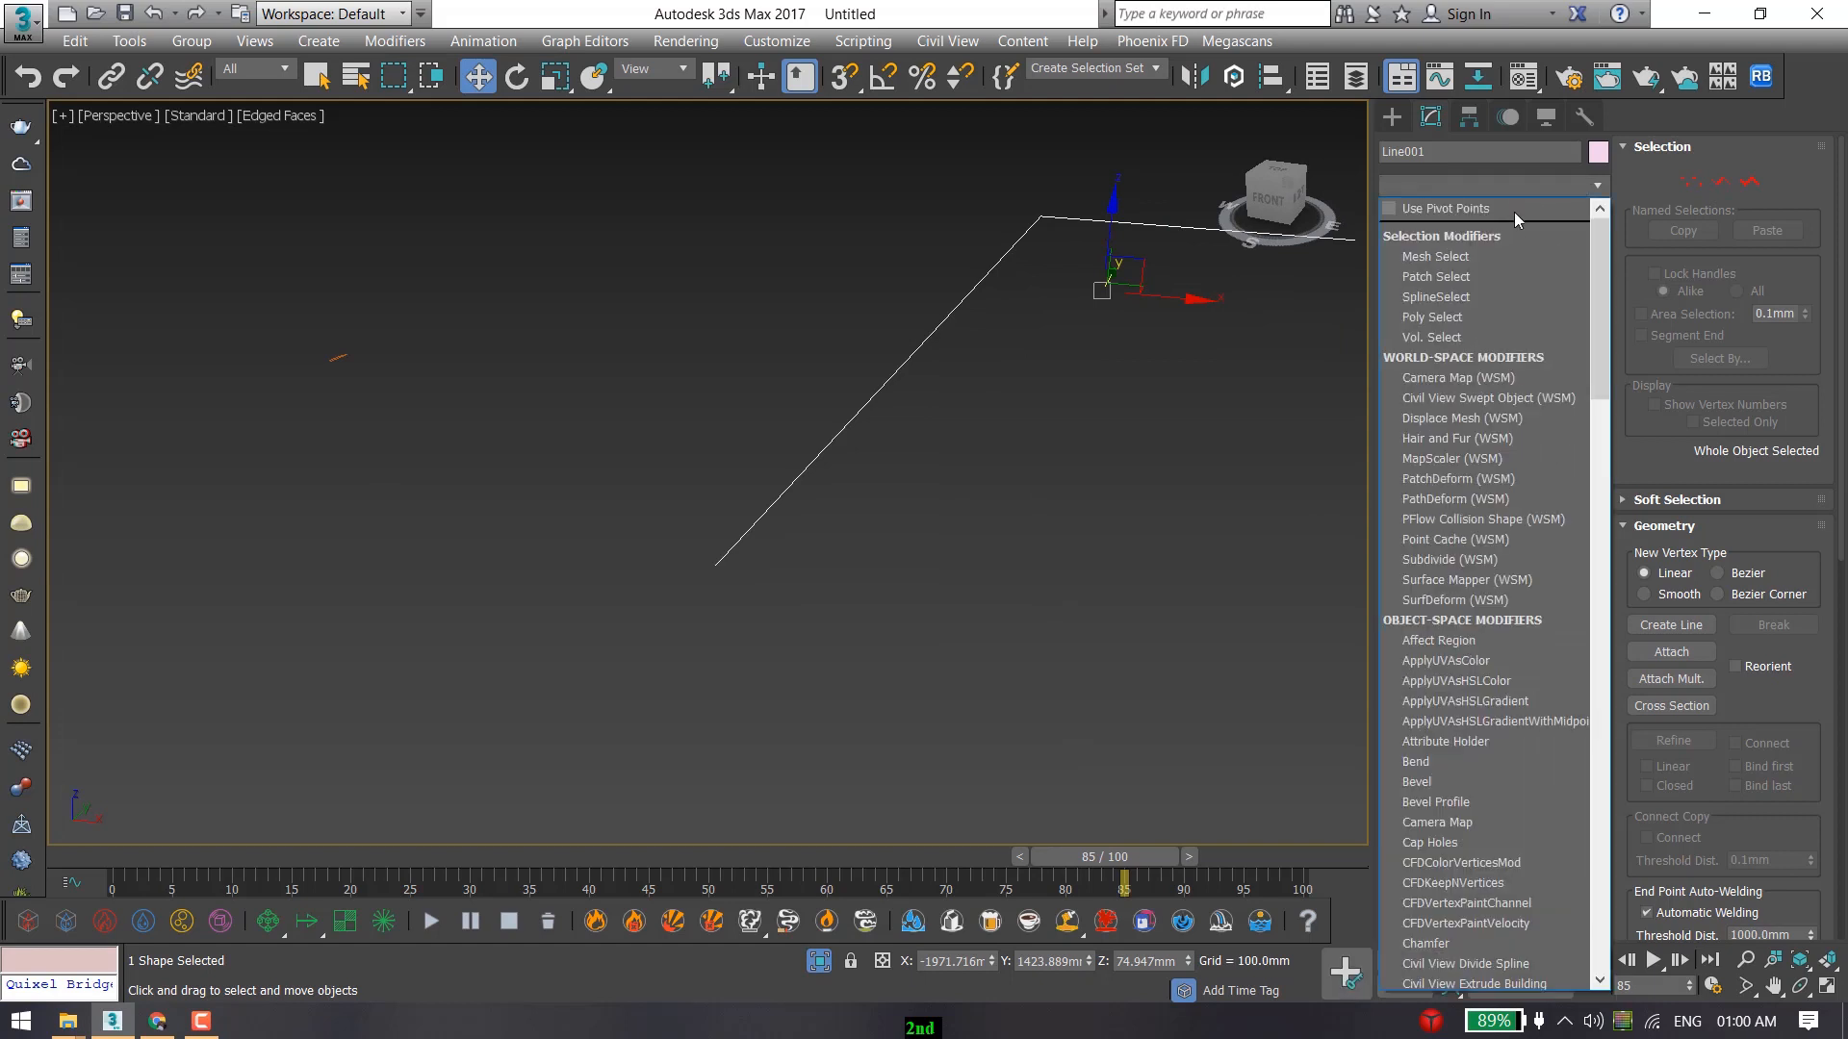
key(s)
key(s)
key(s)
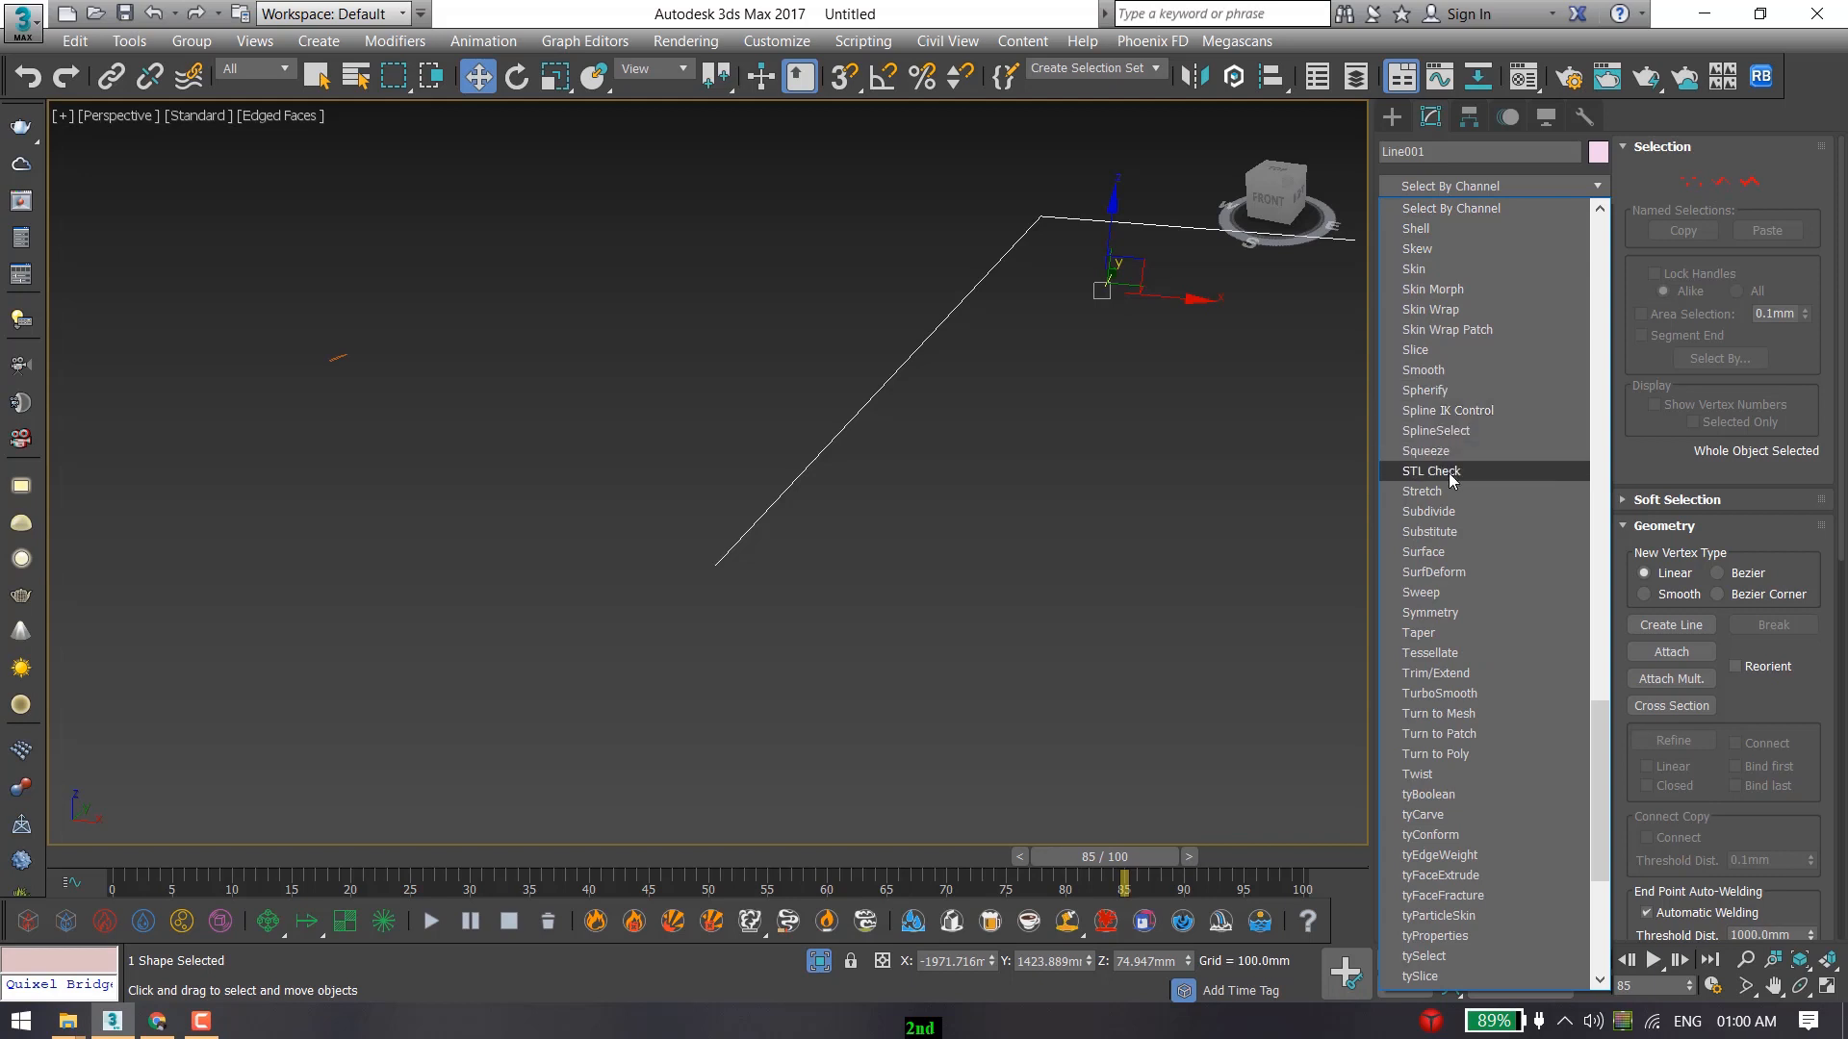
click(1455, 593)
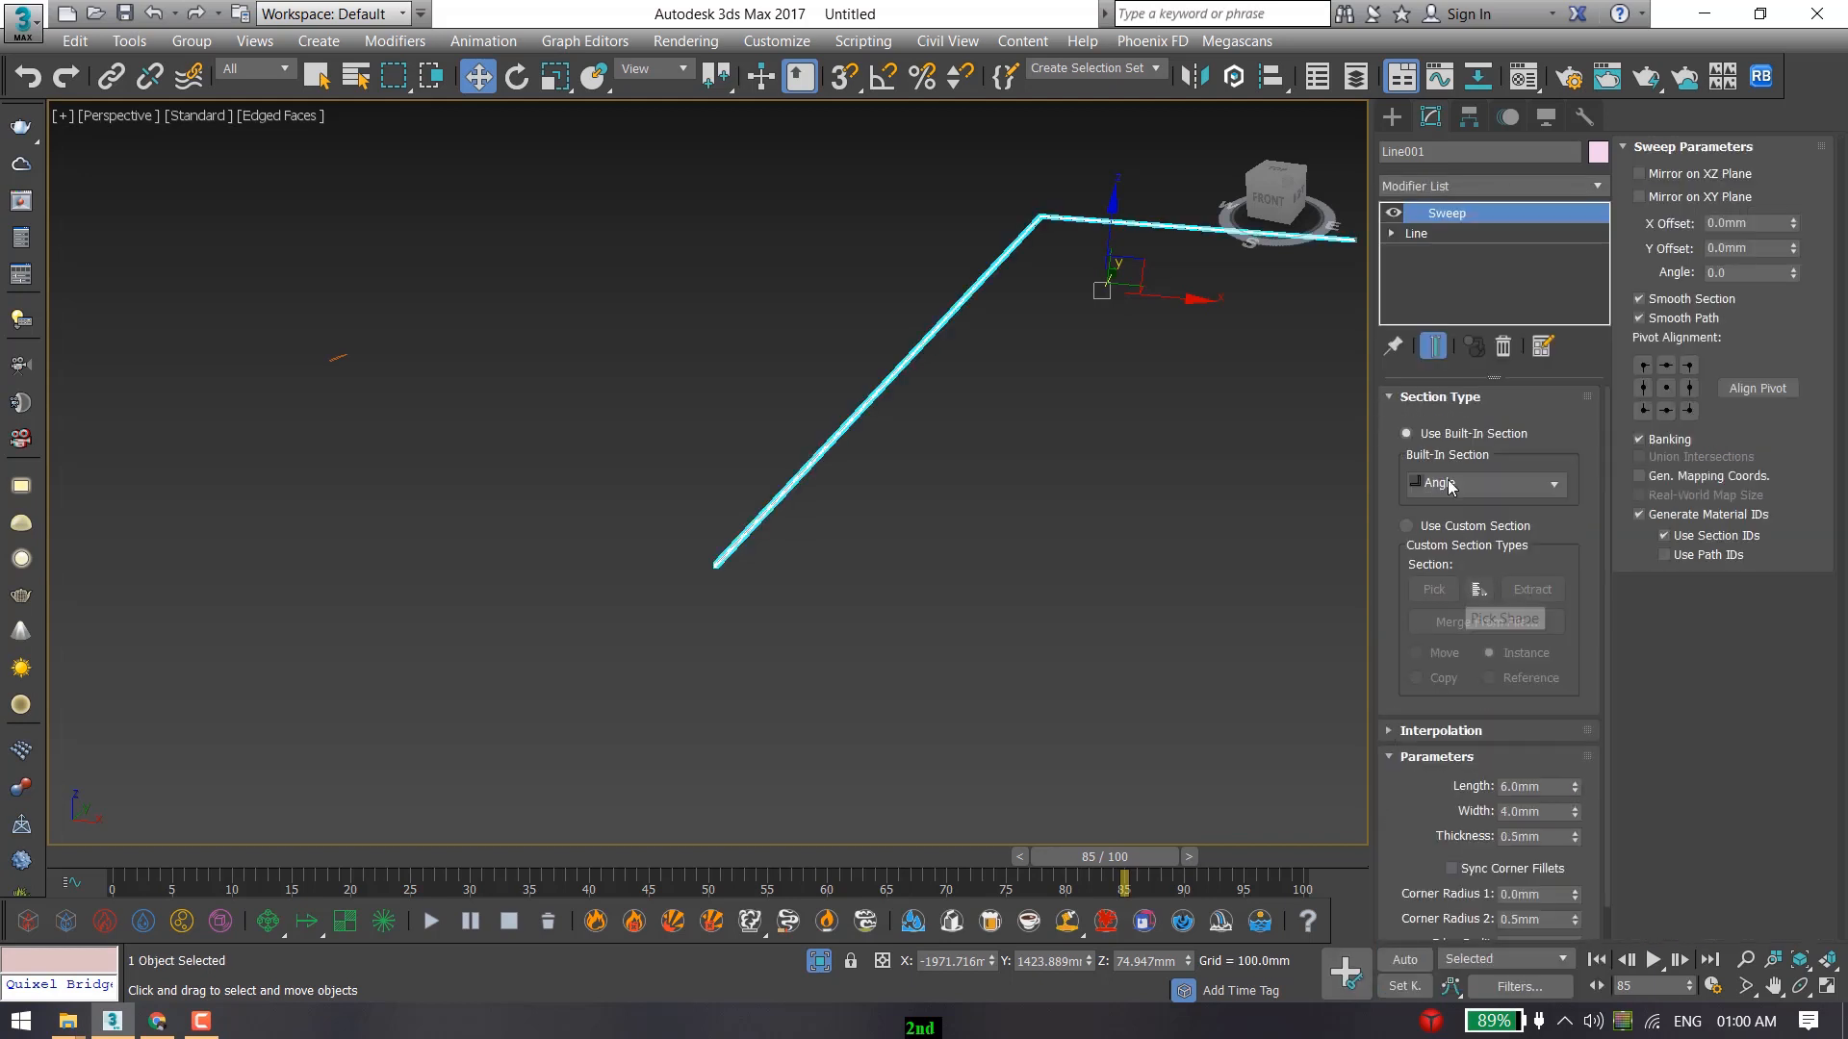
Set the Sweep to use a custom section and pick the traced Ogee profile as its shape.
click(1438, 527)
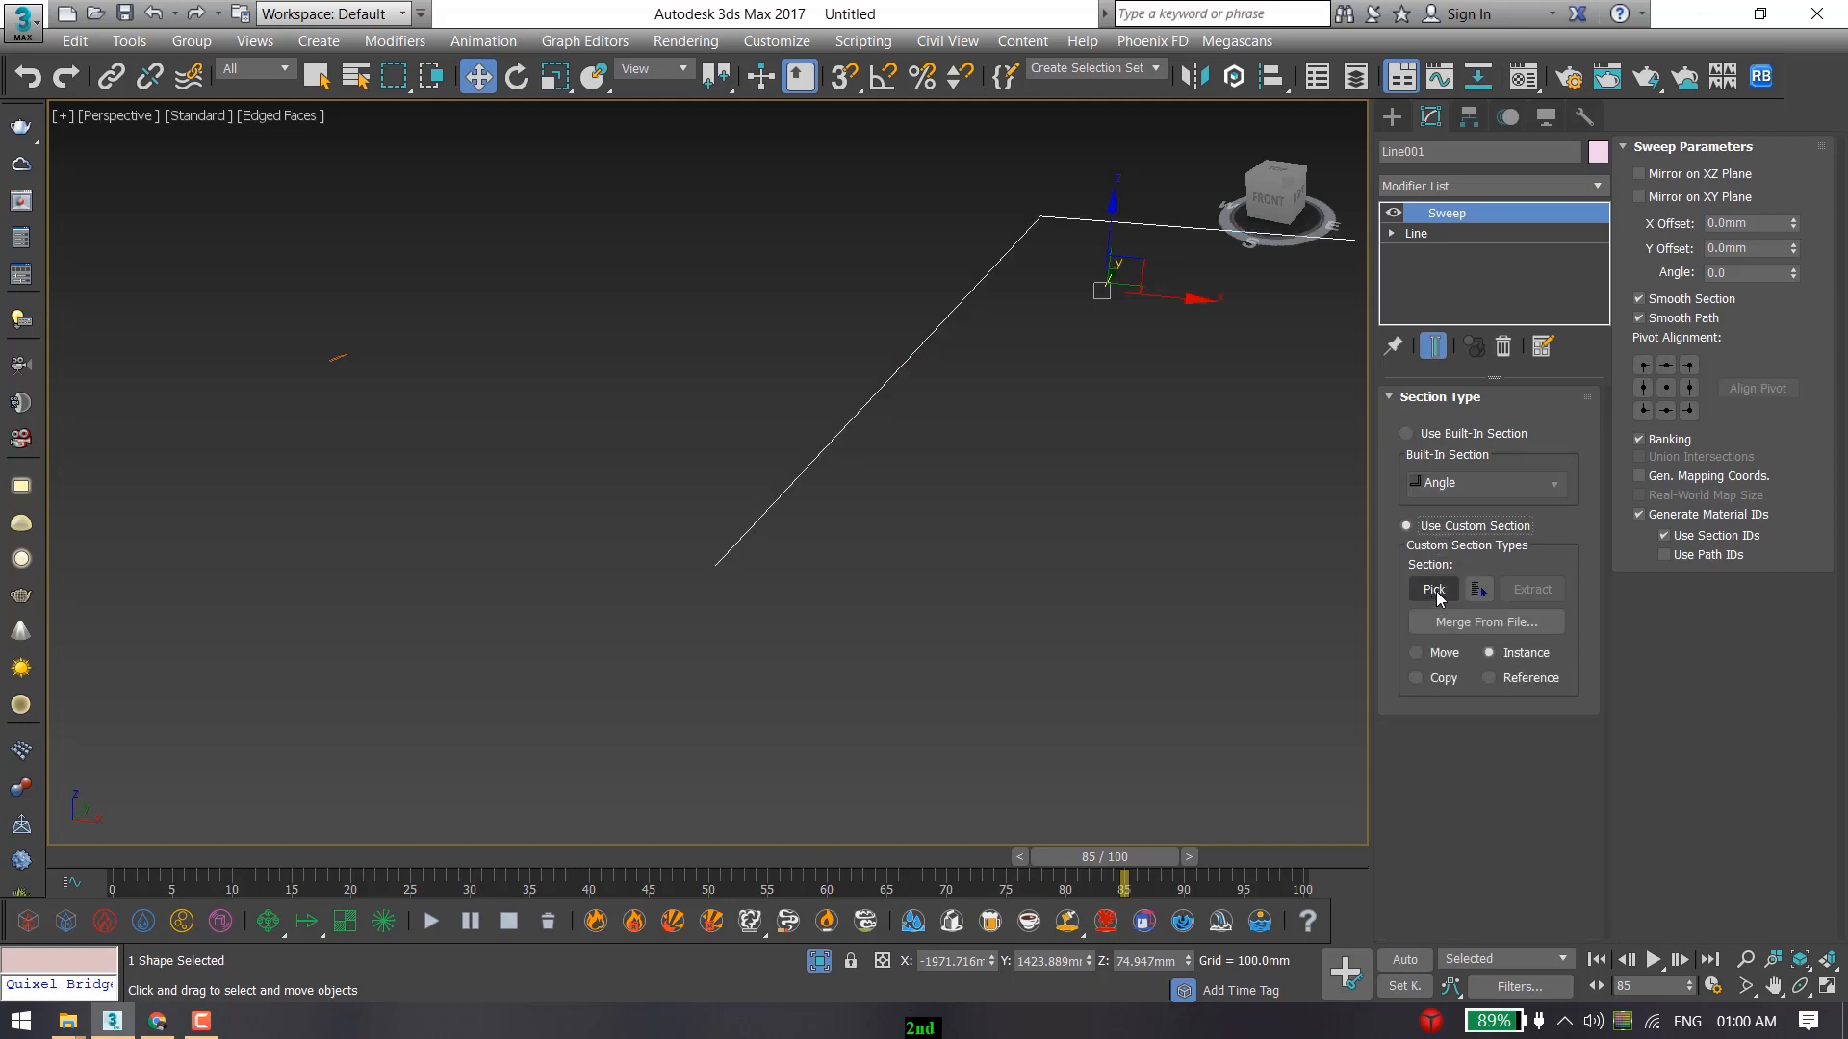
click(1434, 590)
alt+middle_drag(672, 475, 535, 575)
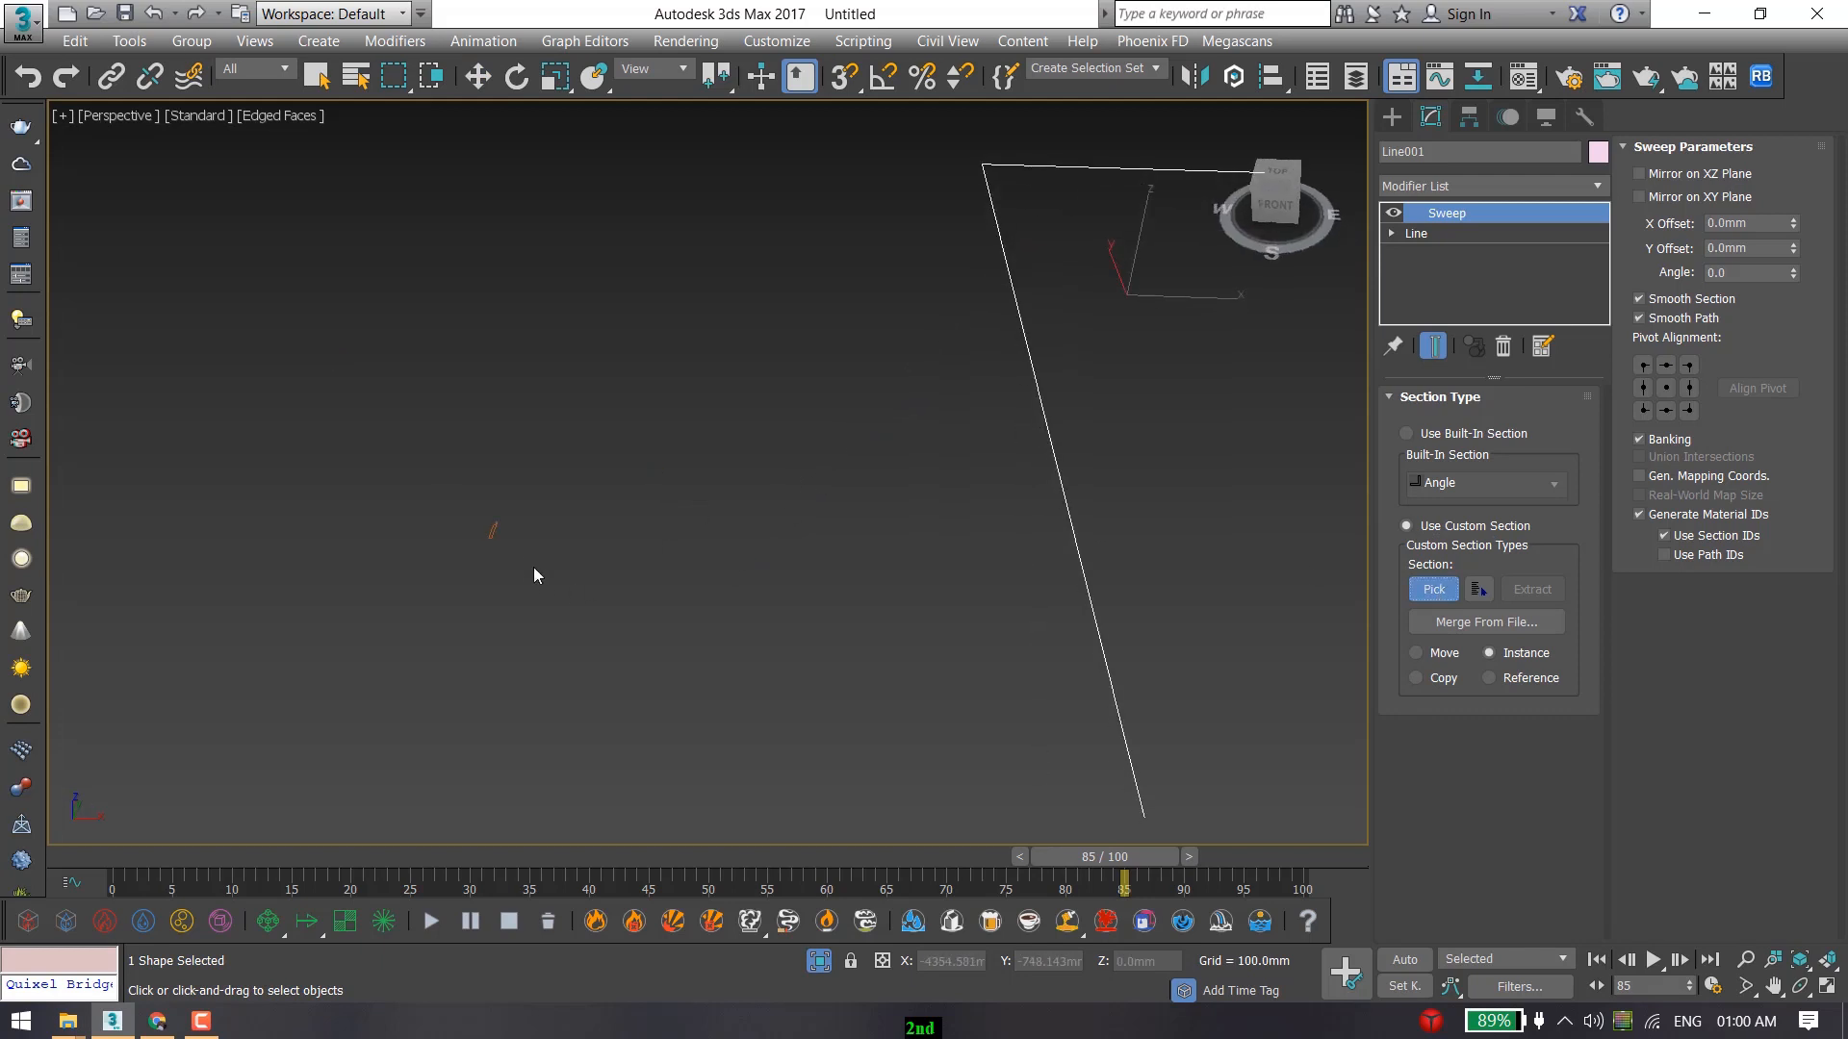
click(493, 532)
alt+middle_drag(495, 529, 479, 462)
scroll(477, 497, up, 3)
scroll(479, 462, down, 3)
middle_drag(478, 413, 776, 488)
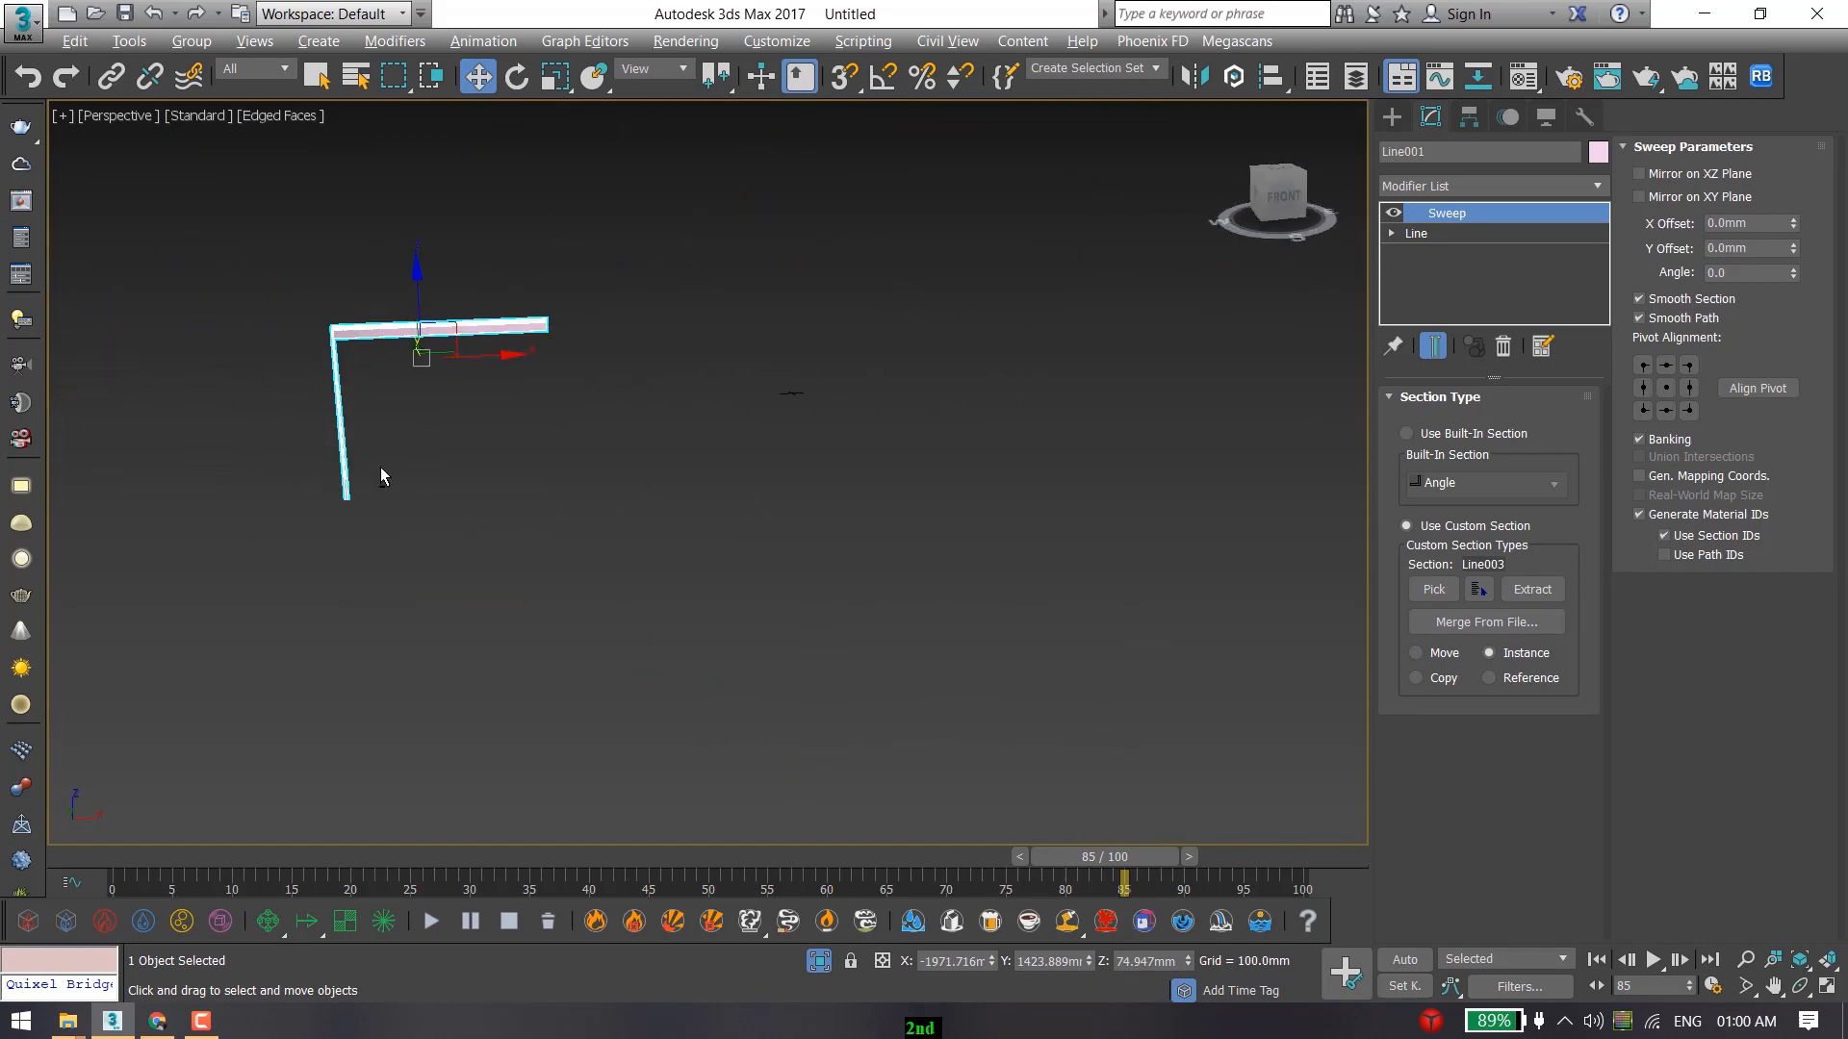
Try changing the Sweep's section angle while viewing the skirting from the room side.
alt+middle_drag(379, 466, 289, 472)
scroll(185, 385, up, 4)
middle_drag(270, 406, 413, 408)
alt+middle_drag(886, 545, 1203, 486)
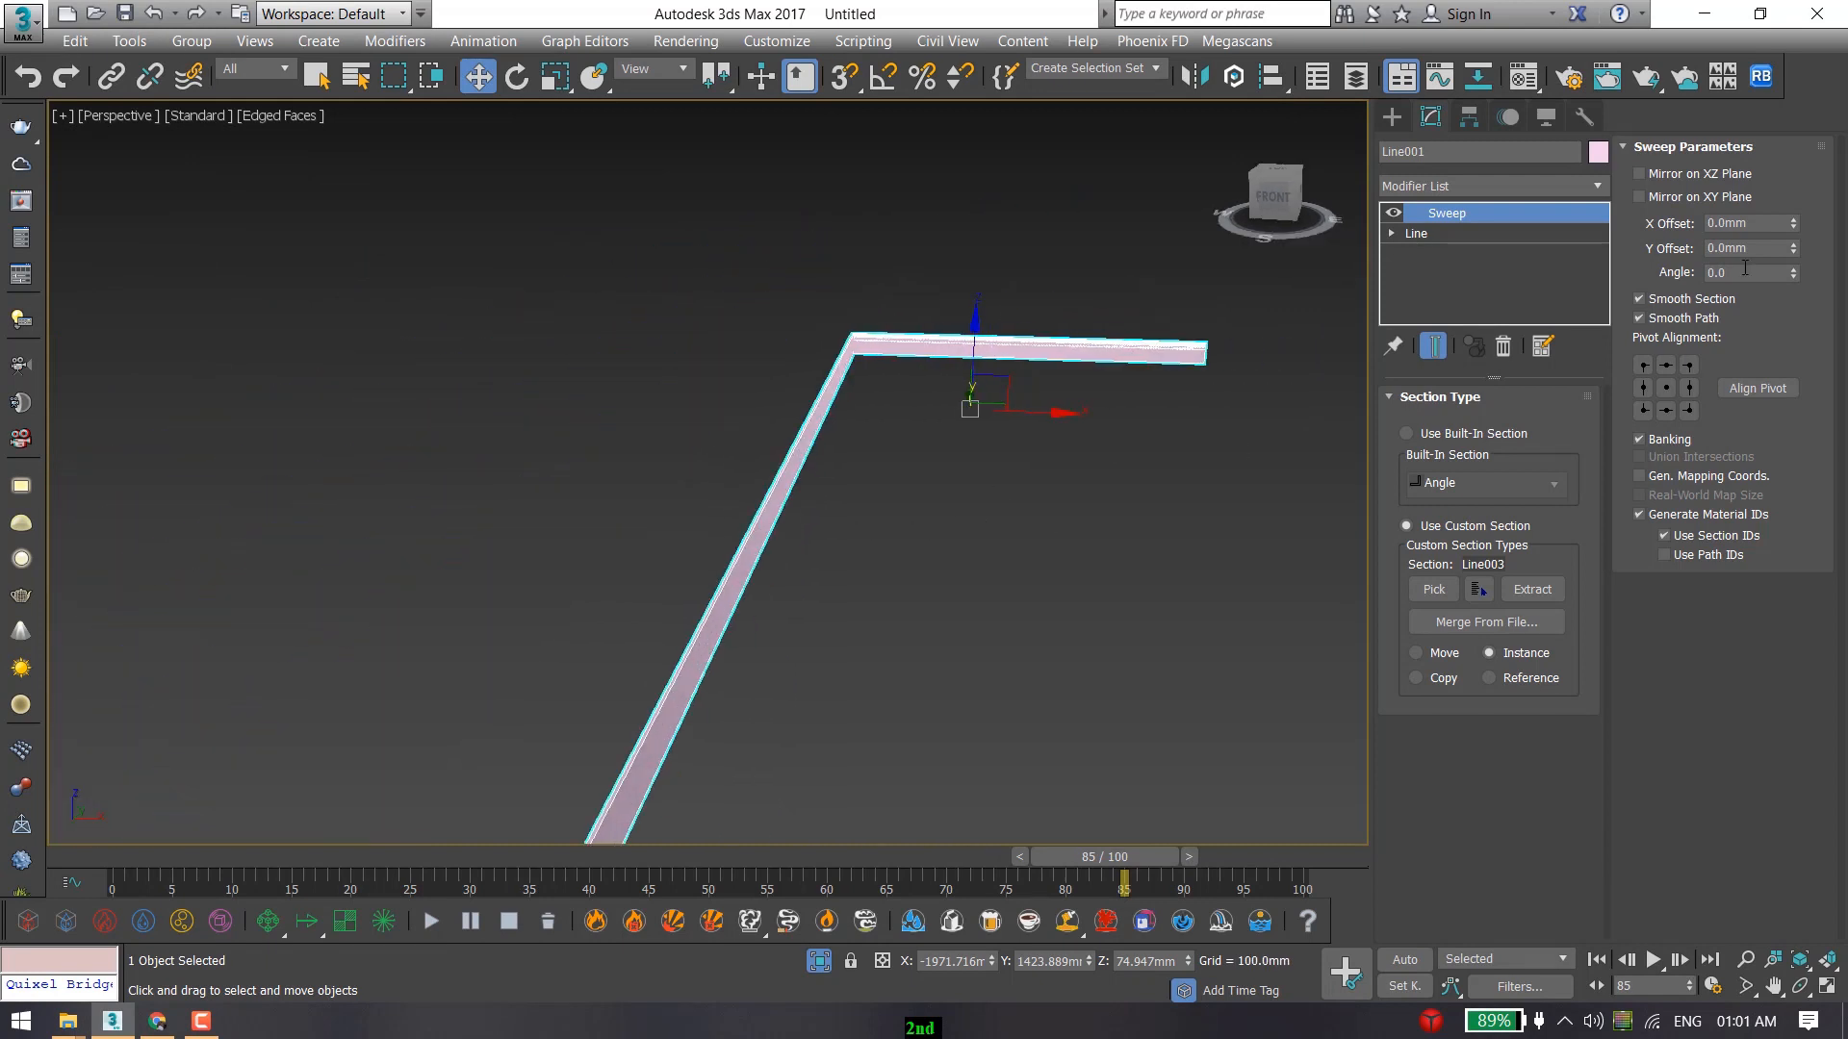
drag(1792, 269, 835, 186)
right_click(835, 185)
Mirror the swept skirting section on the XZ plane so the moulded face points into the room.
alt+middle_drag(915, 478, 813, 416)
middle_drag(814, 416, 773, 493)
scroll(765, 429, up, 5)
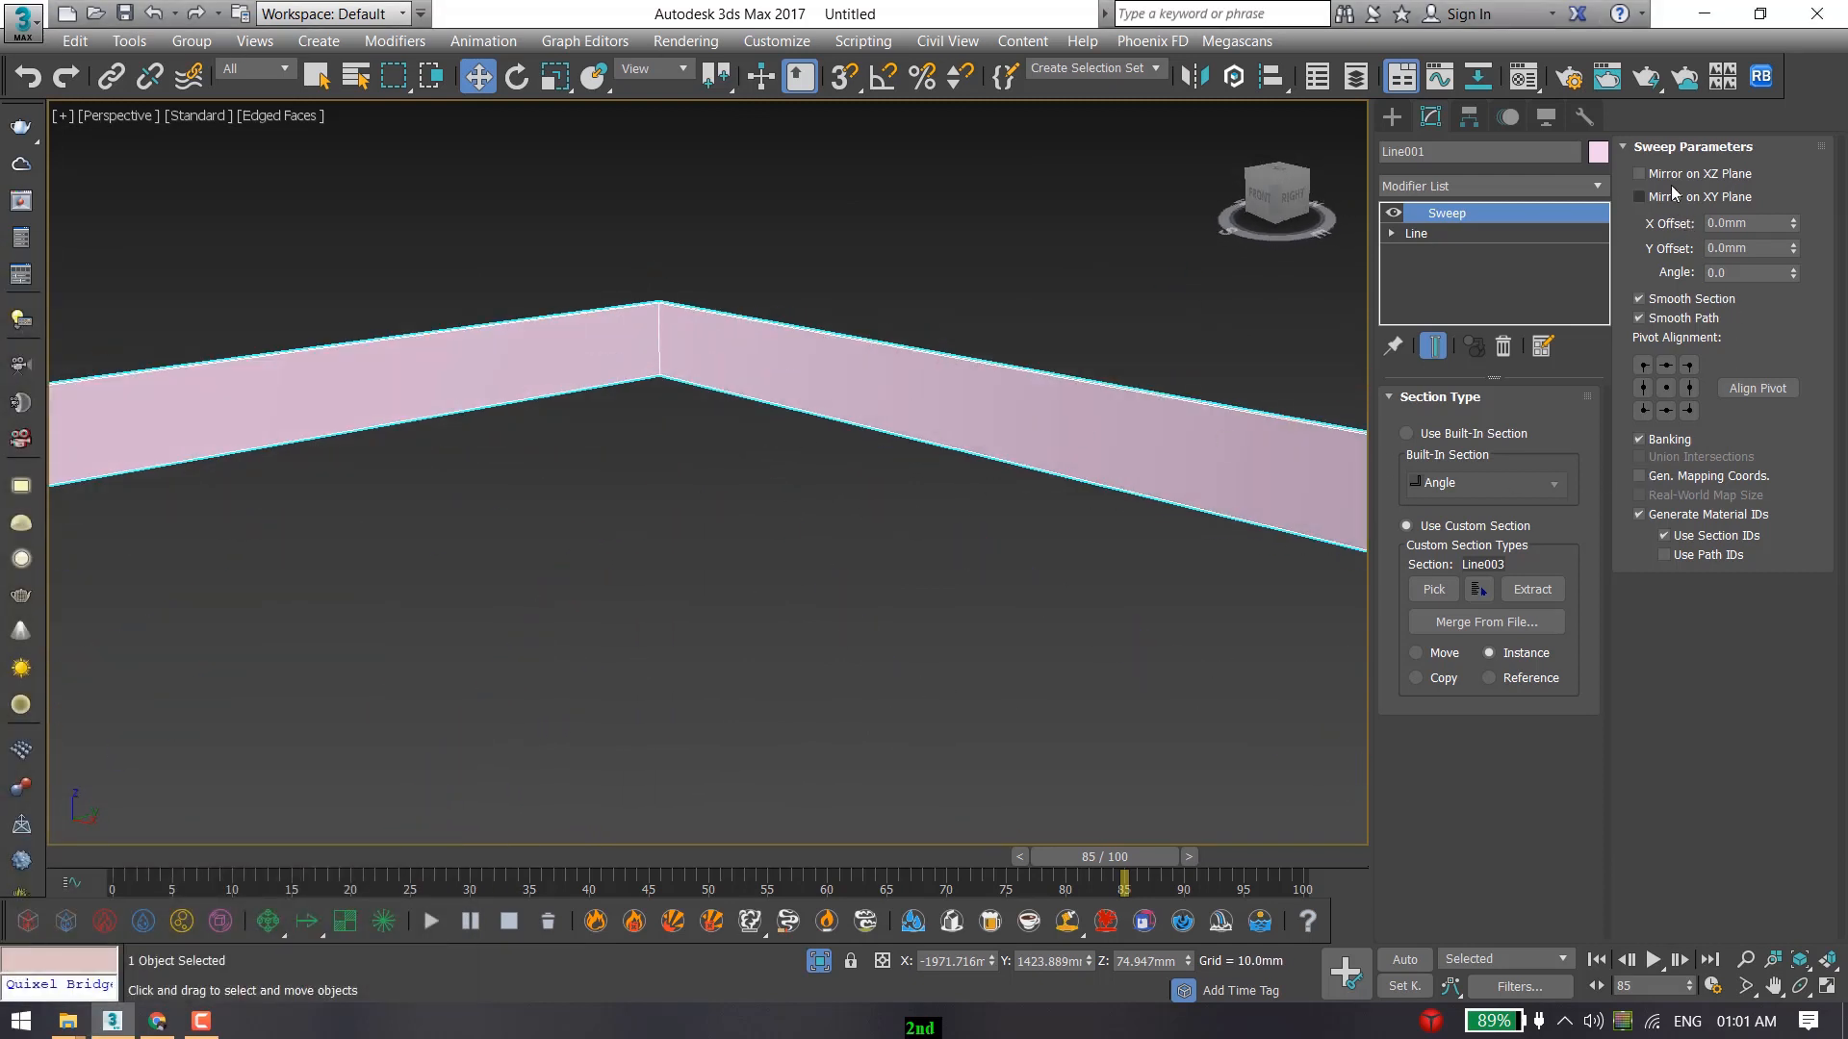
click(1668, 176)
alt+middle_drag(837, 573, 810, 530)
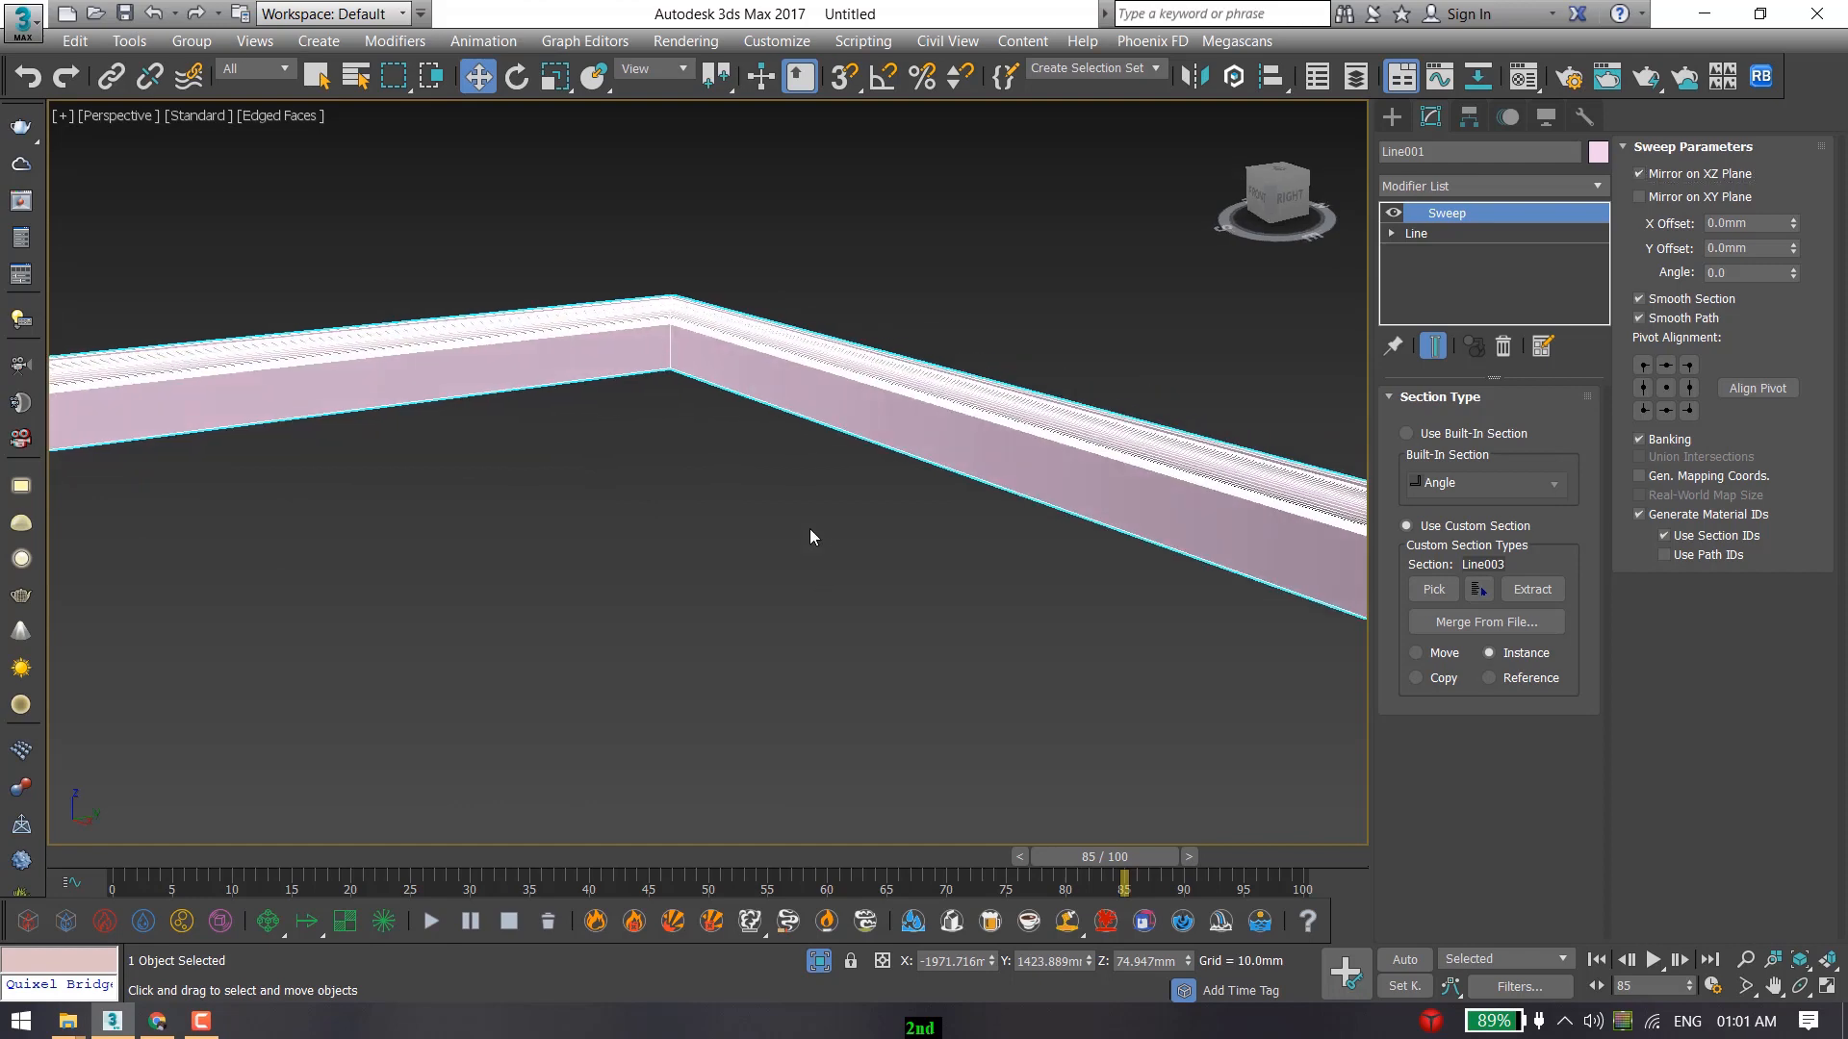
Hide the edged-faces display and inspect the skirting's inner corner up close.
click(810, 528)
middle_drag(664, 442, 673, 475)
key(F4)
scroll(665, 427, up, 4)
scroll(673, 391, up, 5)
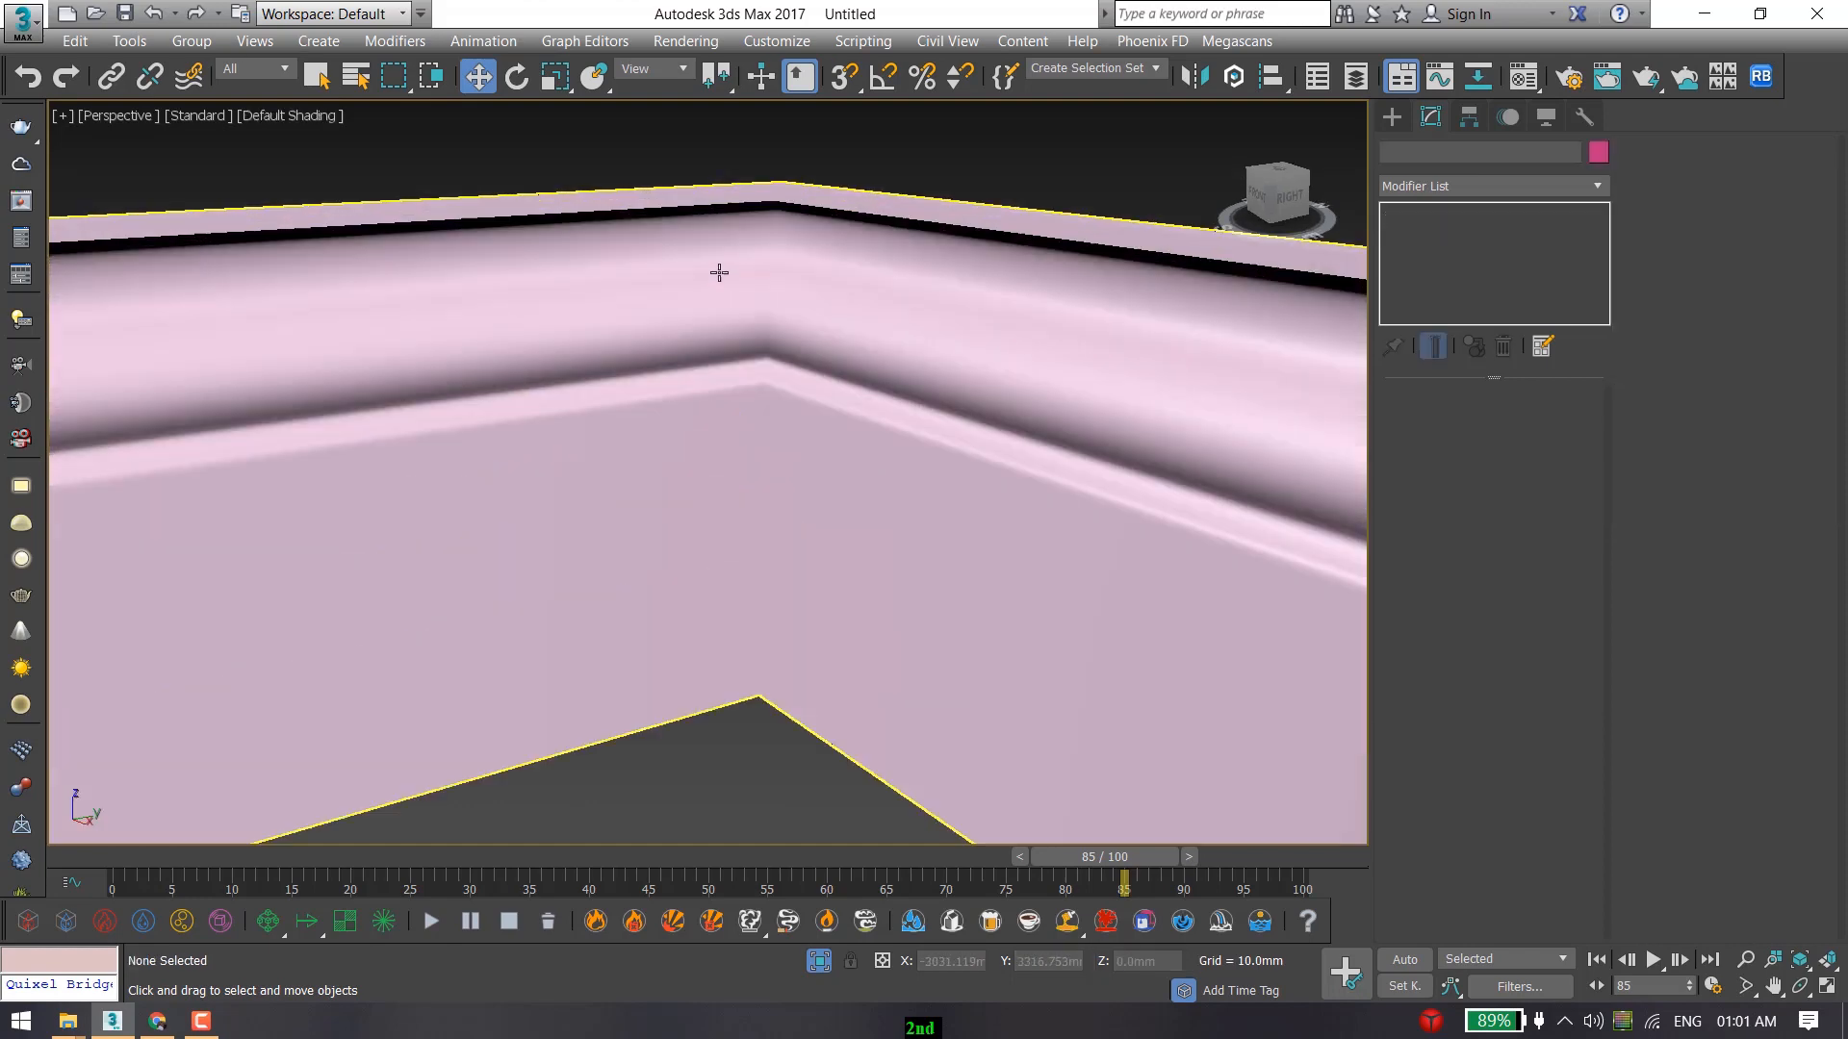
Disable Smooth Path on the skirting's Sweep to get a crisp shaded corner.
click(771, 346)
scroll(781, 419, down, 2)
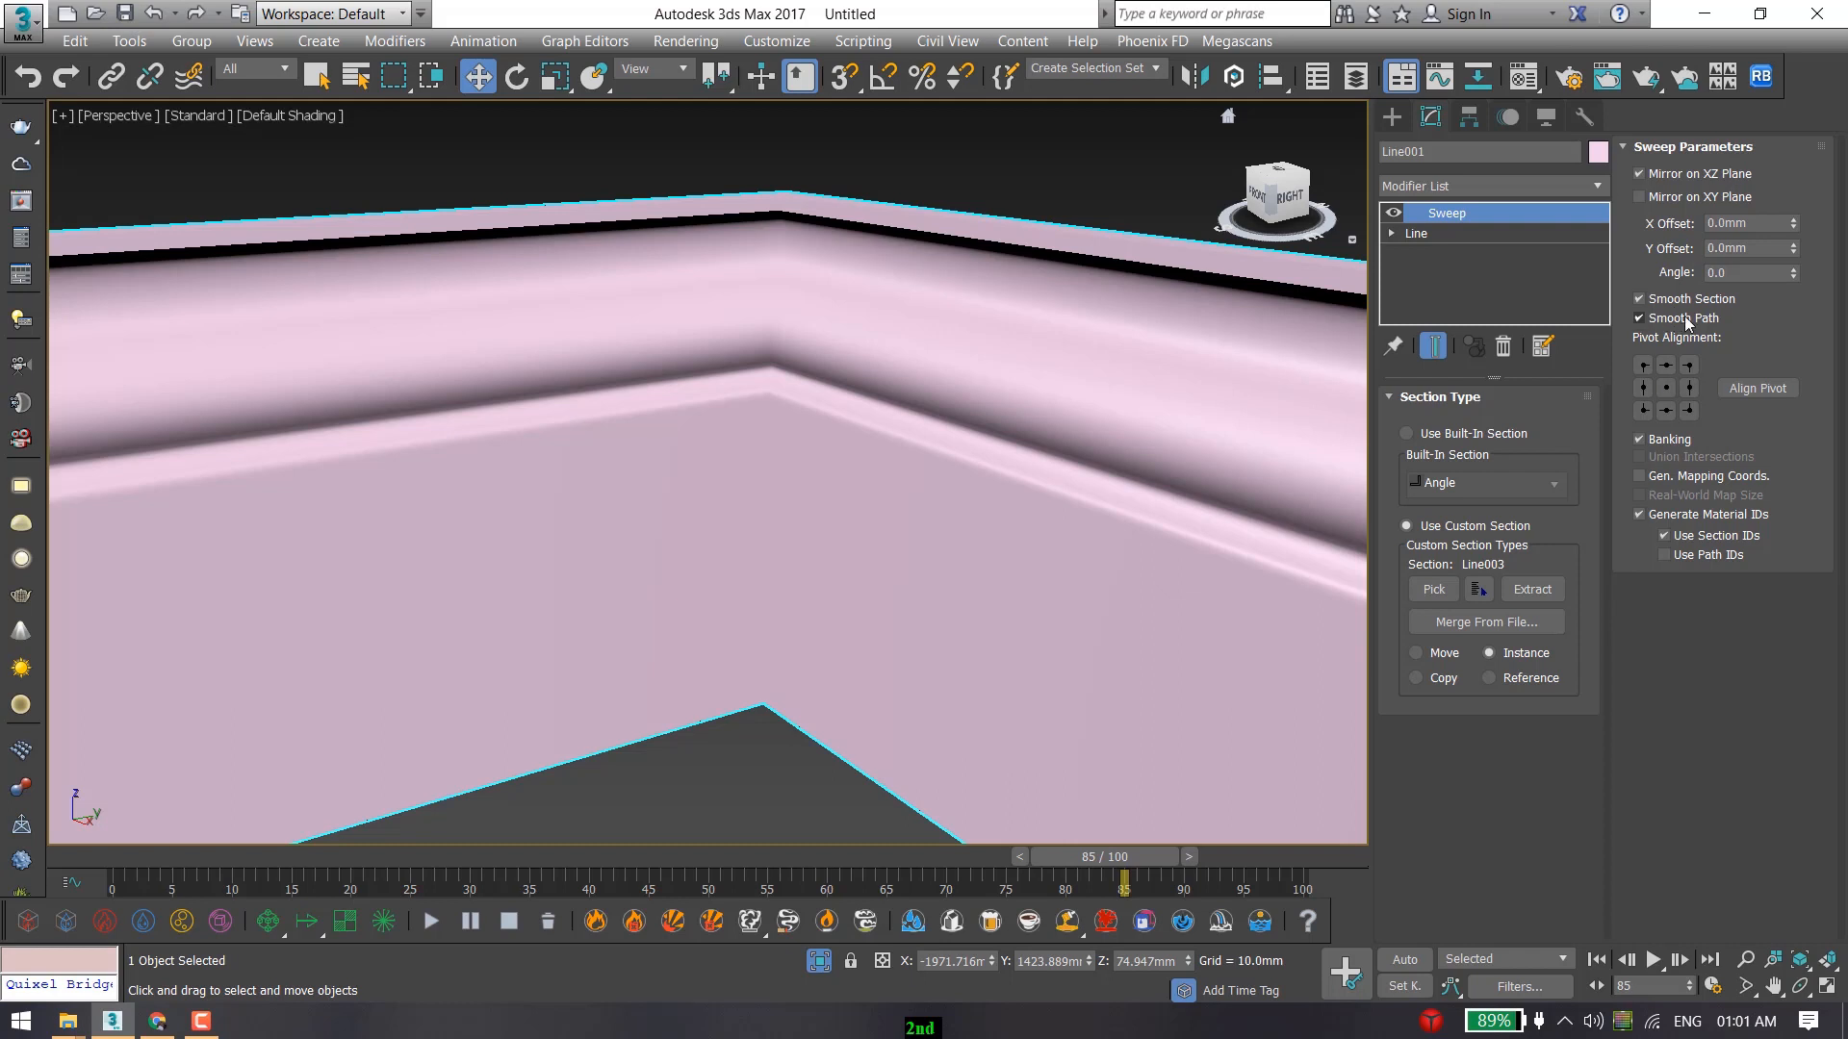
click(1639, 319)
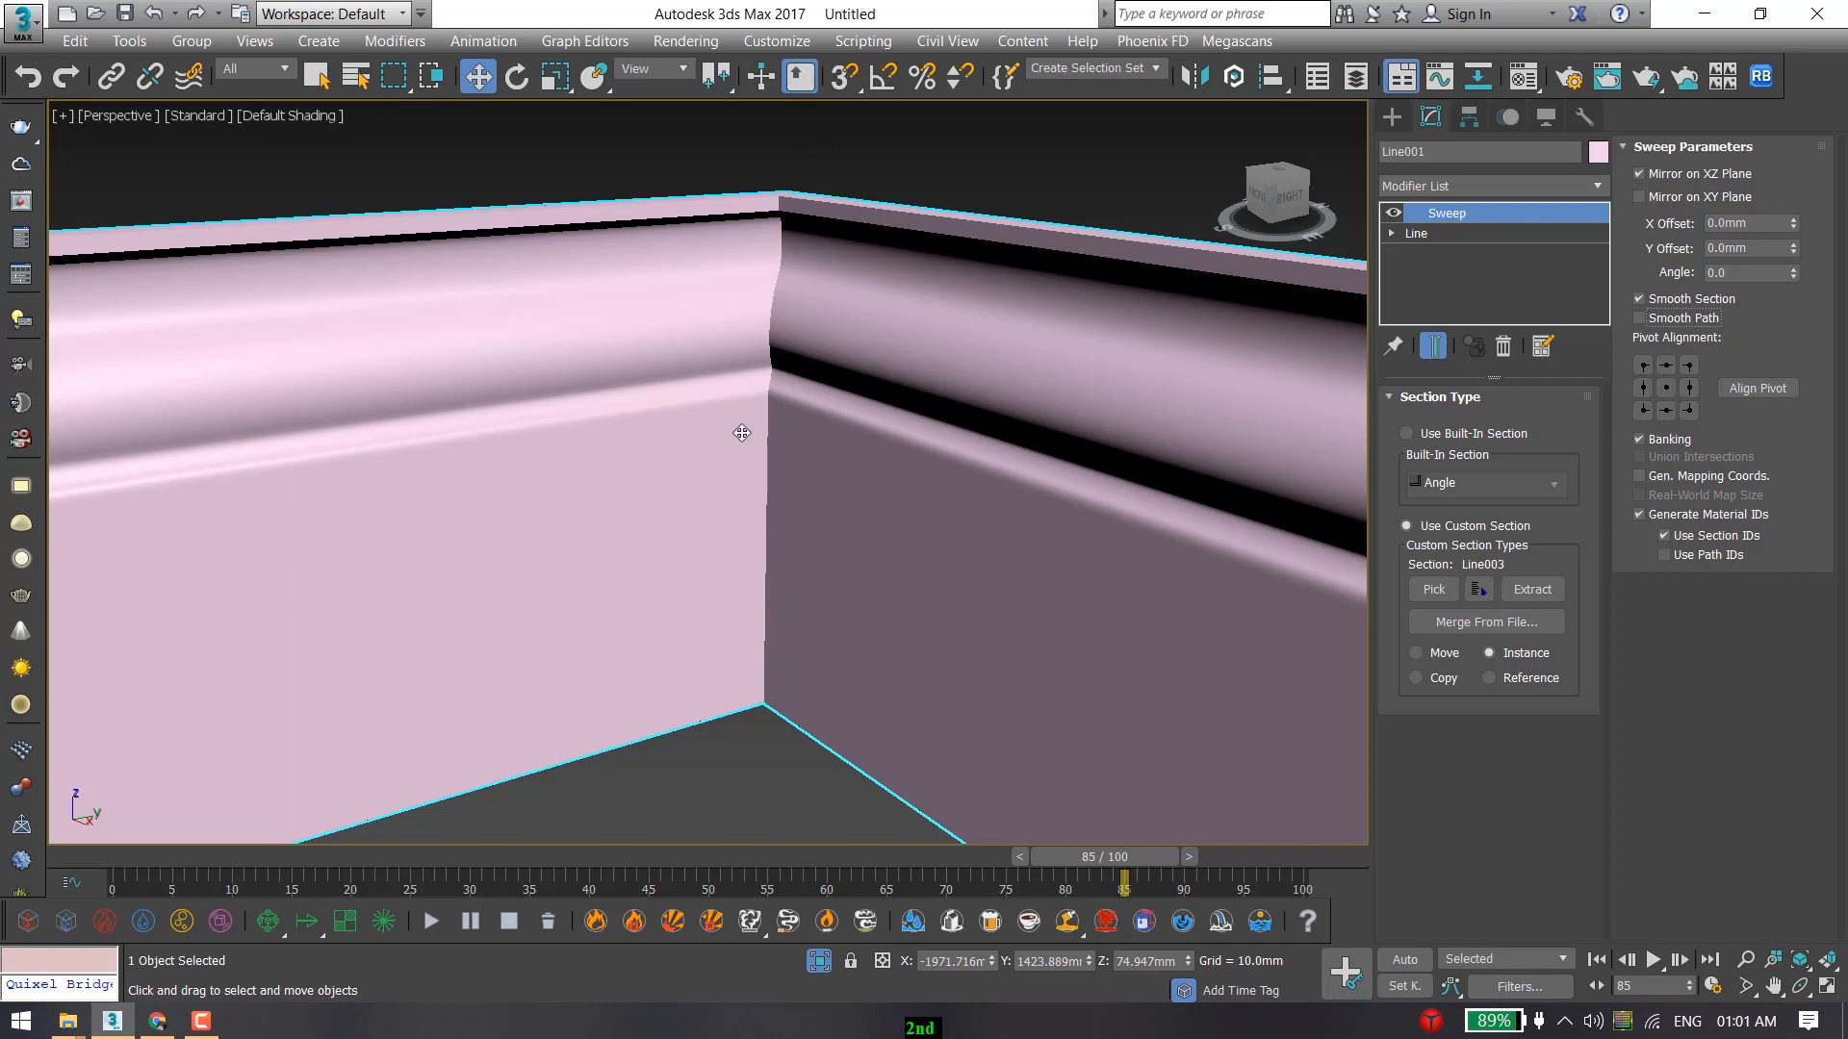
scroll(783, 418, down, 6)
alt+middle_drag(754, 488, 832, 206)
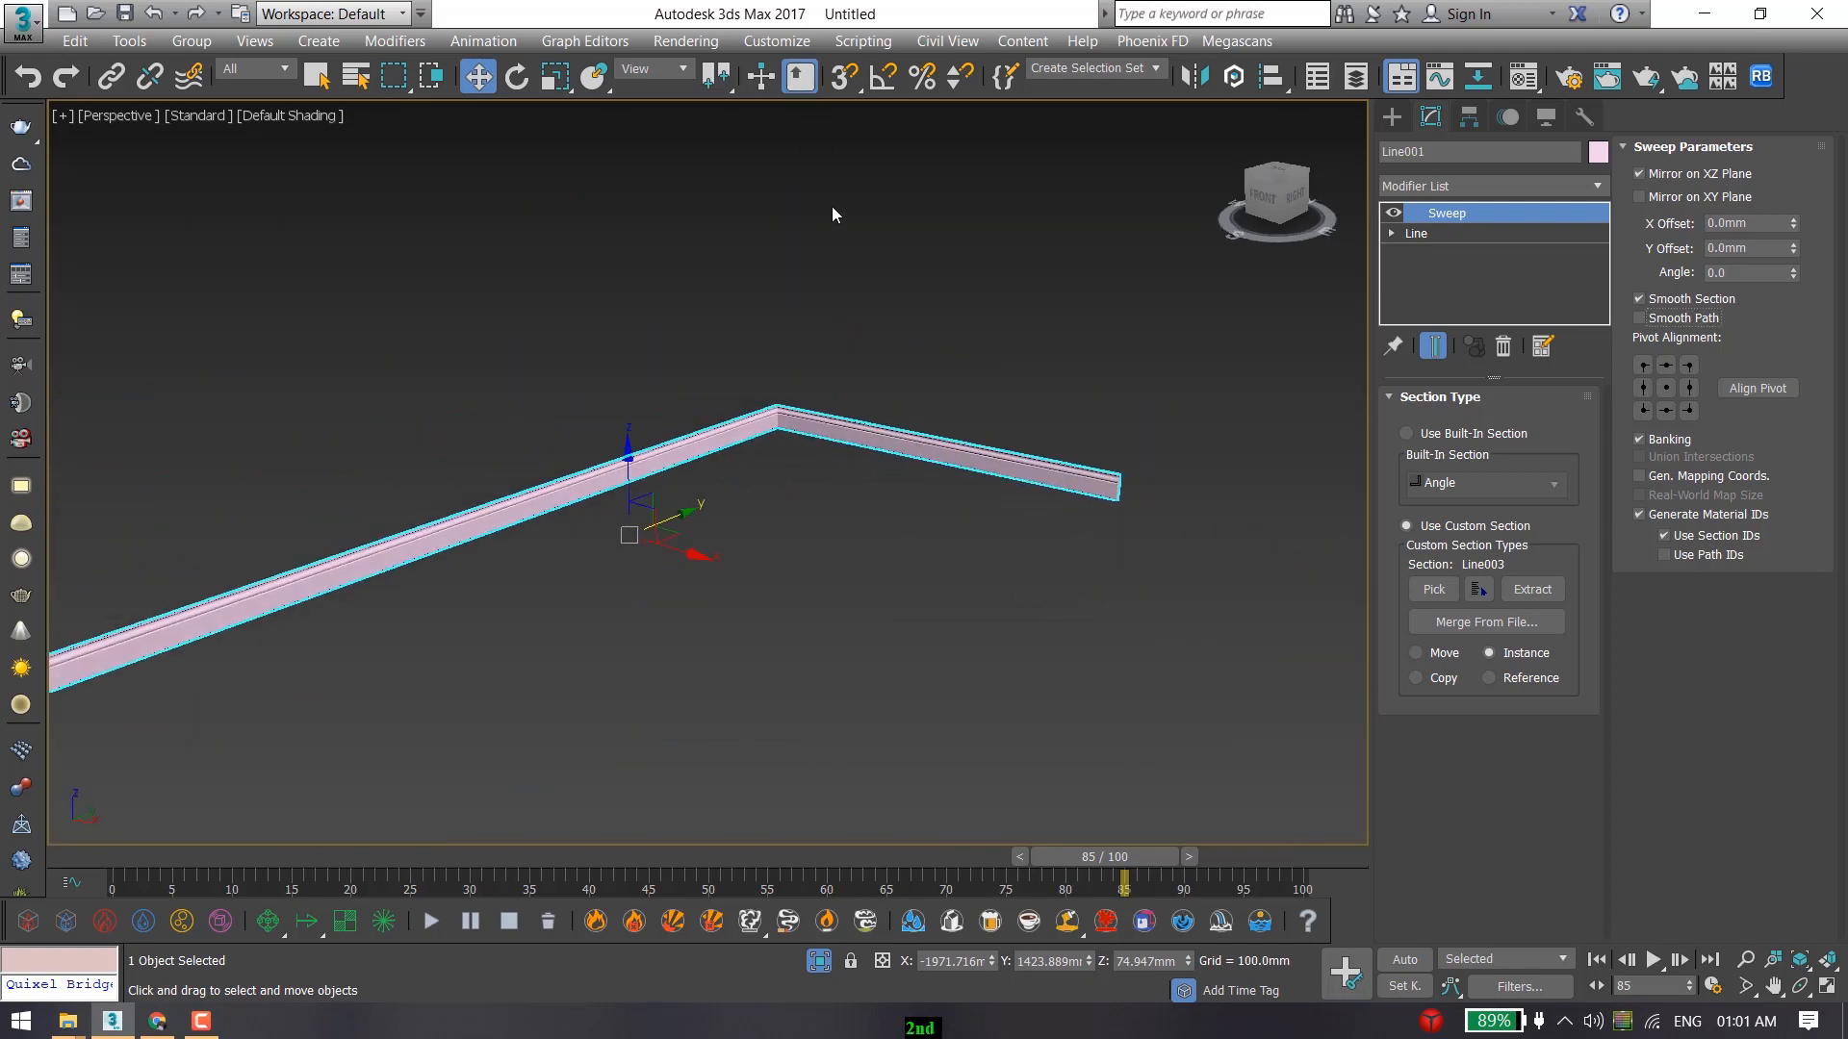
End the isolation to show the skirting within the room and clear the selection.
right_click(829, 234)
click(852, 56)
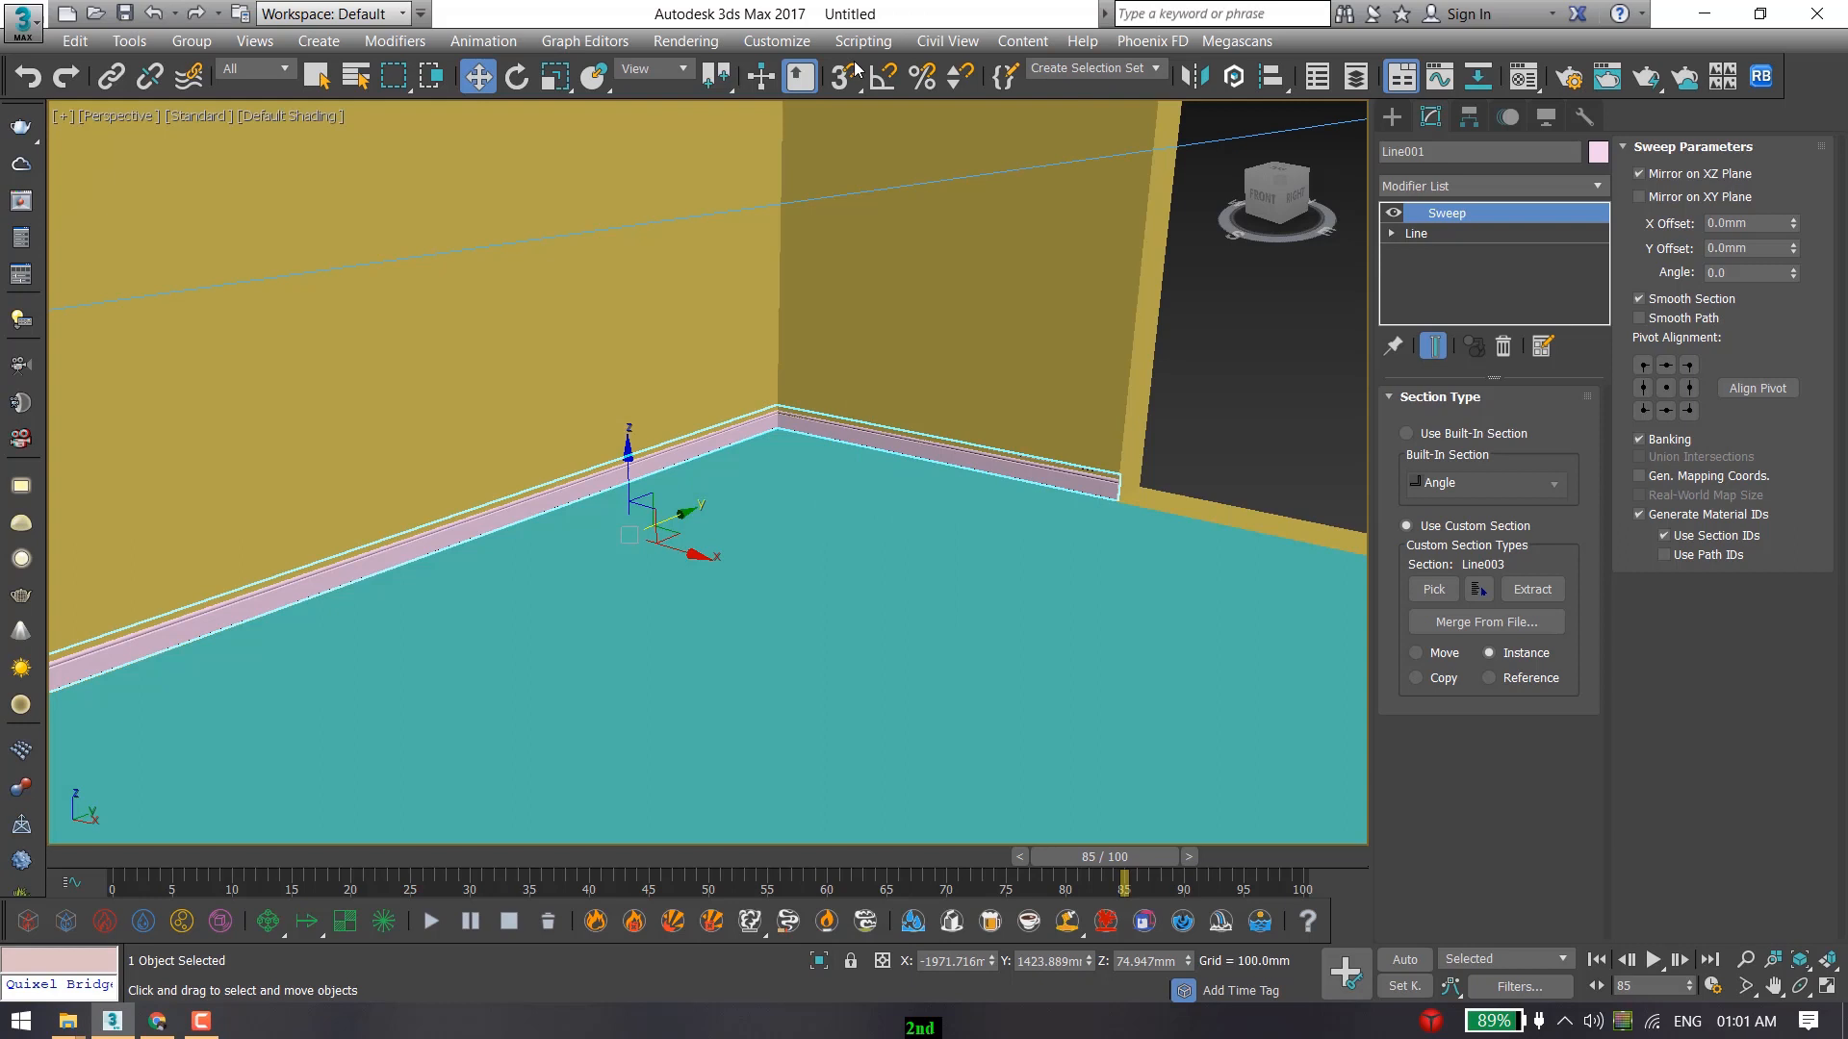
click(881, 360)
click(1267, 350)
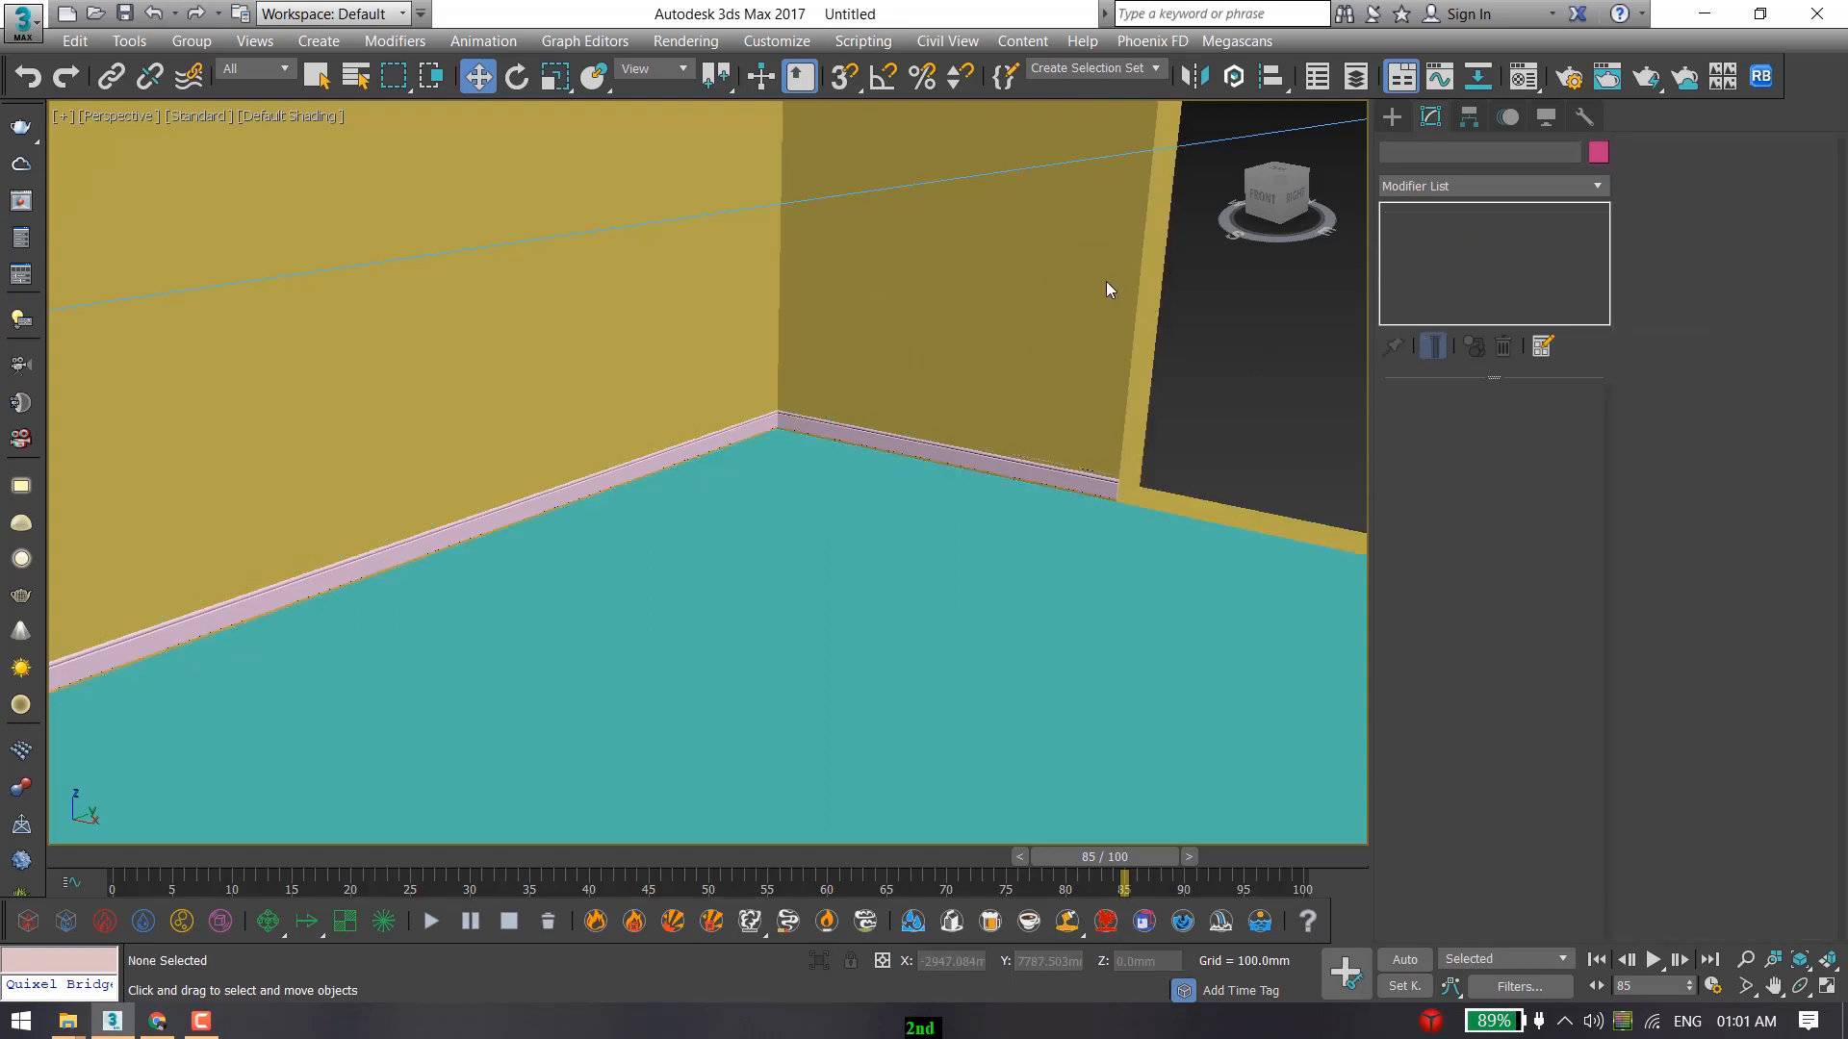
Isolate the walls together with the skirting.
click(1106, 281)
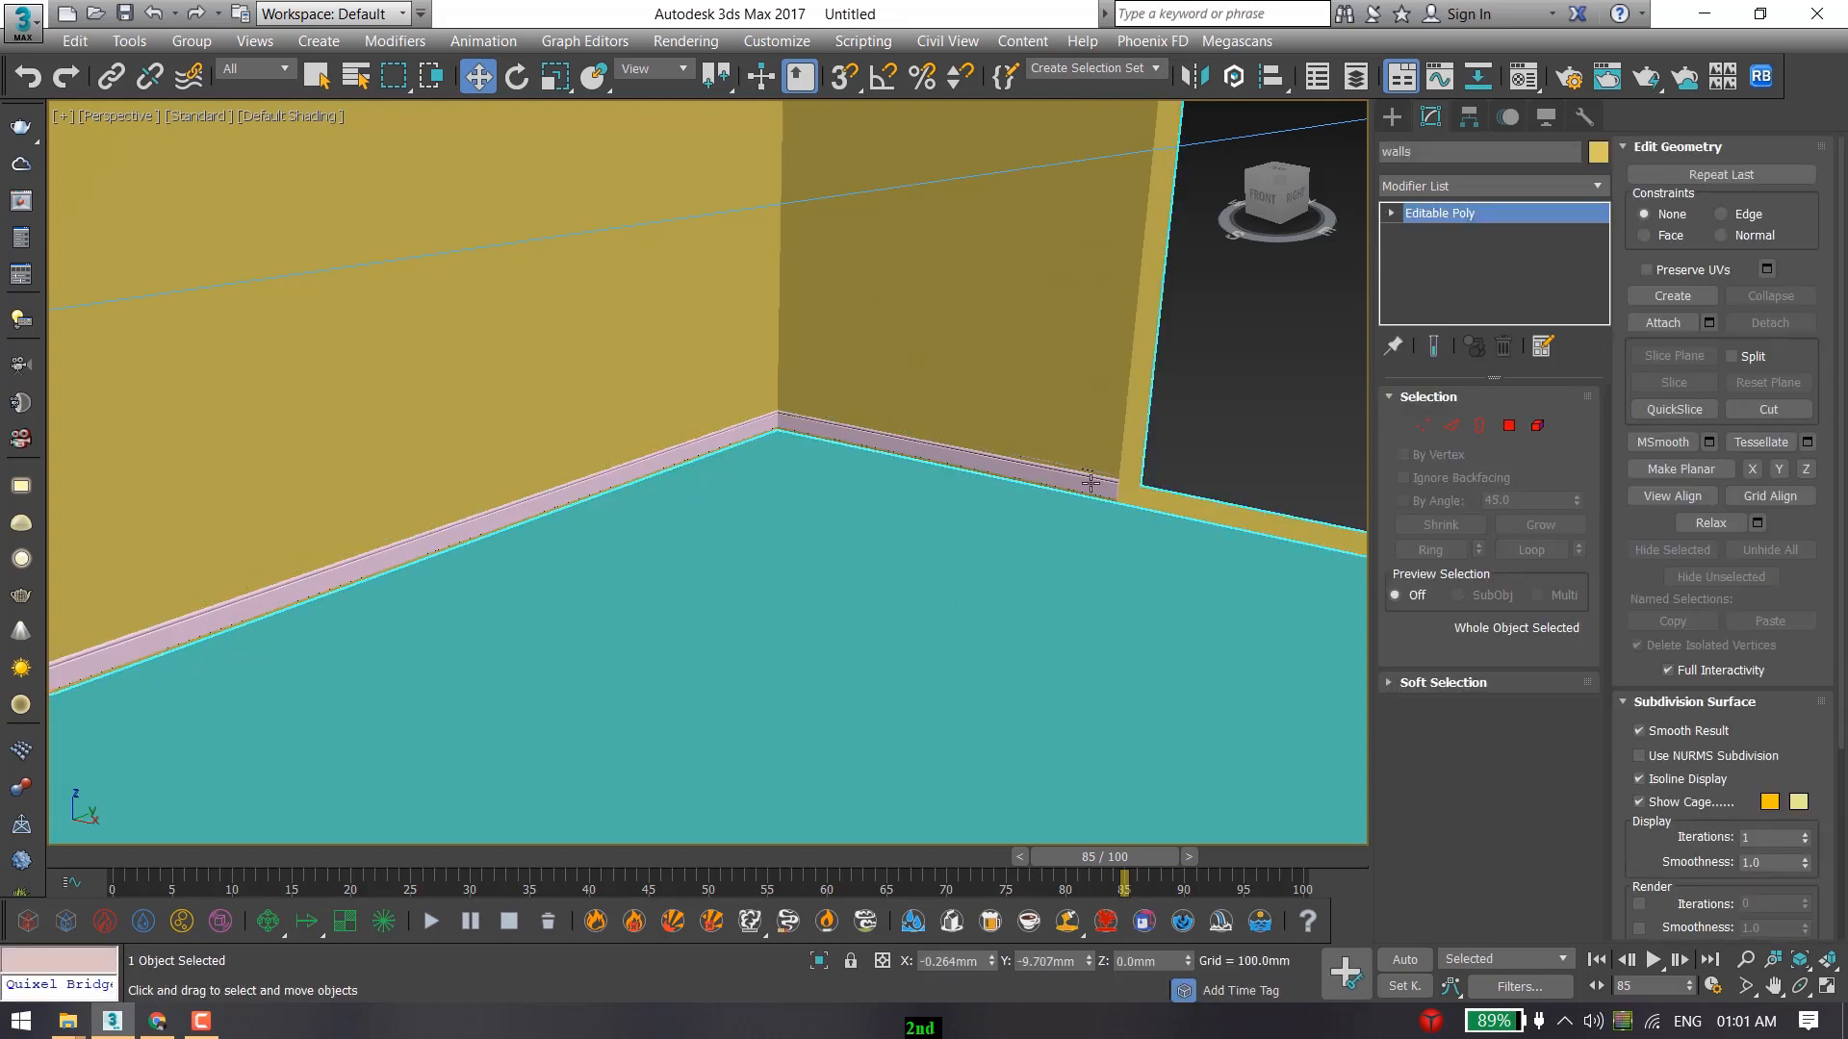
ctrl+click(1106, 482)
right_click(1051, 138)
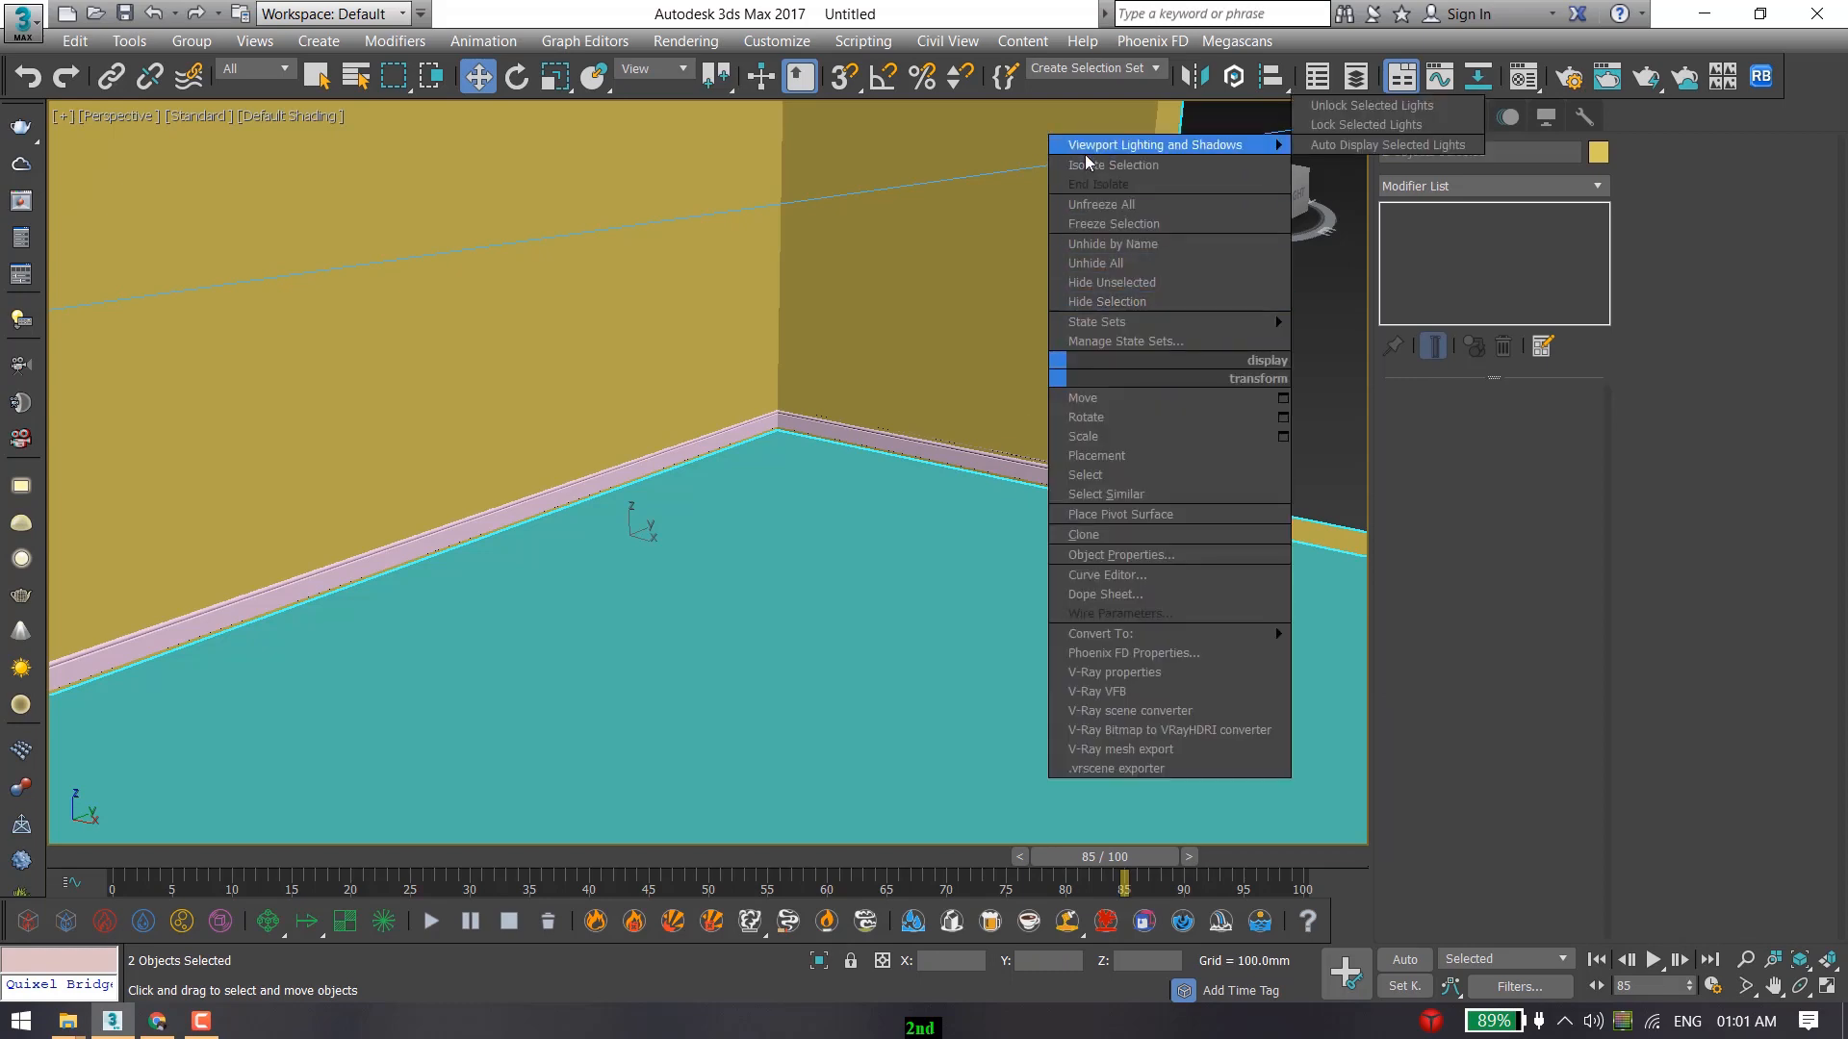
click(1088, 164)
Show the skirting's end beside the wall opening close up in a top wireframe view.
key(t)
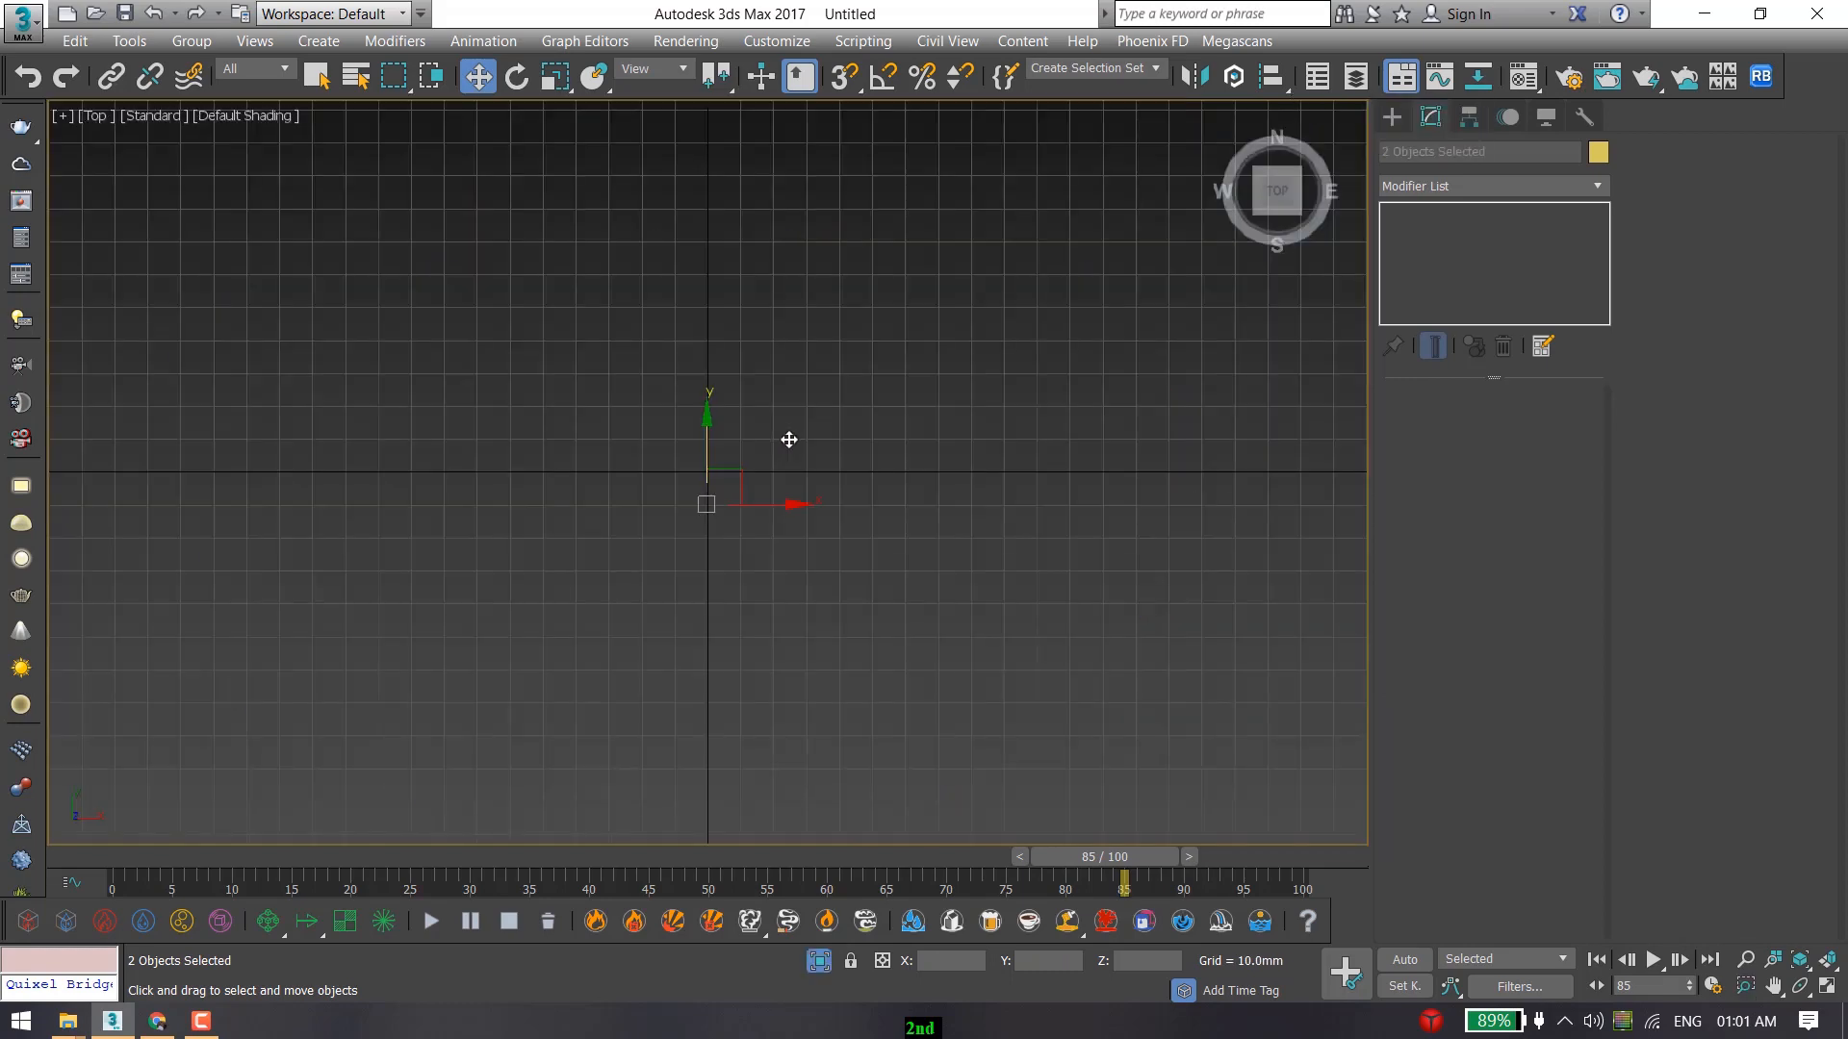
key(z)
middle_drag(545, 213, 714, 351)
scroll(760, 323, up, 12)
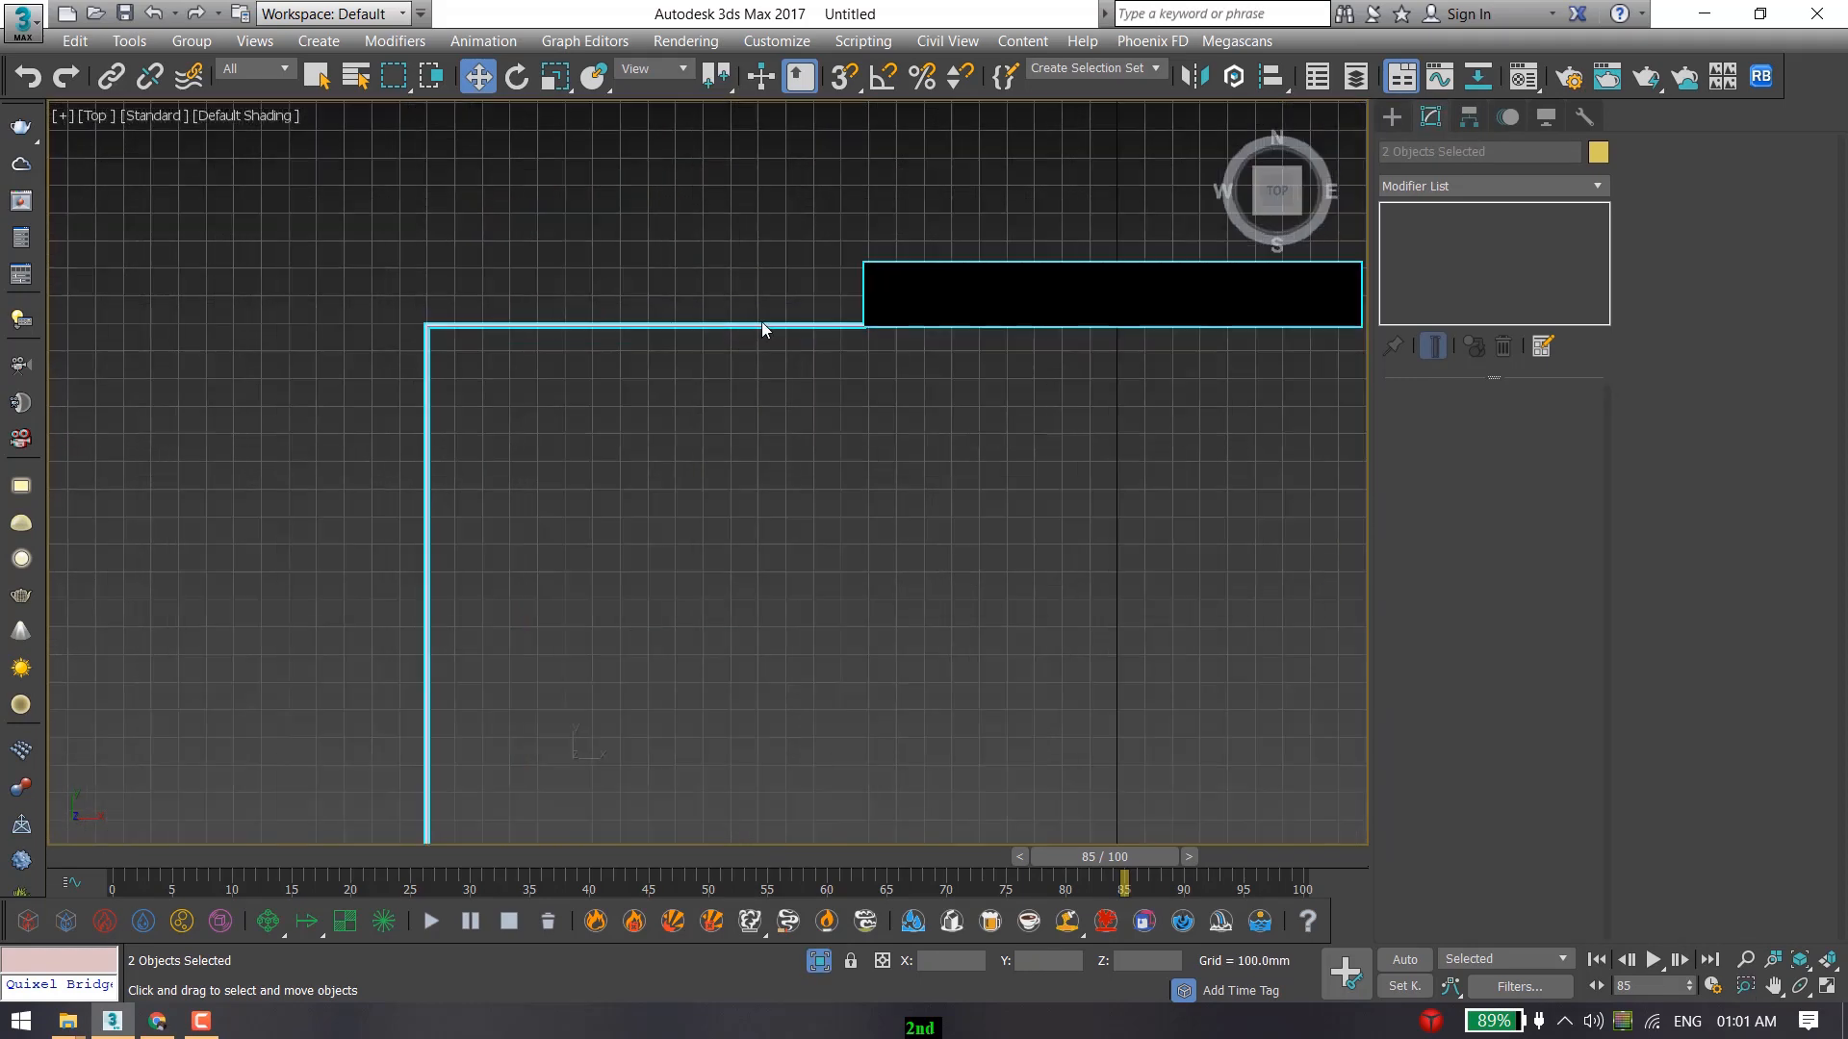
click(895, 273)
middle_drag(1246, 378, 1028, 368)
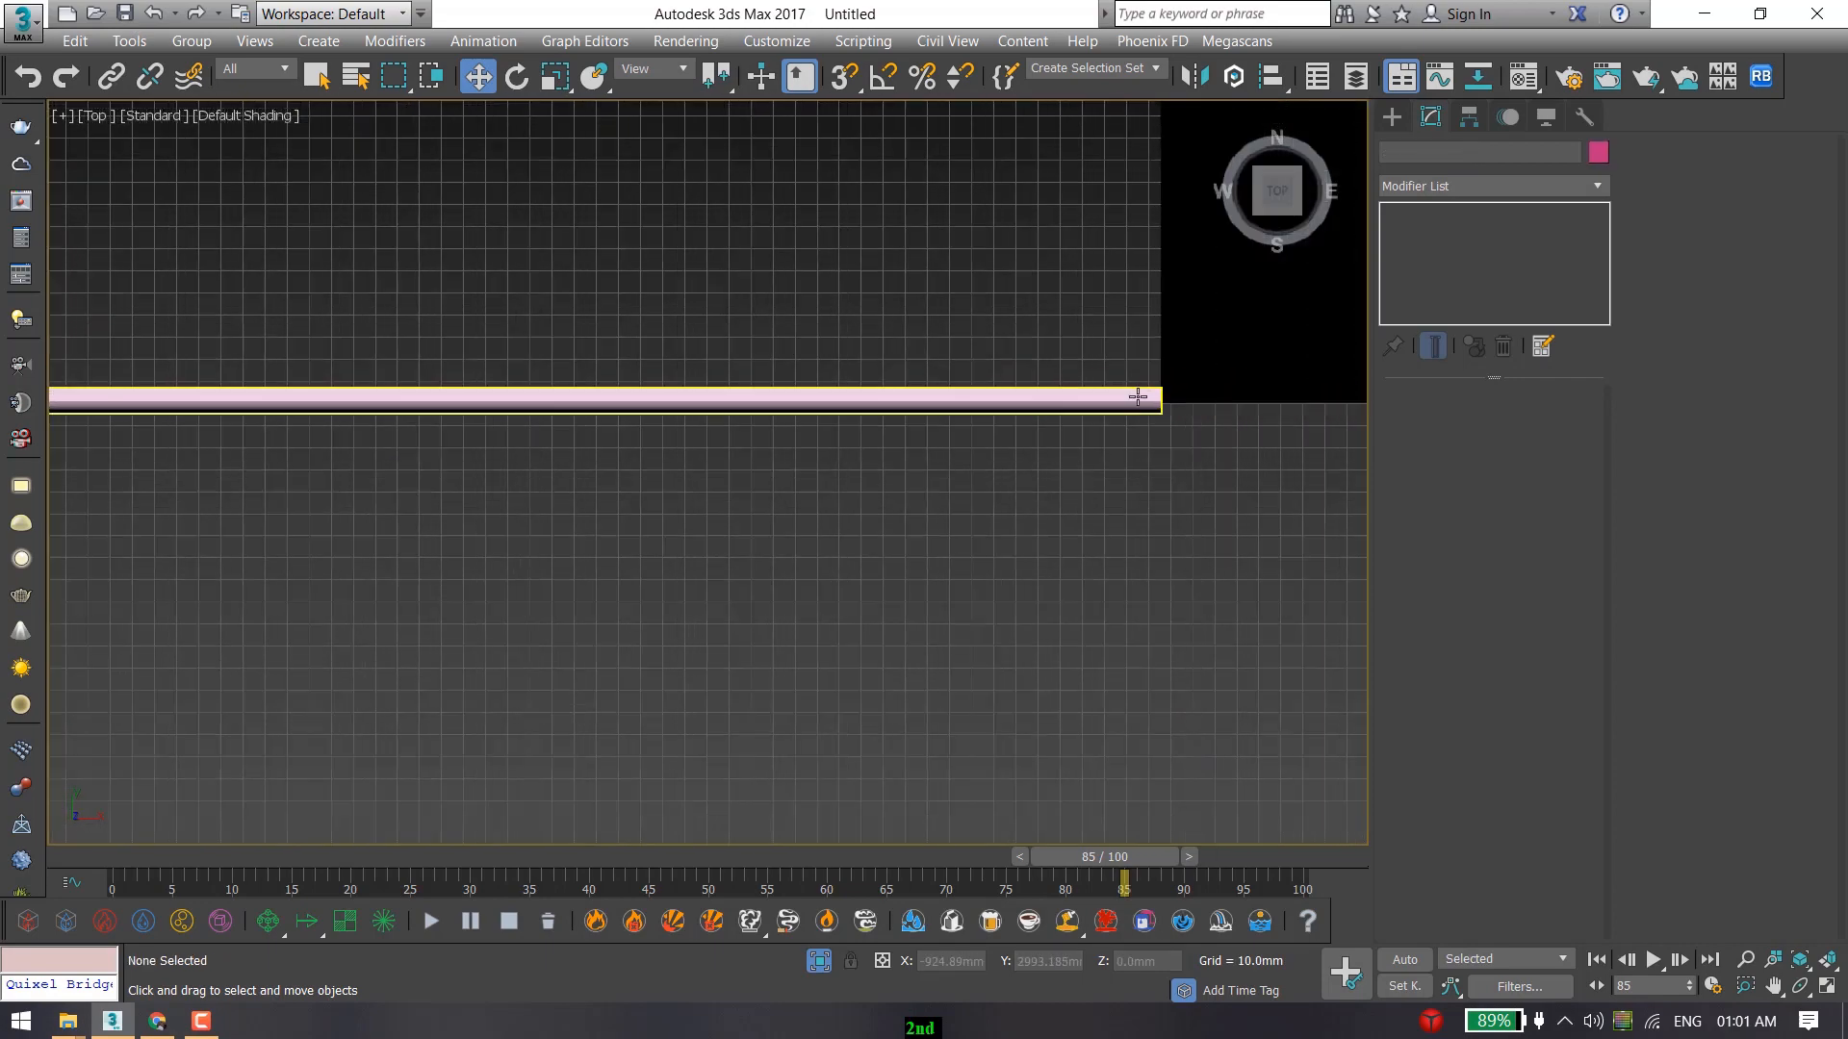
click(1137, 397)
key(F3)
scroll(1138, 395, up, 5)
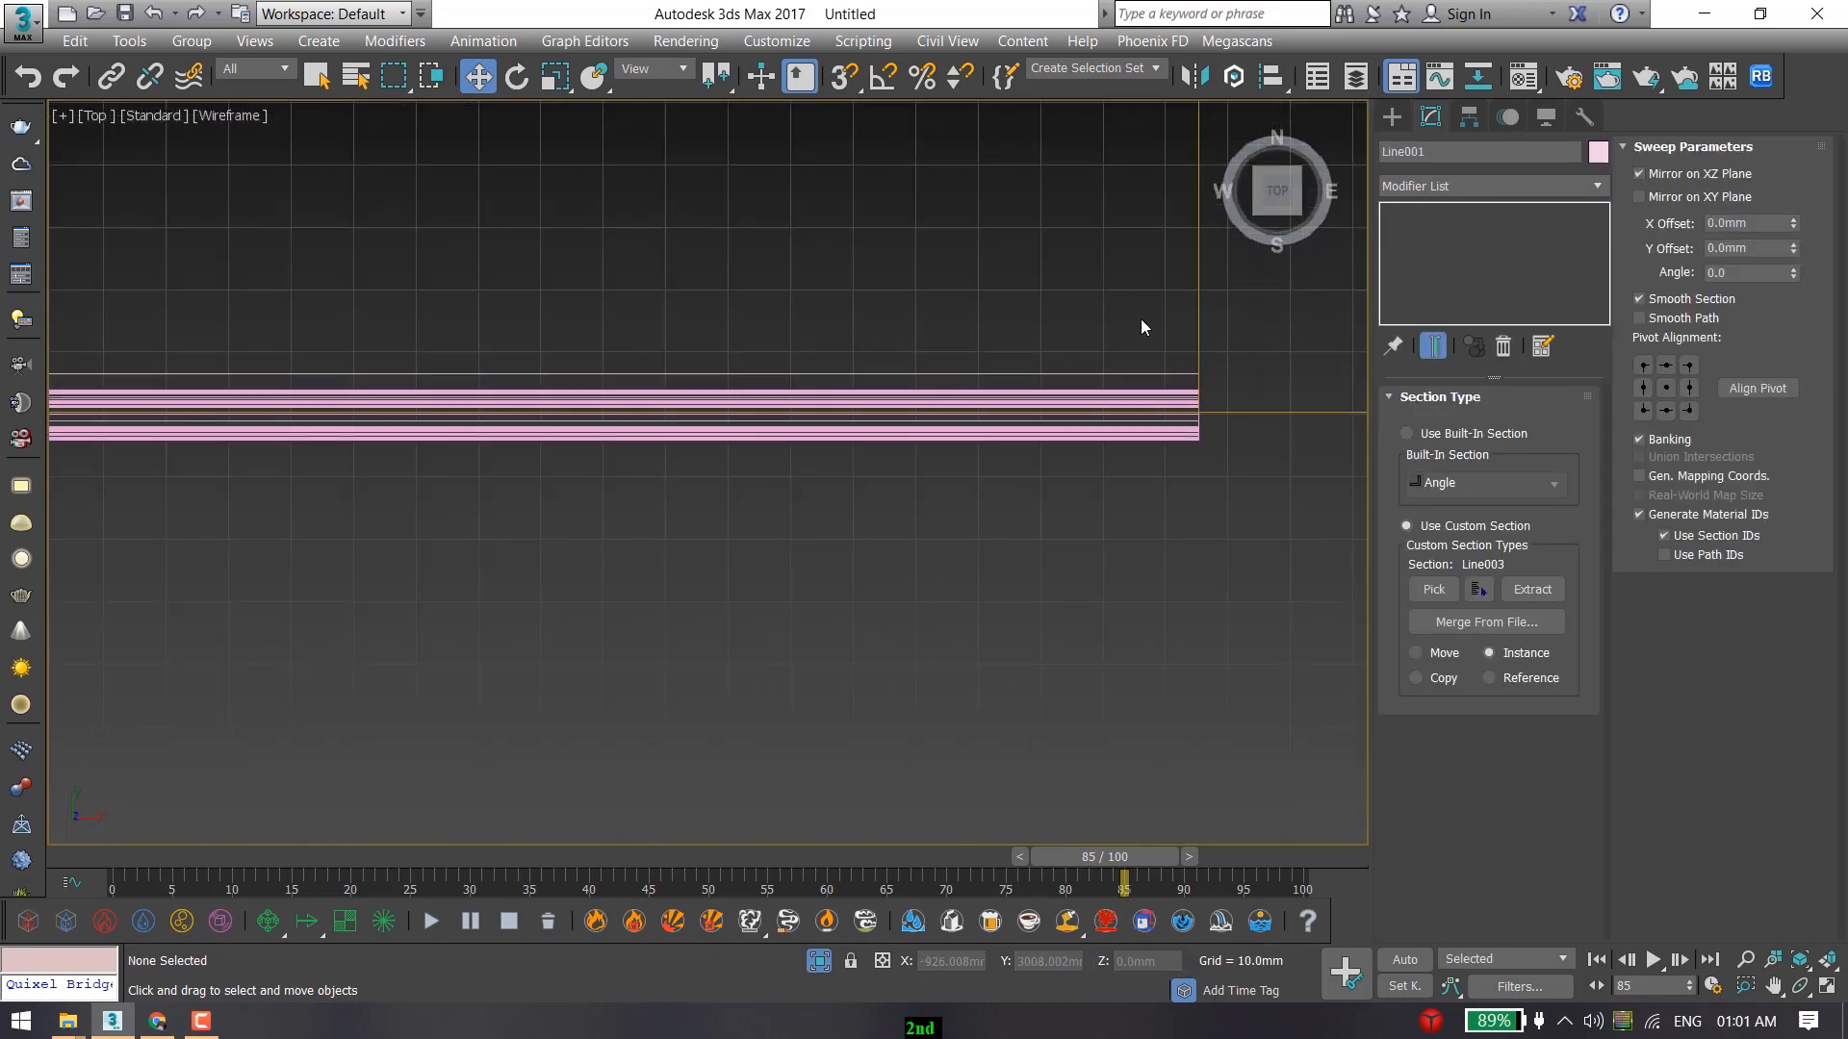
Edit the vertices of the skirting's base Line while keeping the swept end result displayed.
click(1142, 326)
click(1146, 394)
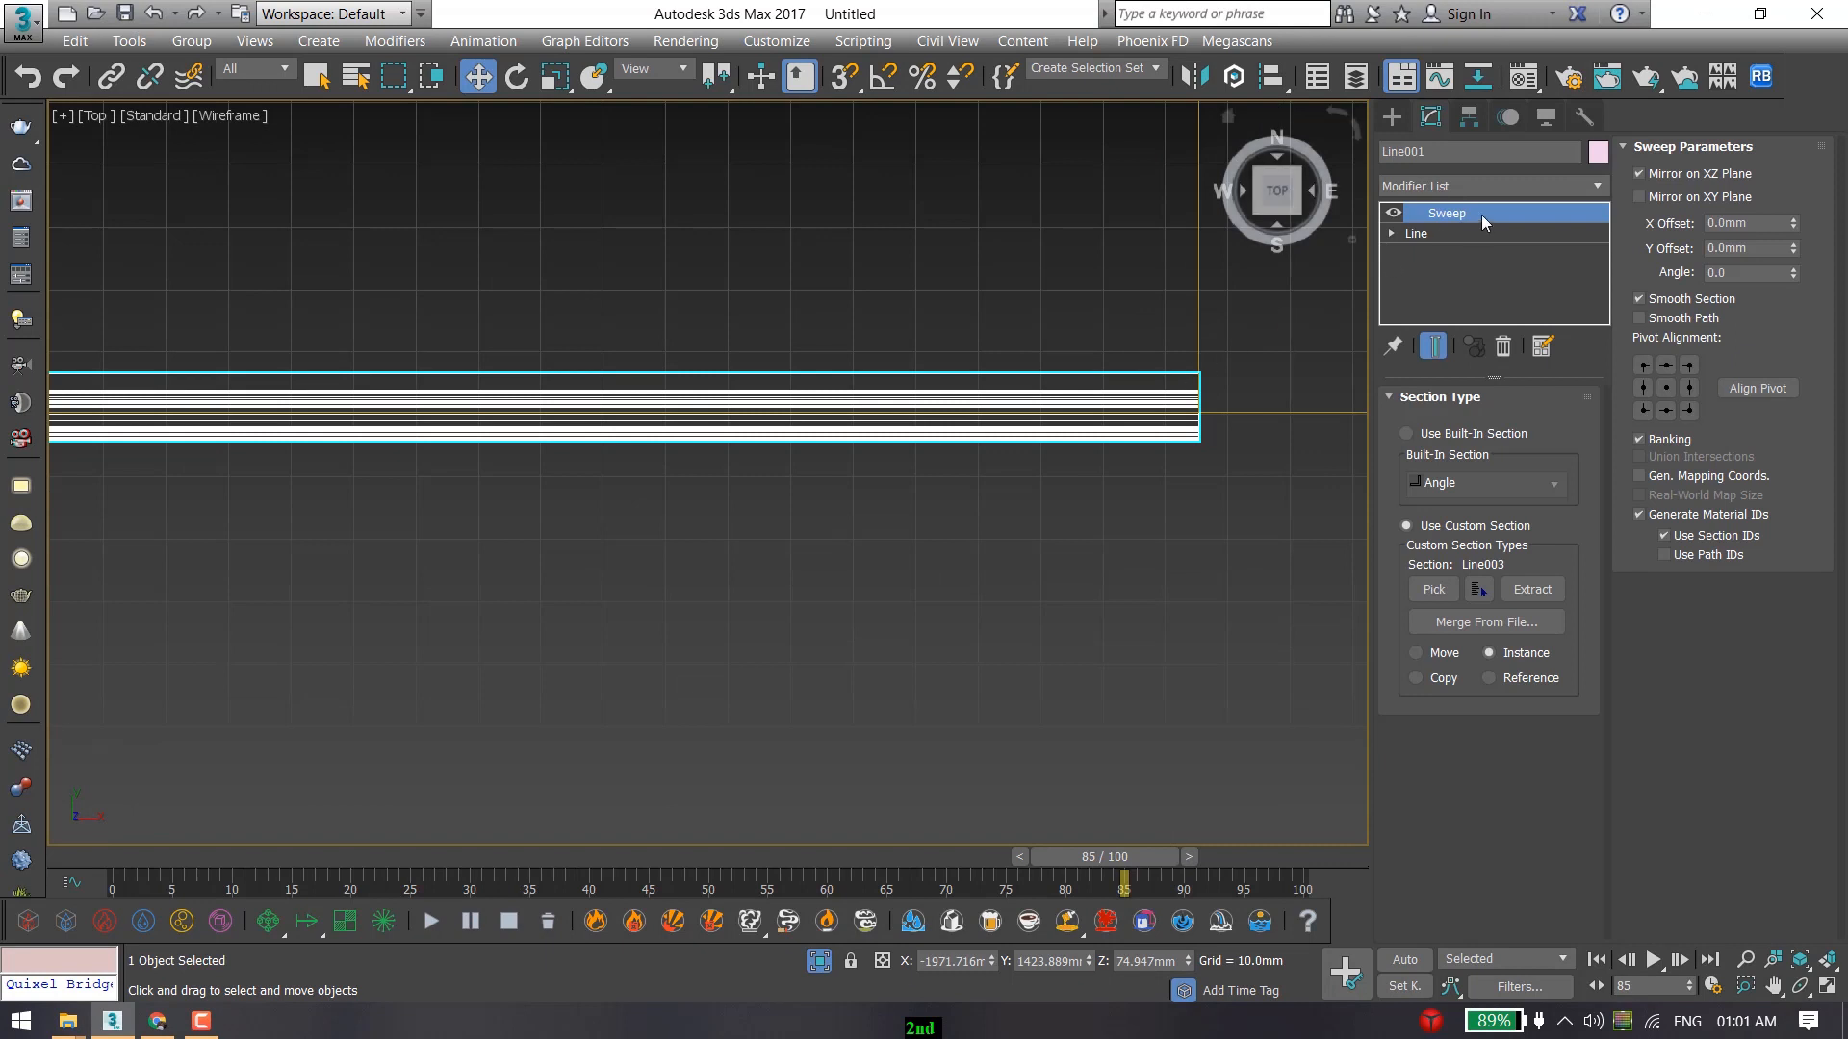
click(1447, 236)
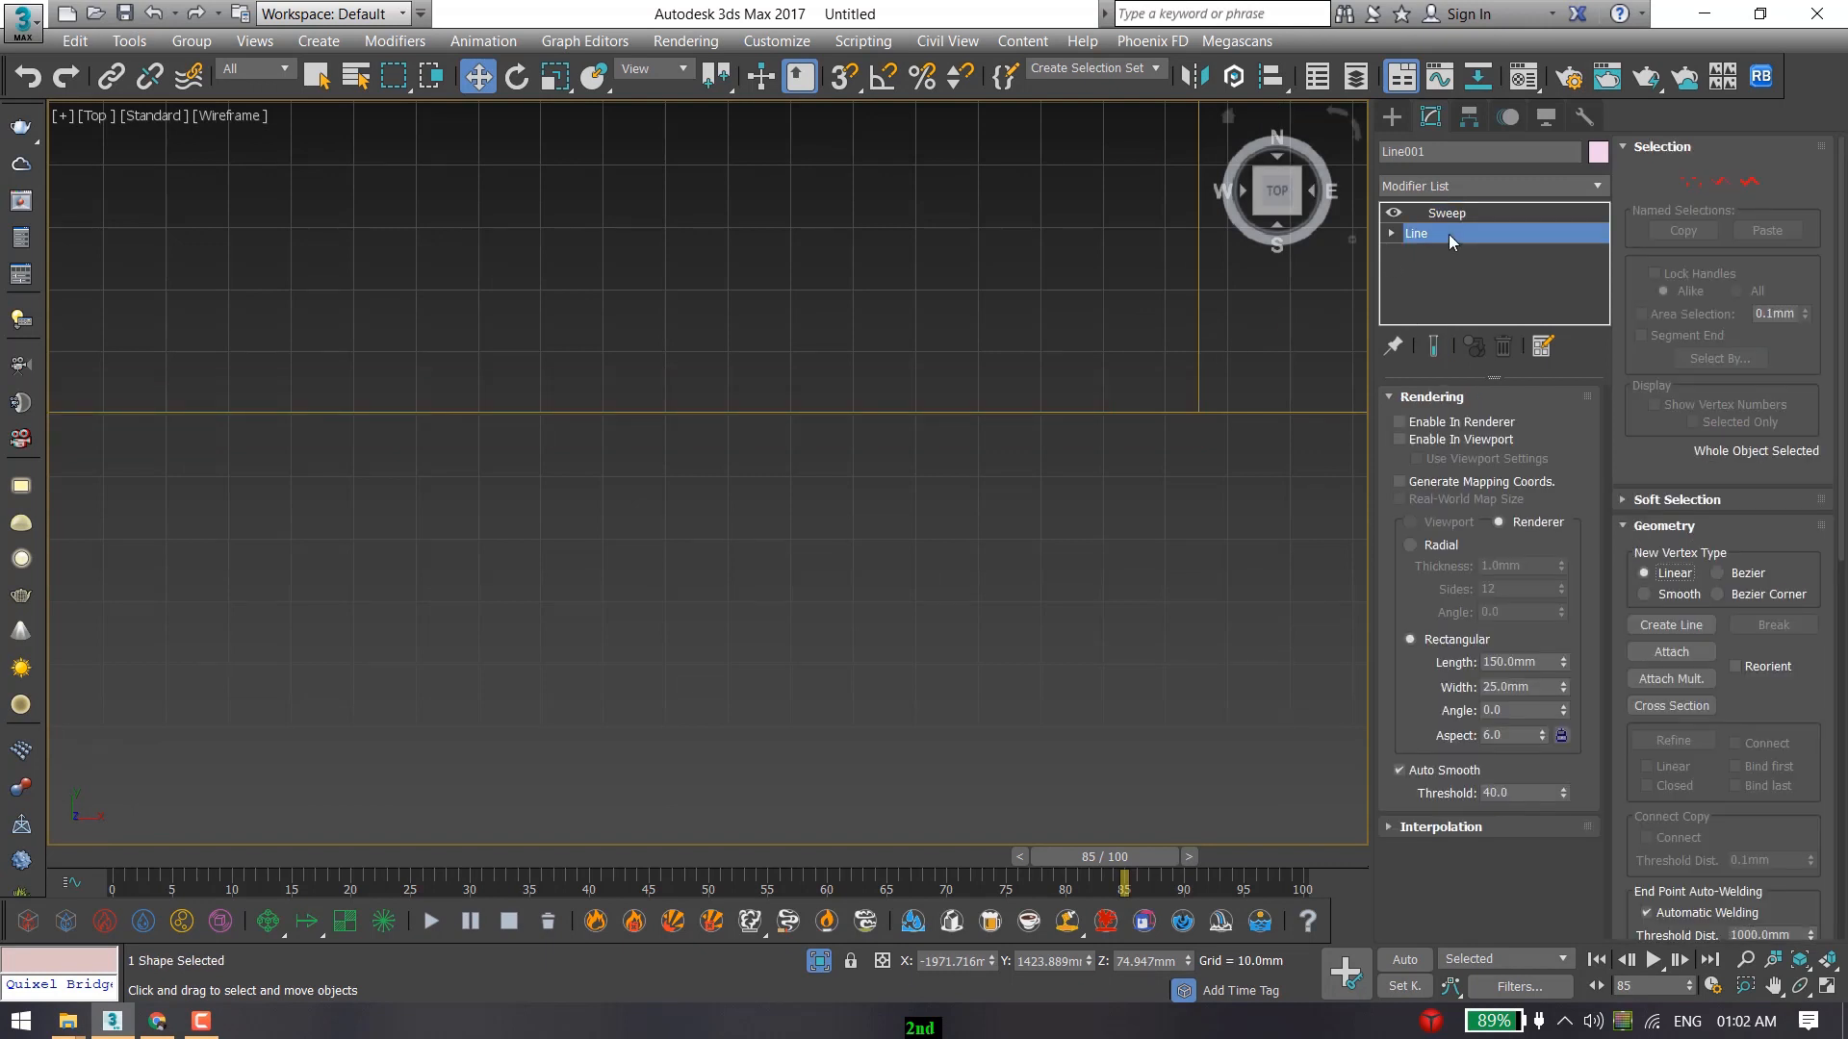
click(1433, 346)
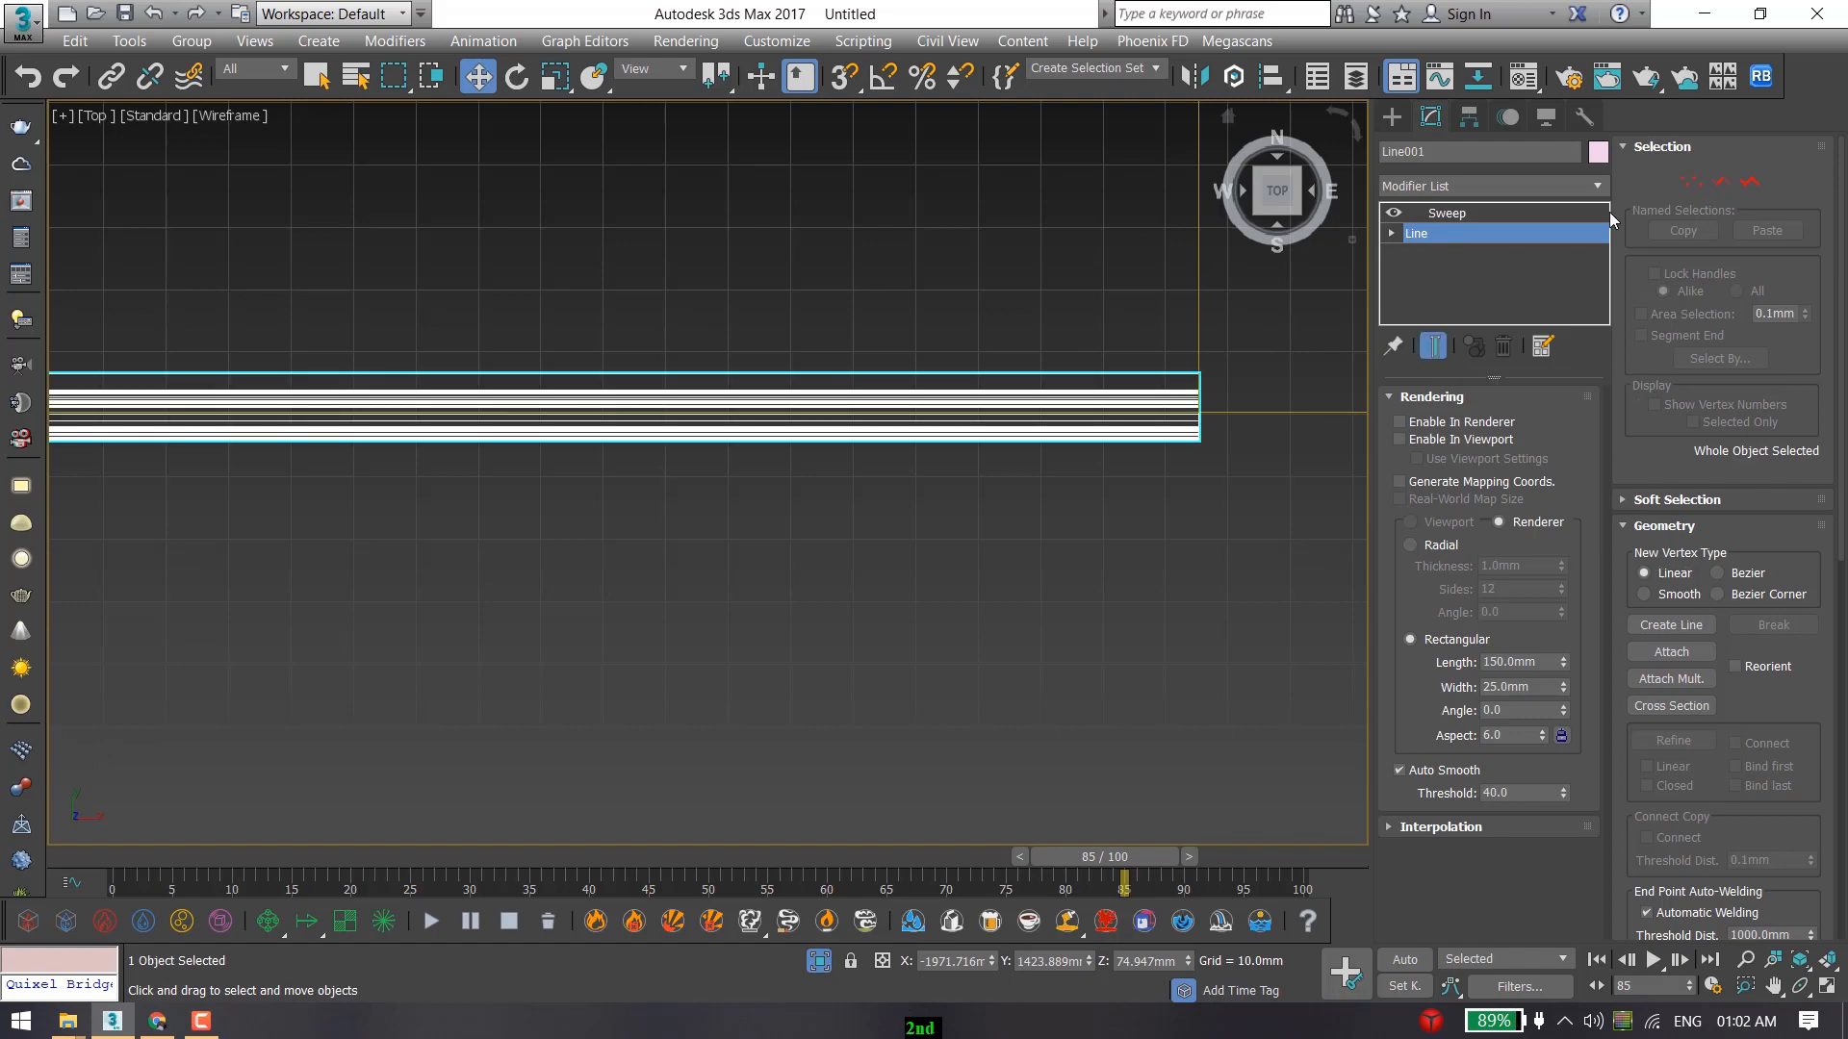
click(1694, 183)
scroll(1186, 337, down, 6)
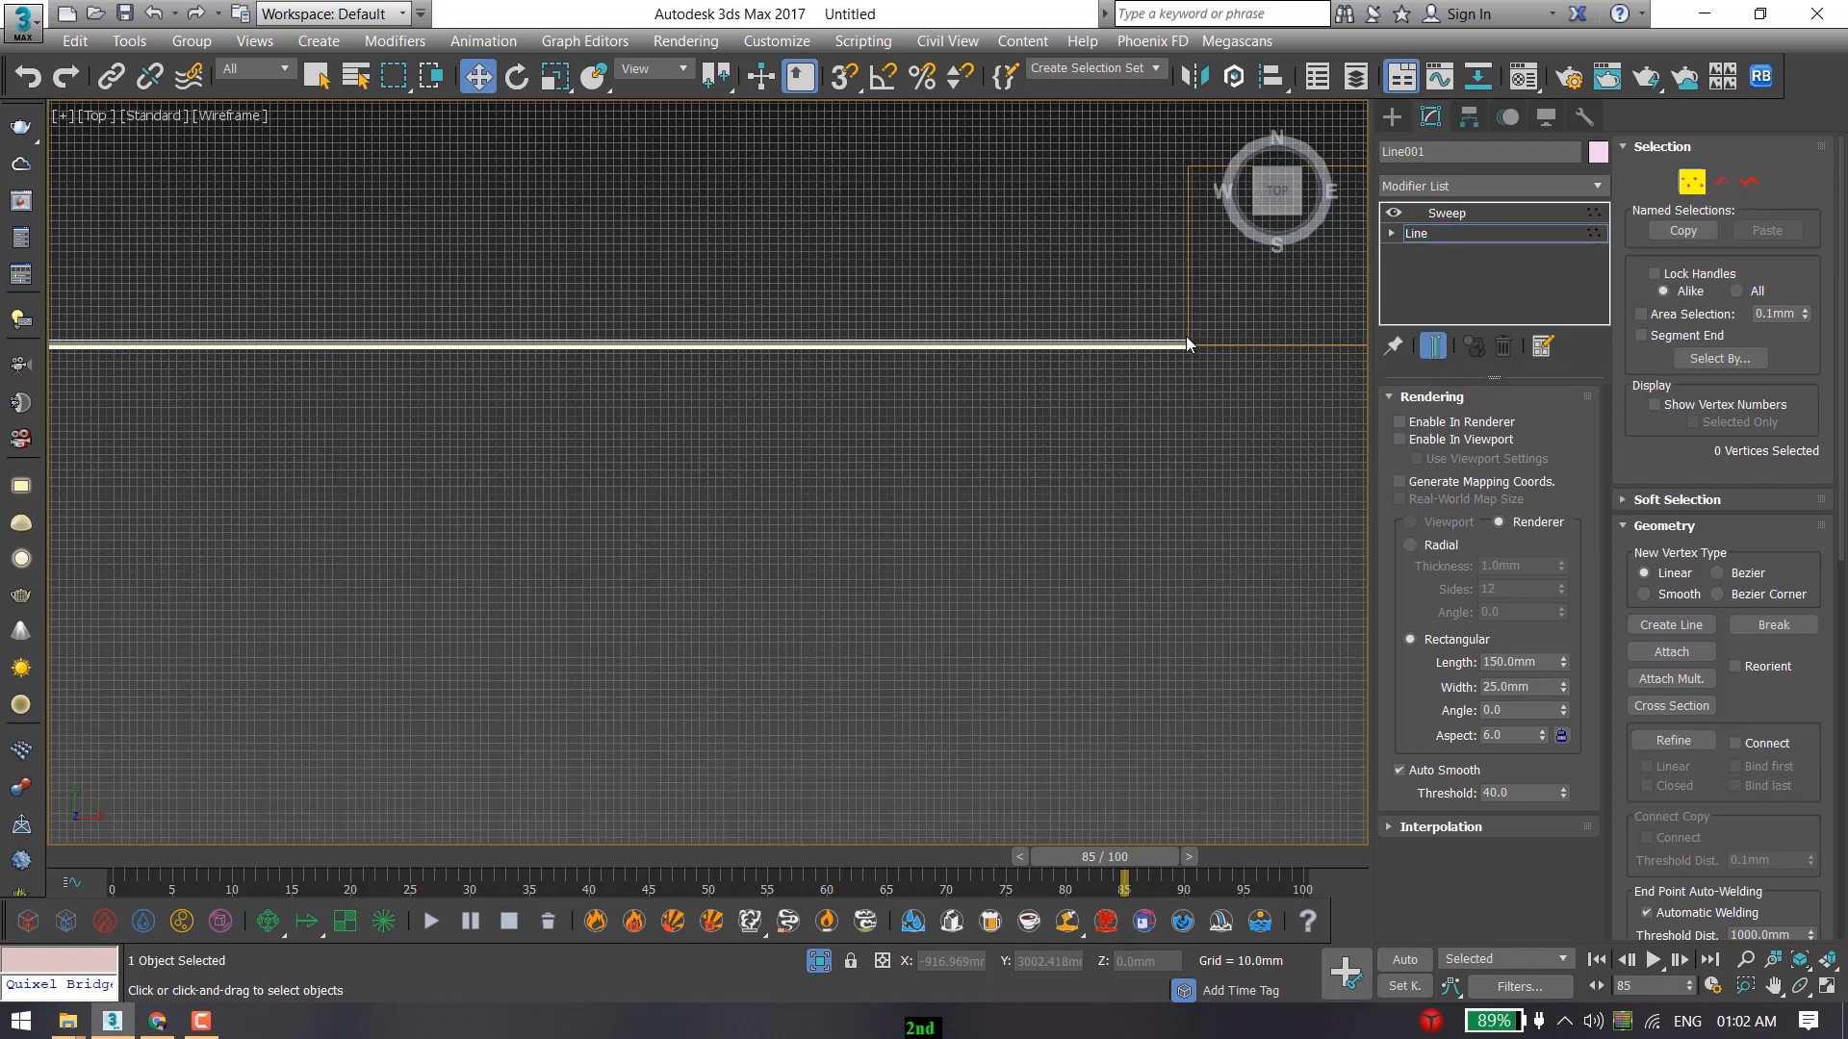
Move the two path vertices along the north wall in Y until the skirting's back edge meets the wall.
middle_drag(1110, 361, 1110, 389)
drag(312, 352, 201, 407)
scroll(358, 416, up, 6)
middle_drag(387, 309, 380, 397)
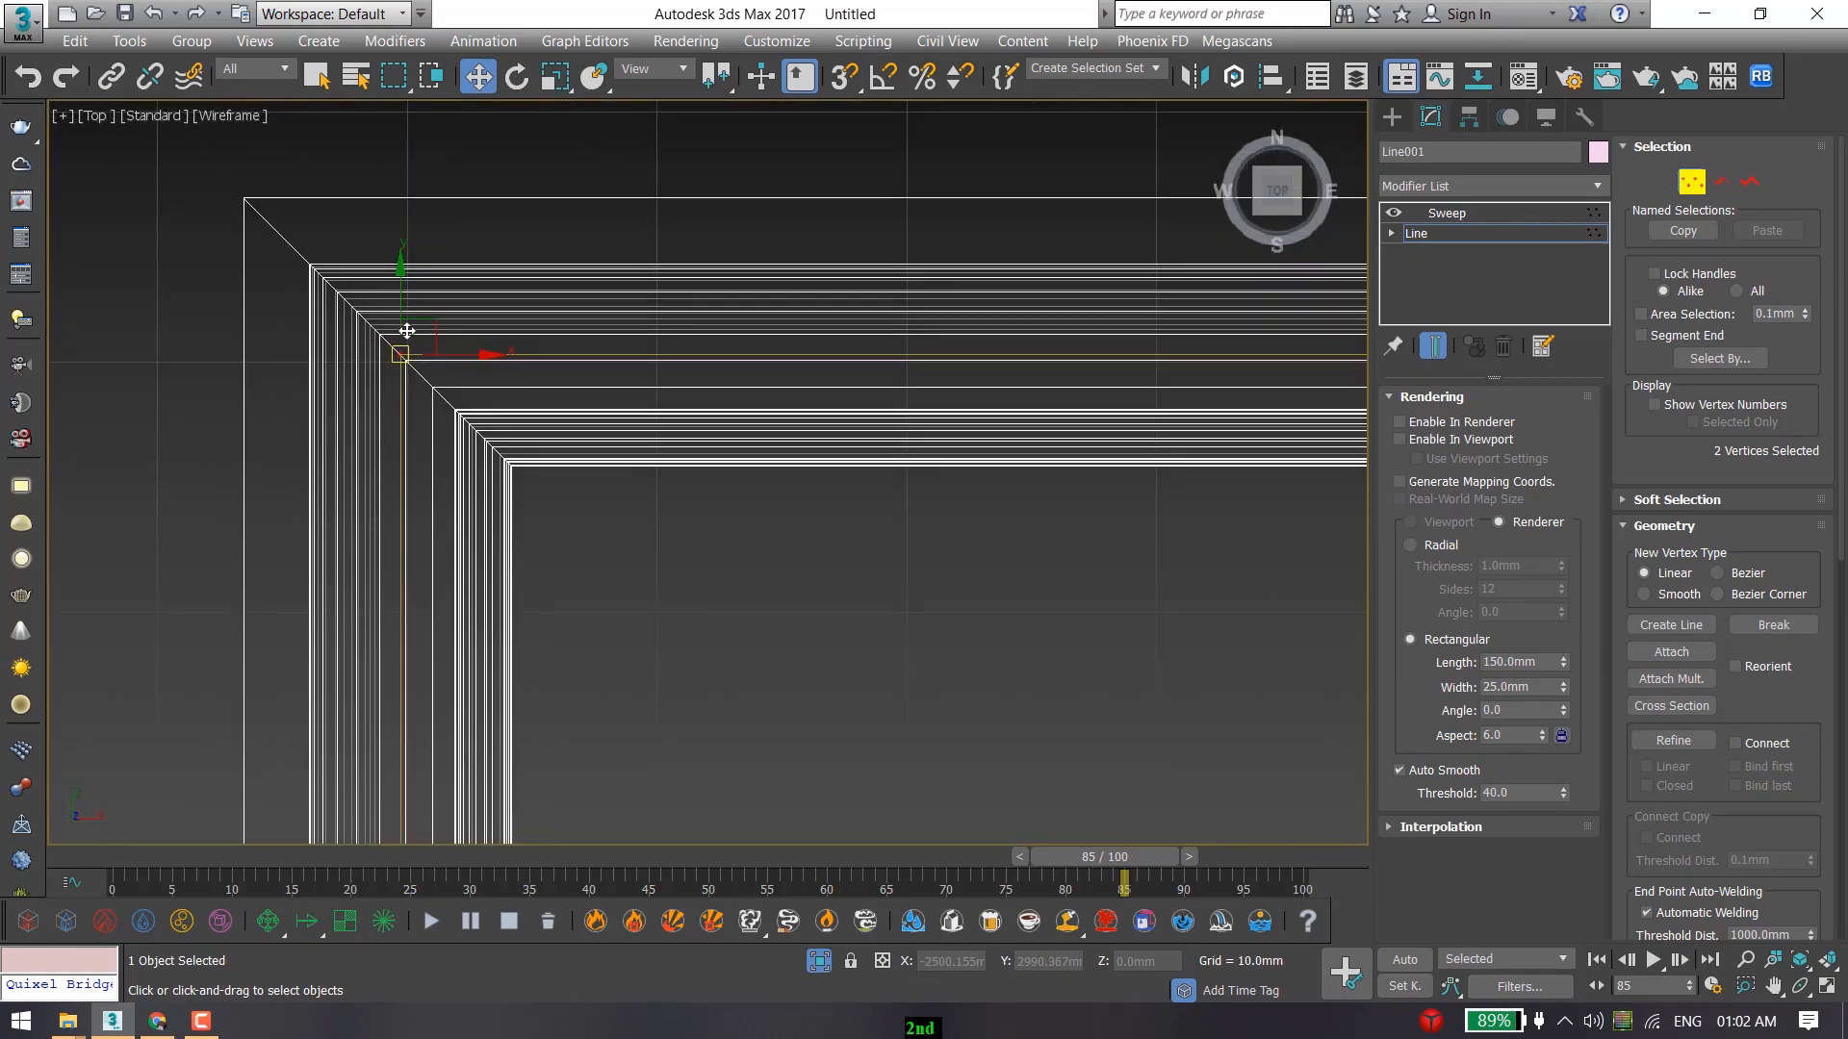
drag(405, 281, 409, 436)
scroll(409, 436, down, 8)
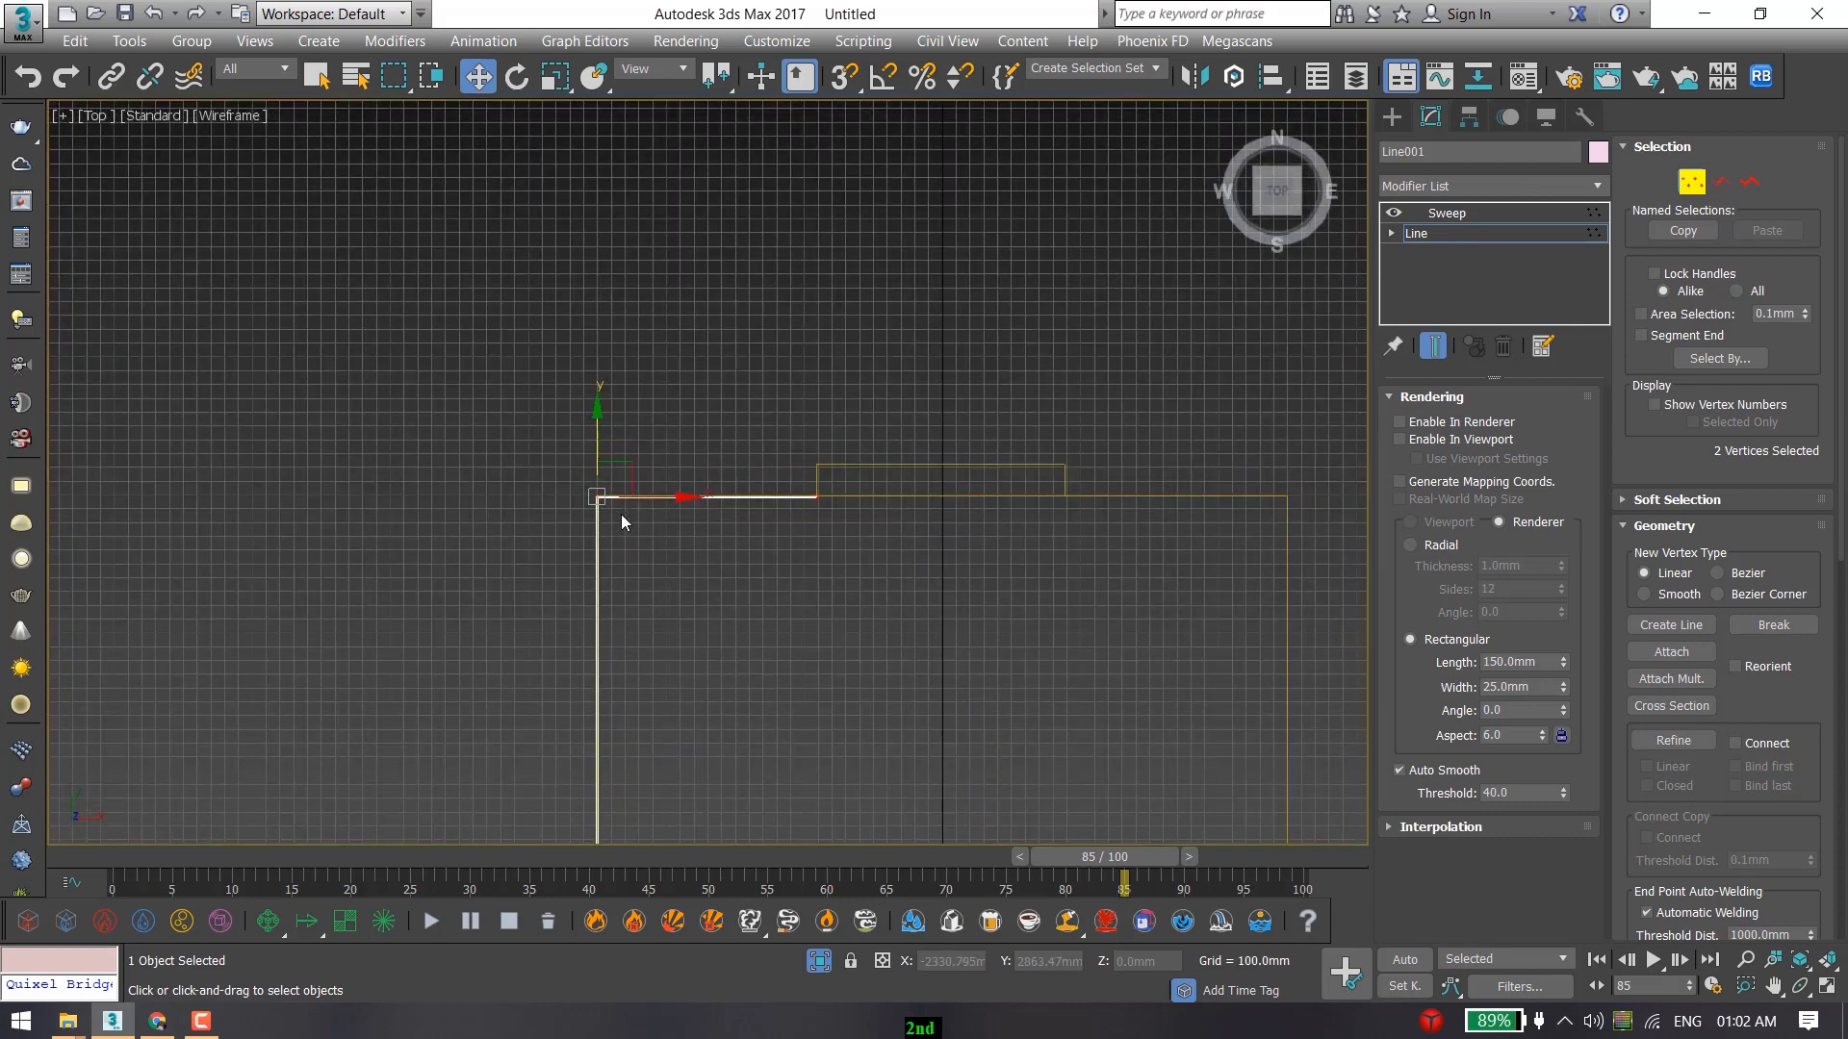
Move the two path vertices along the west wall in X until the skirting's back edge meets the wall.
middle_drag(621, 514, 660, 141)
scroll(674, 164, down, 5)
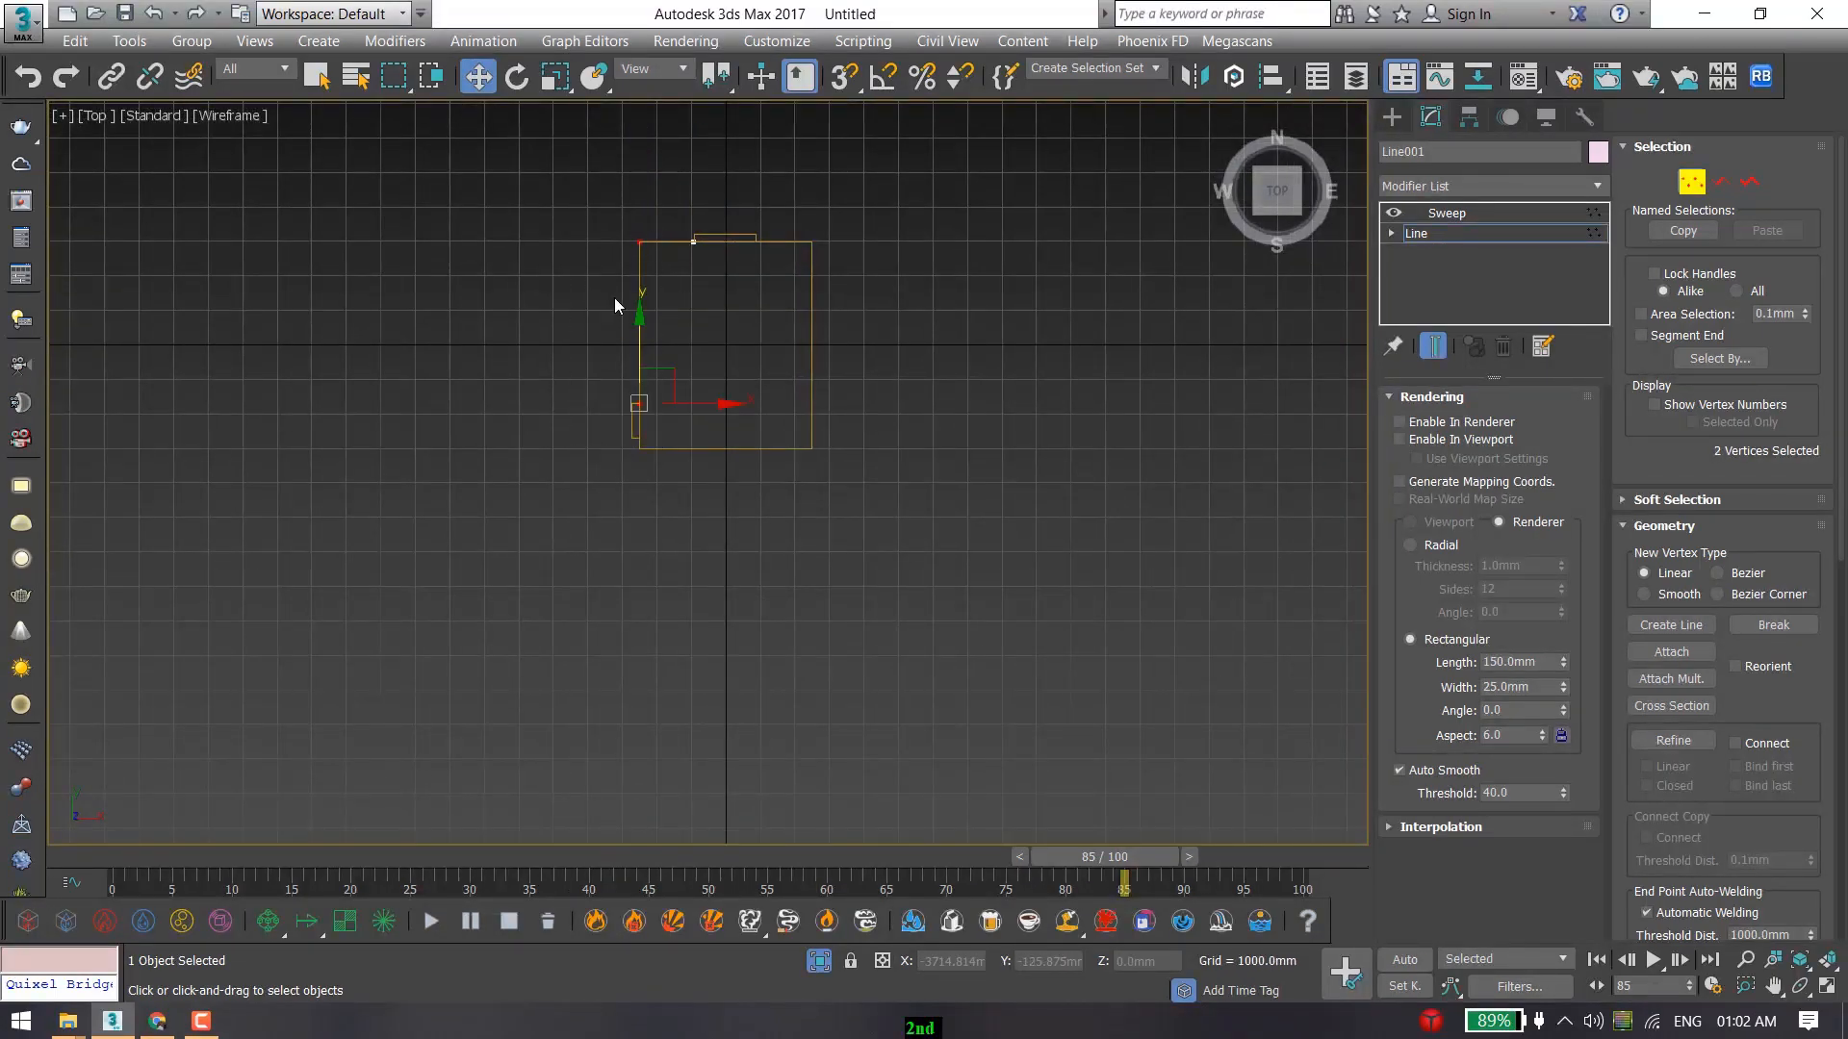
scroll(615, 299, up, 13)
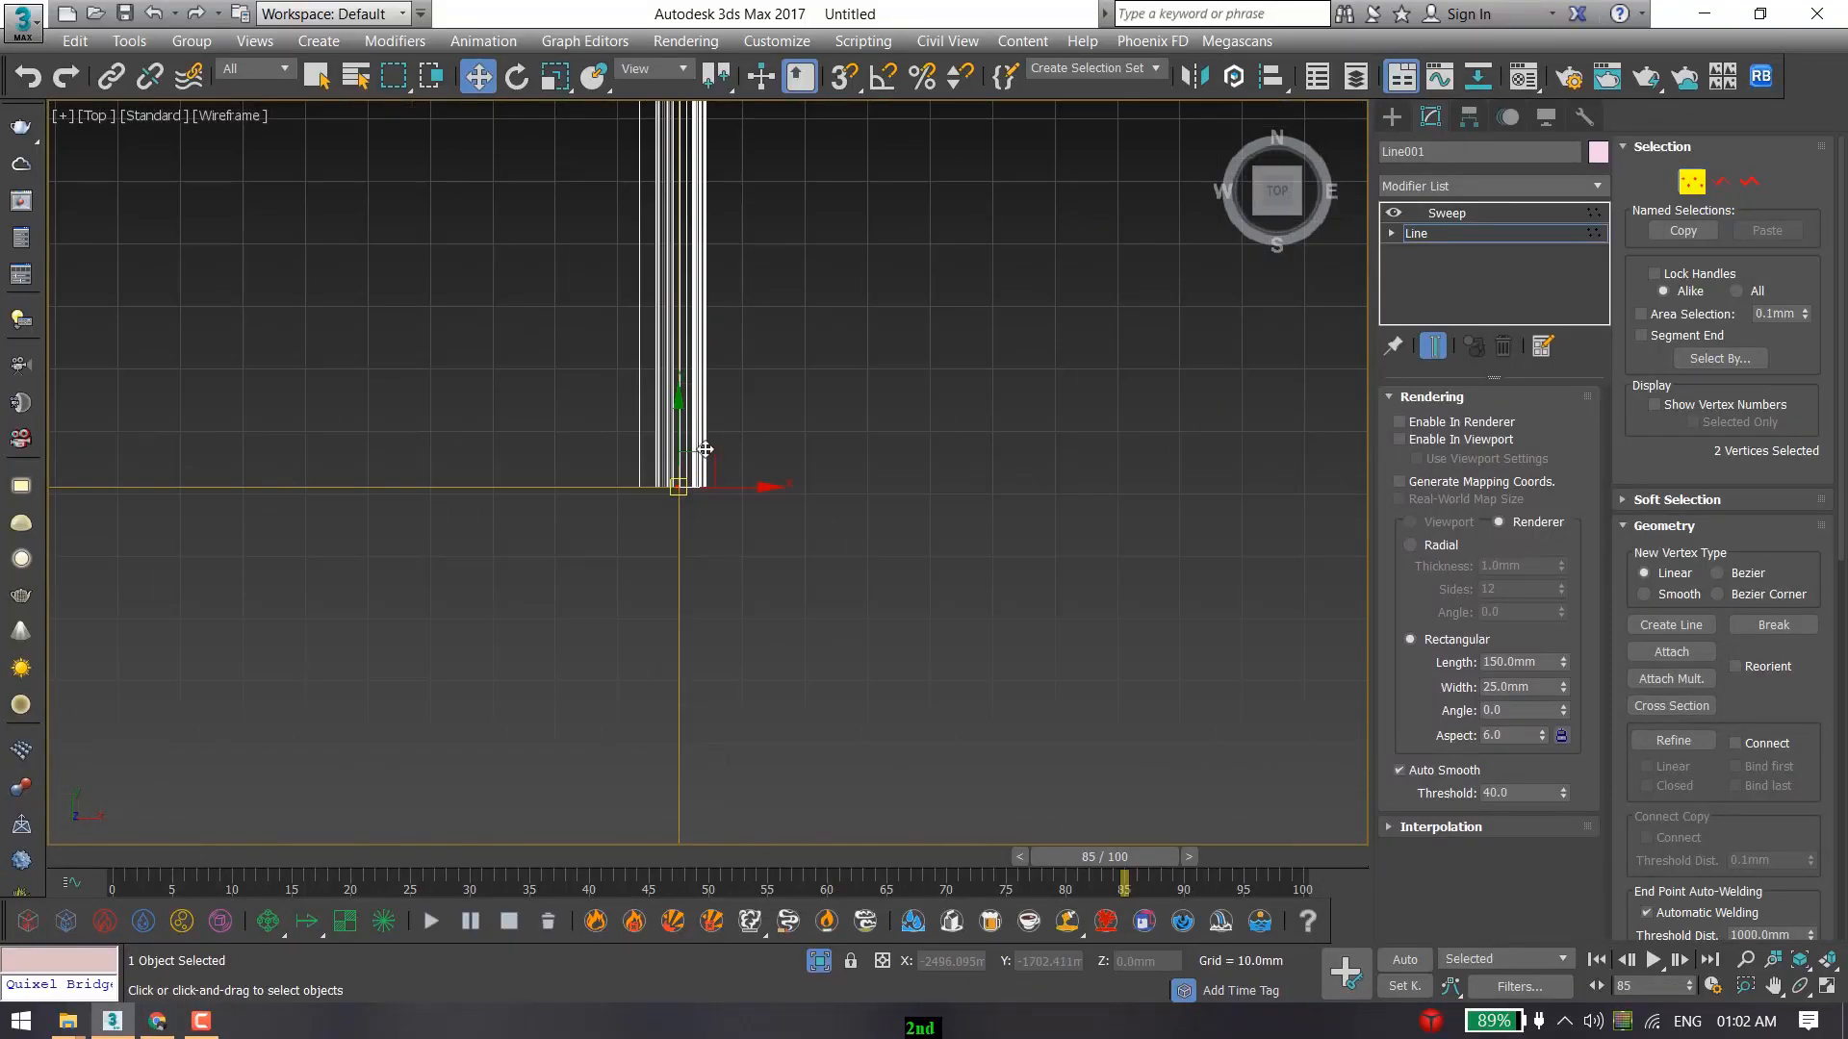
scroll(688, 481, up, 6)
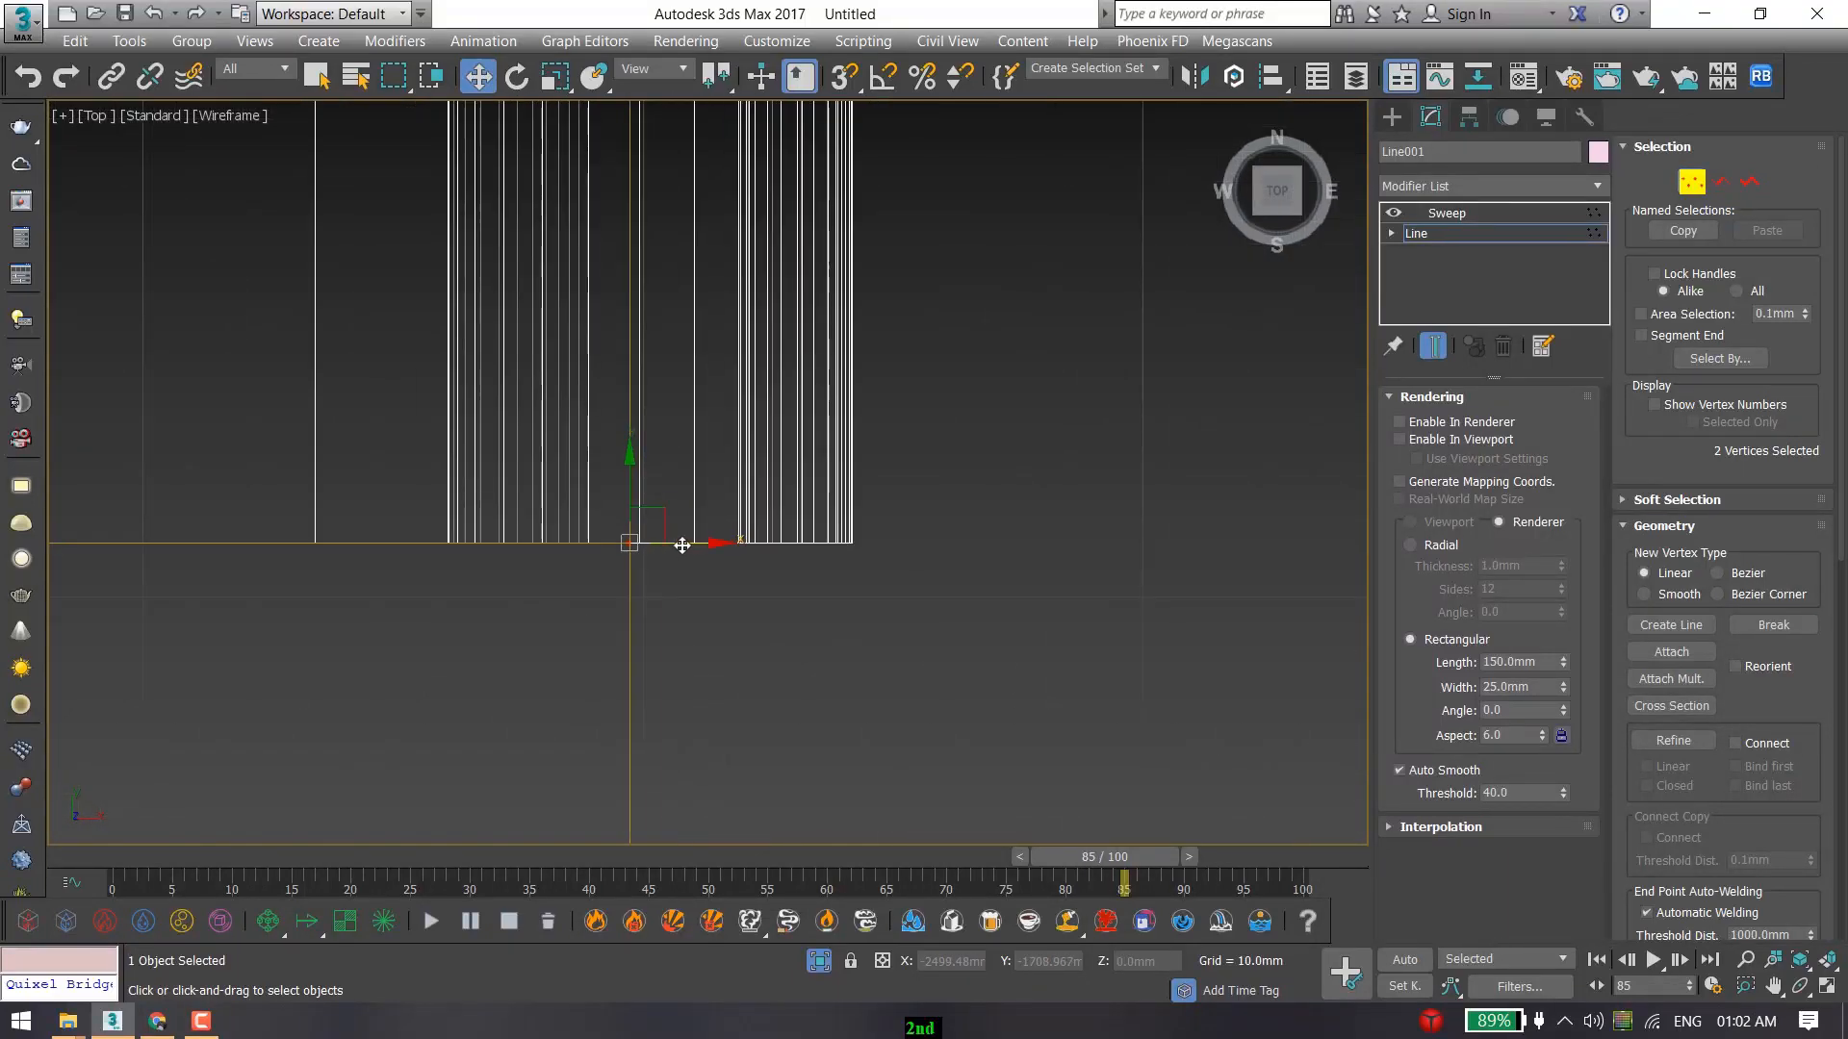
drag(682, 546, 978, 536)
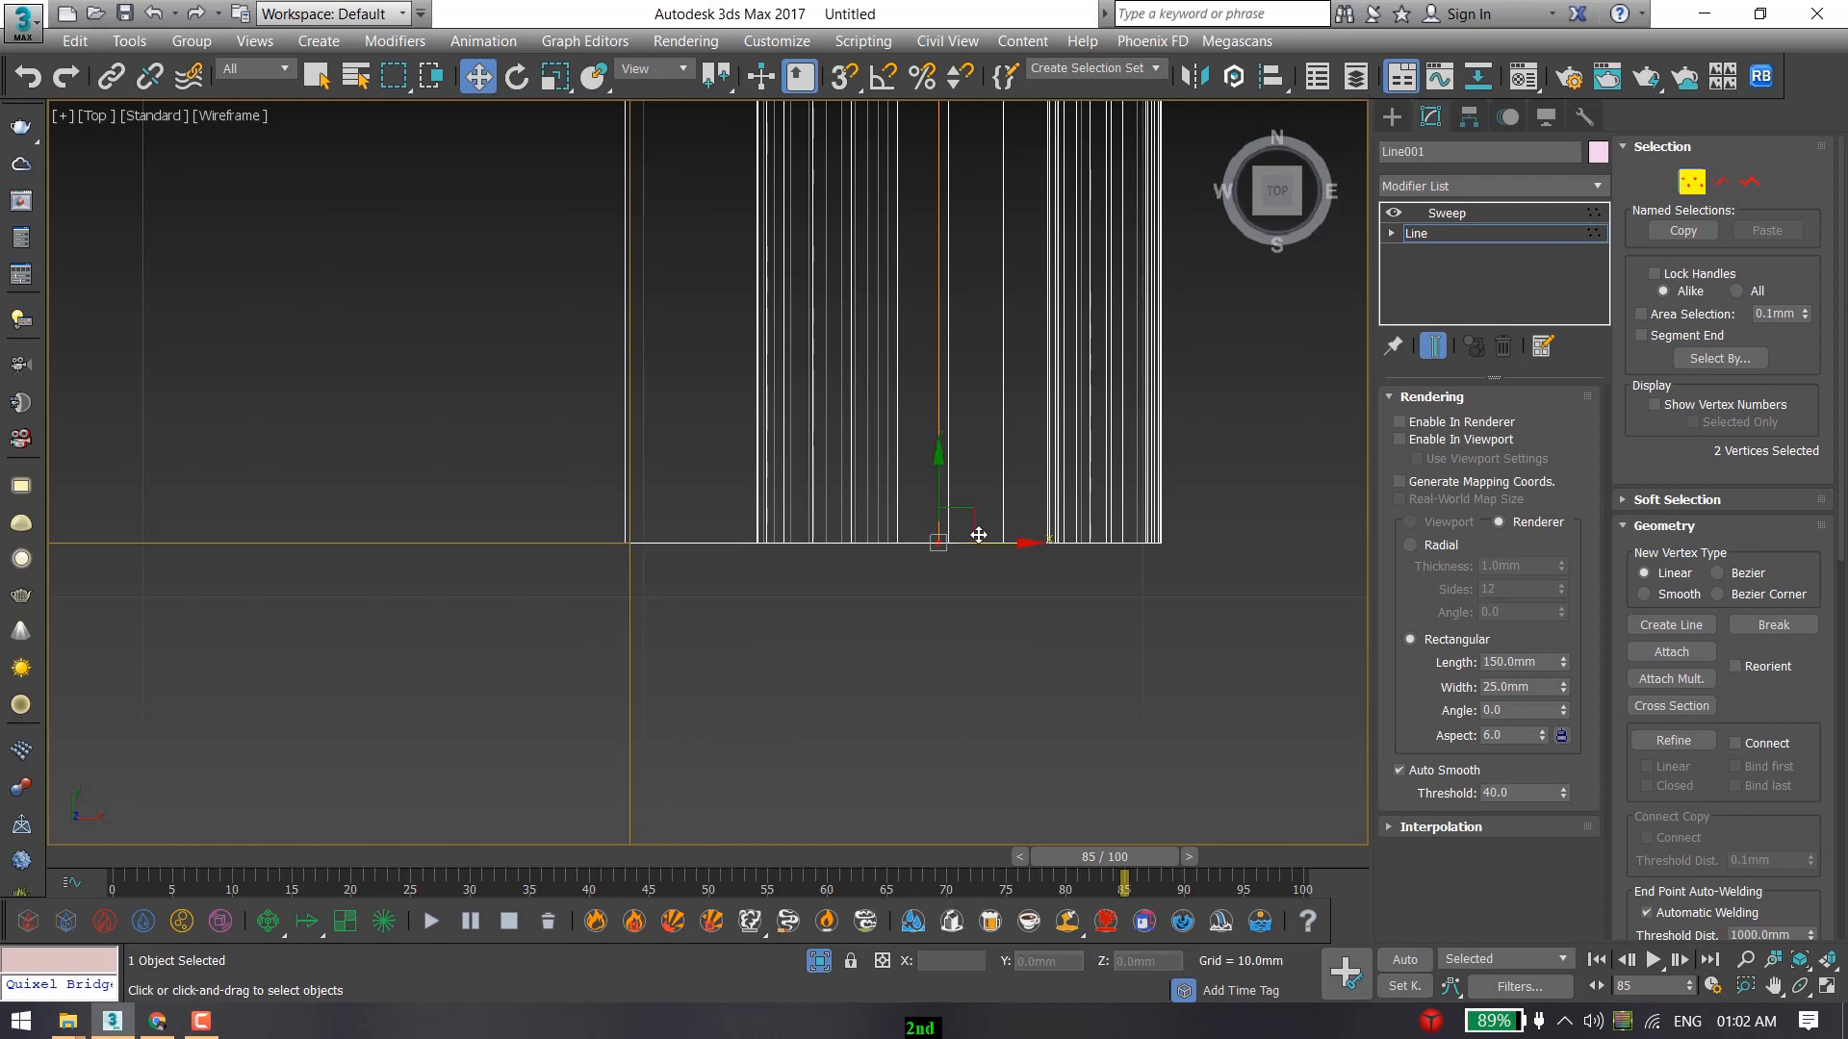
Leave vertex editing and examine the skirting's end and corner against the walls in a shaded perspective view.
click(1390, 122)
scroll(1234, 387, down, 5)
middle_drag(1068, 404, 602, 495)
scroll(808, 502, down, 1)
middle_drag(809, 502, 617, 552)
key(p)
key(z)
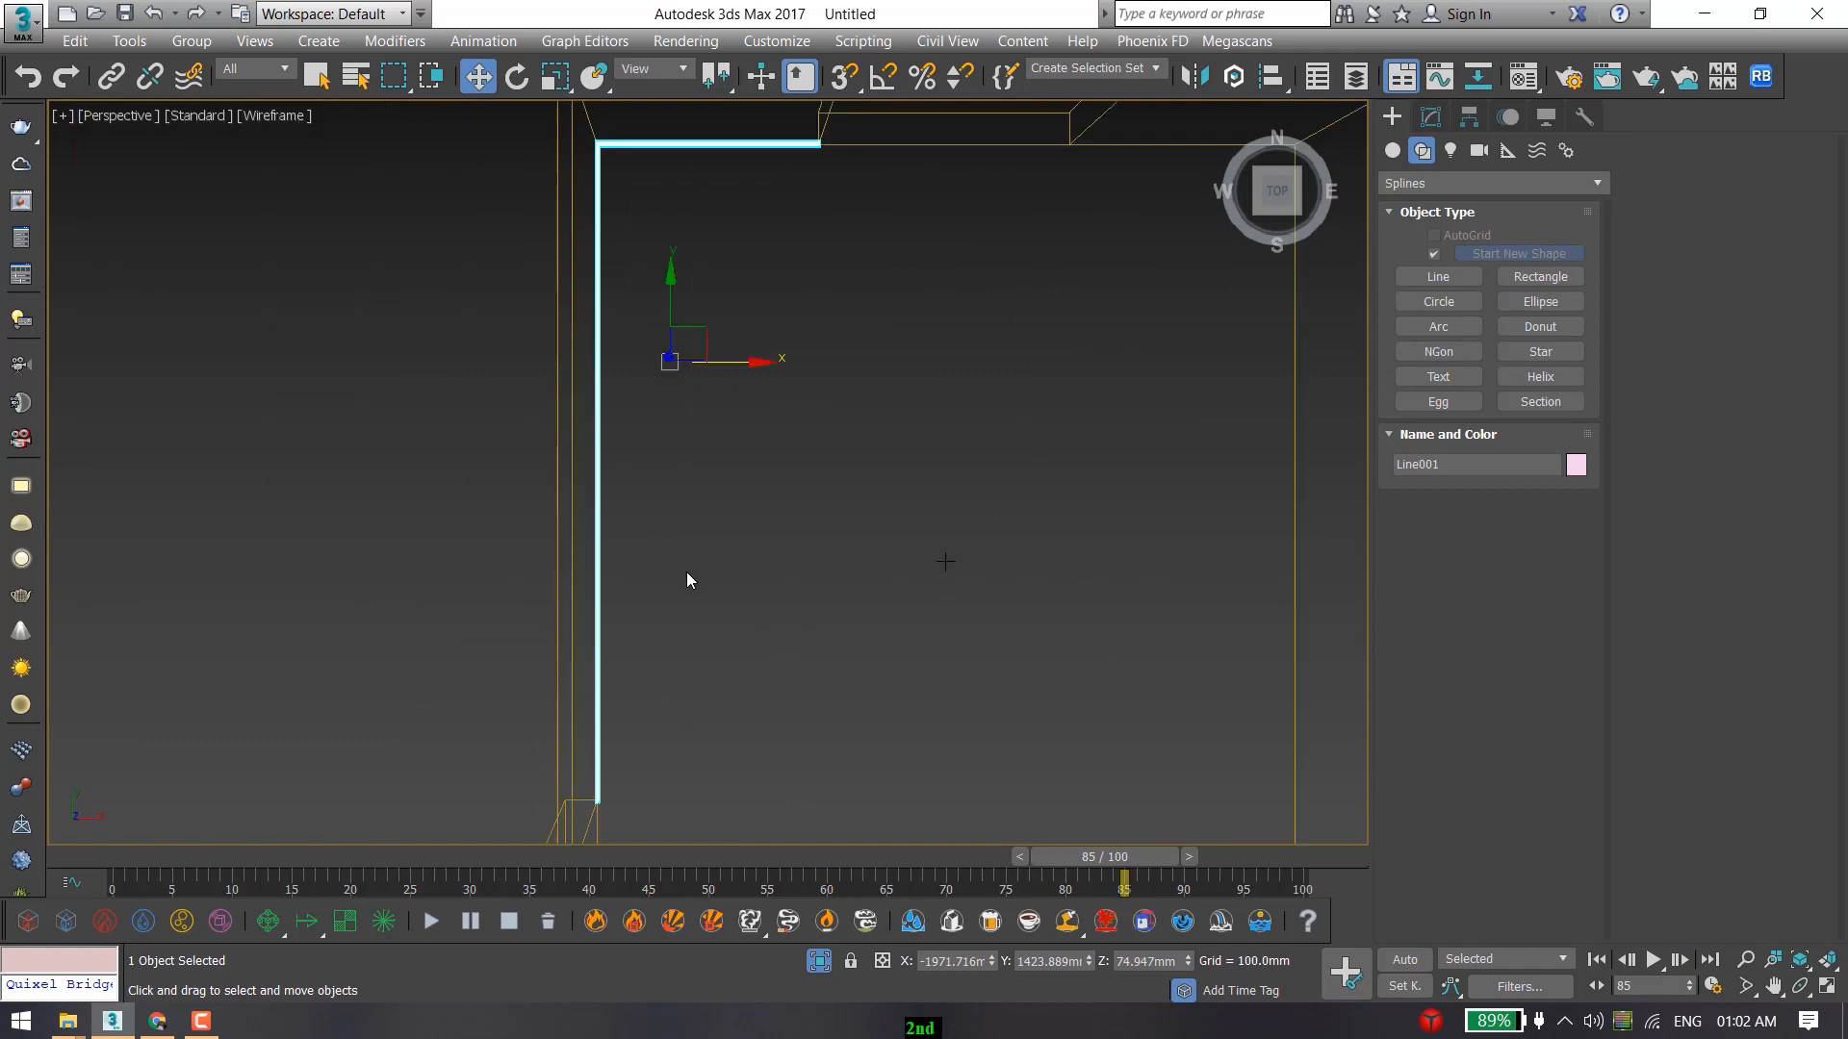
key(F3)
mouse_move(724, 632)
alt+middle_down()
mouse_move(641, 531)
mouse_move(565, 533)
mouse_move(597, 558)
mouse_move(635, 533)
mouse_move(734, 520)
mouse_move(668, 521)
alt+middle_up()
scroll(565, 532, up, 8)
scroll(635, 532, up, 6)
alt+middle_drag(509, 526, 508, 532)
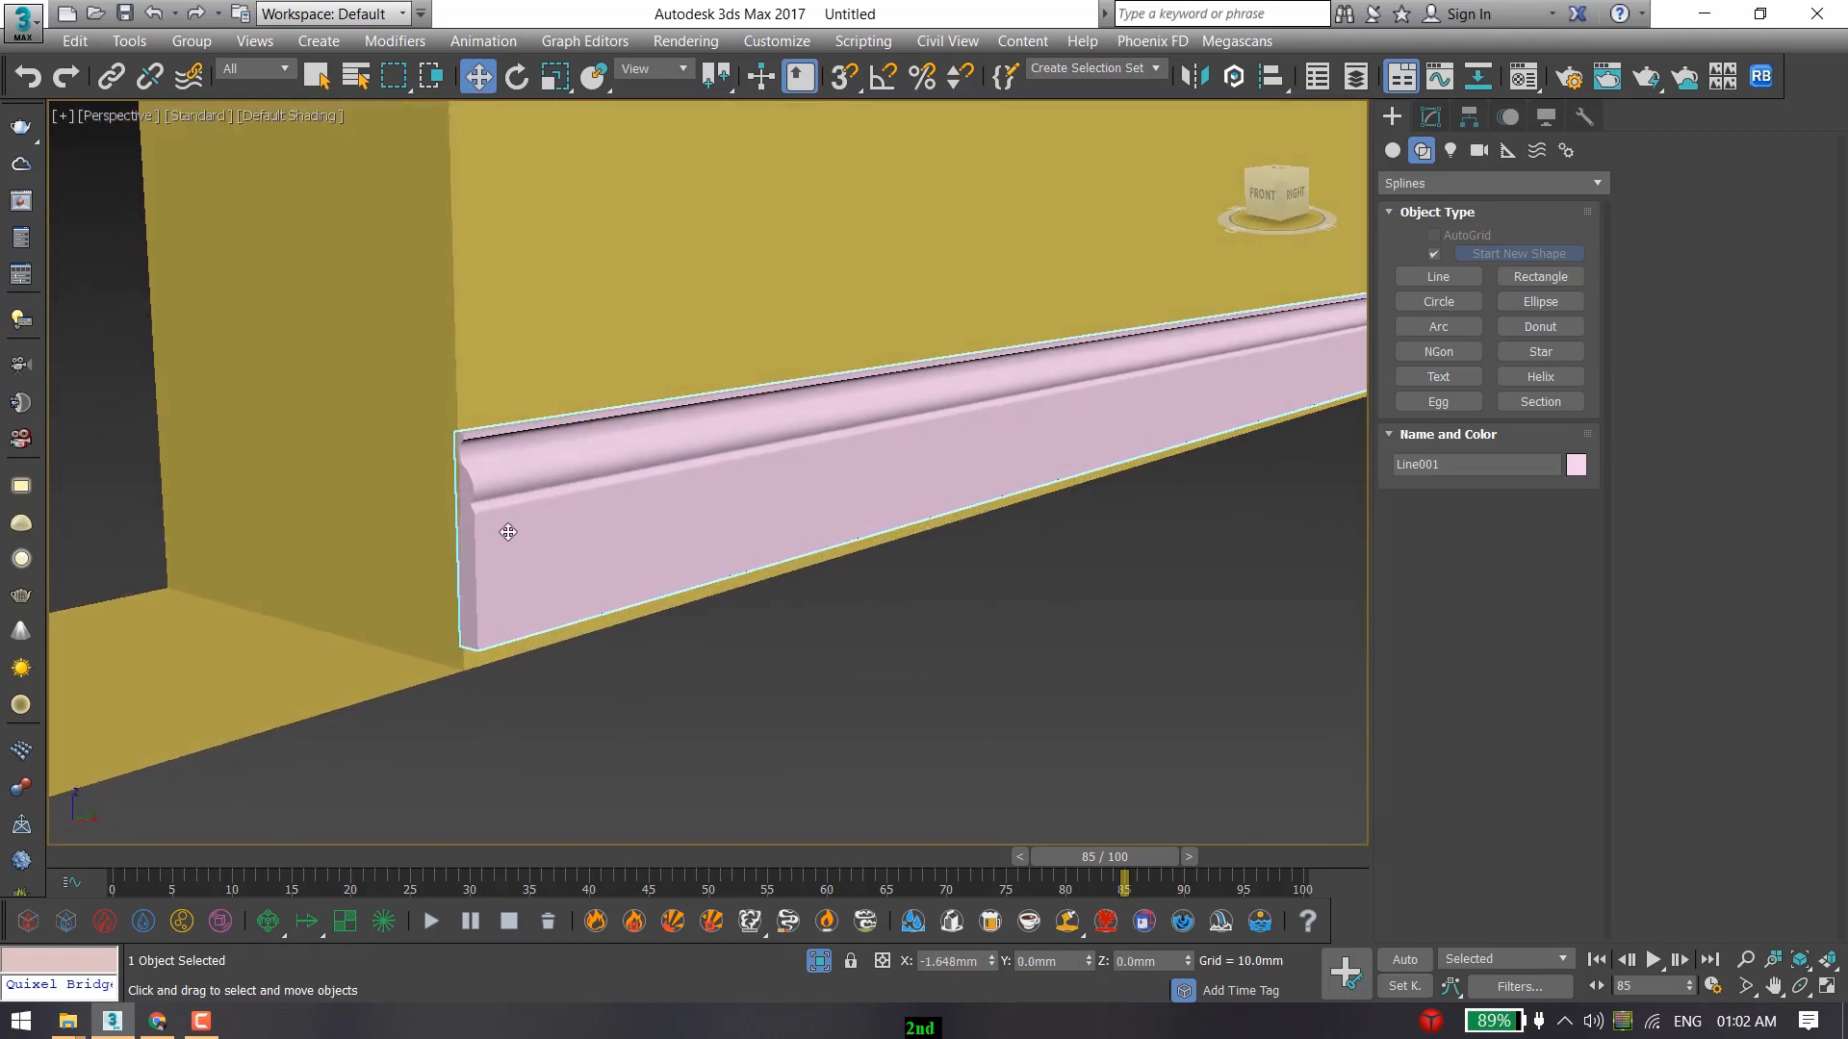
scroll(600, 558, down, 8)
alt+middle_drag(747, 590, 881, 403)
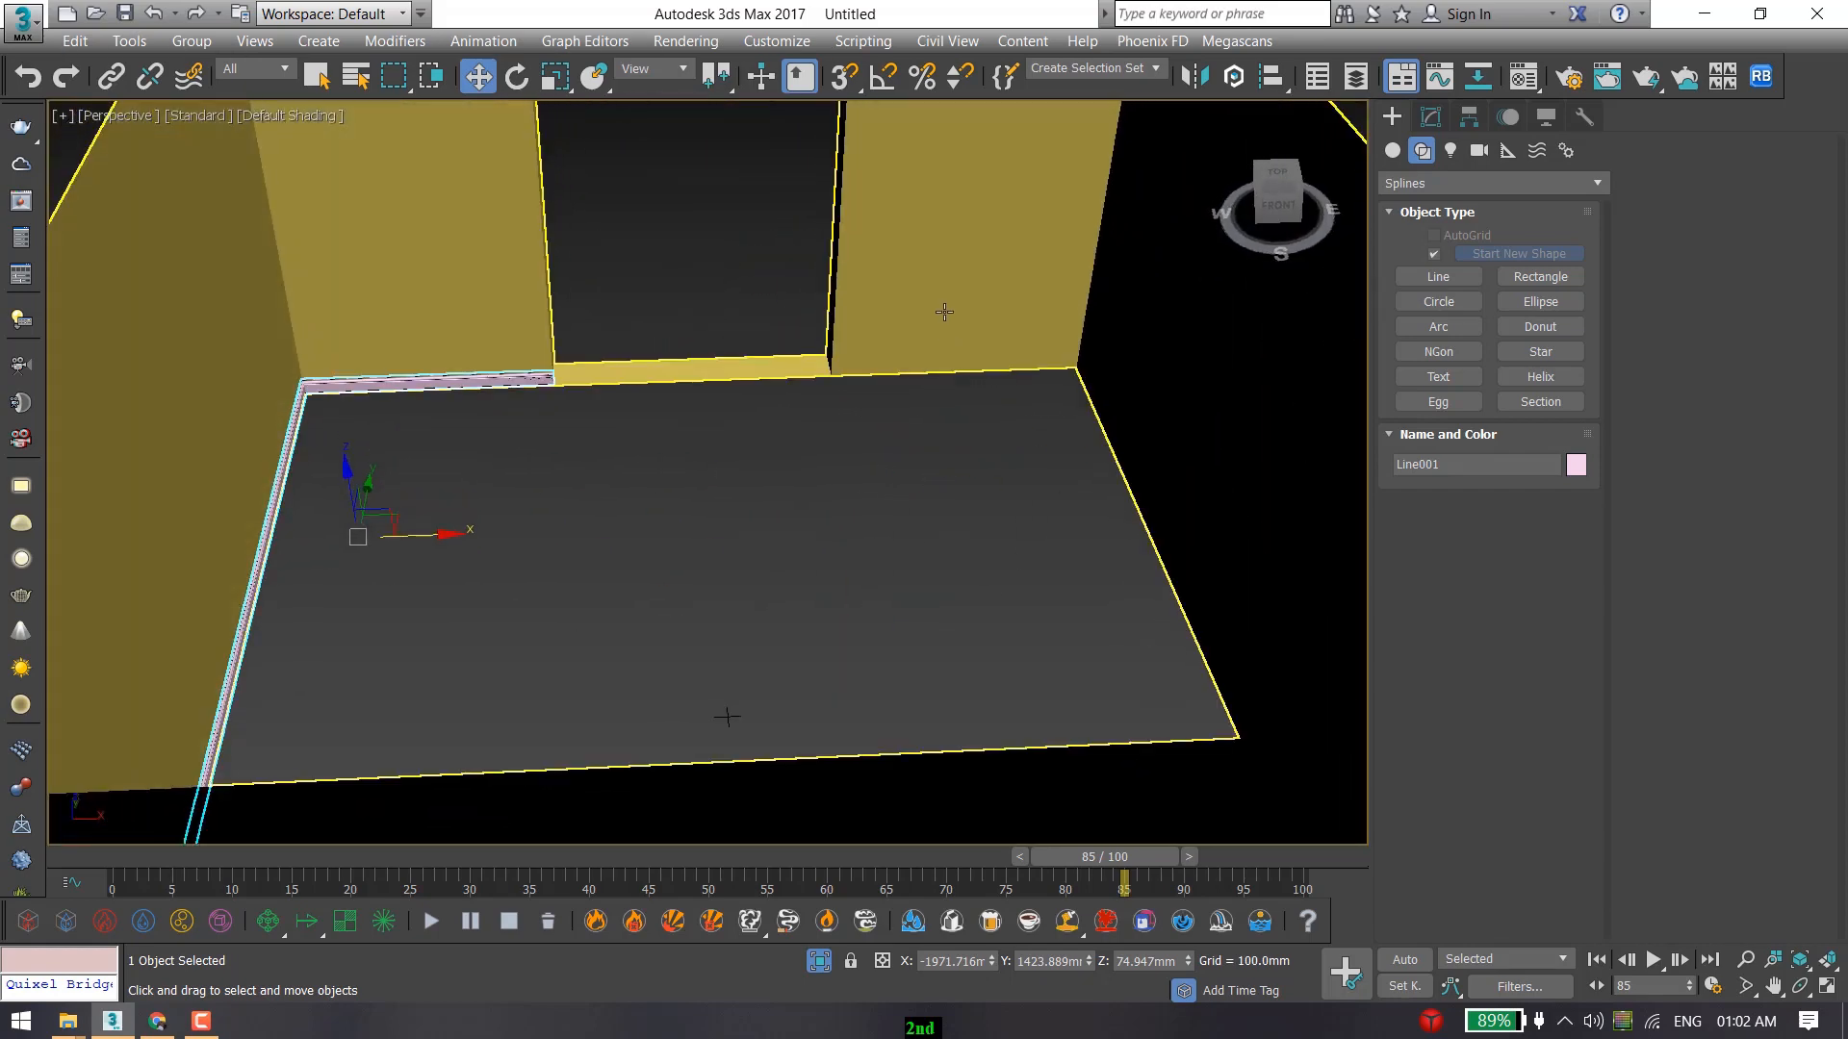
Draw a vertex-snapped line along the floor edge of the remaining walls, from one opening around the room to the other.
click(940, 314)
click(899, 429)
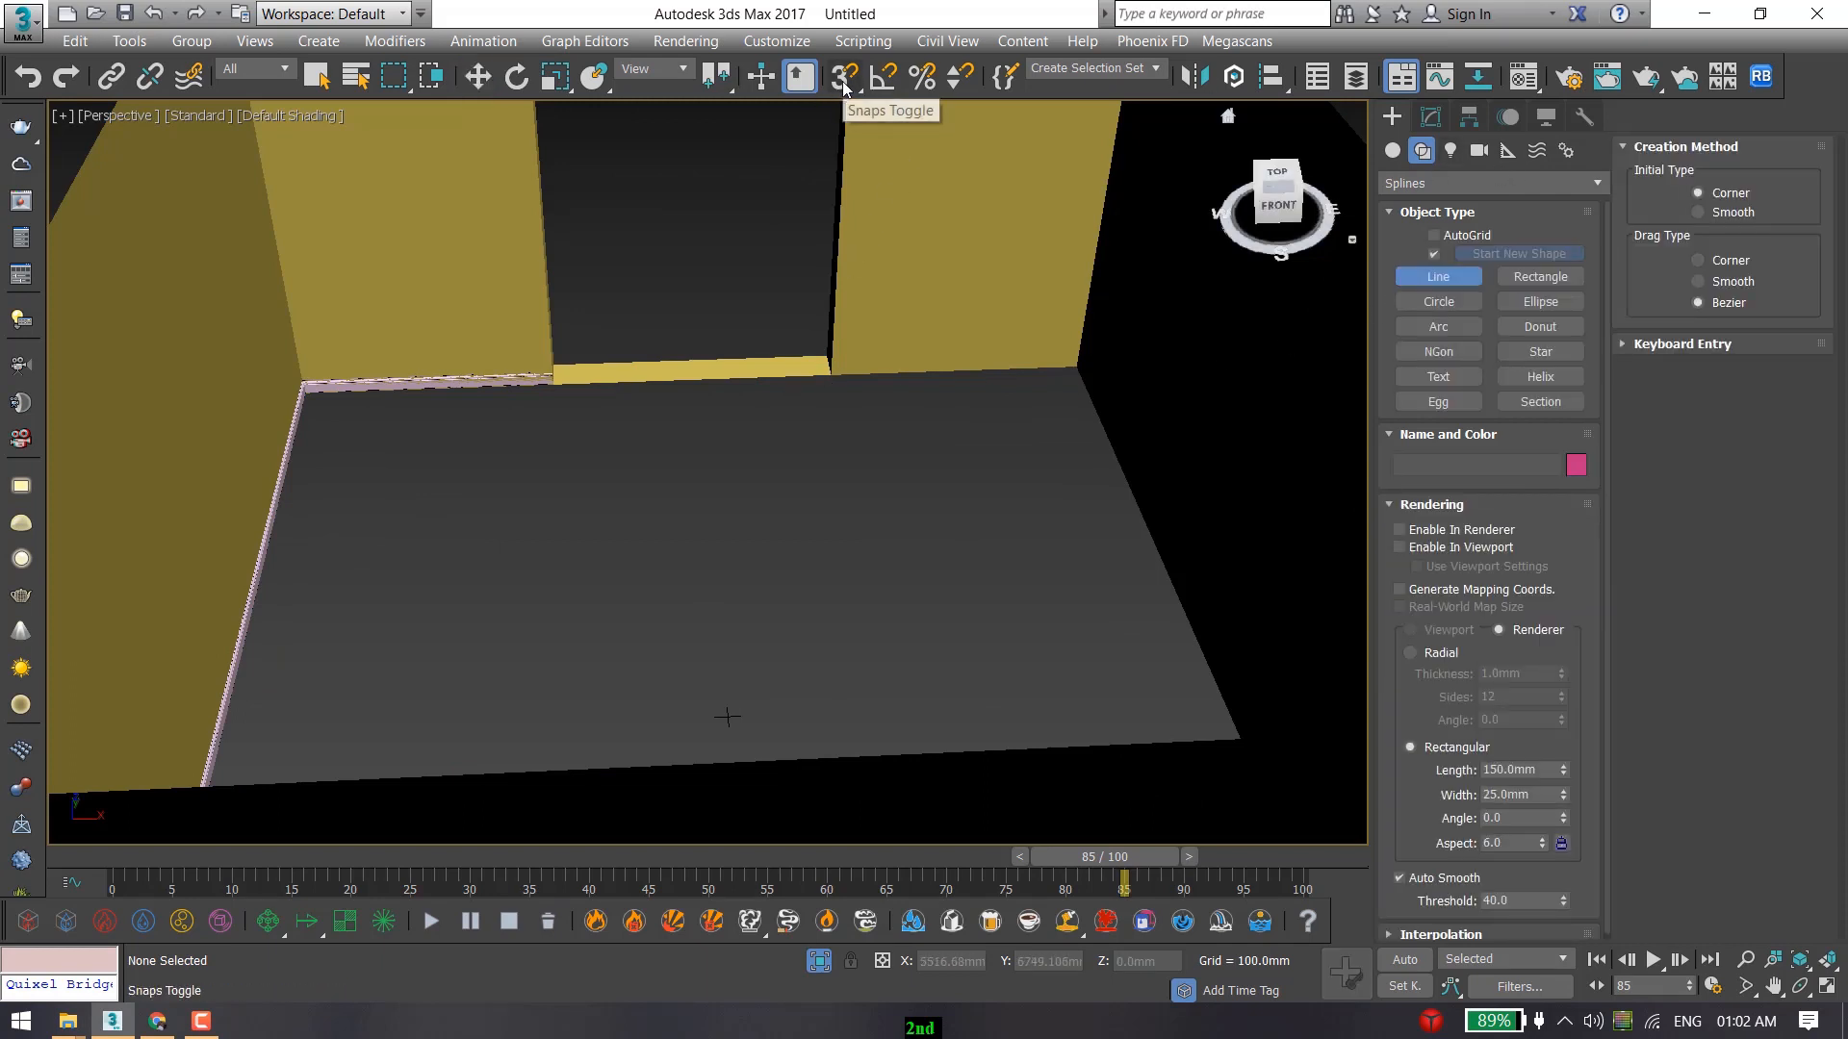
click(838, 395)
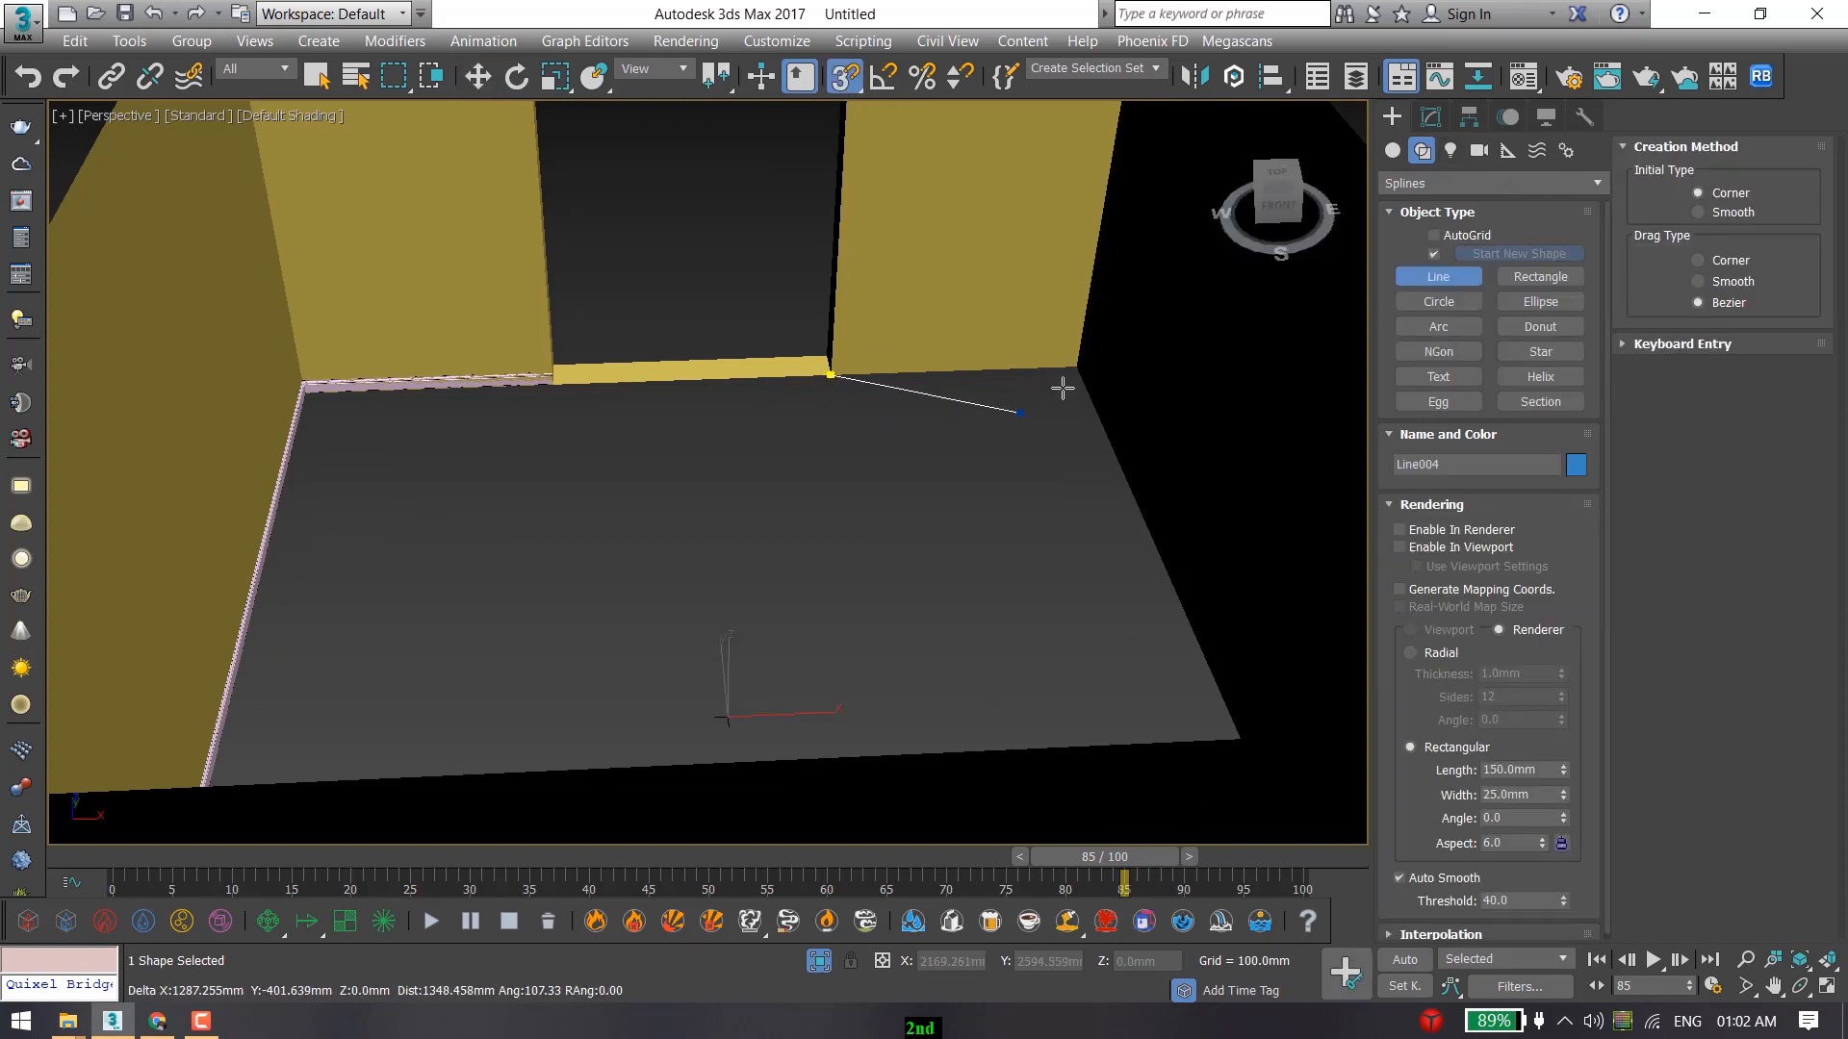
scroll(955, 464, down, 5)
alt+middle_drag(954, 464, 1237, 553)
middle_drag(1160, 553, 850, 412)
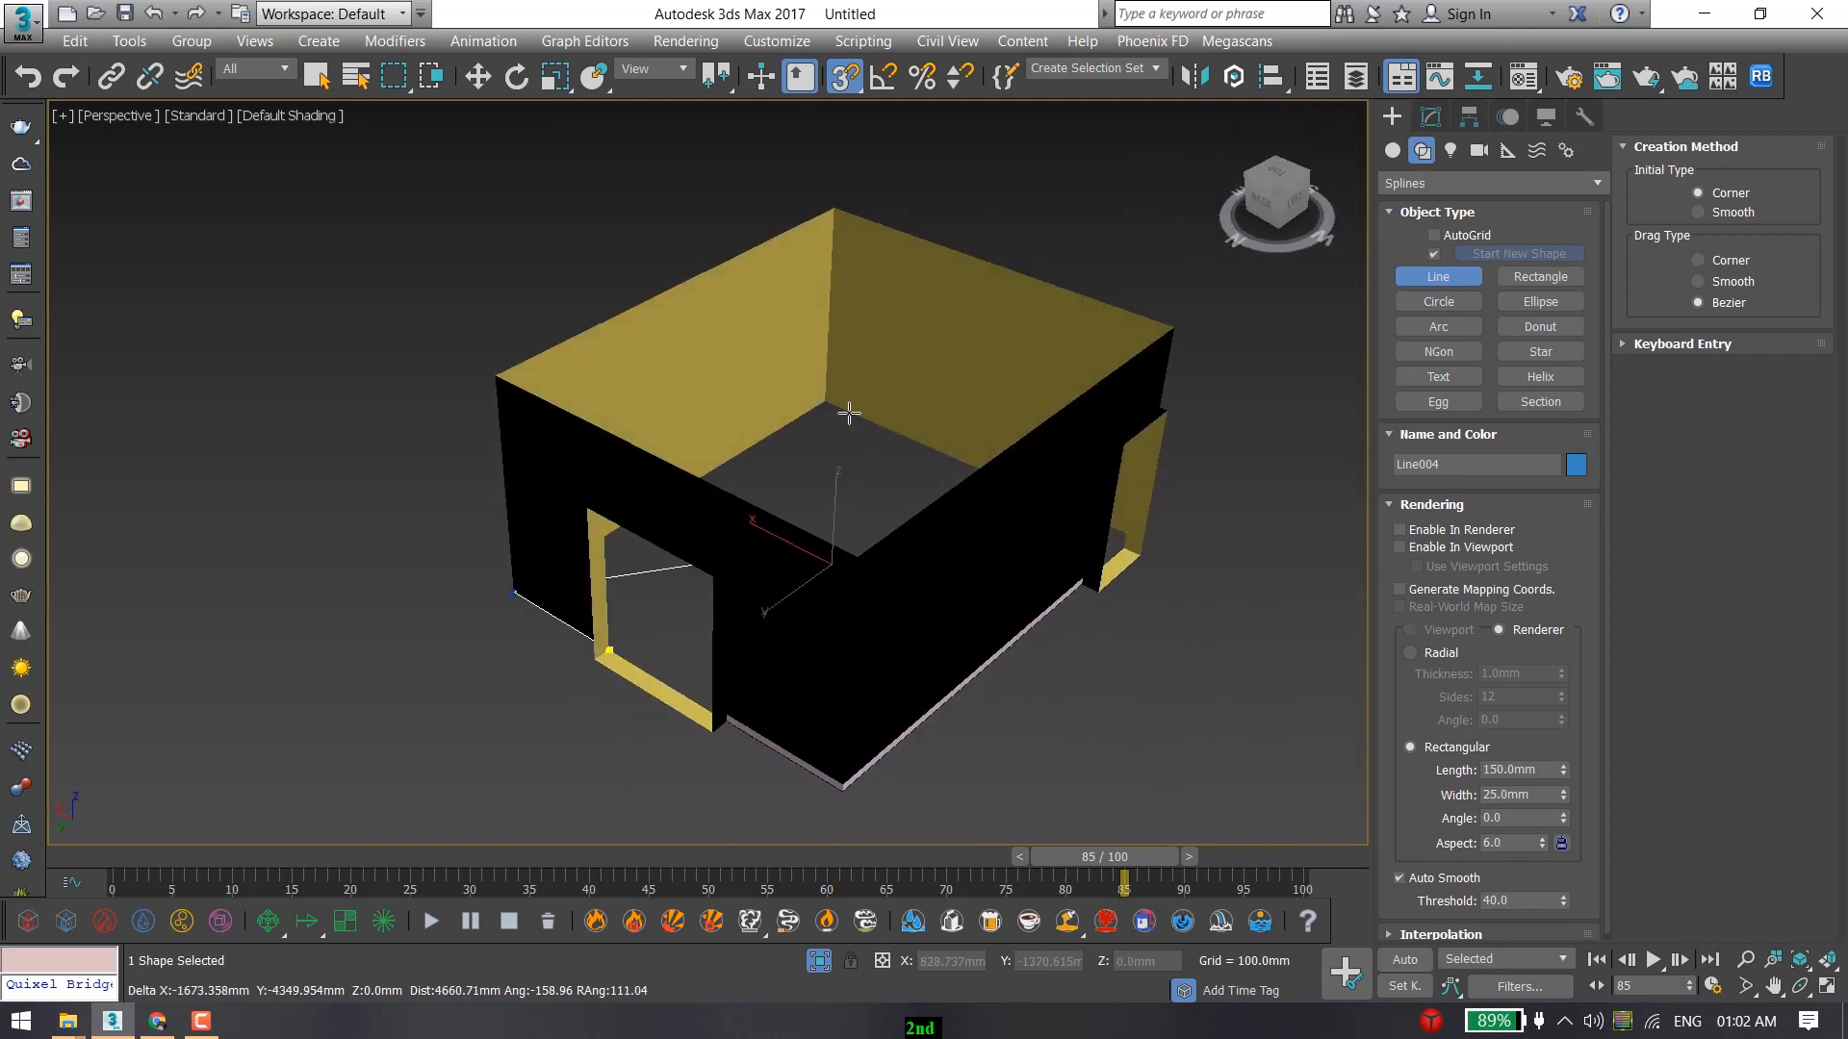
scroll(835, 435, up, 6)
click(802, 433)
scroll(1002, 569, down, 5)
alt+middle_drag(1002, 569, 1169, 563)
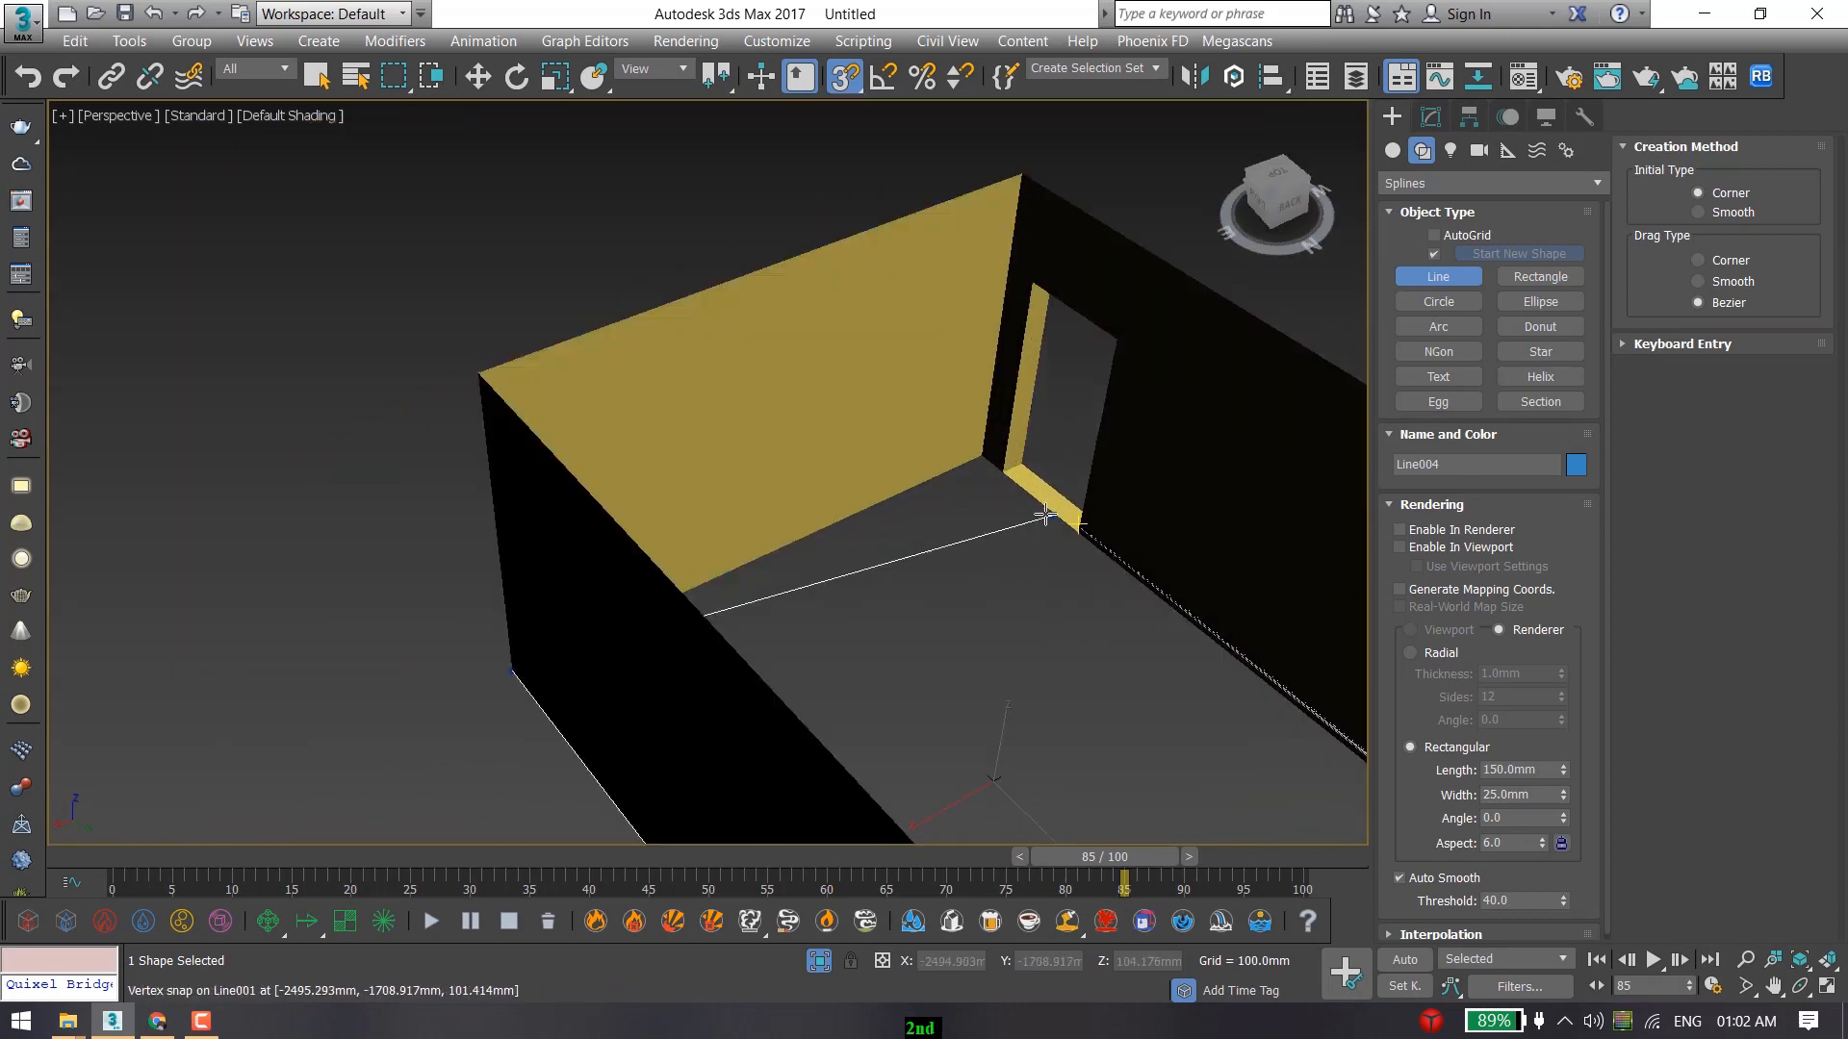
scroll(1044, 514, up, 5)
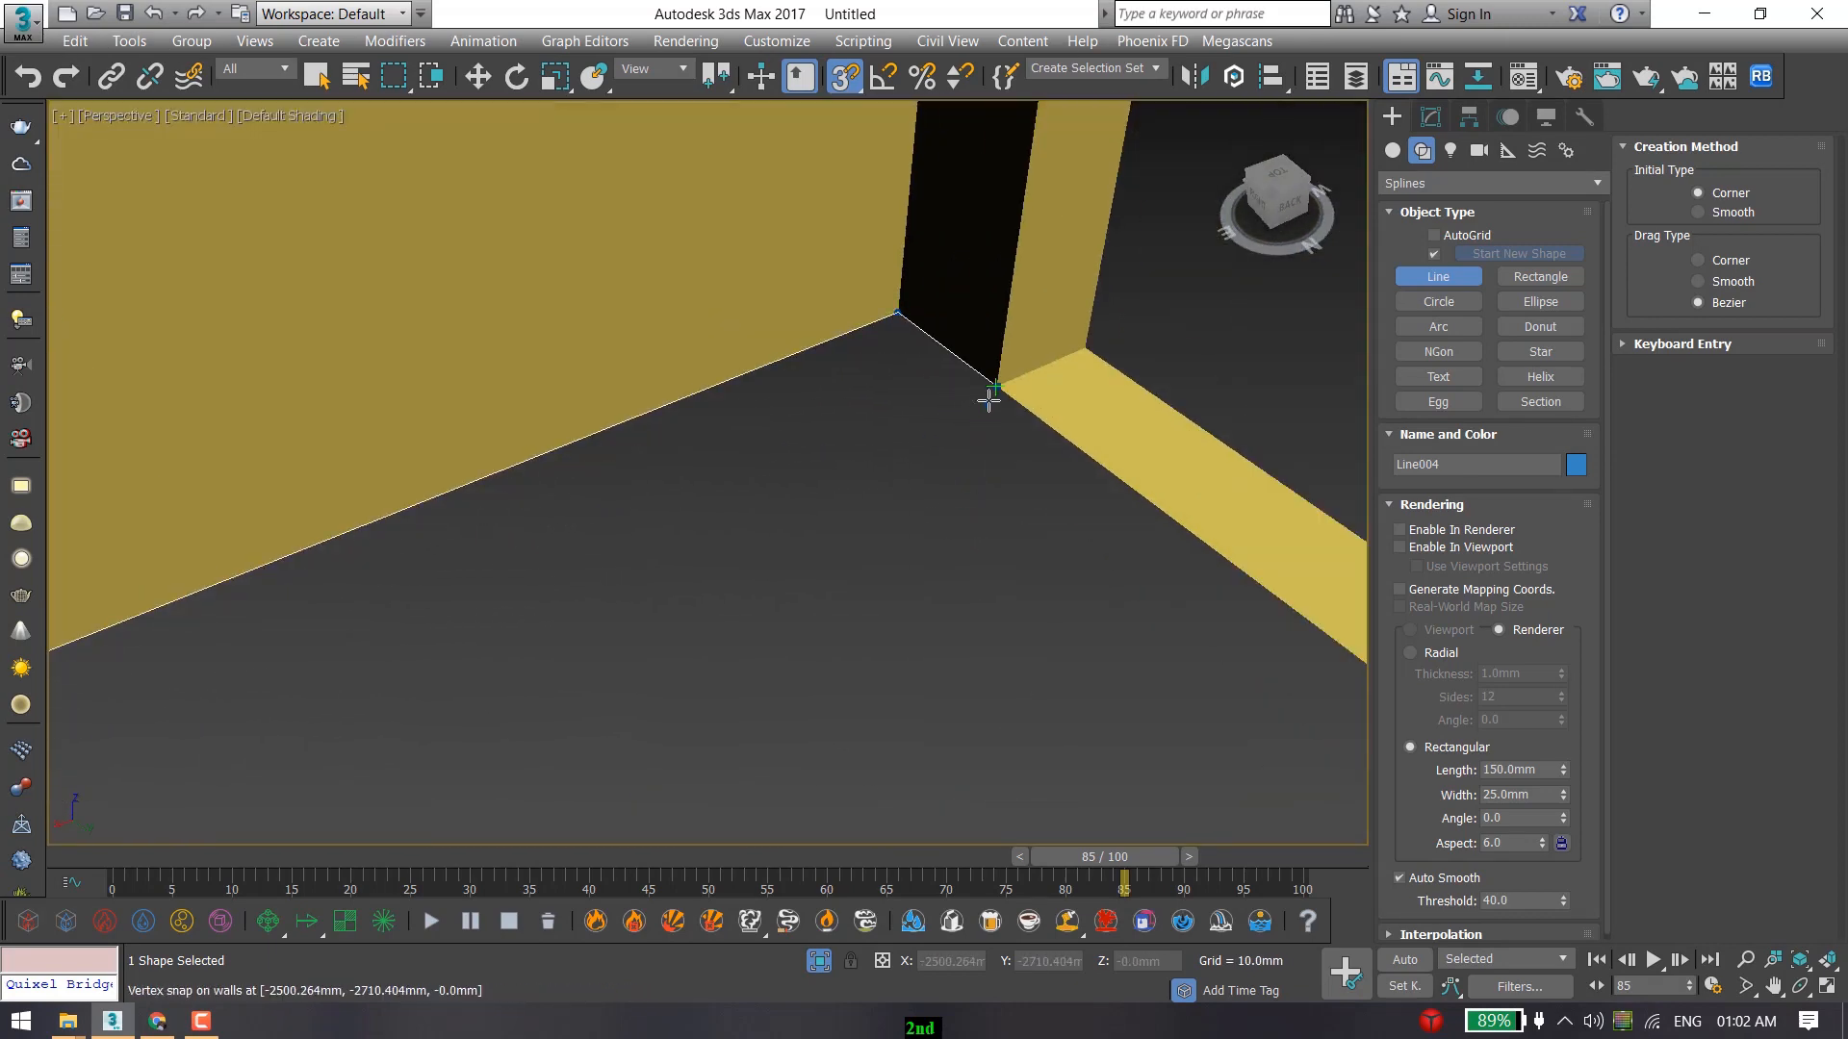
alt+middle_drag(920, 493, 693, 510)
Apply a Sweep modifier to the new wall line and set it to use a custom section.
click(1430, 120)
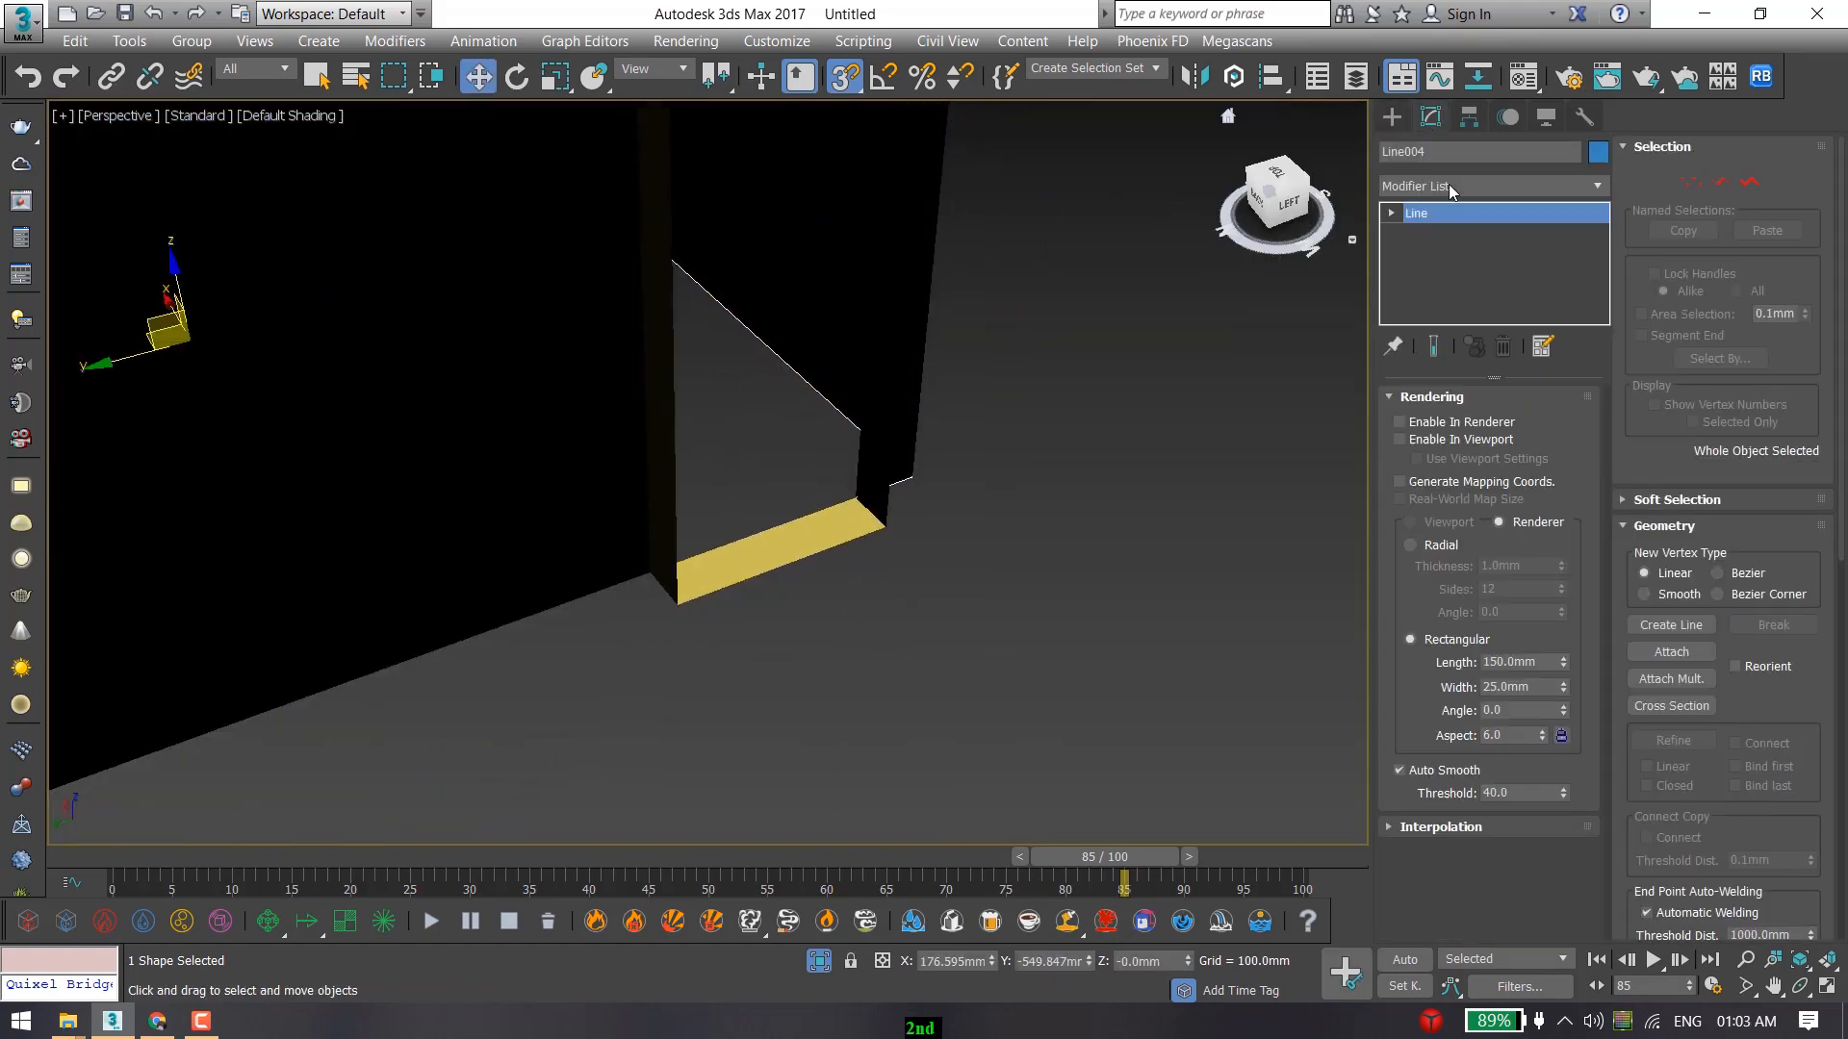
click(1458, 185)
key(s)
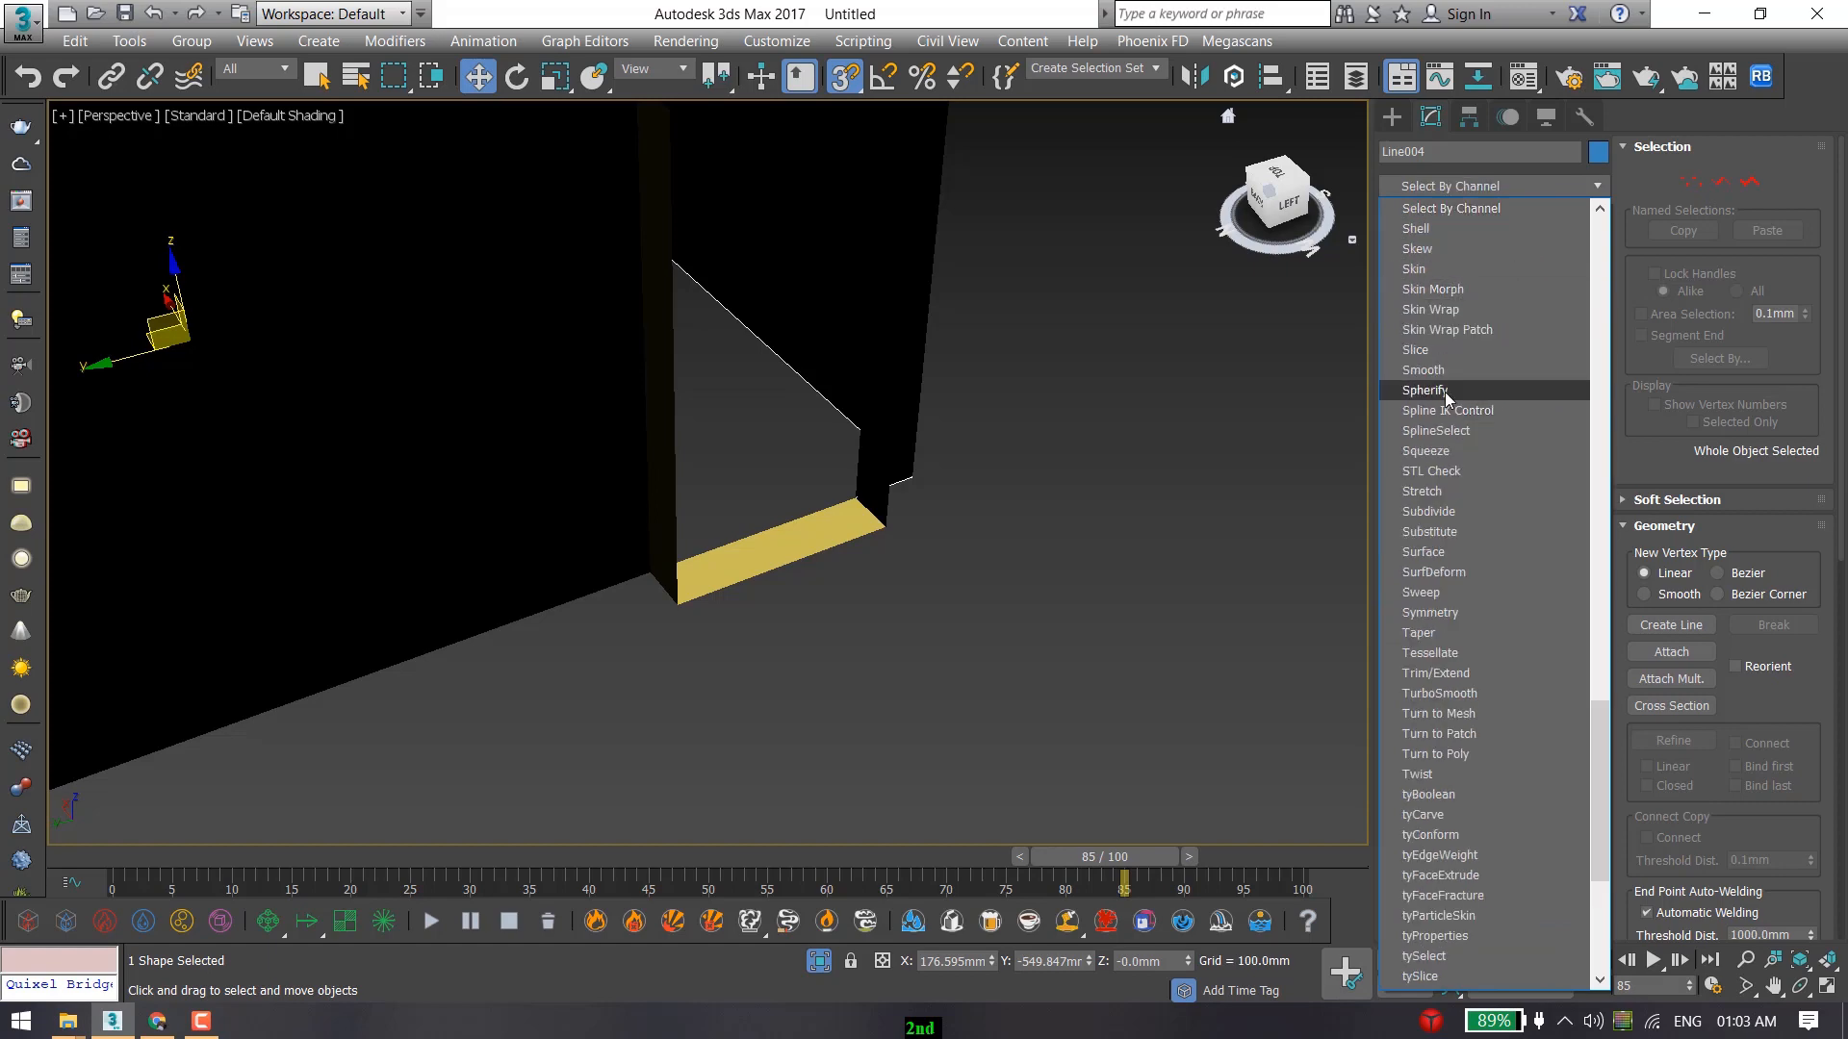
click(1442, 596)
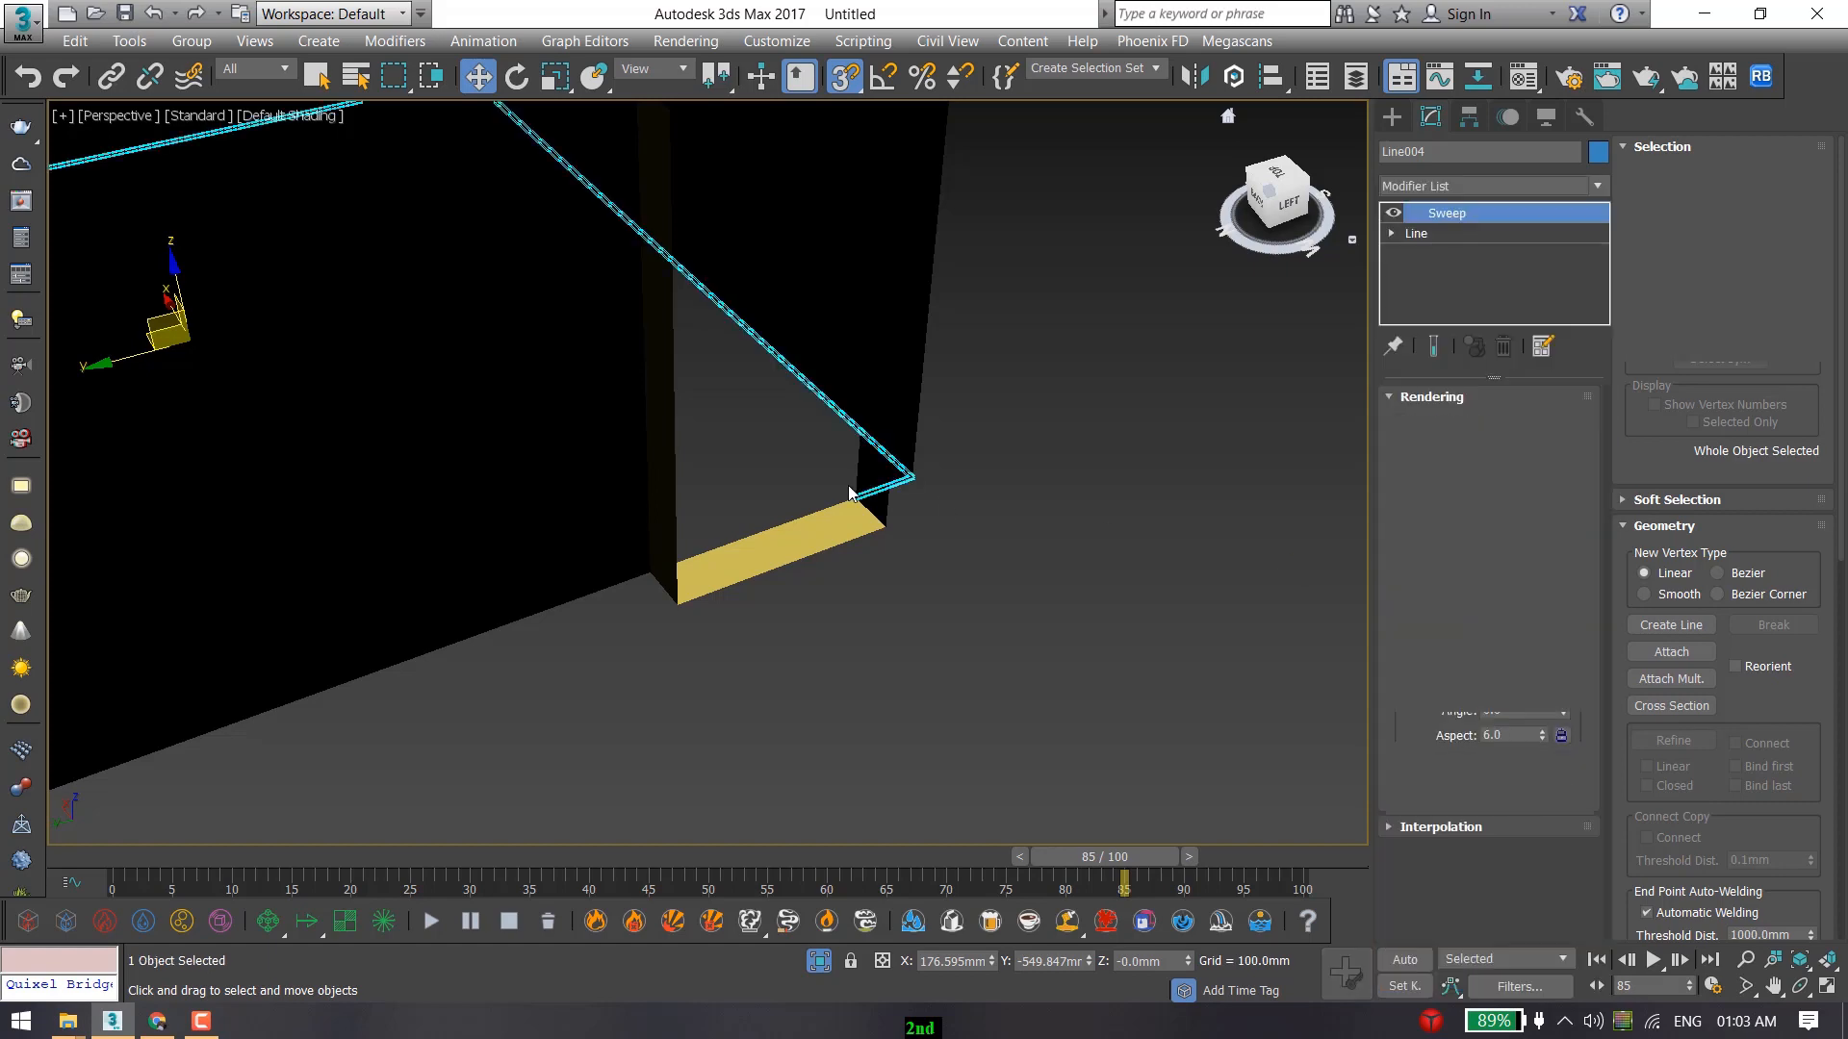
scroll(853, 493, down, 5)
alt+middle_drag(914, 493, 499, 497)
click(1467, 528)
scroll(499, 497, up, 5)
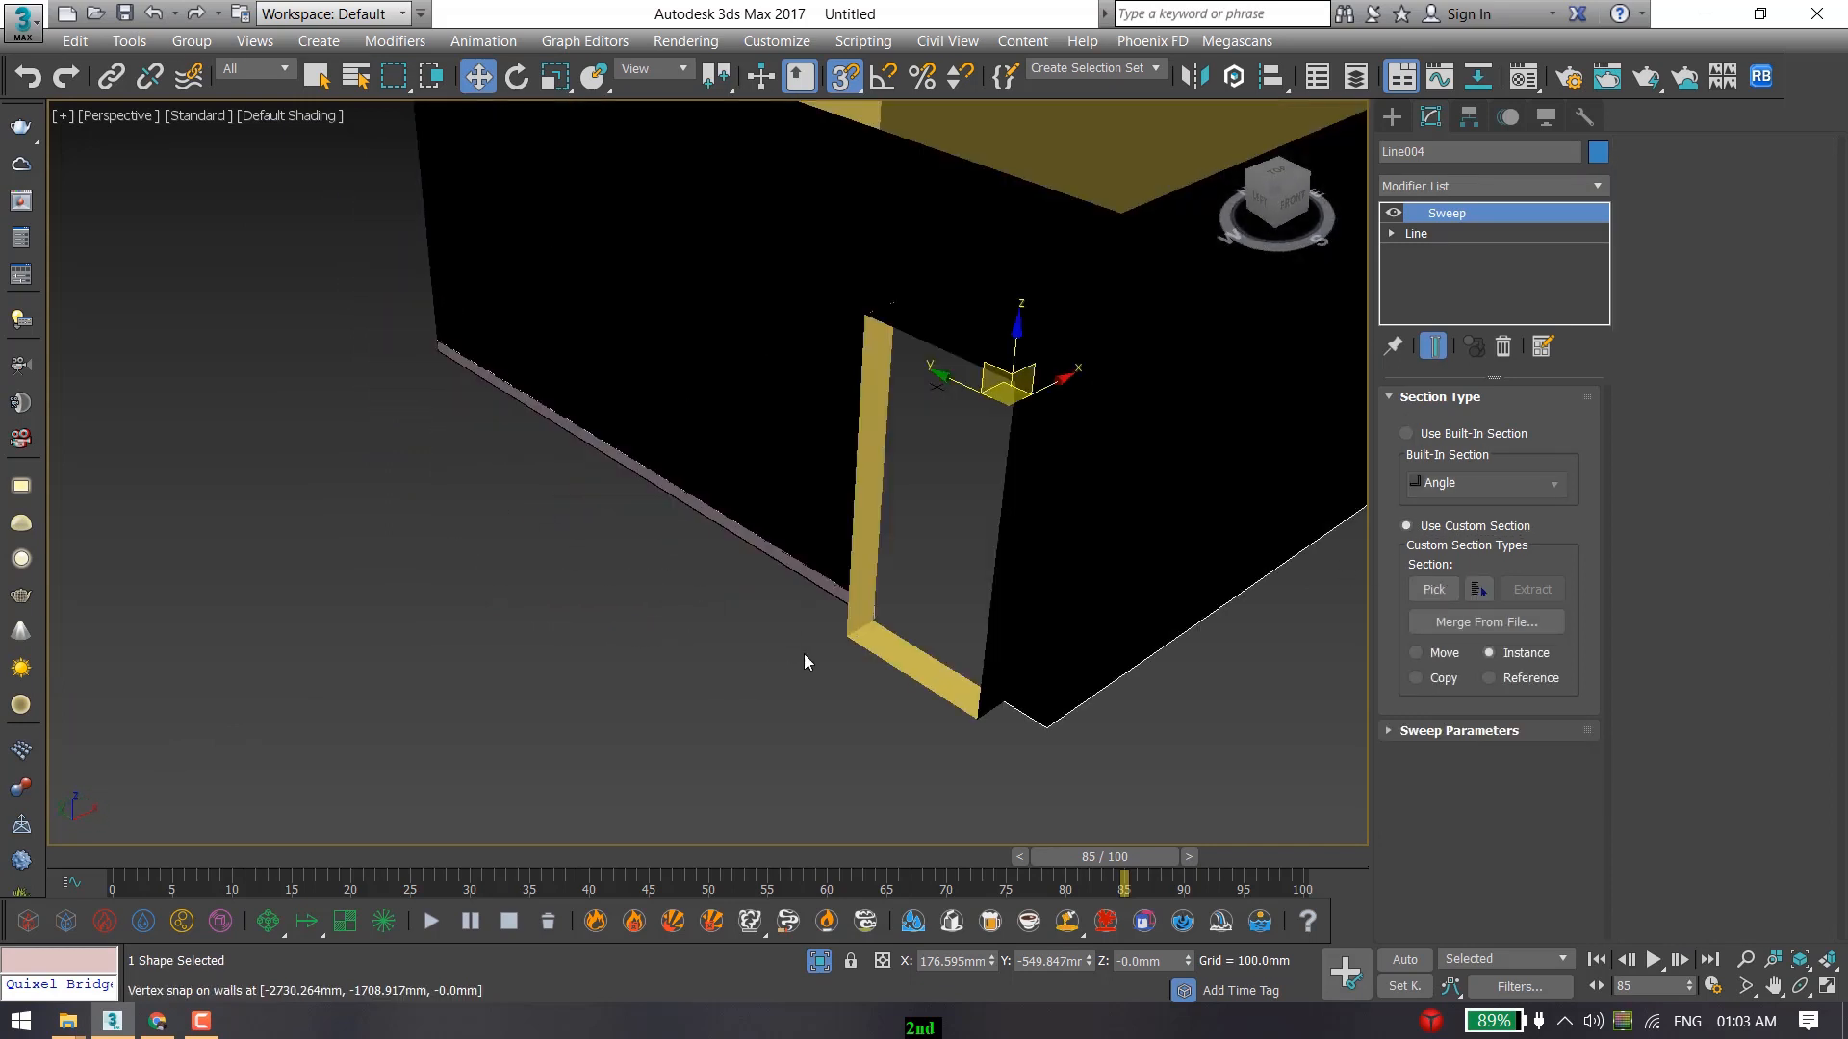
Clear the selection and show the room in a wireframe perspective view.
scroll(805, 654, down, 5)
alt+middle_drag(874, 623, 751, 614)
middle_drag(985, 590, 648, 503)
alt+middle_drag(830, 524, 997, 512)
click(1101, 477)
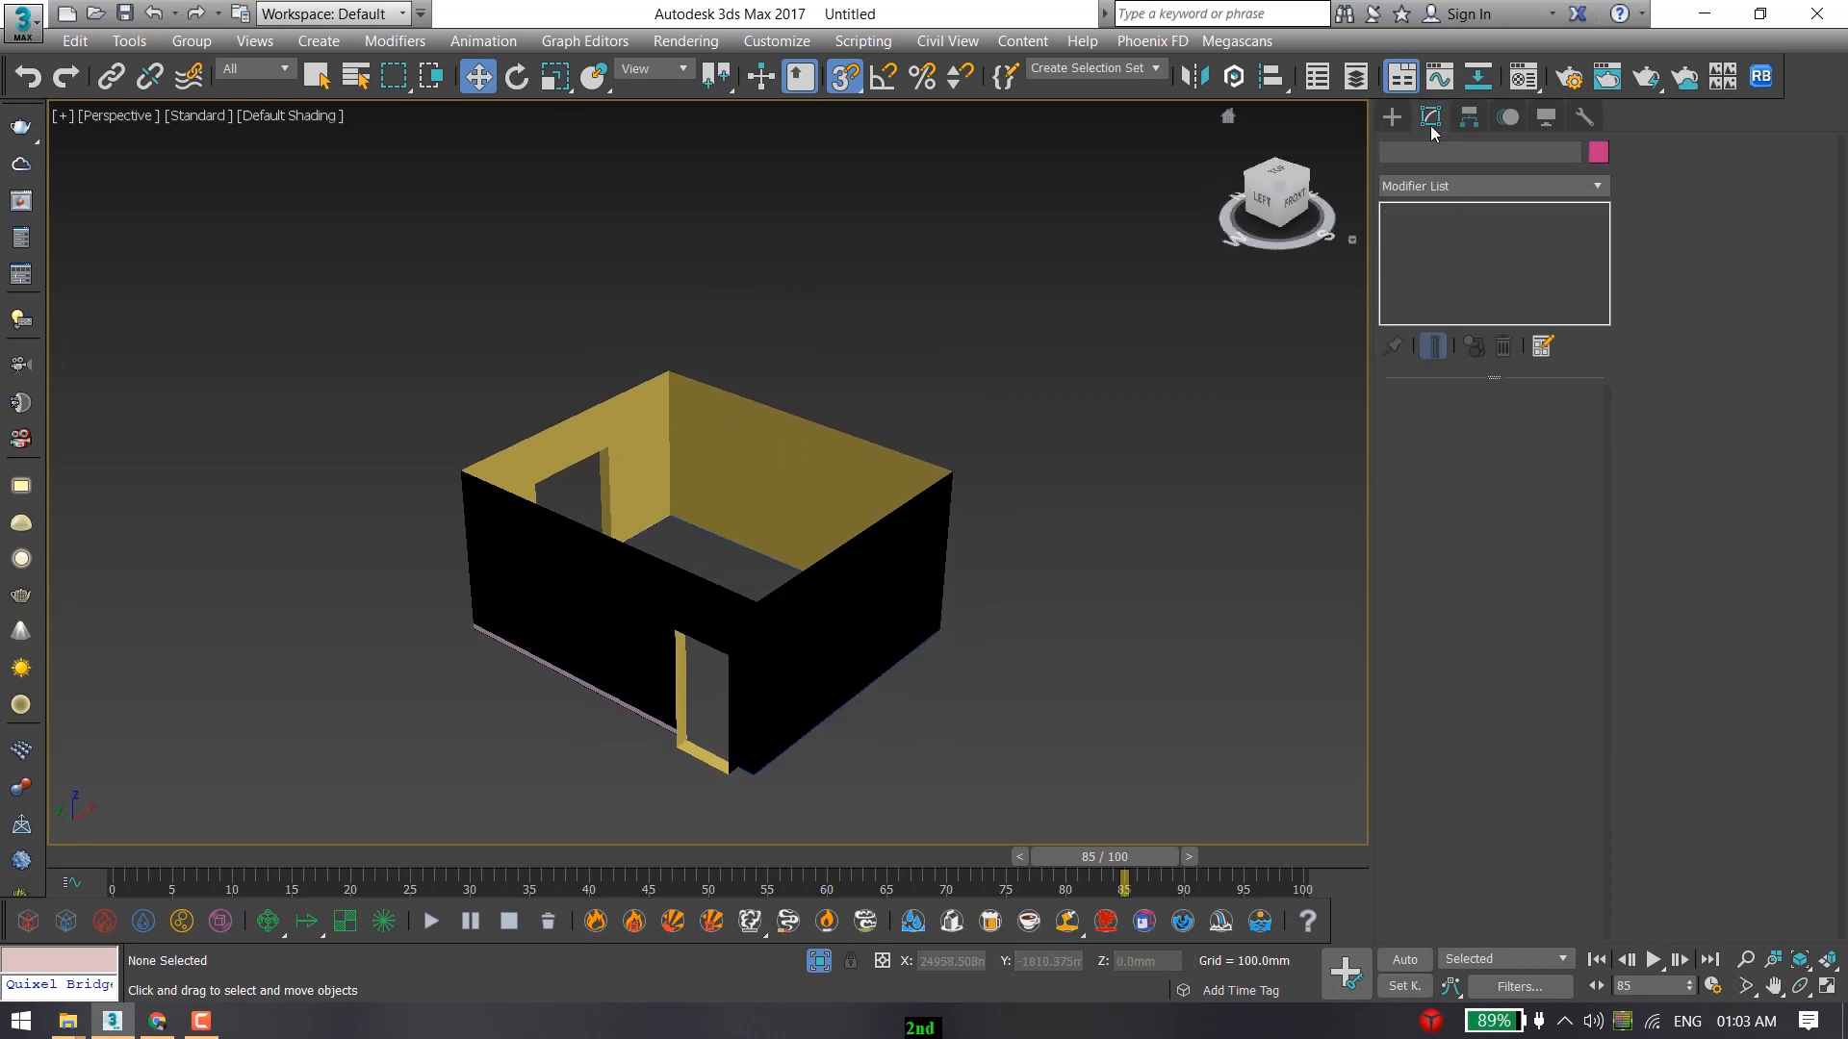
click(1391, 117)
scroll(820, 328, up, 5)
key(z)
mouse_move(895, 412)
alt+middle_down()
mouse_move(728, 420)
mouse_move(838, 392)
mouse_move(833, 321)
mouse_move(955, 417)
mouse_move(703, 446)
mouse_move(856, 471)
mouse_move(764, 433)
alt+middle_up()
key(F3)
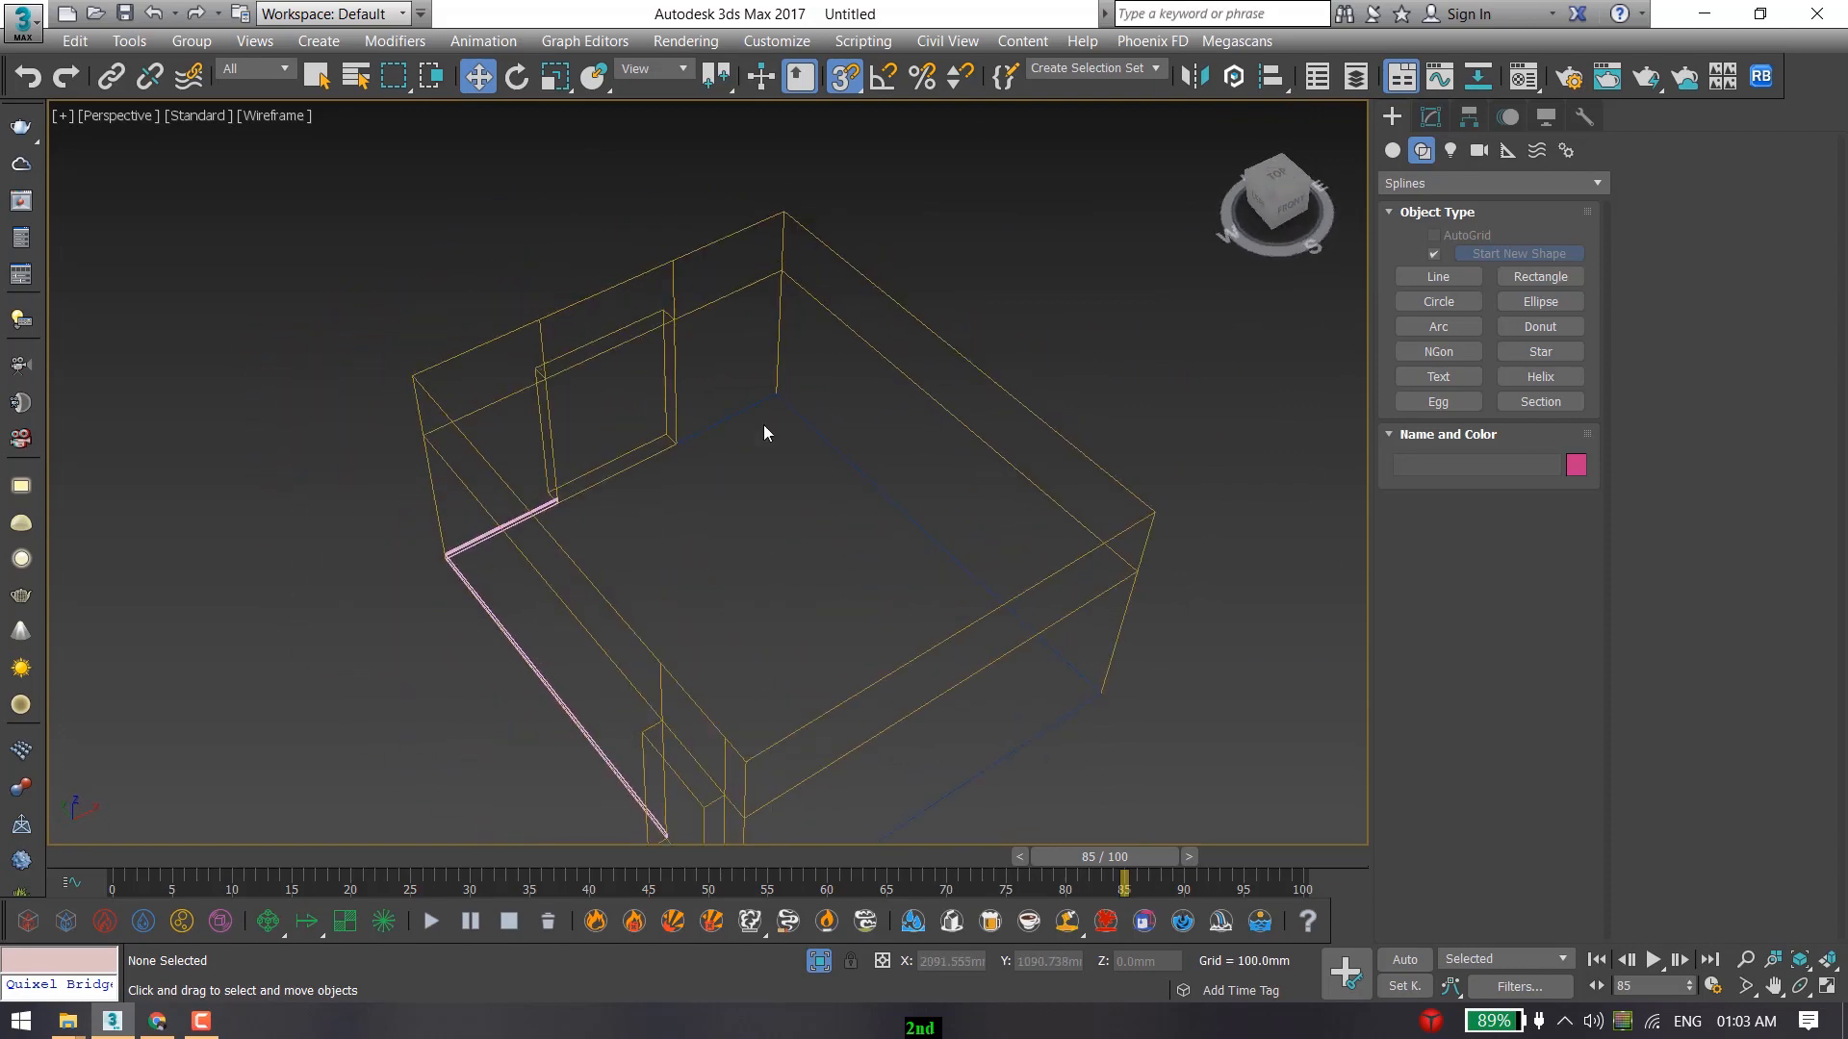
Unhide the skirting profile Line003 from the scene's default layer and bring it into view.
click(130, 42)
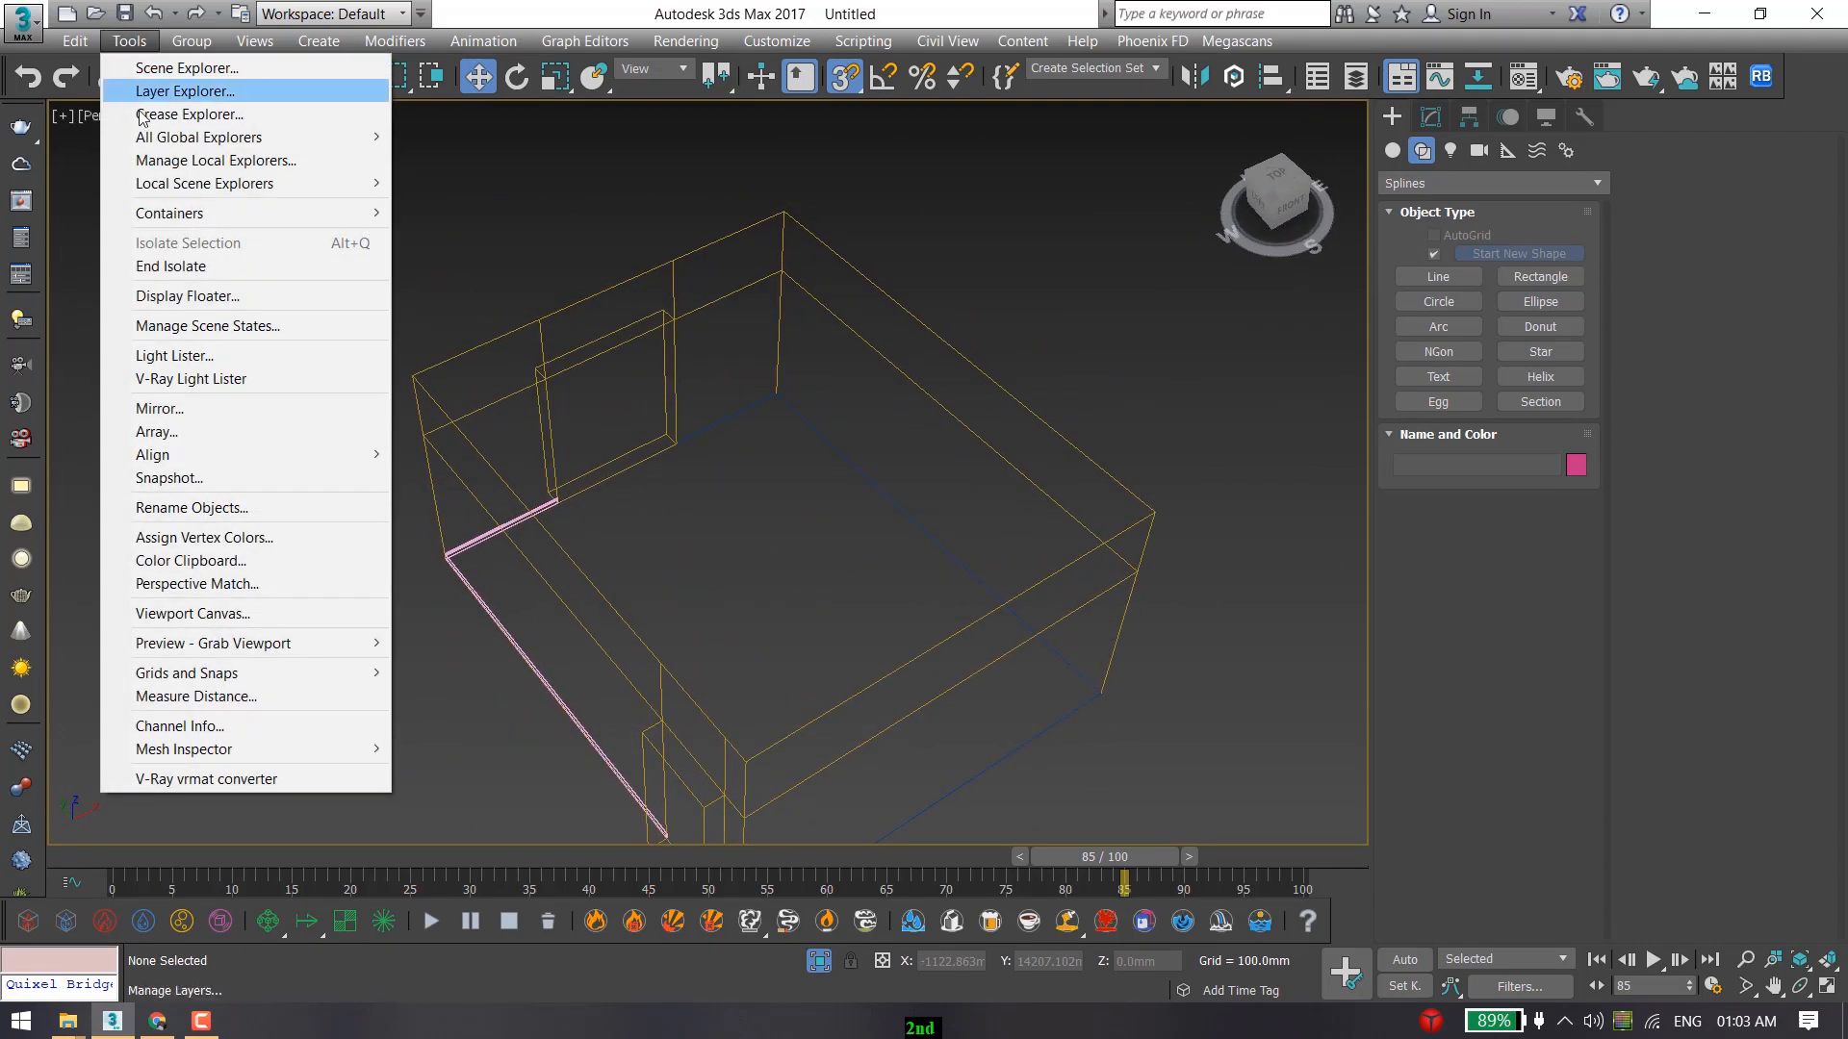
click(194, 88)
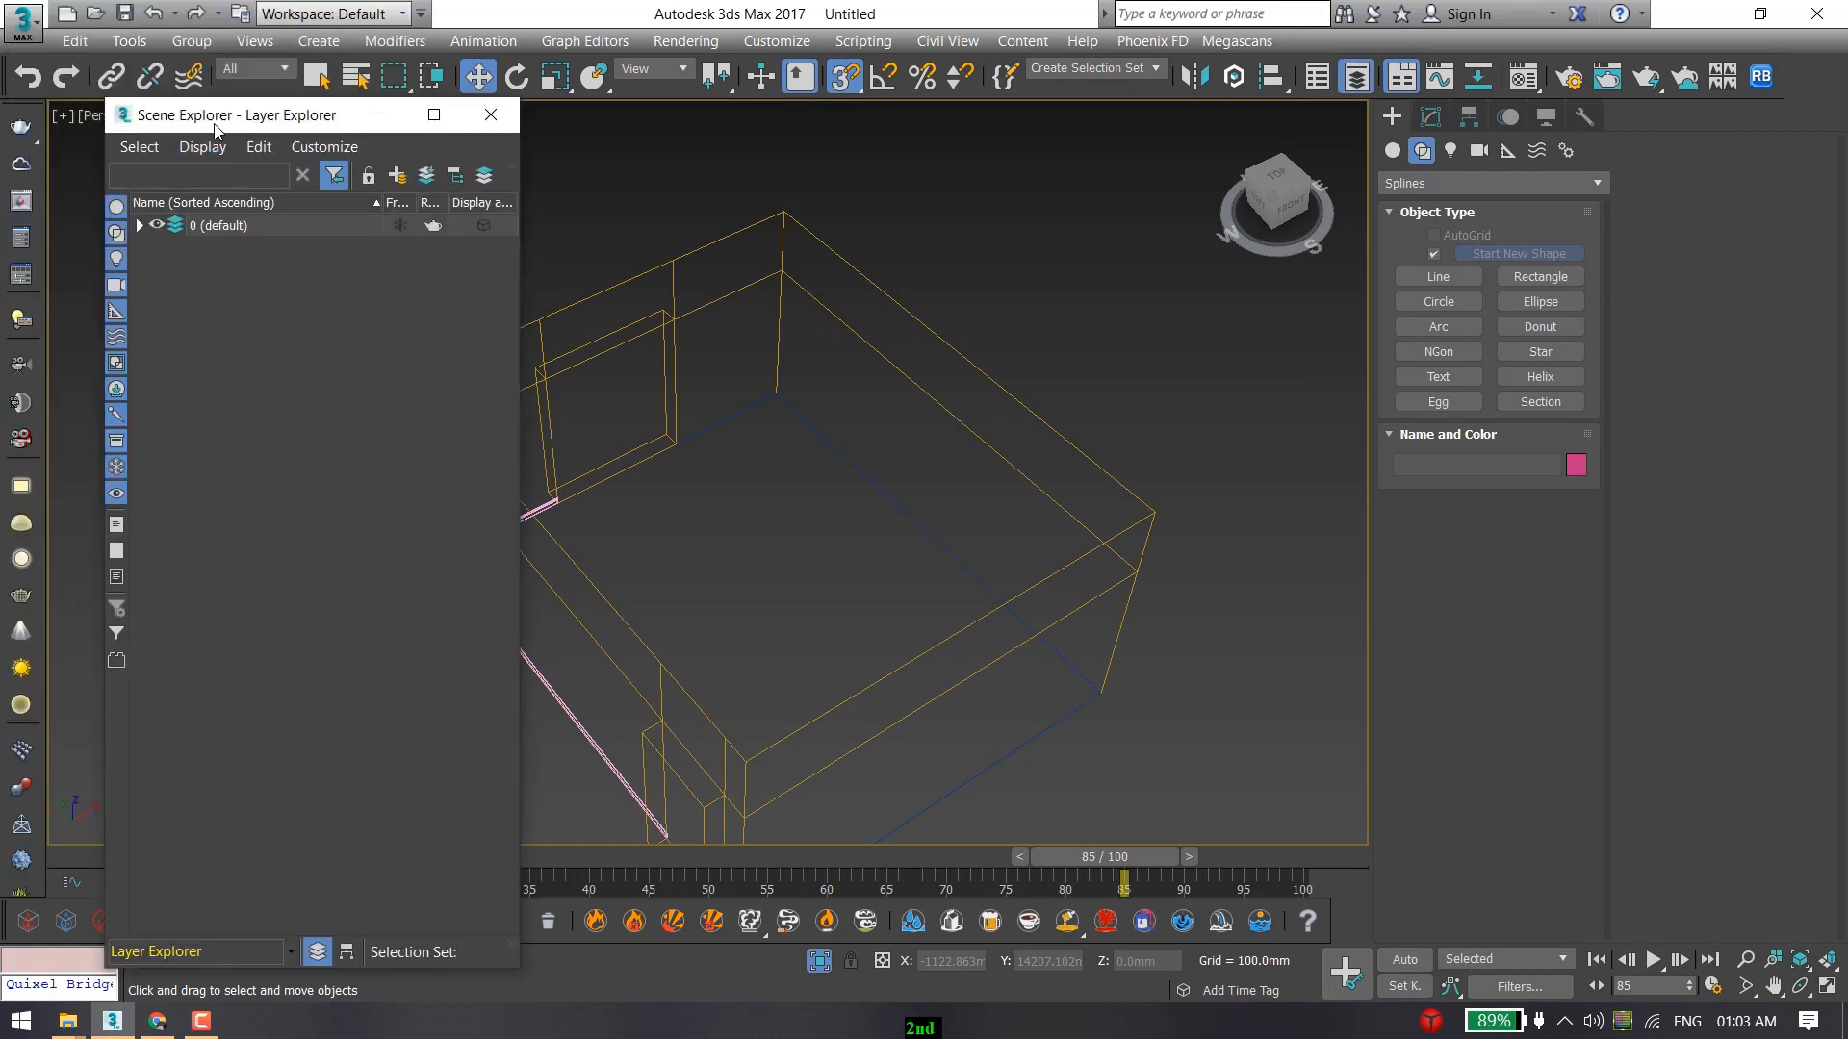
drag(303, 117, 219, 241)
click(236, 231)
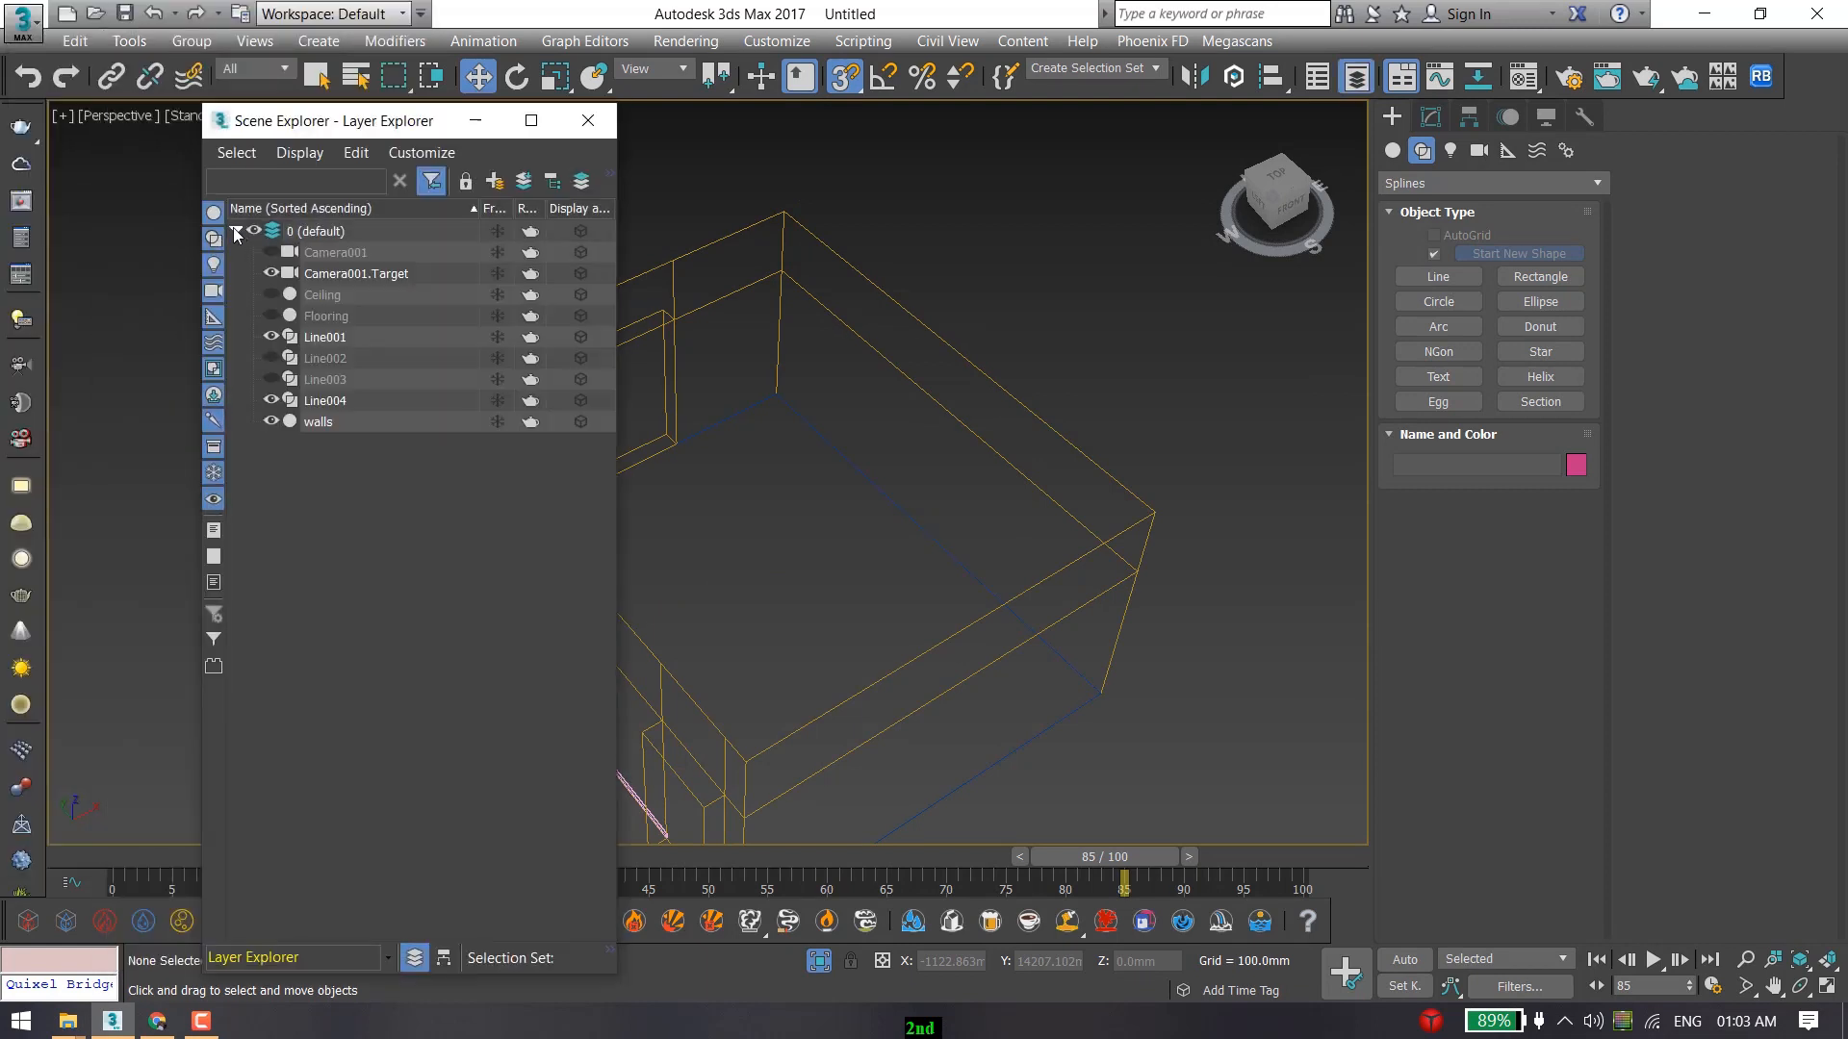
click(350, 336)
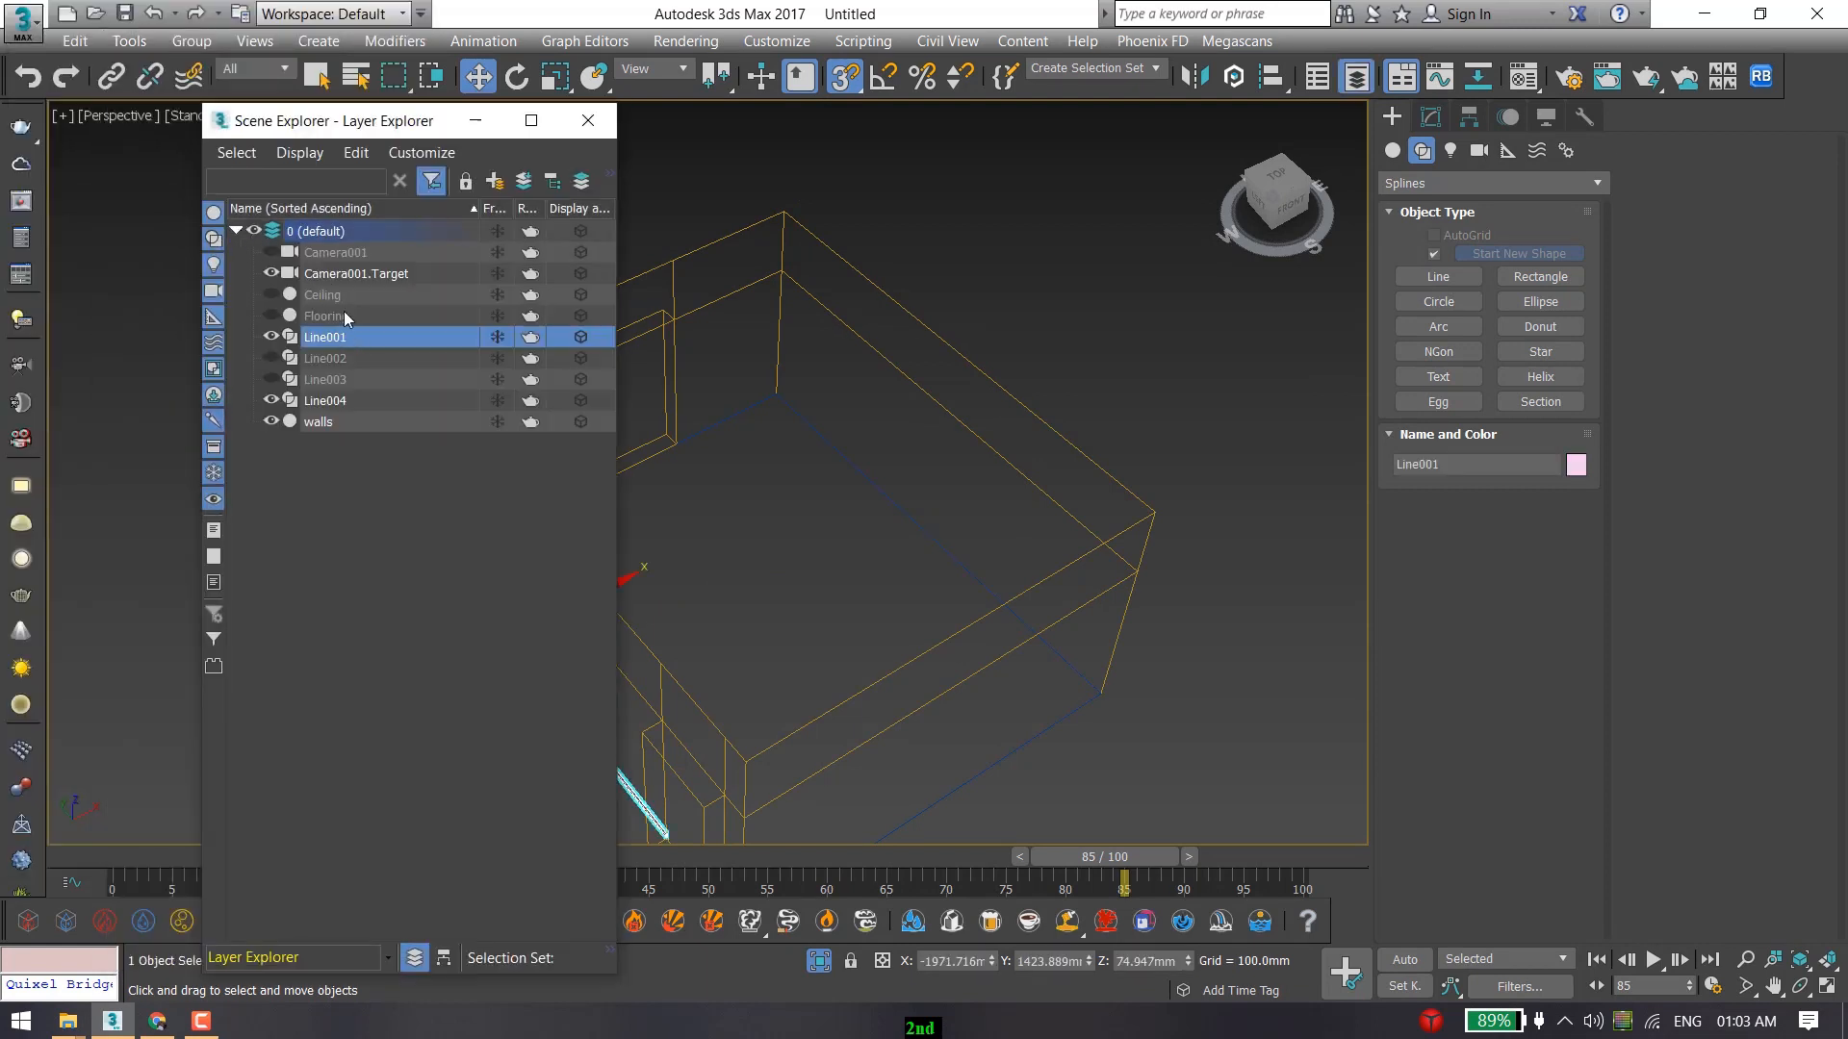
drag(337, 123, 1047, 140)
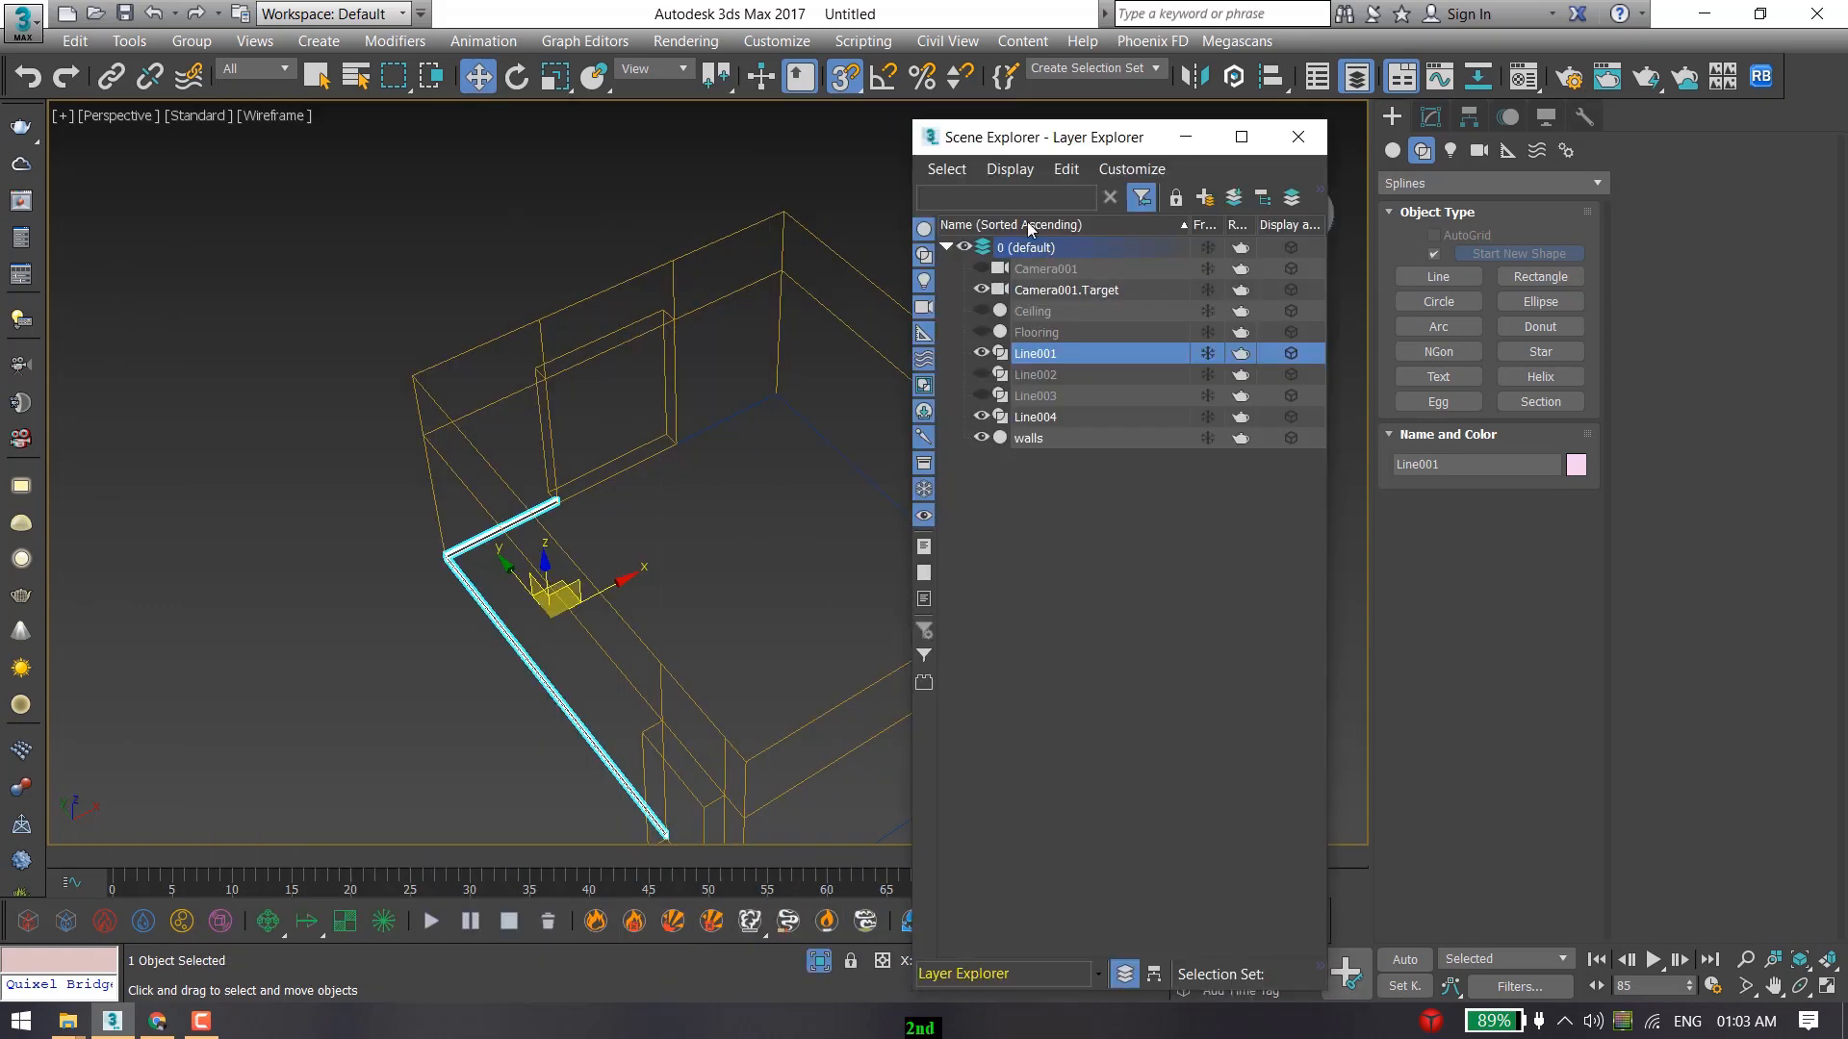
click(987, 402)
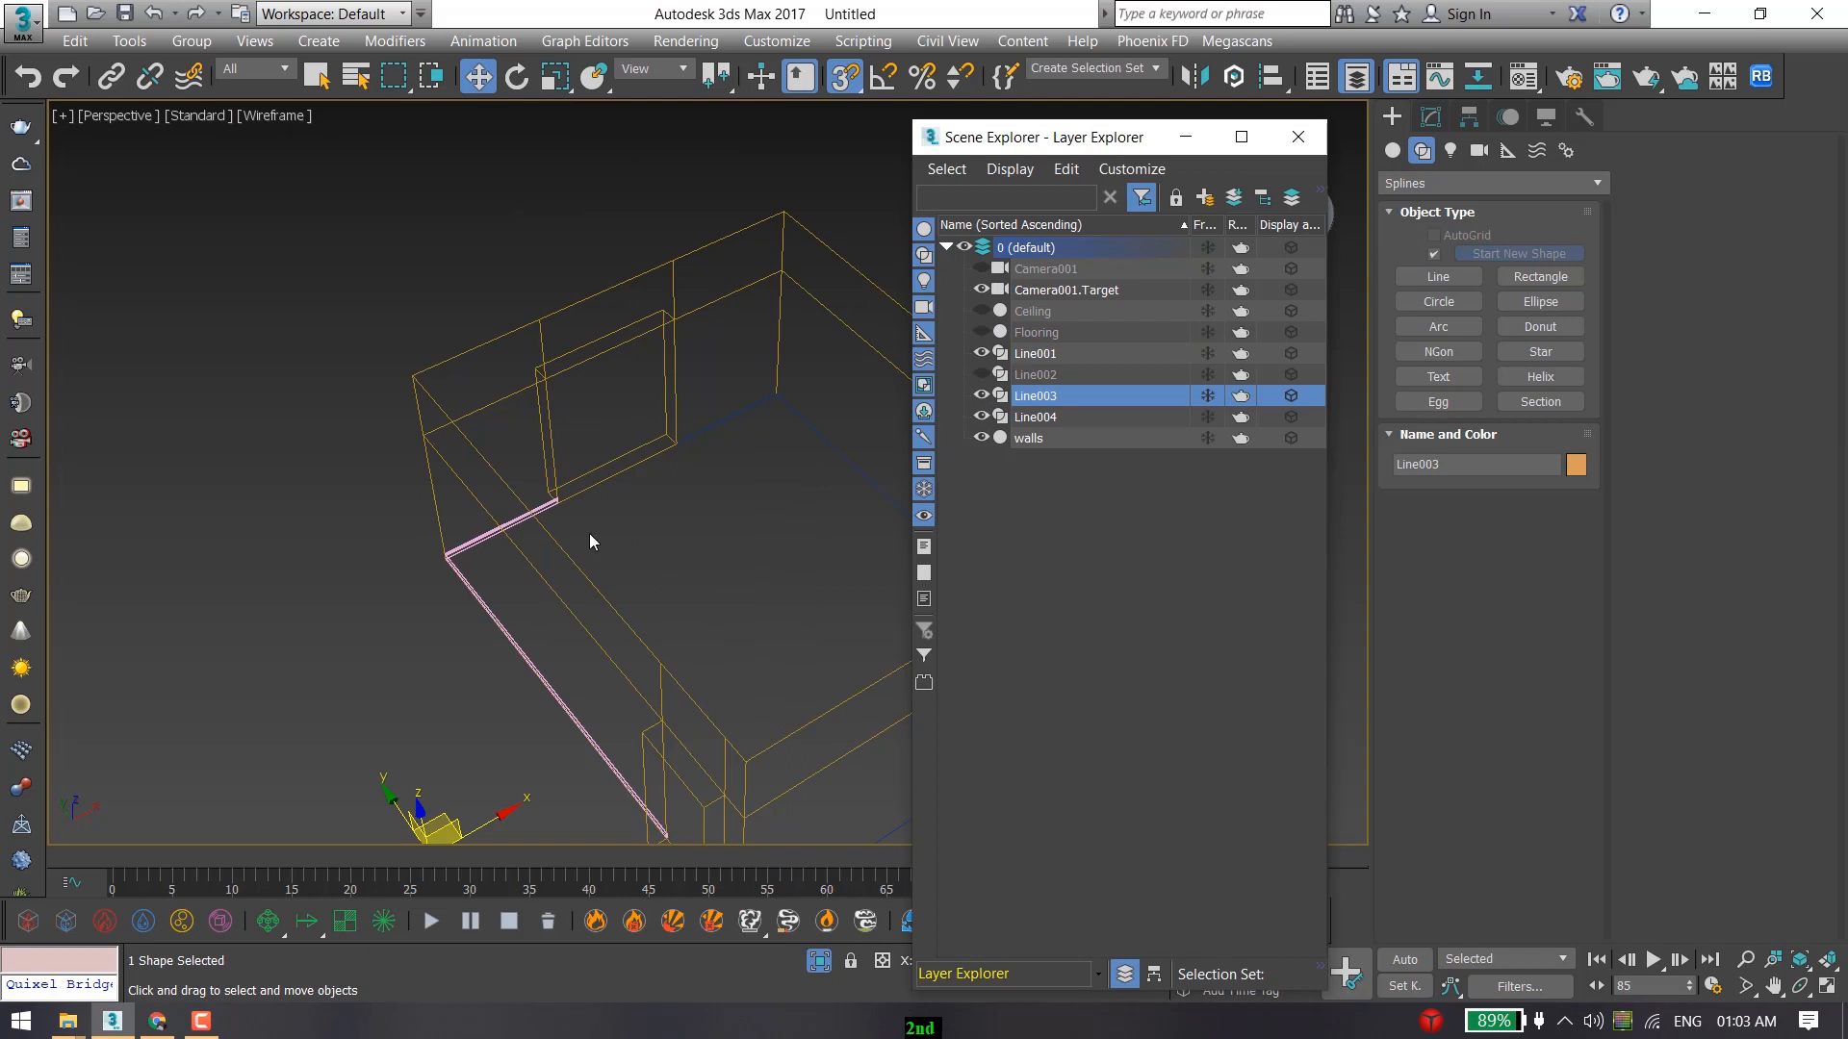
scroll(346, 608, up, 8)
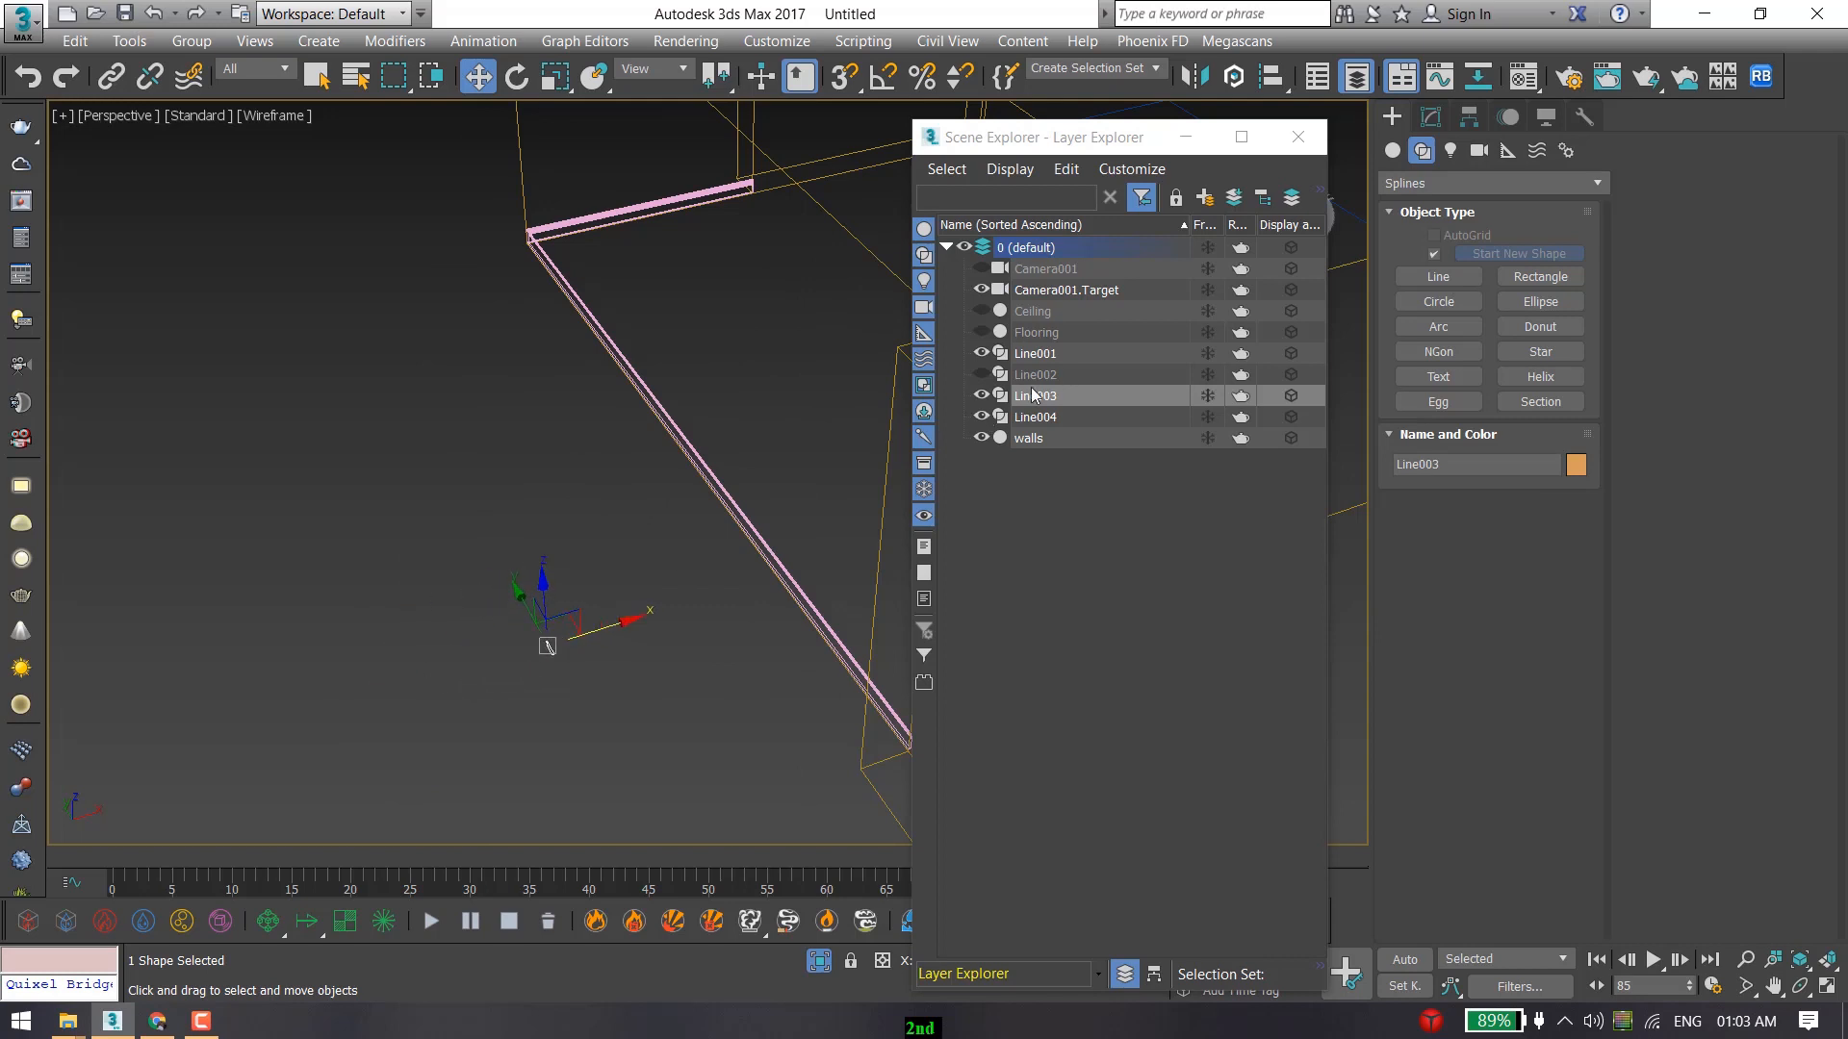
scroll(546, 669, down, 5)
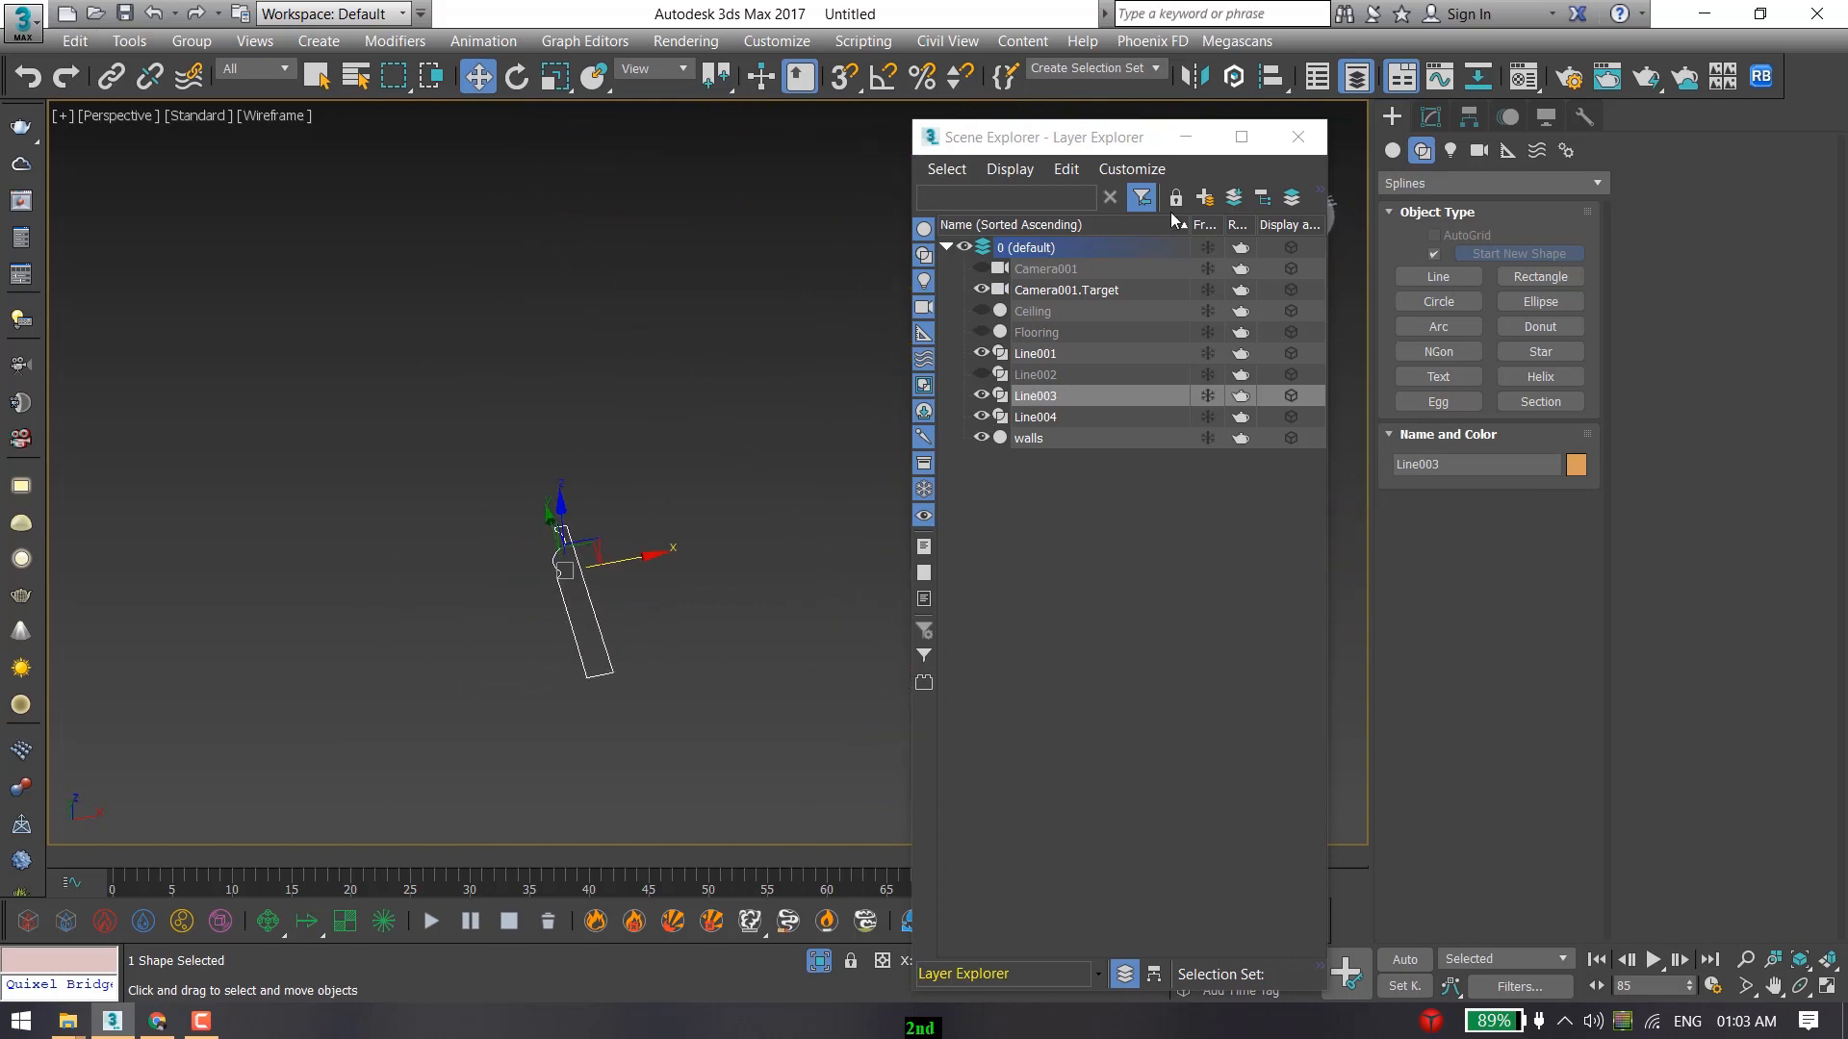
click(1304, 146)
Pick the profile Line003 as the custom sweep section for the remaining-wall line Line004.
scroll(897, 352, down, 4)
middle_drag(891, 376, 741, 445)
scroll(1014, 429, down, 3)
middle_drag(1014, 429, 626, 504)
scroll(760, 510, down, 3)
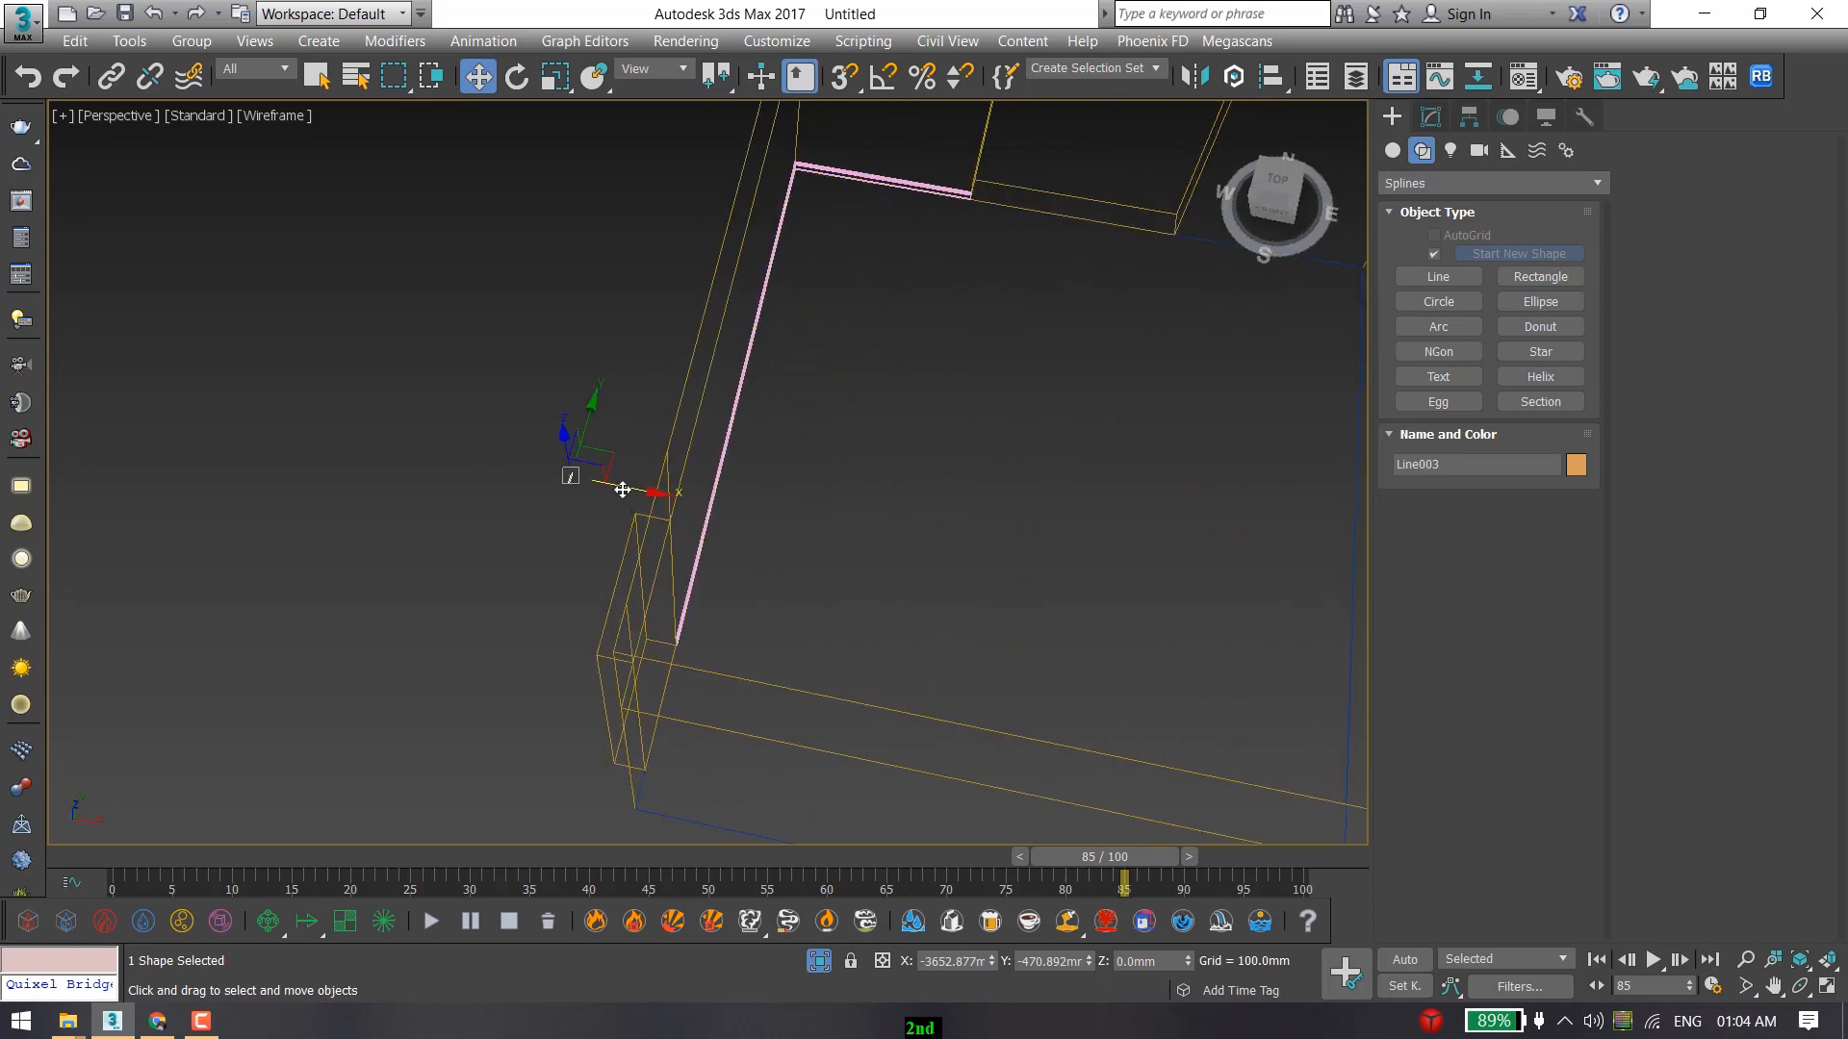
middle_drag(1282, 571, 887, 536)
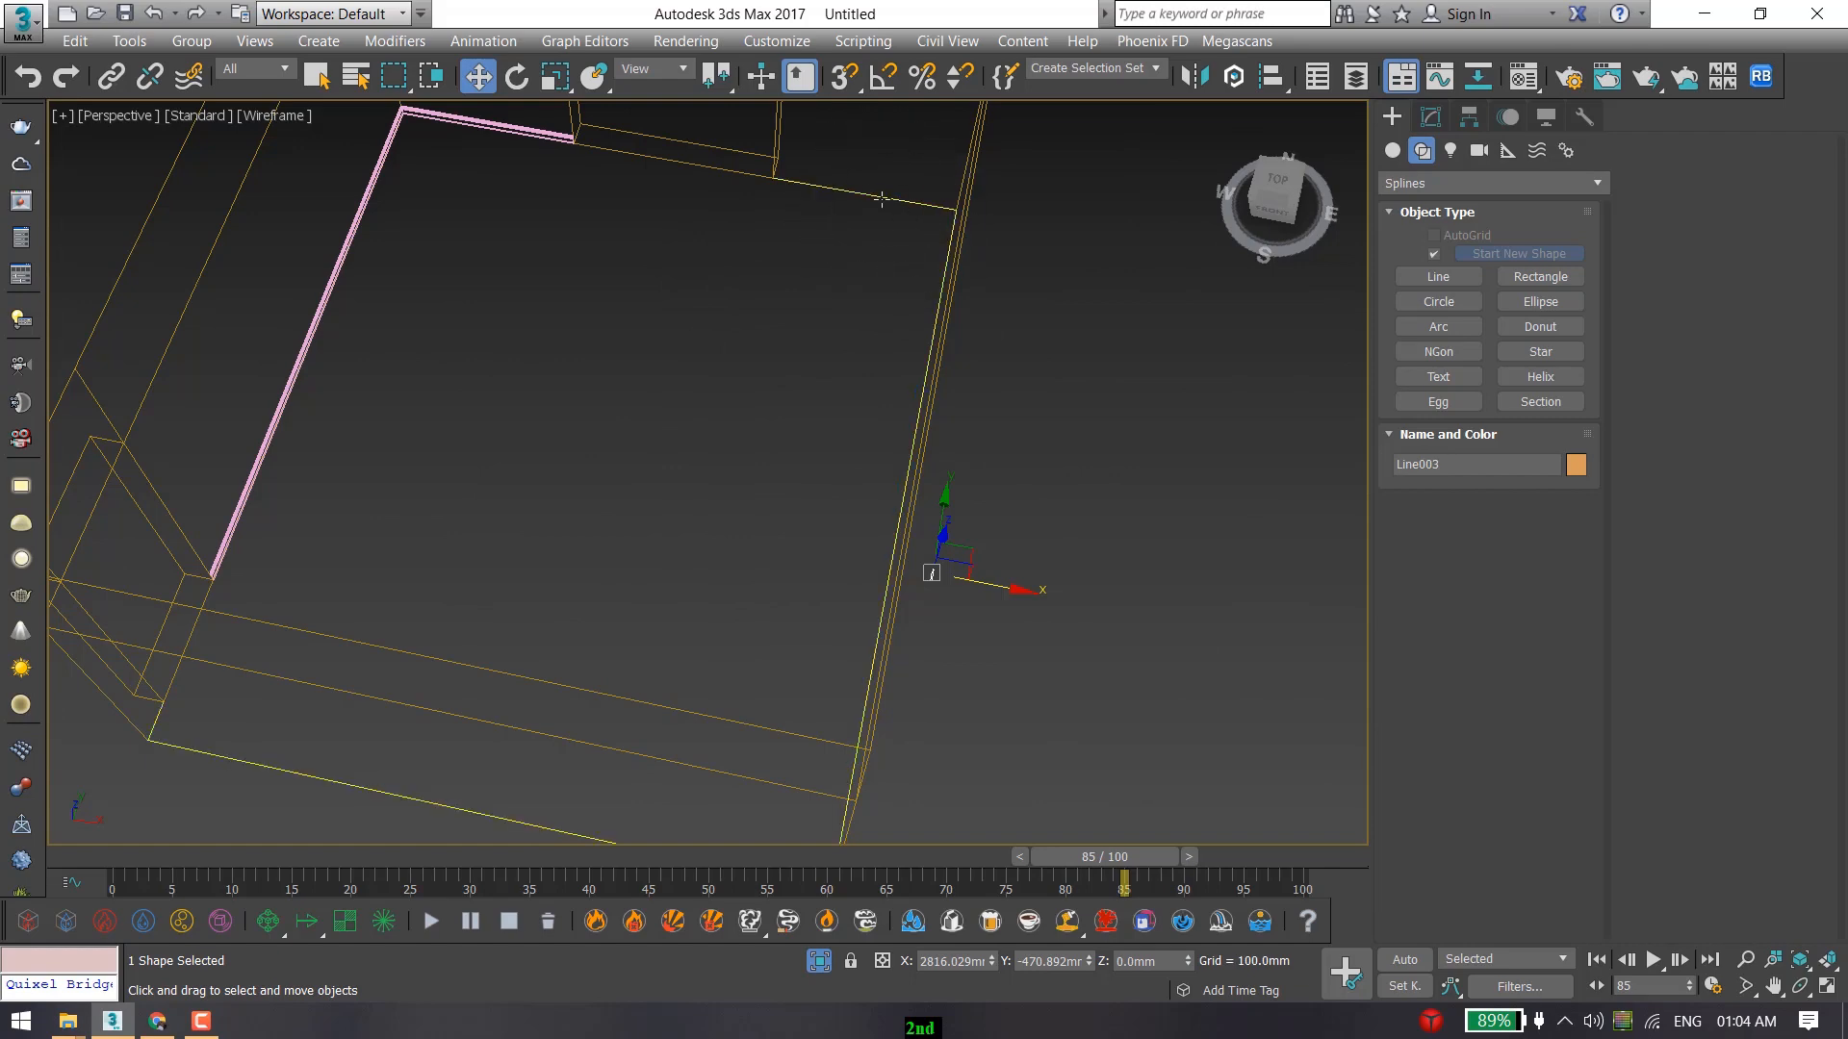
alt+middle_drag(834, 393, 1330, 245)
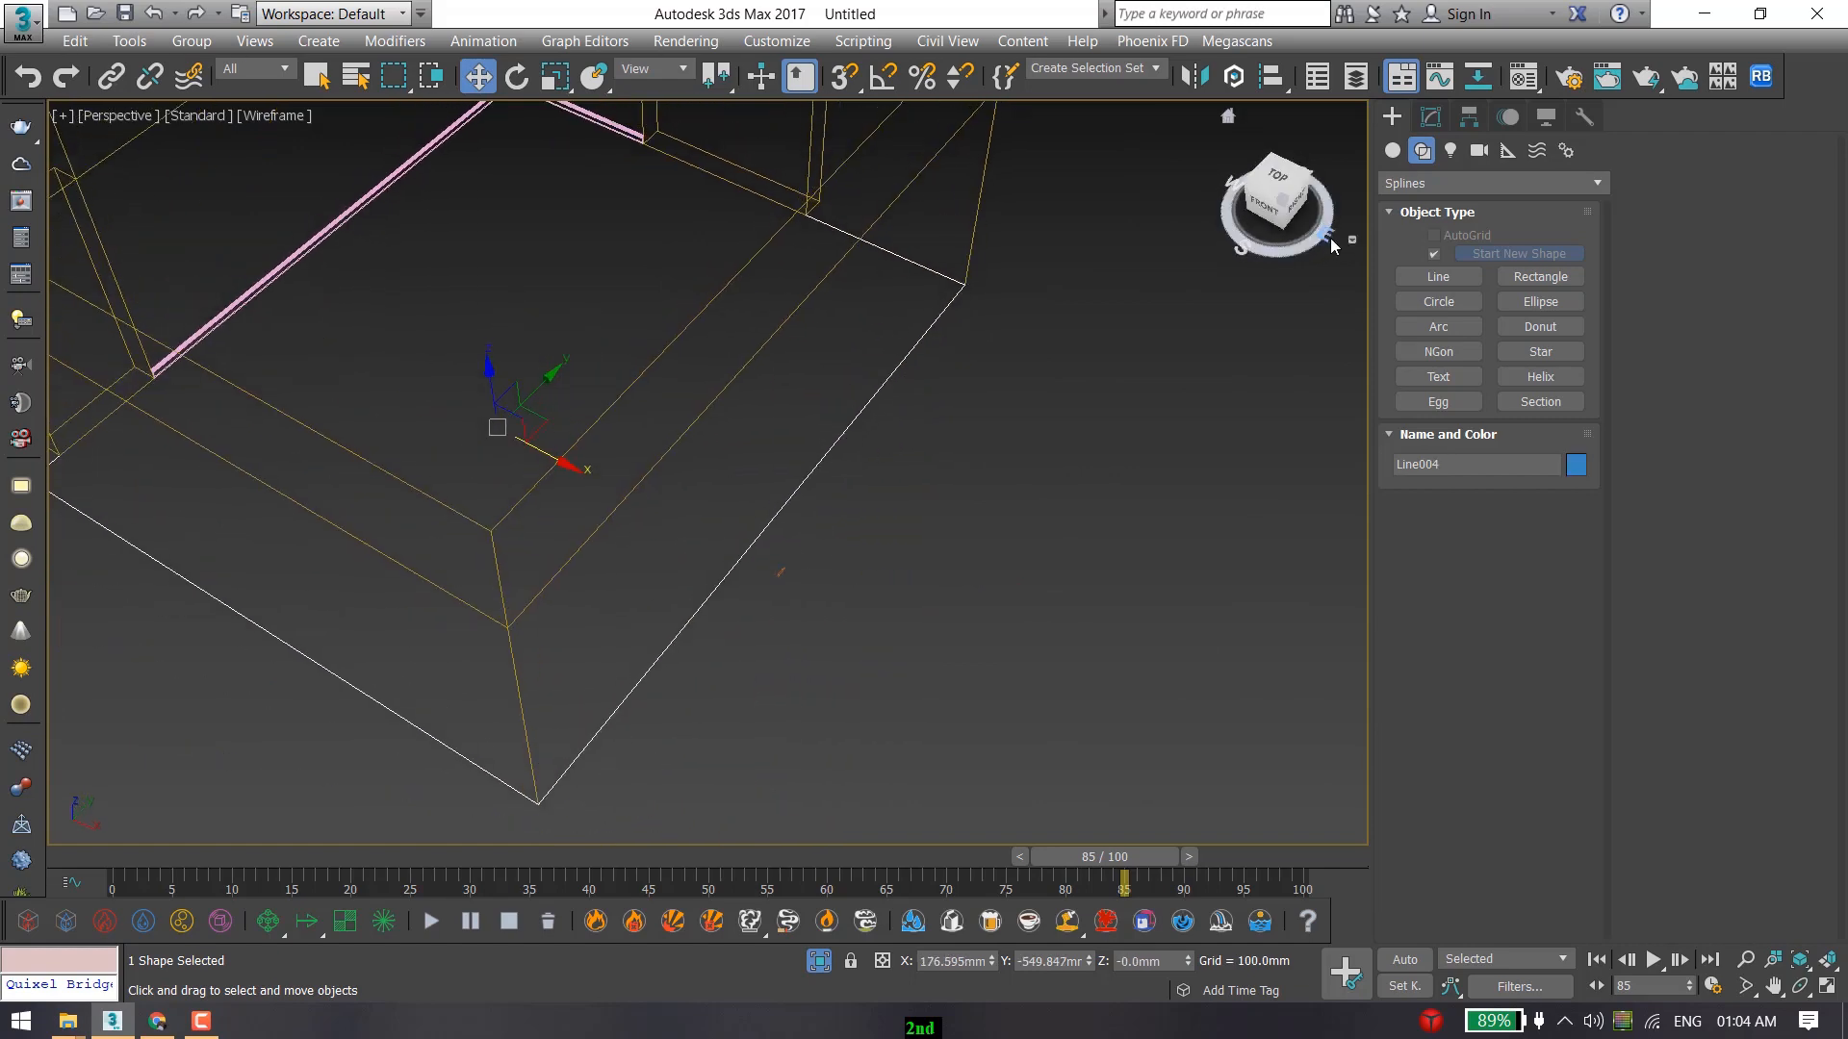
click(1430, 114)
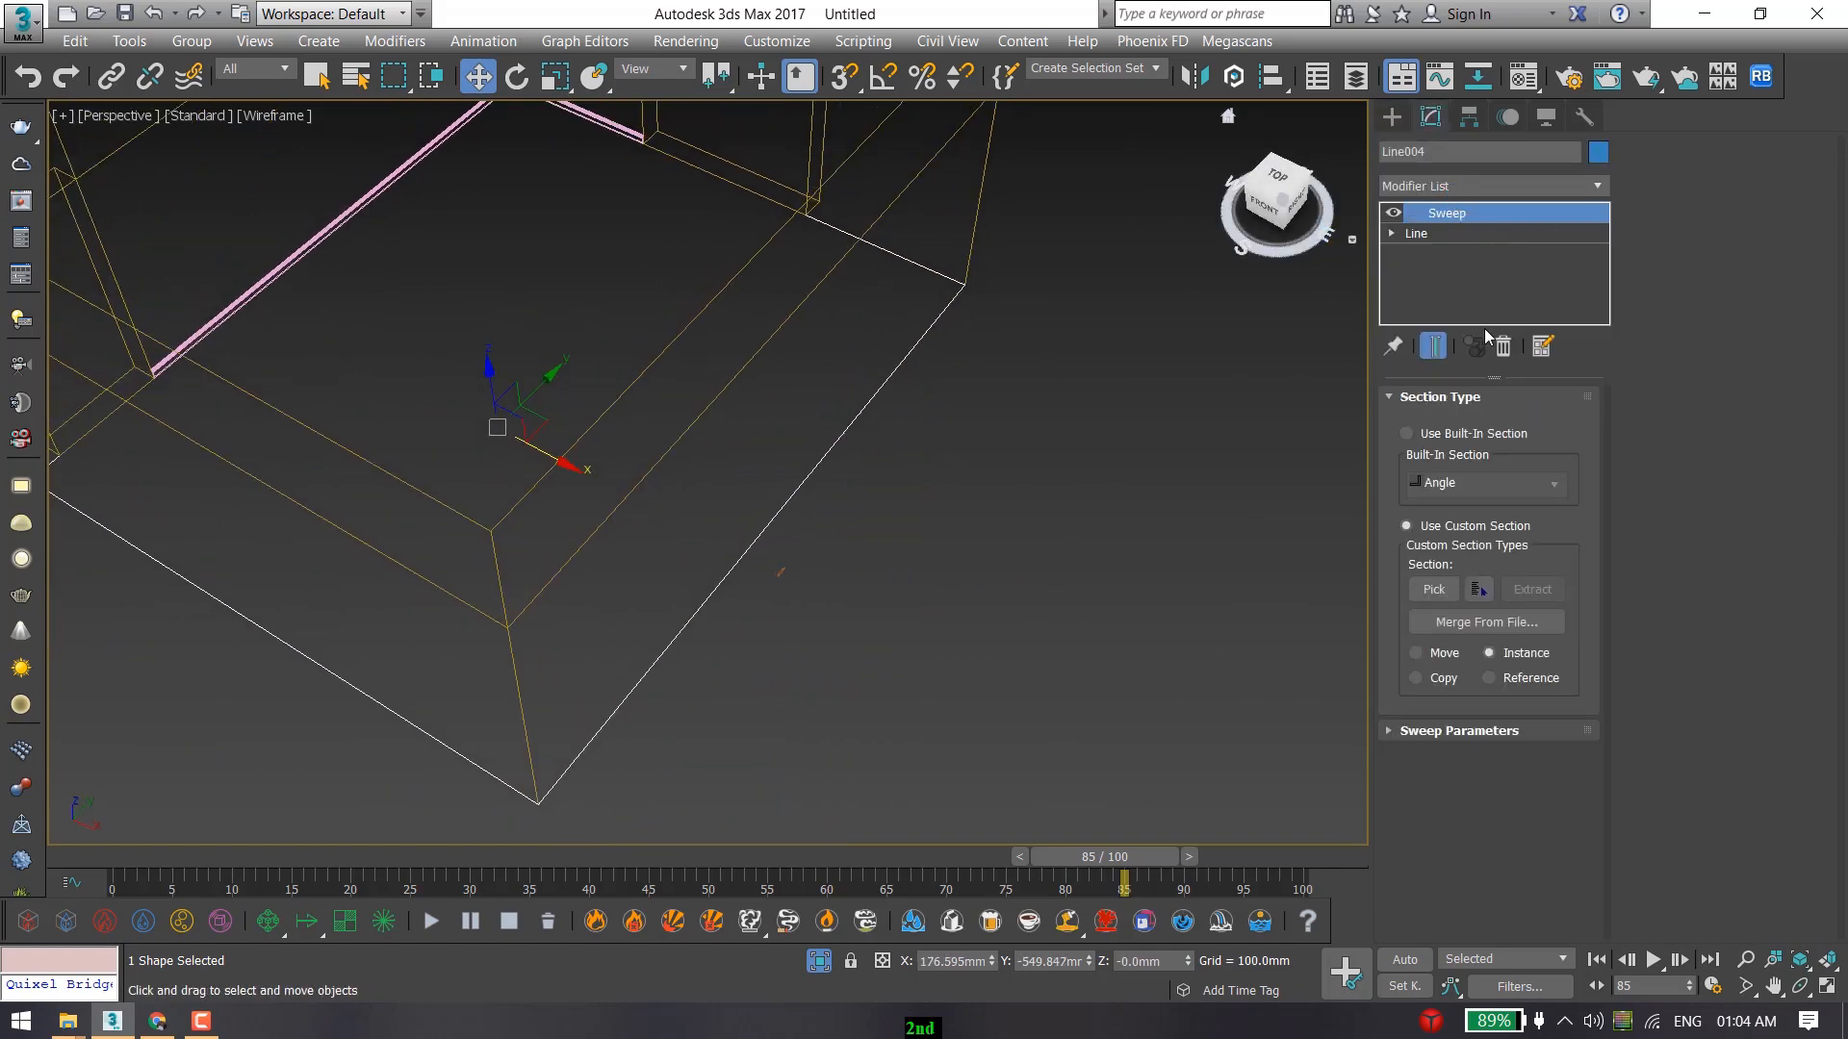
click(1438, 528)
click(1436, 590)
scroll(778, 569, up, 5)
click(806, 590)
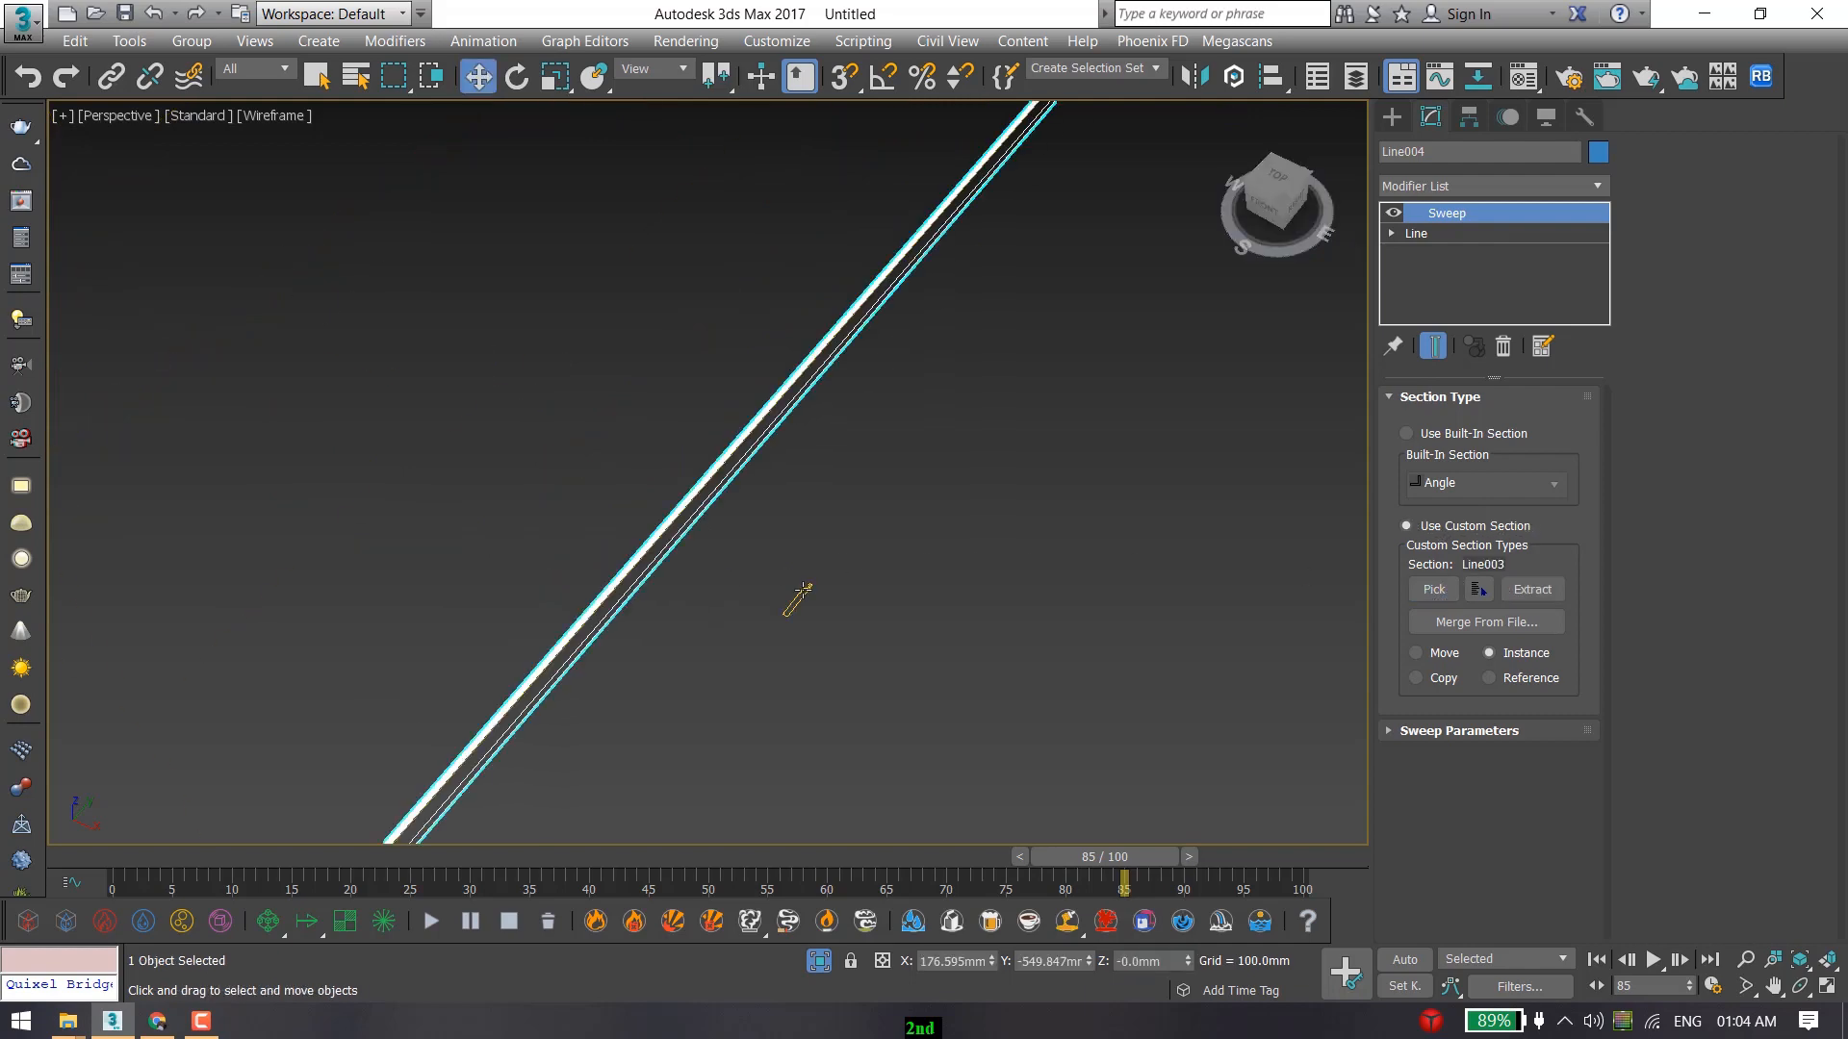
Display the perspective view shaded and look over the whole swept skirting around the room.
scroll(804, 587, down, 4)
mouse_move(639, 563)
alt+middle_down()
mouse_move(728, 503)
mouse_move(674, 639)
alt+middle_up()
key(F3)
alt+middle_drag(434, 309, 292, 274)
scroll(309, 277, up, 2)
scroll(358, 354, down, 5)
alt+middle_drag(358, 354, 515, 337)
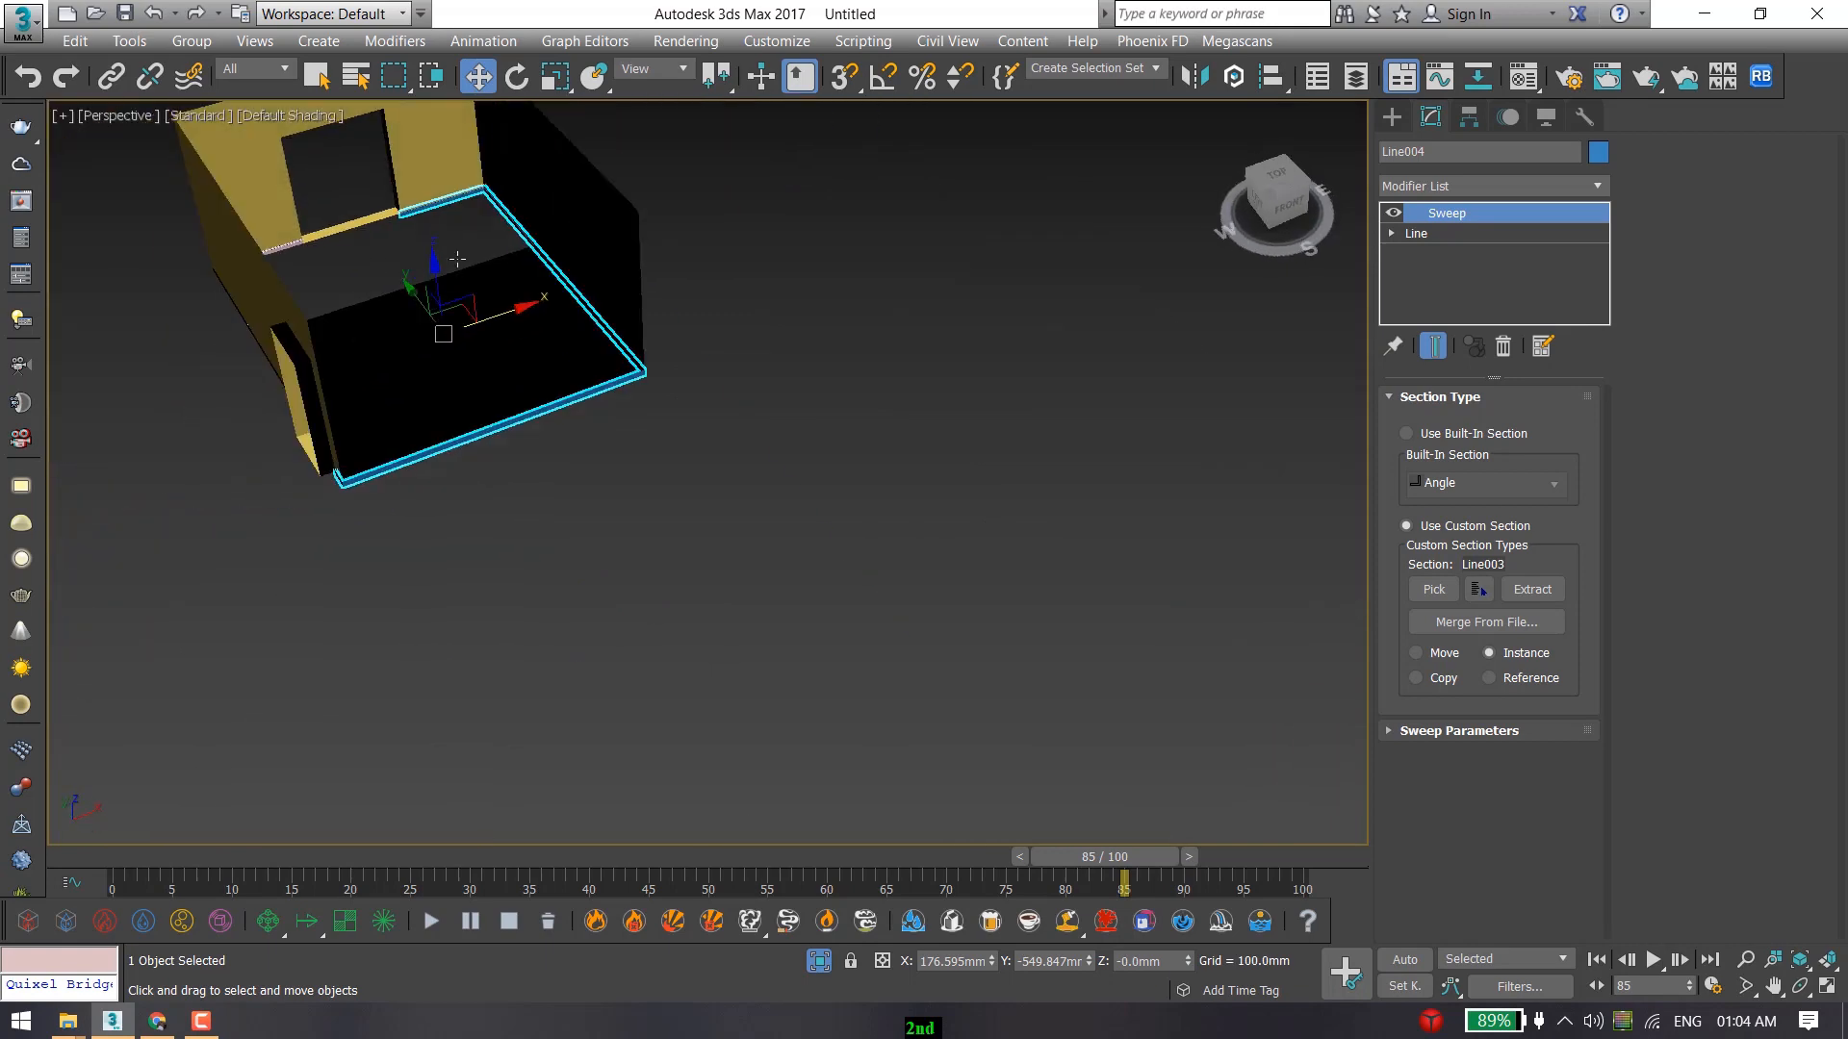
Examine close up how the end of the Line004 skirting meets the wall at the opening.
scroll(392, 171, up, 5)
scroll(415, 224, up, 6)
scroll(406, 339, up, 3)
click(543, 438)
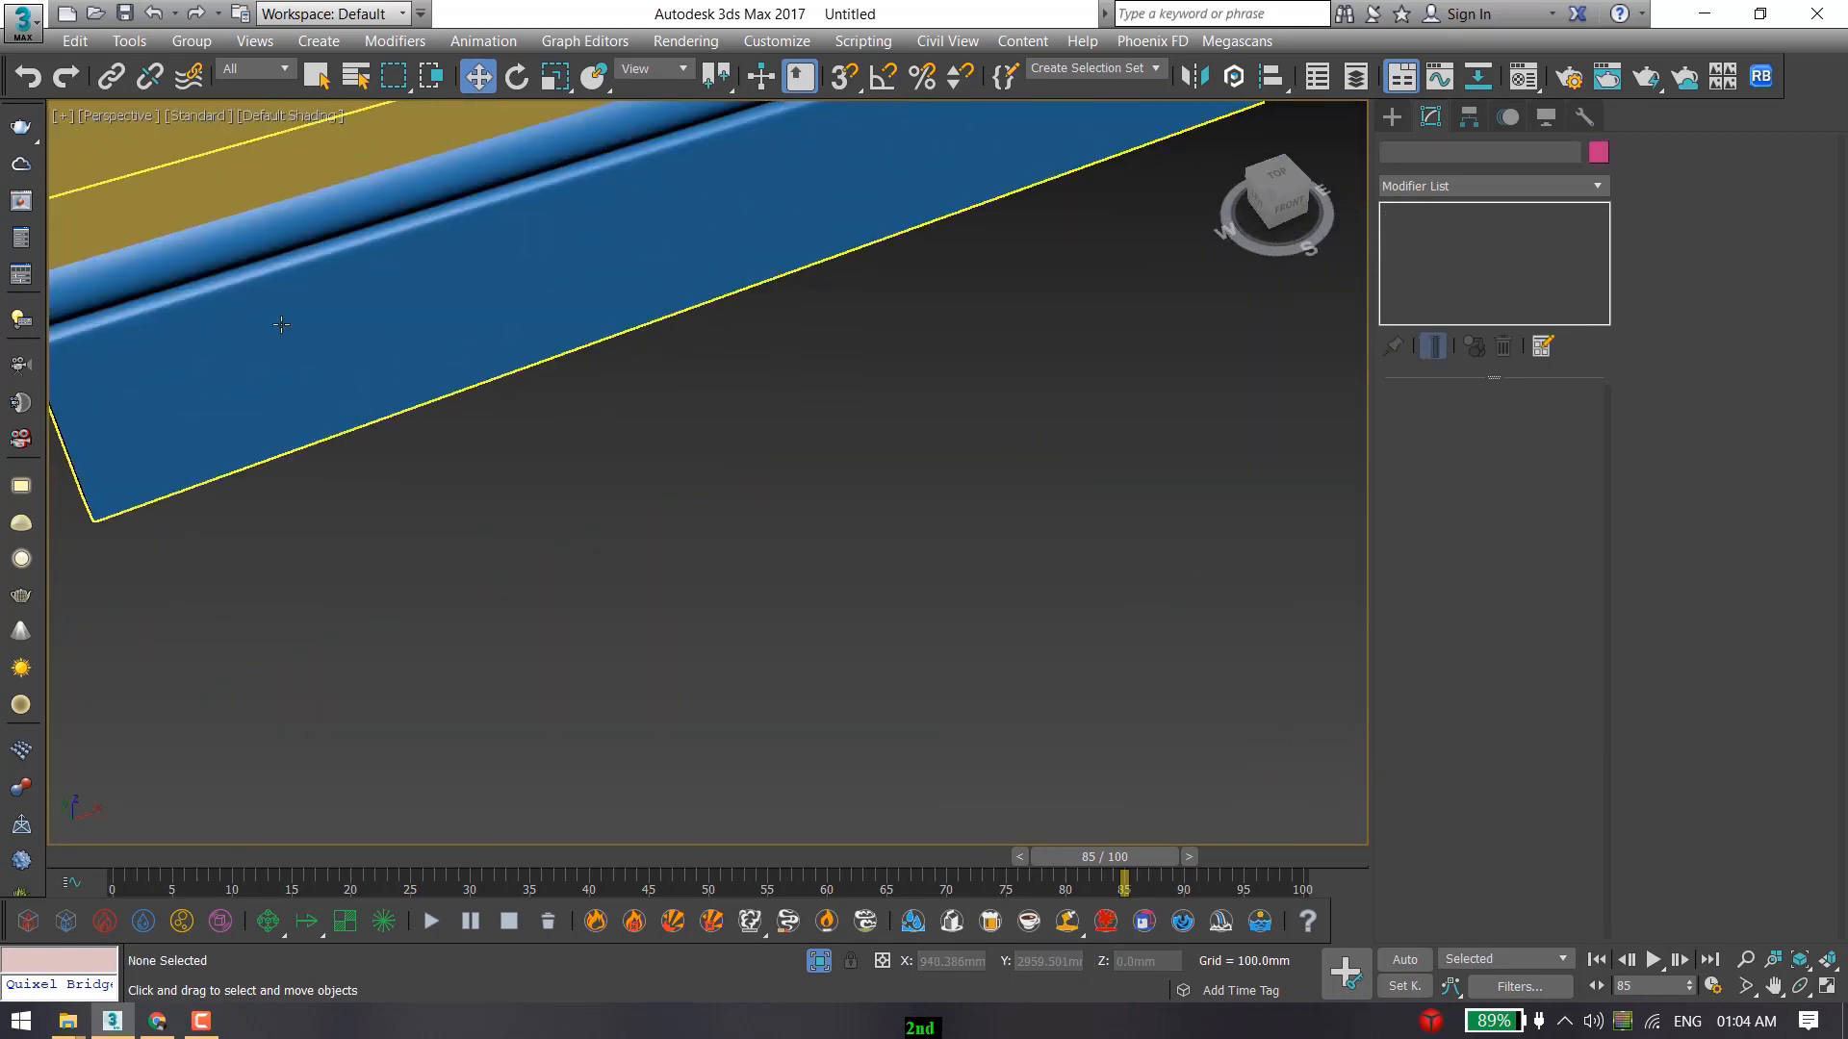
scroll(350, 330, down, 2)
click(351, 330)
scroll(353, 334, down, 1)
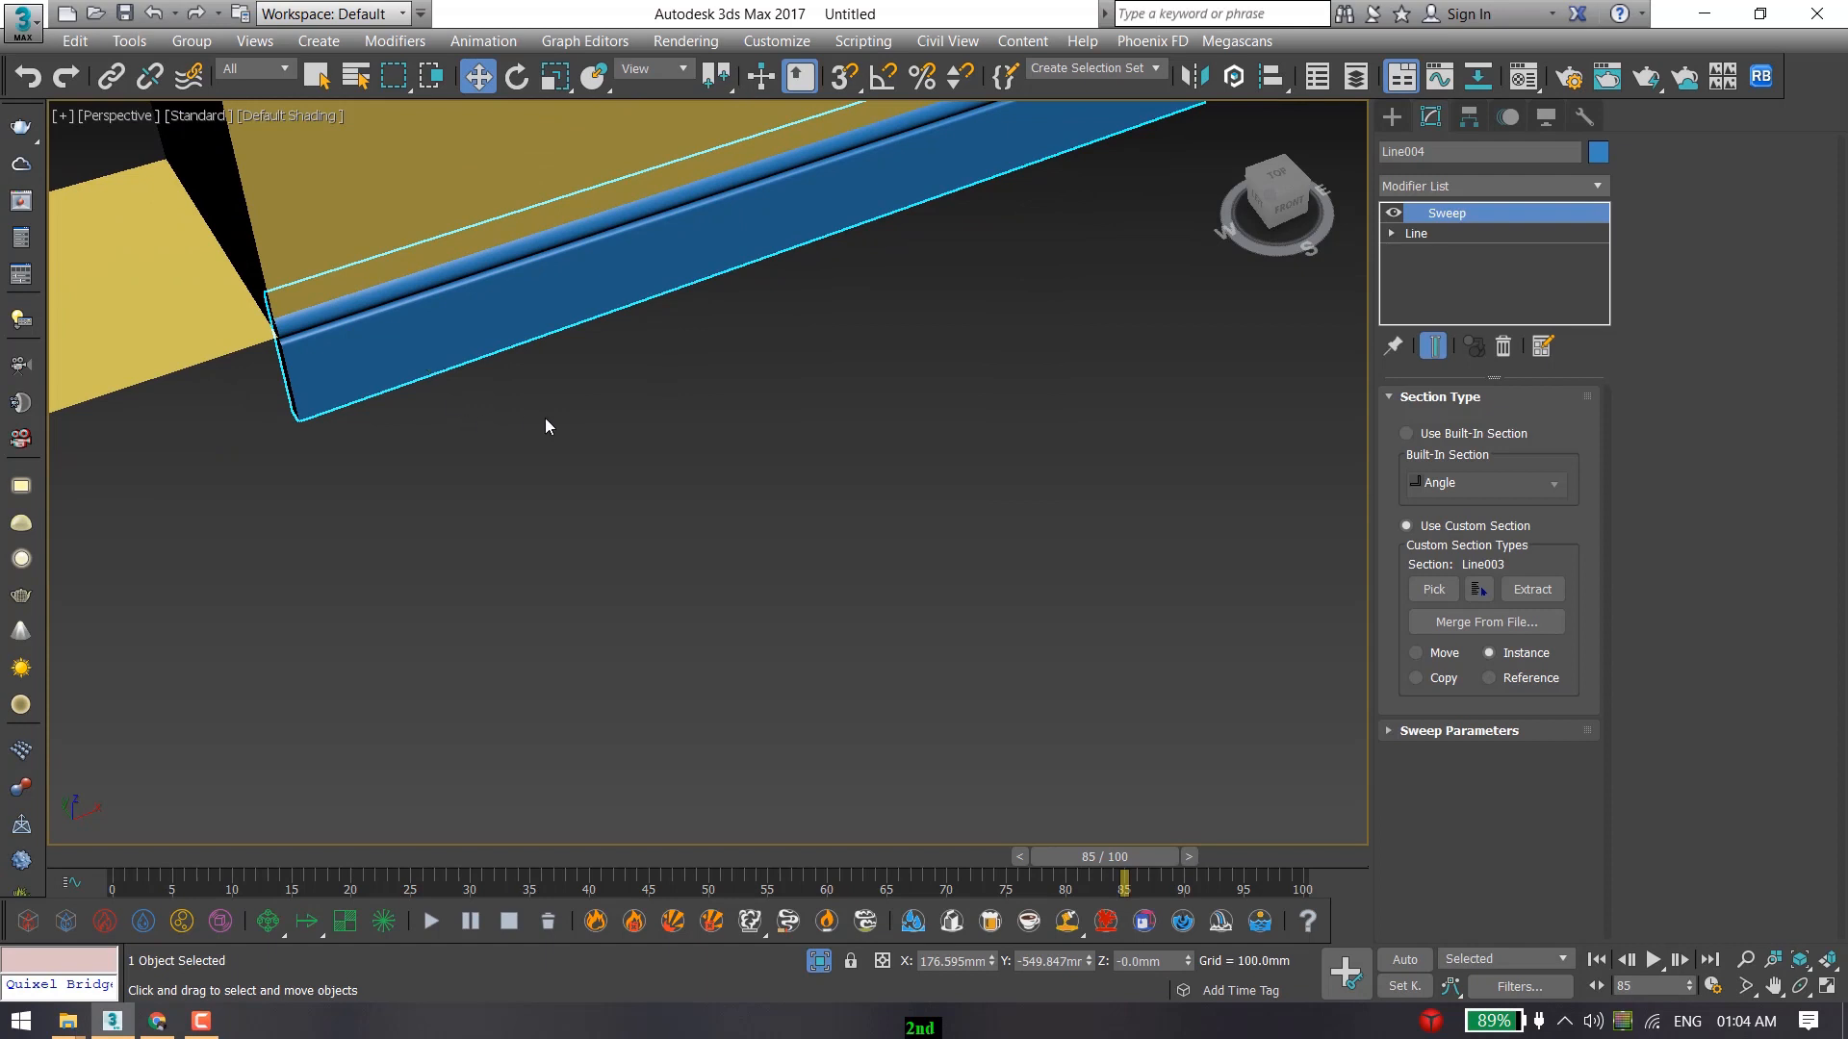
click(545, 420)
click(424, 357)
click(603, 418)
click(501, 332)
scroll(505, 393, down, 2)
middle_drag(506, 426, 433, 523)
scroll(294, 449, up, 3)
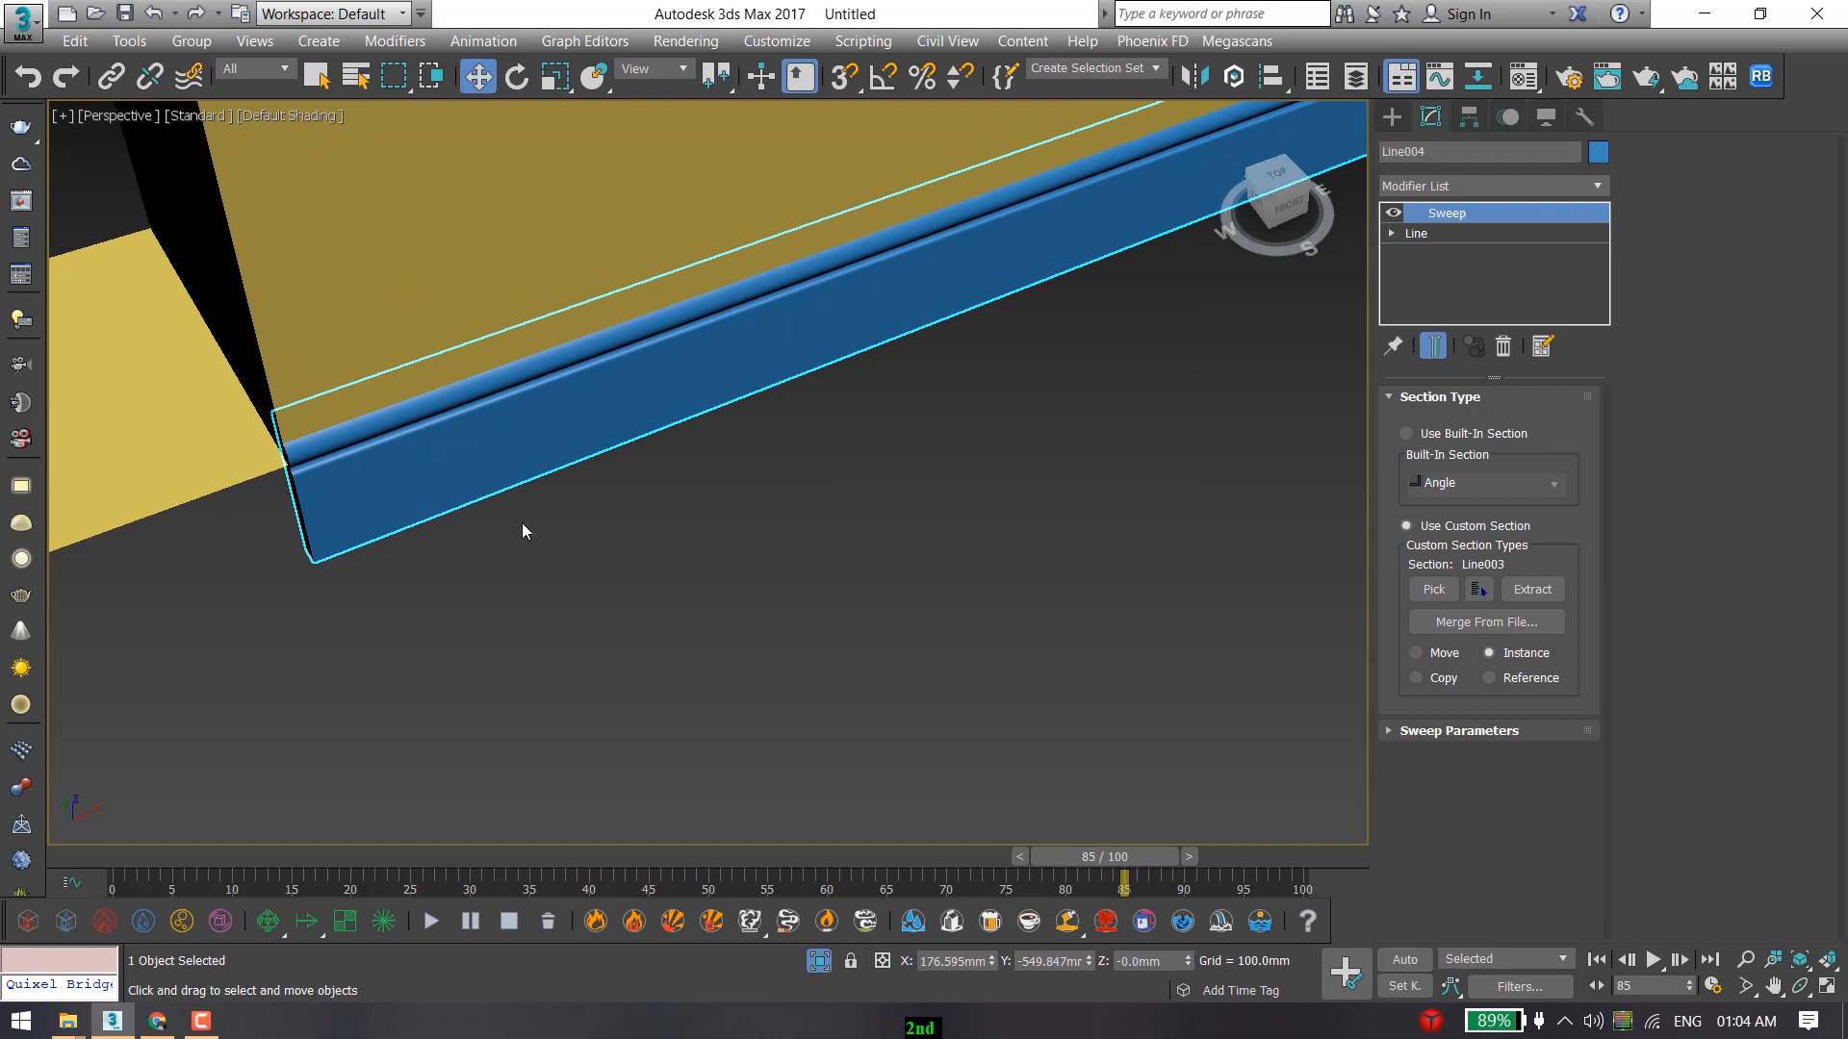
click(683, 536)
click(374, 522)
Edit Line004's base line at vertex level in a wireframe top view, with the end result shown.
click(1416, 233)
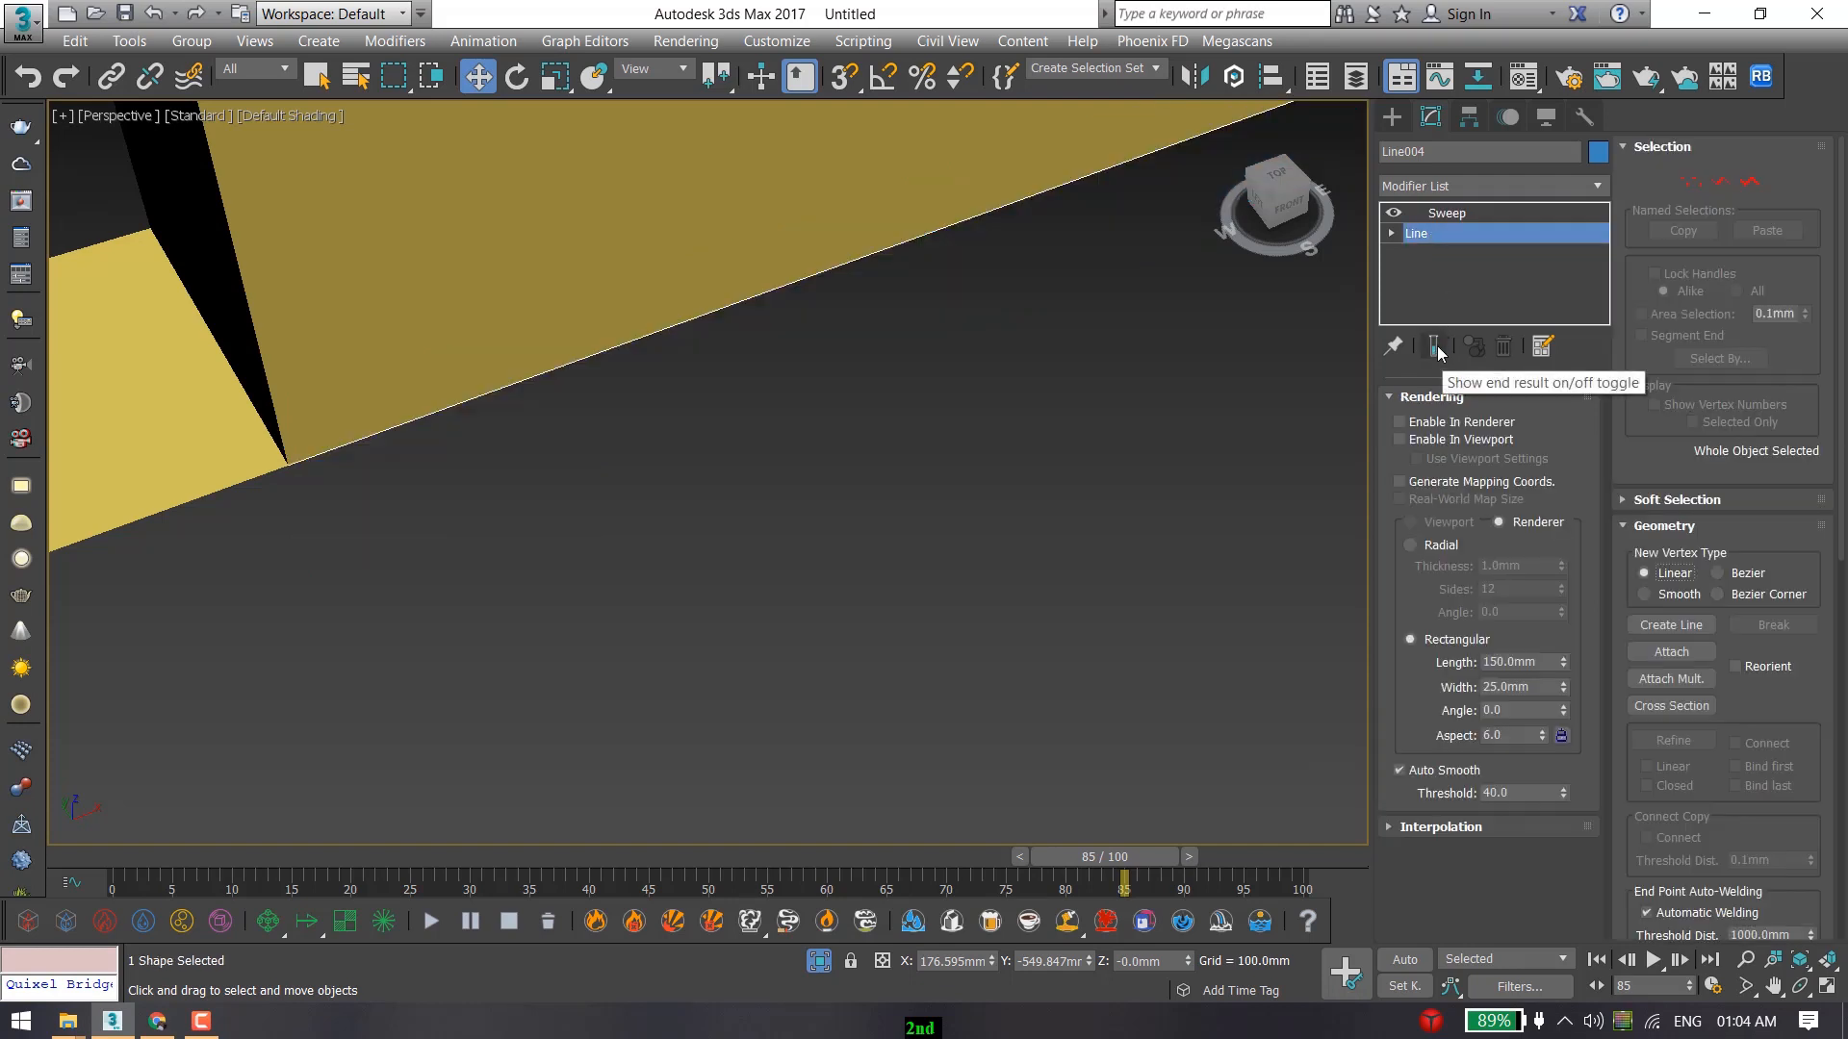
click(1434, 347)
key(t)
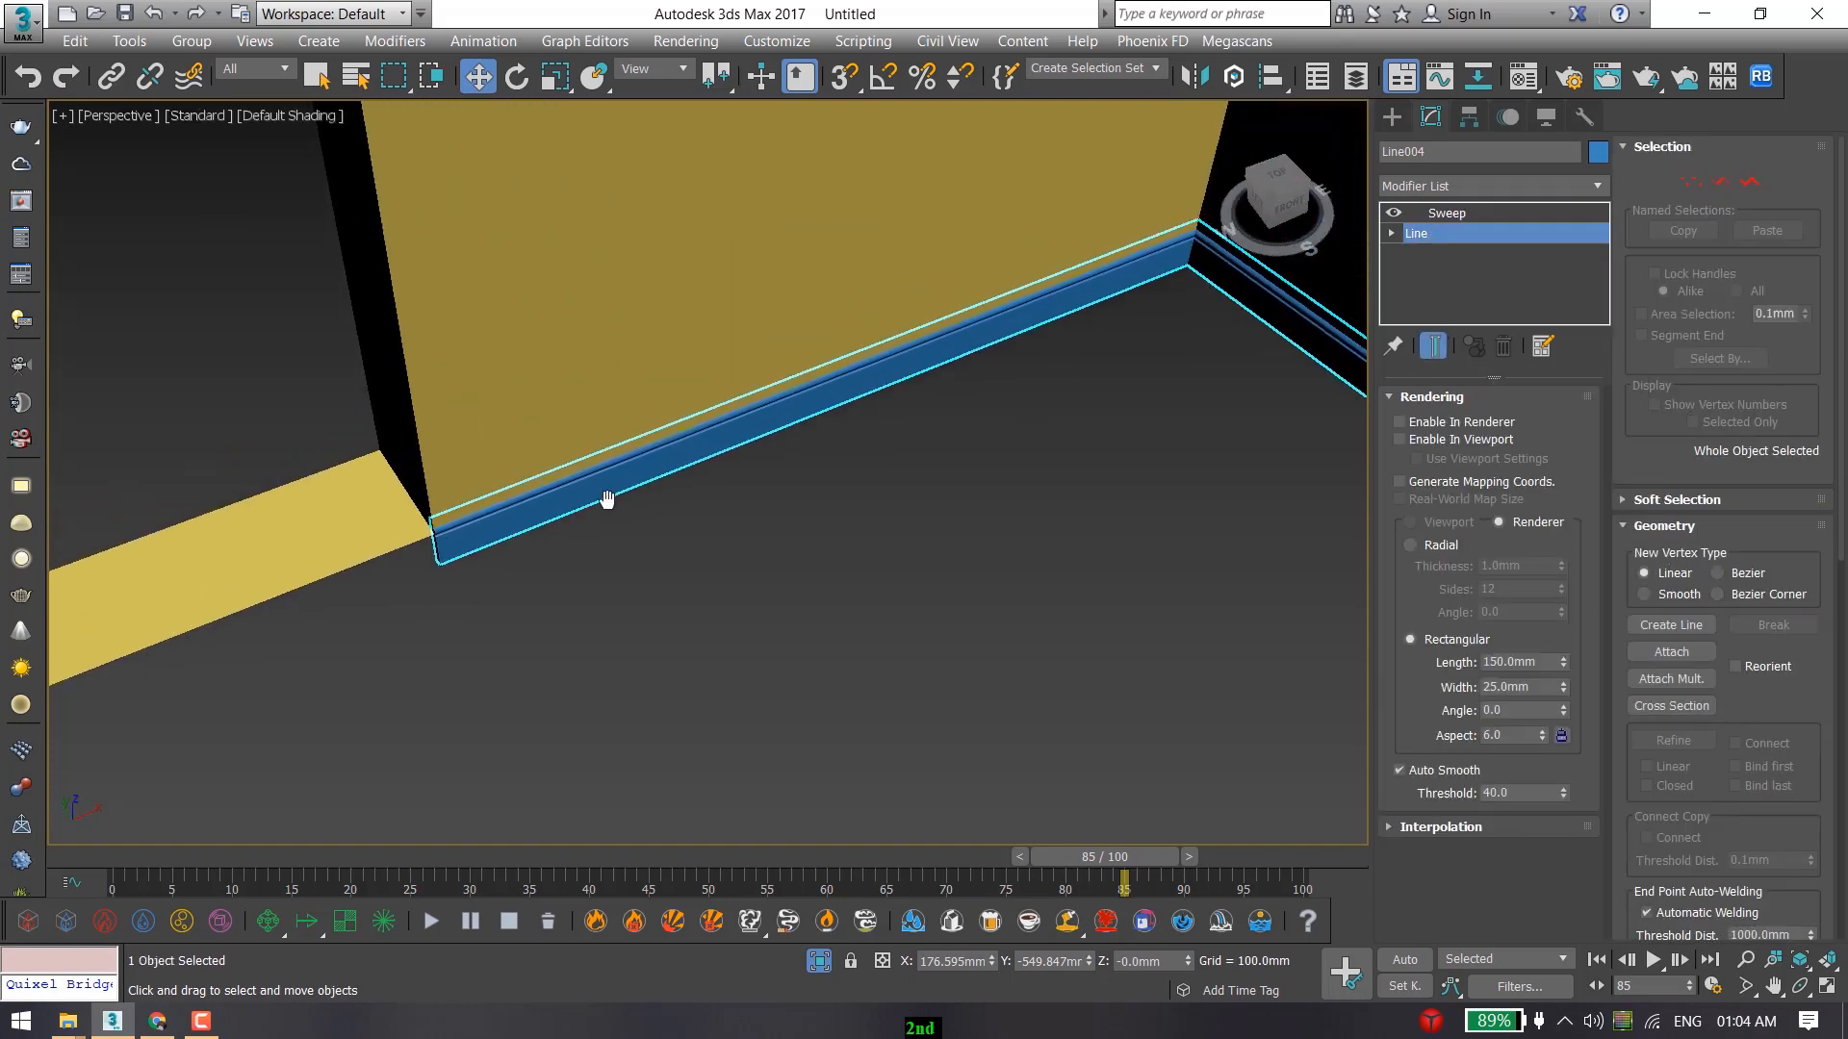
key(z)
middle_drag(804, 268, 745, 439)
scroll(839, 364, up, 2)
middle_drag(840, 364, 756, 425)
key(F3)
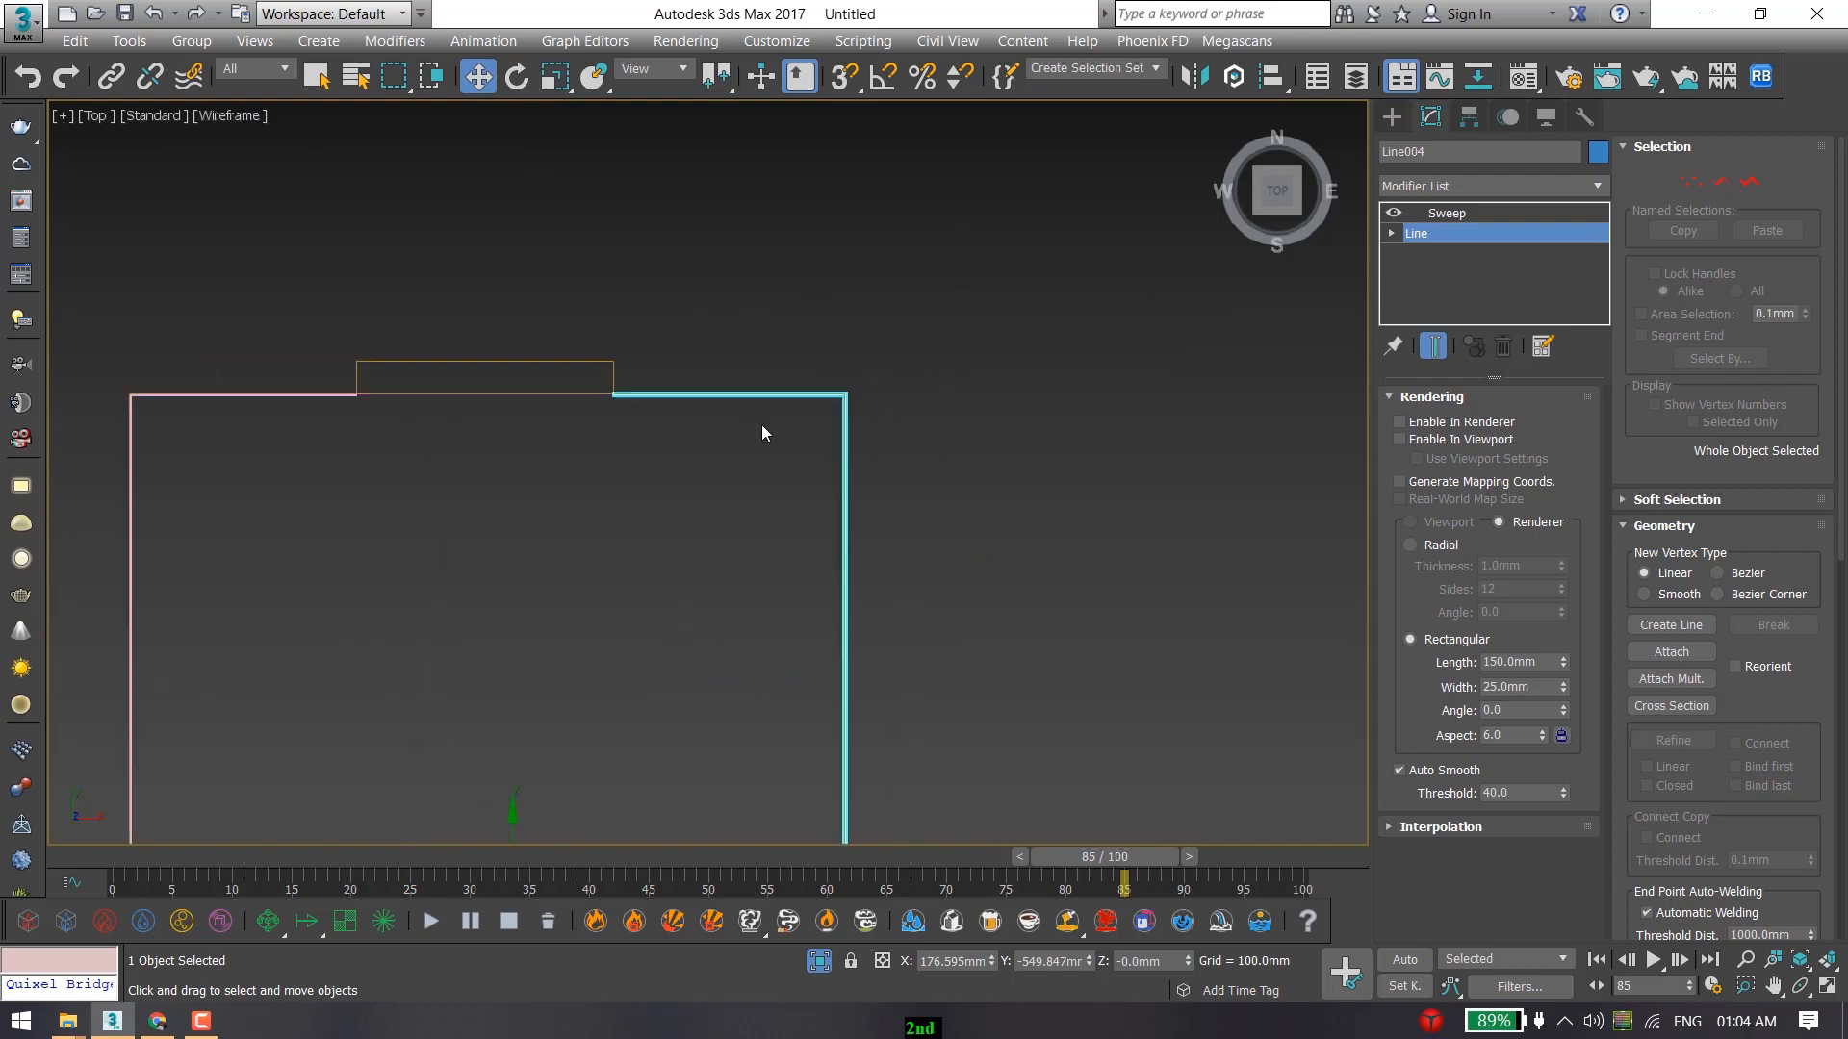
scroll(749, 398, up, 3)
click(1687, 182)
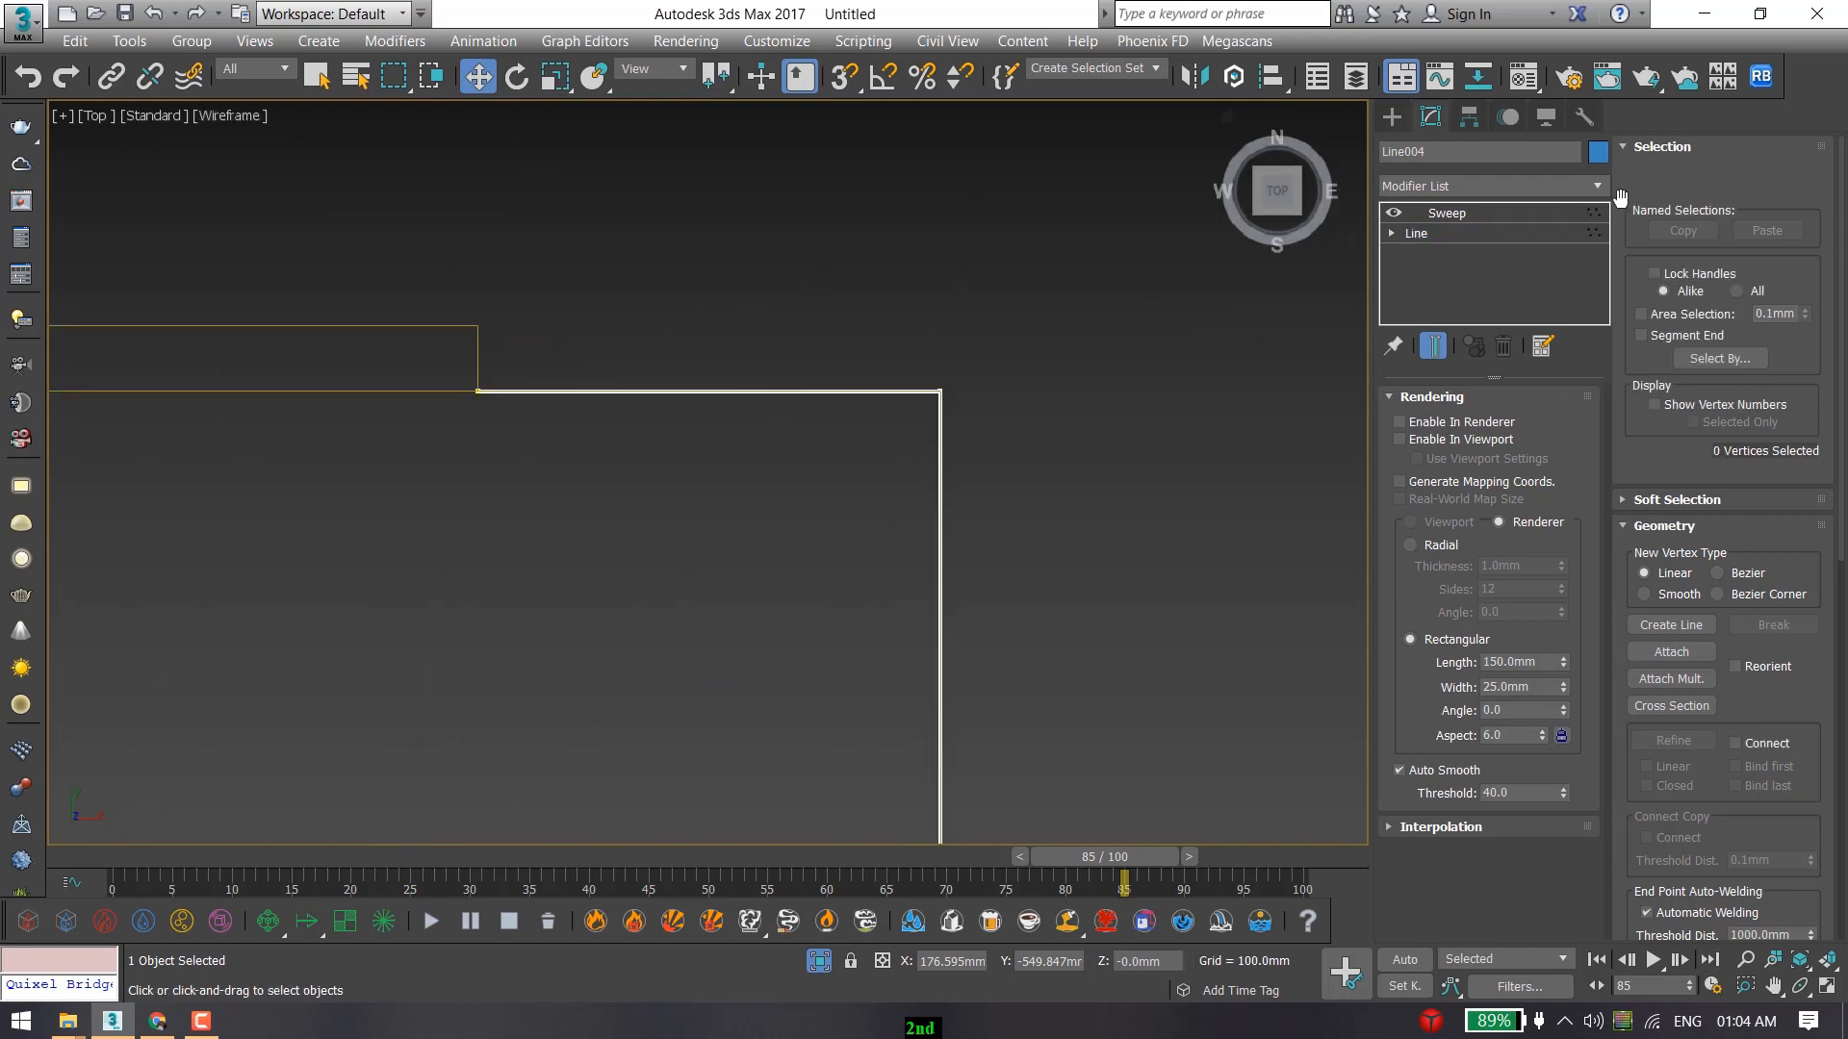
Move Line004's two back-wall vertices inward along Y until the skirting's rear edge lines up with the wall.
scroll(546, 369, up, 4)
scroll(365, 435, up, 4)
middle_drag(364, 435, 465, 541)
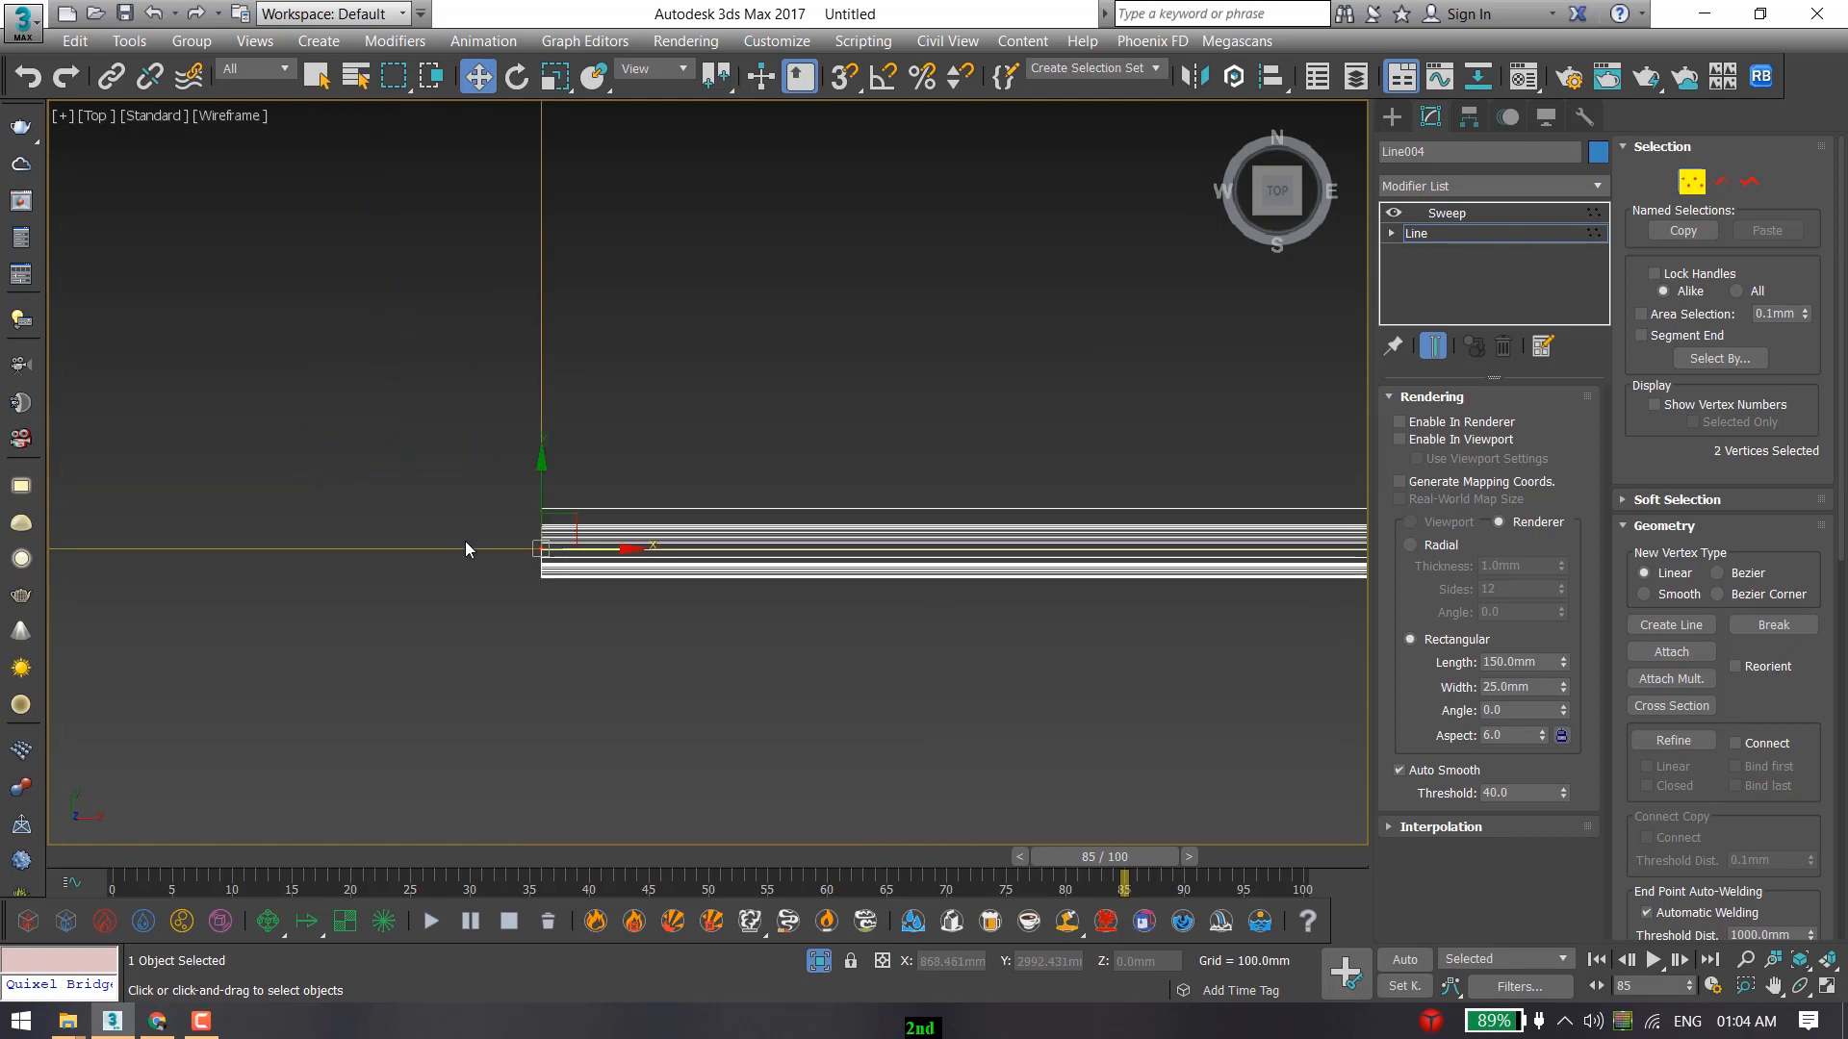
scroll(465, 541, up, 2)
middle_drag(597, 511, 539, 350)
drag(563, 326, 566, 395)
Move Line004's two side-wall vertices about 6.2 mm inward along X to align the skirting, and finish editing the line.
scroll(924, 457, down, 8)
middle_drag(1151, 494, 565, 454)
scroll(501, 438, down, 6)
middle_drag(674, 491, 481, 368)
scroll(778, 562, down, 4)
middle_drag(782, 601, 785, 408)
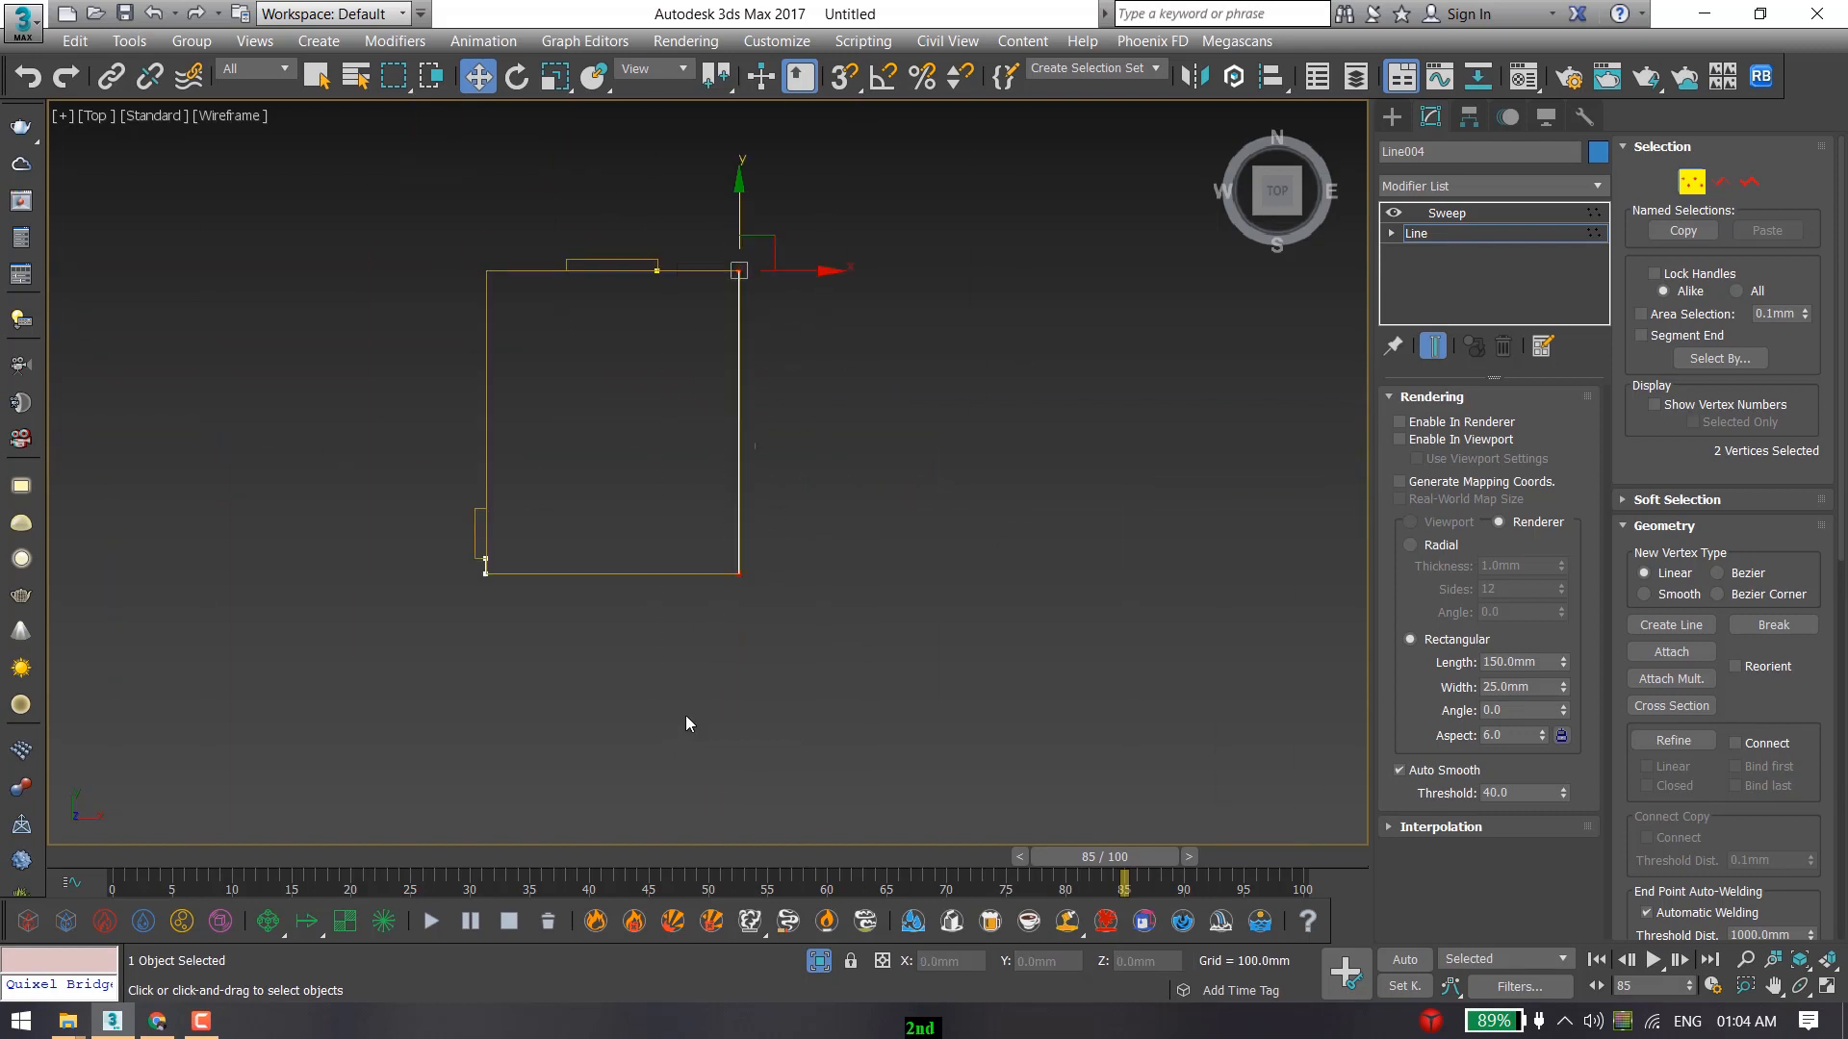
scroll(724, 270, up, 10)
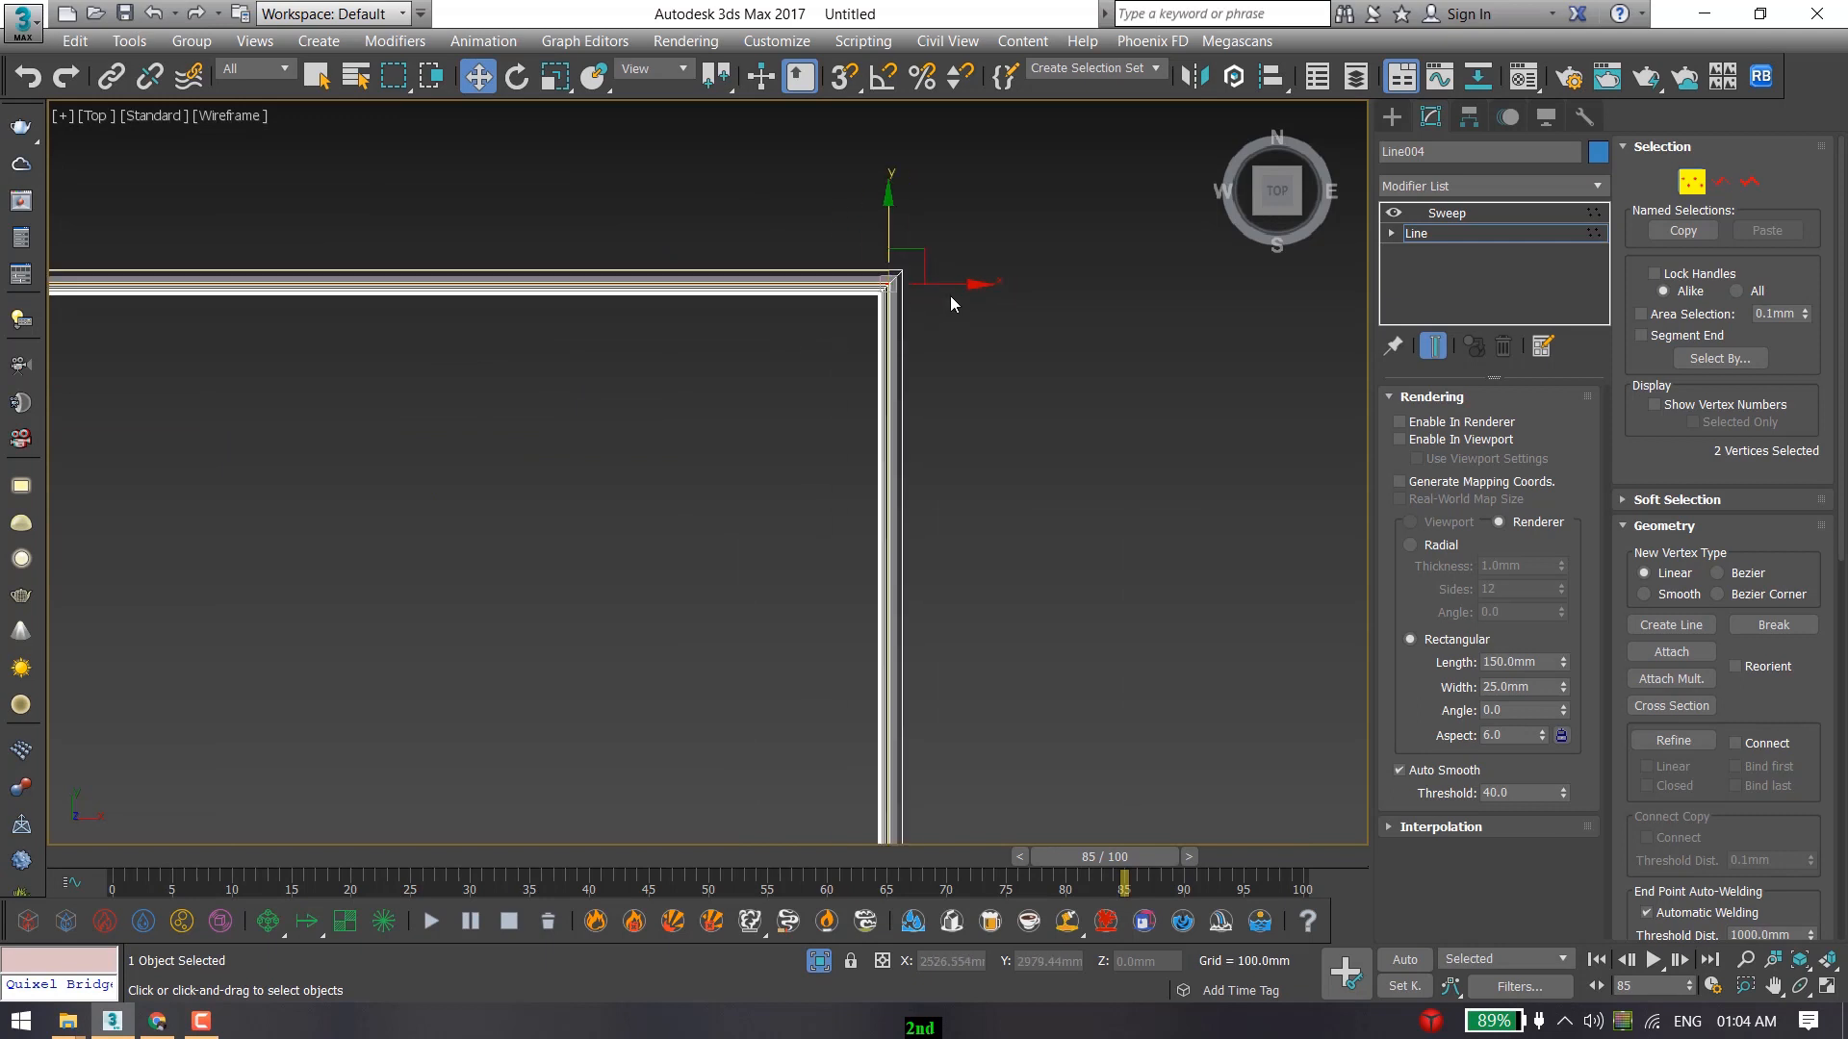
scroll(909, 289, up, 2)
drag(923, 287, 849, 279)
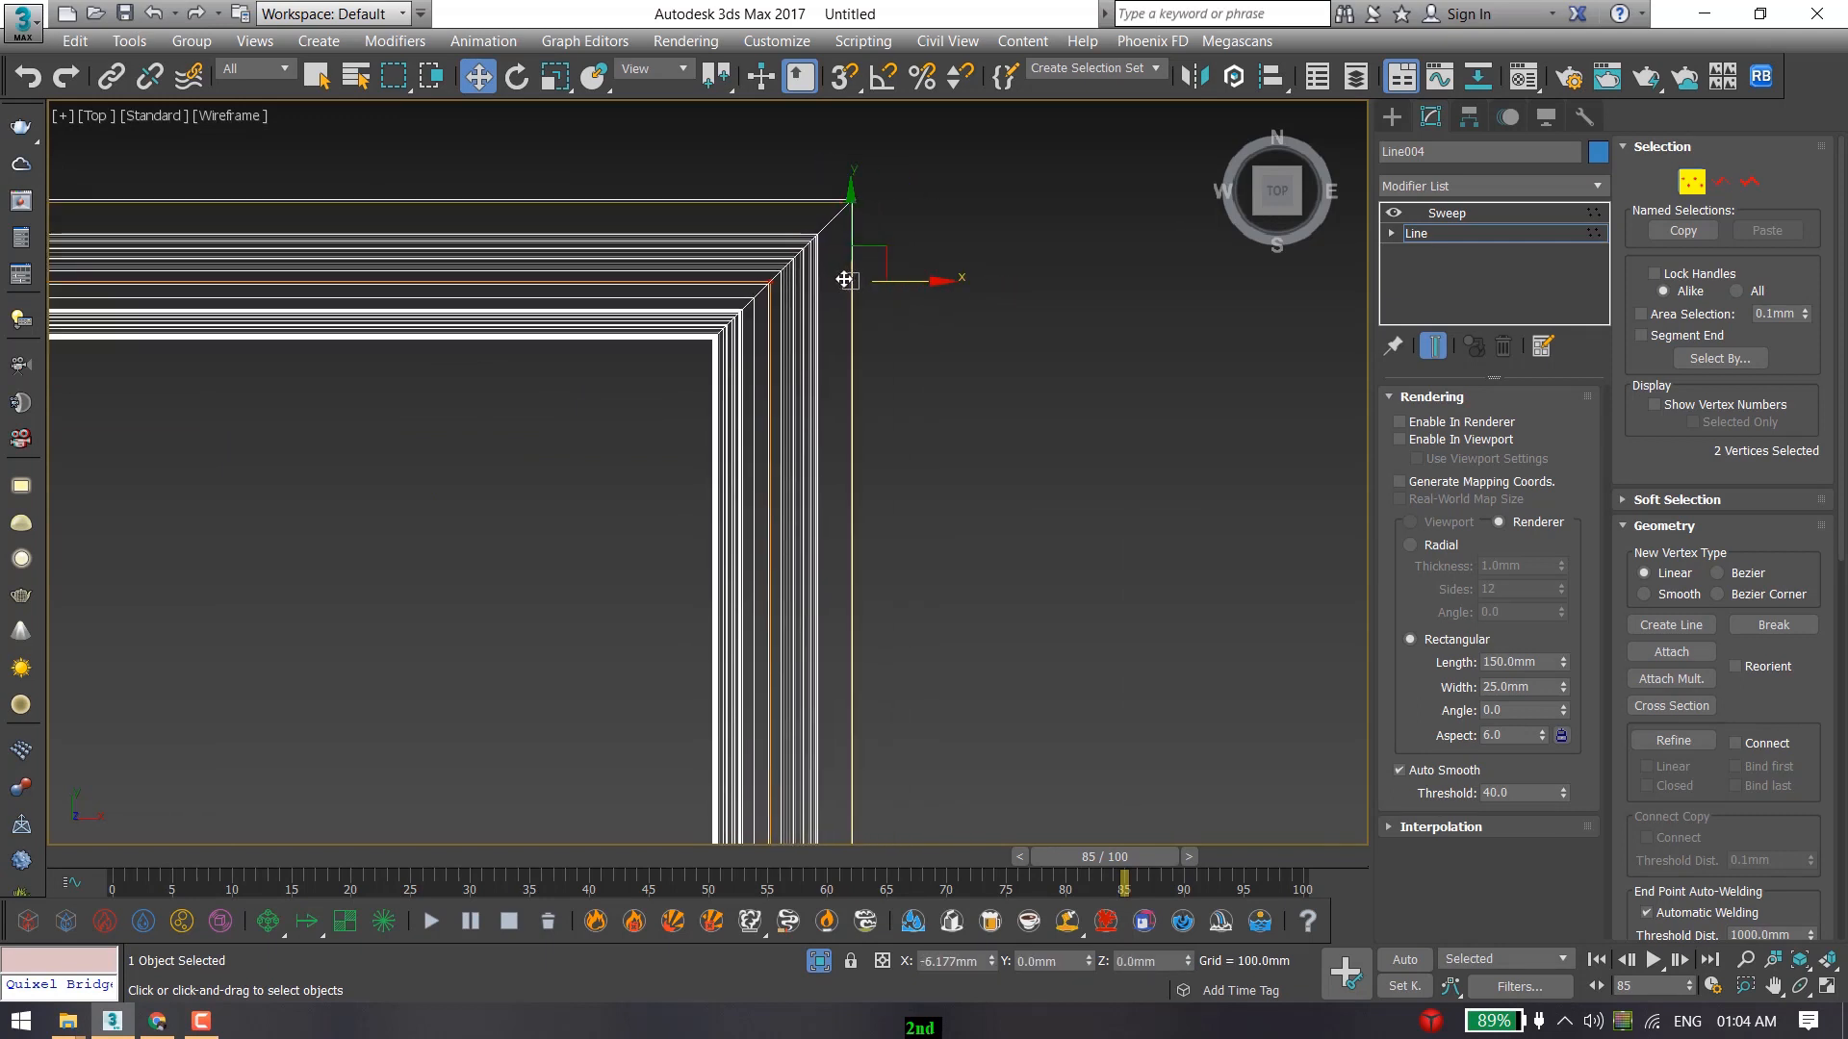
click(1391, 116)
Unhide all objects, clear the selection and show the room shaded through Camera001.
right_click(645, 243)
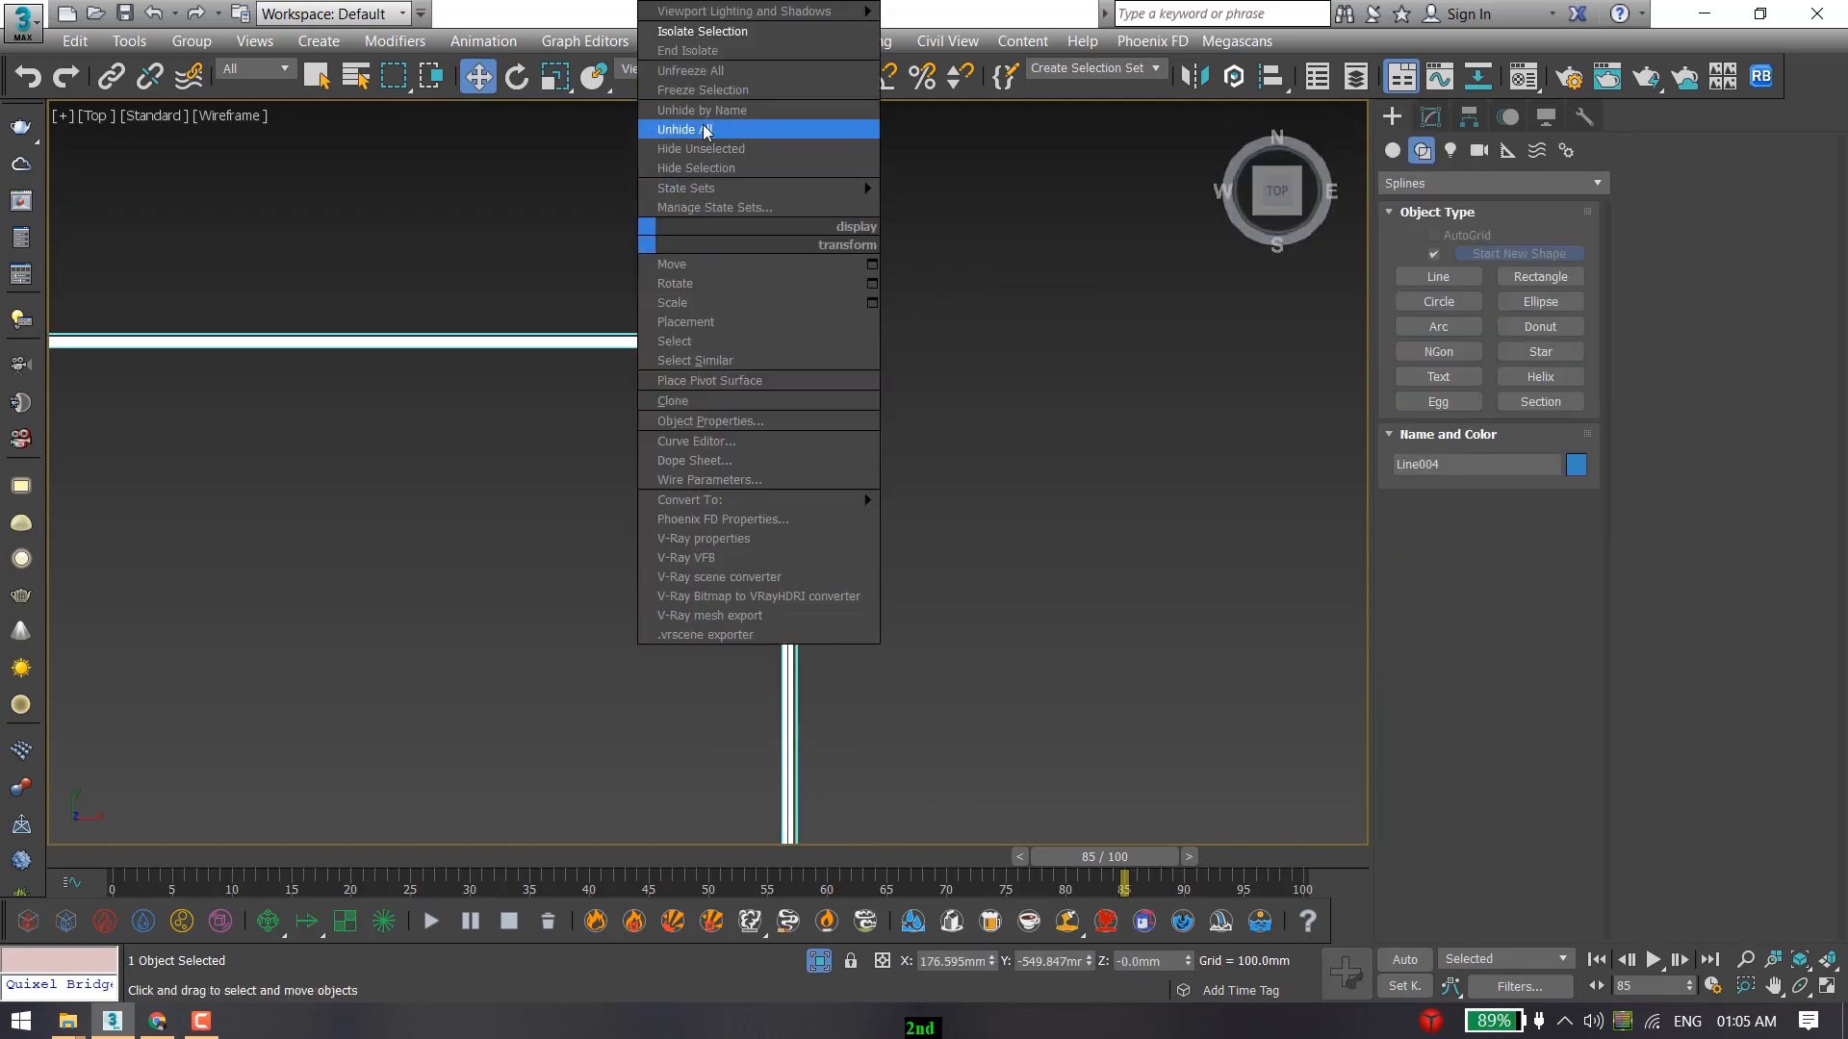
click(706, 127)
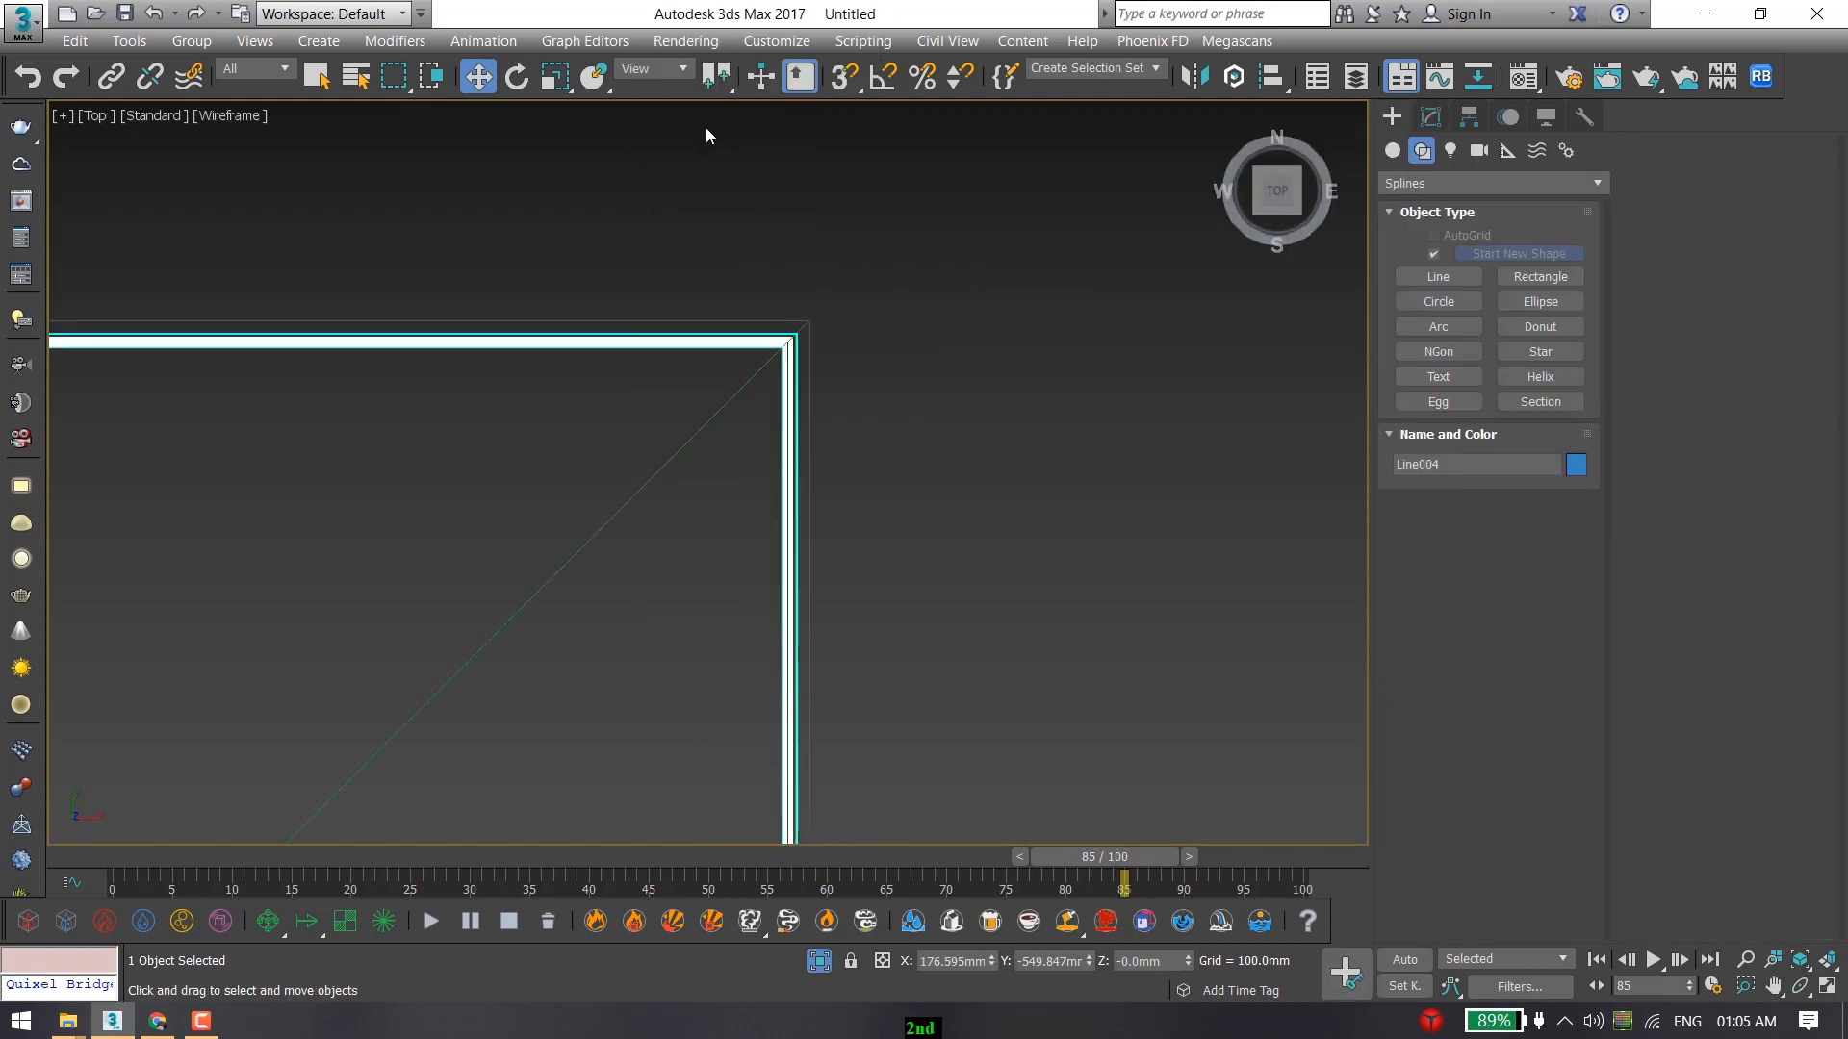
click(830, 268)
key(c)
key(F3)
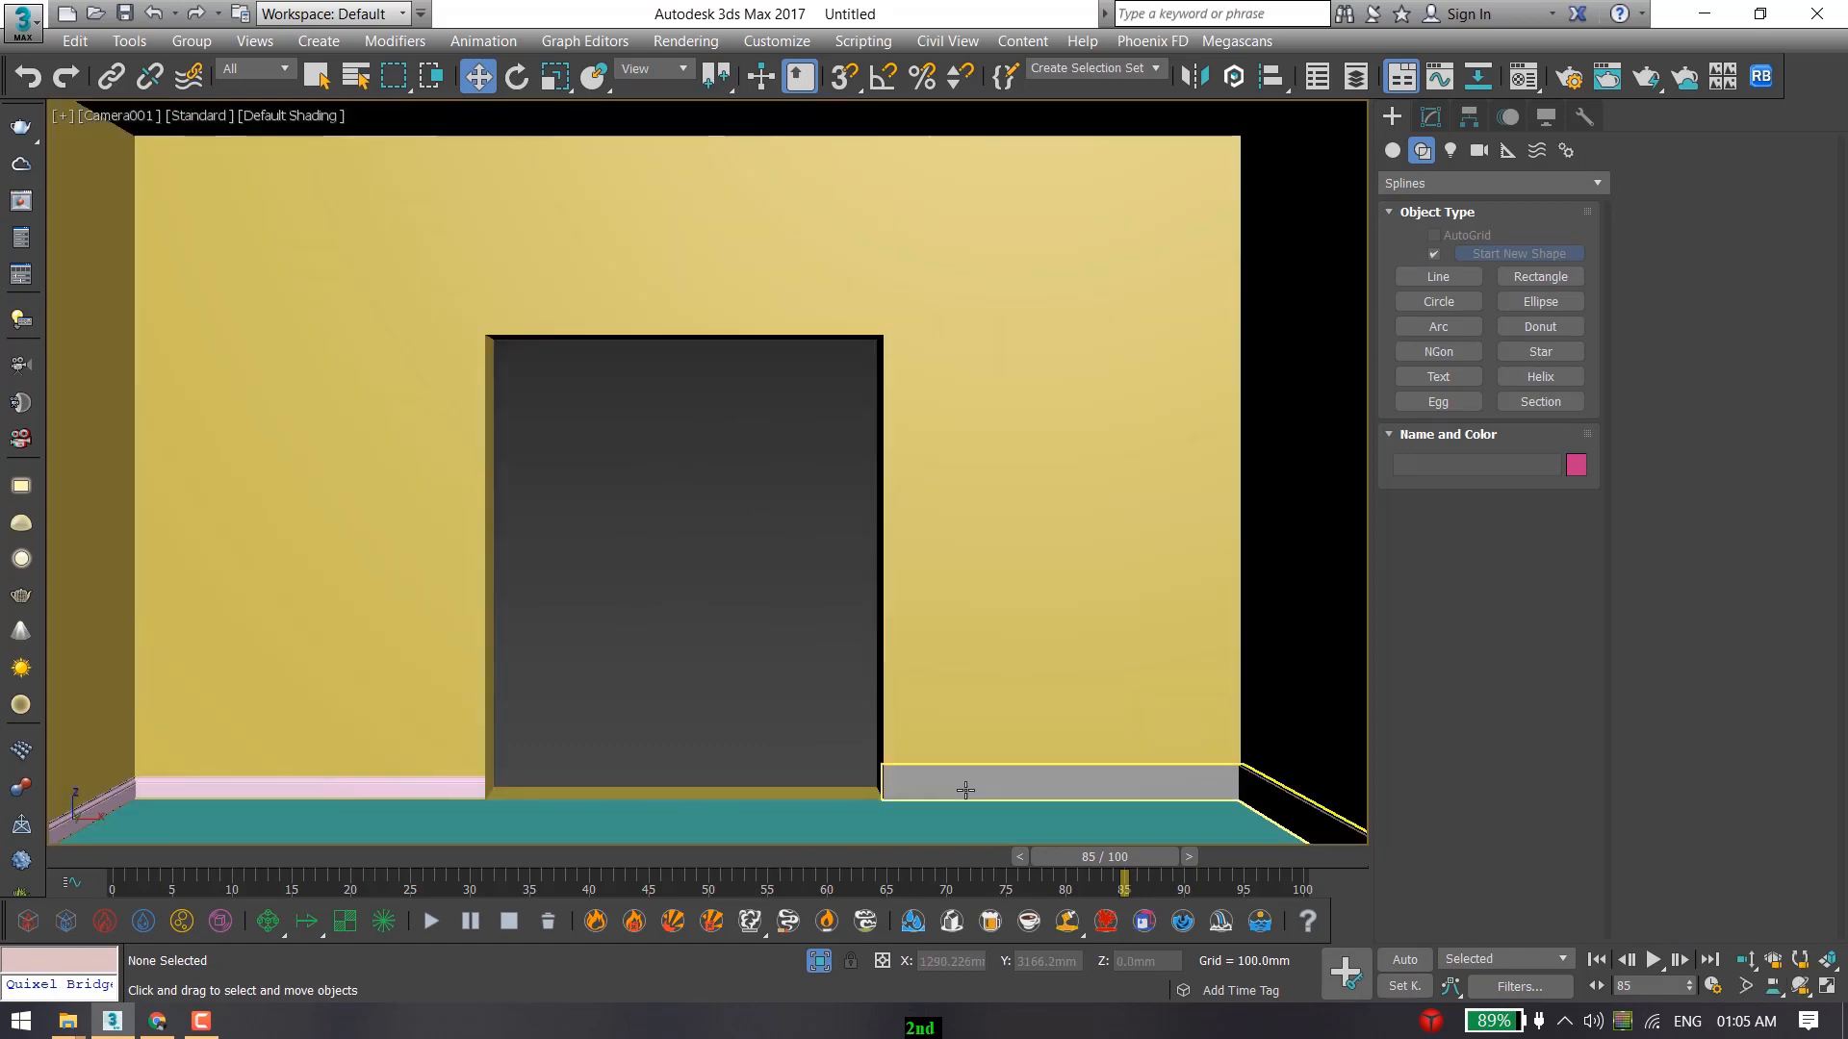
Lower the skirting Line001 in the front view to line up with the Line004 skirting at about Z -6.6 mm.
click(724, 622)
key(f)
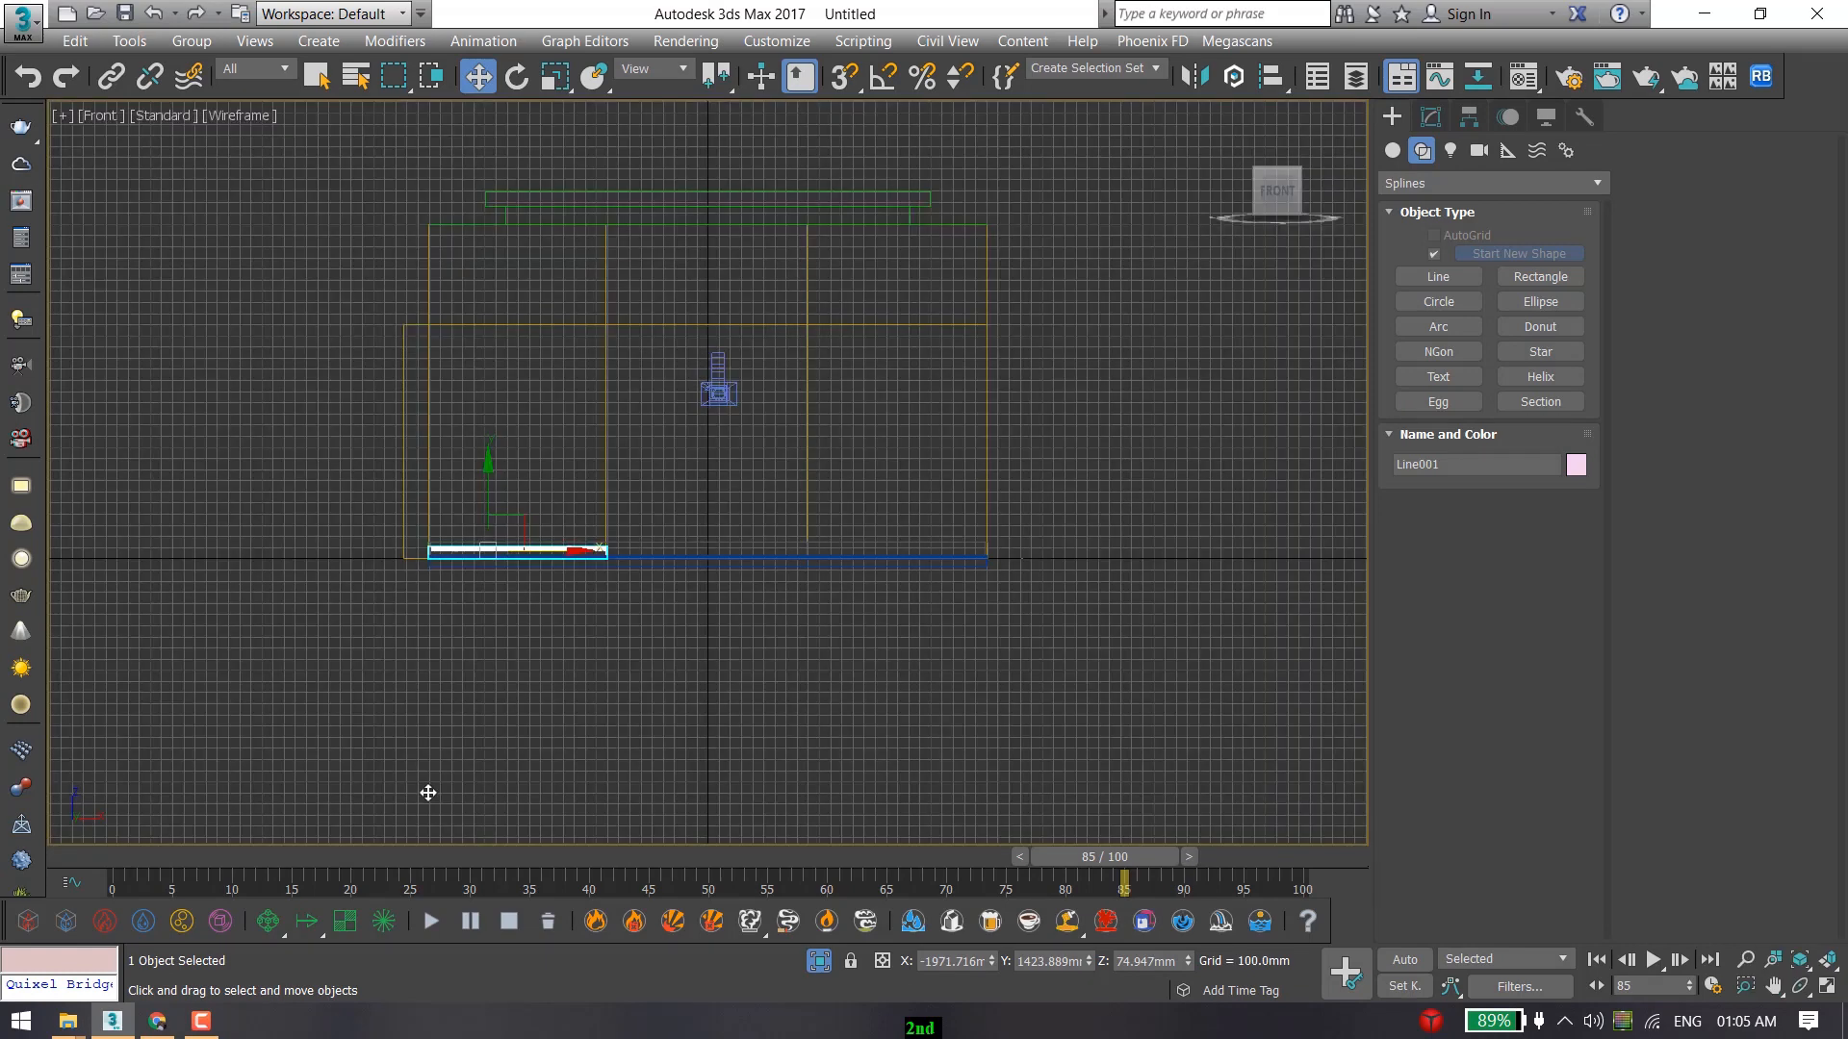
key(z)
mouse_move(527, 395)
mouse_down()
mouse_move(529, 361)
mouse_move(545, 561)
mouse_up()
key(F3)
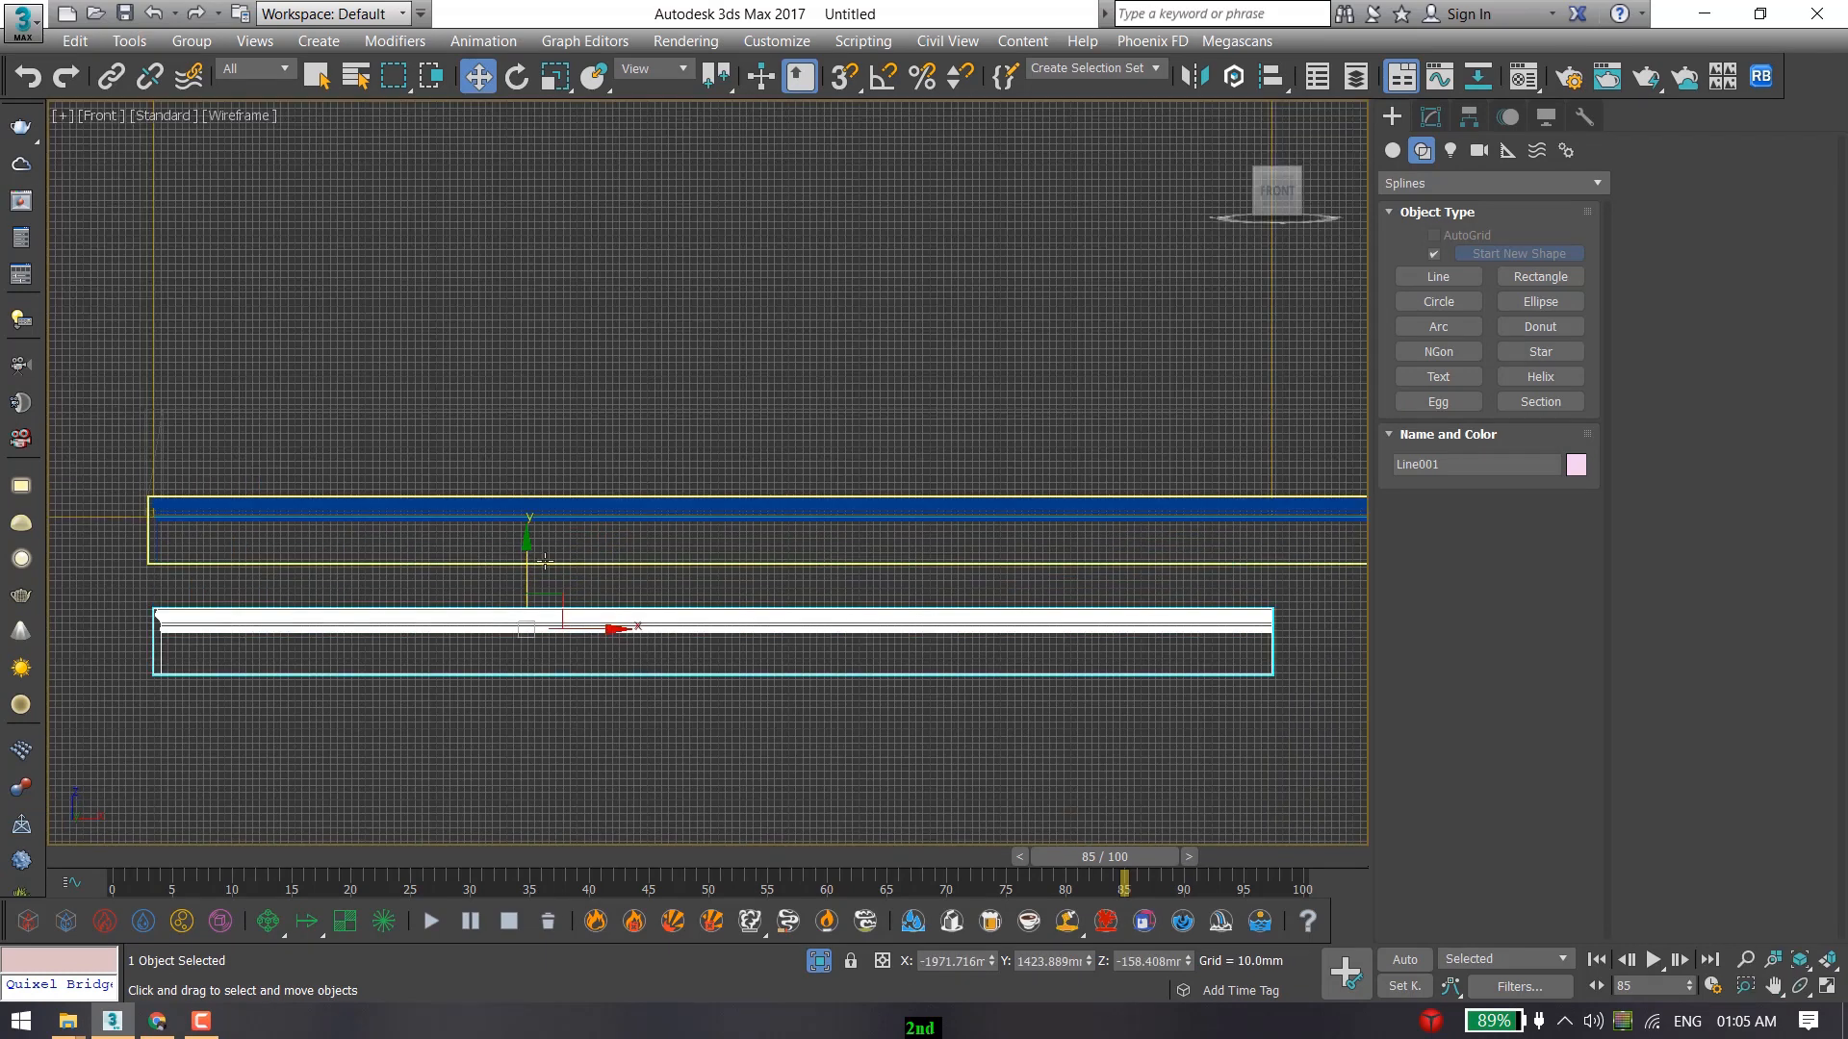
click(544, 561)
click(491, 631)
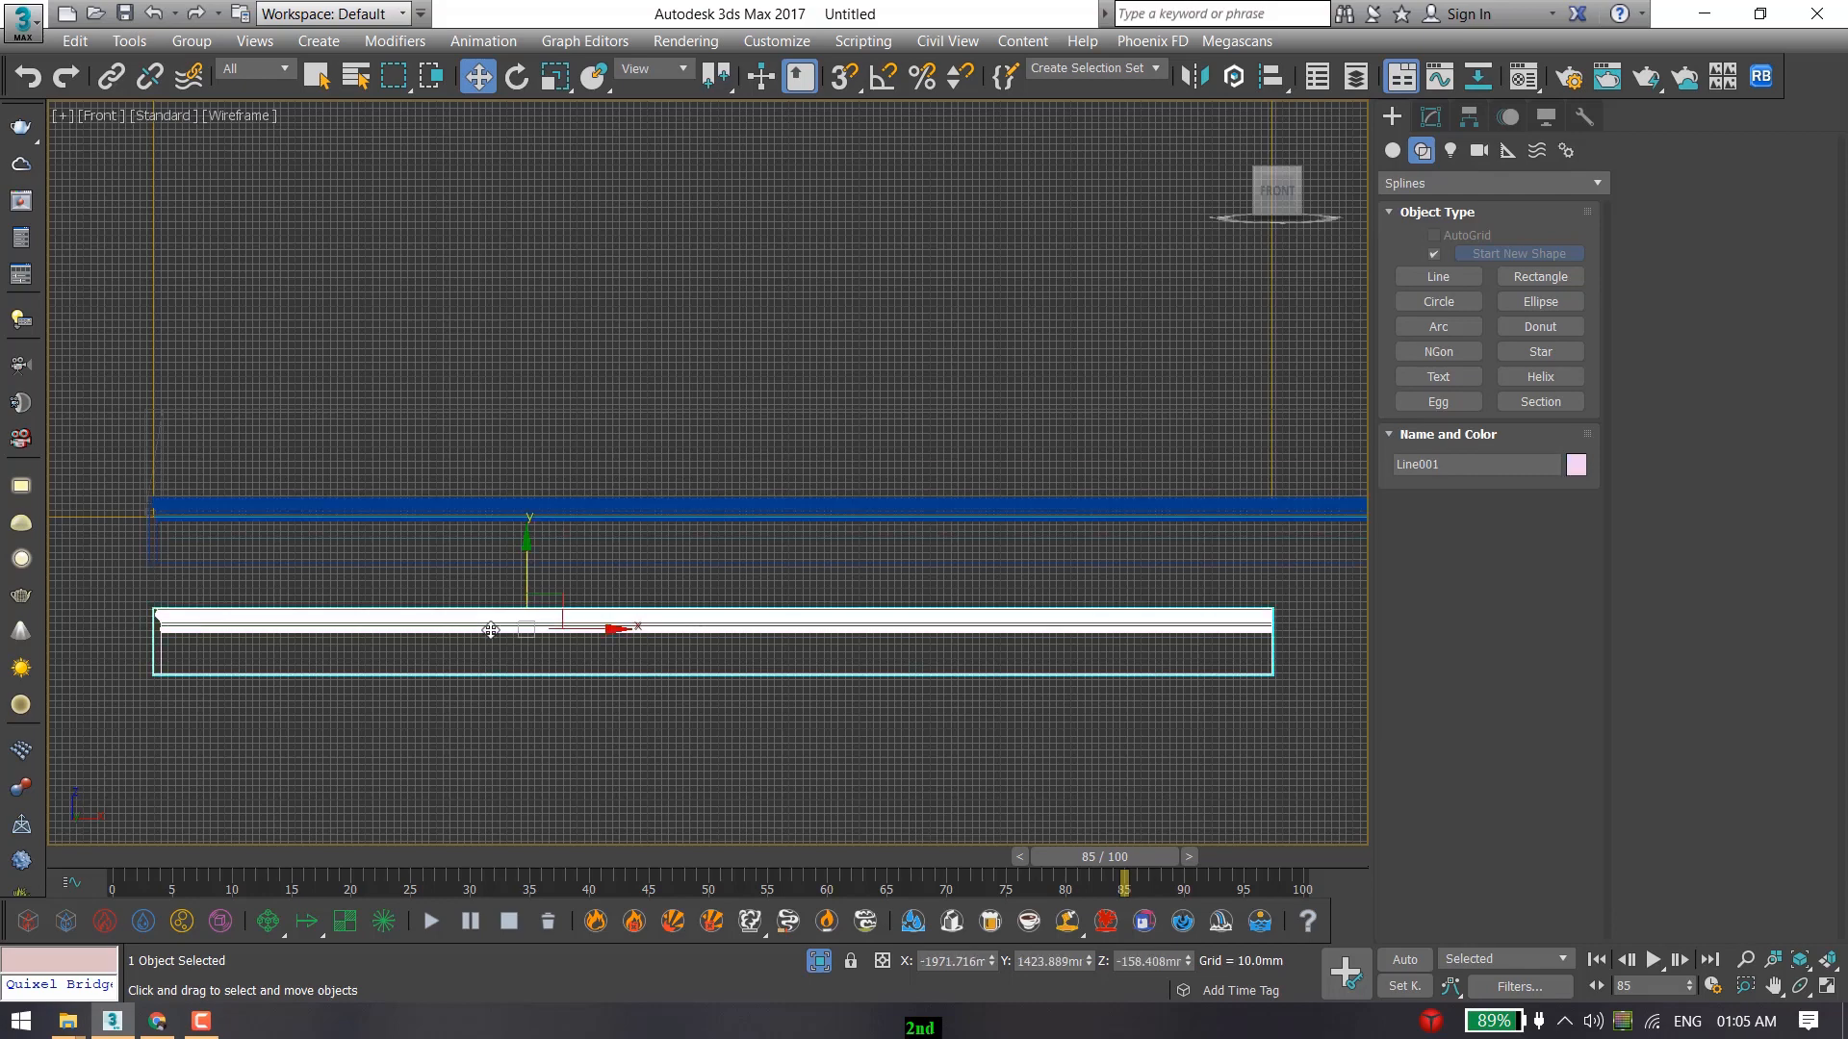
drag(526, 569, 537, 481)
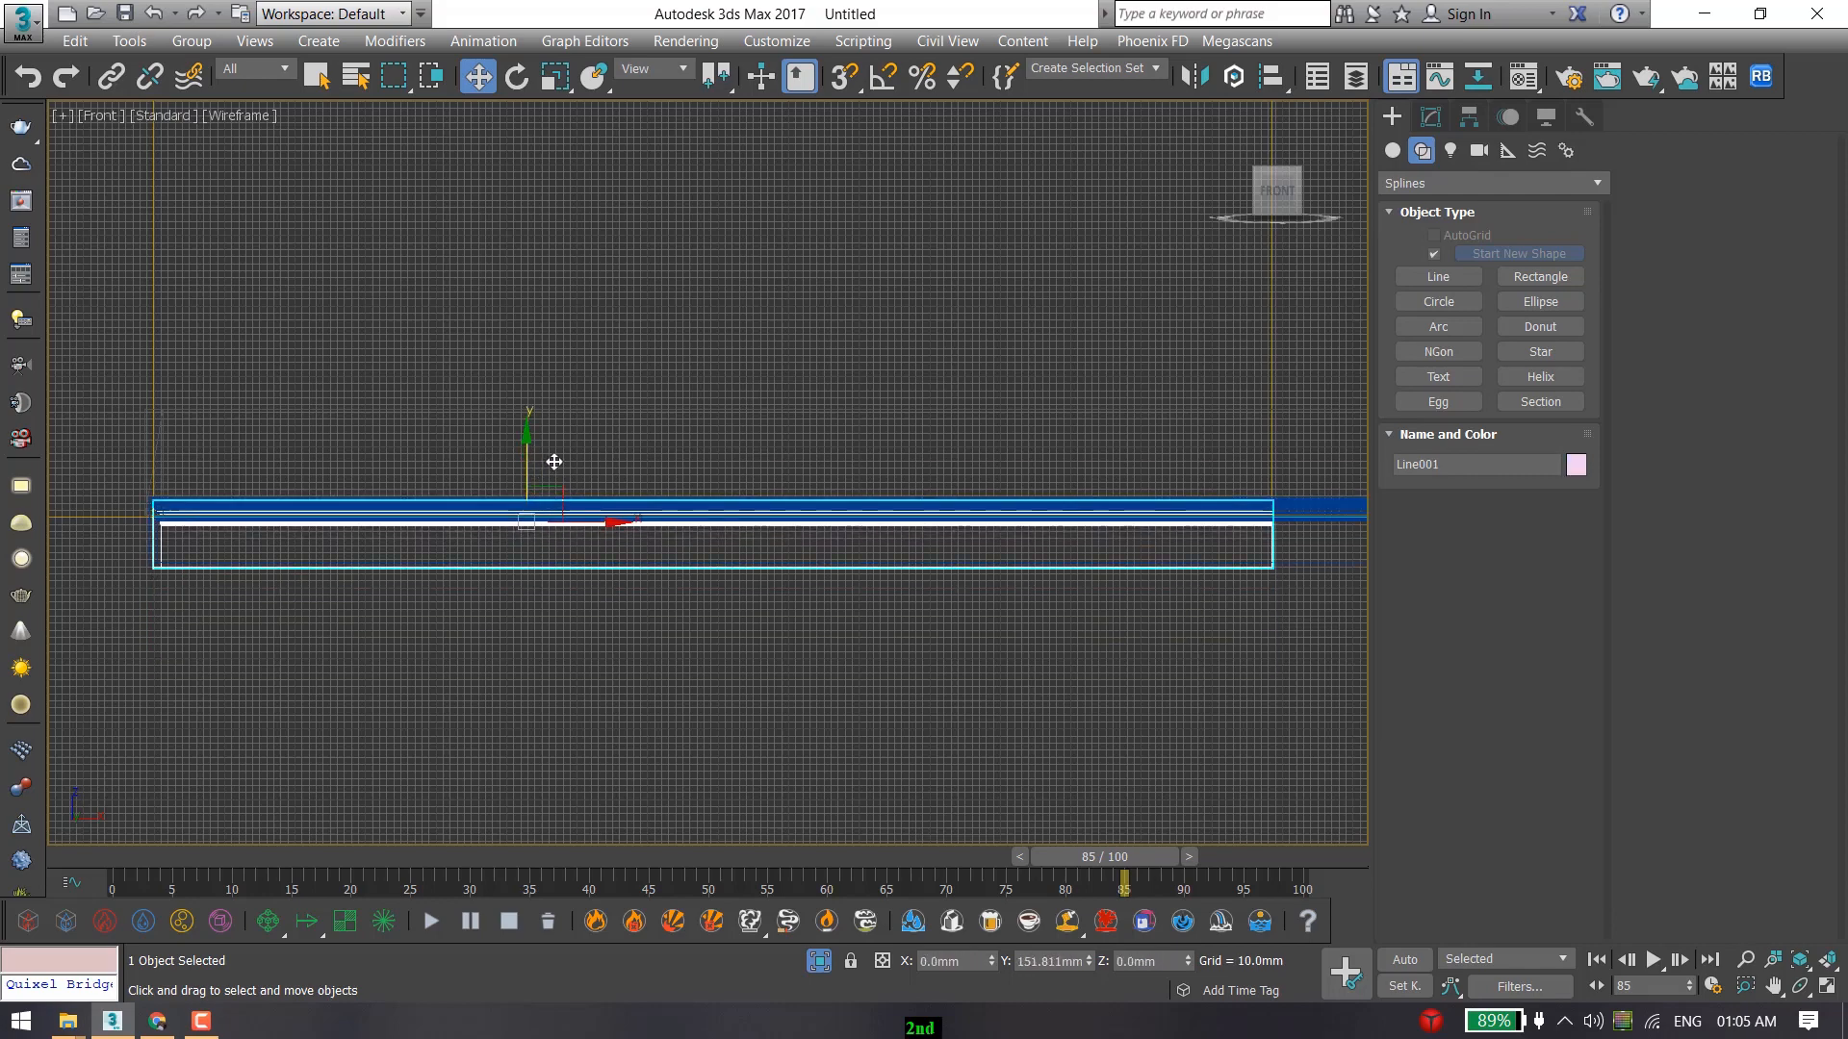
Raise the Line004 skirting in the front view to about Z 65.2 mm so its base sits on the floor line.
click(540, 560)
drag(539, 558, 489, 604)
scroll(241, 554, up, 1)
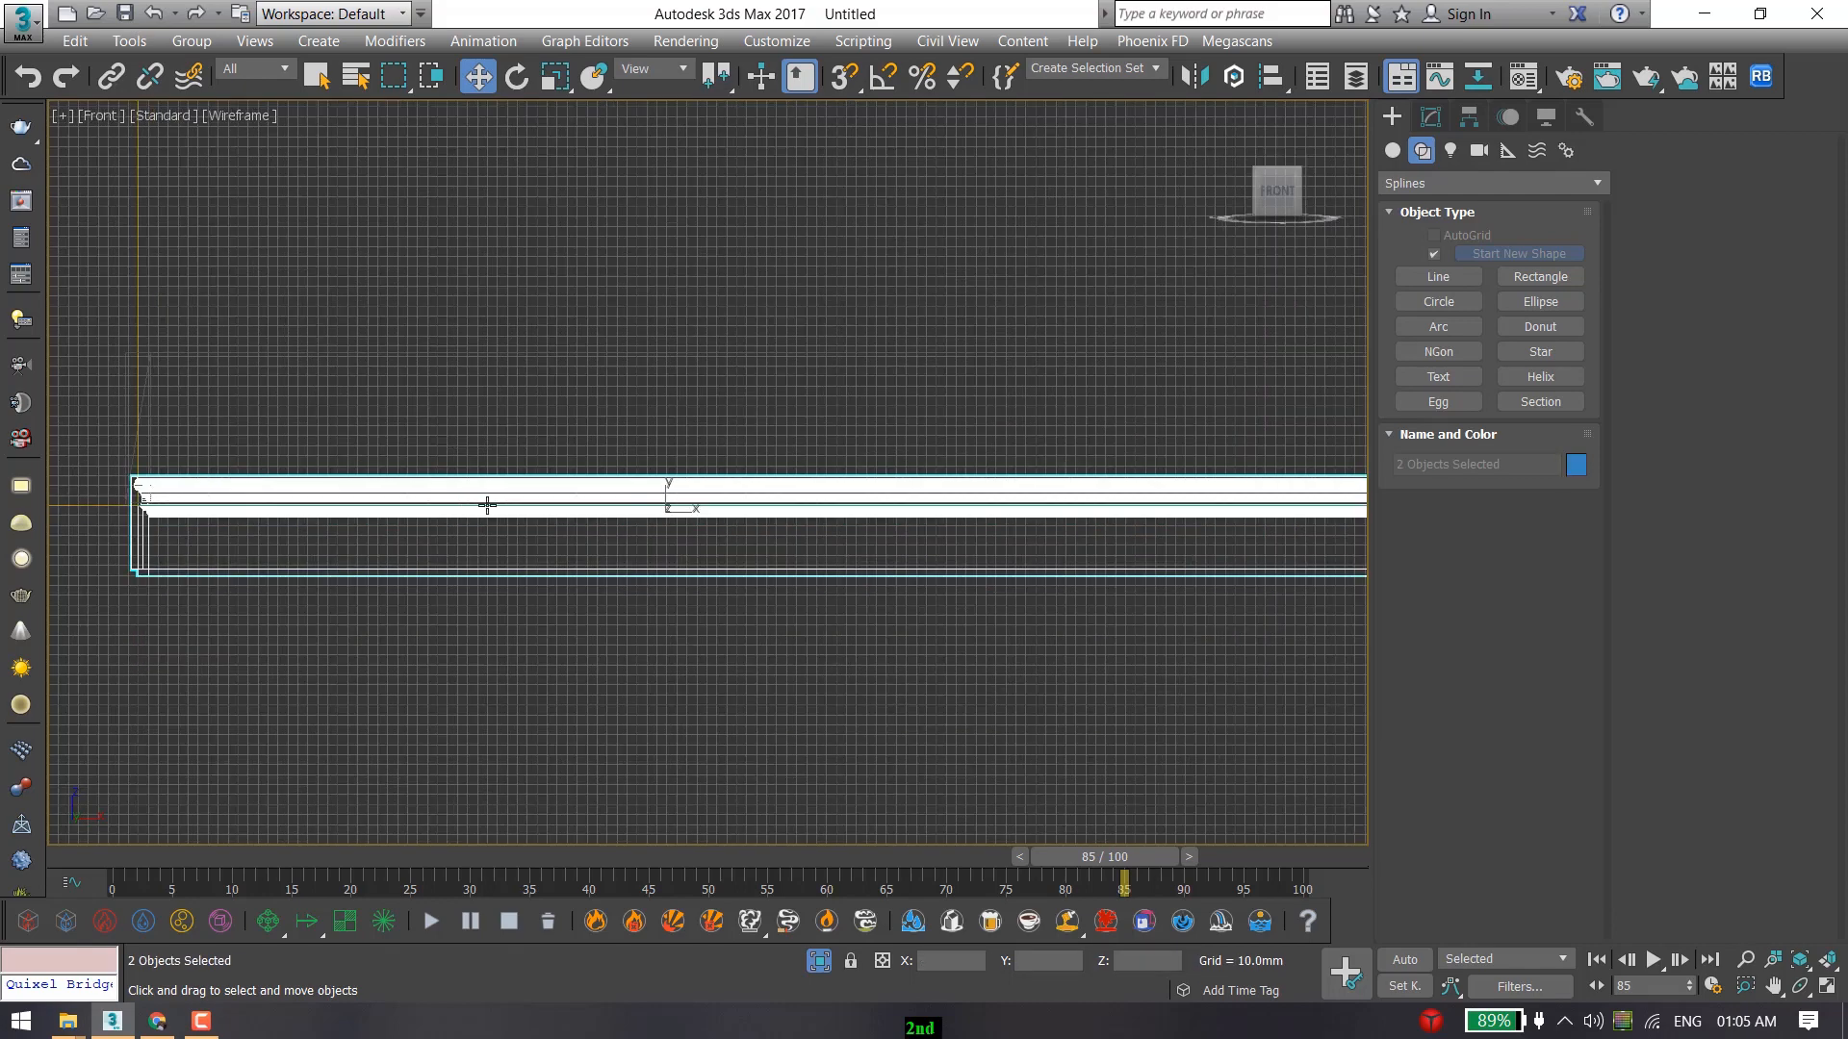
middle_drag(487, 505, 665, 463)
scroll(366, 489, up, 3)
click(247, 533)
scroll(256, 529, down, 2)
middle_drag(256, 529, 38, 561)
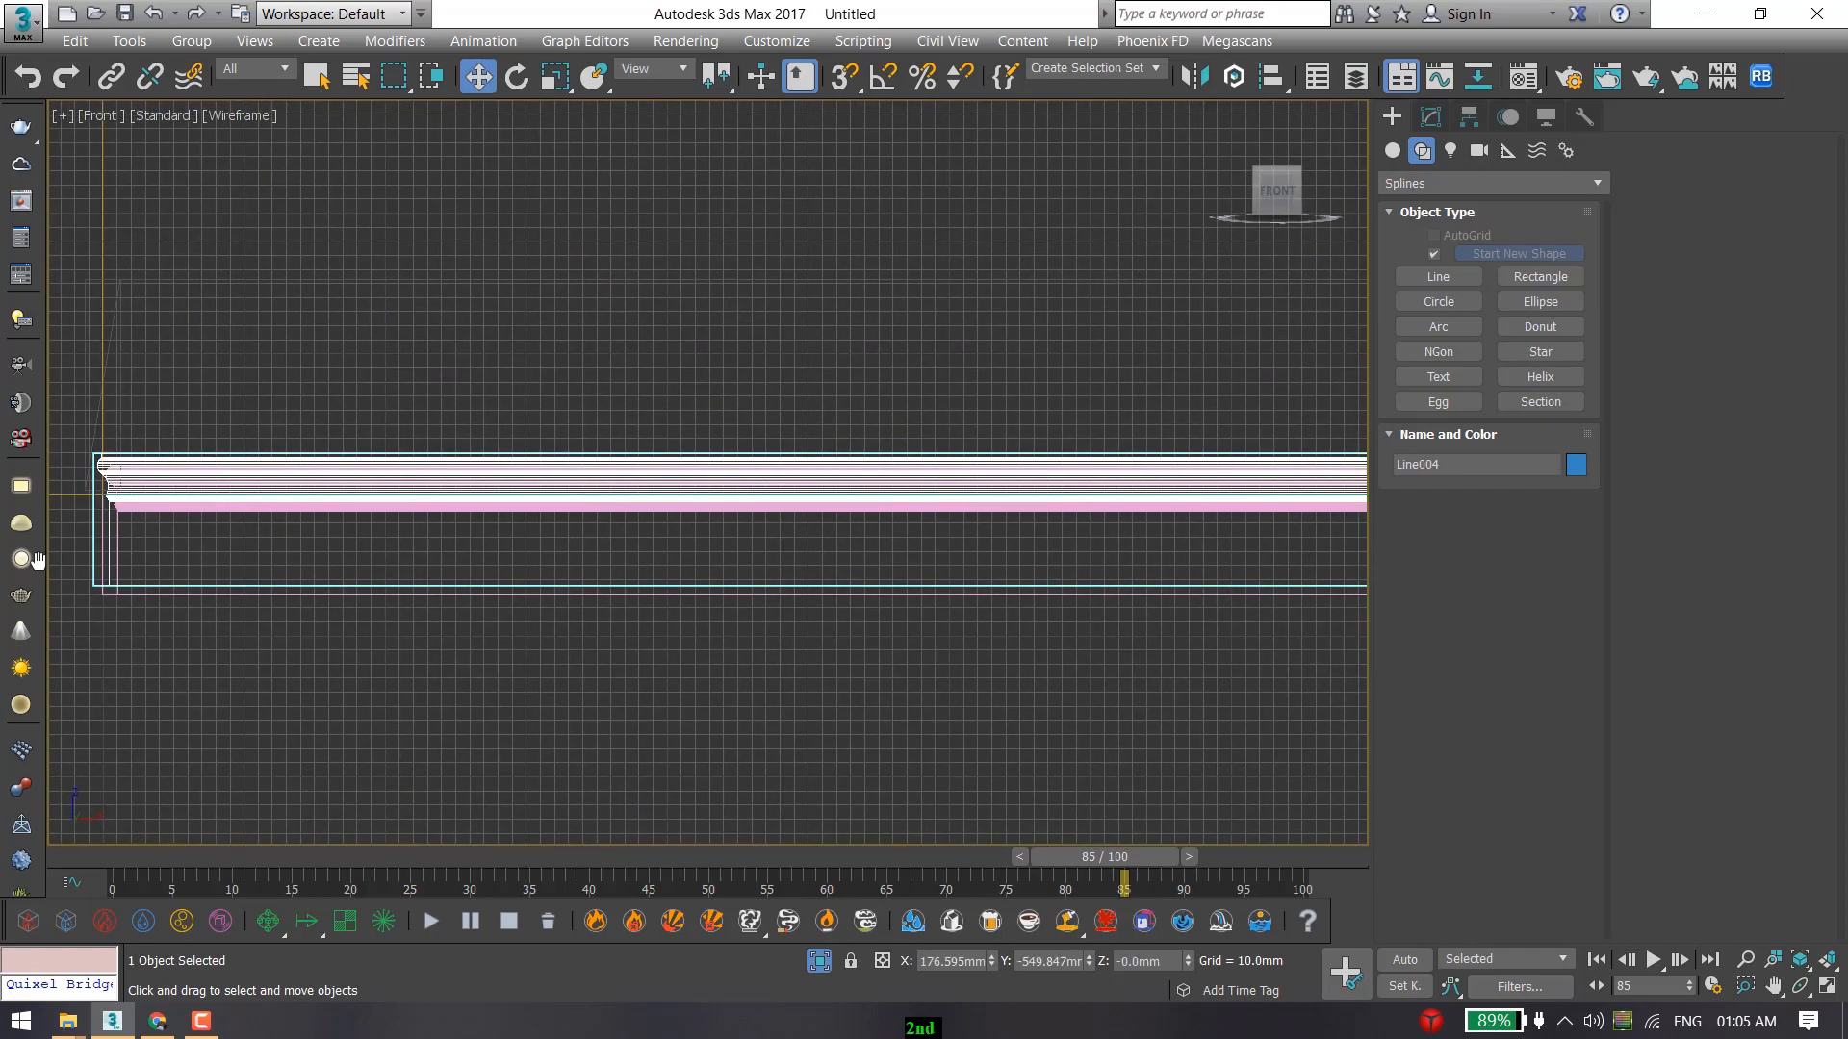
scroll(577, 506, down, 3)
middle_drag(796, 490, 251, 471)
middle_drag(1044, 438, 628, 474)
scroll(772, 489, up, 3)
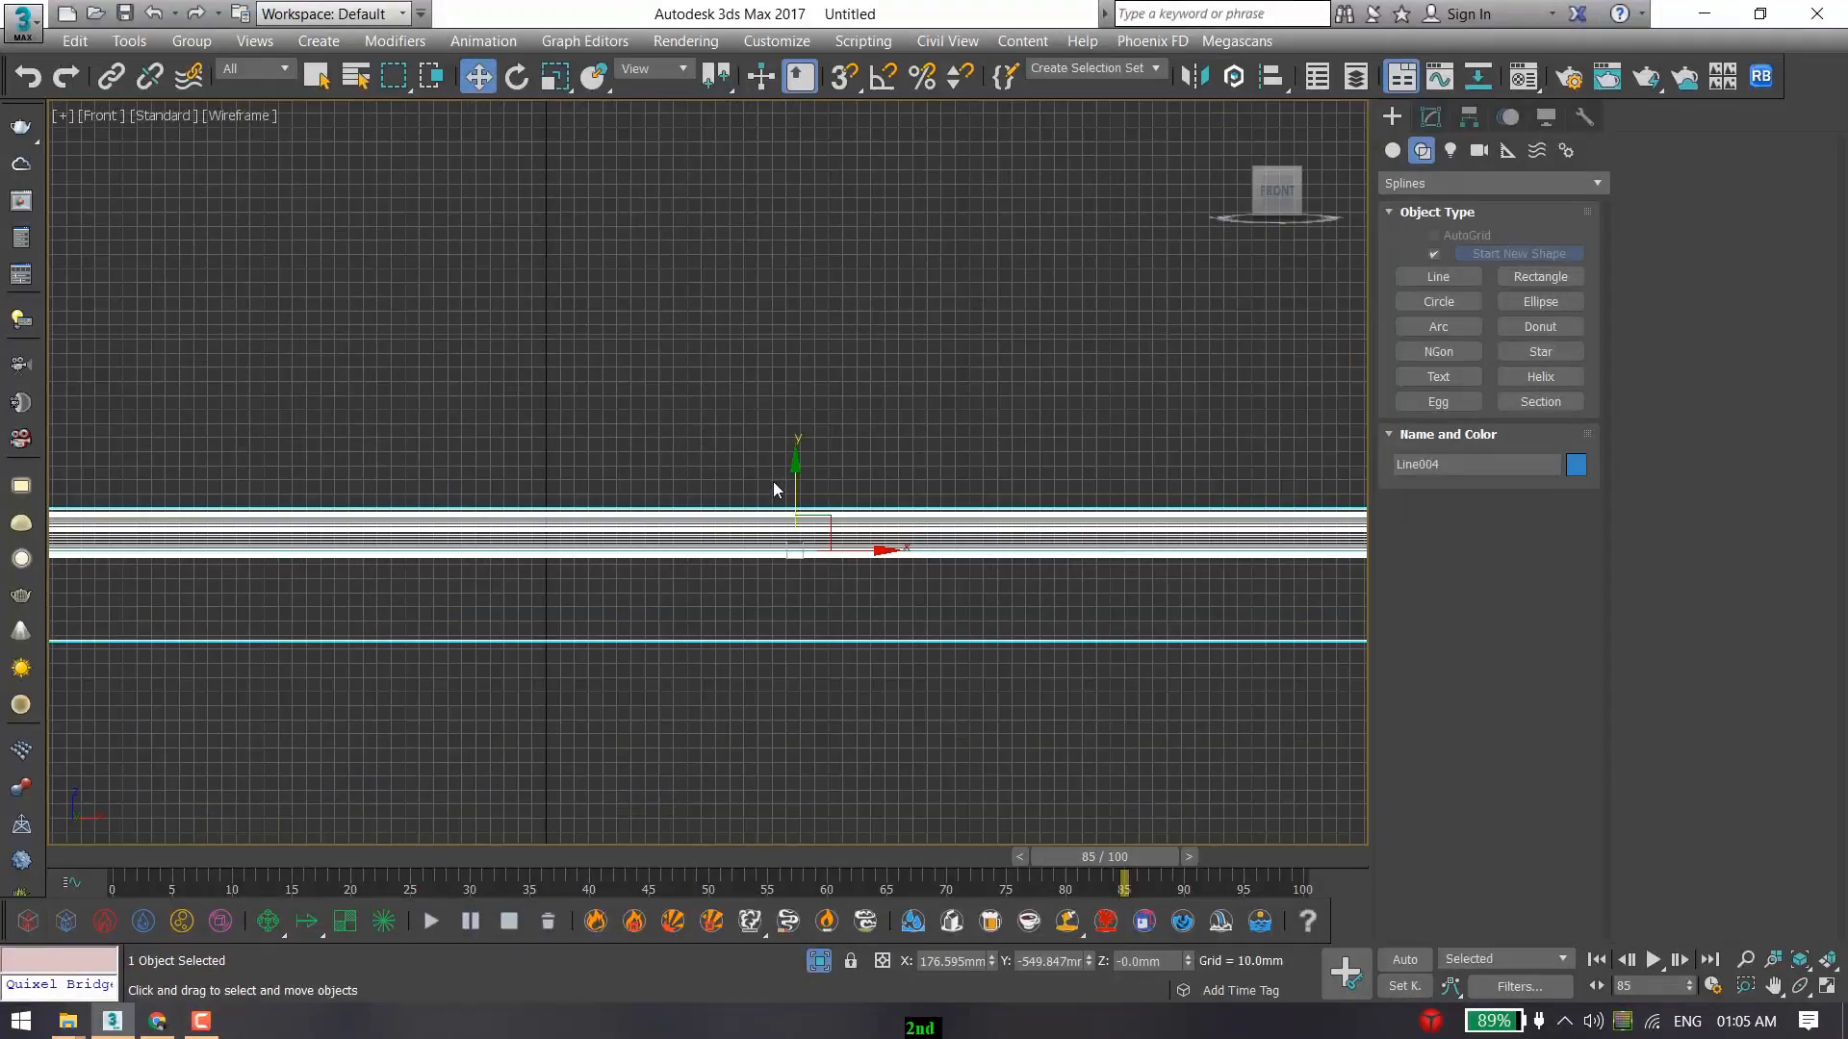
scroll(773, 490, up, 2)
middle_drag(809, 485, 1002, 350)
scroll(854, 358, down, 3)
scroll(766, 367, up, 4)
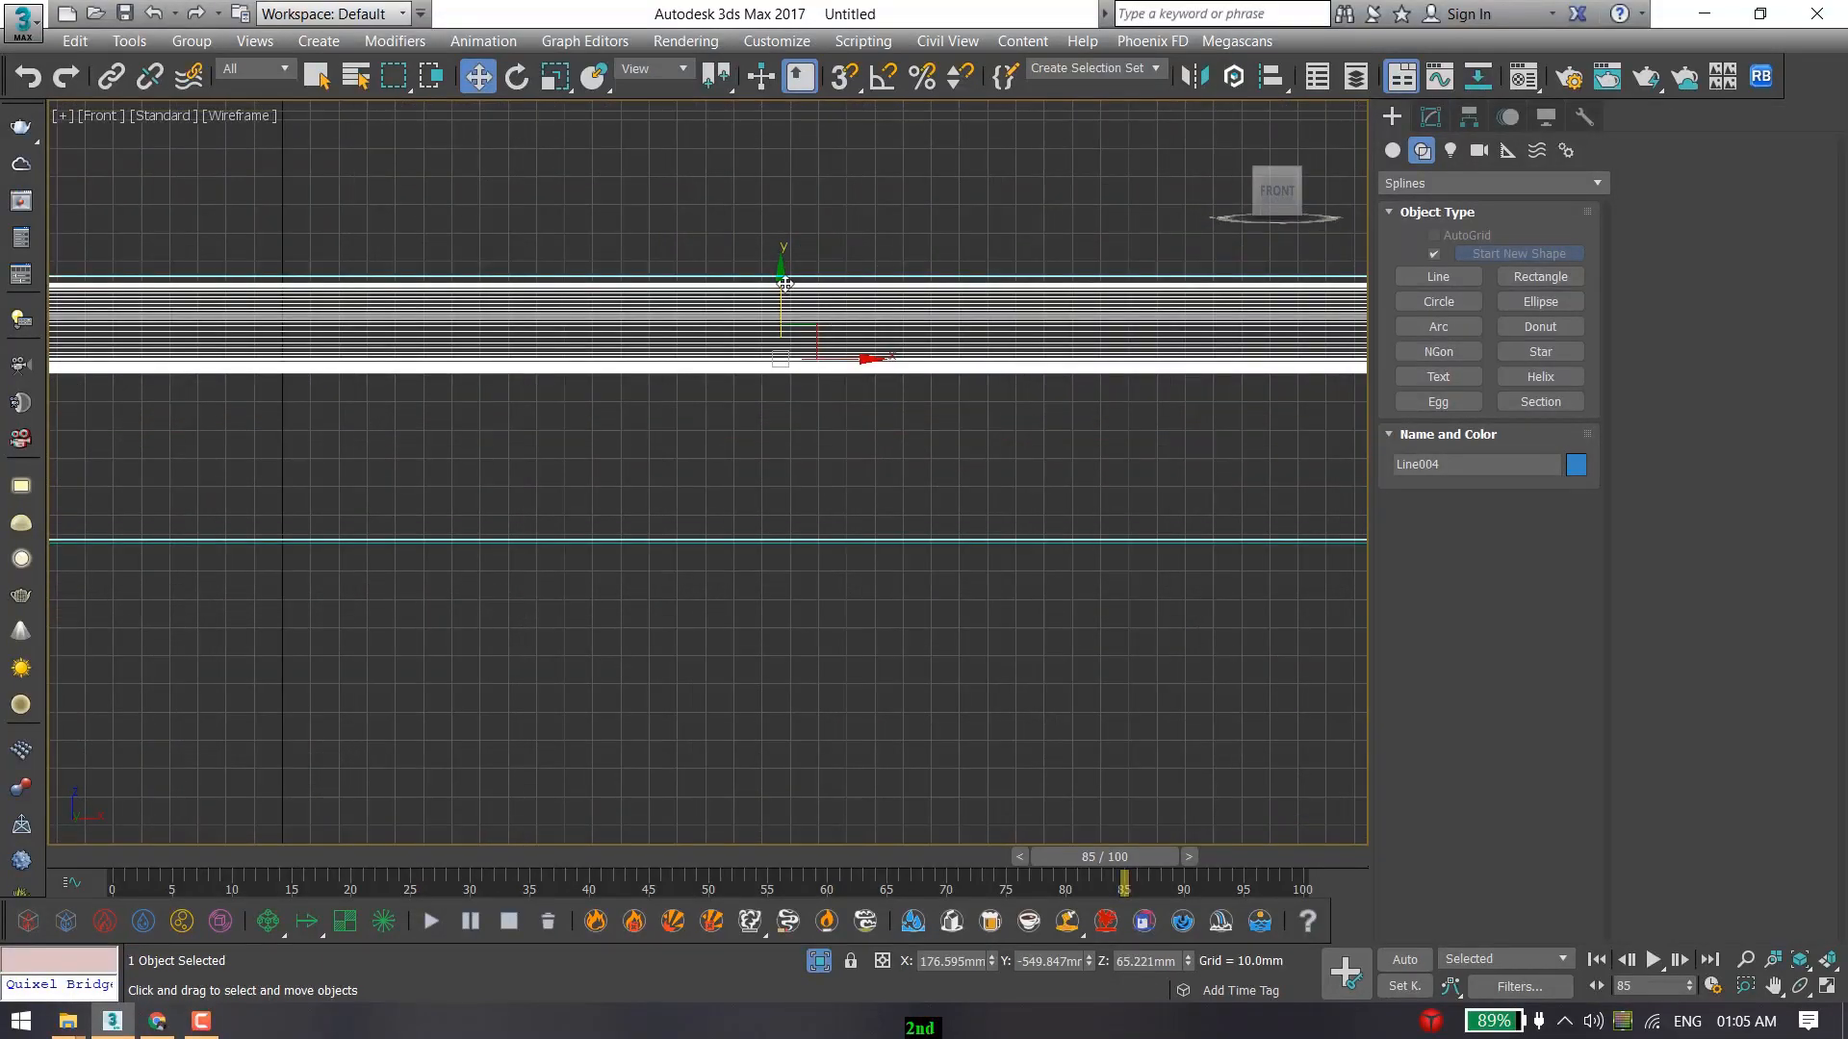
drag(784, 284, 809, 285)
Raise the Line001 skirting to about Z 64.6 mm so its edges line up with the Line004 skirting.
scroll(256, 443, down, 4)
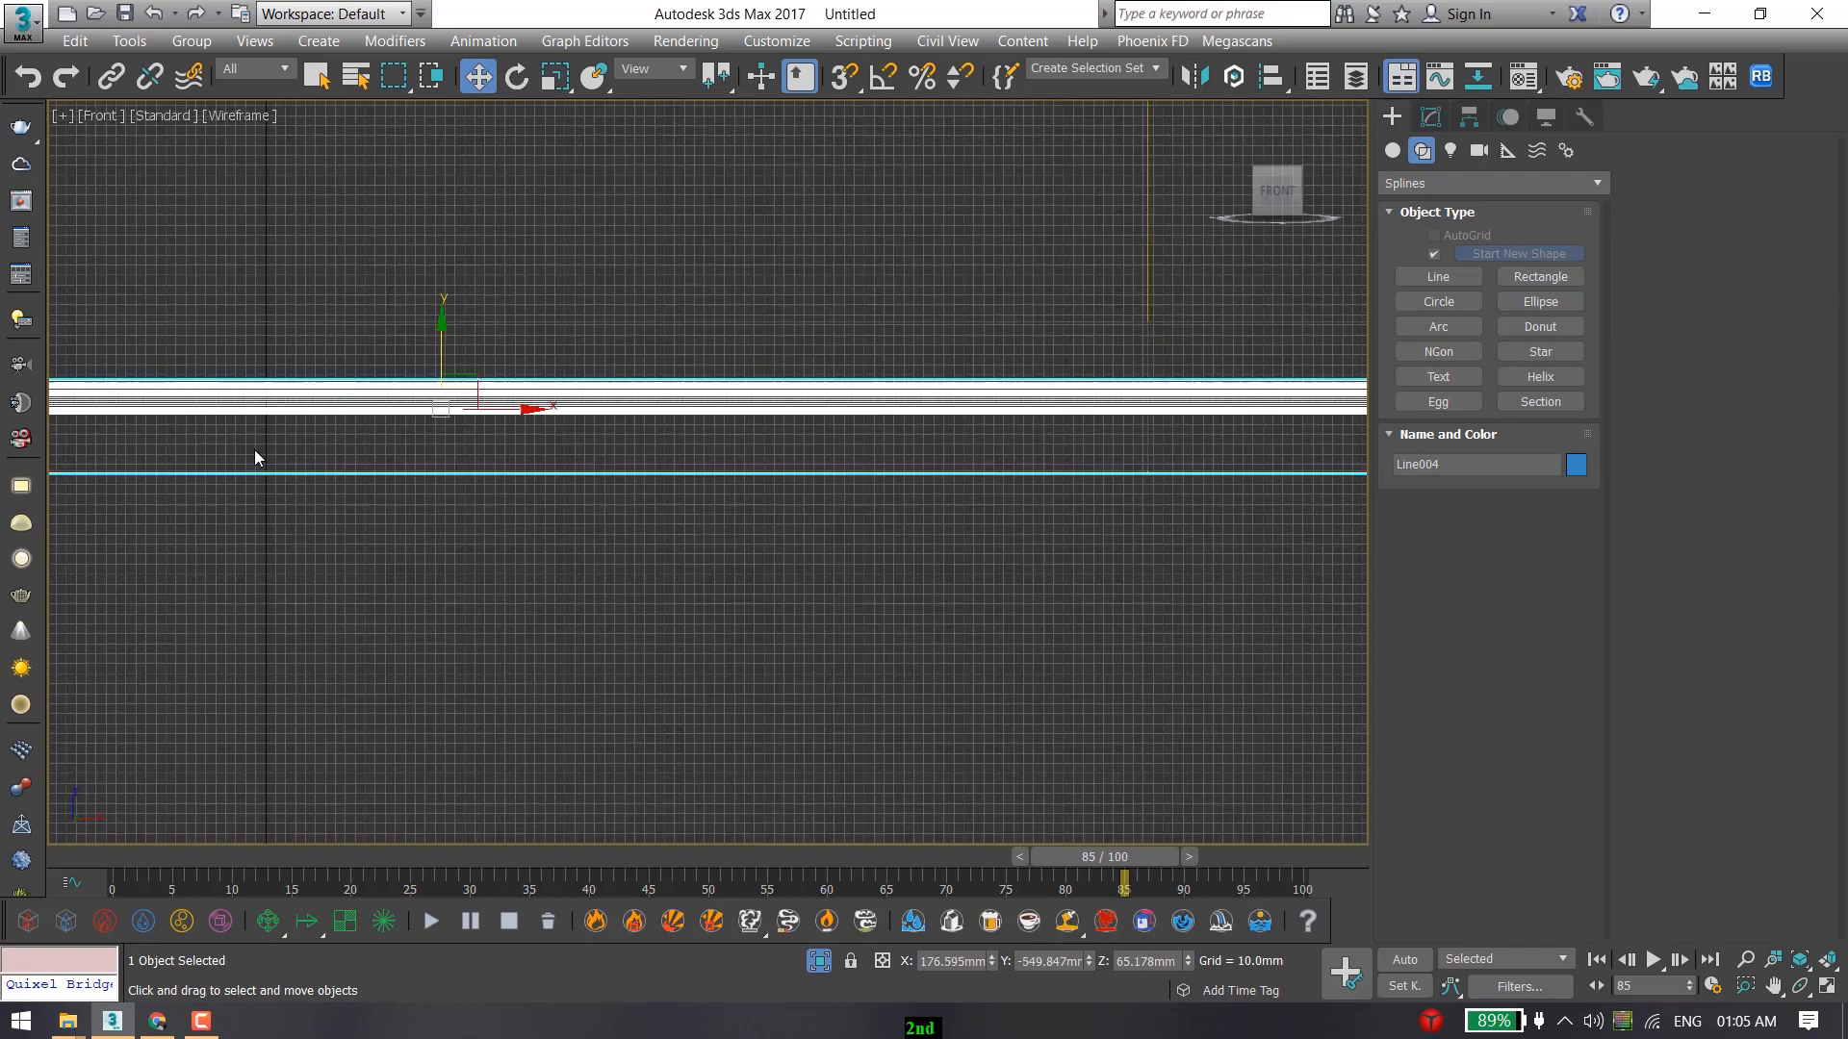
scroll(254, 448, down, 3)
middle_drag(254, 449, 722, 542)
click(722, 543)
scroll(410, 523, up, 3)
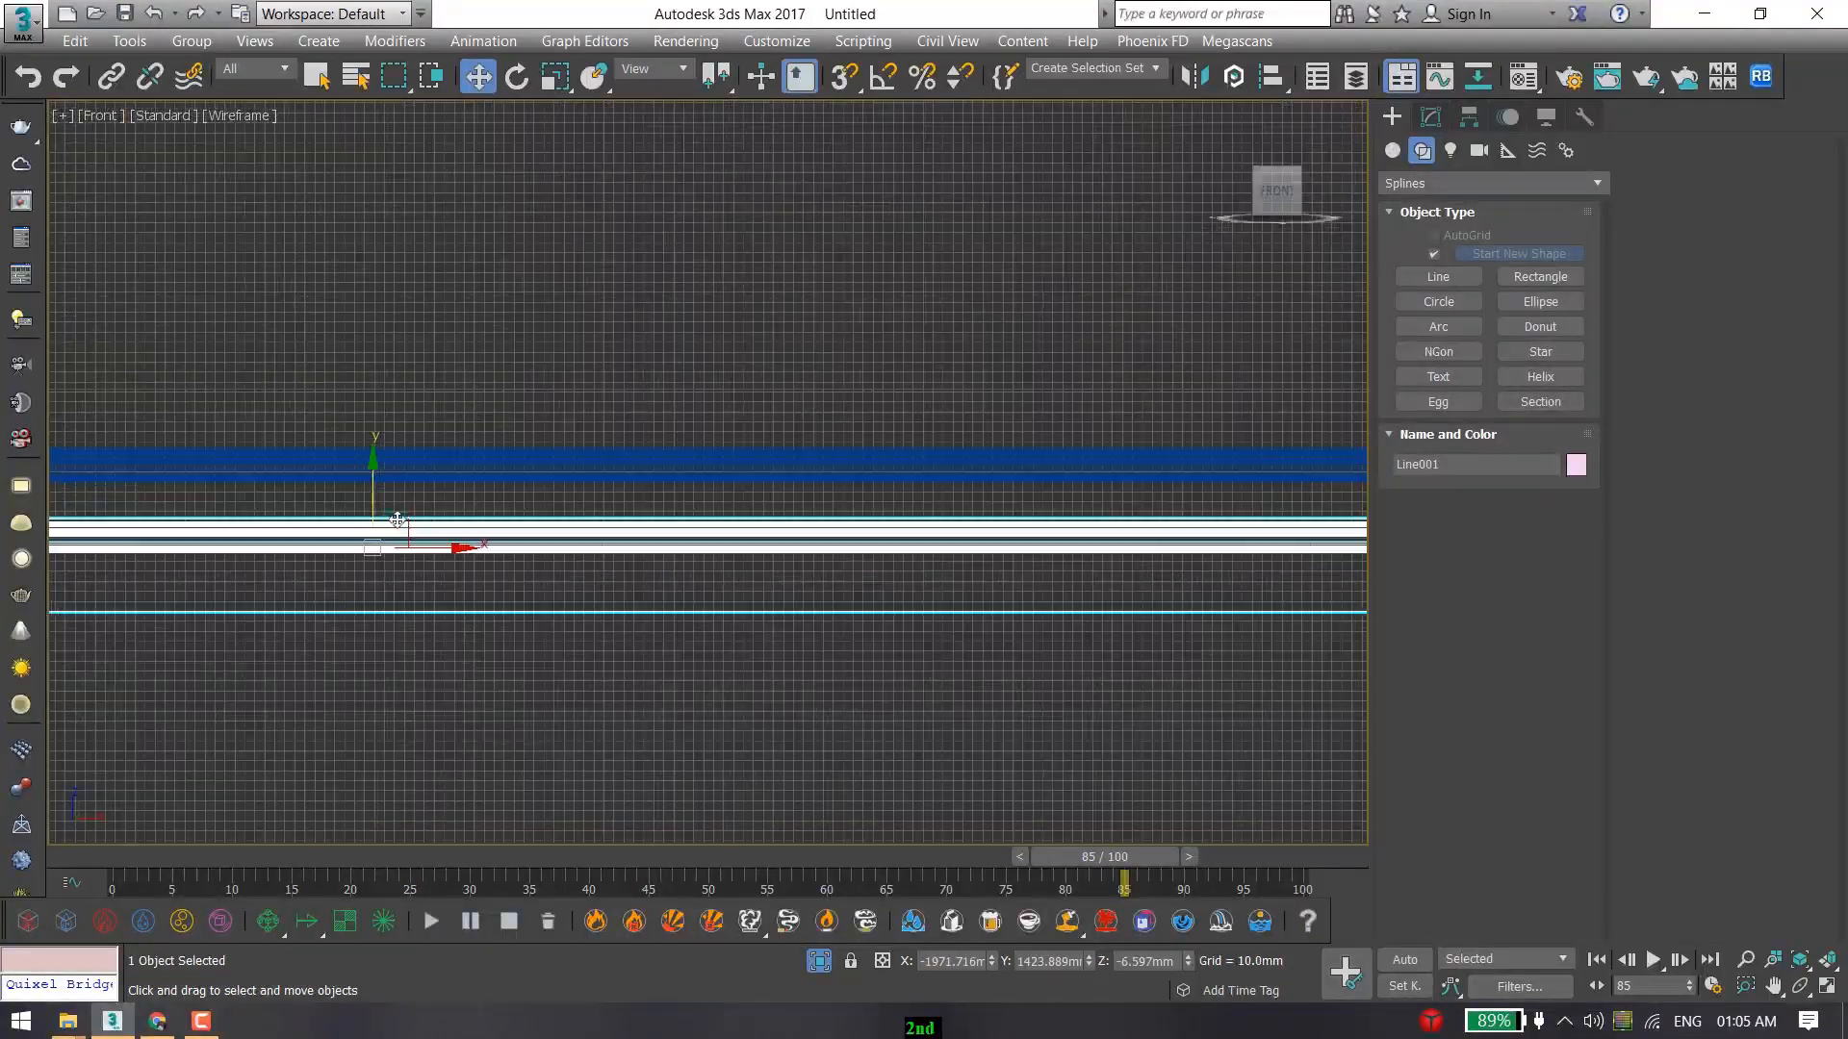
drag(373, 494, 412, 412)
scroll(309, 557, up, 3)
scroll(503, 343, up, 3)
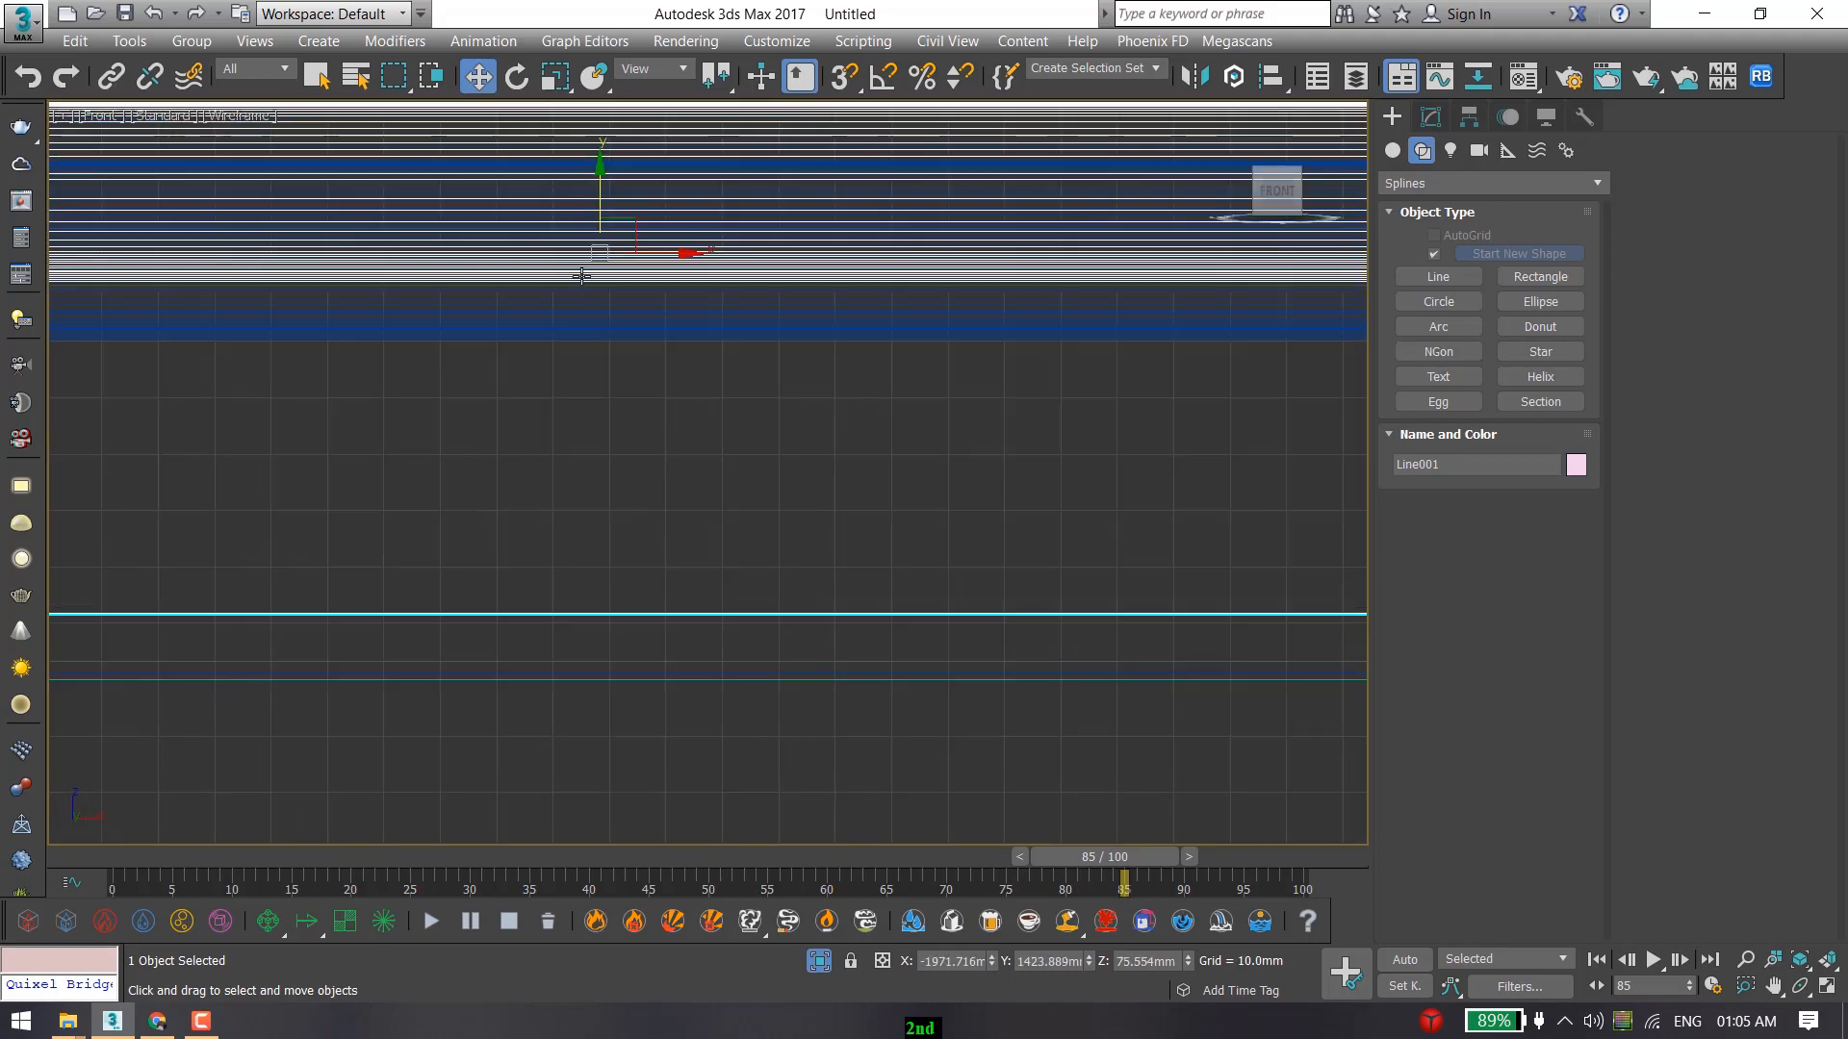
drag(598, 183, 595, 245)
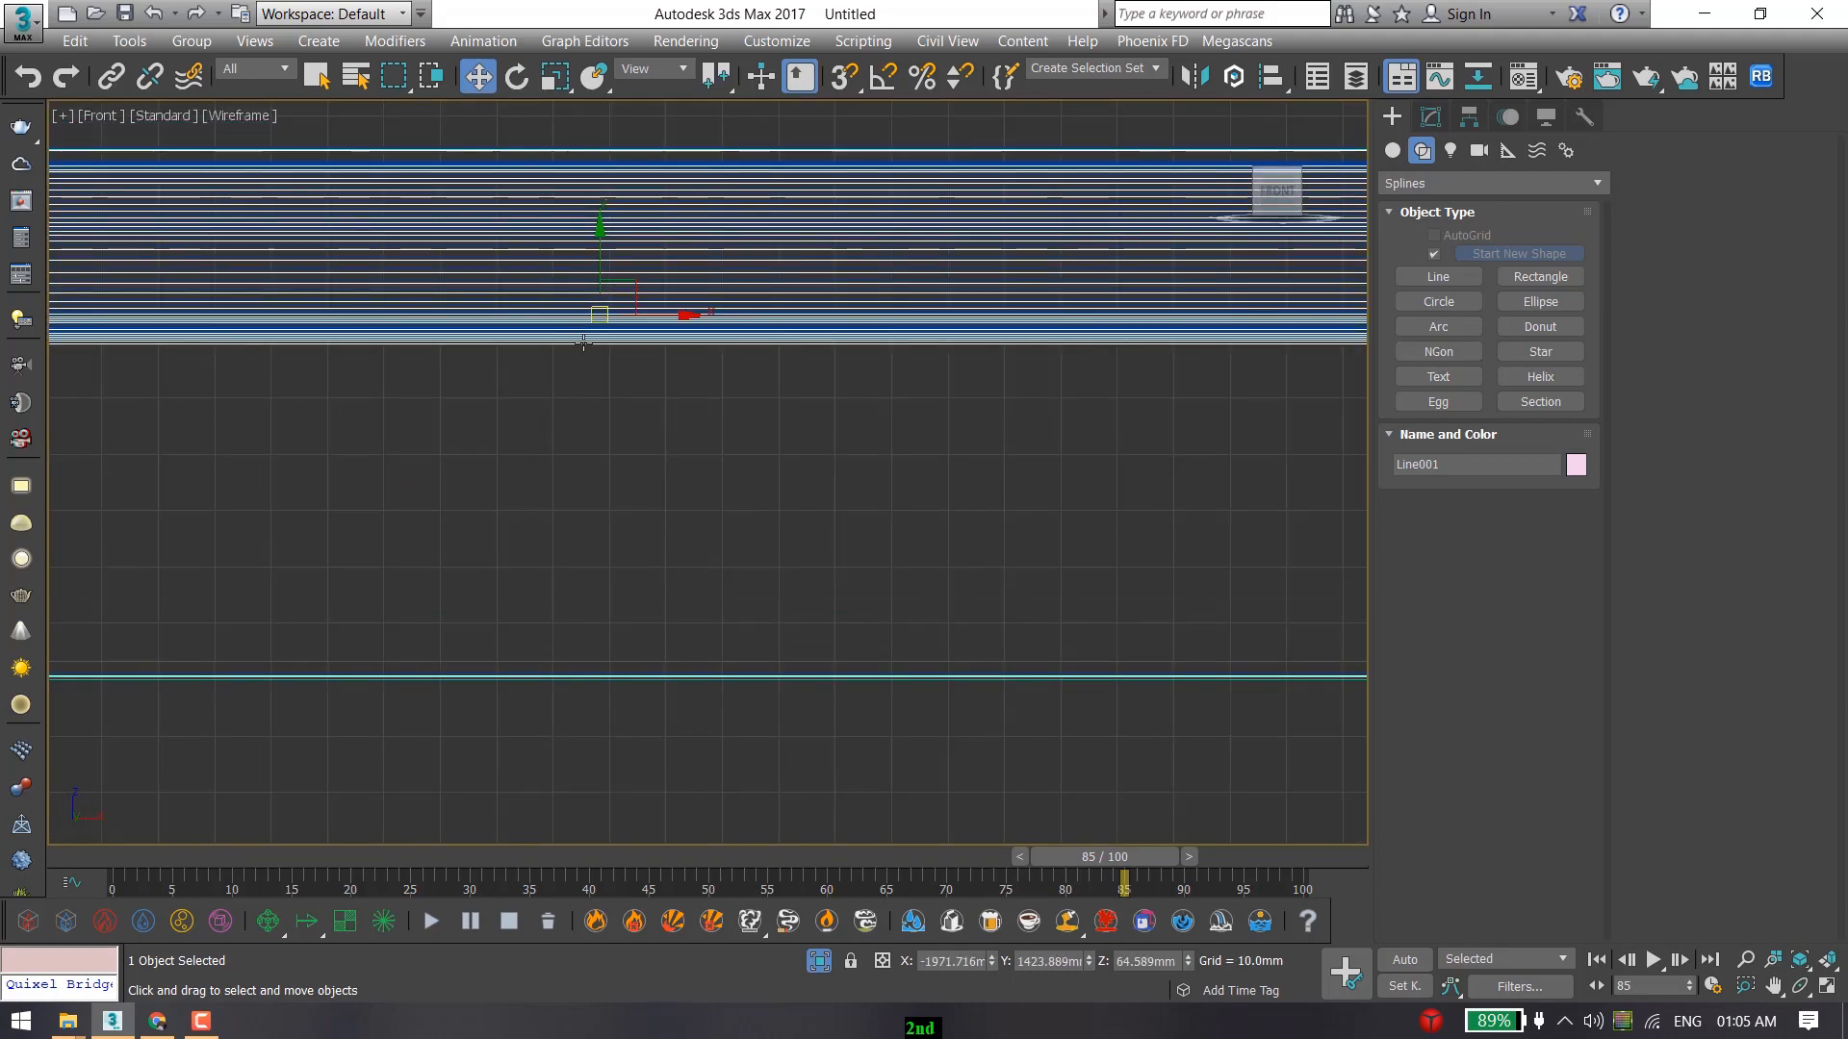
Clear the selection and return to the camera view, framing the skirting along the back wall.
scroll(412, 532, down, 5)
middle_drag(837, 388, 693, 441)
right_click(689, 433)
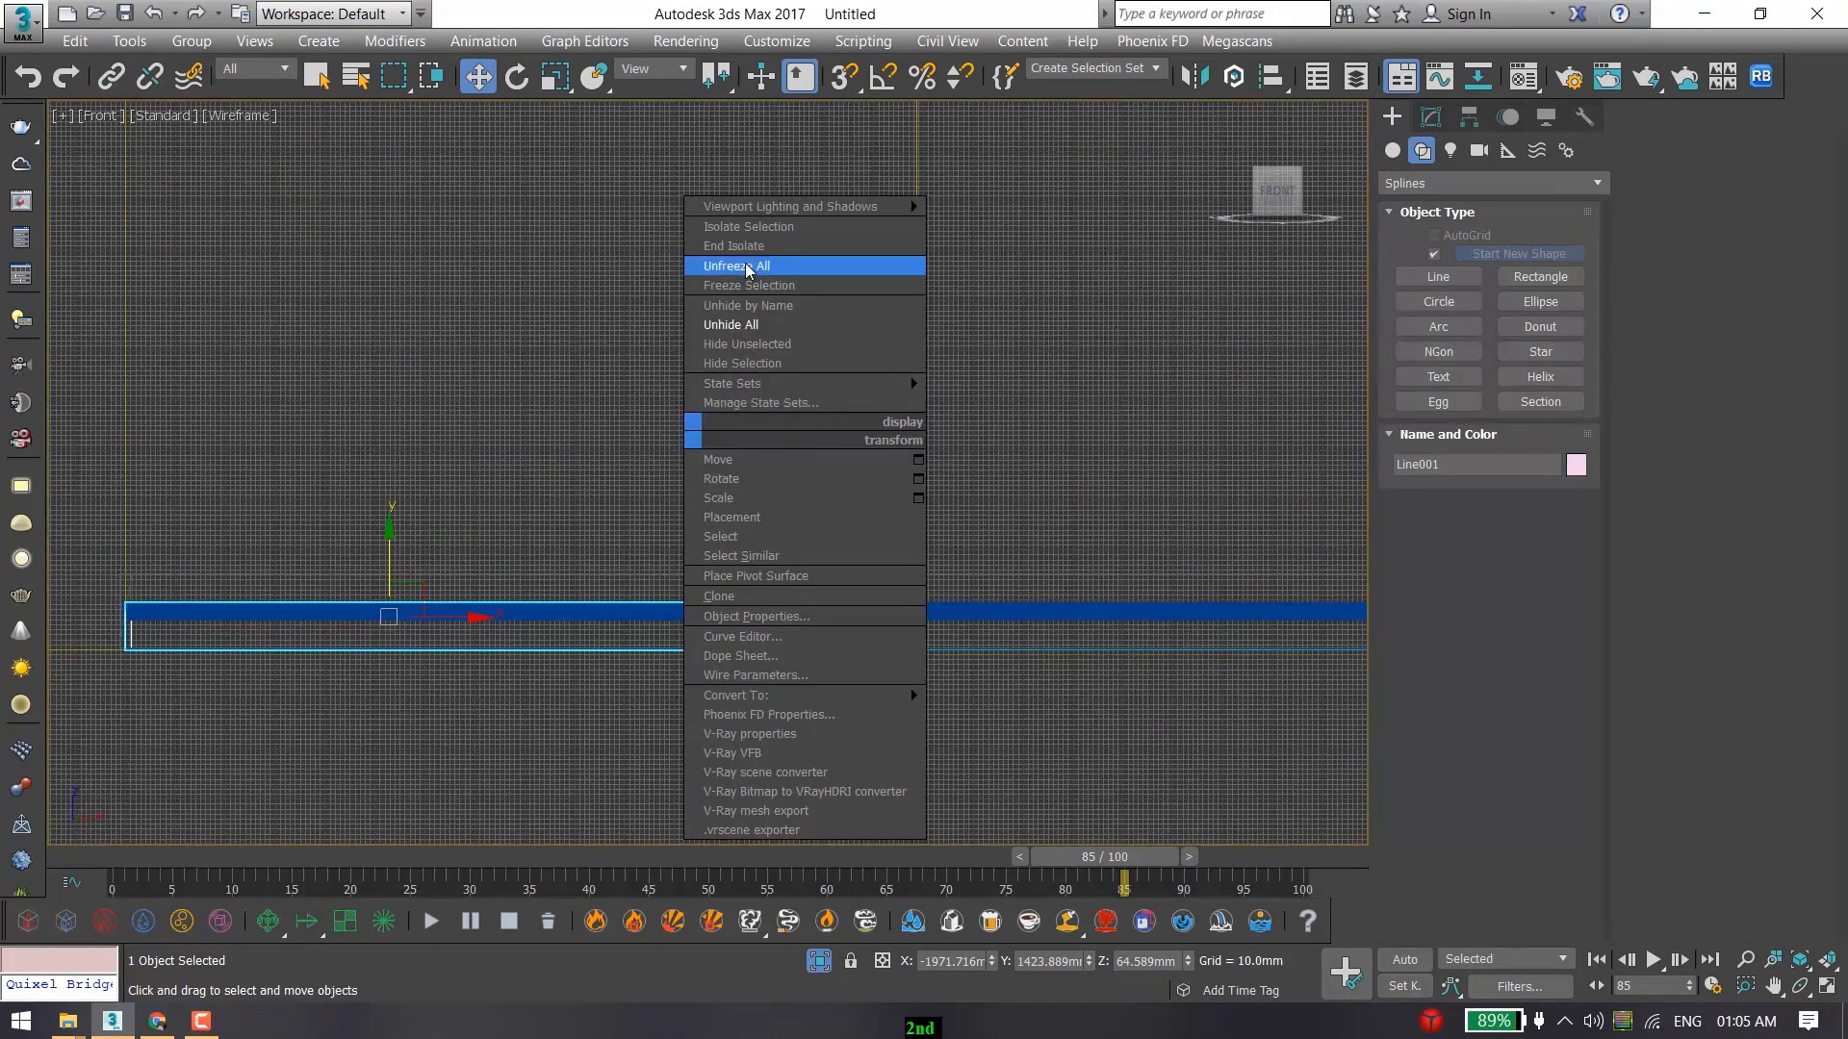
click(759, 286)
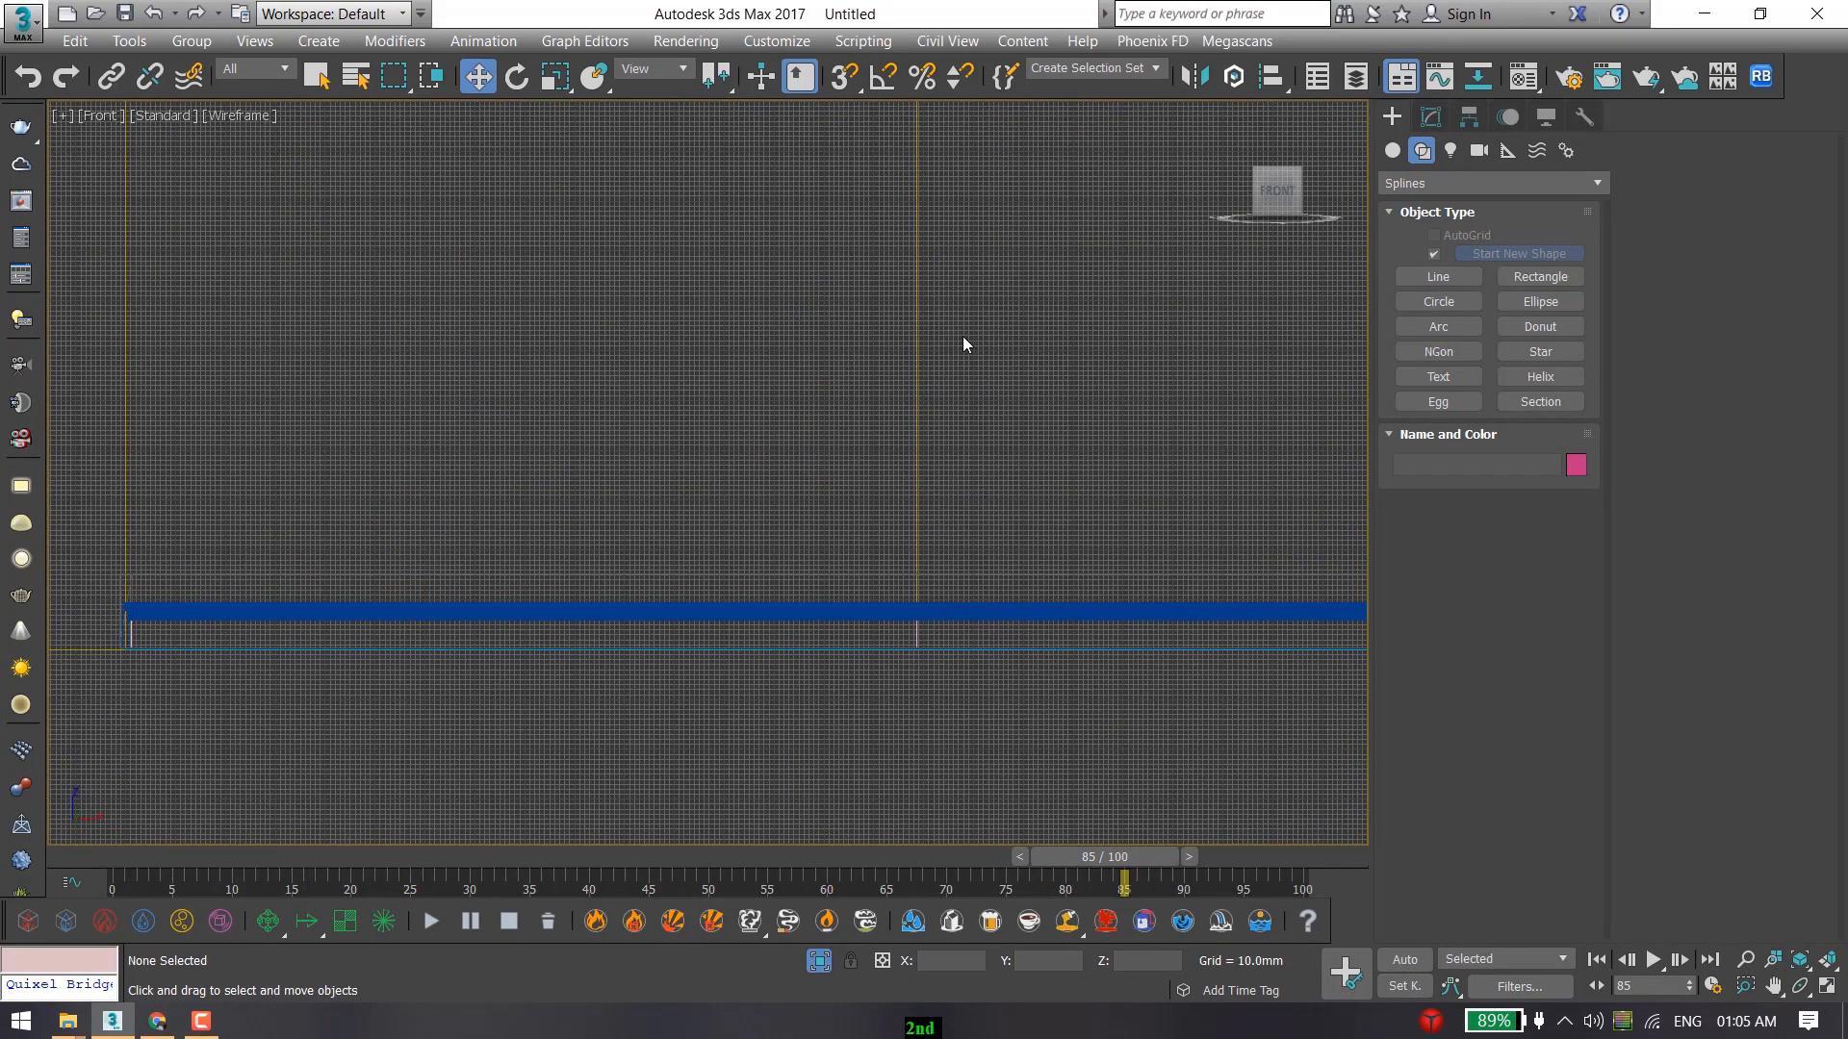
key(c)
middle_drag(568, 680, 557, 591)
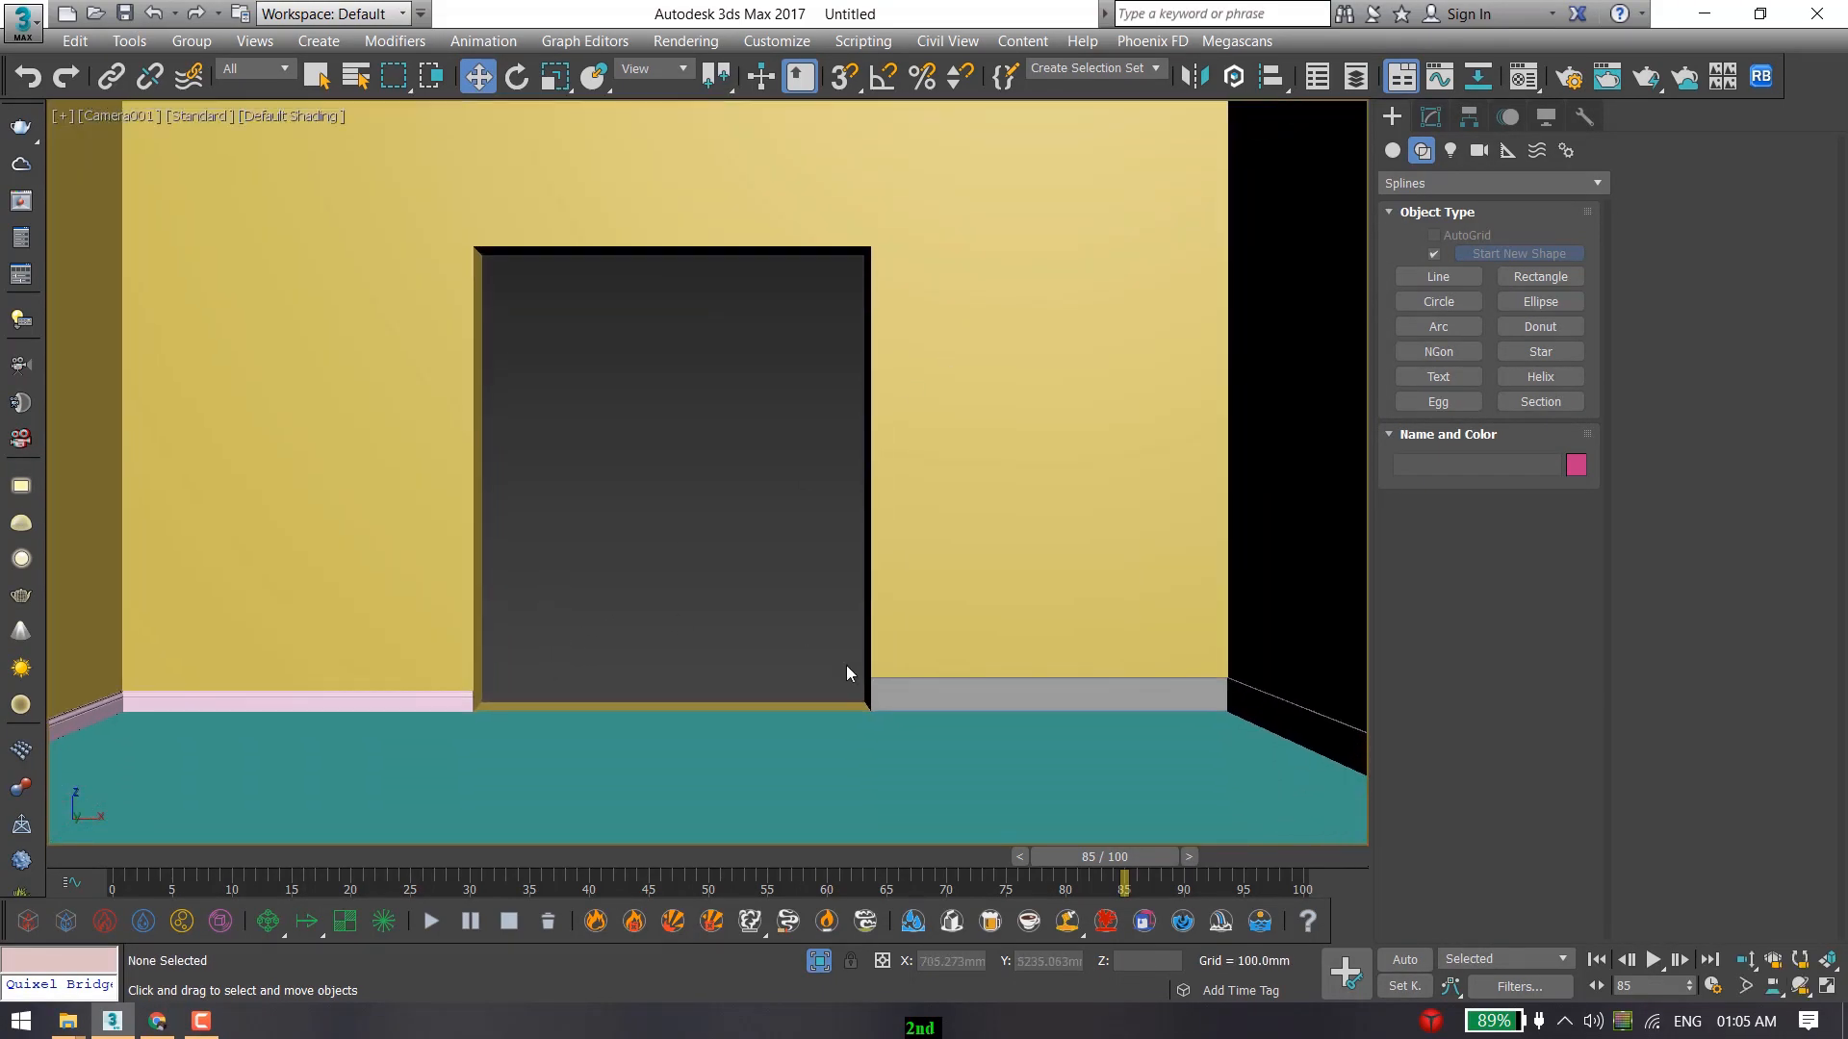
Hide the plain rectangular skirting Line002 along the walls and clear the selection.
click(1430, 117)
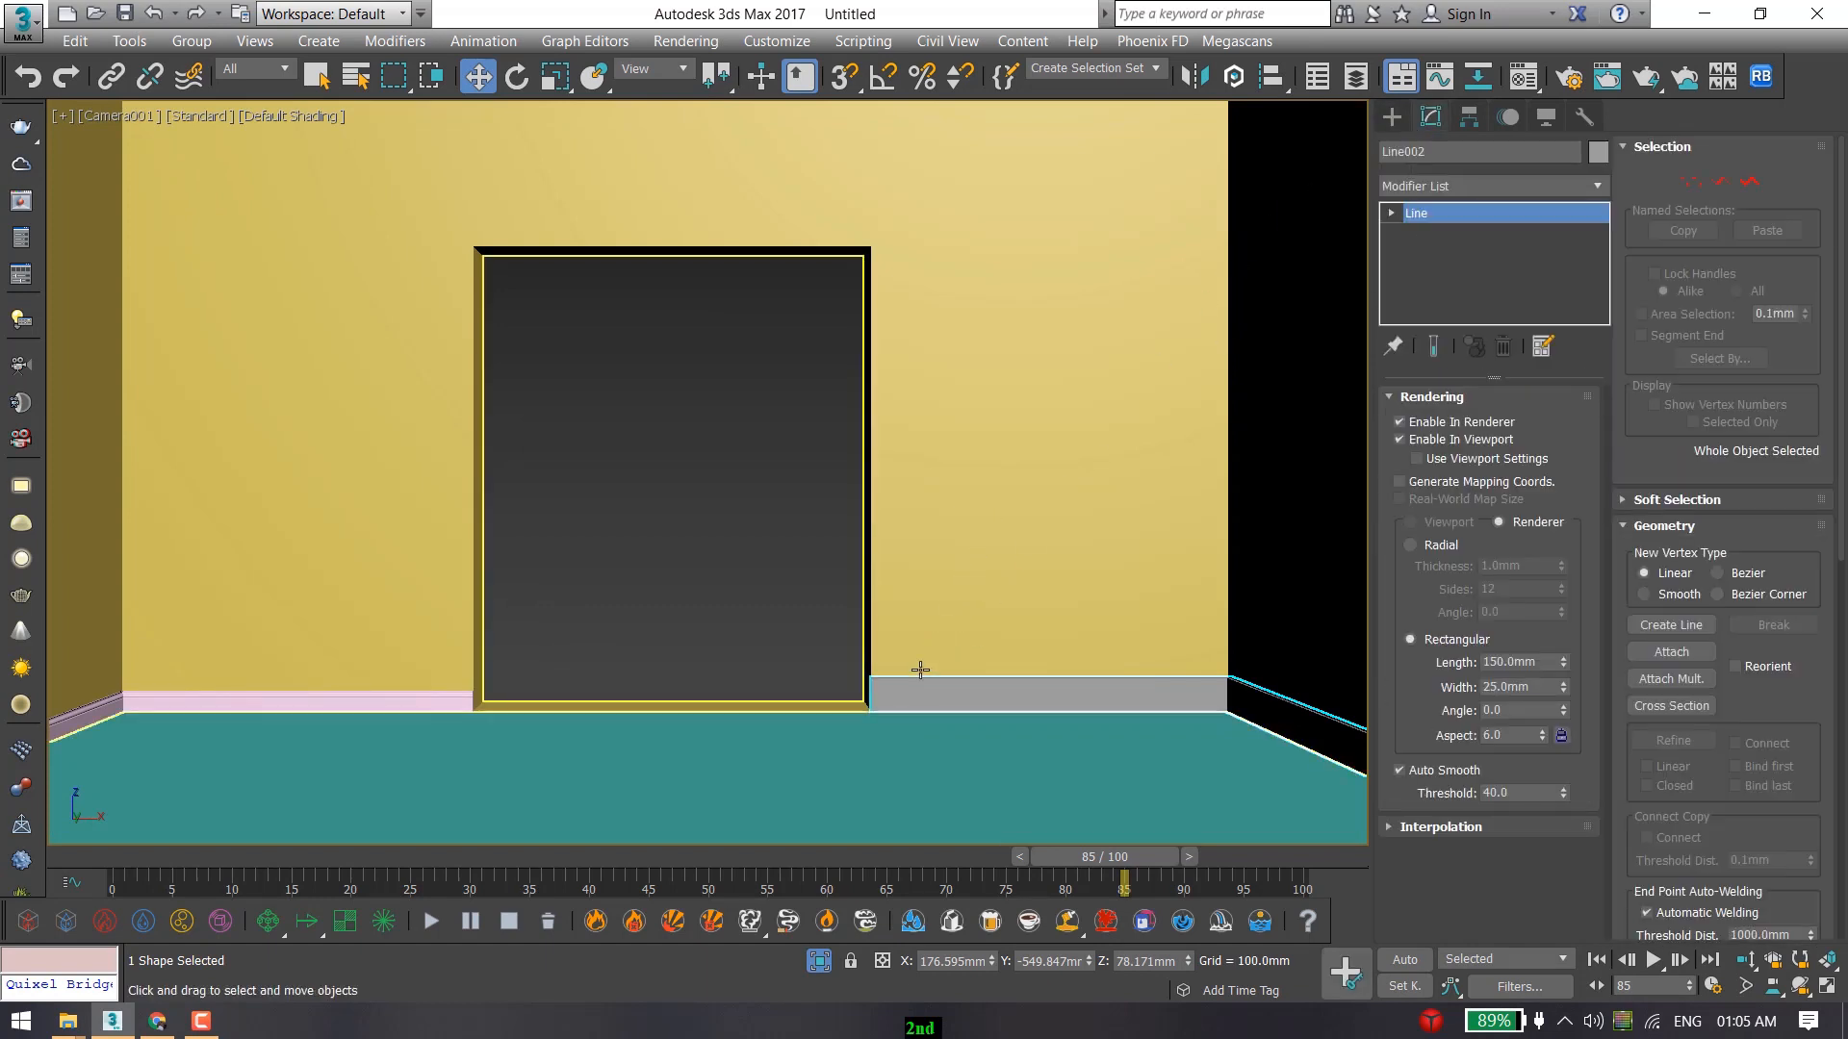
right_click(902, 595)
click(953, 450)
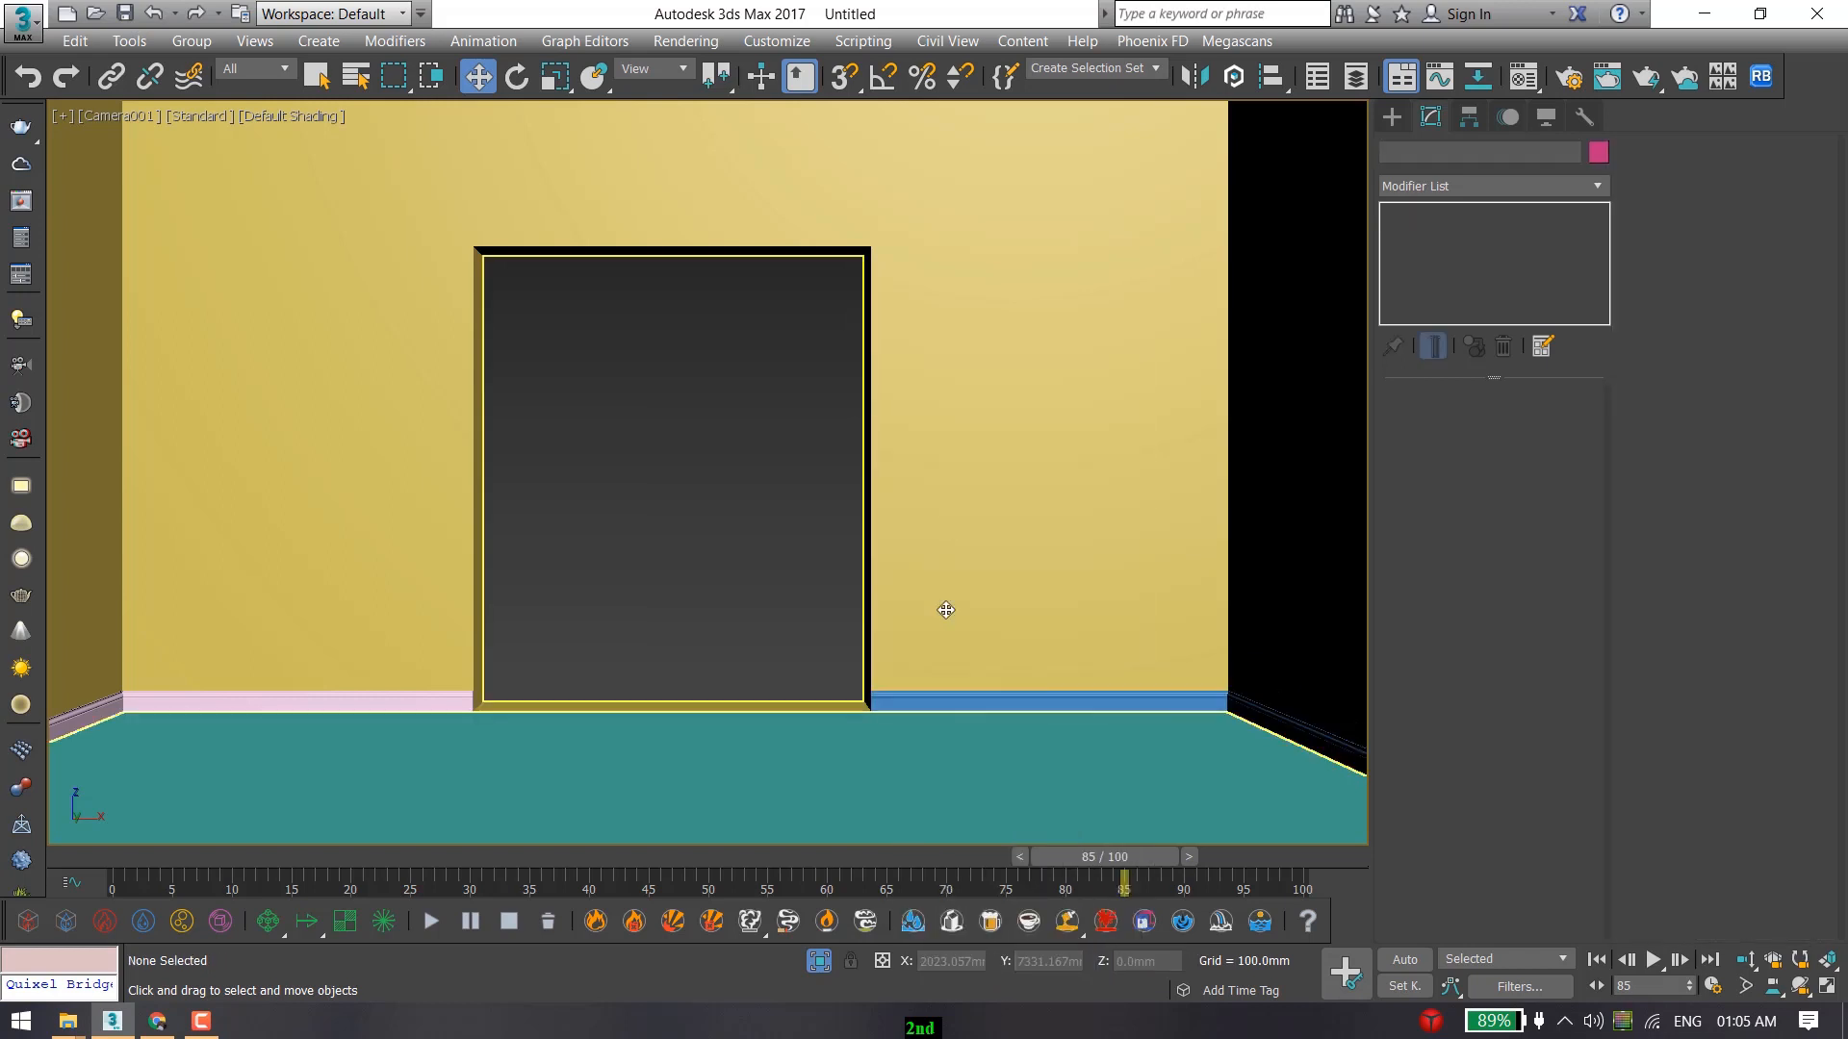
click(898, 705)
click(554, 601)
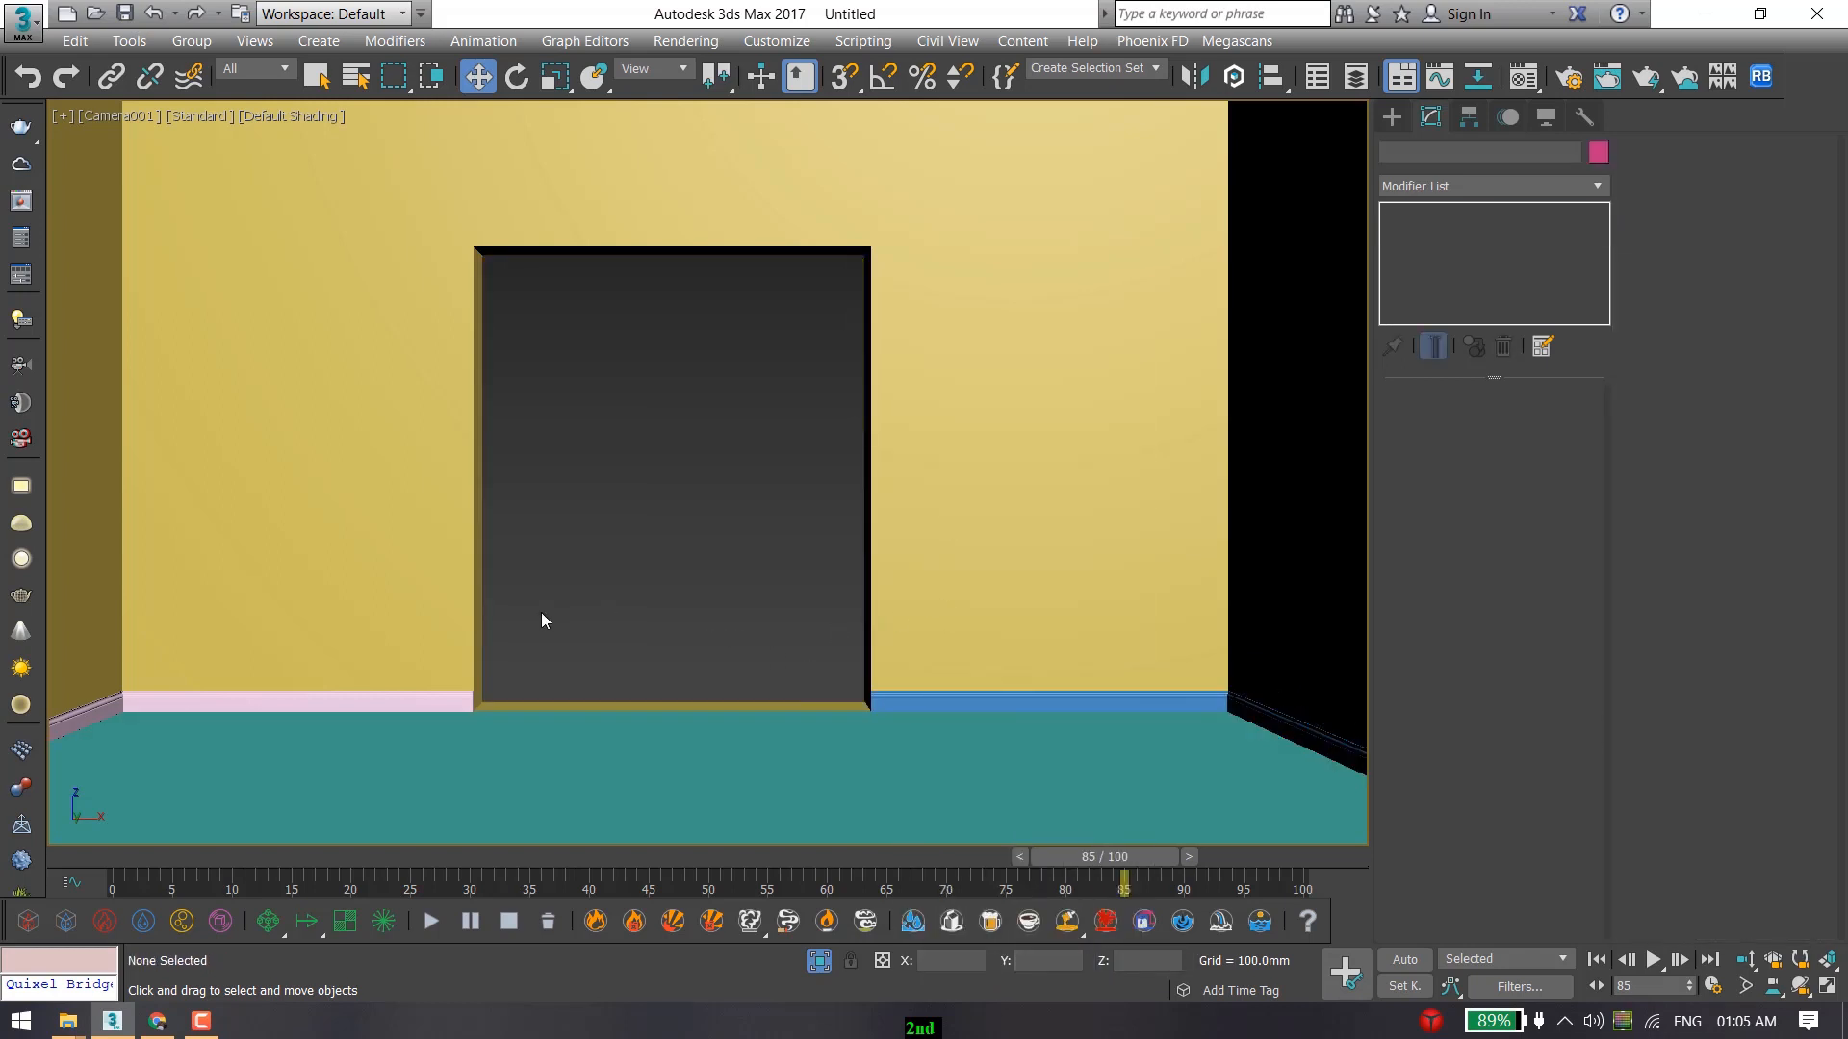
Examine the Line001 and Line004 skirting beside the doorway, both up close and from the camera view.
key(p)
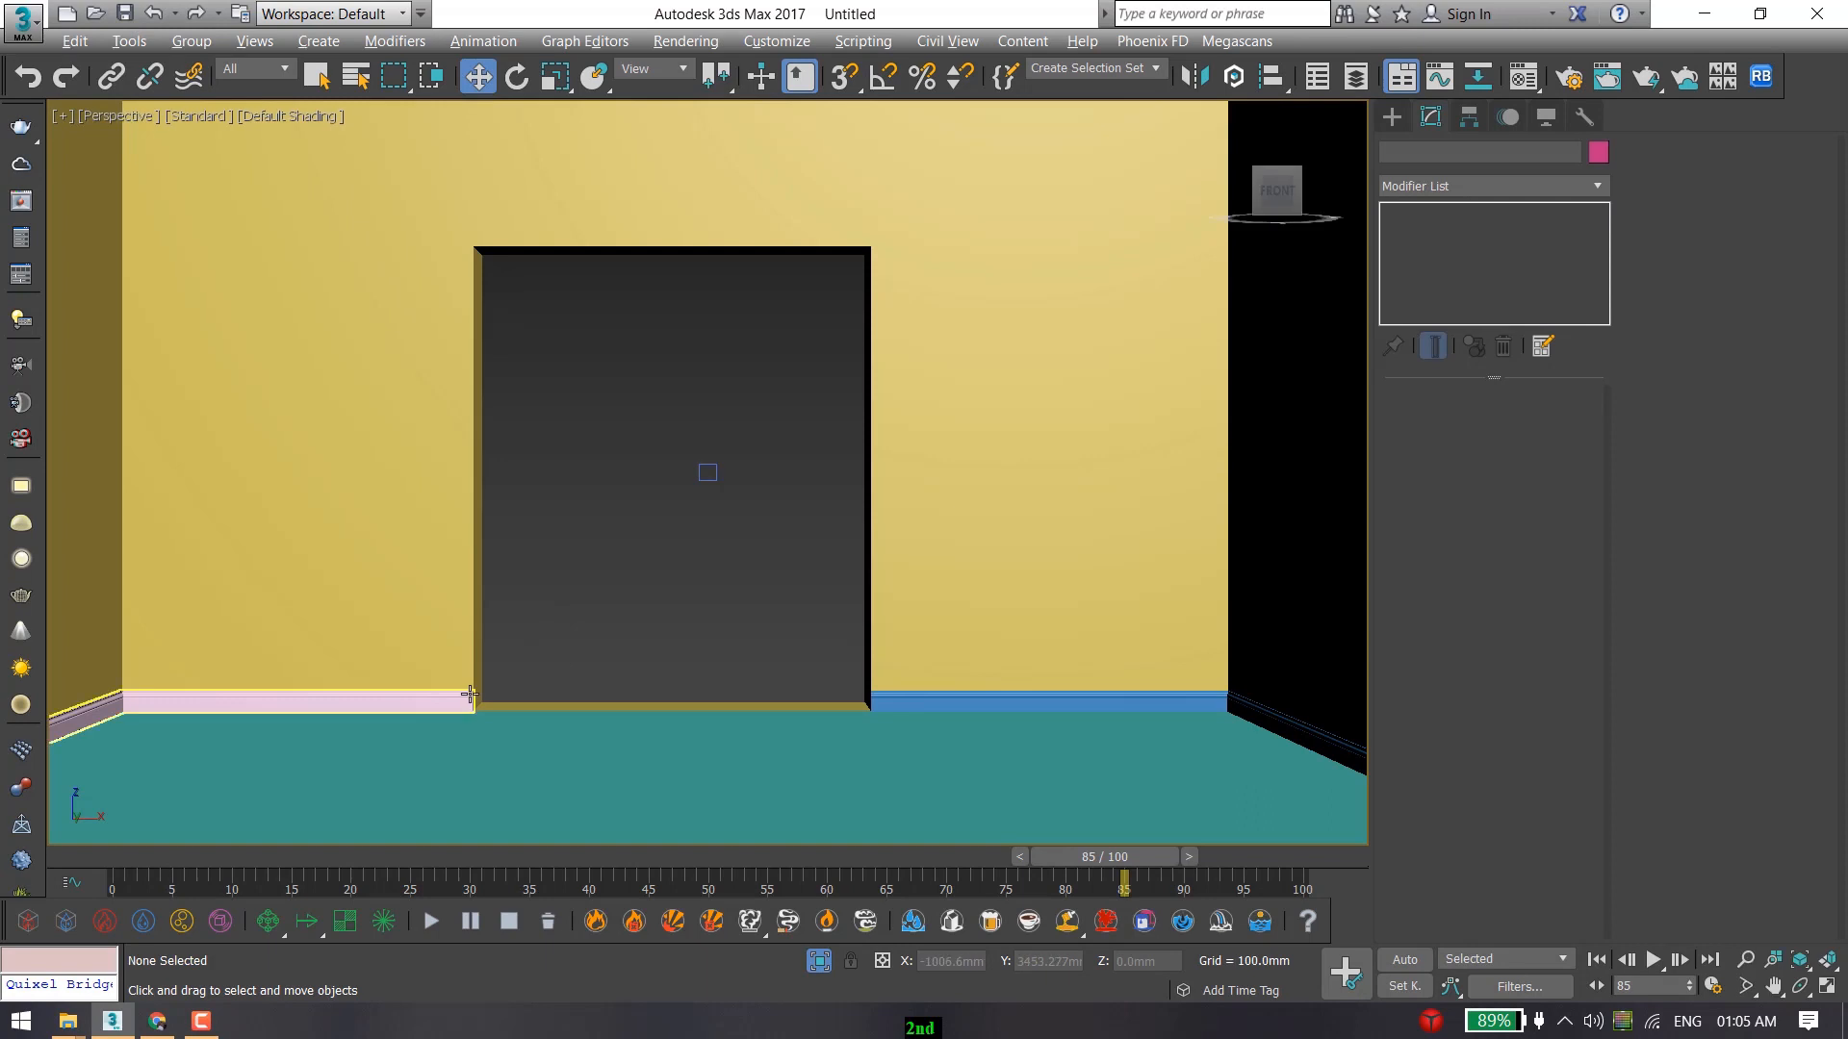
scroll(465, 695, up, 3)
alt+middle_drag(466, 695, 445, 709)
scroll(496, 717, up, 3)
click(470, 668)
scroll(500, 654, up, 5)
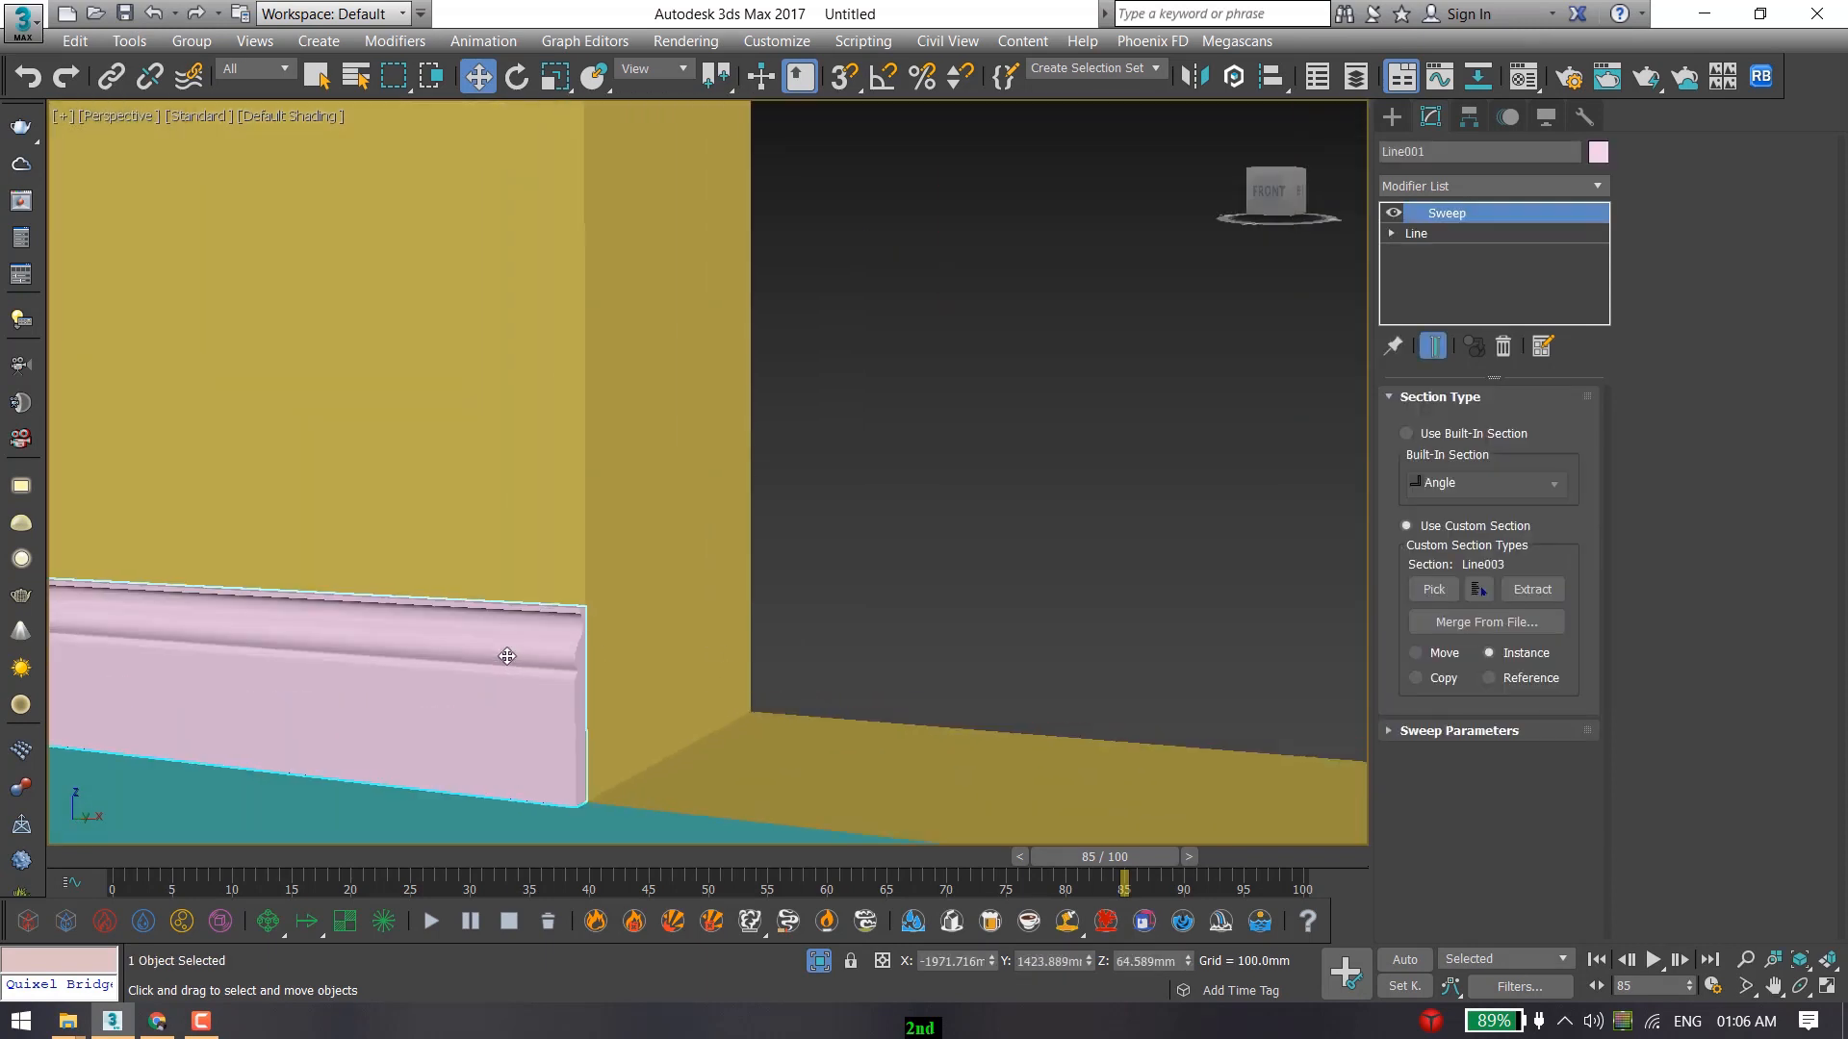
key(c)
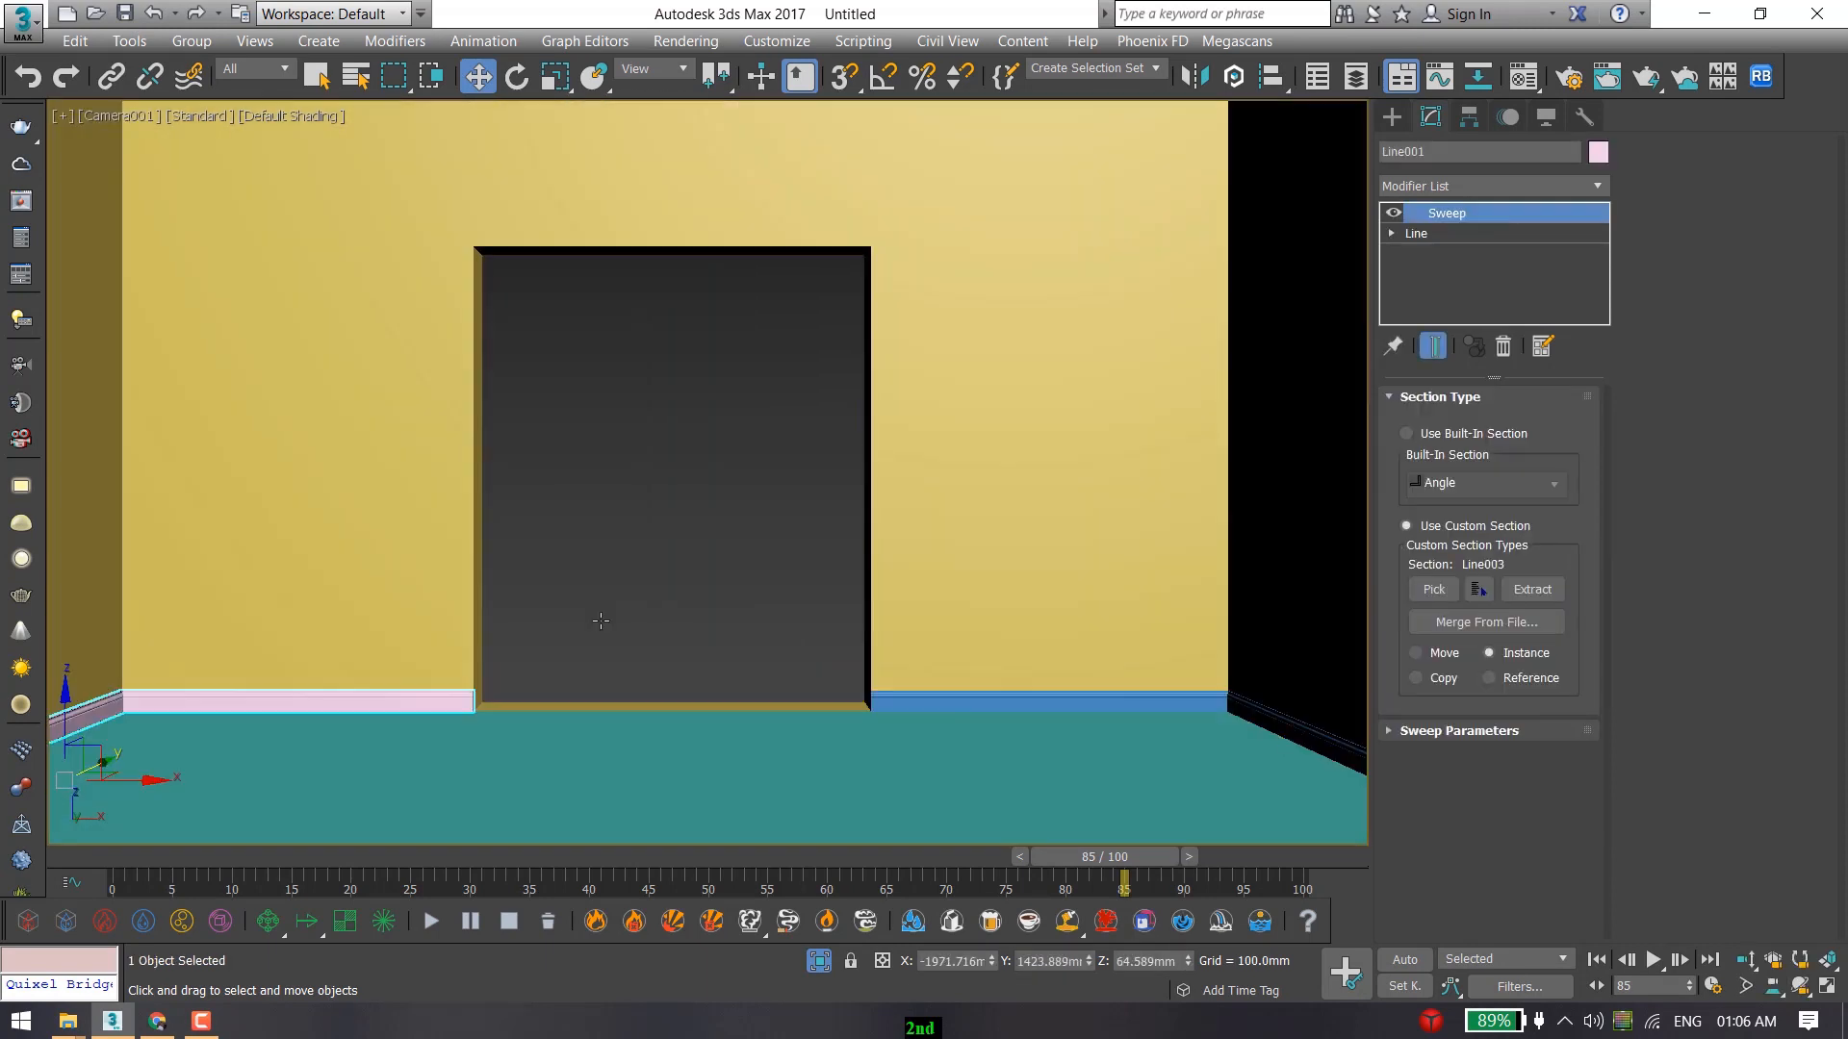
click(796, 583)
click(893, 699)
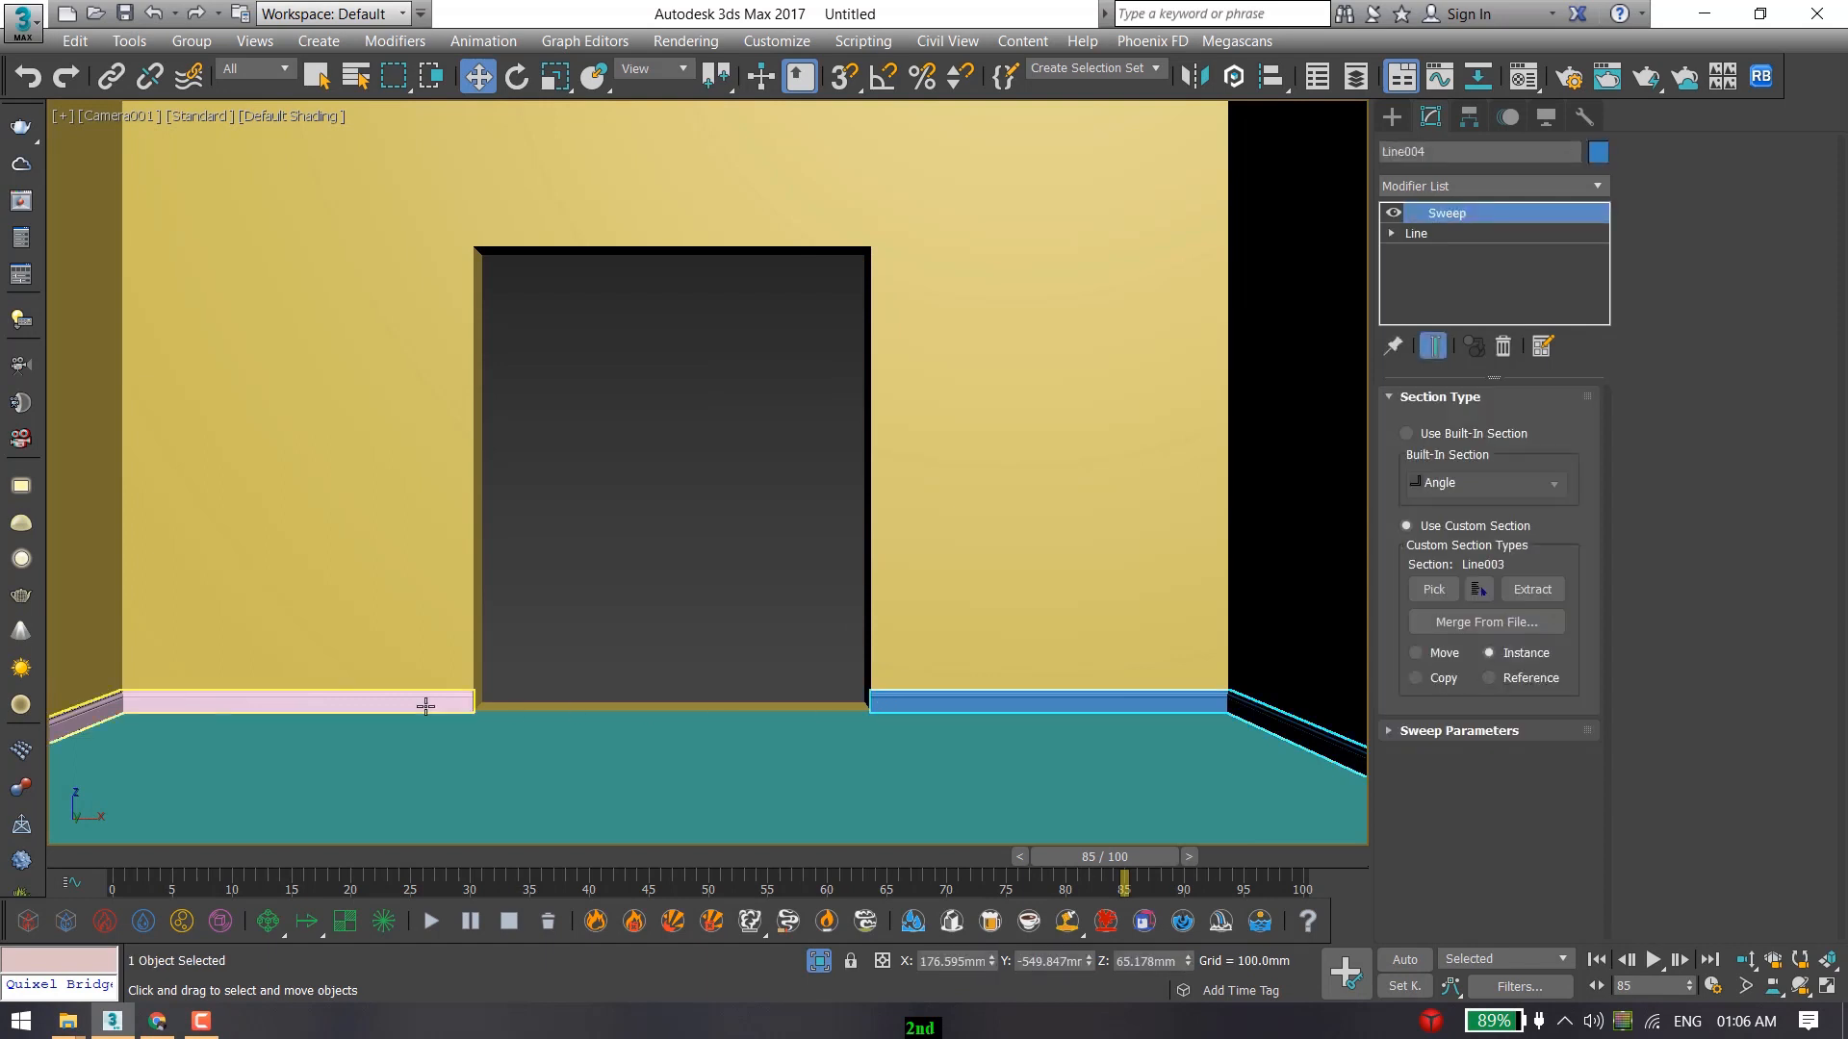
click(425, 706)
click(694, 541)
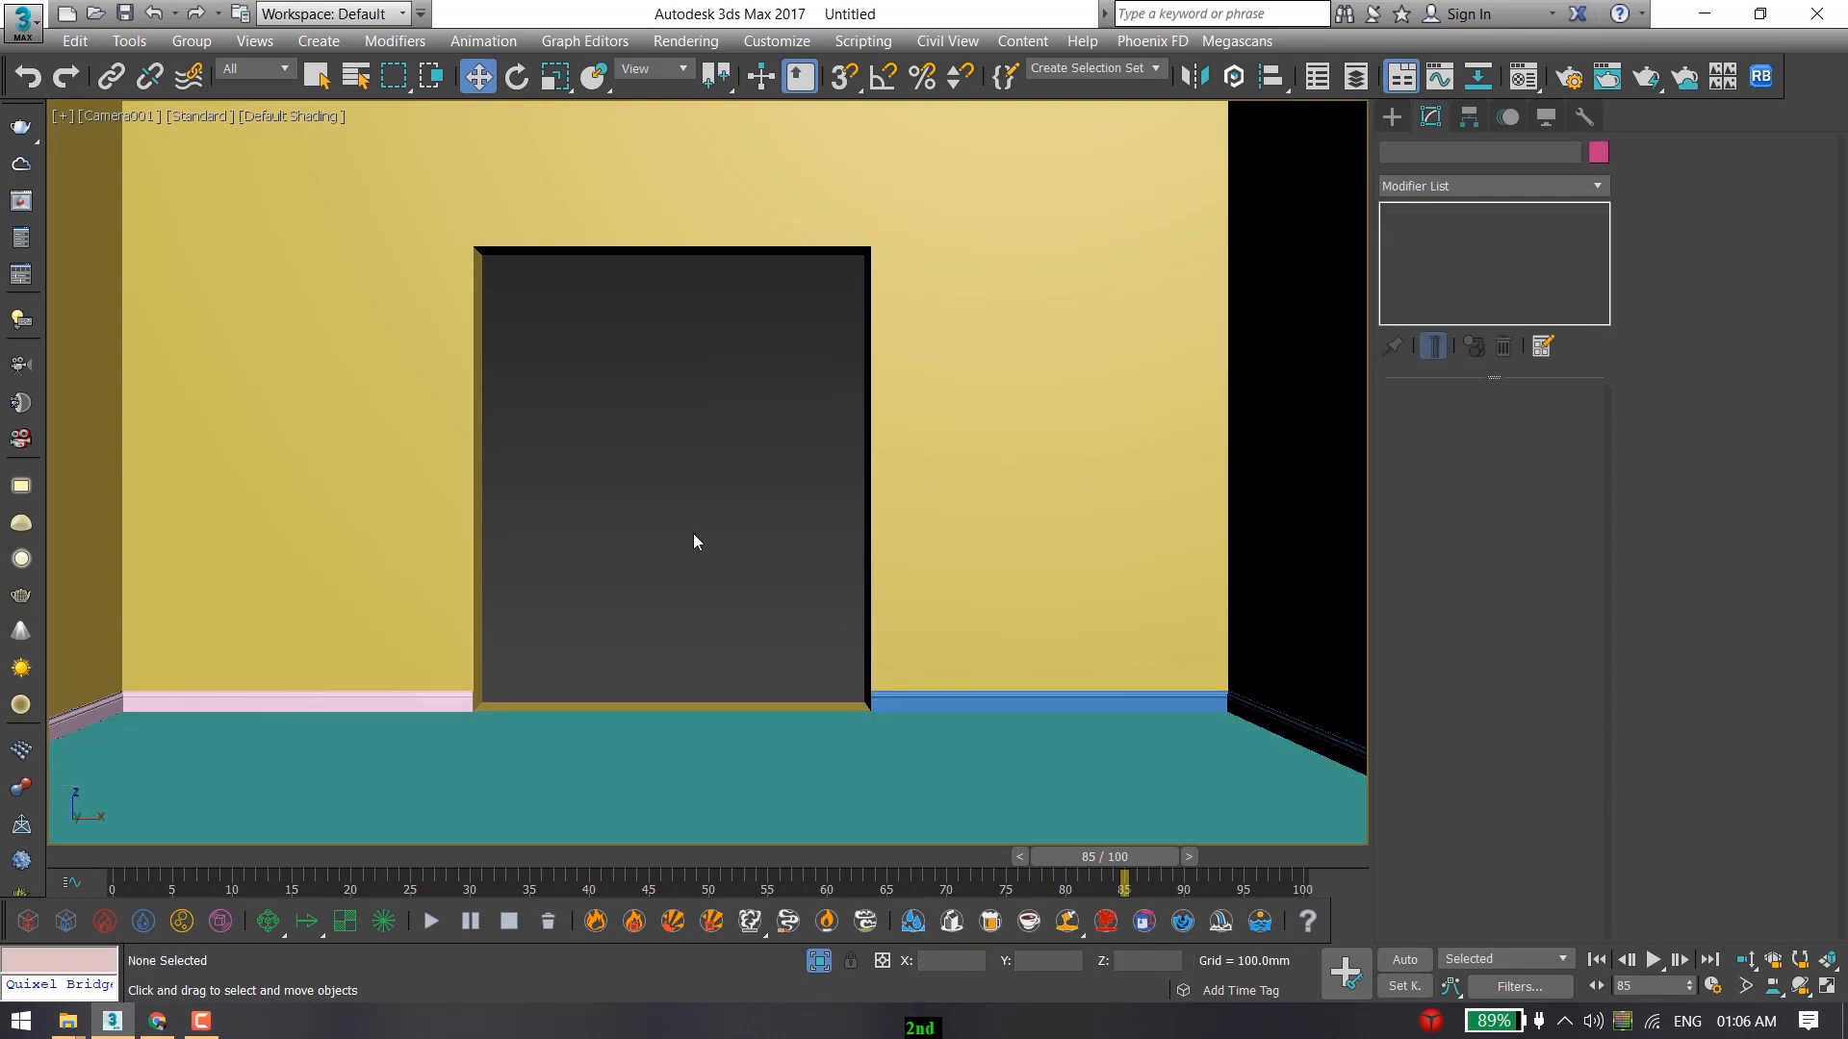
Show the perspective view in wireframe and zoom to the selected skirting profile Line003 outside the room.
key(p)
mouse_move(852, 589)
alt+middle_down()
mouse_move(796, 661)
mouse_move(725, 433)
mouse_move(754, 504)
alt+middle_up()
key(F3)
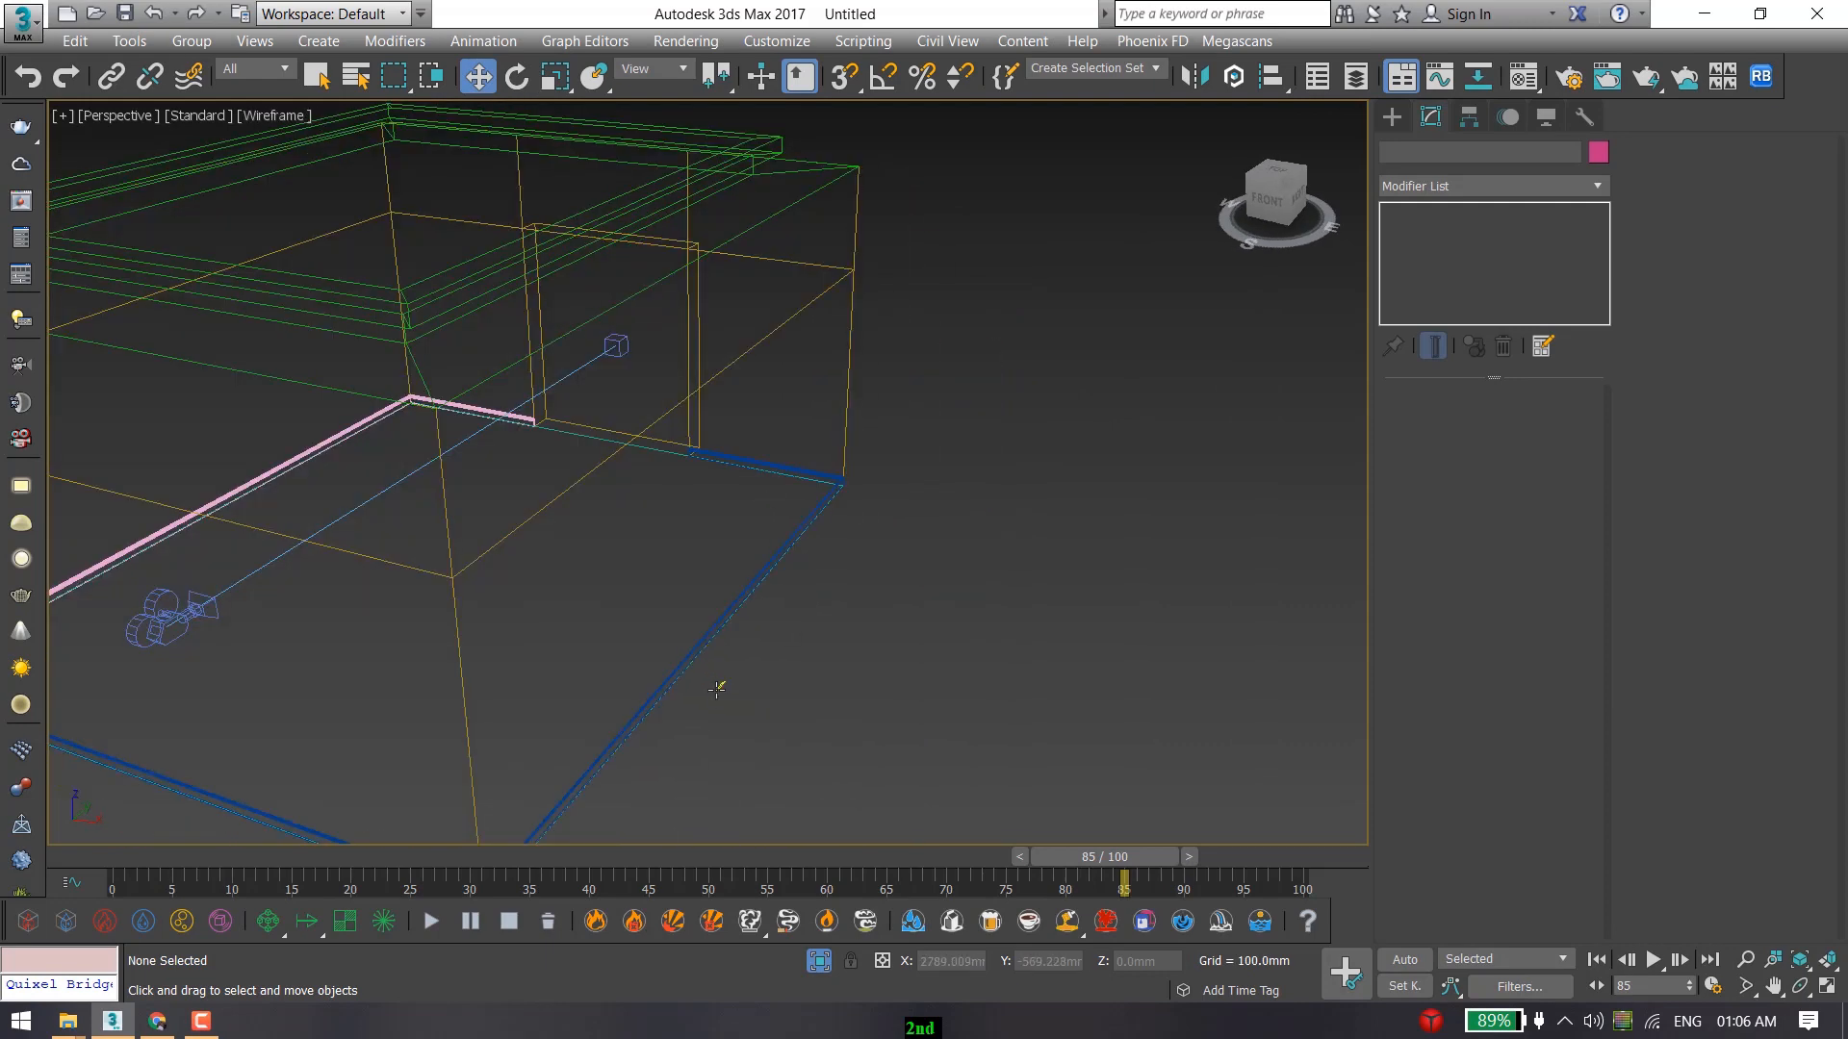
click(717, 689)
key(z)
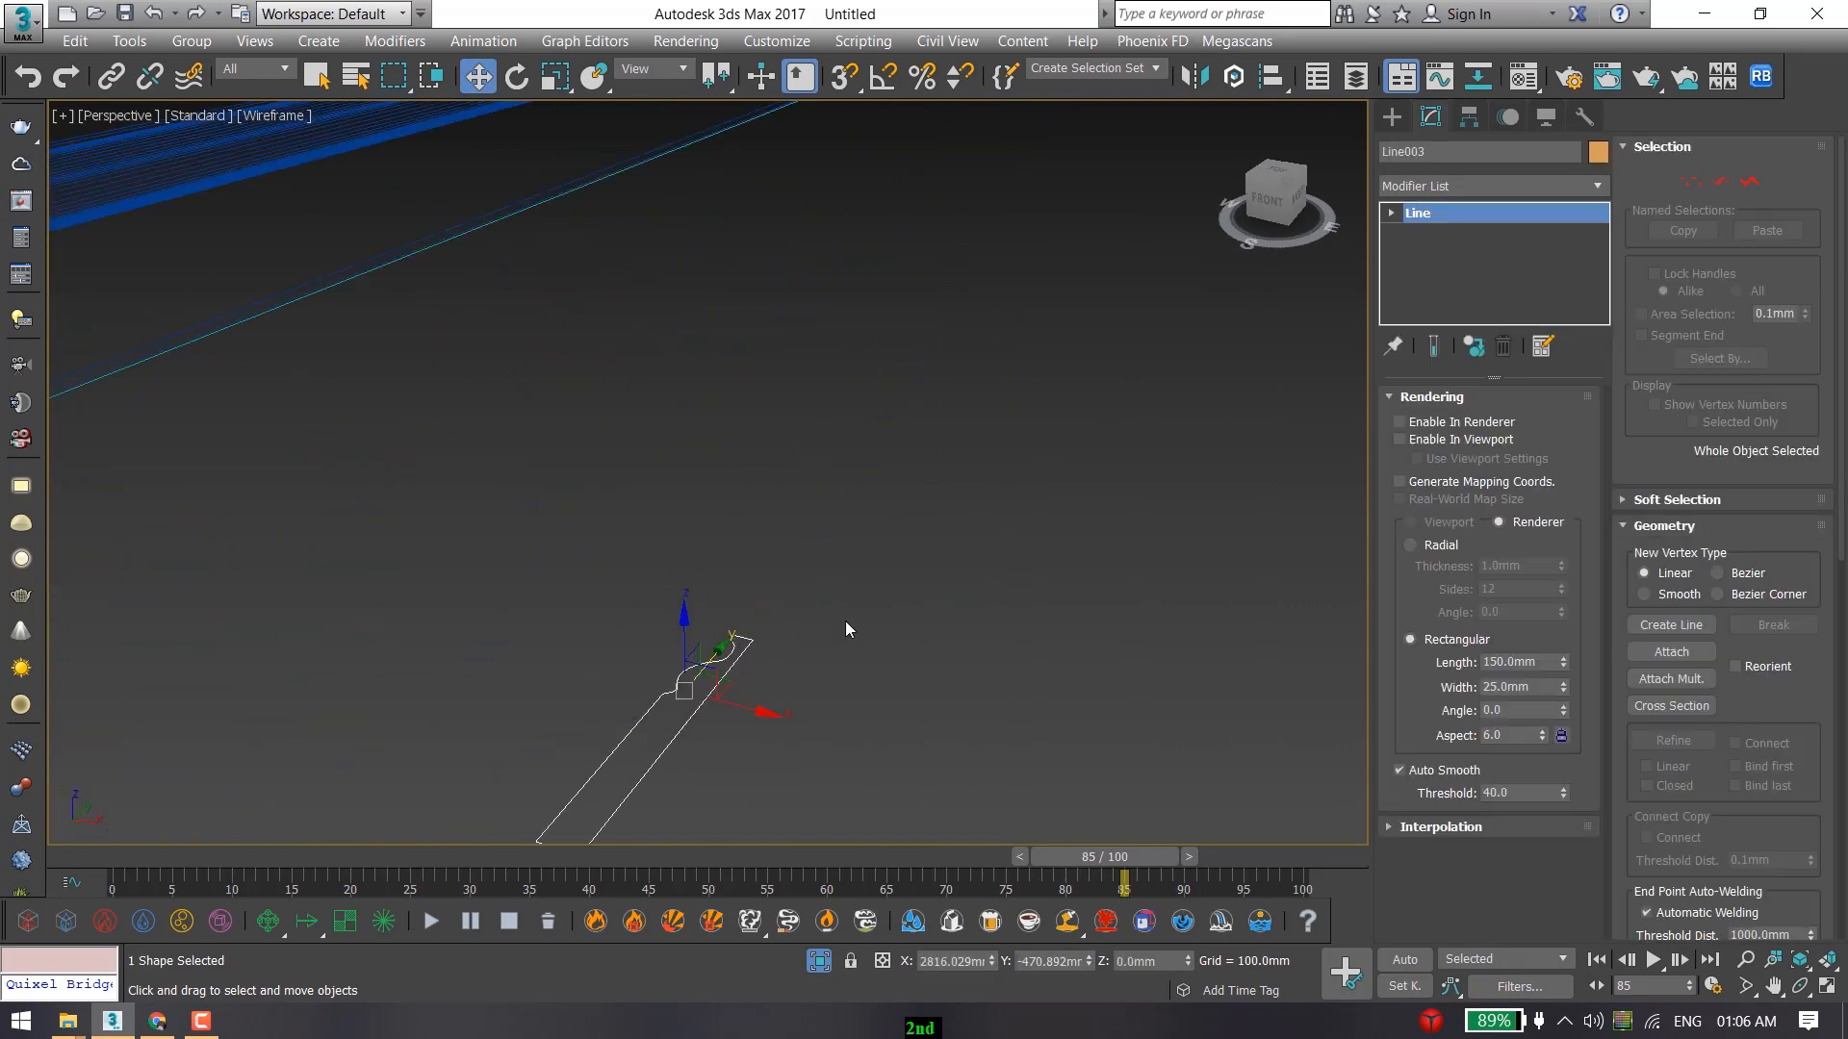
Scale all vertices of the Line003 skirting profile together in the XY plane.
click(1690, 182)
scroll(1155, 407, down, 5)
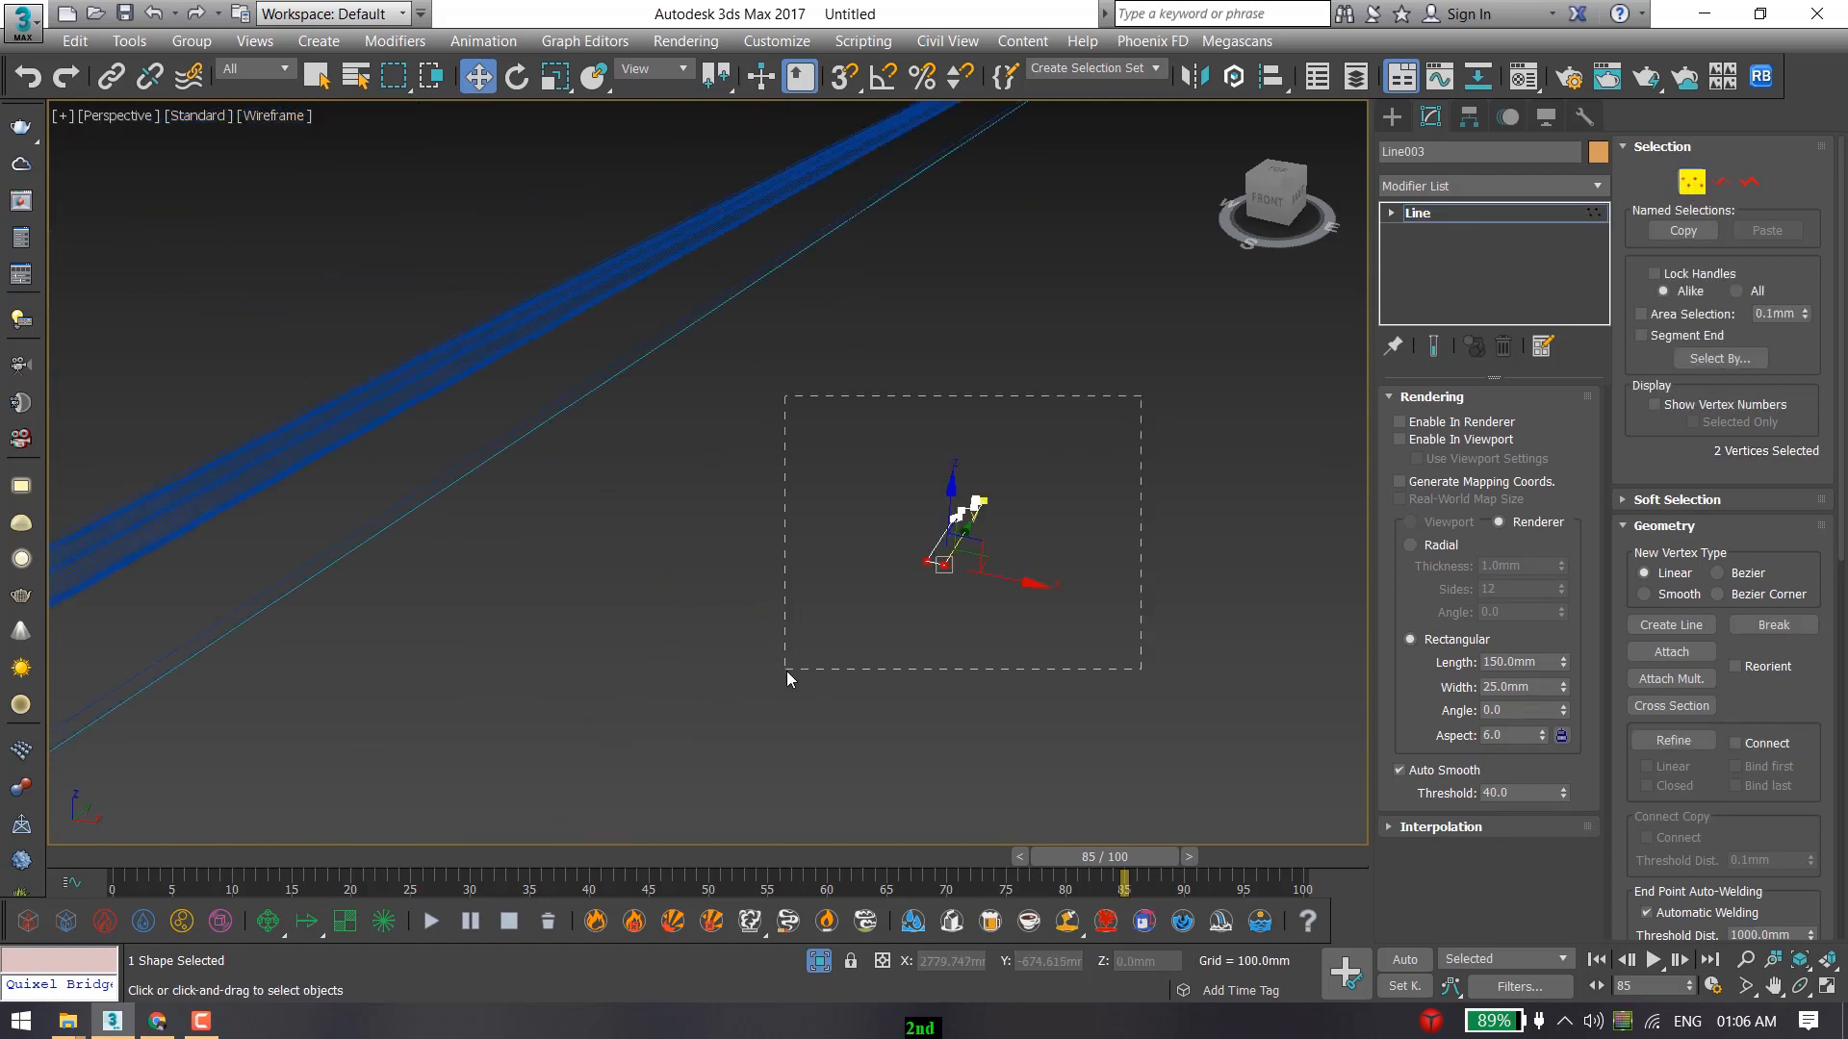
drag(788, 672, 787, 671)
alt+middle_drag(854, 645, 909, 614)
key(r)
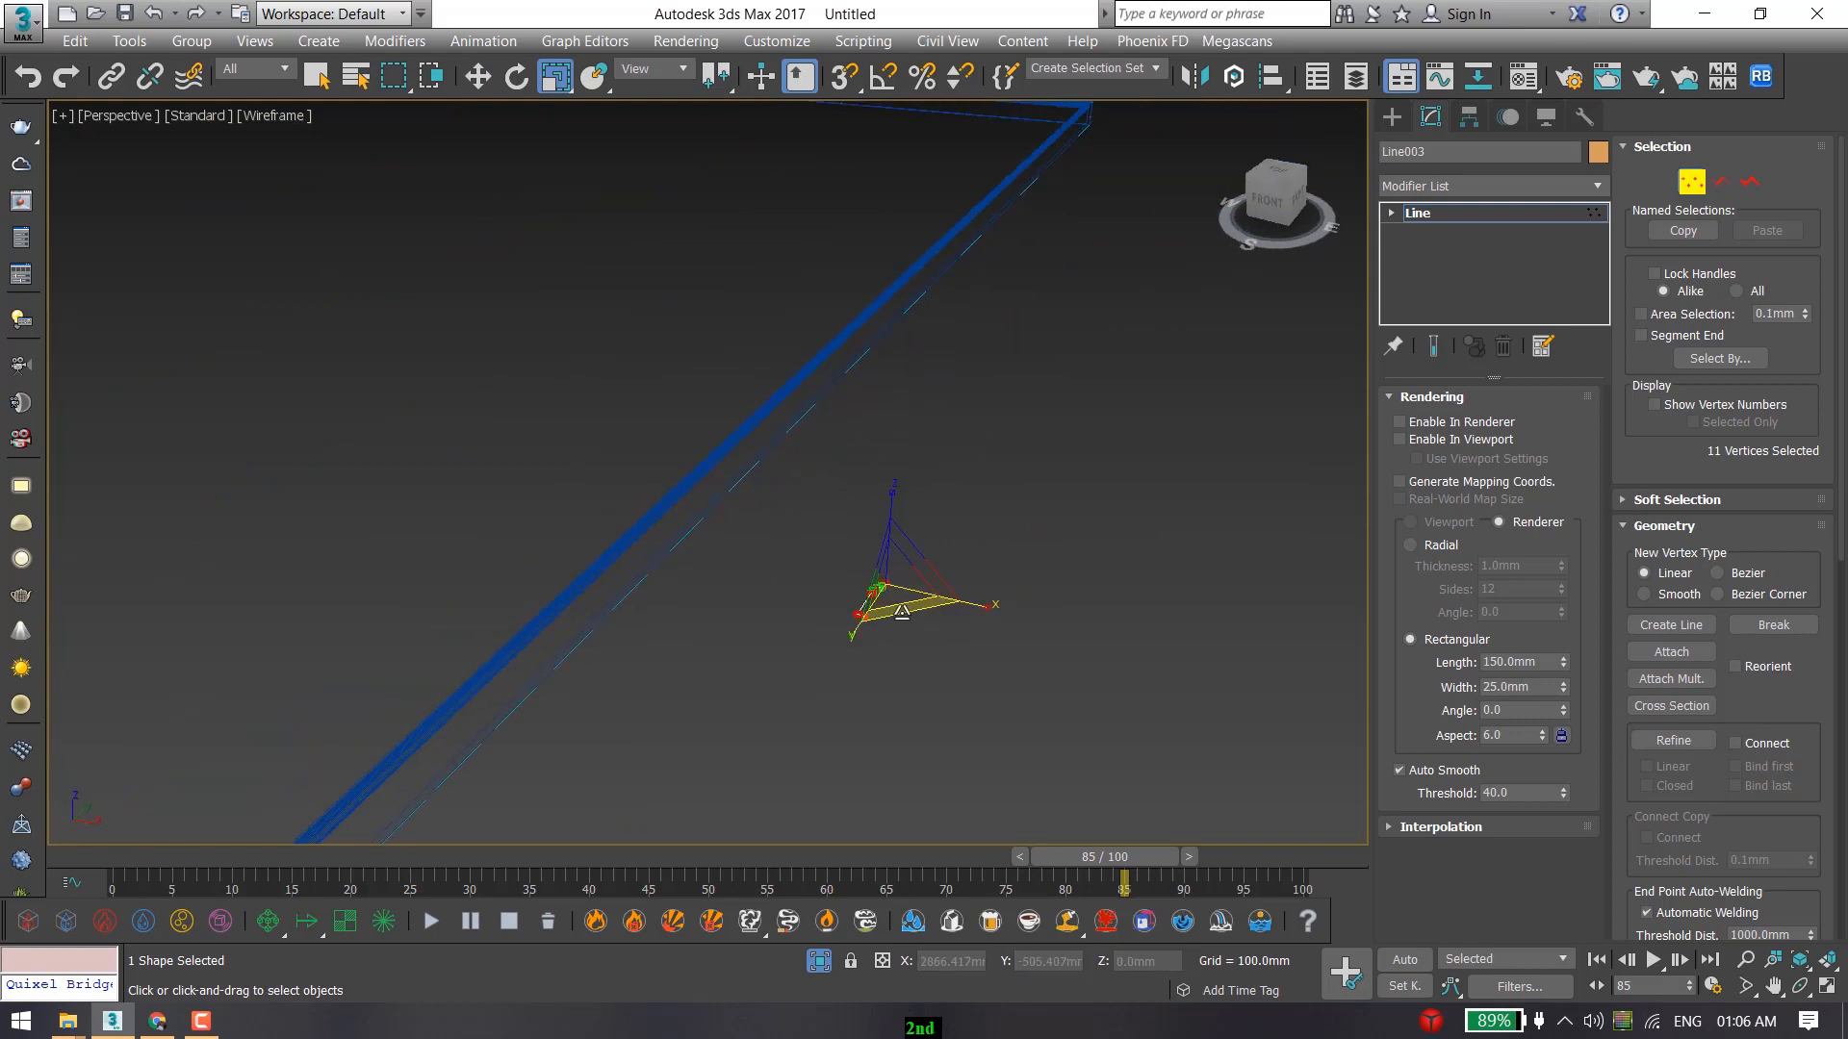
drag(905, 612, 960, 664)
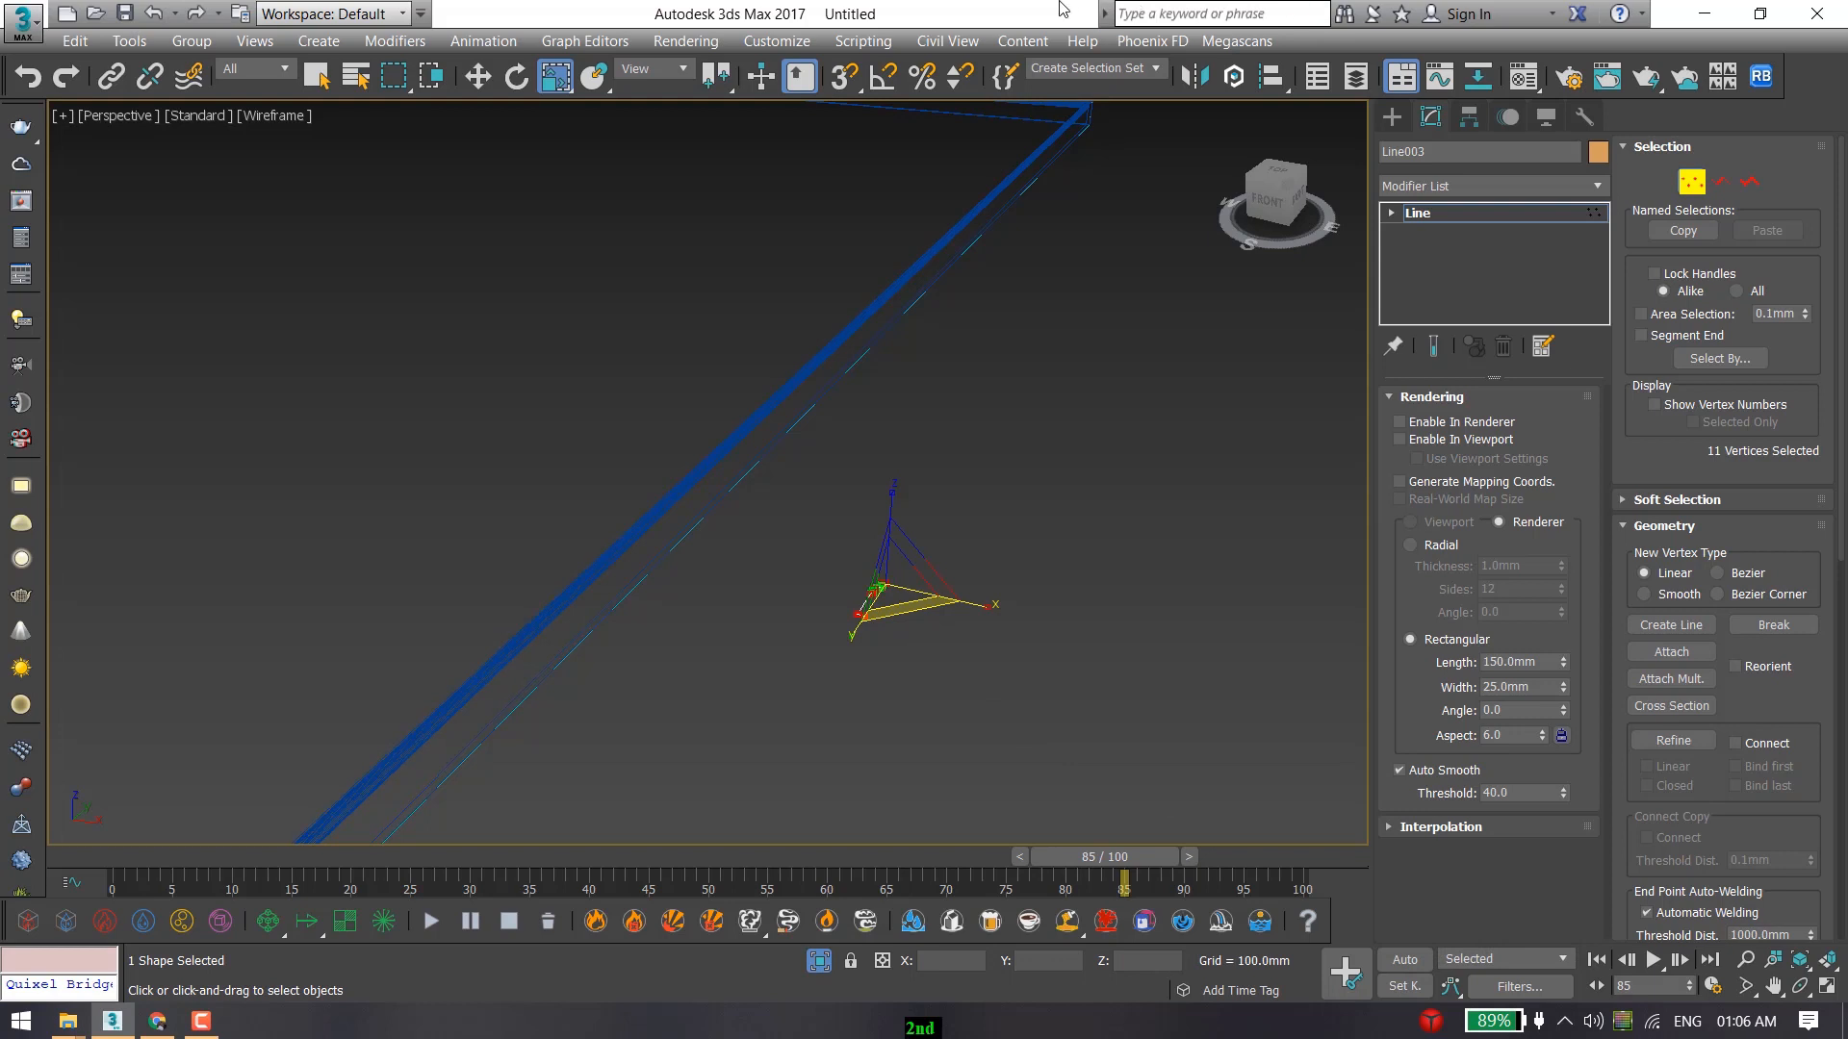
key(q)
key(e)
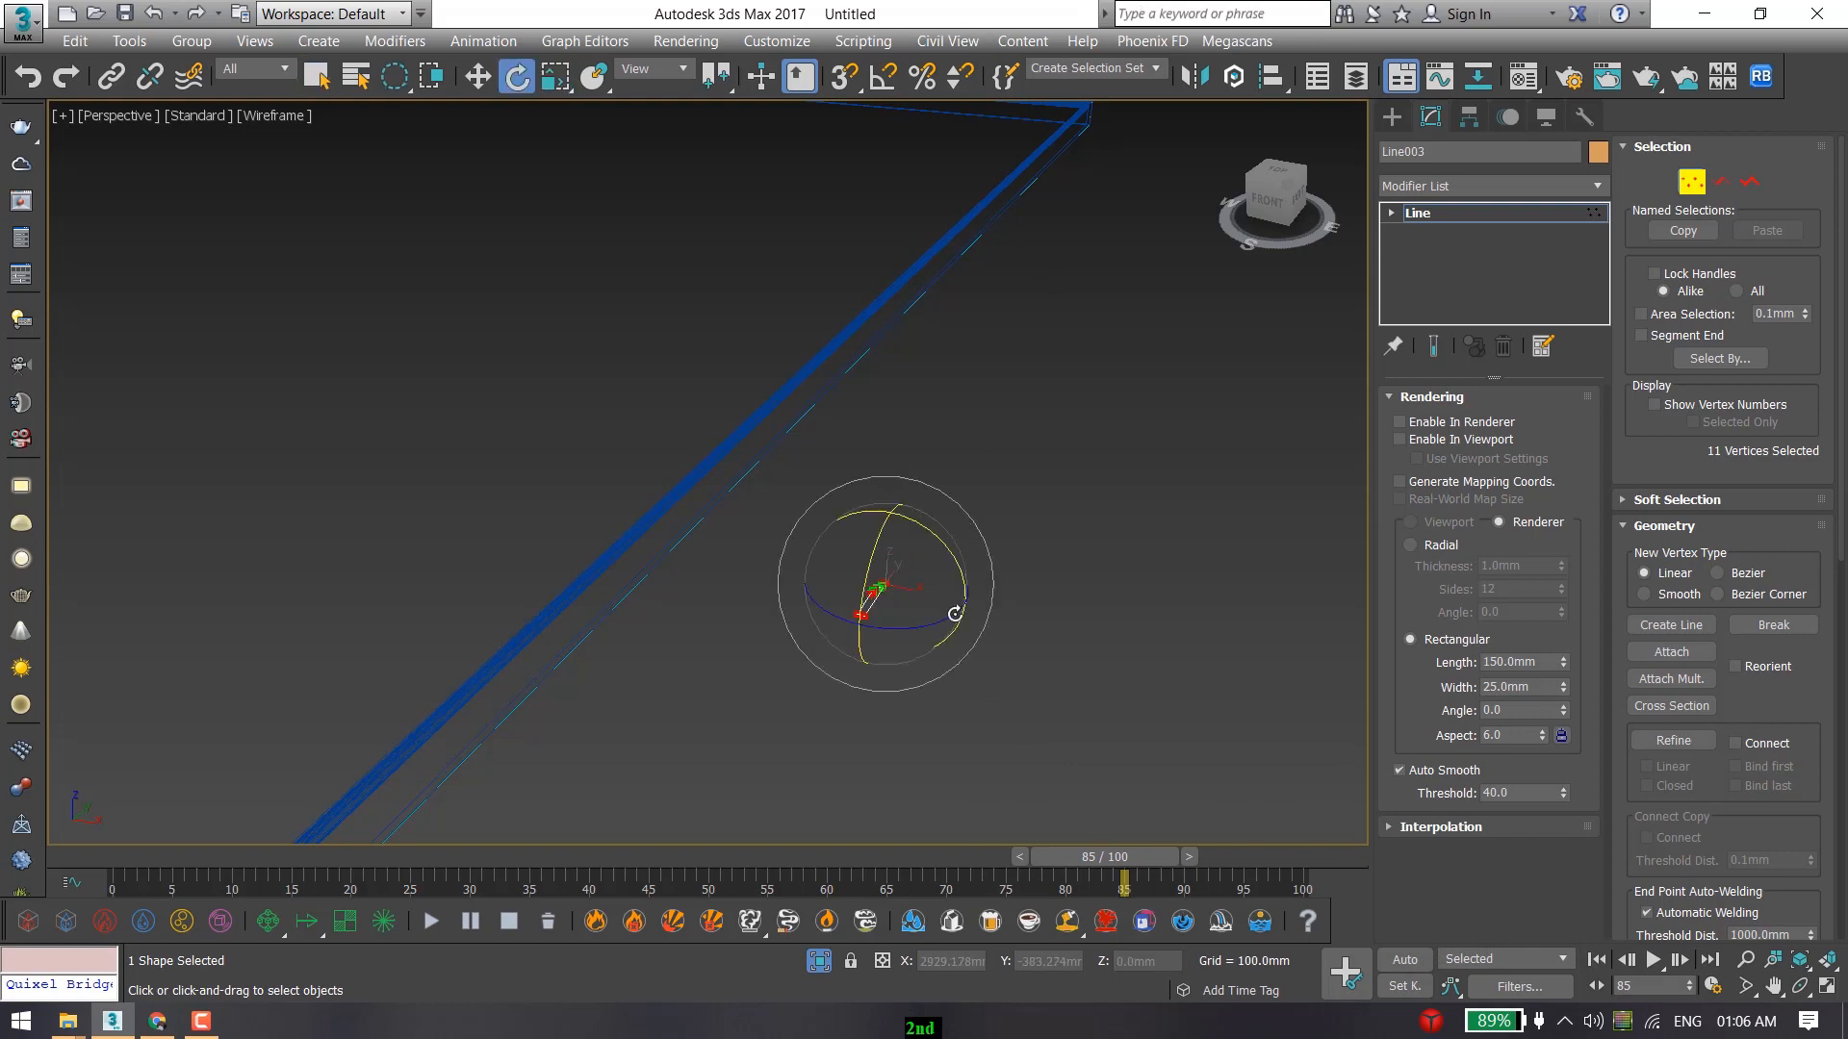
key(w)
key(r)
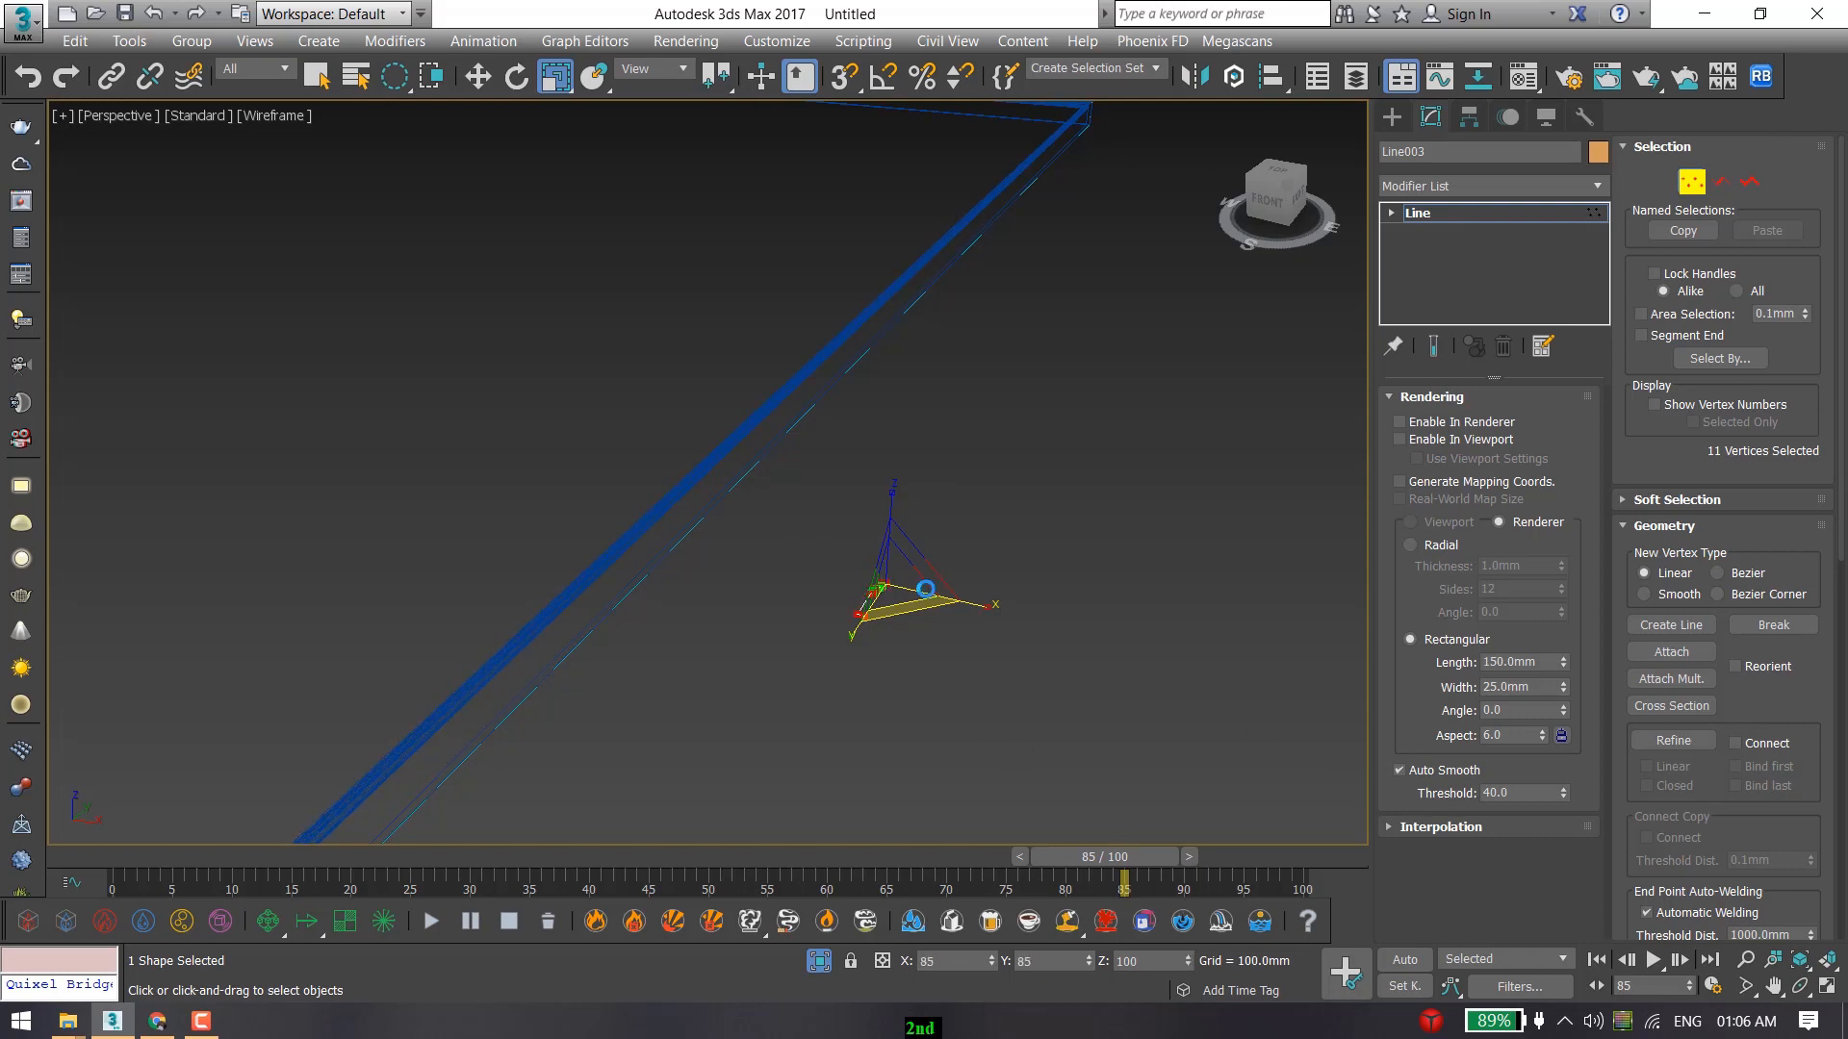
drag(1286, 895, 1285, 894)
In the top view, move the two vertices of the Line003 profile's straight back edge outward along X.
alt+middle_drag(1078, 749, 919, 659)
key(t)
scroll(856, 400, down, 6)
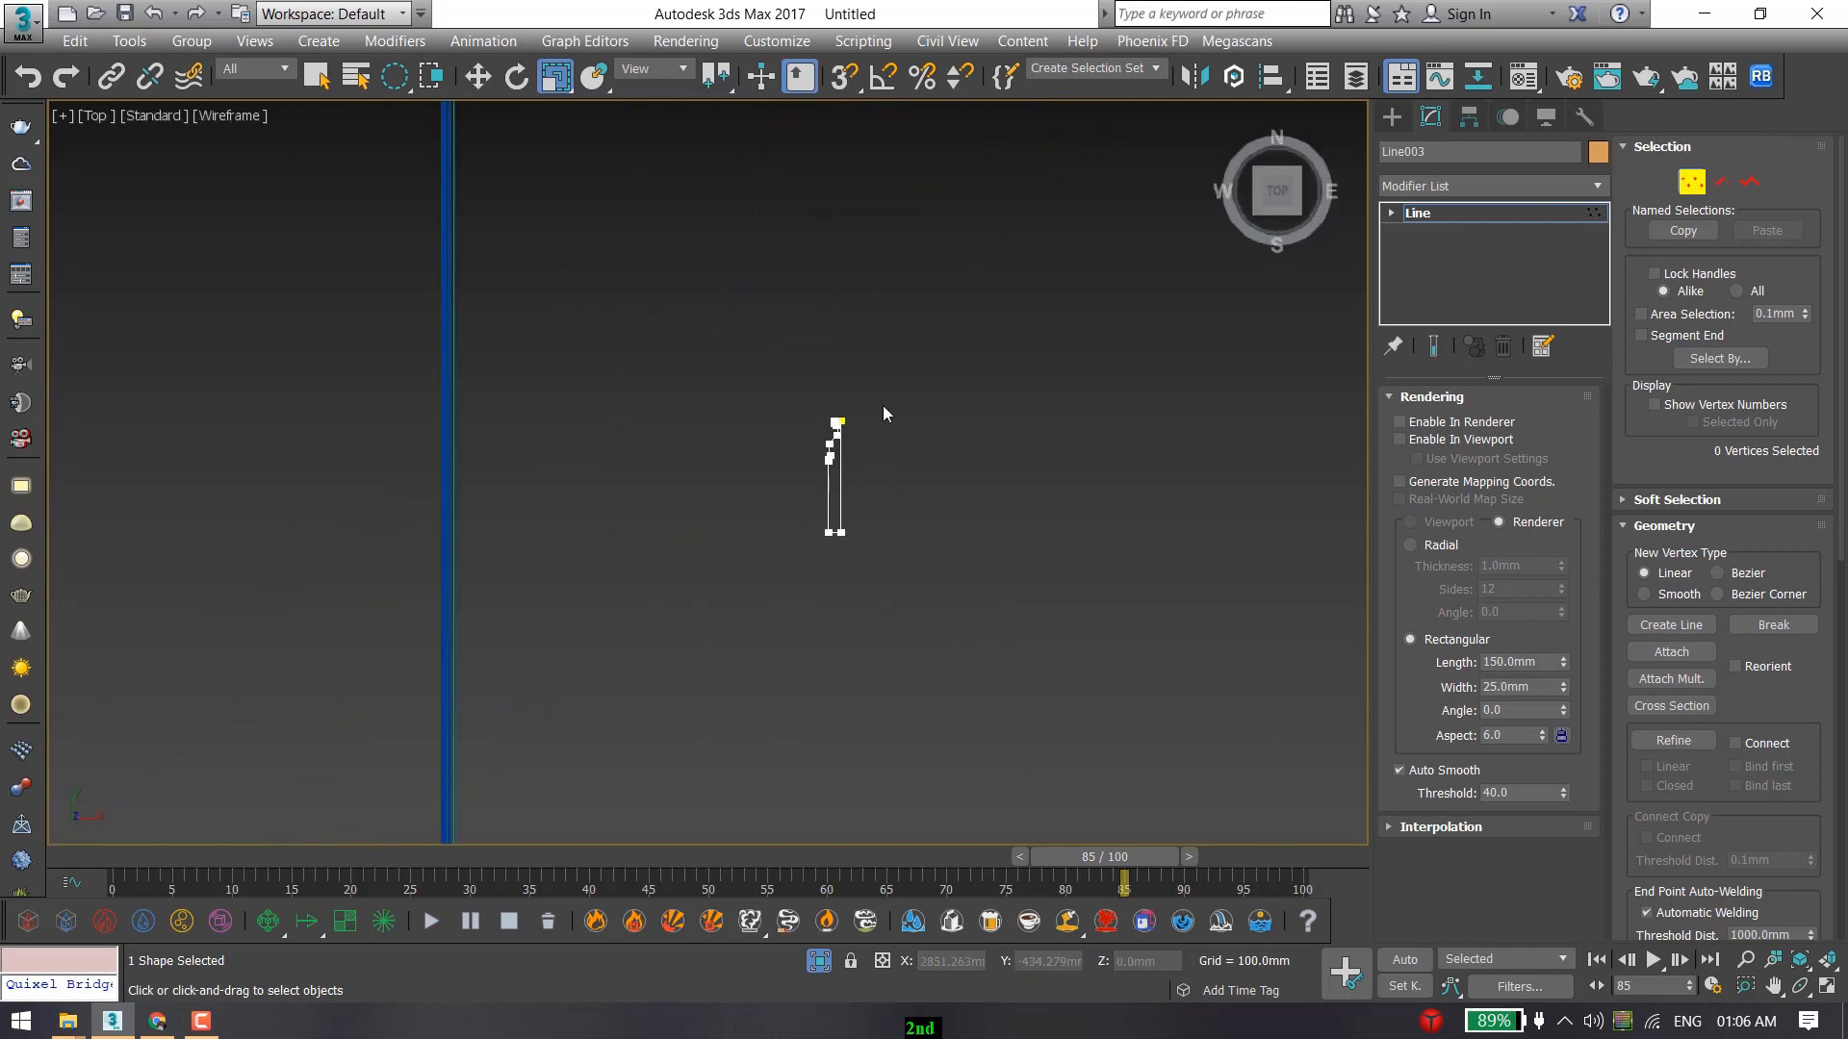
drag(894, 395, 912, 435)
key(q)
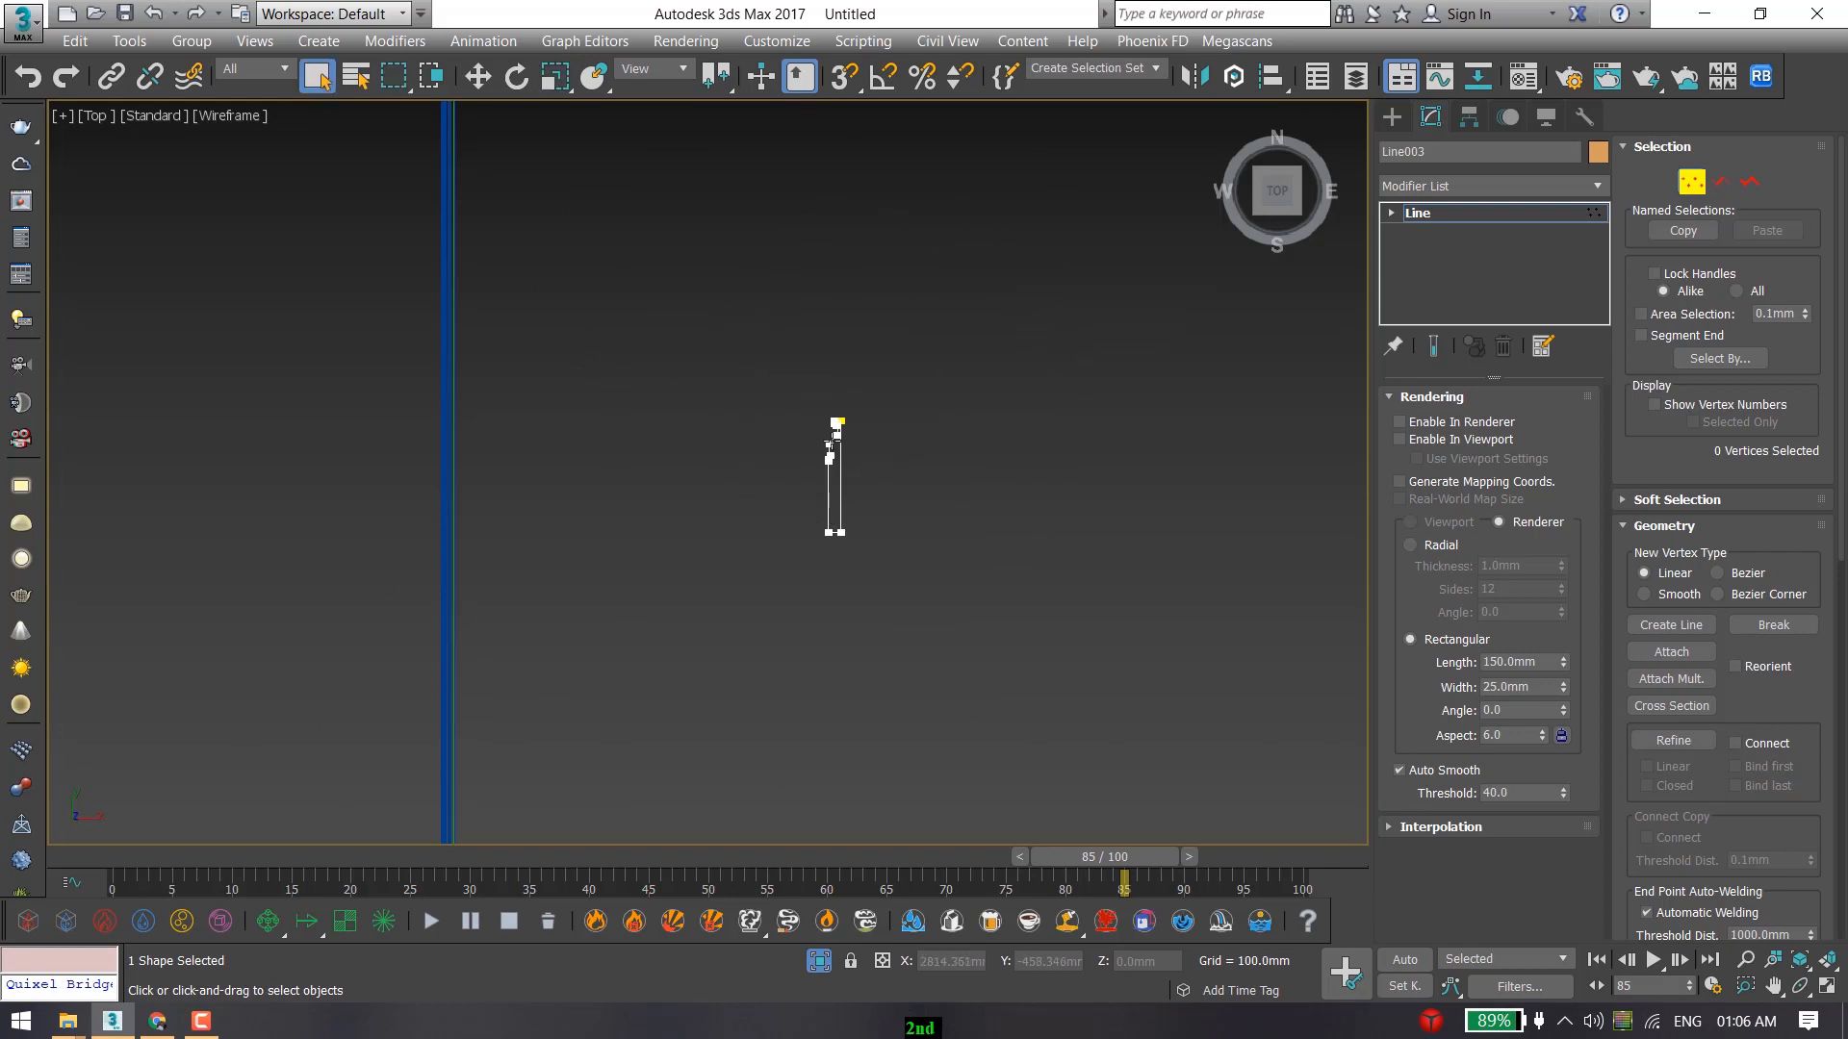
scroll(857, 426, up, 5)
drag(793, 695, 799, 695)
scroll(798, 695, down, 4)
ctrl+click(823, 682)
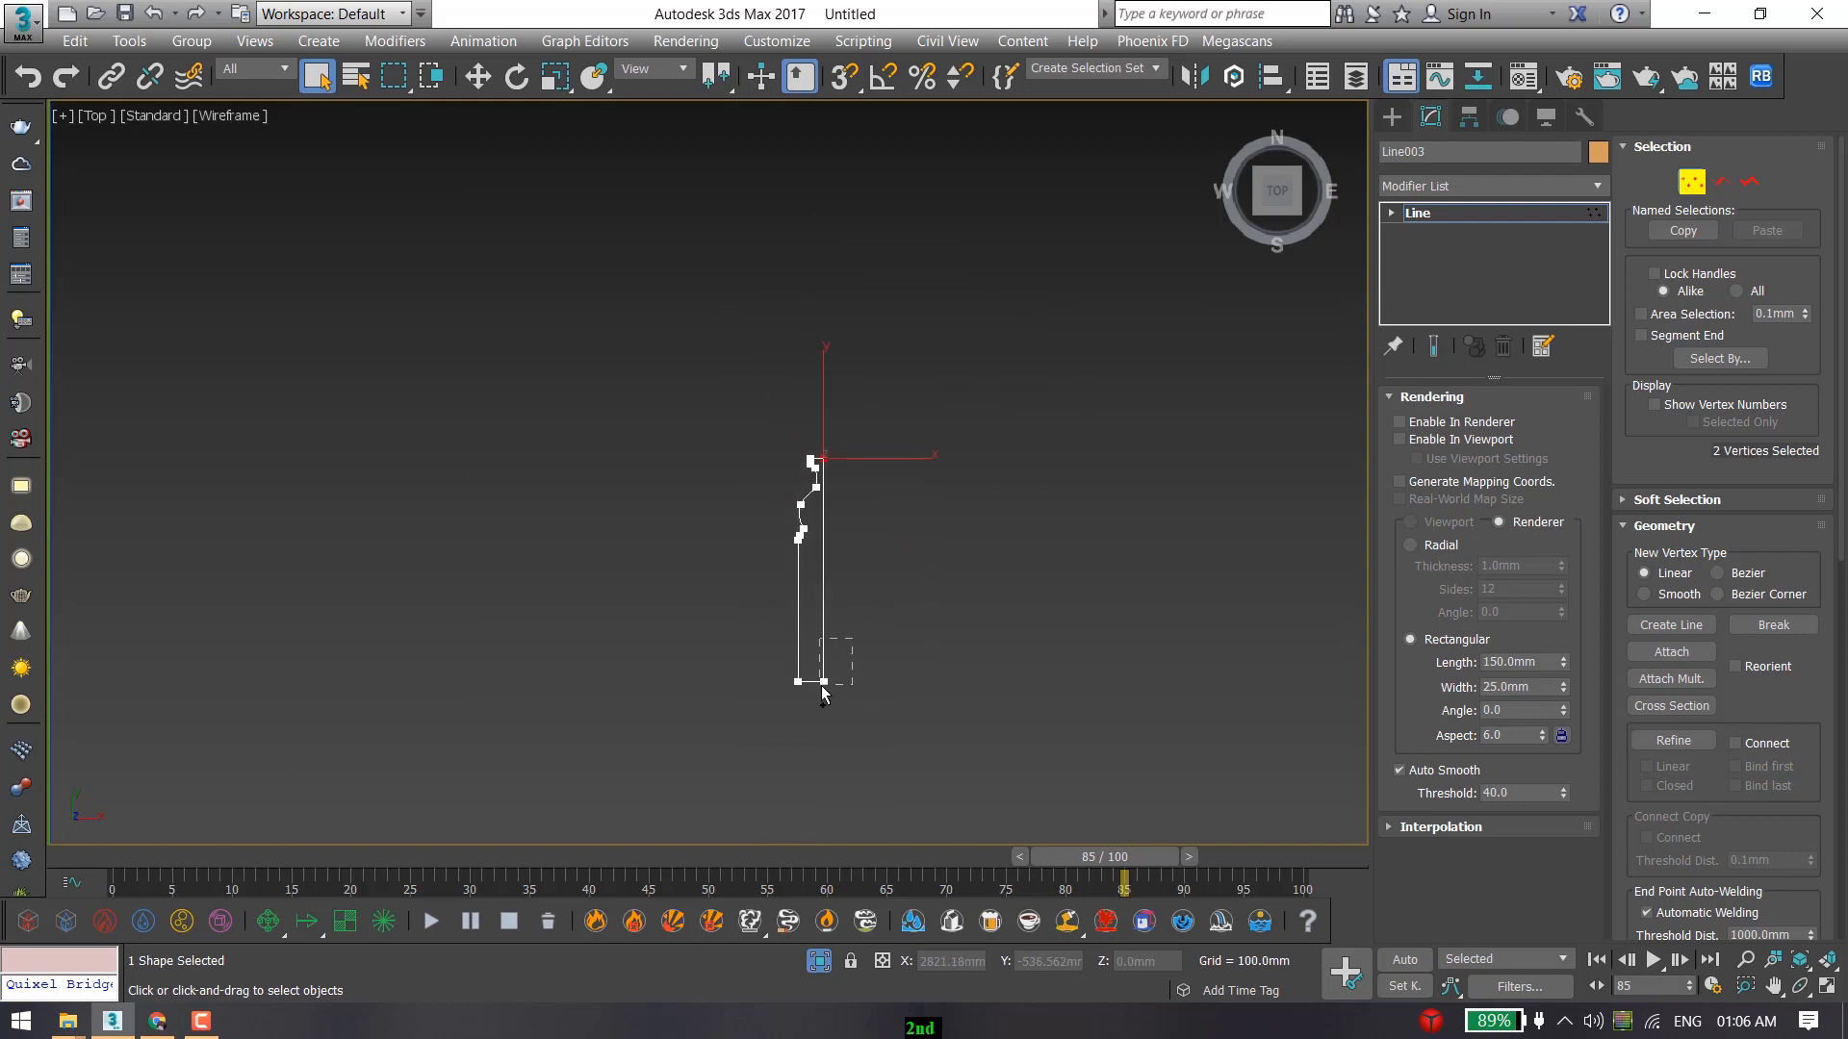
scroll(829, 608, up, 3)
key(w)
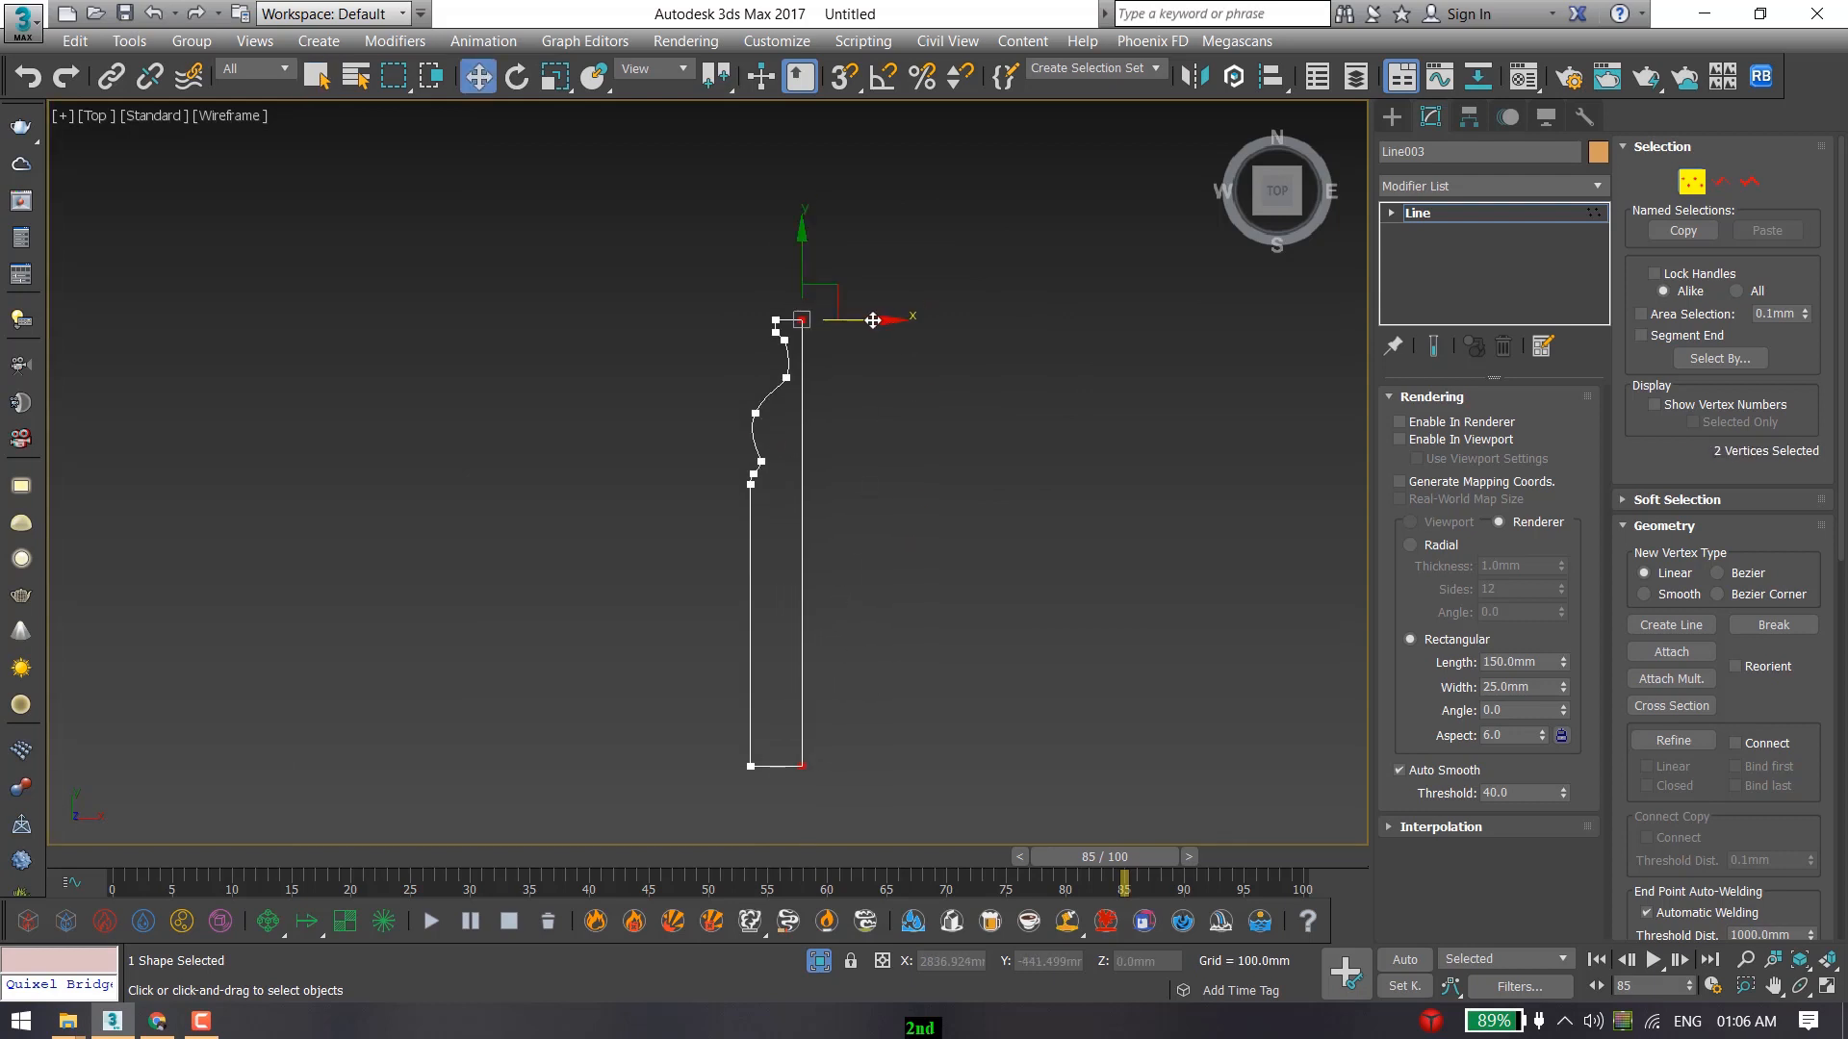
drag(873, 321, 894, 319)
In the perspective view, move the profile's back-edge vertices about 17 mm further along X and leave vertex editing.
scroll(673, 426, down, 7)
middle_drag(687, 505, 654, 508)
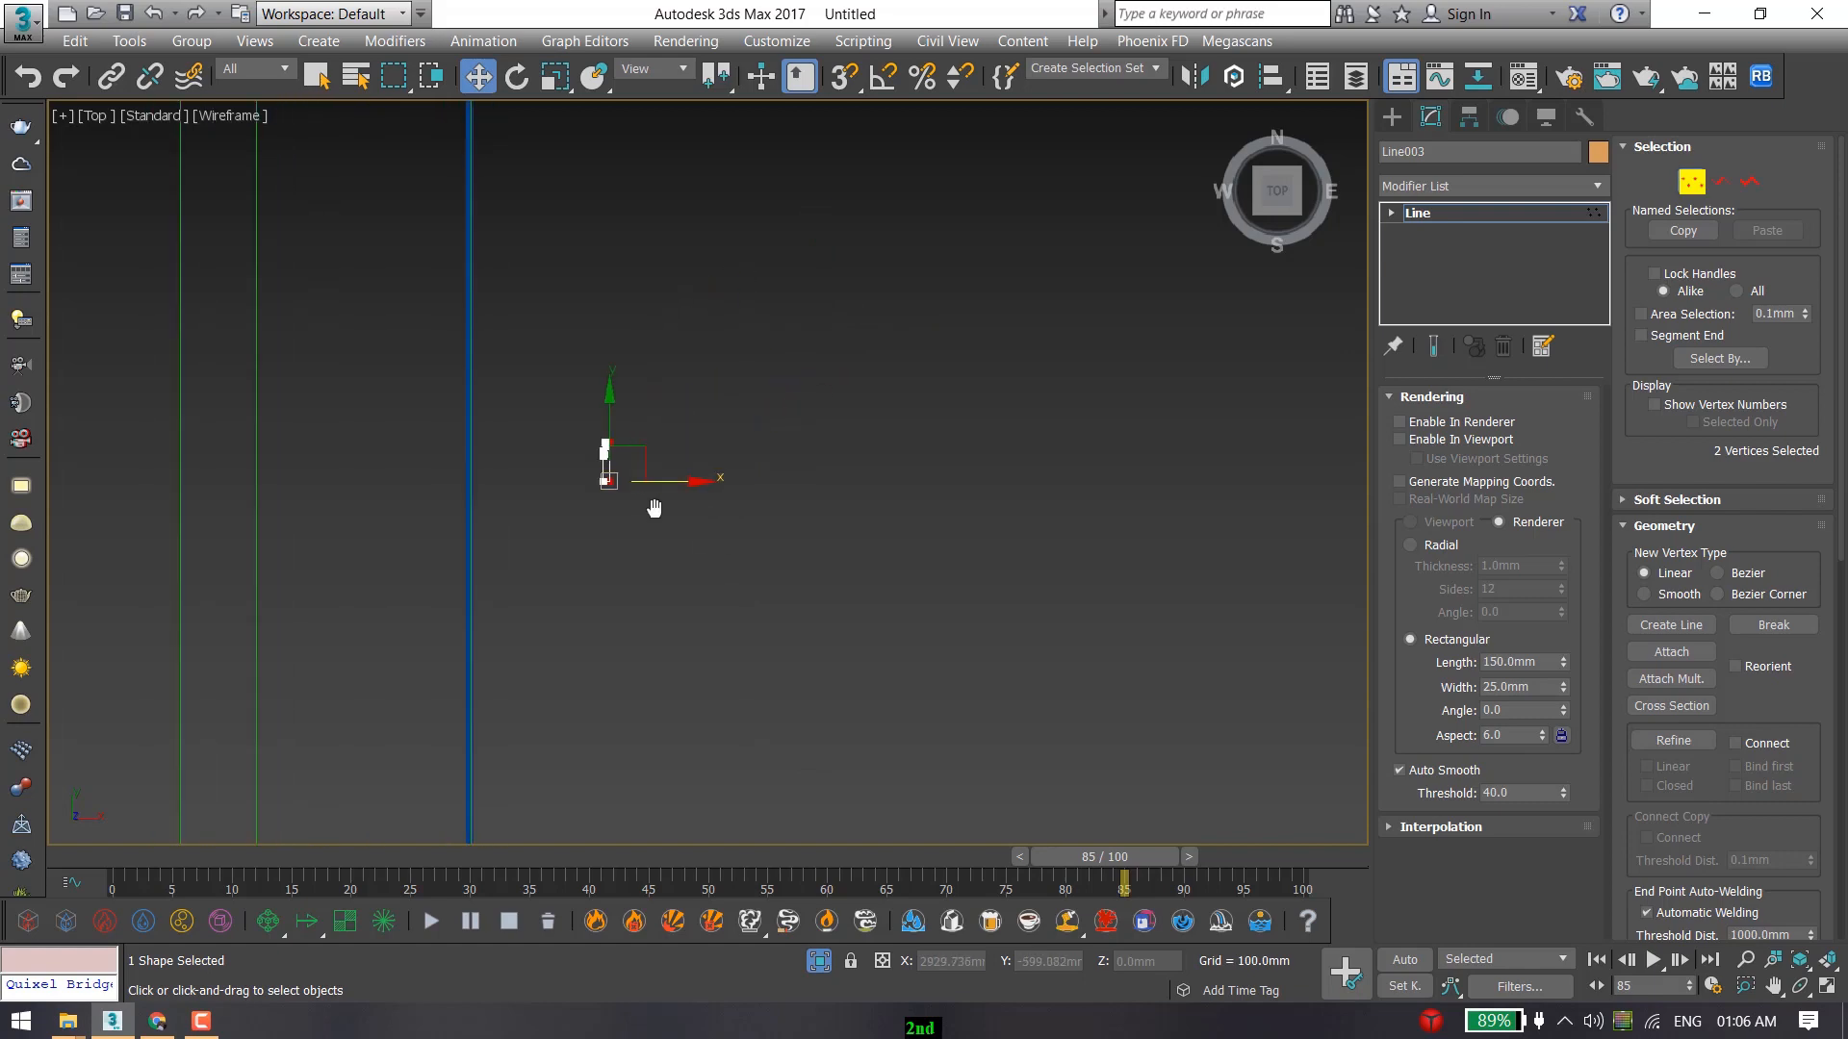
key(p)
mouse_move(539, 552)
alt+middle_down()
mouse_move(643, 471)
mouse_move(629, 440)
mouse_move(590, 461)
mouse_move(508, 452)
alt+middle_up()
key(F3)
key(F3)
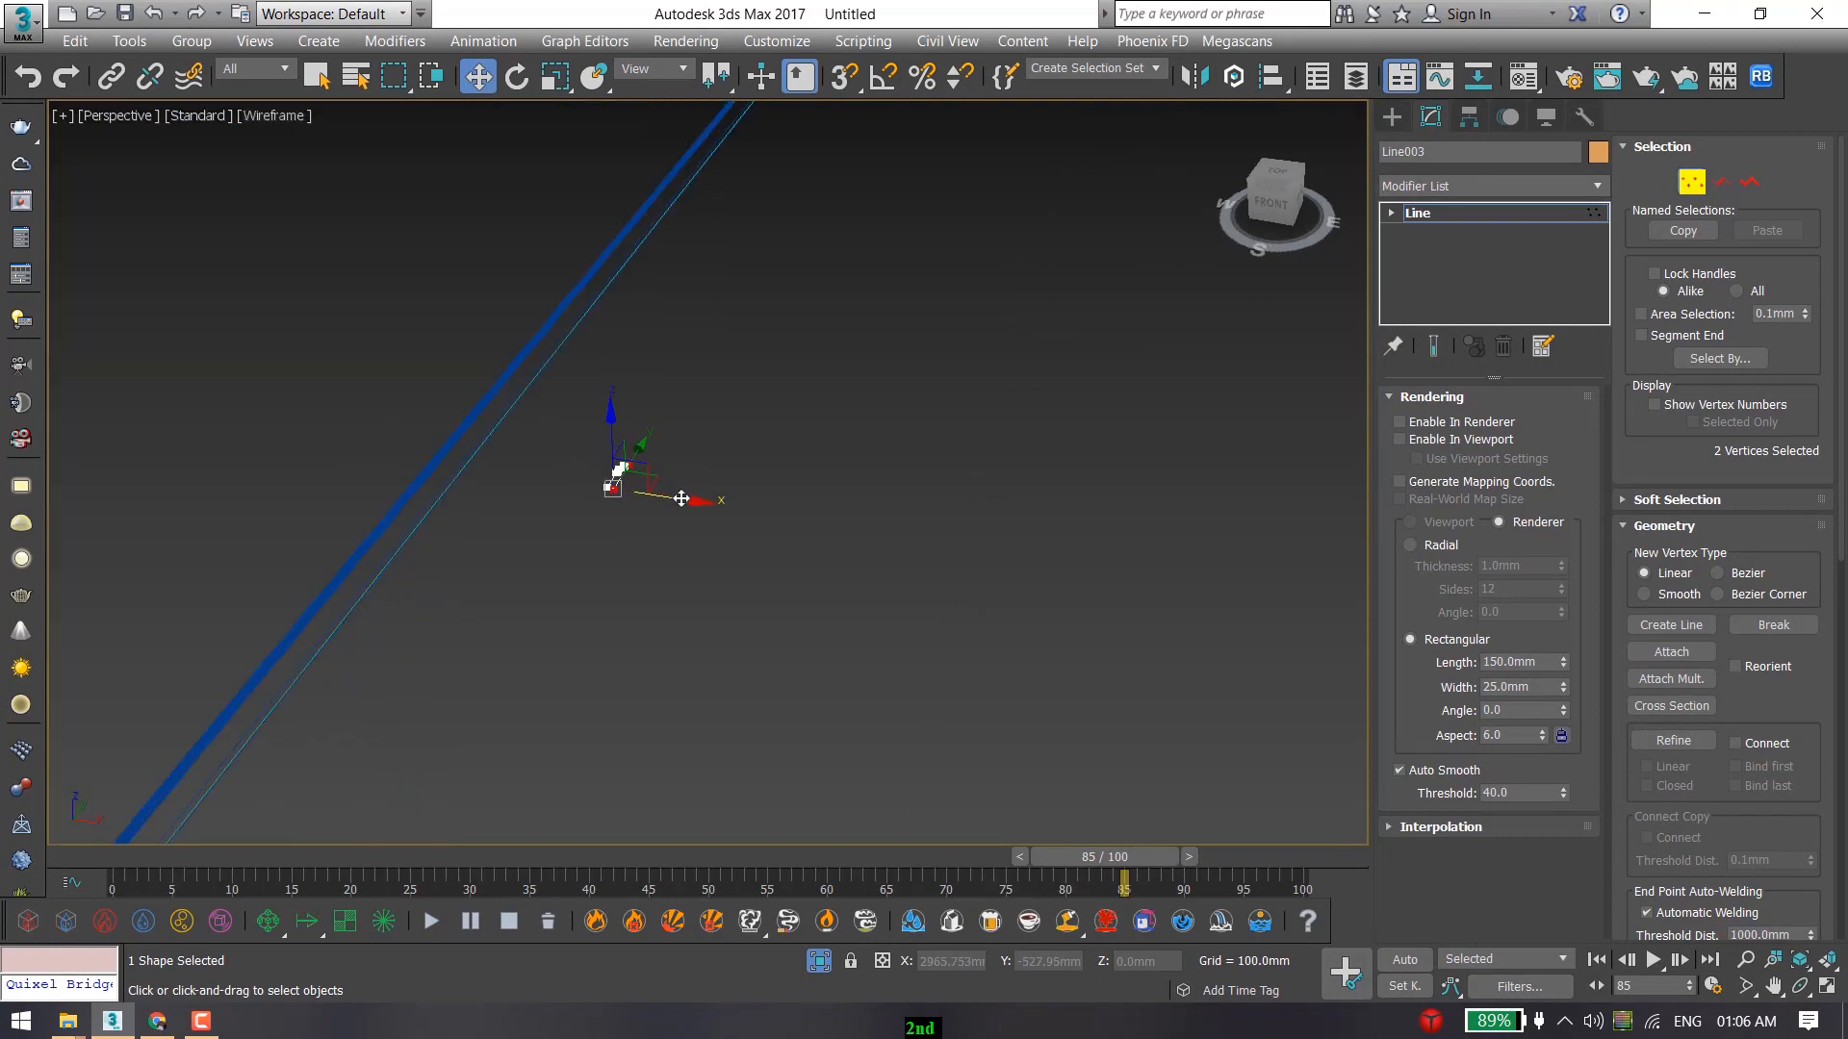
drag(681, 498, 686, 504)
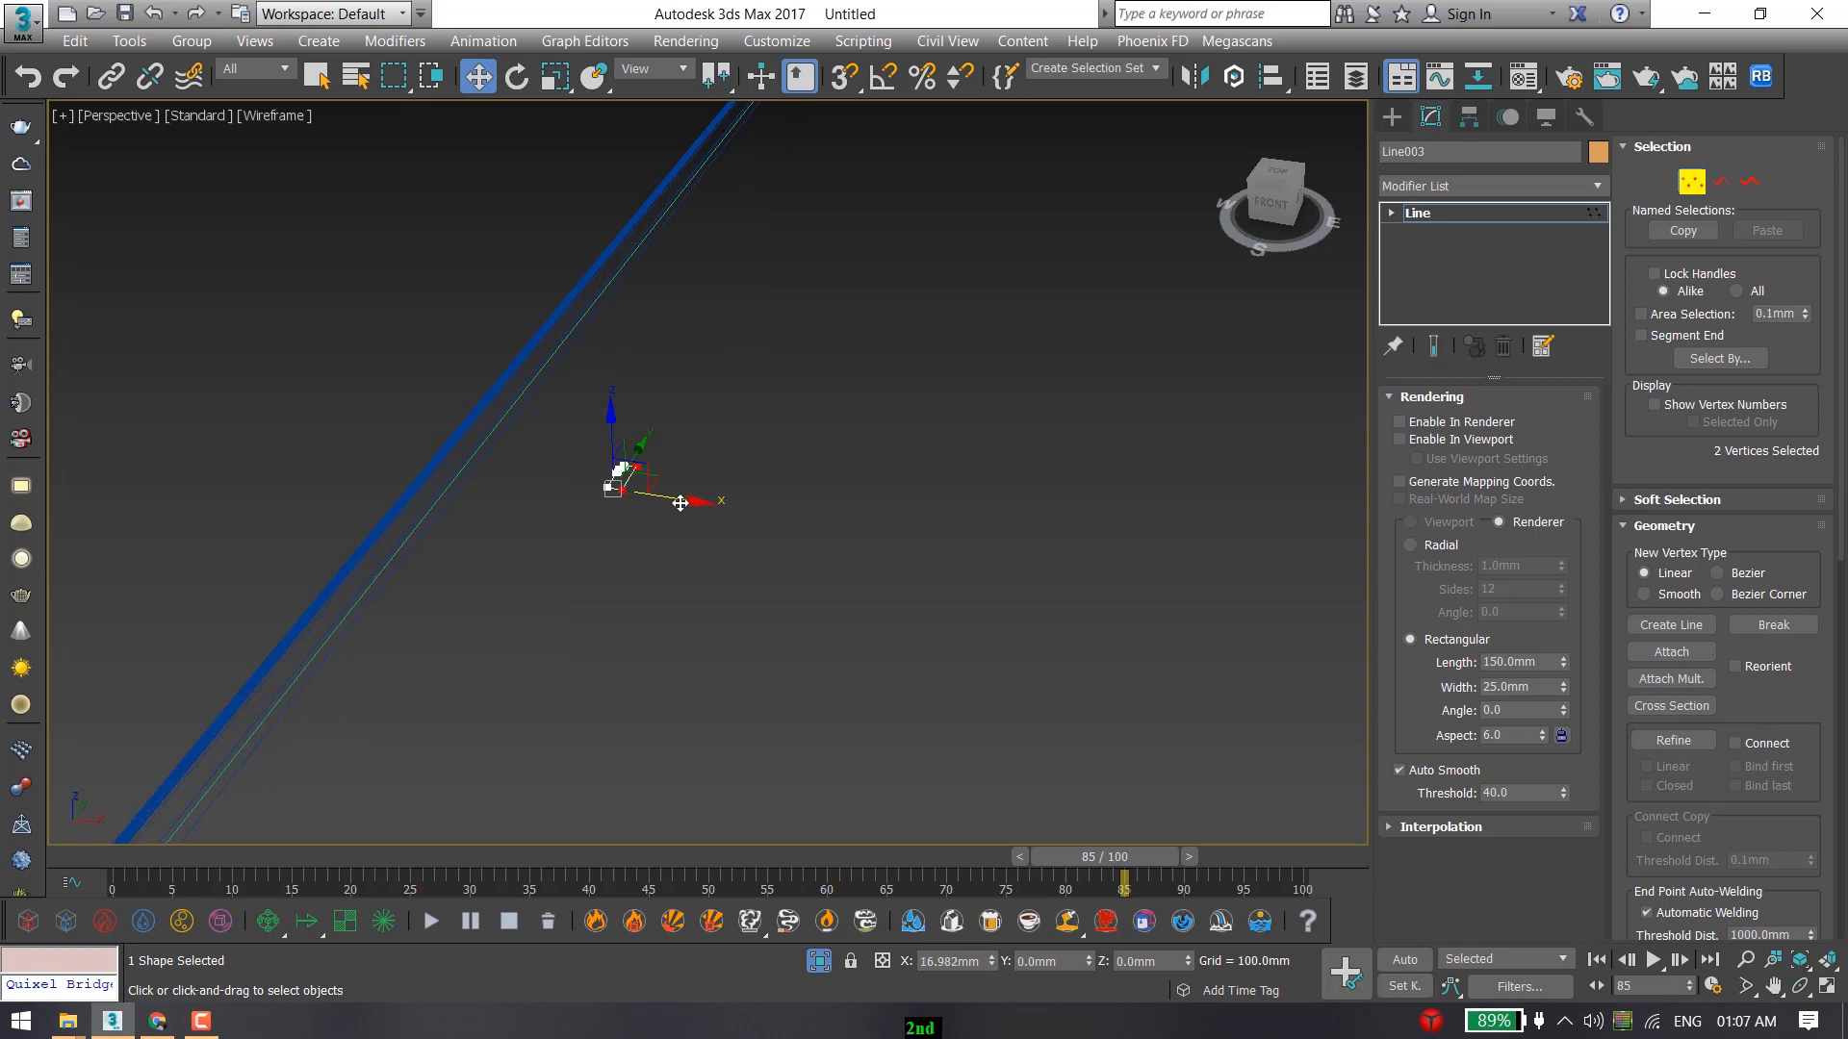
click(1392, 116)
Isolate the Line001 skirting together with the Line003 profile, and reselect only the profile.
scroll(846, 333, down, 5)
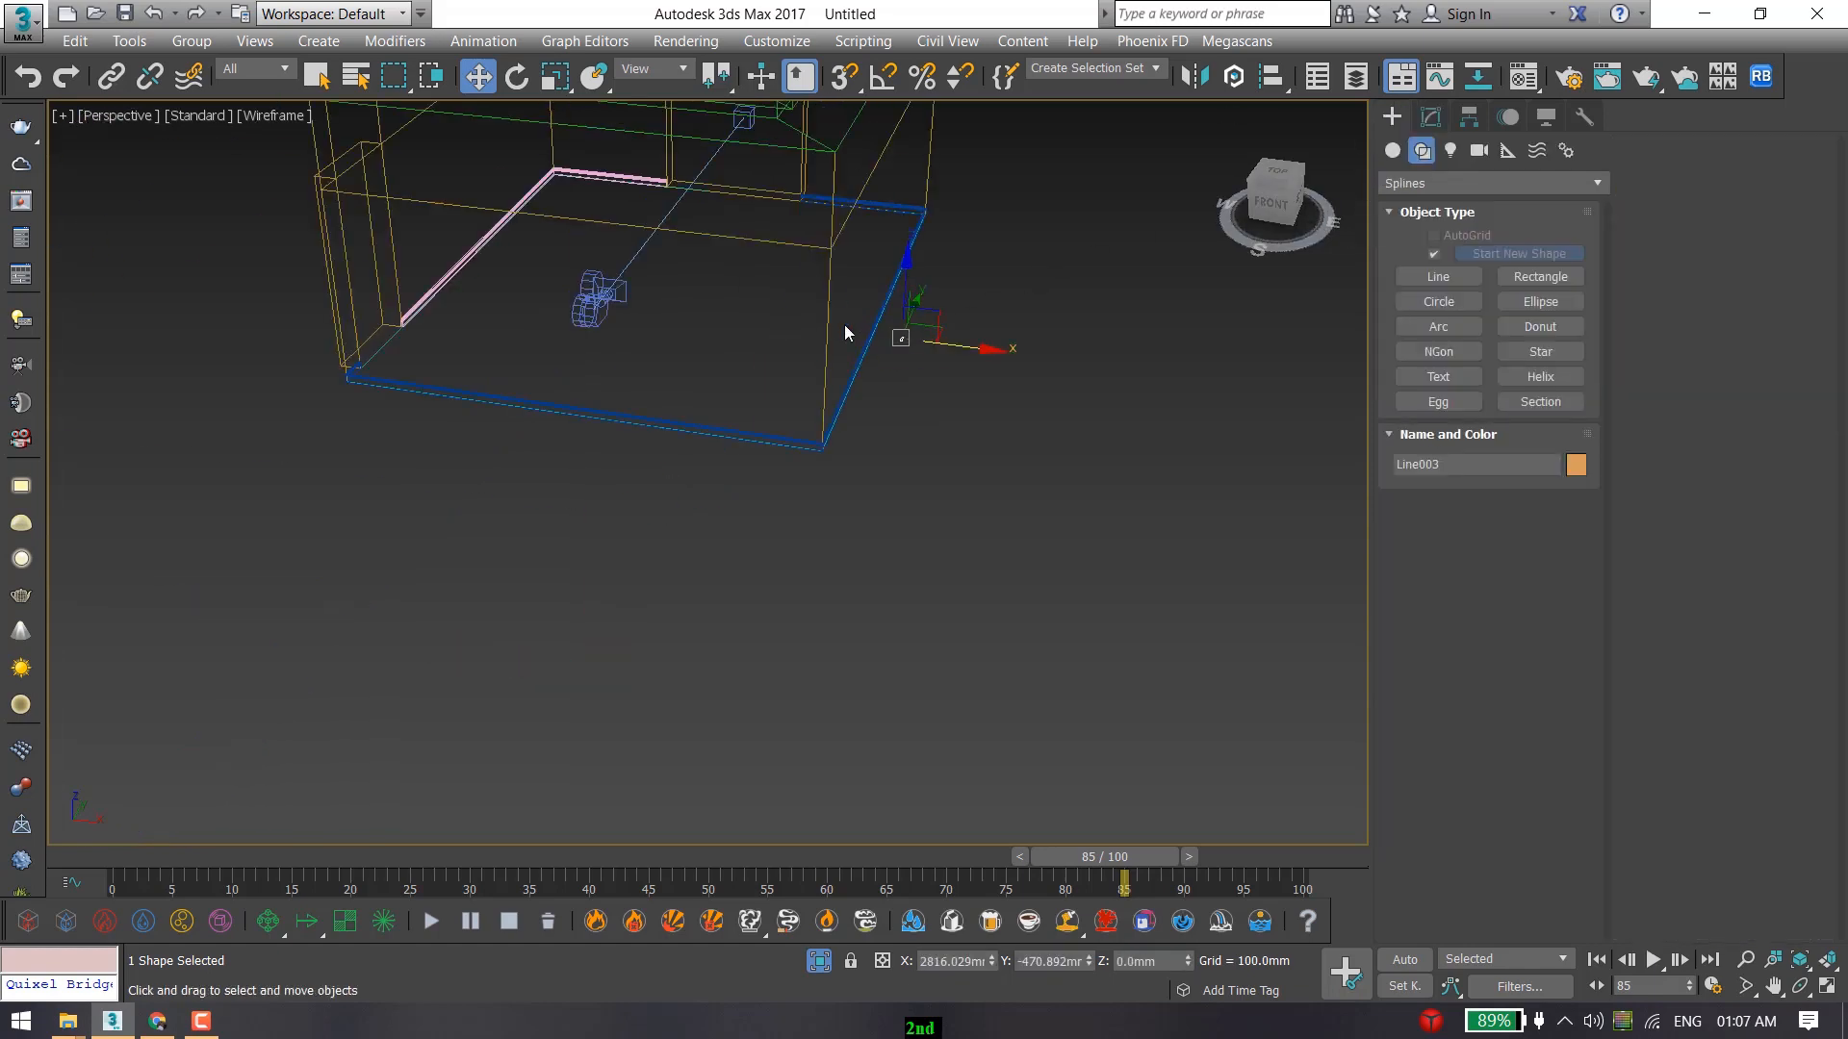
alt+middle_drag(846, 333, 610, 466)
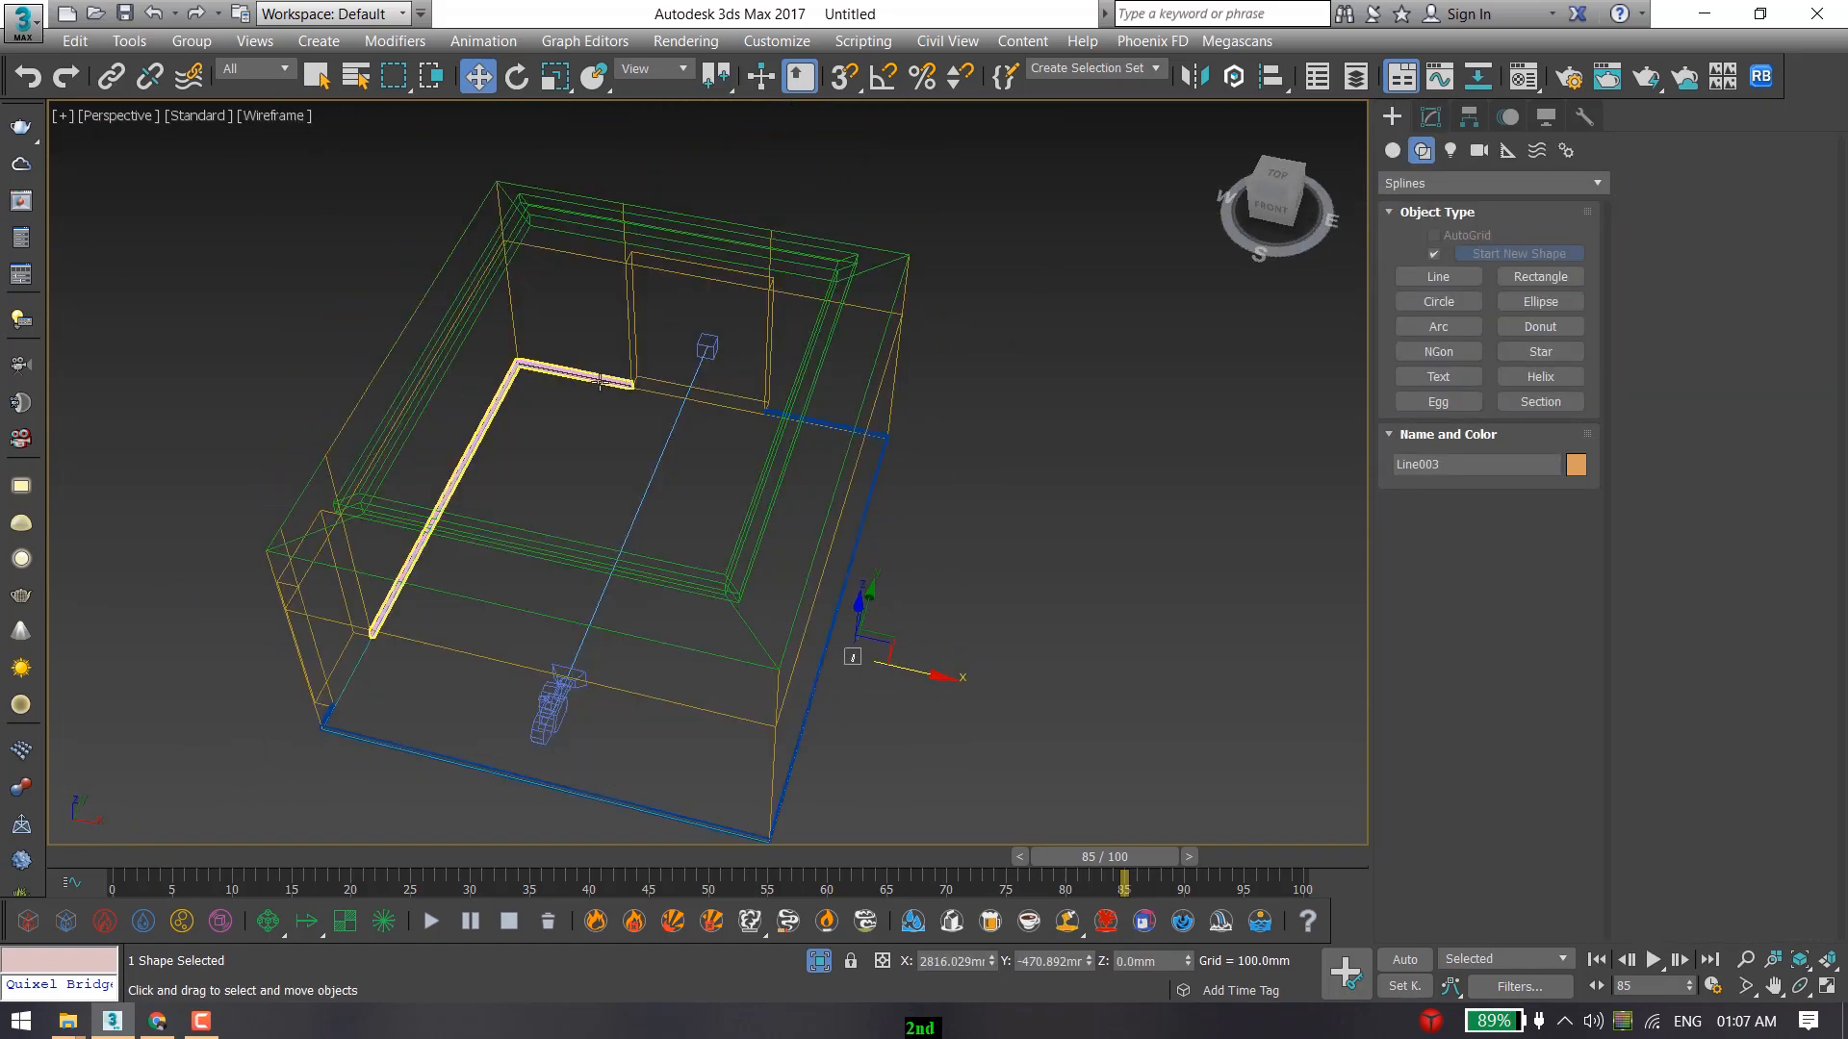
ctrl+click(602, 382)
right_click(607, 383)
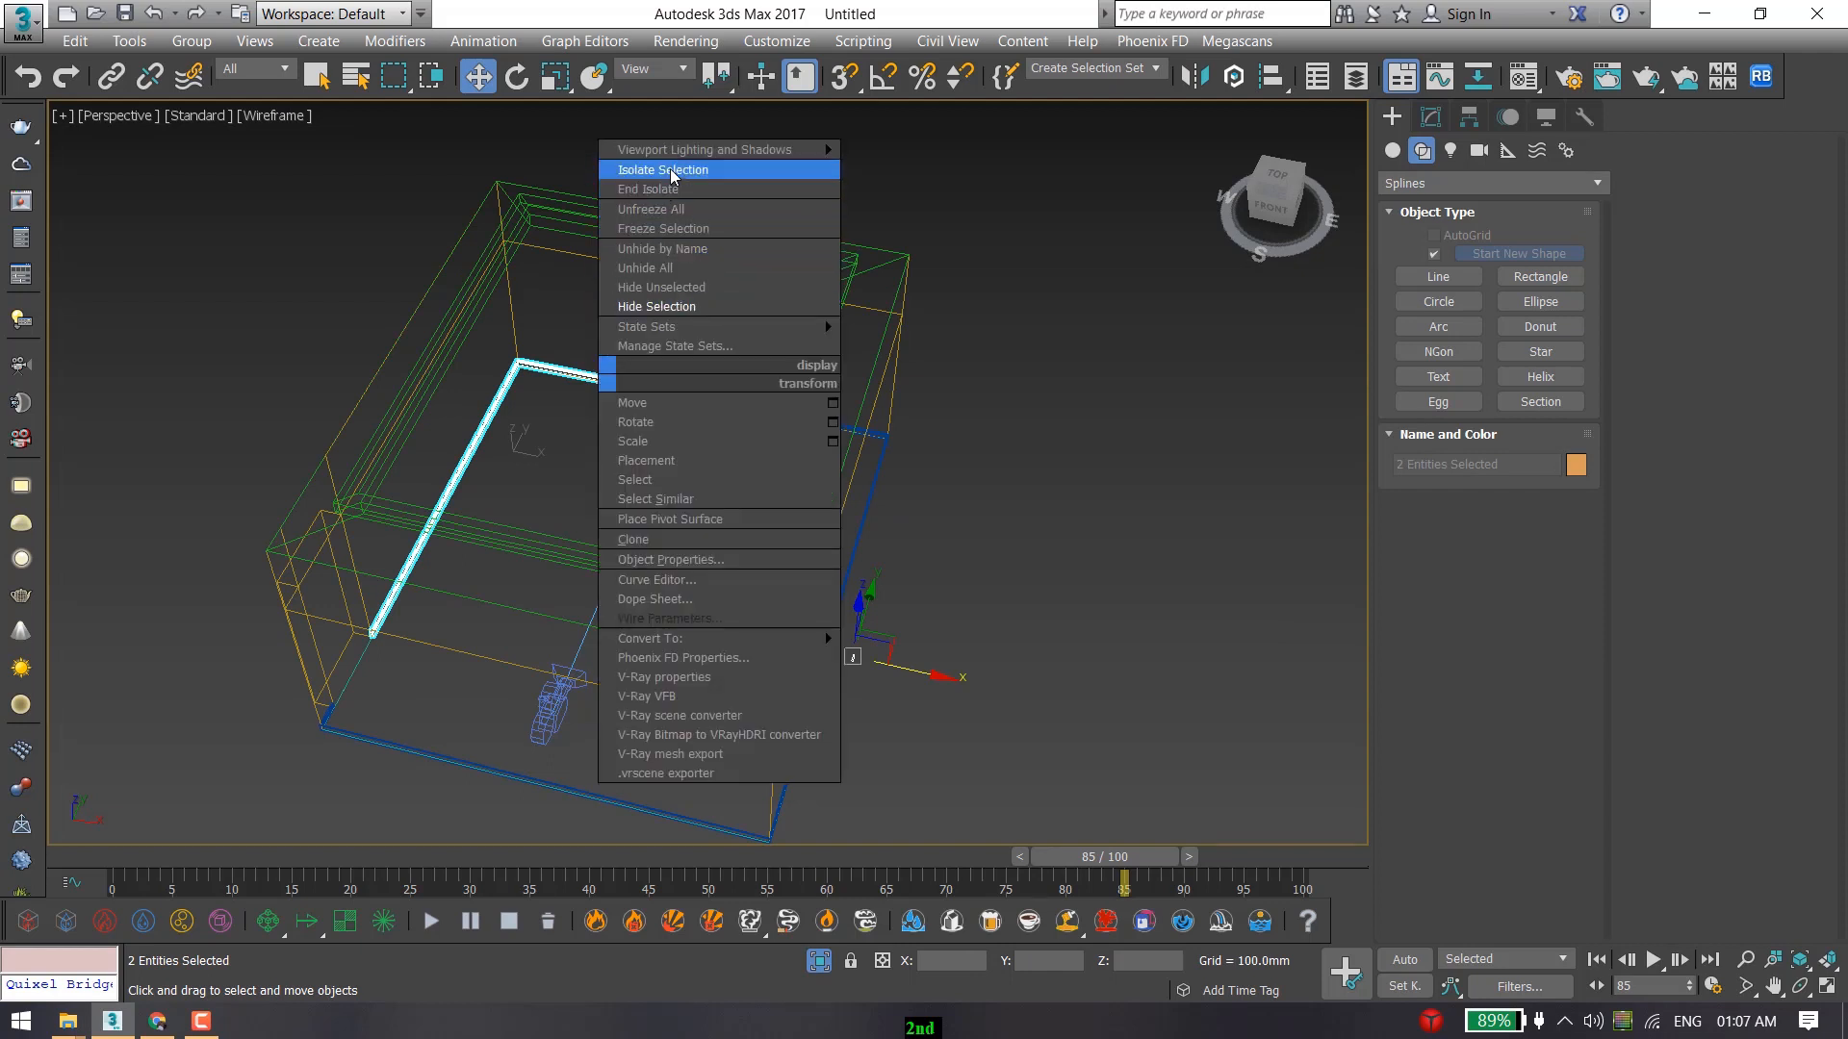
click(703, 170)
click(1097, 638)
click(1083, 700)
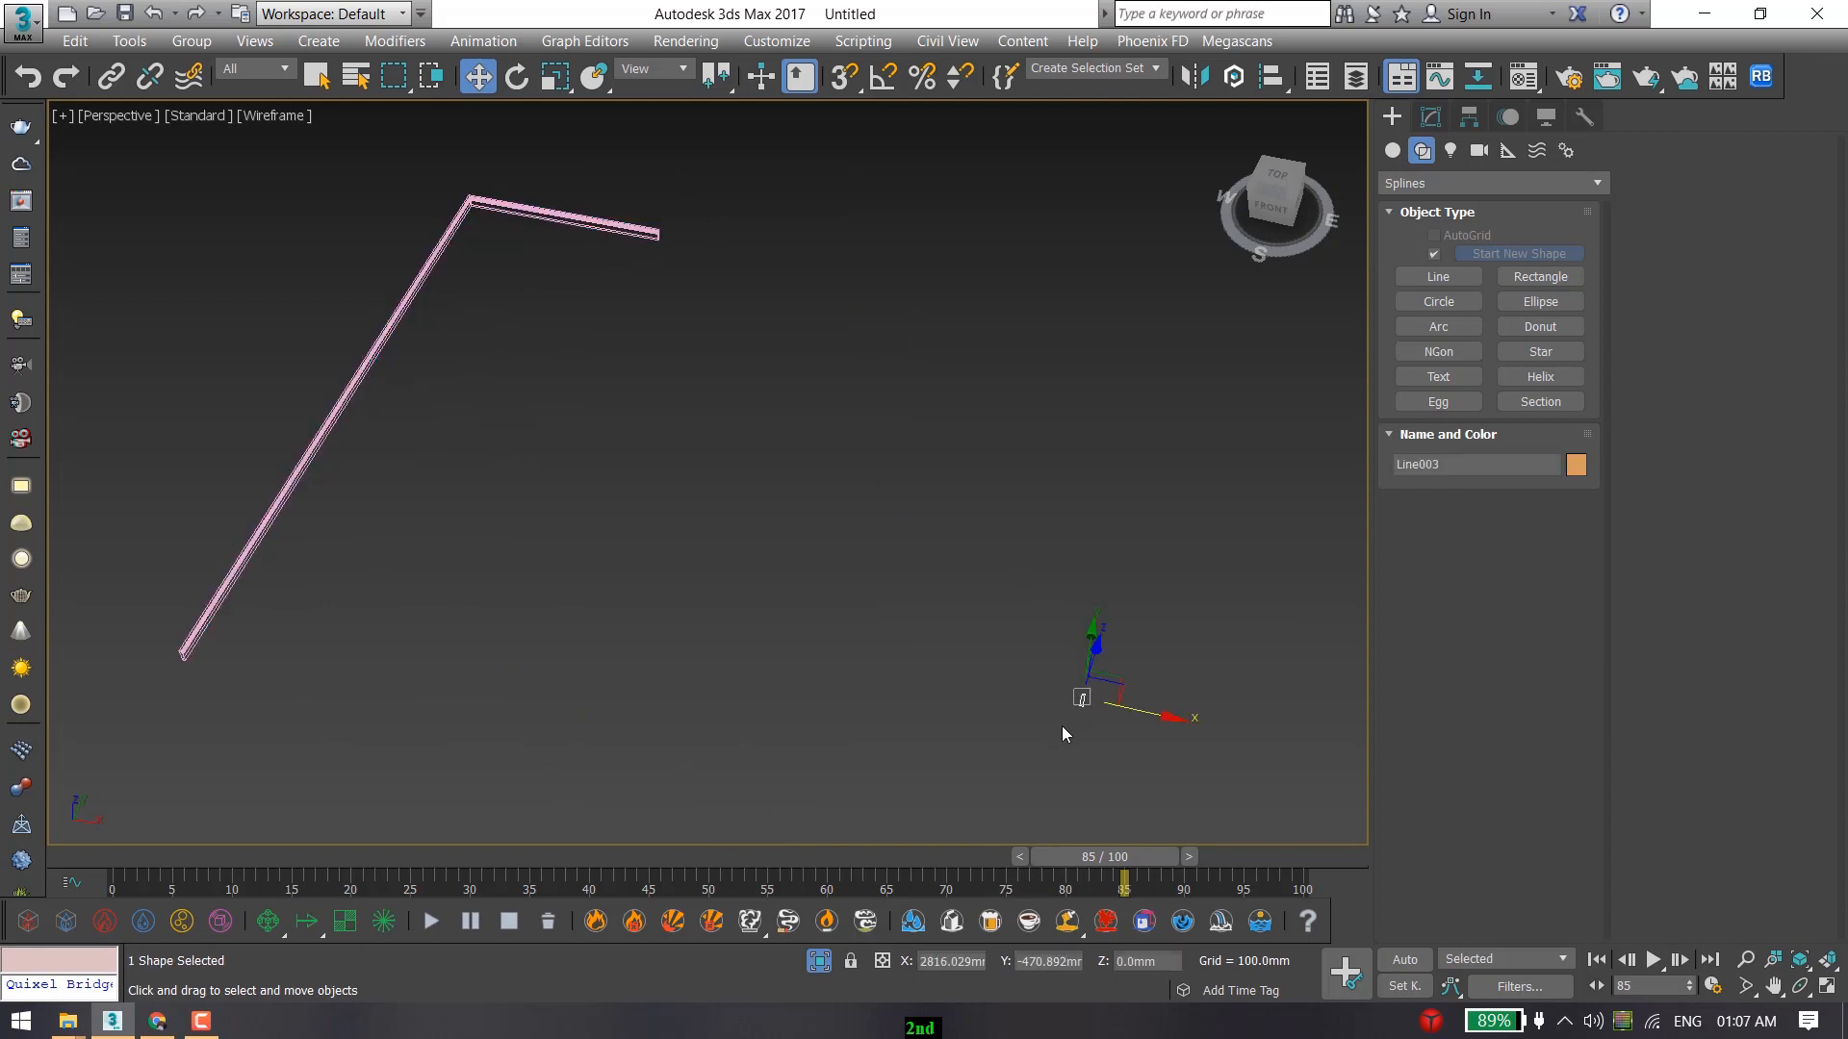
Move the Line003 profile beside the free end of the Line001 skirting, to about X -2291.6 mm, Y -1685.3 mm.
drag(1123, 715, 366, 618)
middle_drag(443, 631, 739, 618)
scroll(661, 593, up, 3)
scroll(601, 630, up, 5)
key(F3)
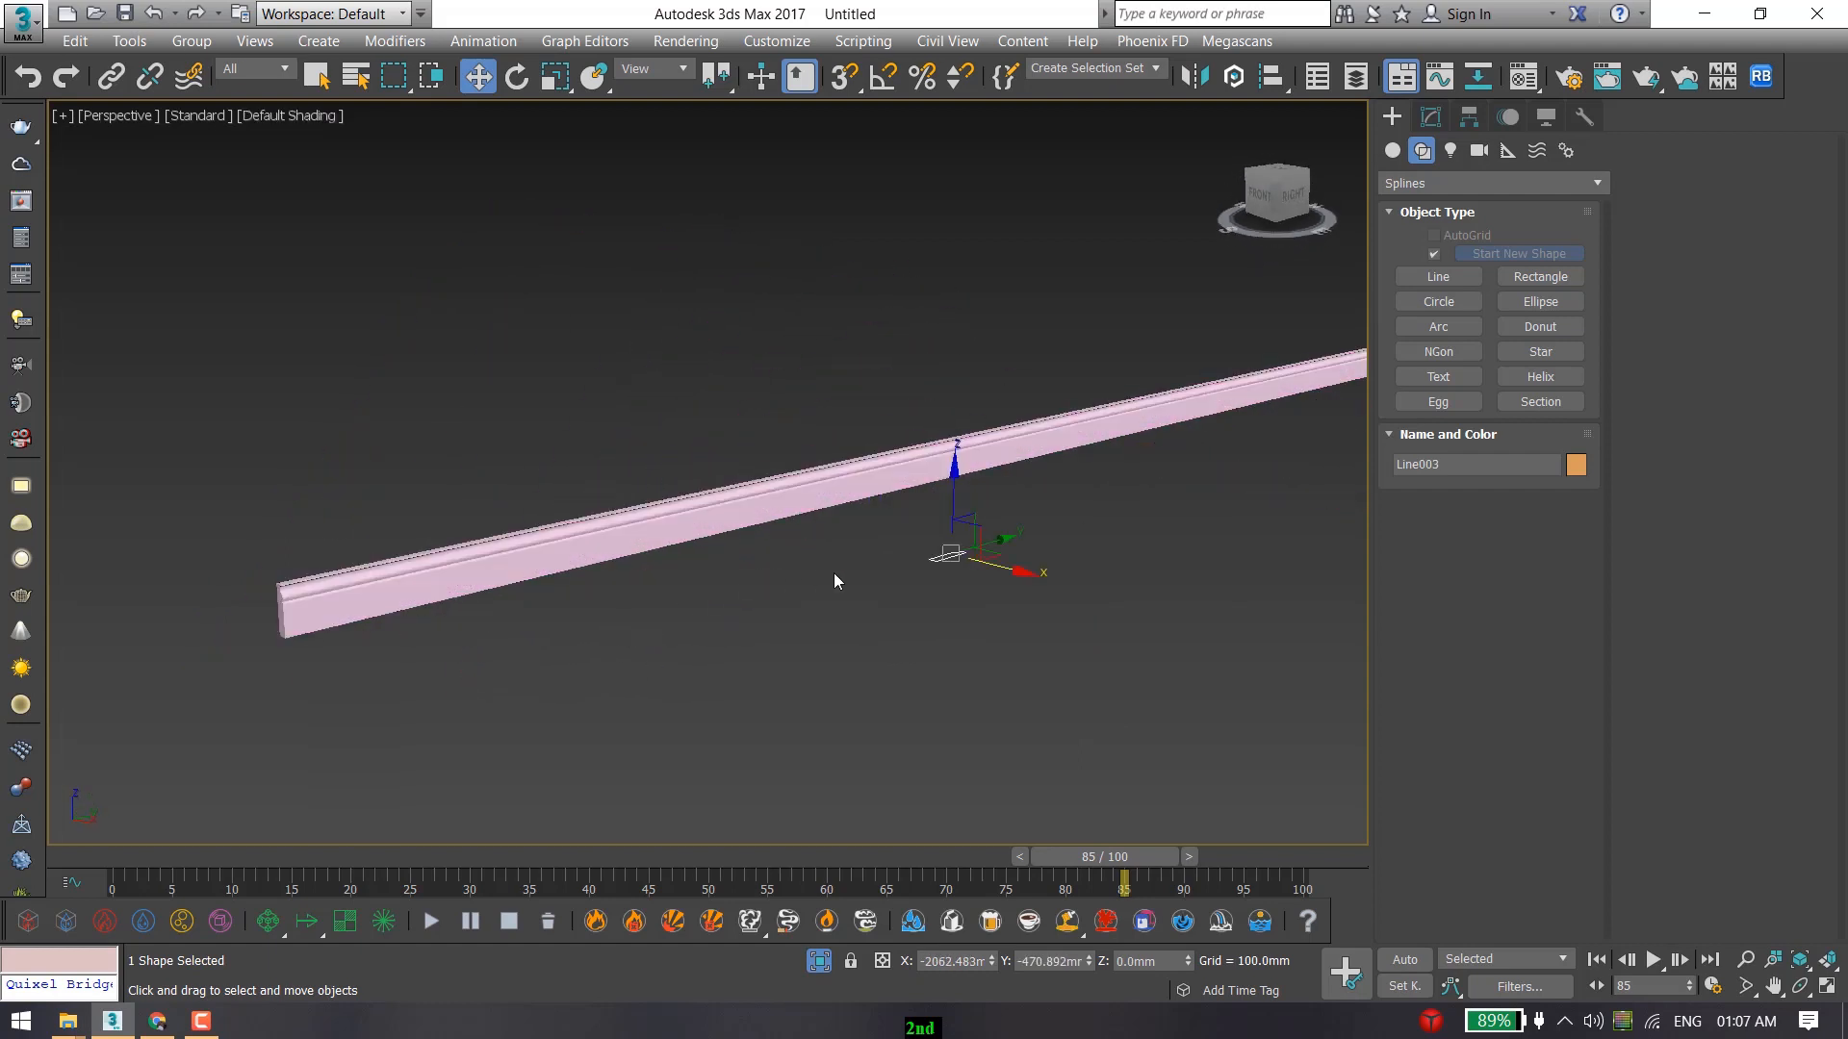
drag(931, 569, 374, 658)
alt+middle_drag(343, 668, 363, 687)
scroll(674, 653, up, 4)
scroll(820, 606, up, 3)
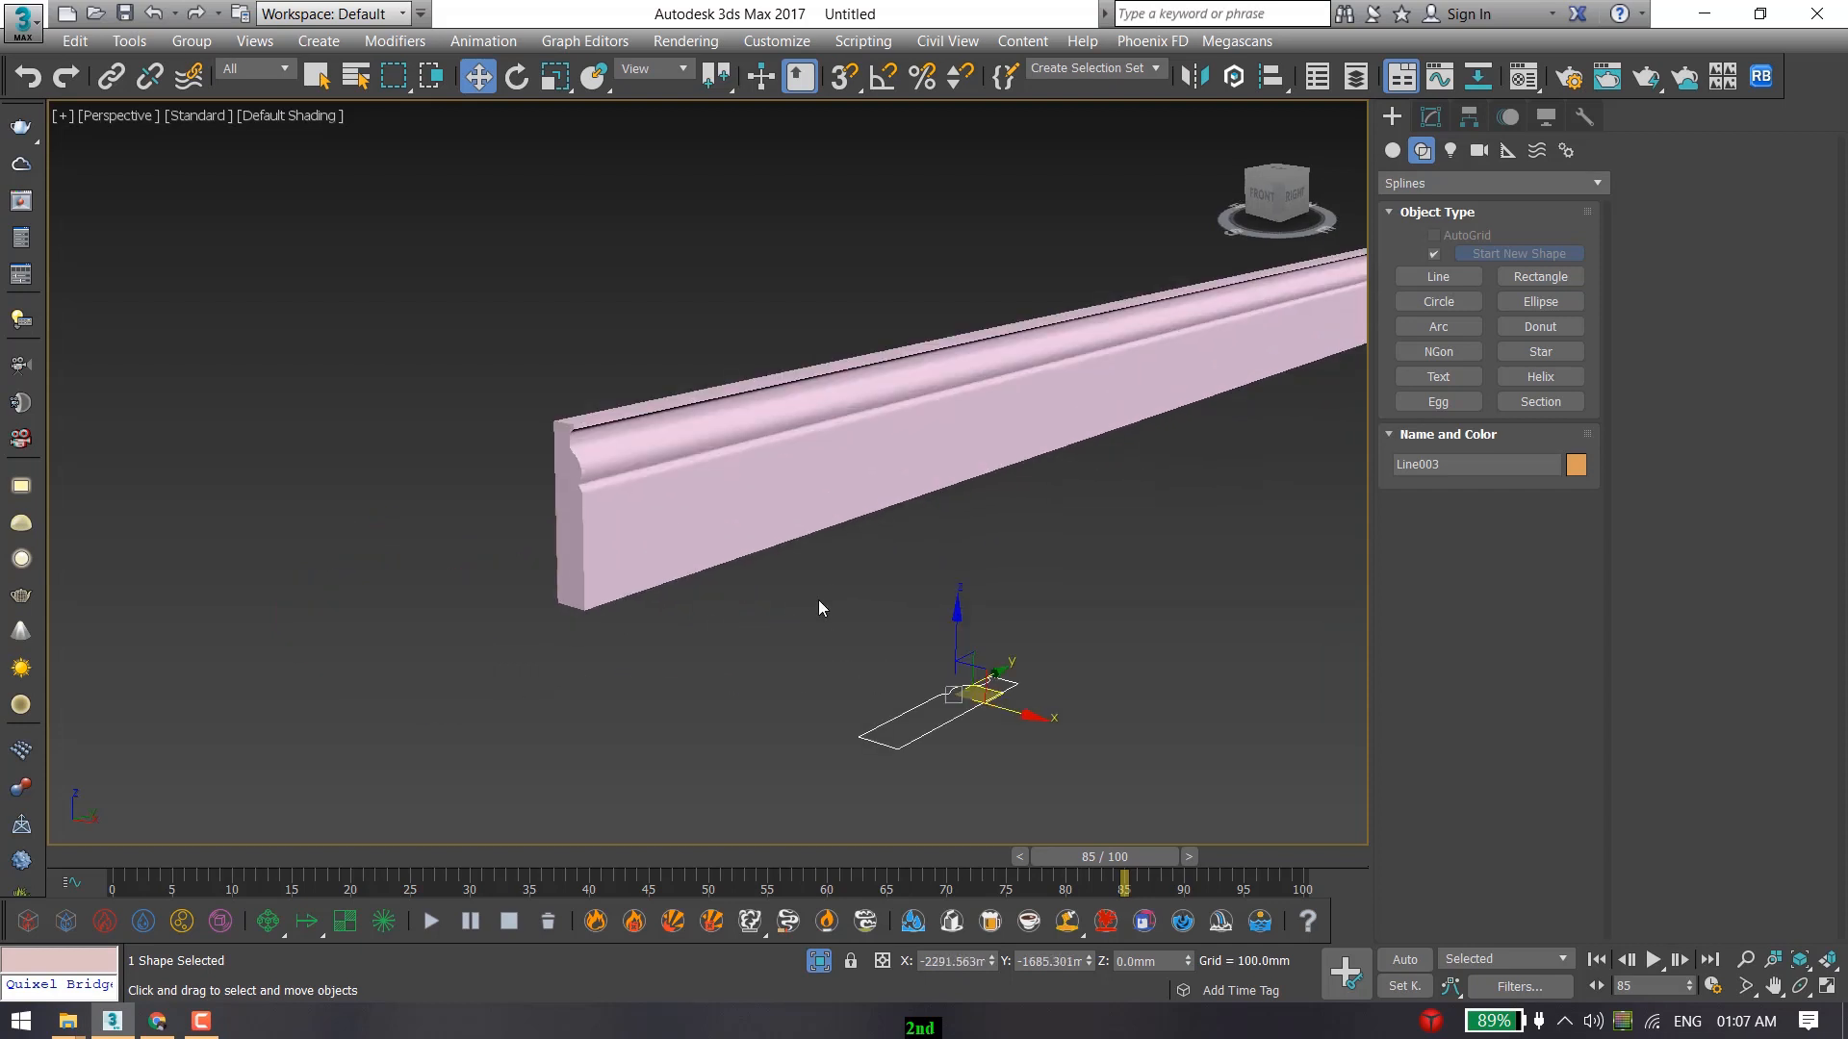
Shift the Line003 profile's two back-edge vertices slightly along X to adjust the skirting's thickness.
middle_drag(816, 608, 780, 619)
scroll(812, 618, up, 1)
click(793, 626)
click(947, 687)
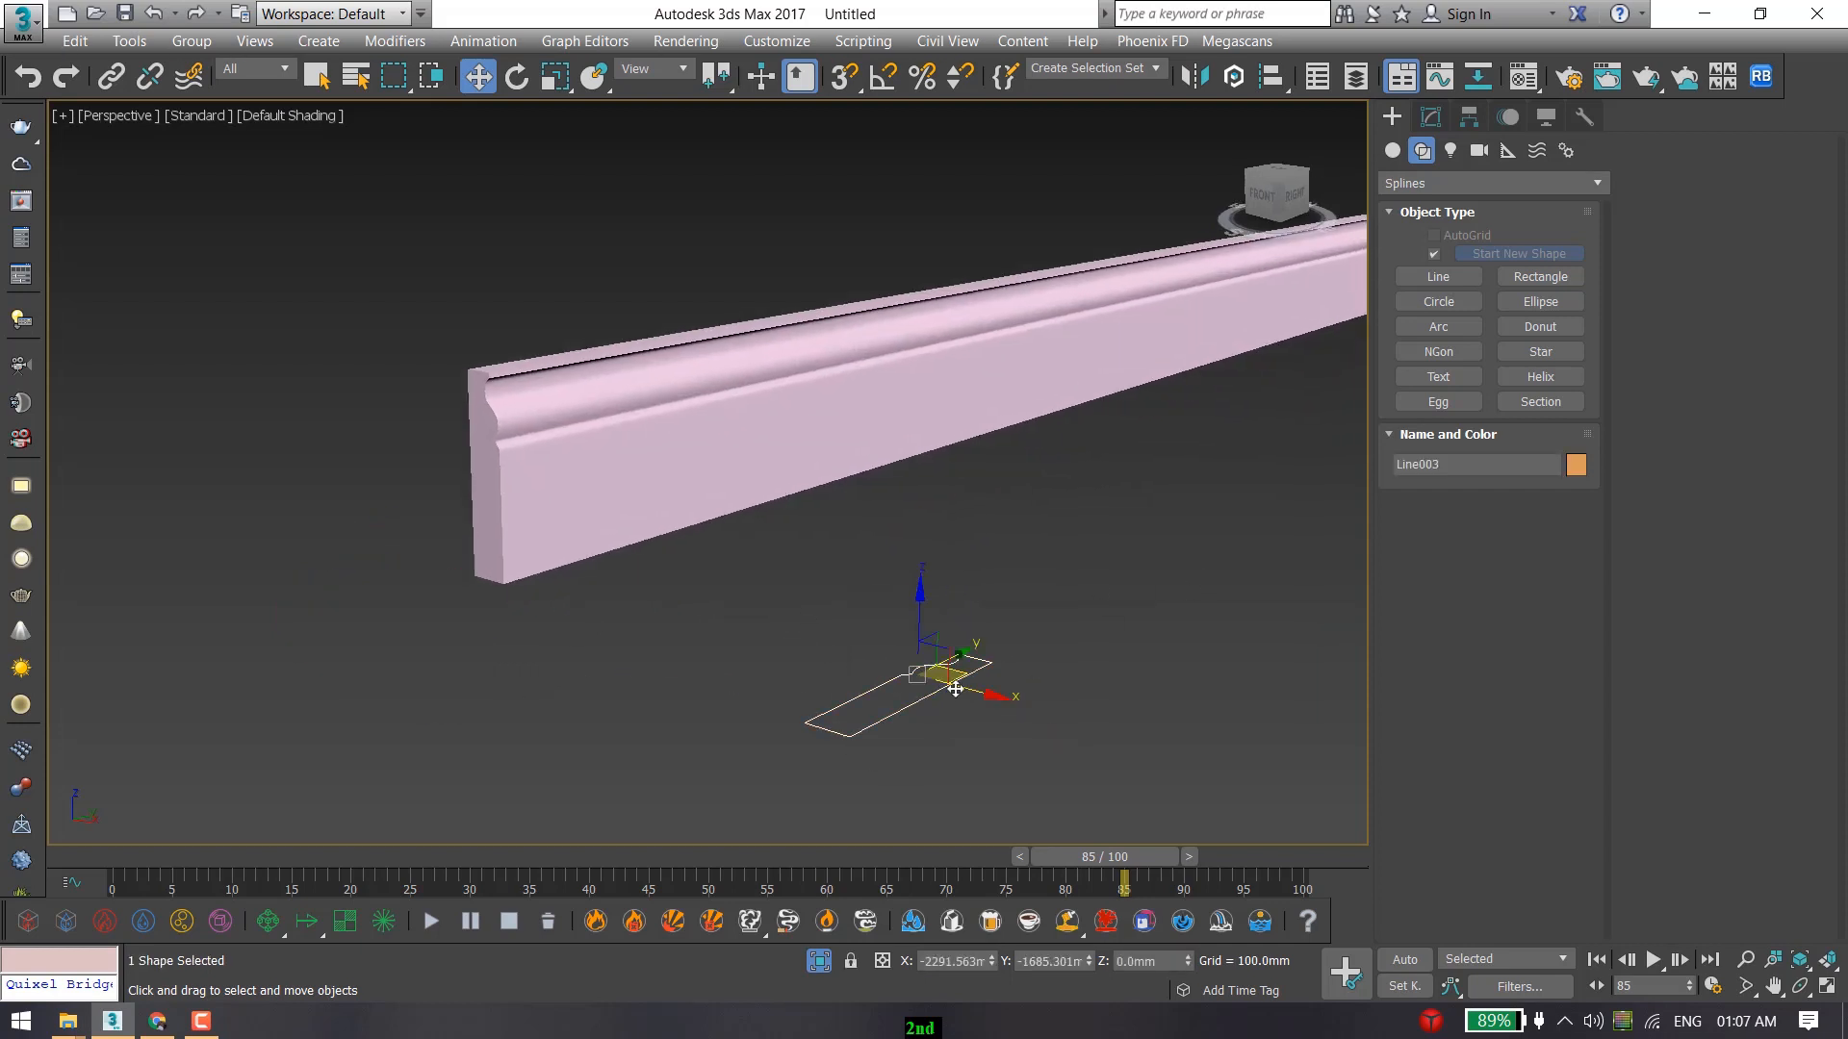
click(1430, 117)
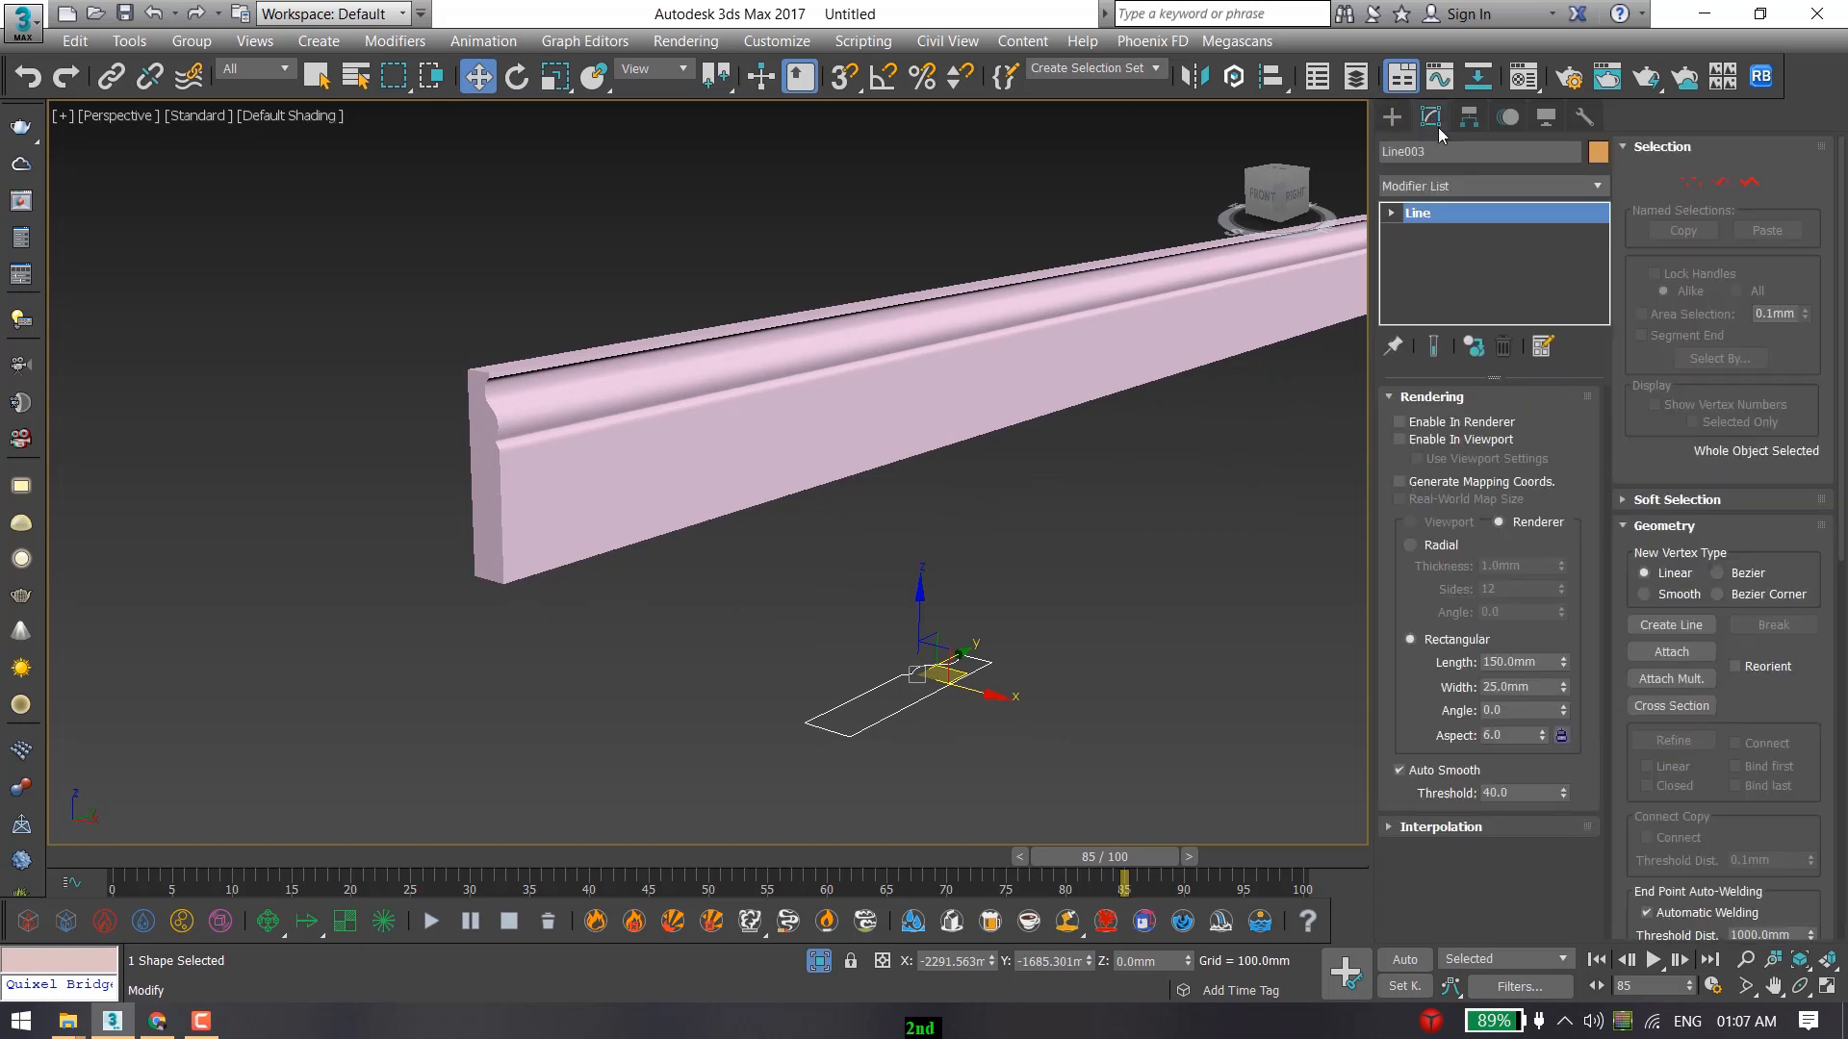
click(1691, 183)
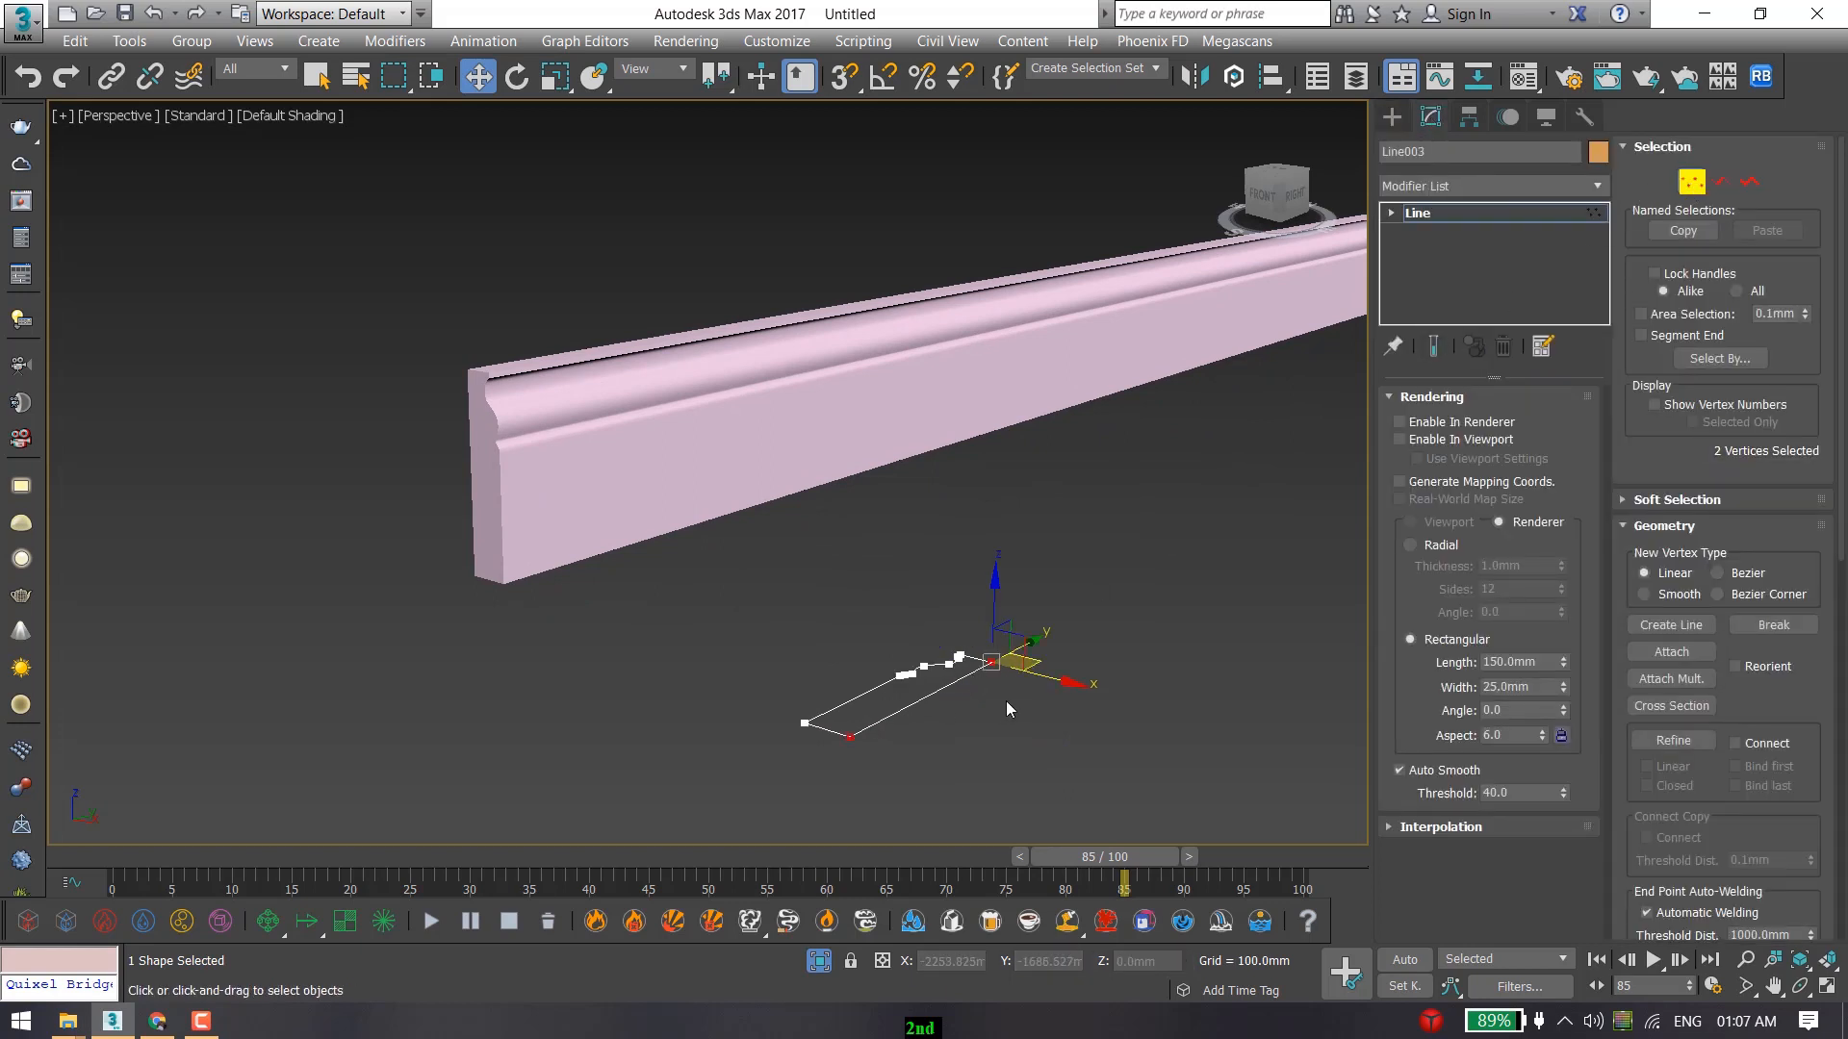
alt+middle_drag(956, 754, 1026, 729)
mouse_move(1039, 685)
mouse_down()
mouse_move(1073, 686)
mouse_move(1047, 683)
mouse_up()
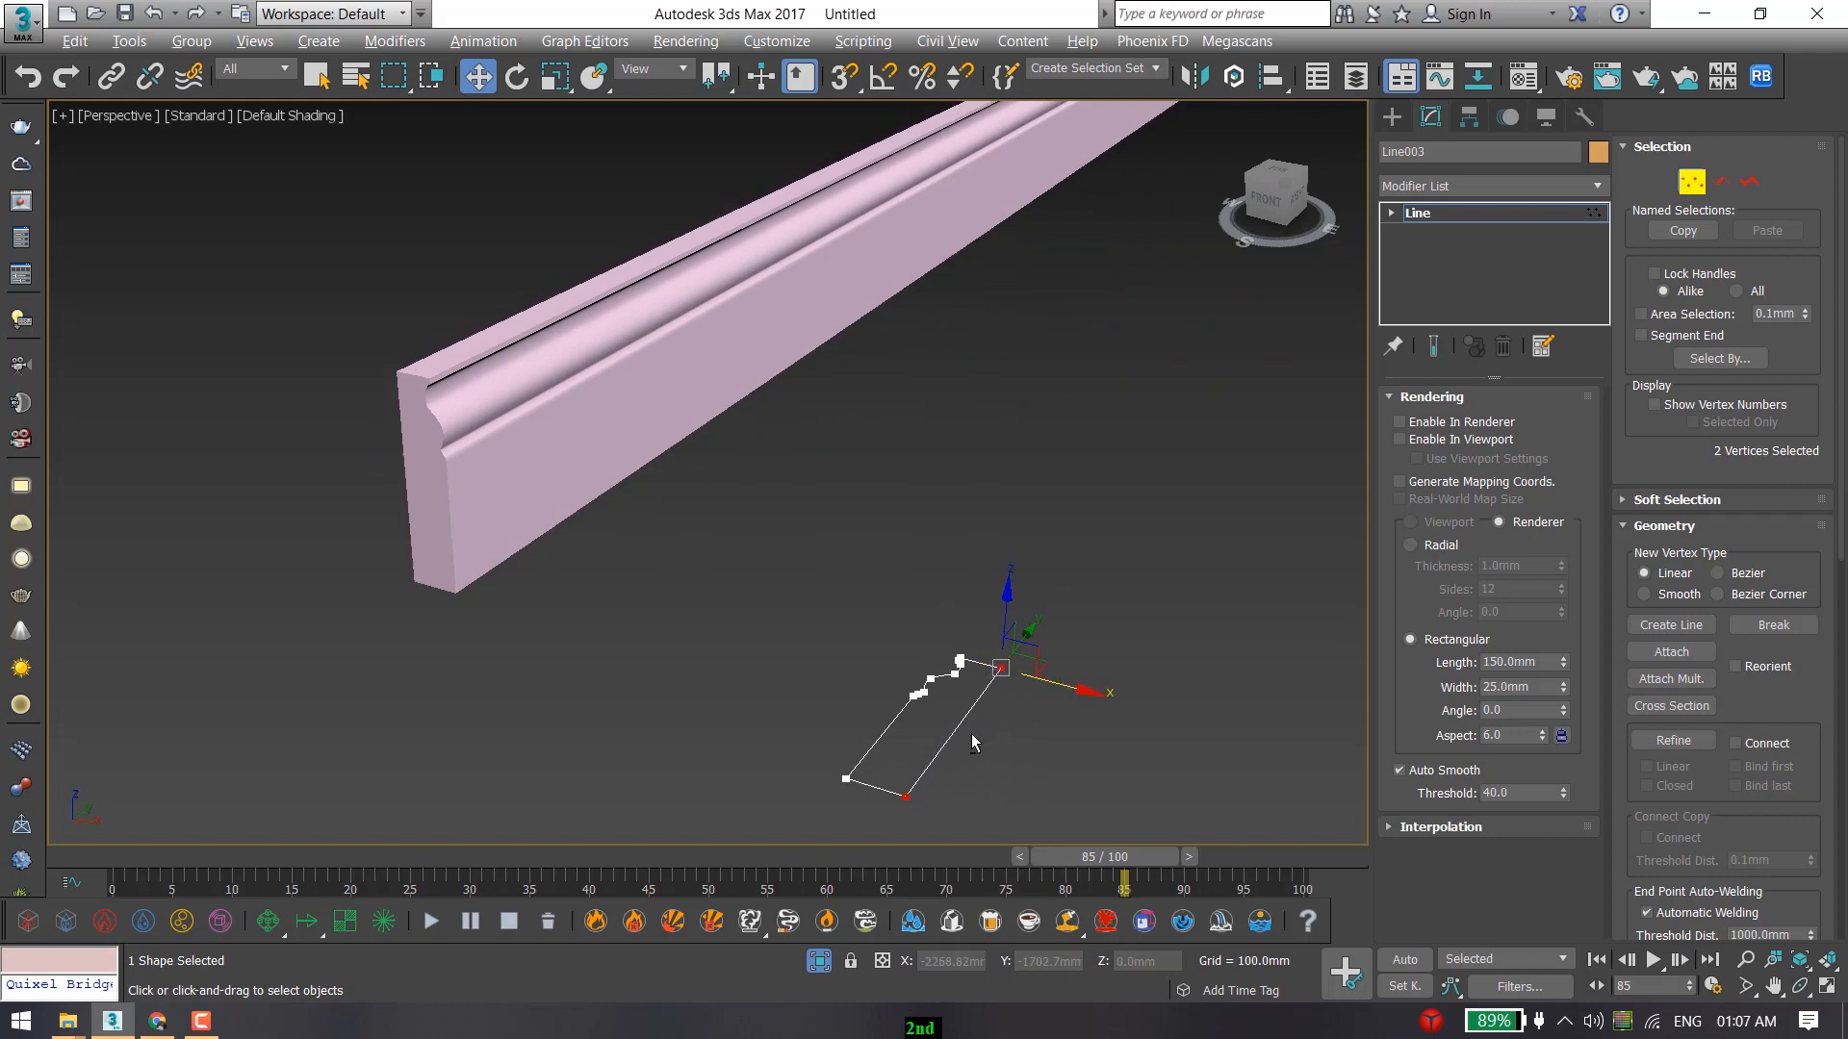
Move the Line003 profile's two base vertices about 30 mm along negative Y to make the skirting taller, ending vertex editing.
alt+middle_drag(971, 738, 1011, 679)
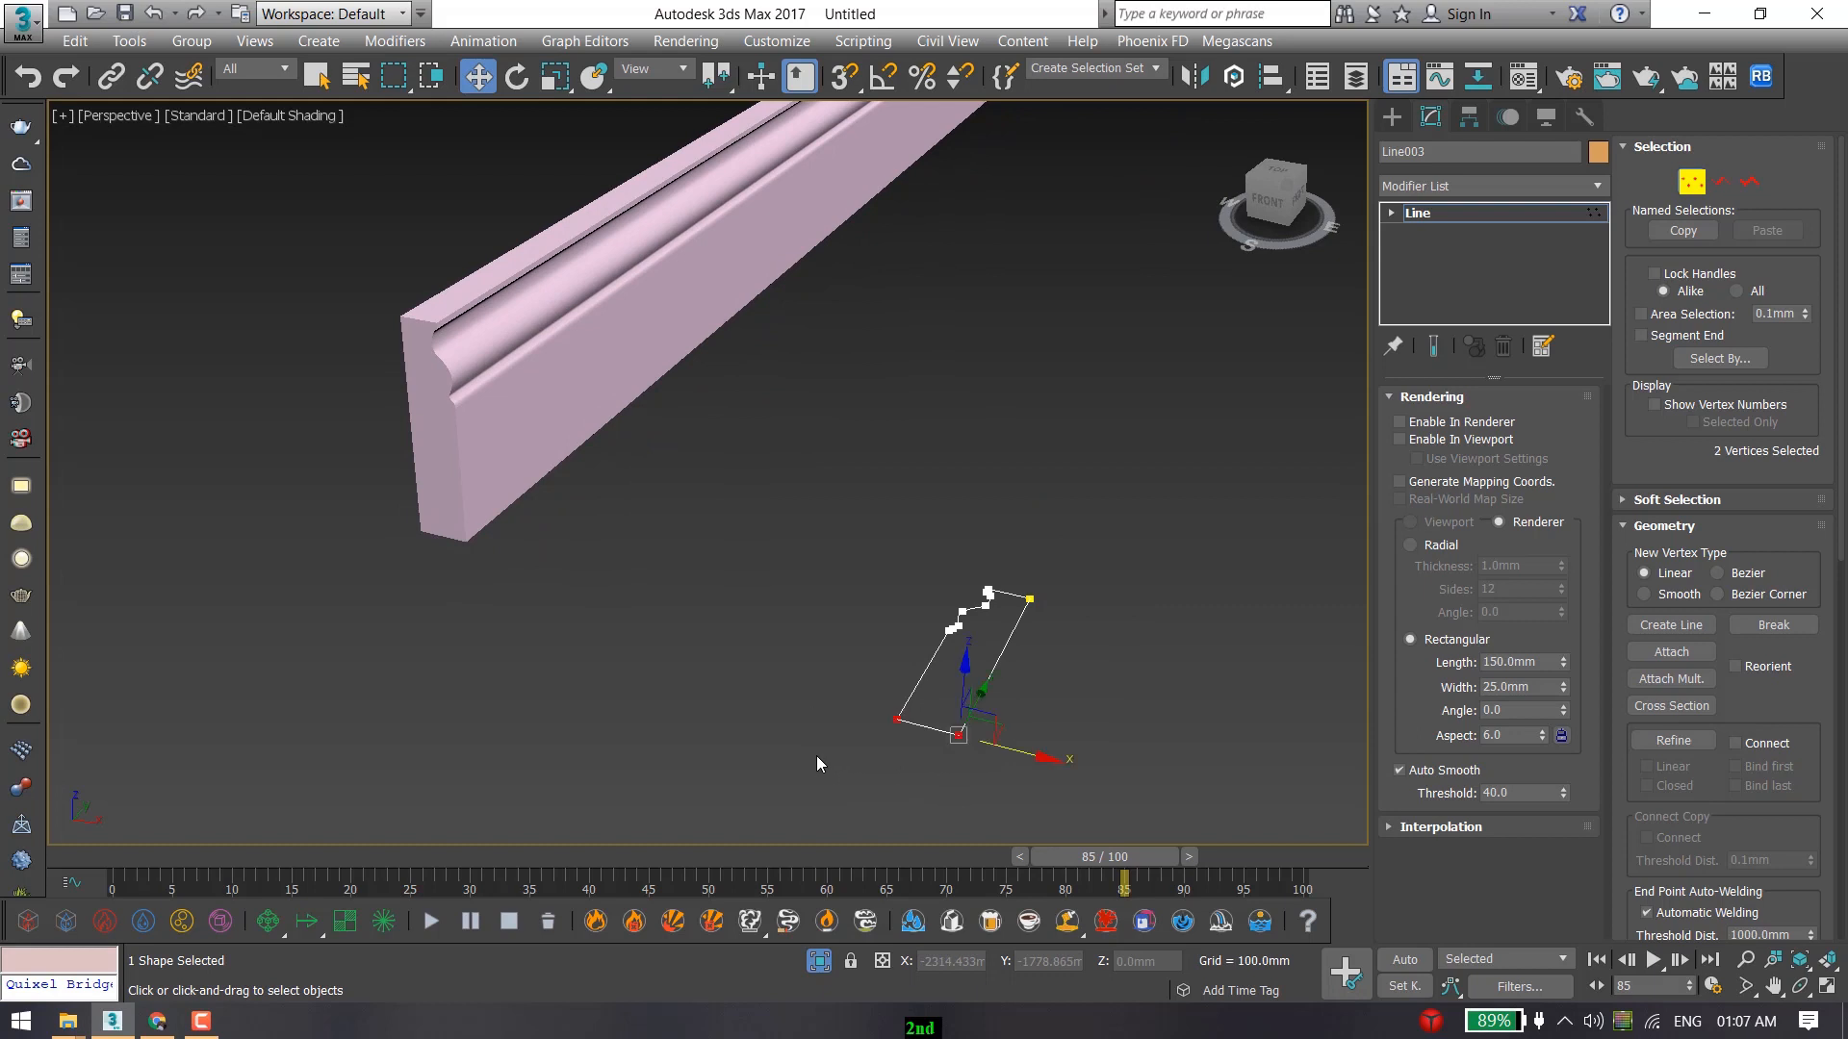
drag(921, 685, 924, 708)
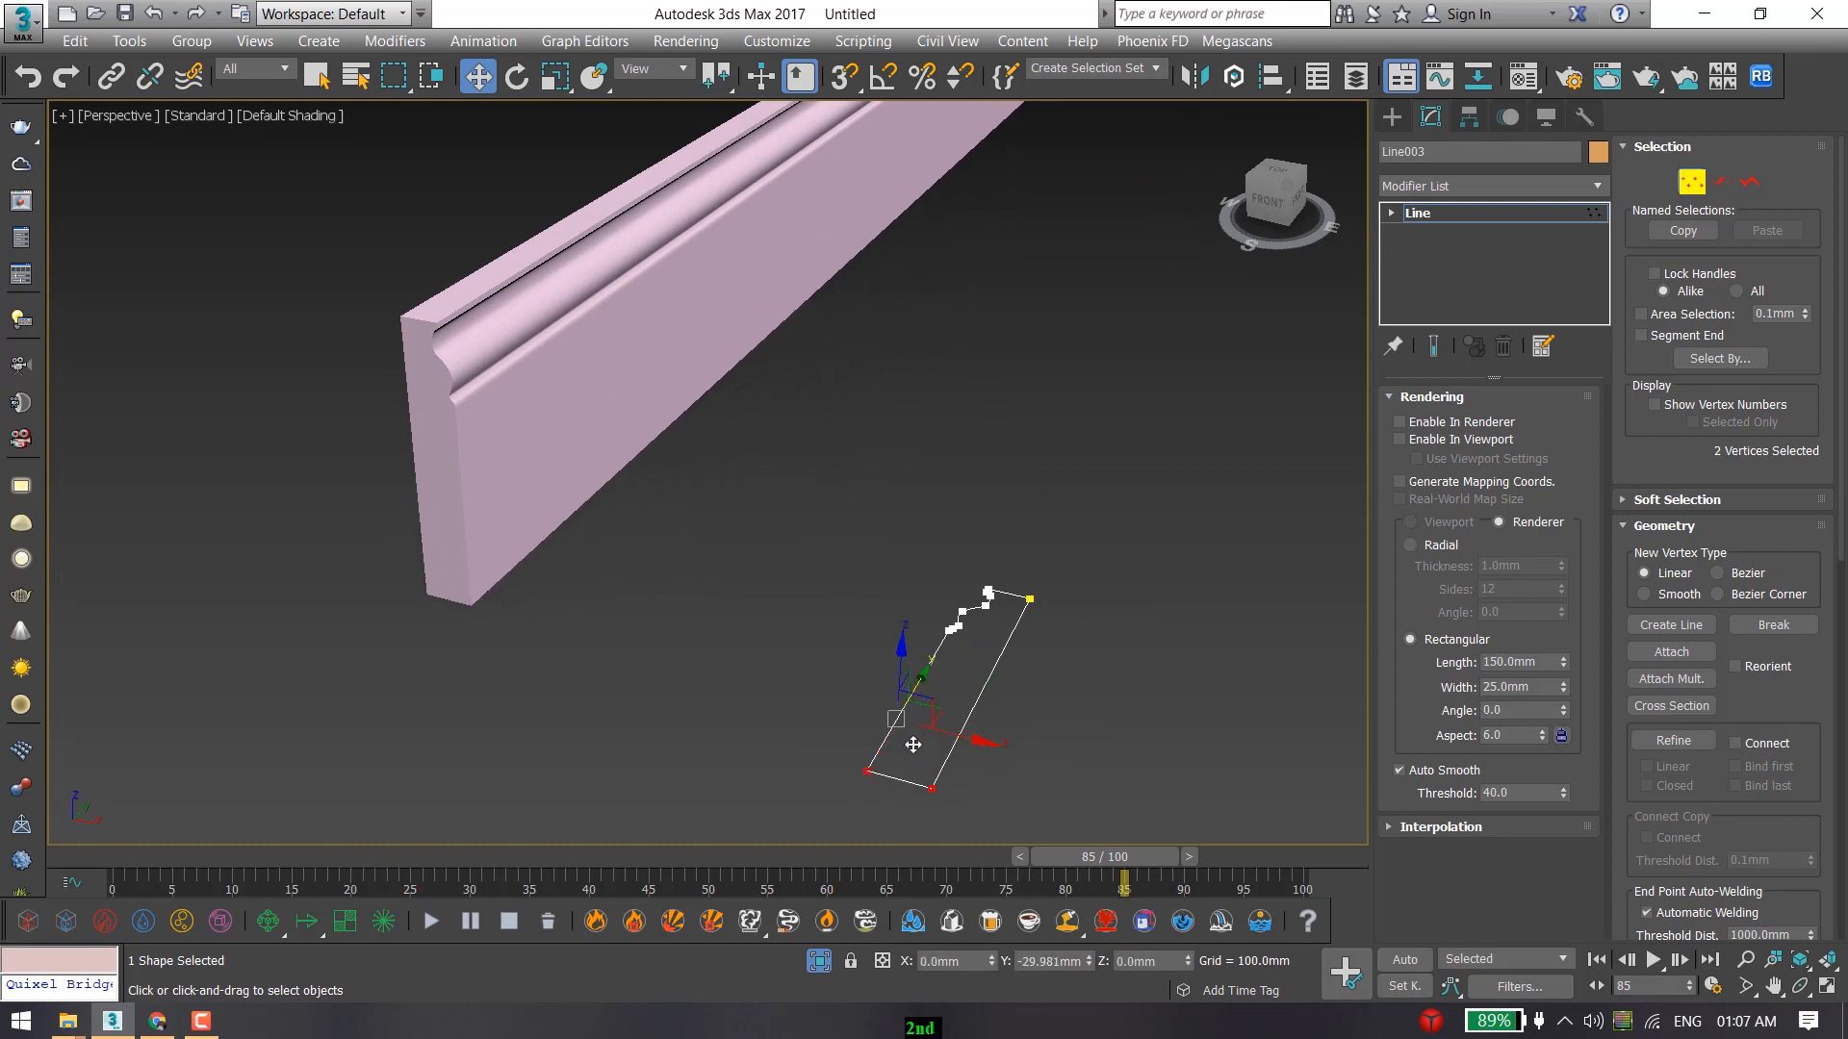
click(1392, 116)
scroll(913, 337, down, 5)
middle_drag(912, 337, 755, 432)
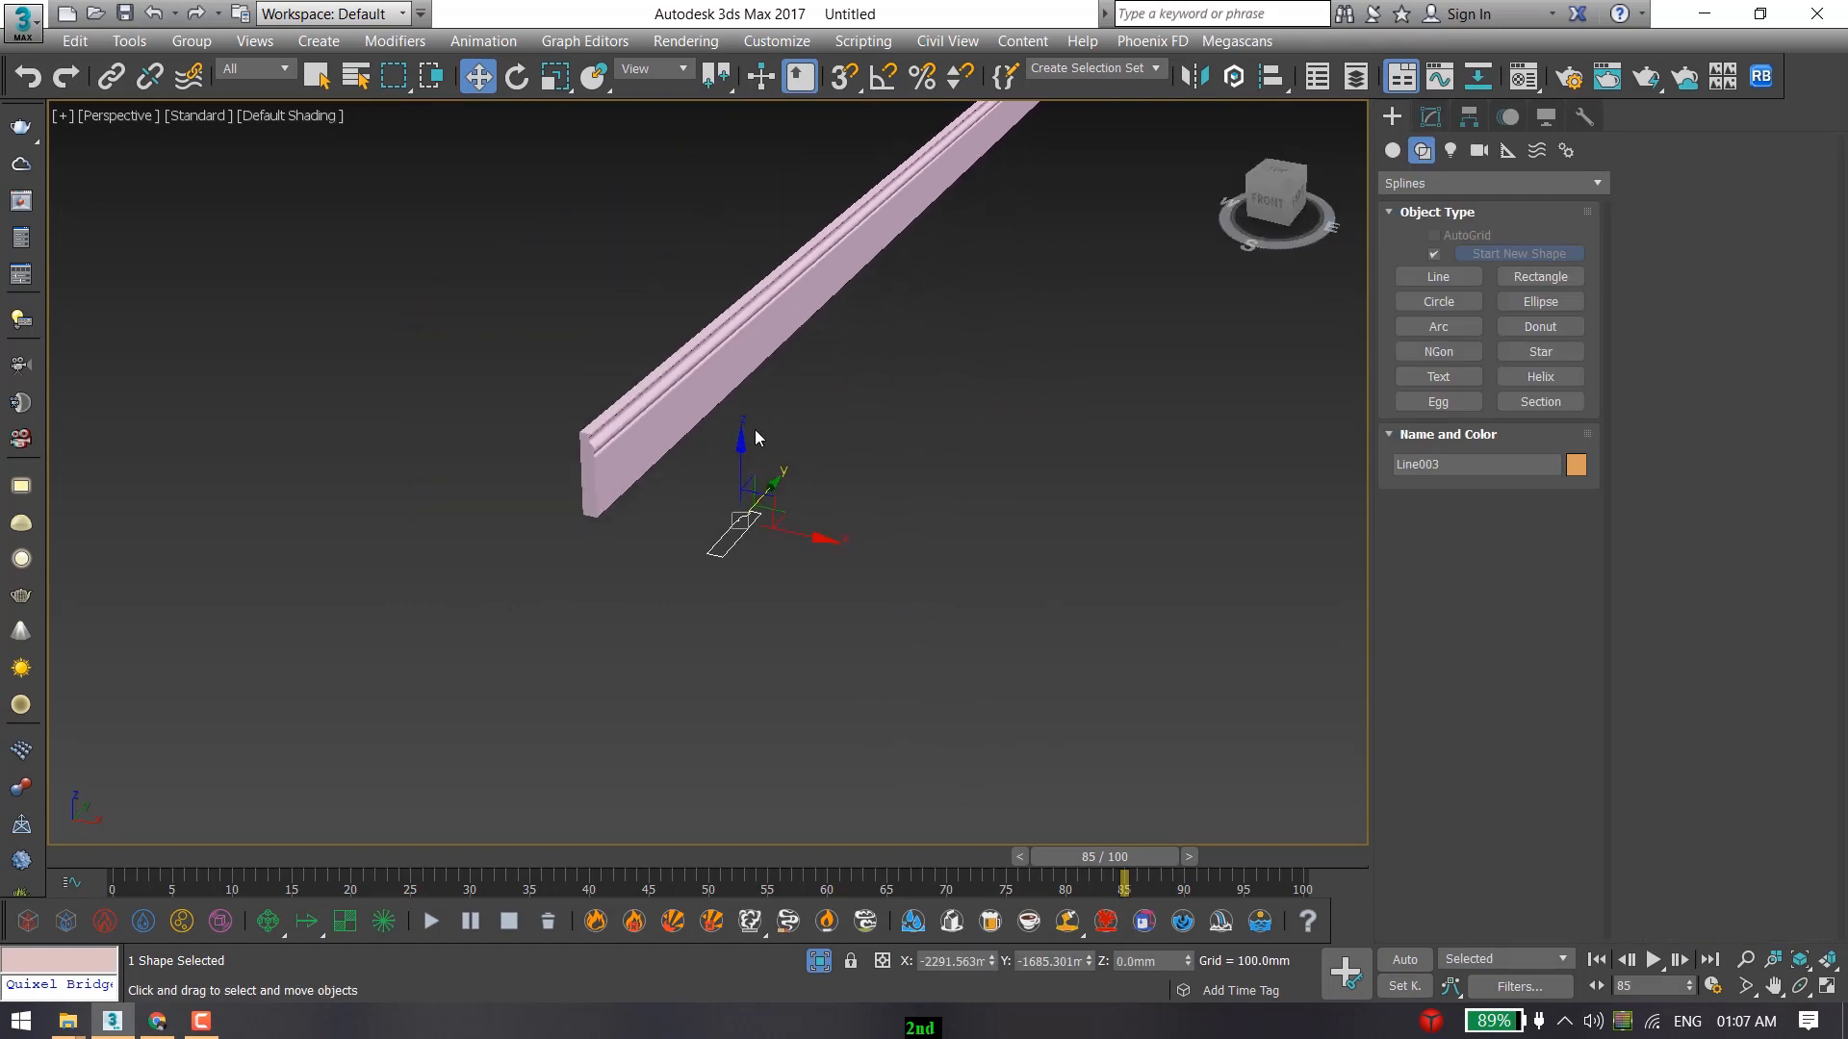
Convert the Line003 profile to an editable poly and end the isolation so the whole room is displayed.
key(alt+e)
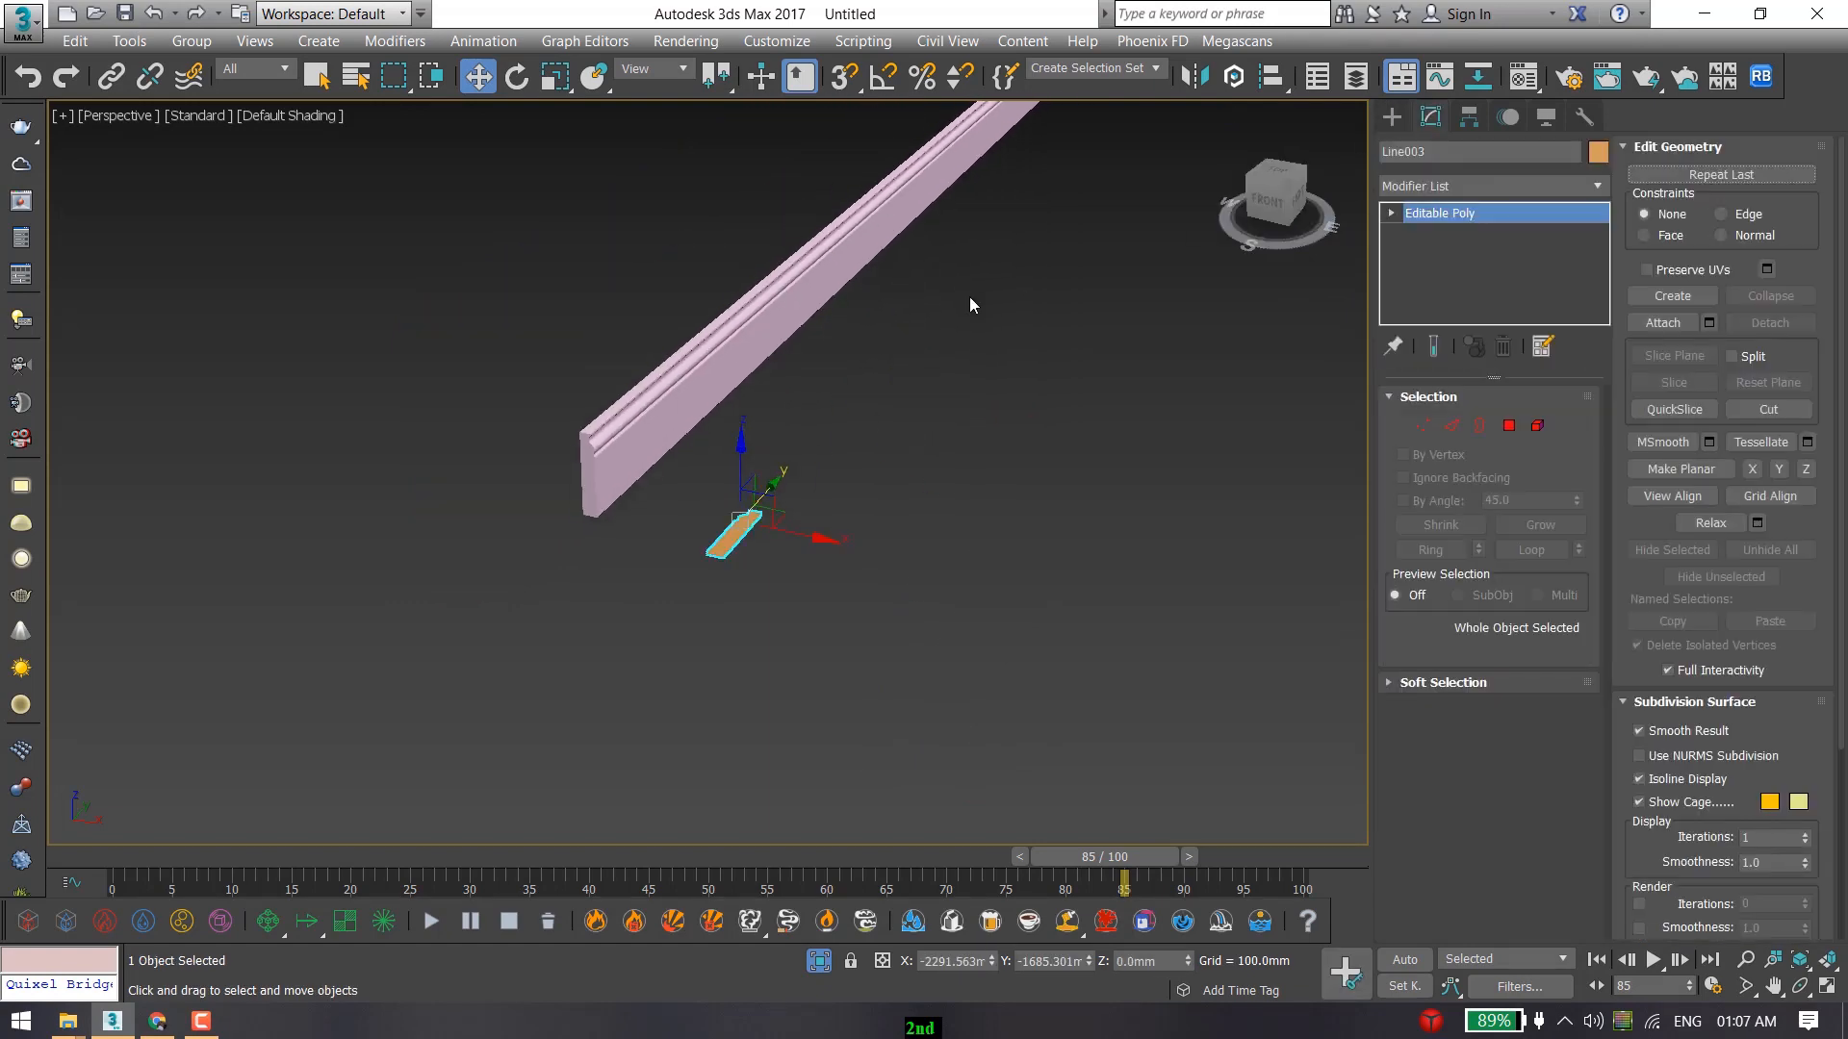
right_click(964, 292)
click(1007, 107)
Select both skirting objects in the front view and raise them about 27.7 mm onto the floor line.
key(f)
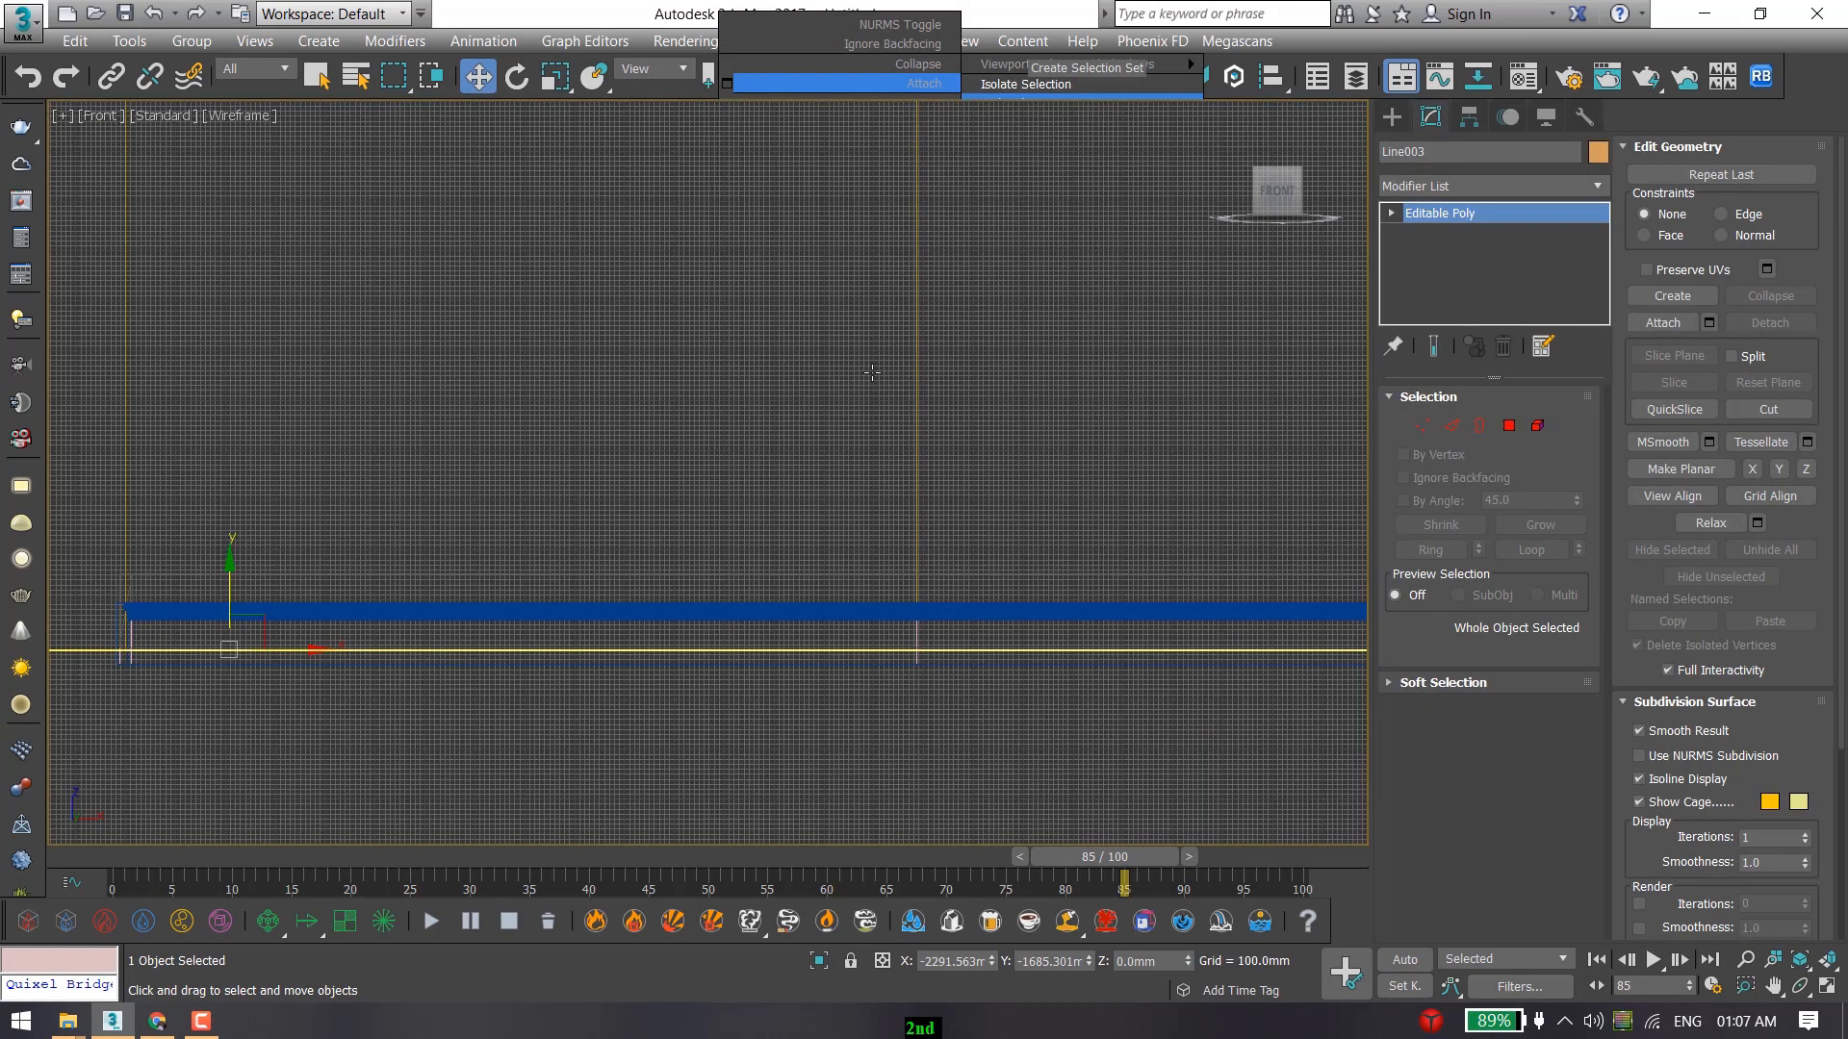
key(z)
scroll(741, 539, down, 4)
scroll(739, 546, up, 4)
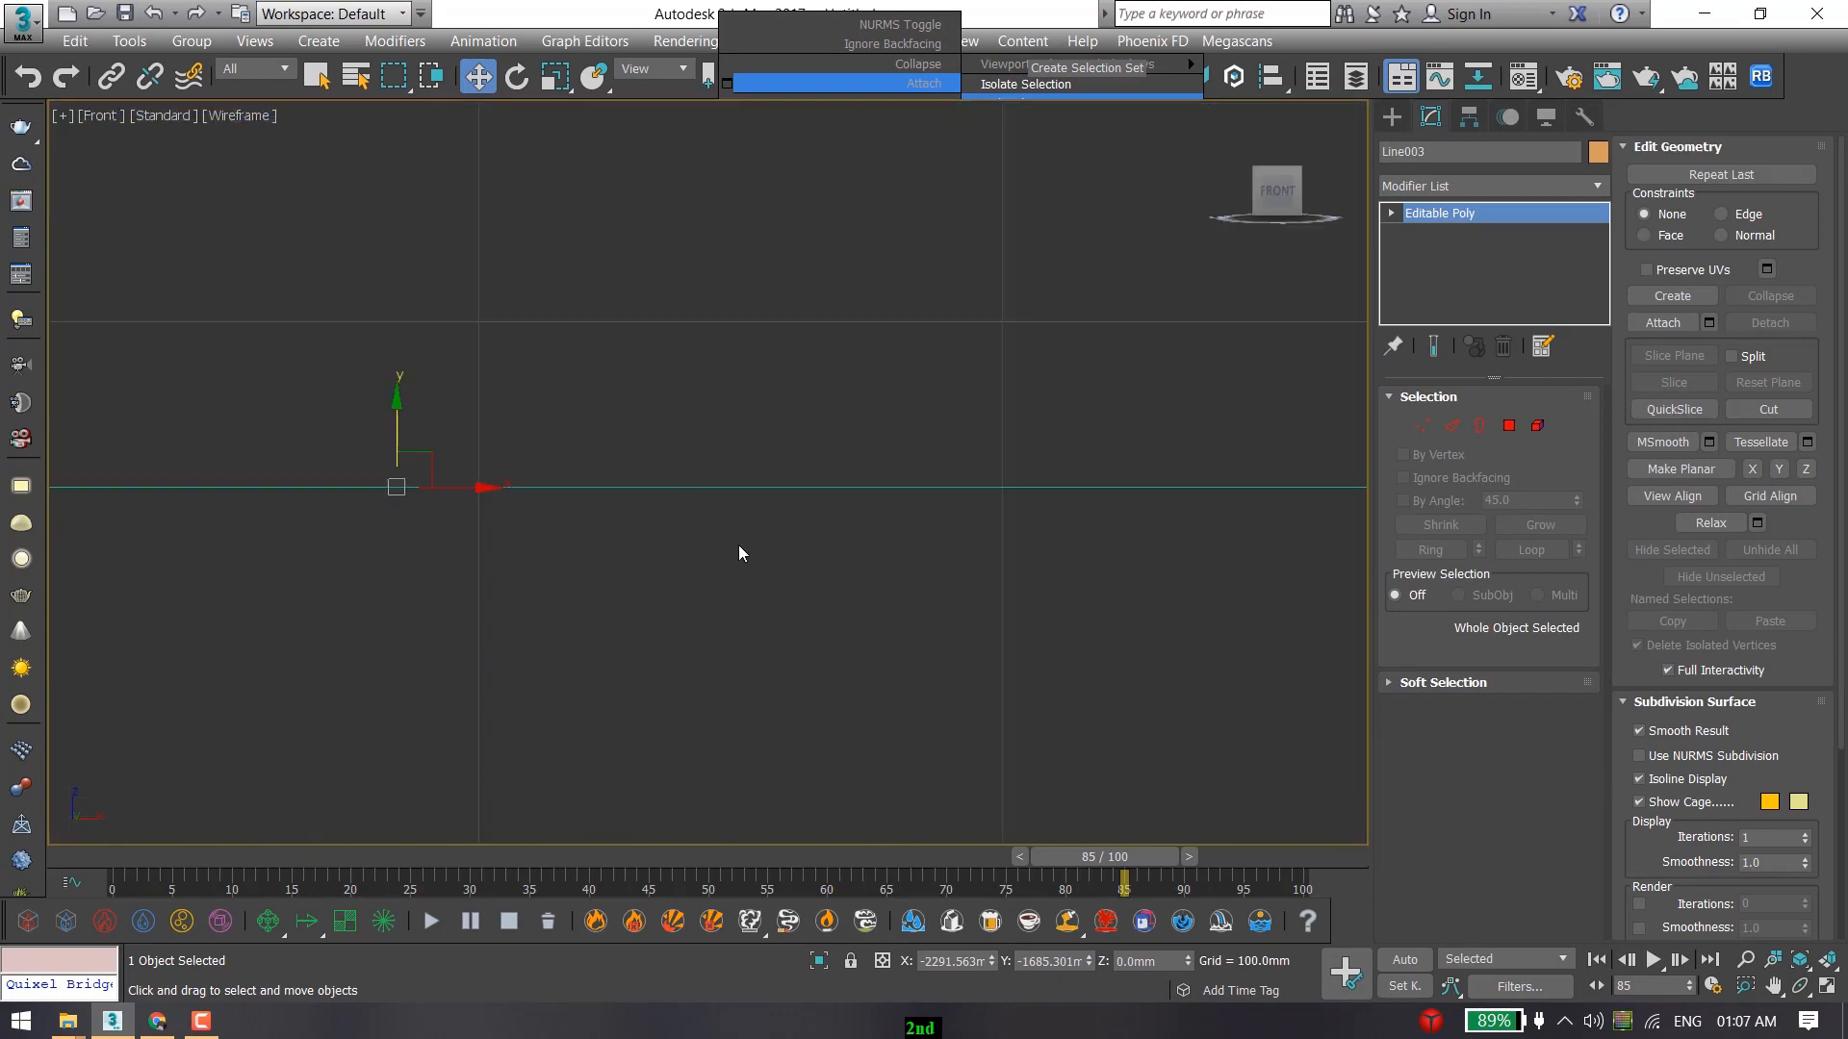
scroll(737, 545, down, 5)
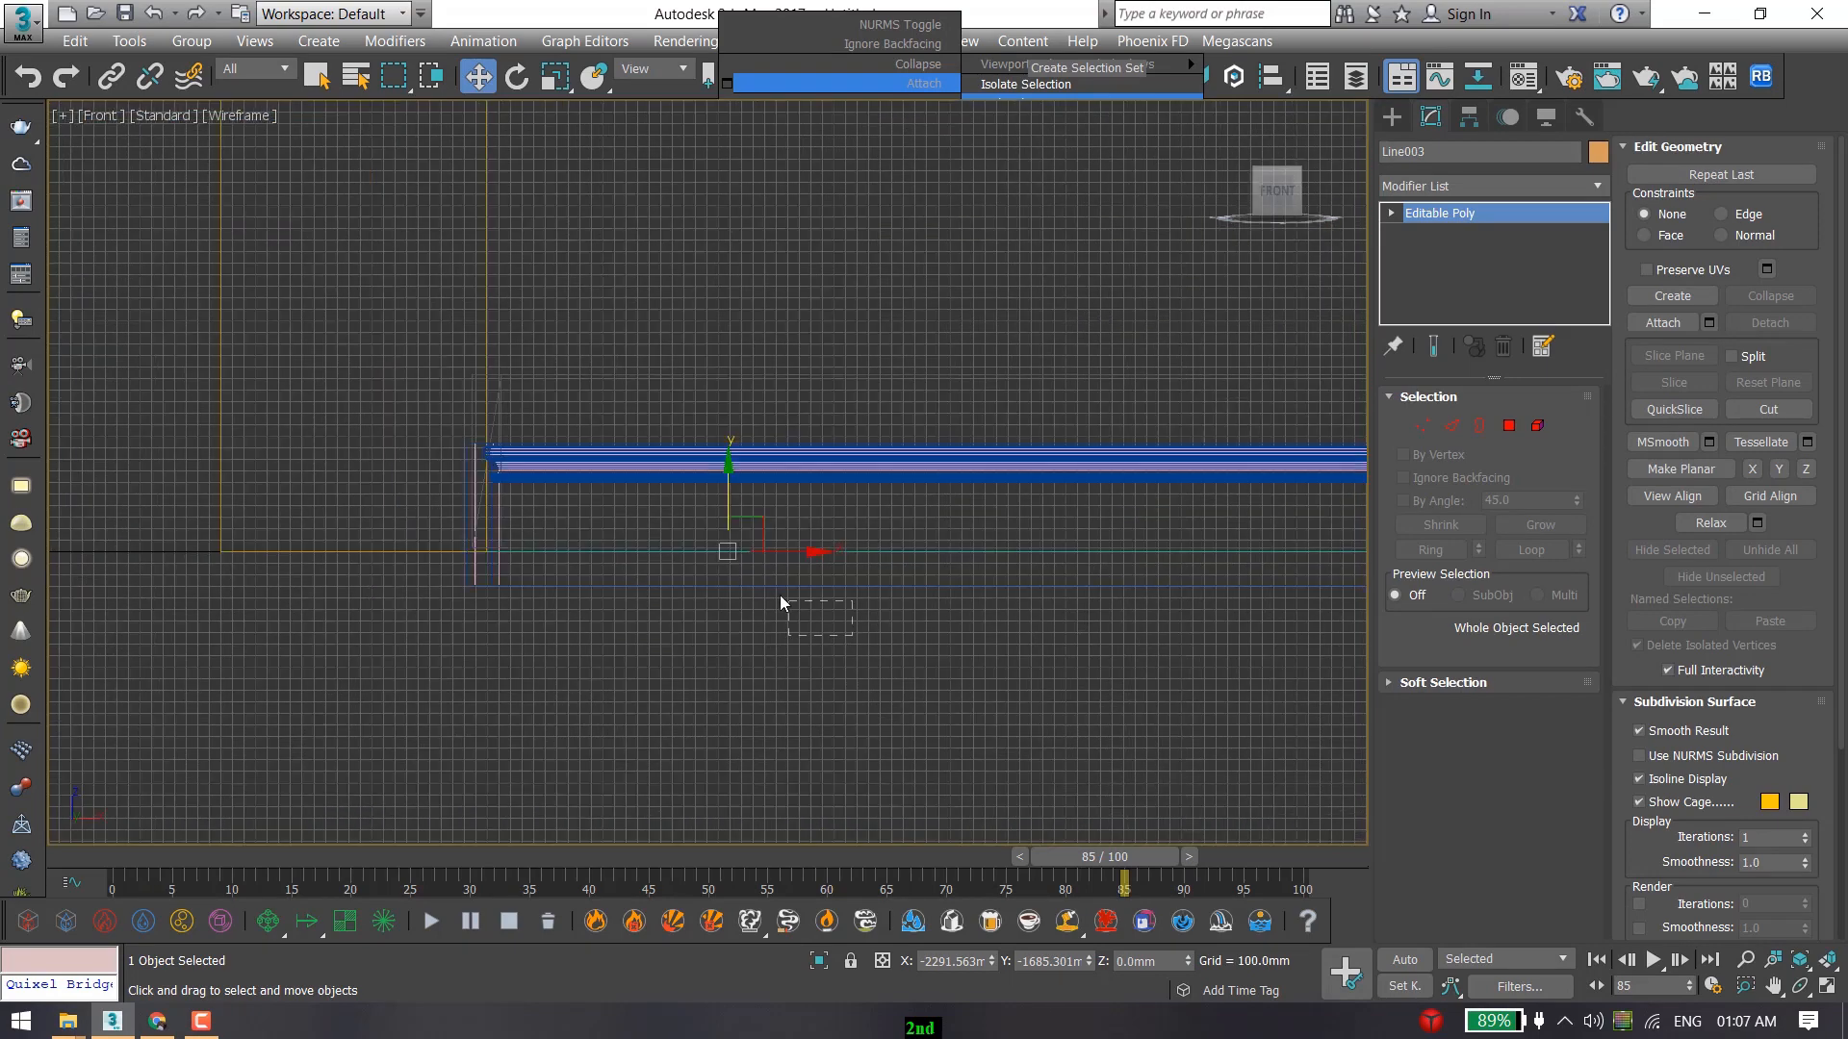
drag(754, 576, 685, 541)
middle_drag(919, 482, 511, 474)
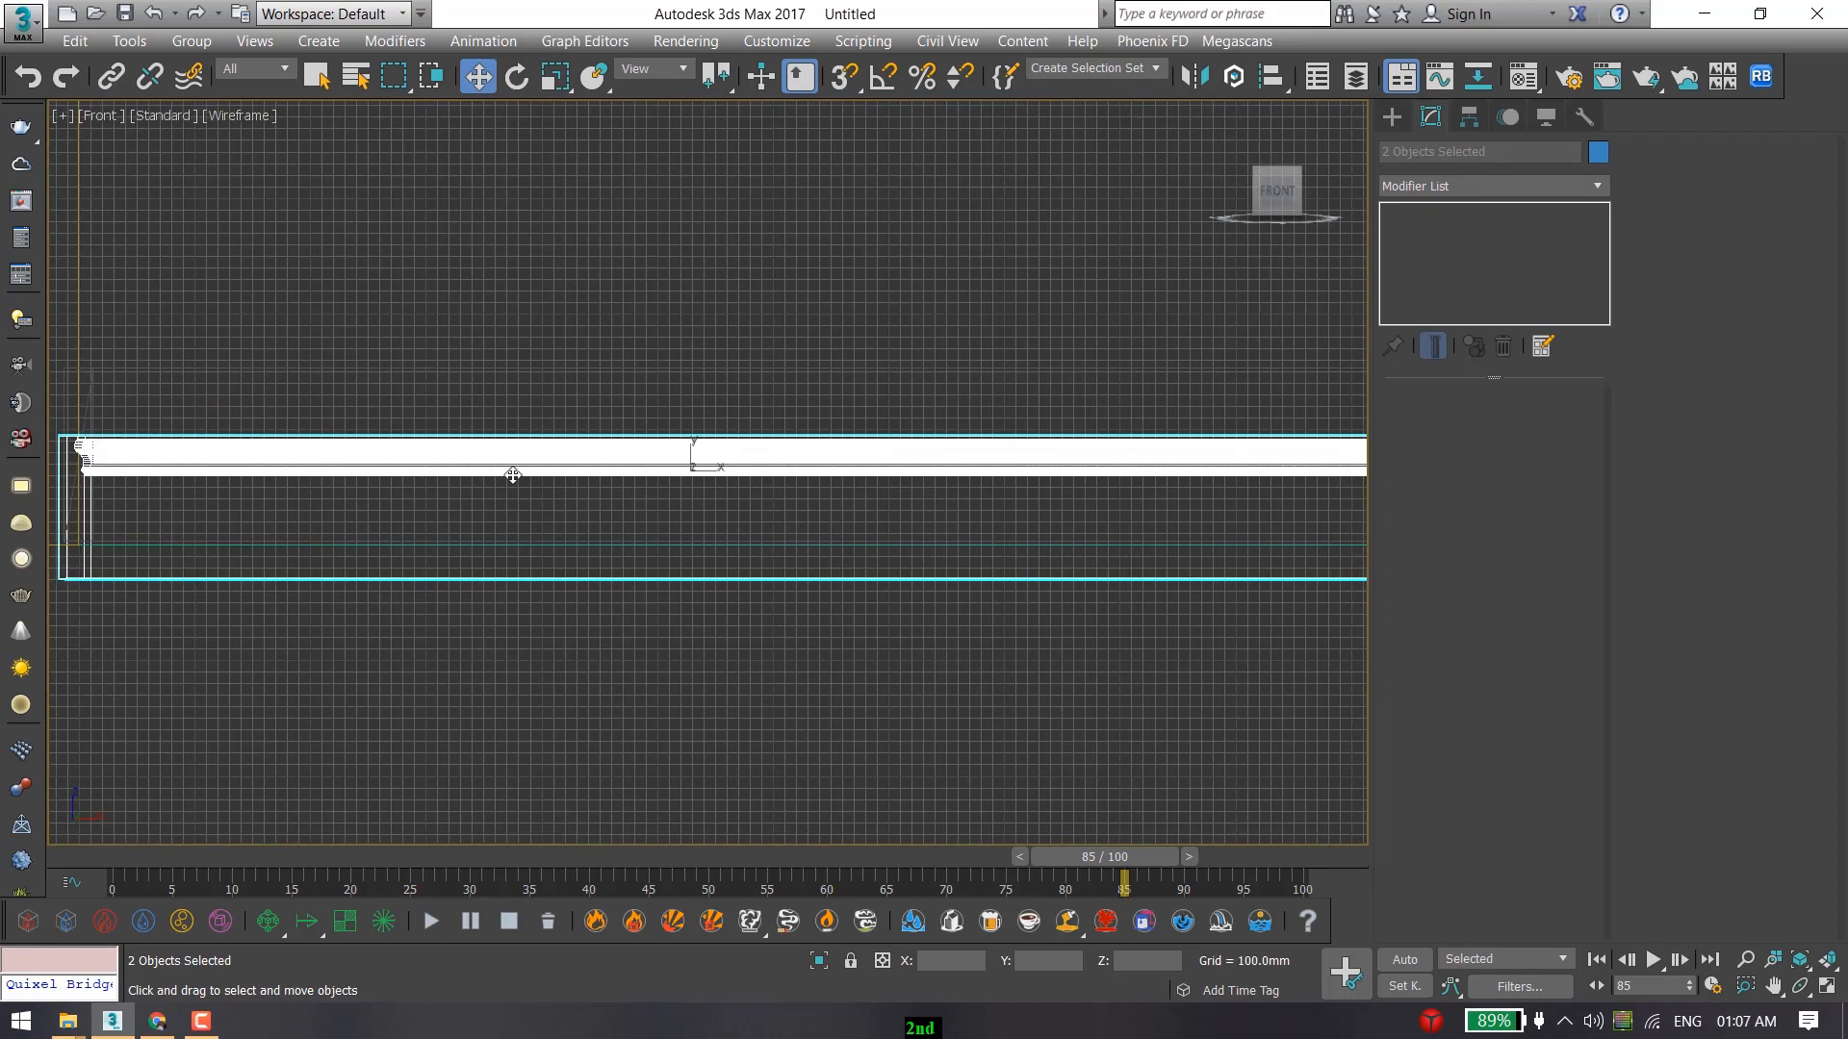
scroll(511, 474, down, 5)
middle_drag(762, 477, 888, 486)
scroll(729, 470, up, 5)
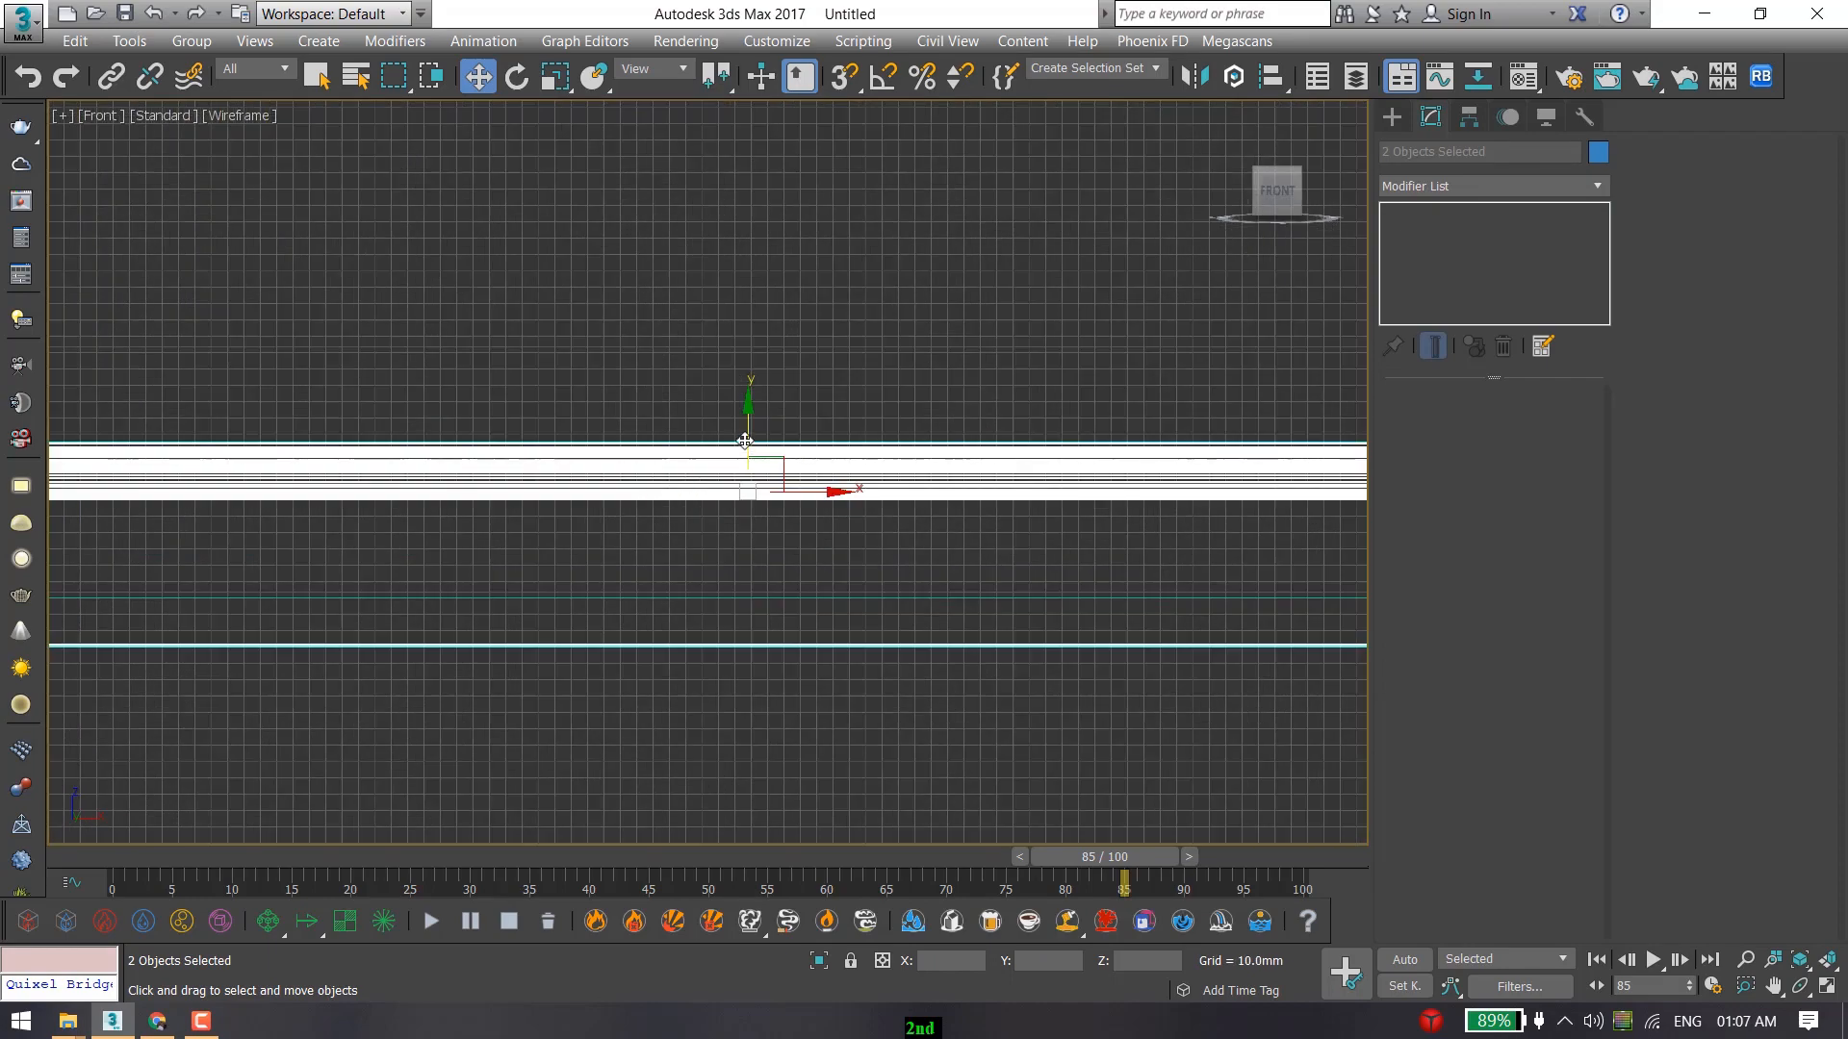
drag(745, 441, 791, 396)
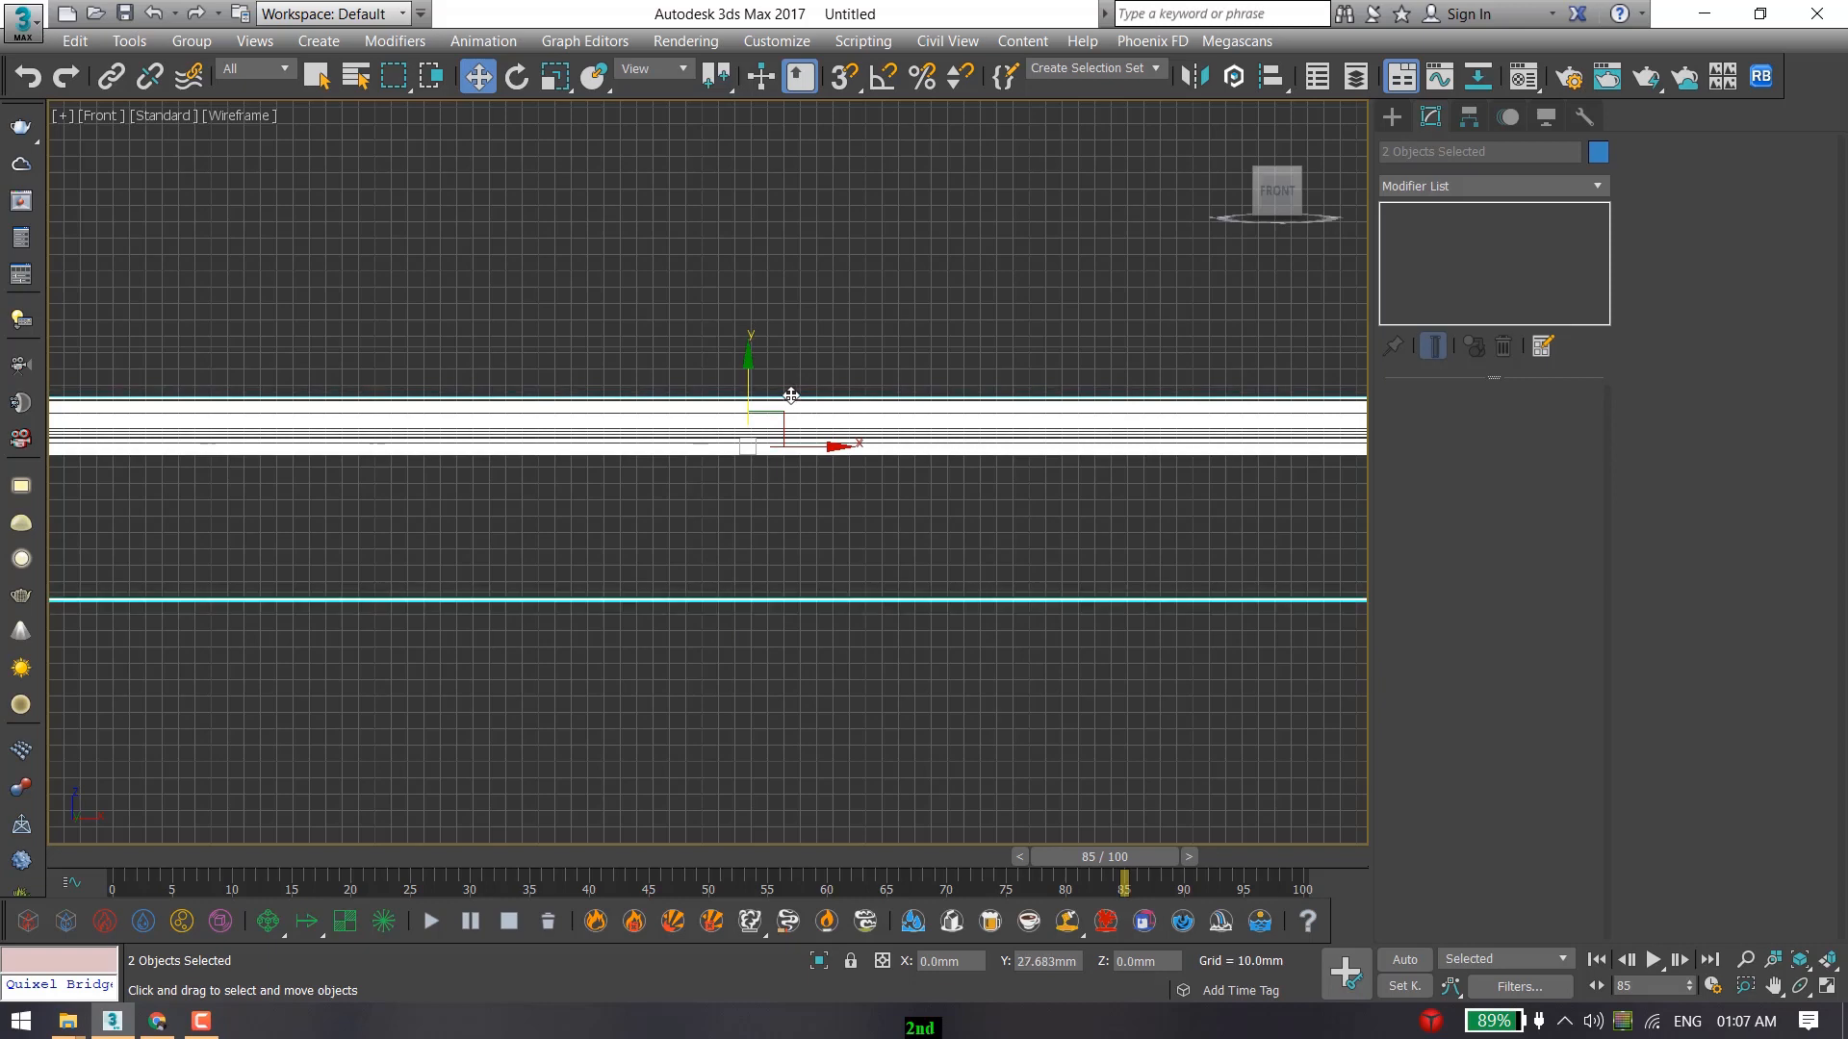
Delete the plain grey object overlapping the Line004 skirting beside the door opening in the shaded camera view.
click(891, 287)
key(c)
key(F3)
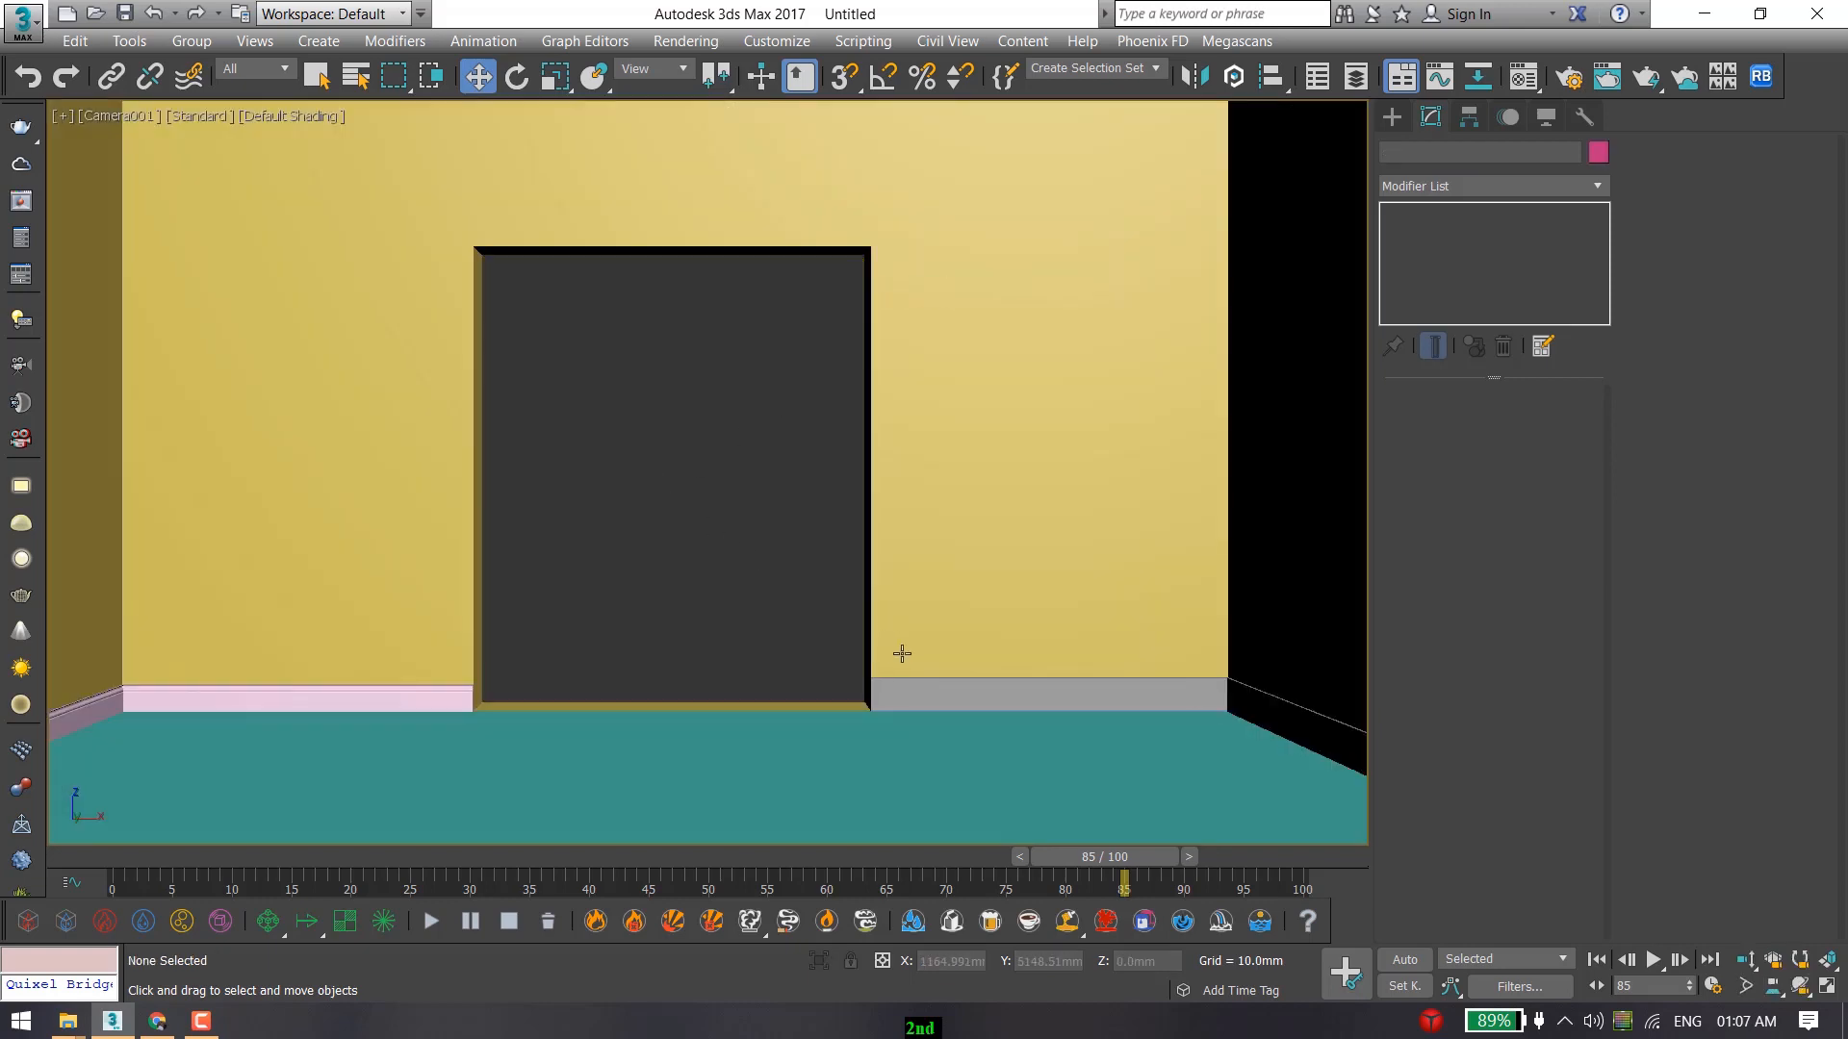
click(879, 690)
key(Delete)
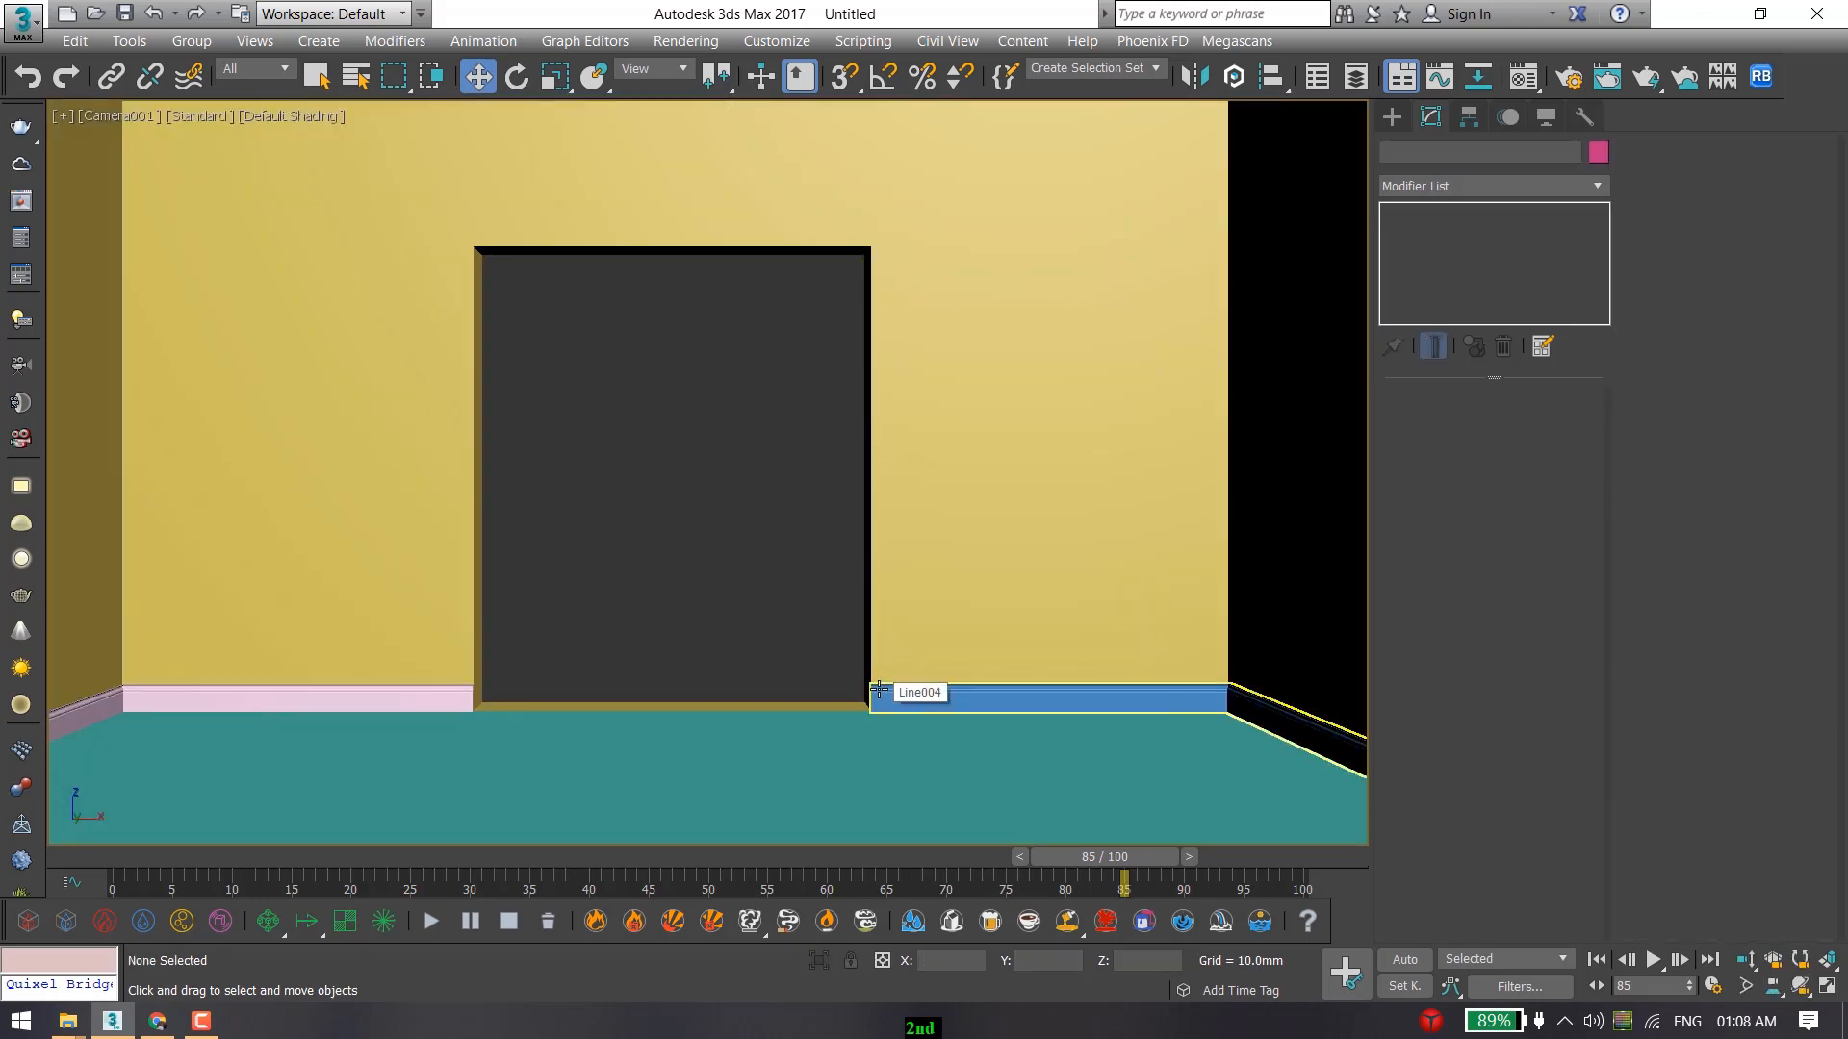
click(879, 690)
click(634, 586)
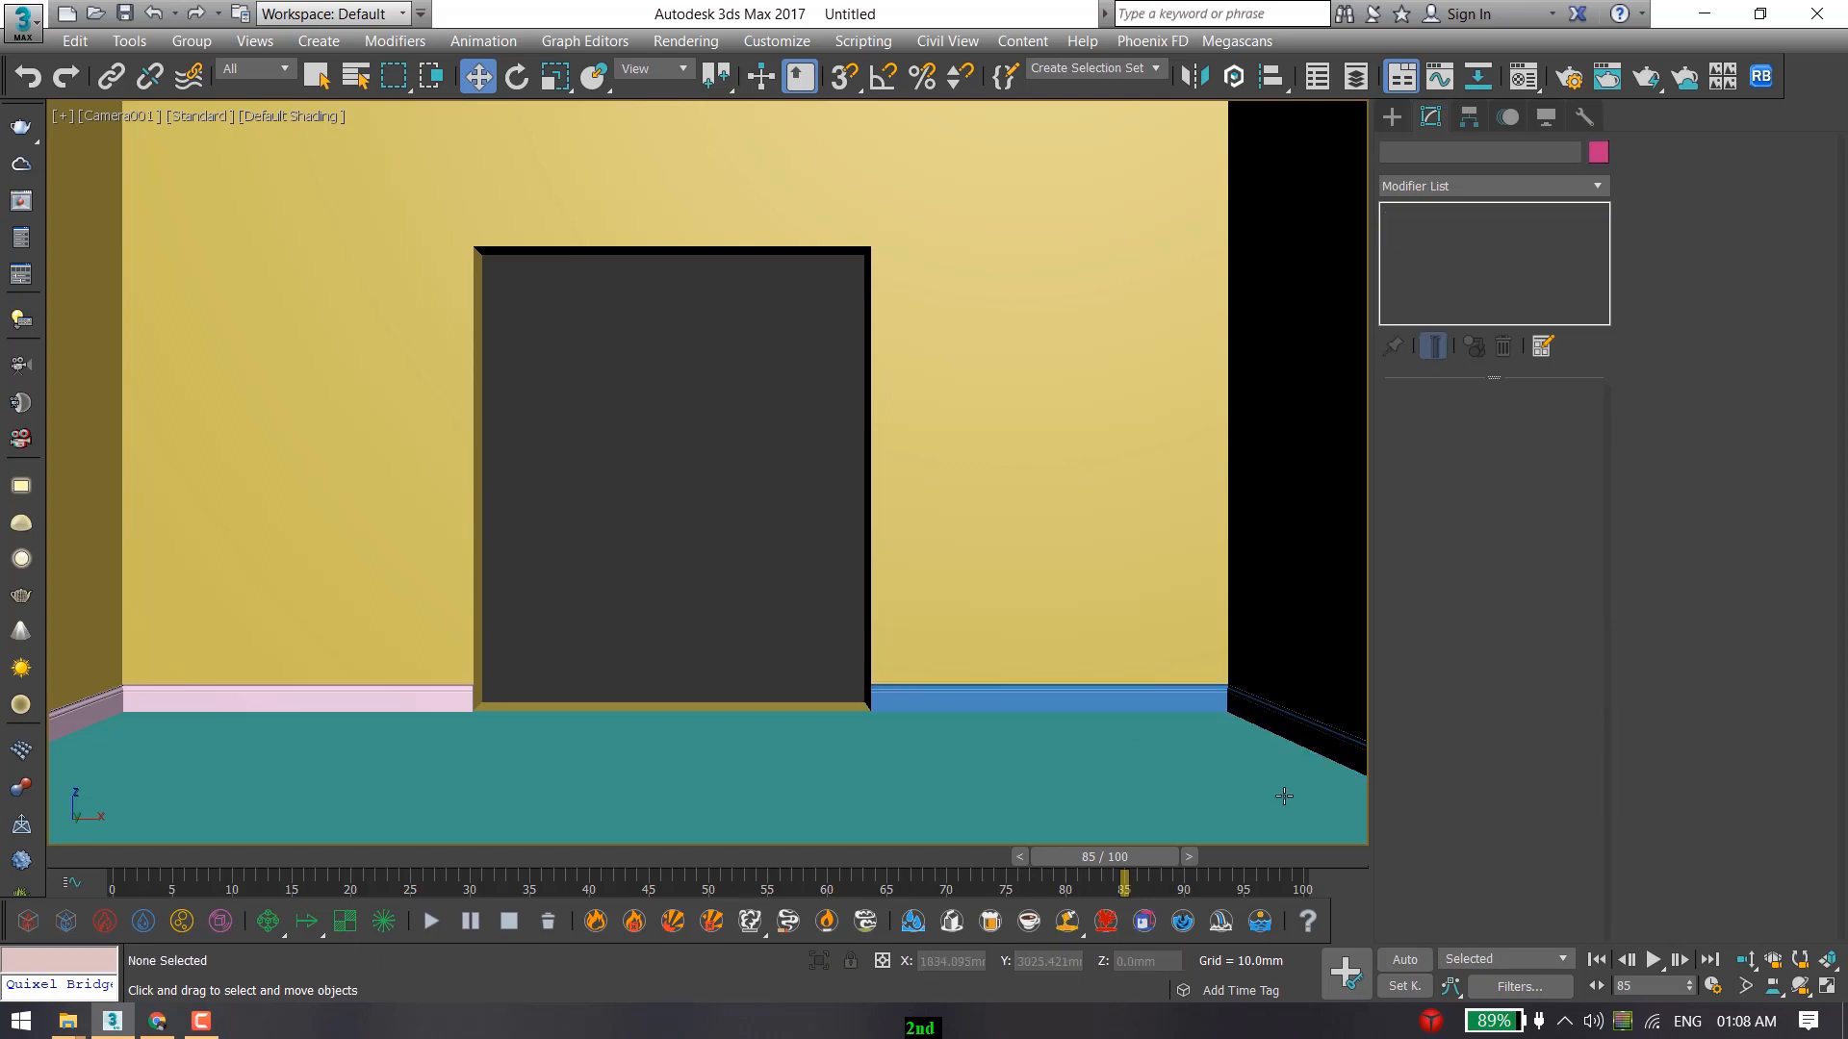
Examine the pink skirting's moulded profile and its end at the door opening up close through the camera.
click(1742, 963)
drag(593, 688, 552, 635)
middle_drag(399, 655, 598, 465)
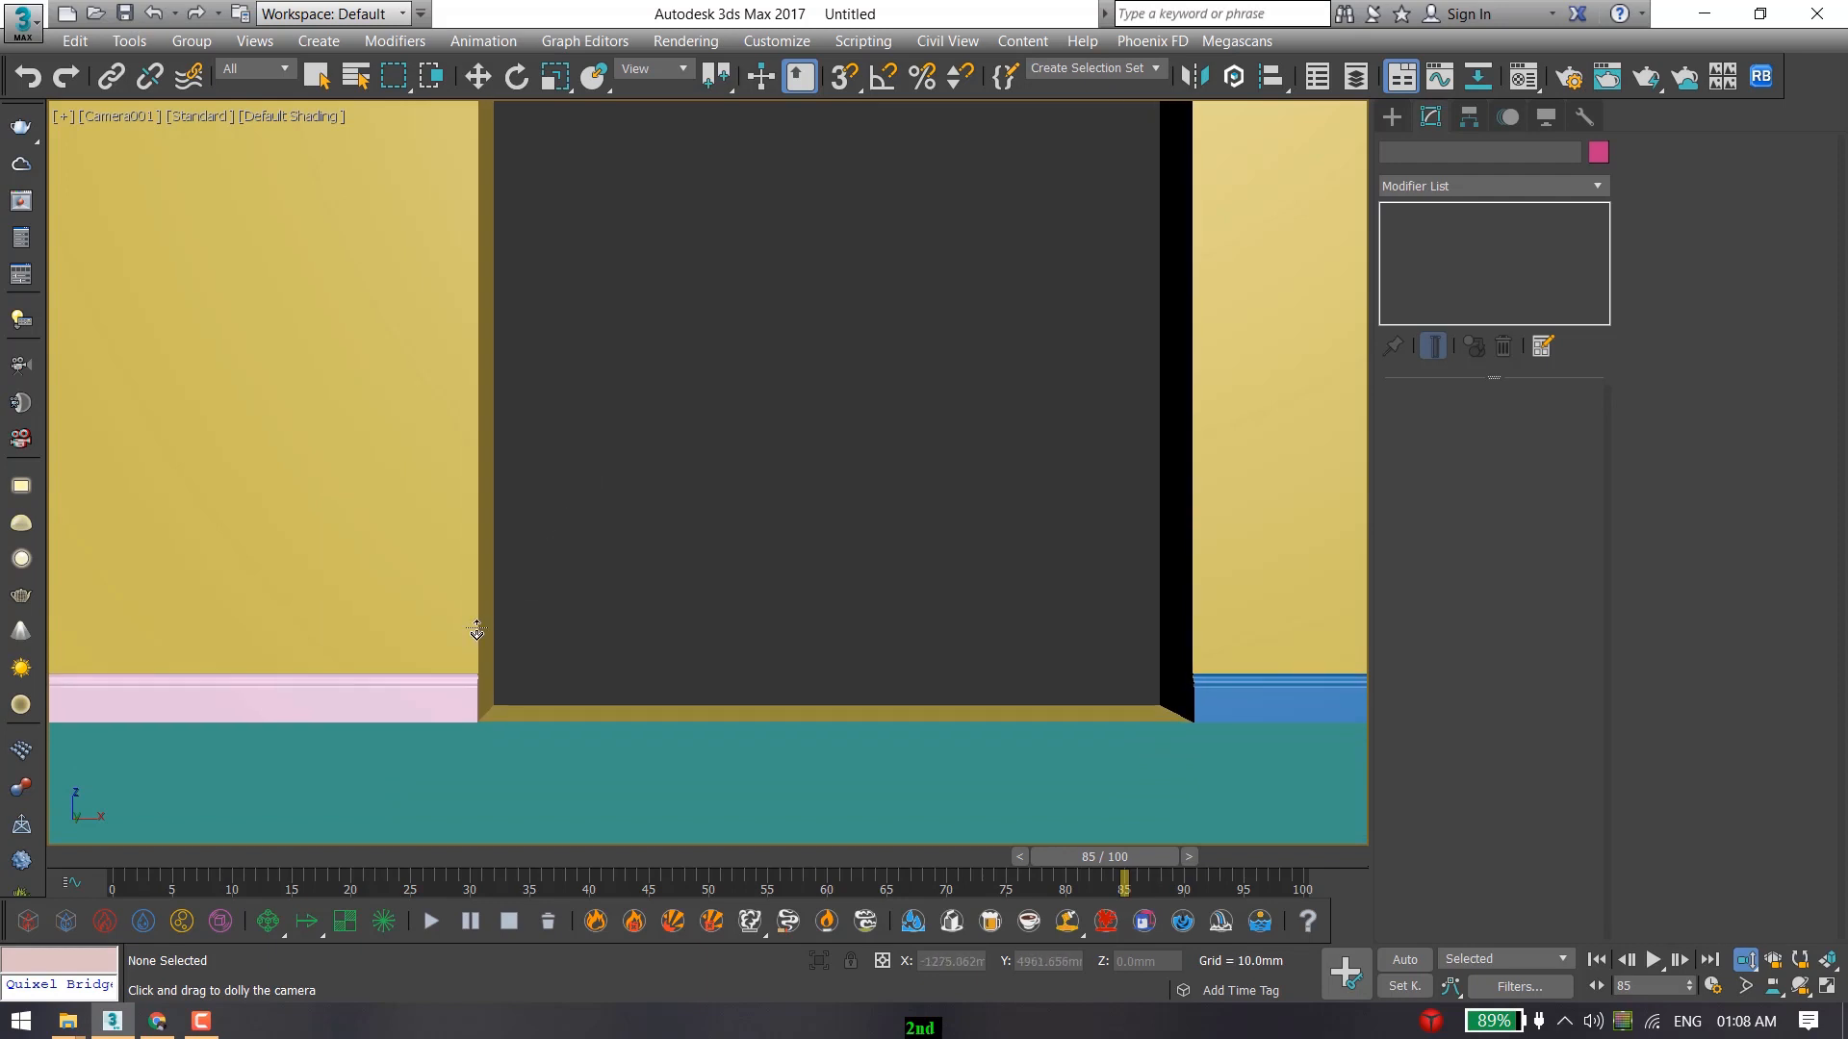
drag(462, 678, 453, 631)
middle_drag(453, 632, 640, 489)
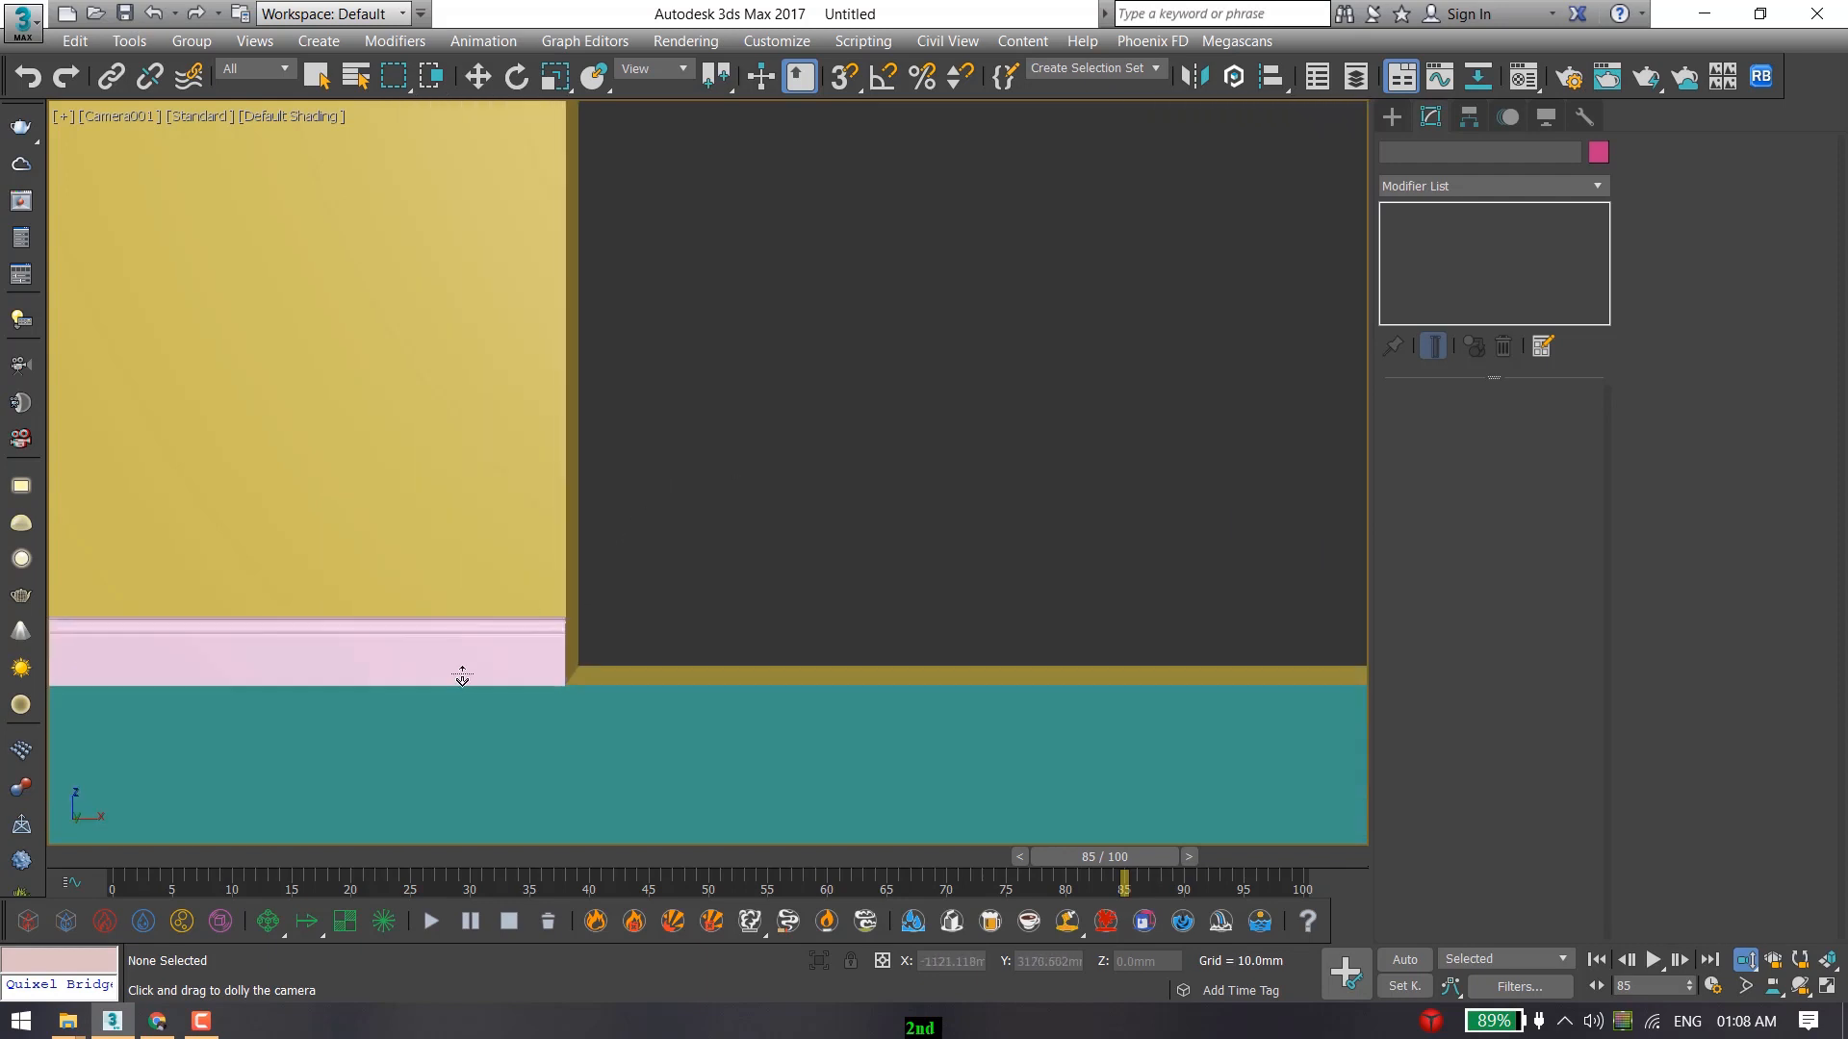
drag(462, 677, 495, 607)
middle_drag(495, 606, 784, 363)
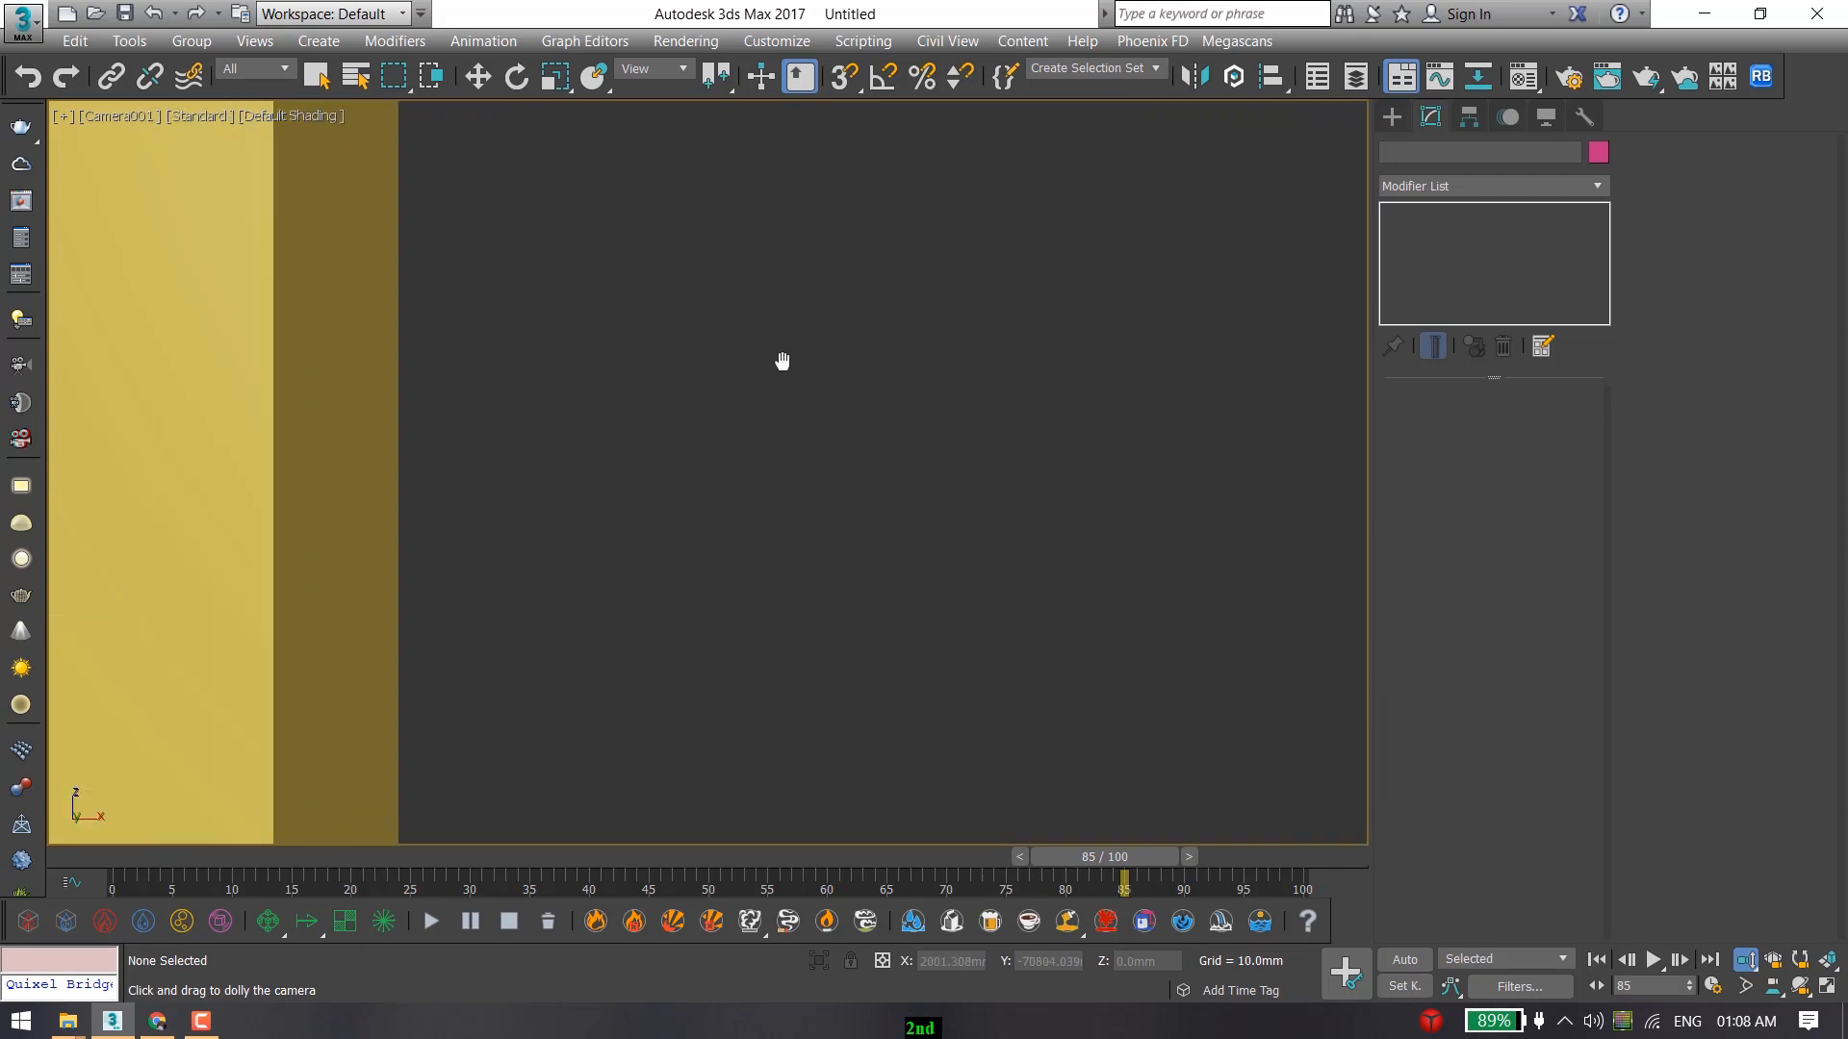
drag(783, 363, 606, 619)
middle_drag(606, 619, 834, 385)
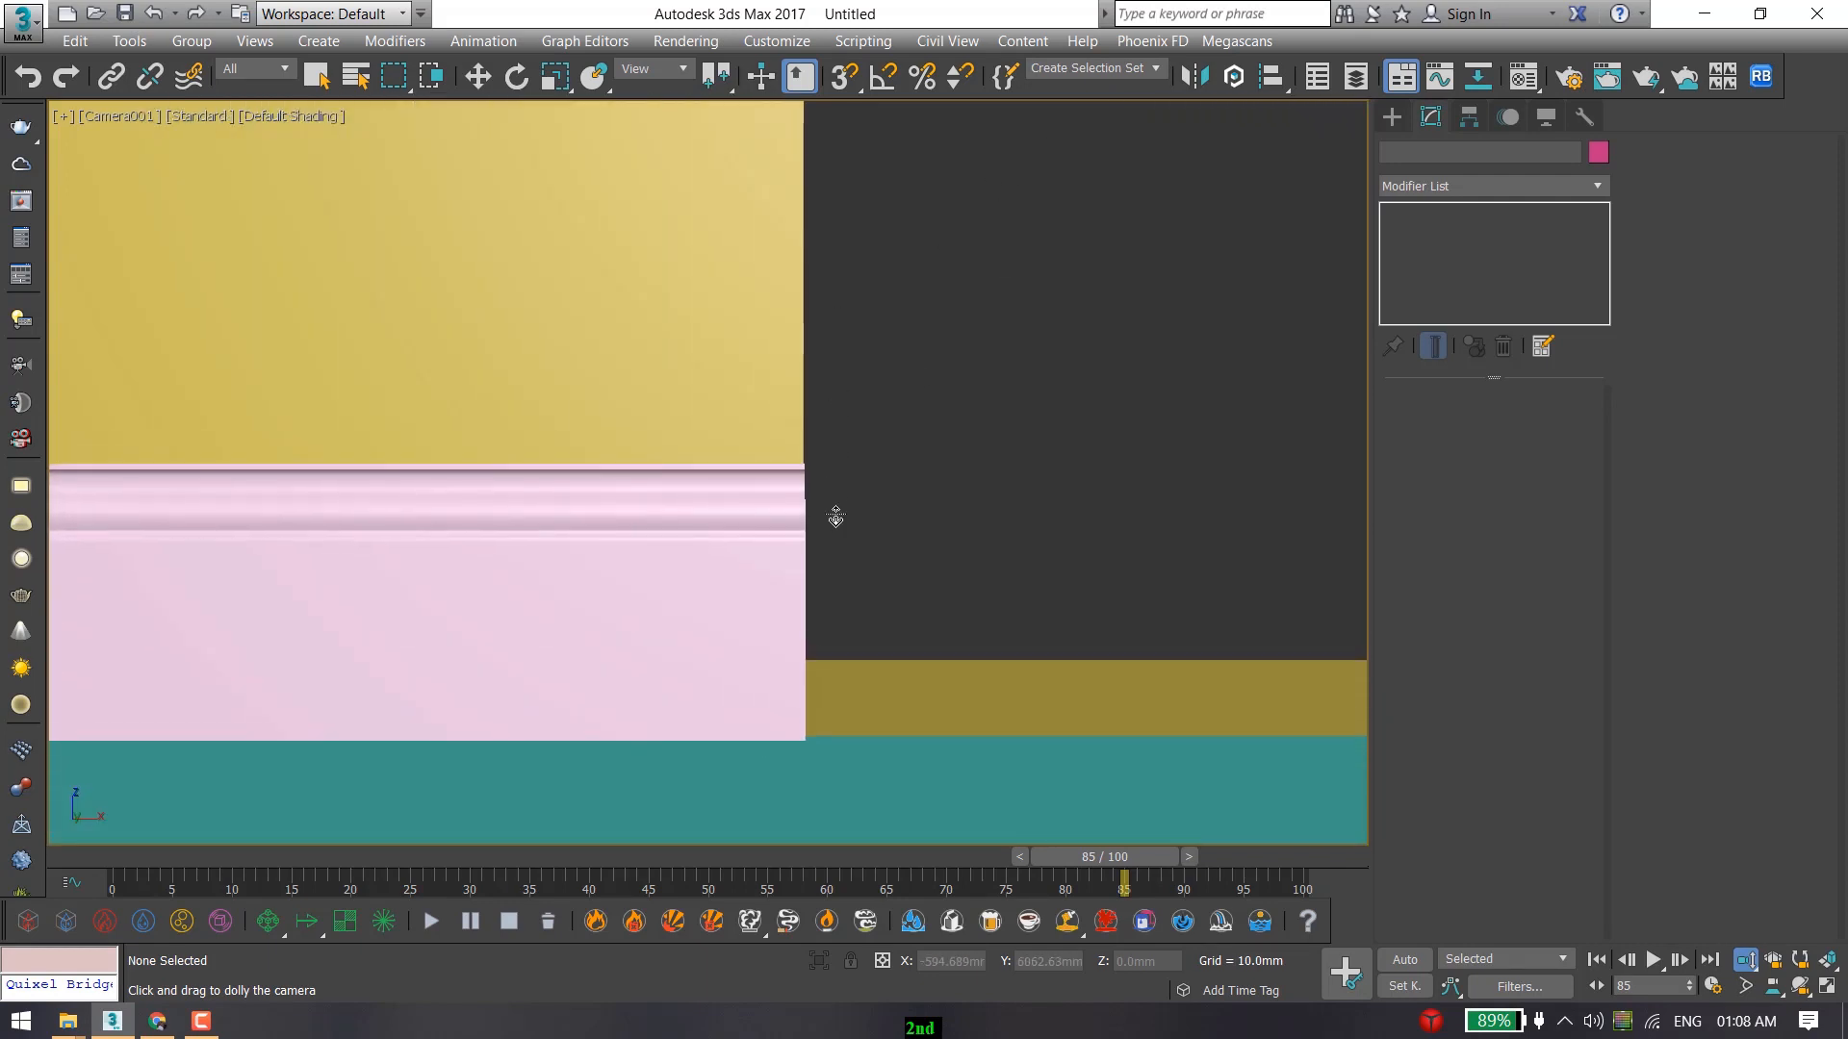
middle_drag(1316, 713, 1325, 710)
drag(737, 550, 671, 549)
middle_drag(767, 519, 664, 519)
drag(664, 519, 714, 511)
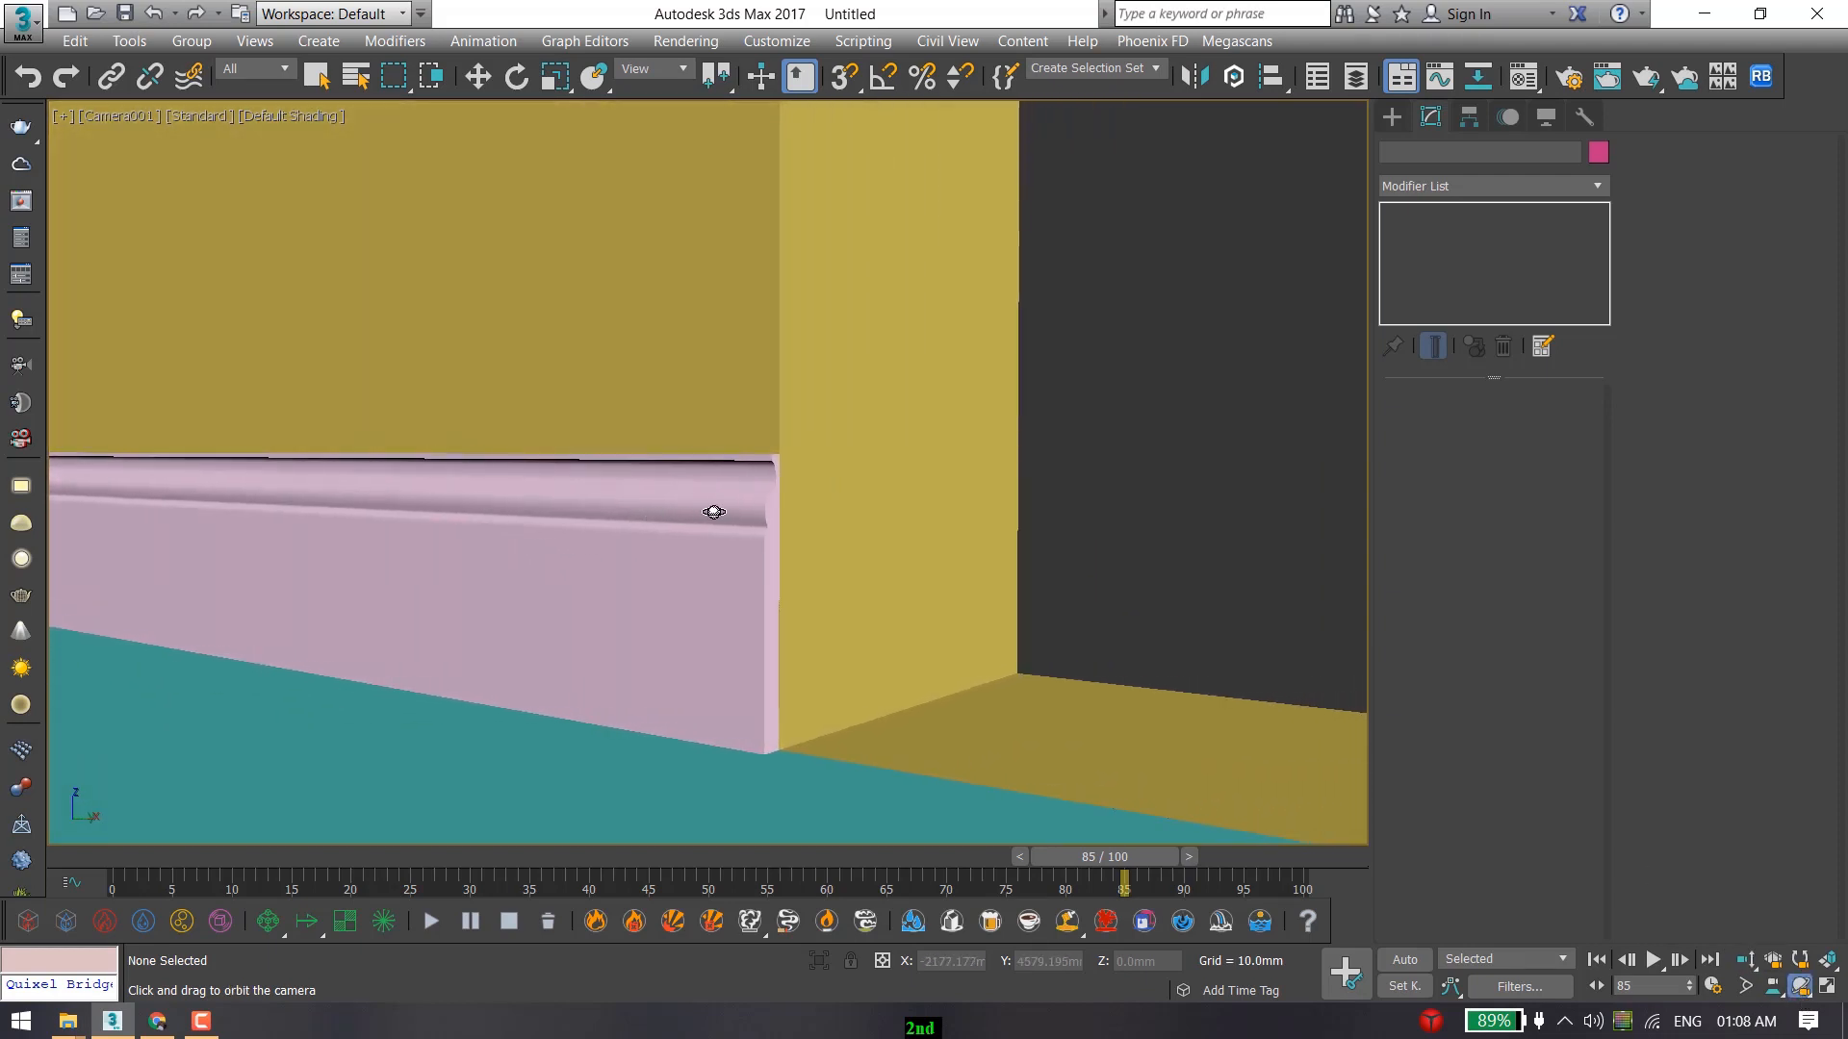
right_click(1124, 430)
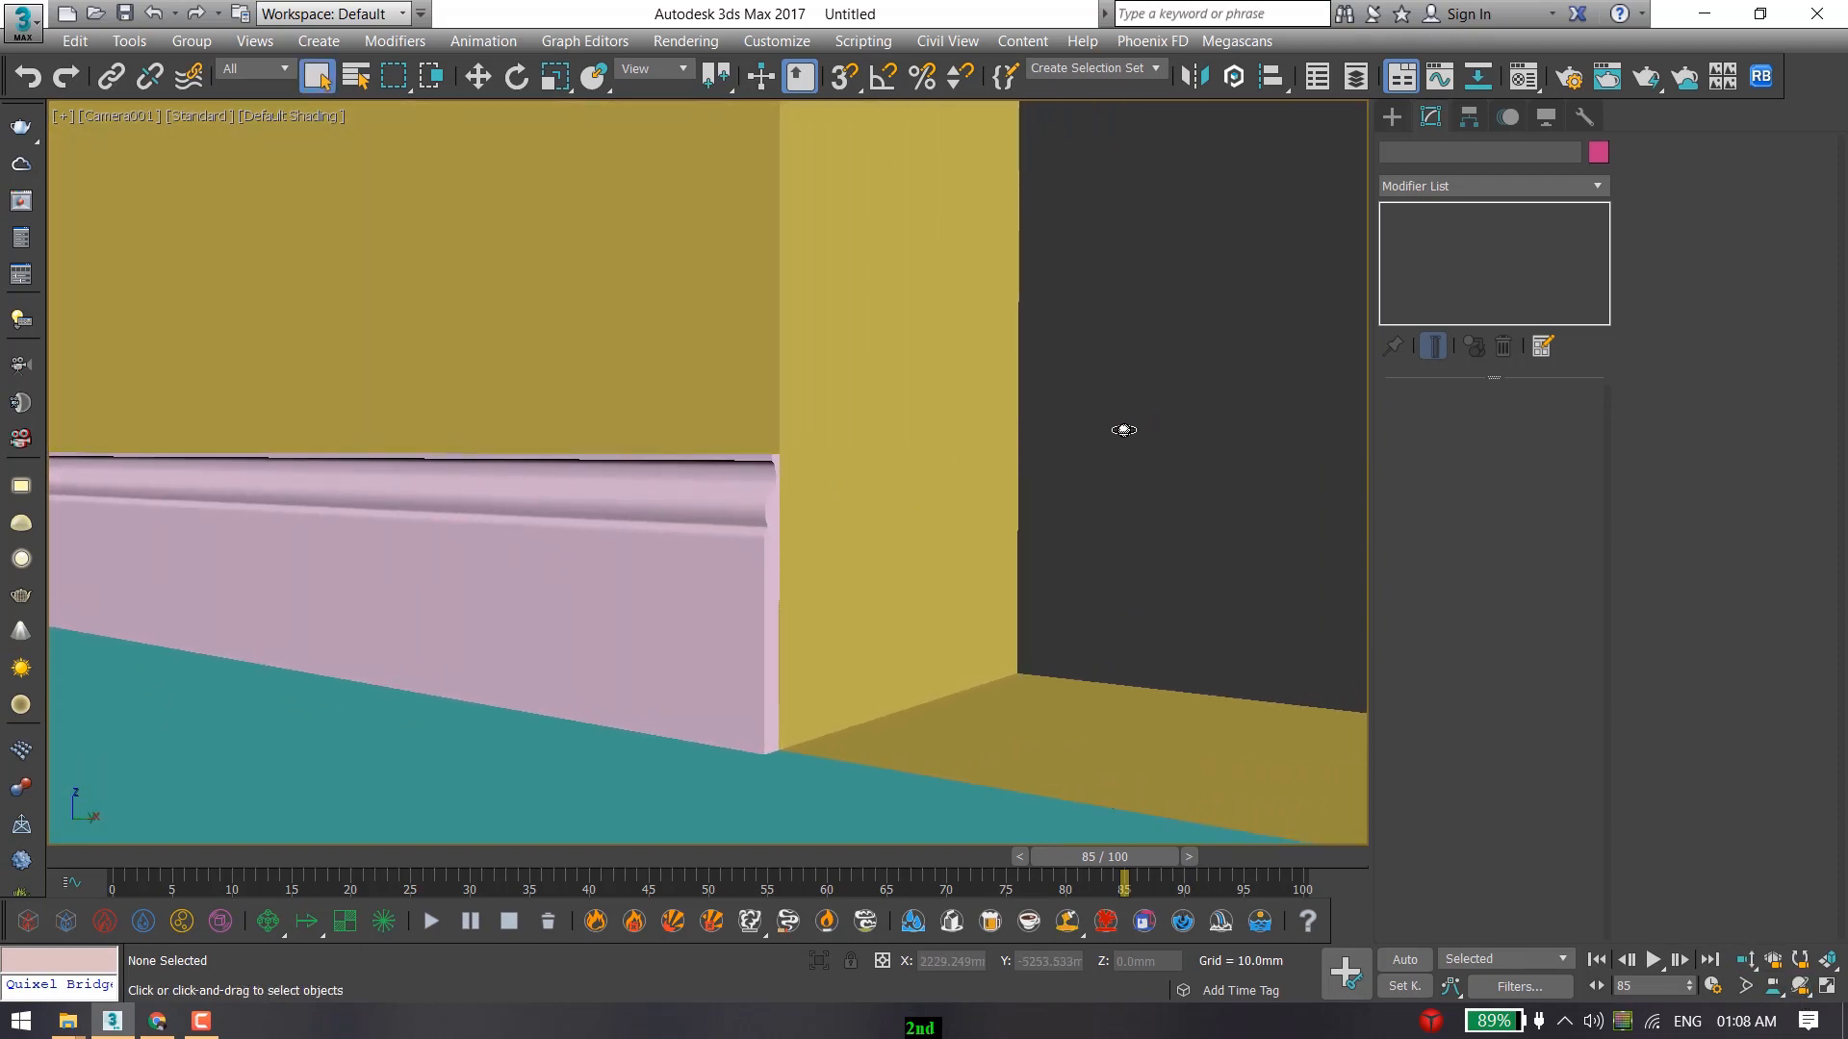
right_click(1124, 430)
click(1089, 436)
click(200, 1028)
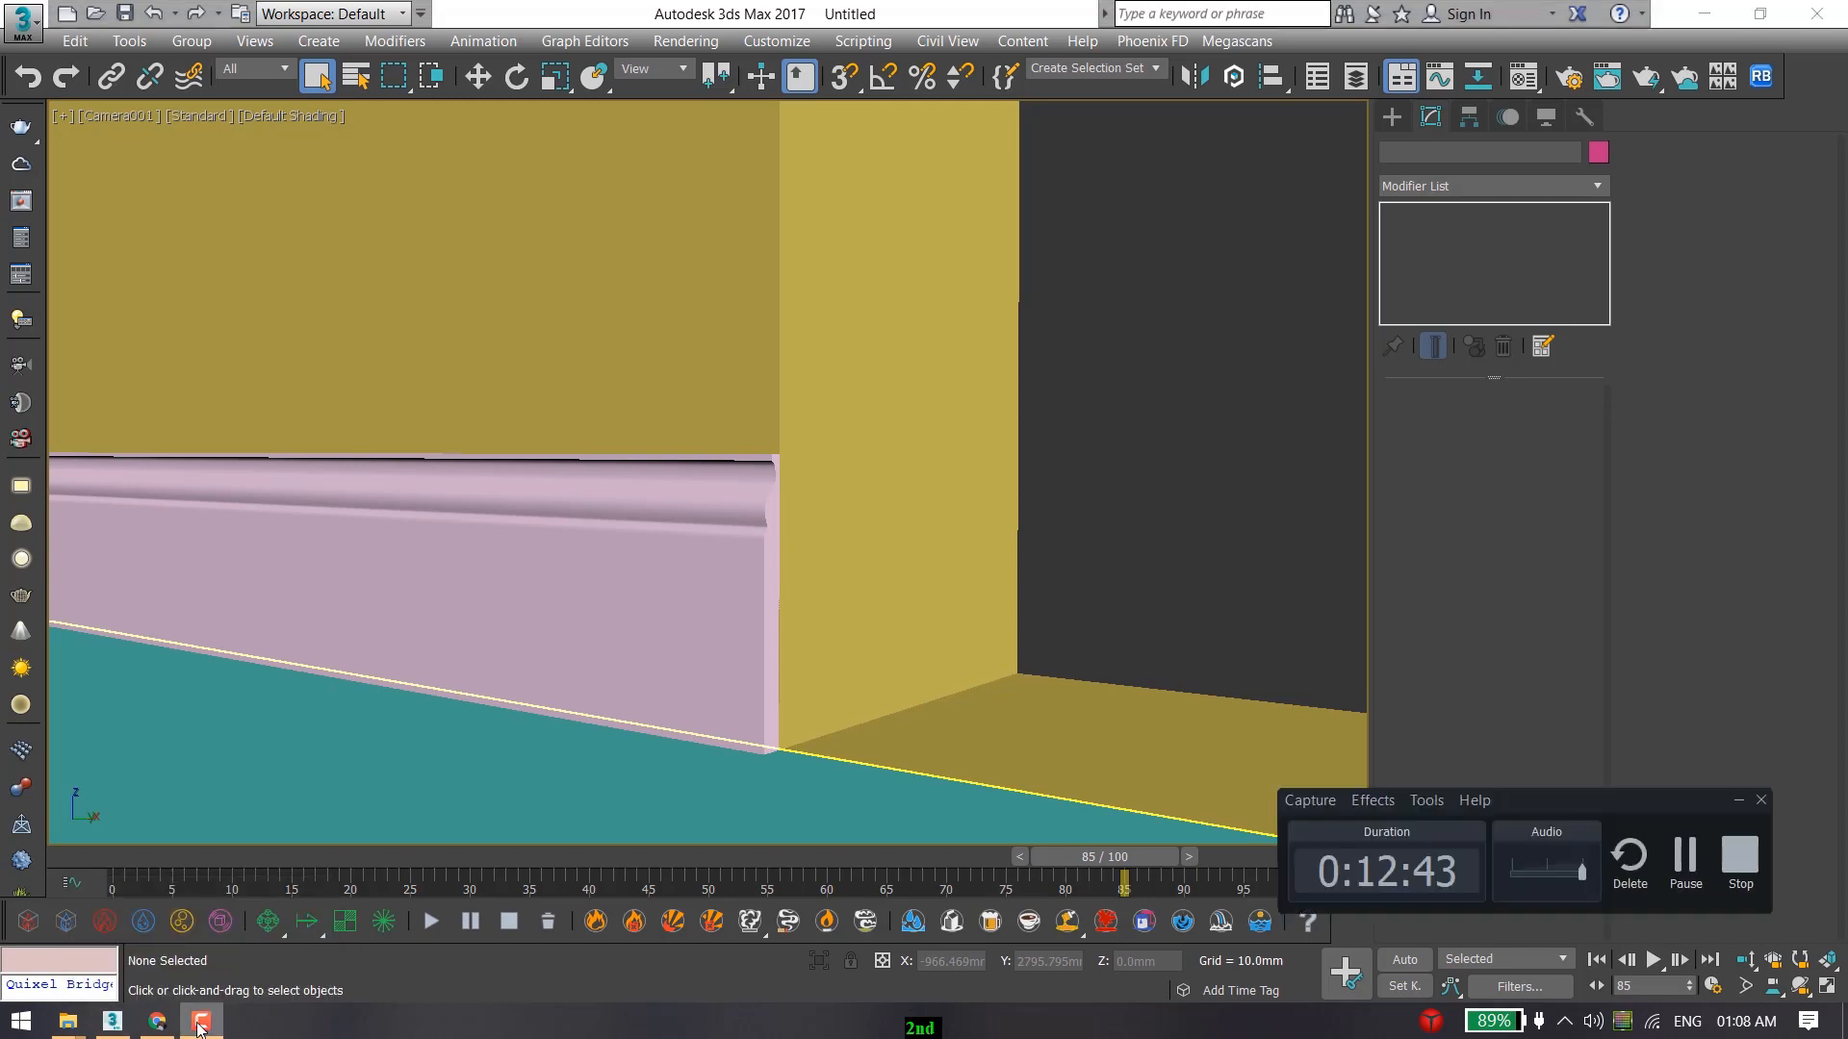